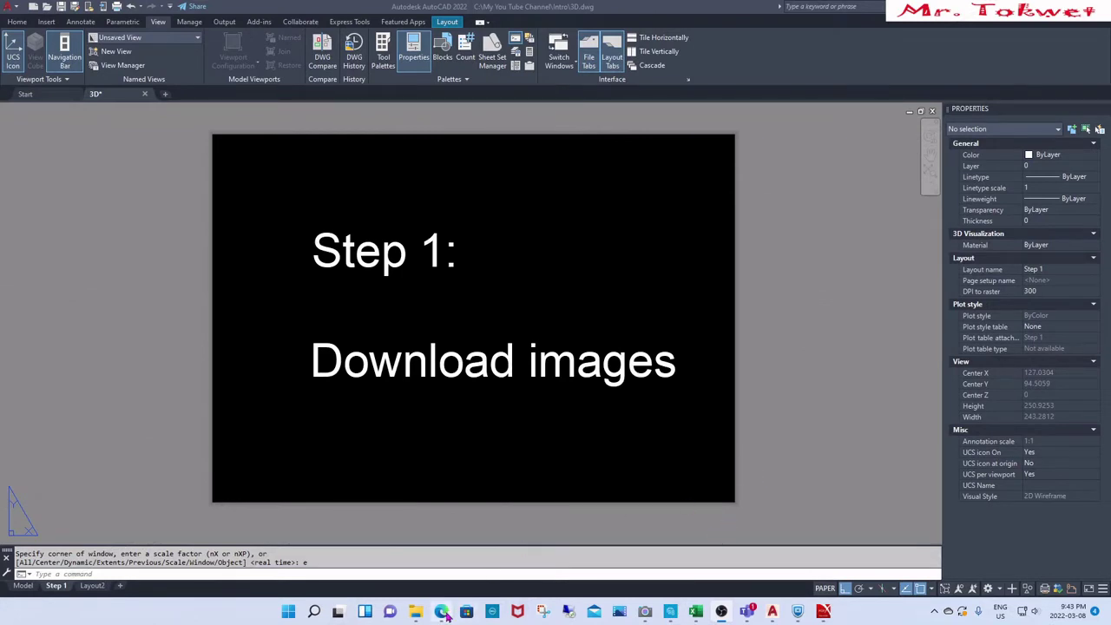
Step: Switch from AutoCAD to the browser showing page 2 of Wilcon's tiles listing
click(443, 612)
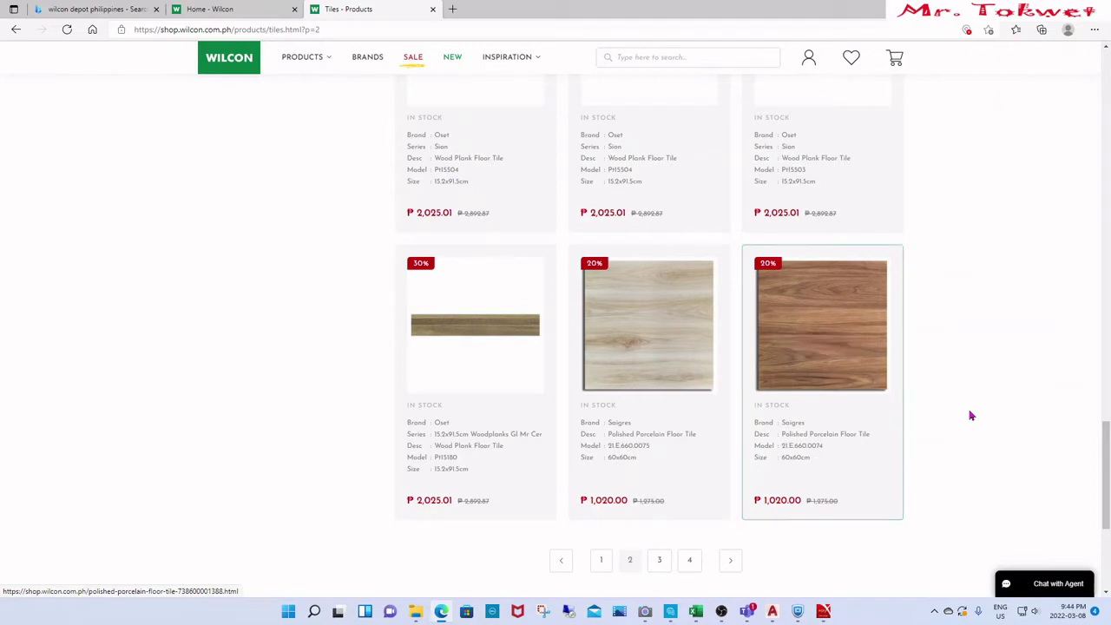
Step: Open the wood-look Saigres floor tile product and start saving its image
click(828, 307)
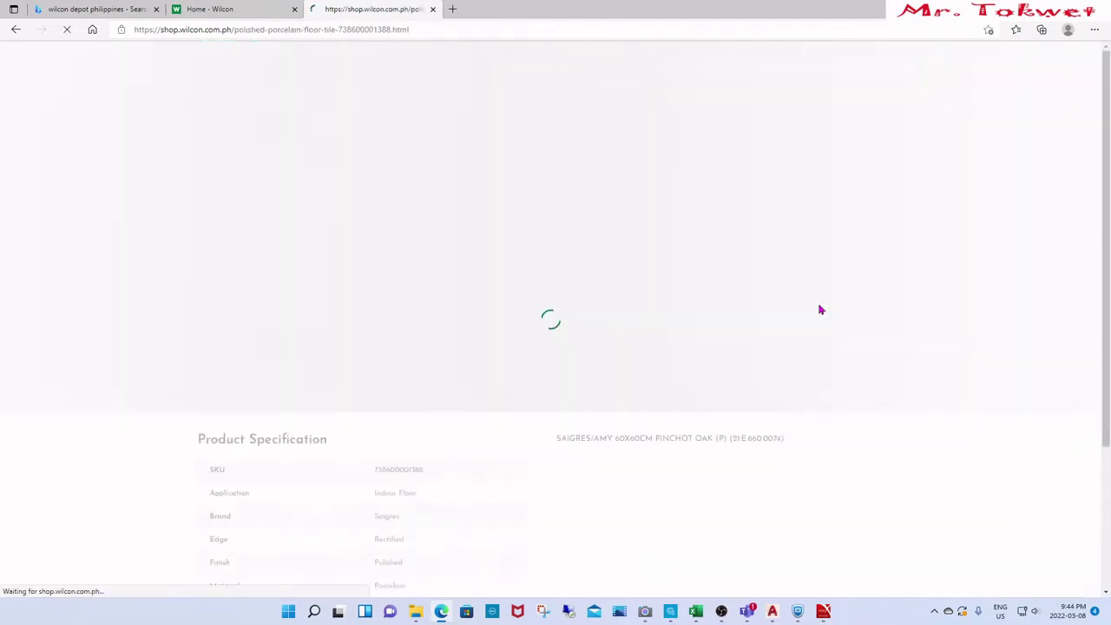
right_click(818, 310)
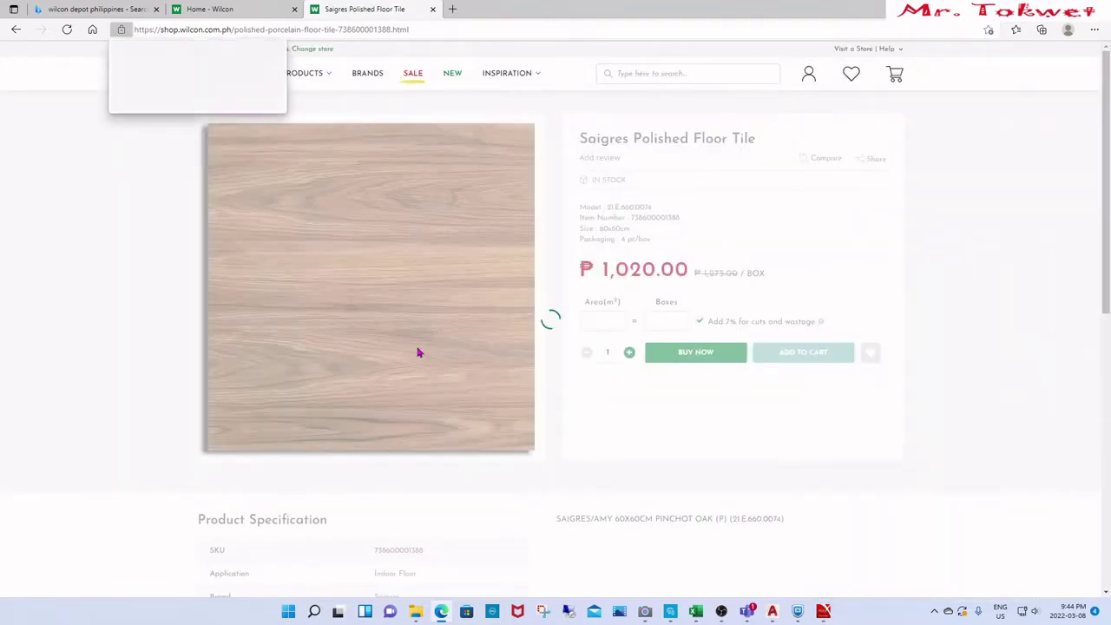
right_click(422, 269)
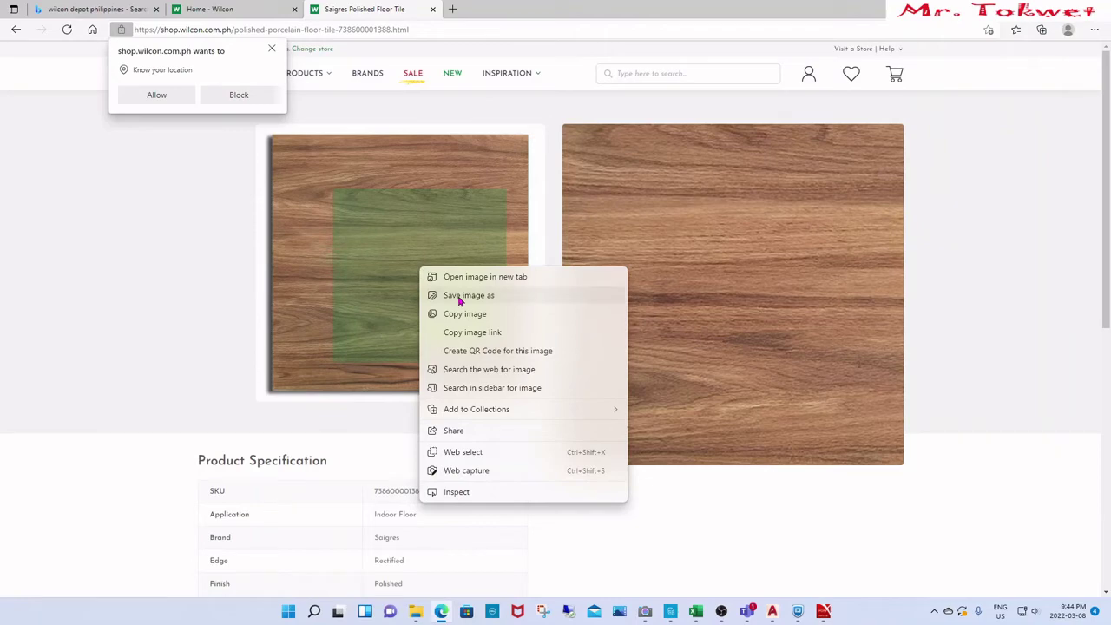
click(460, 296)
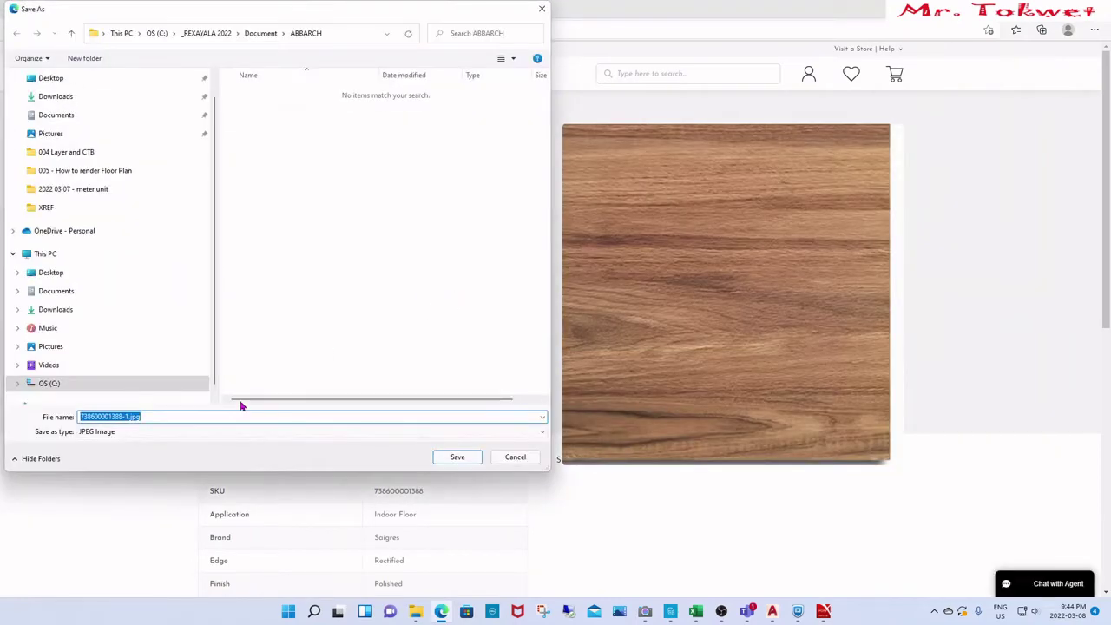
Step: Save the image as Floor 01.jpg in C:\_TOKWET\AUTOCAD TUTORIAL\006 - Use image to render floor plan
click(157, 34)
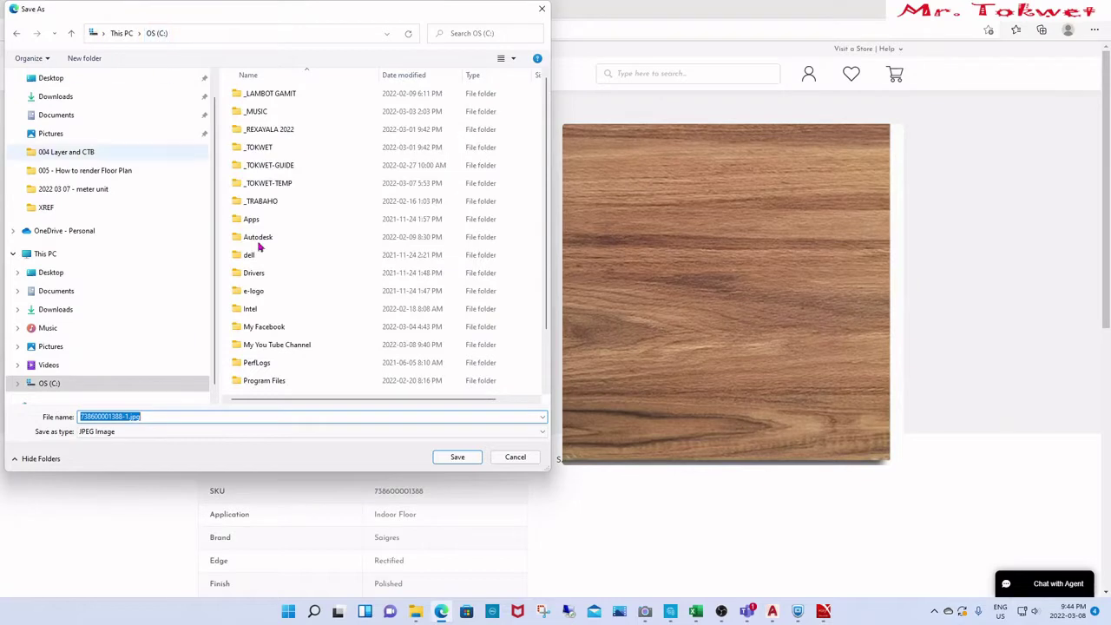
double_click(272, 150)
double_click(295, 101)
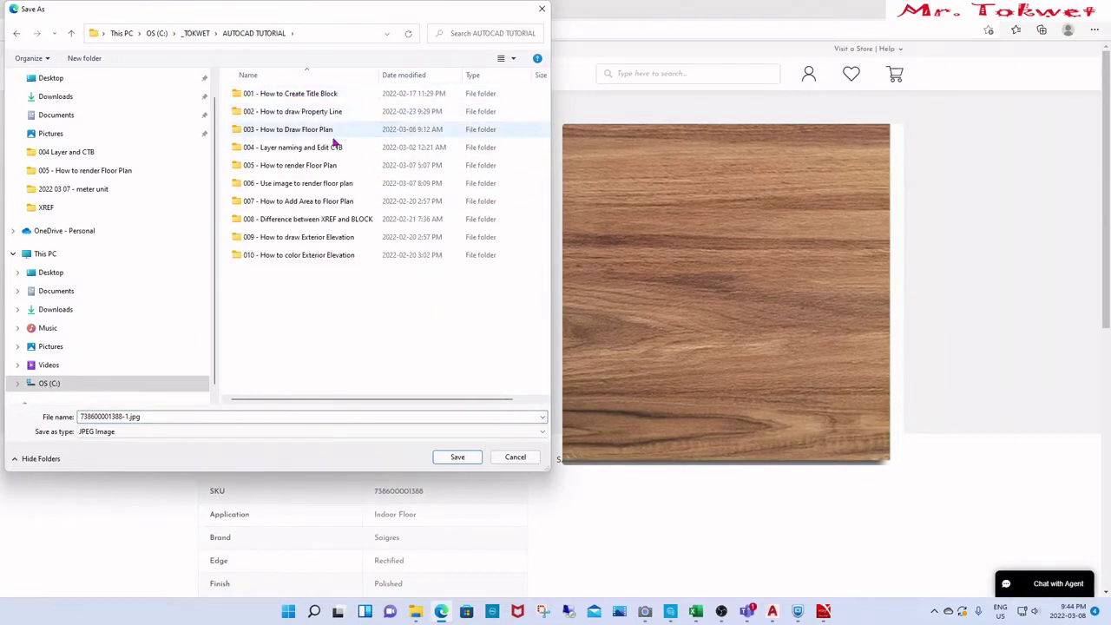
double_click(308, 186)
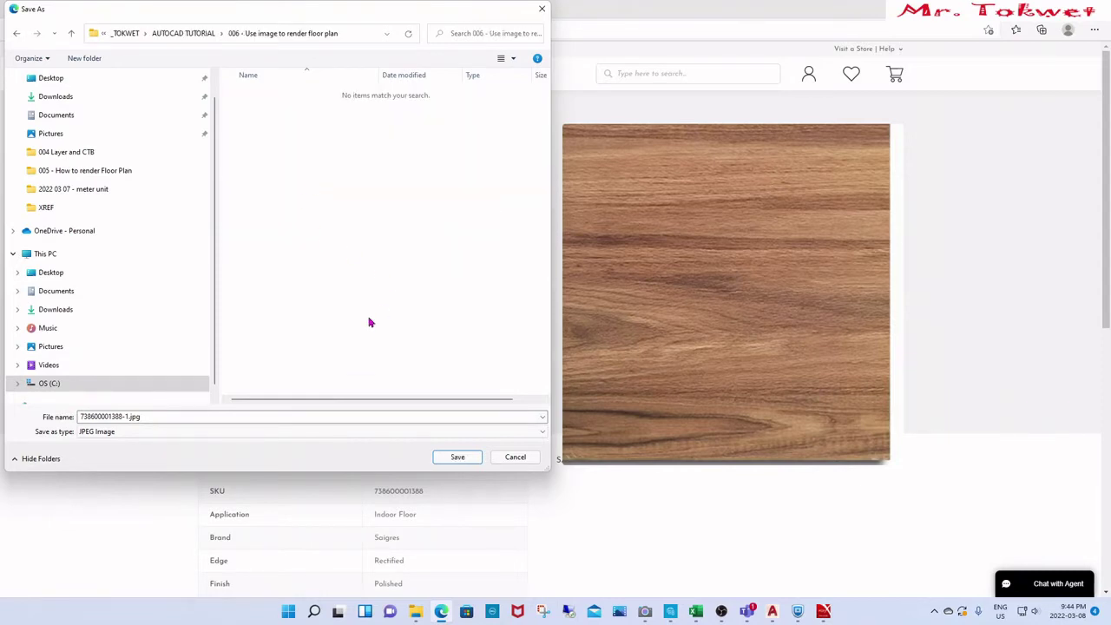
click(307, 416)
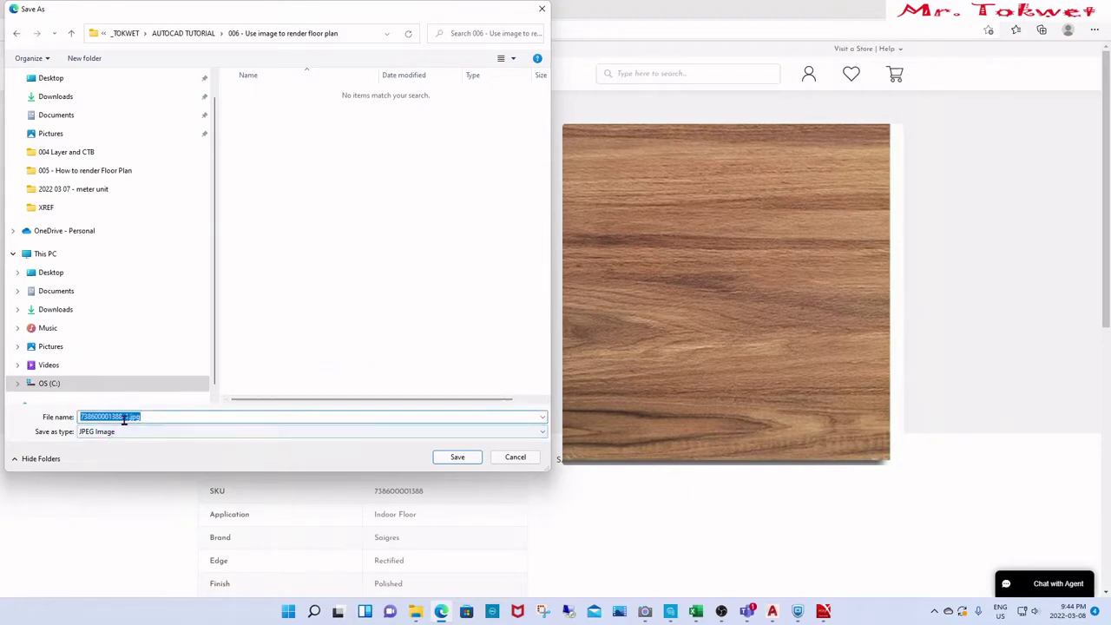
drag(127, 417, 74, 423)
key(BackSpace)
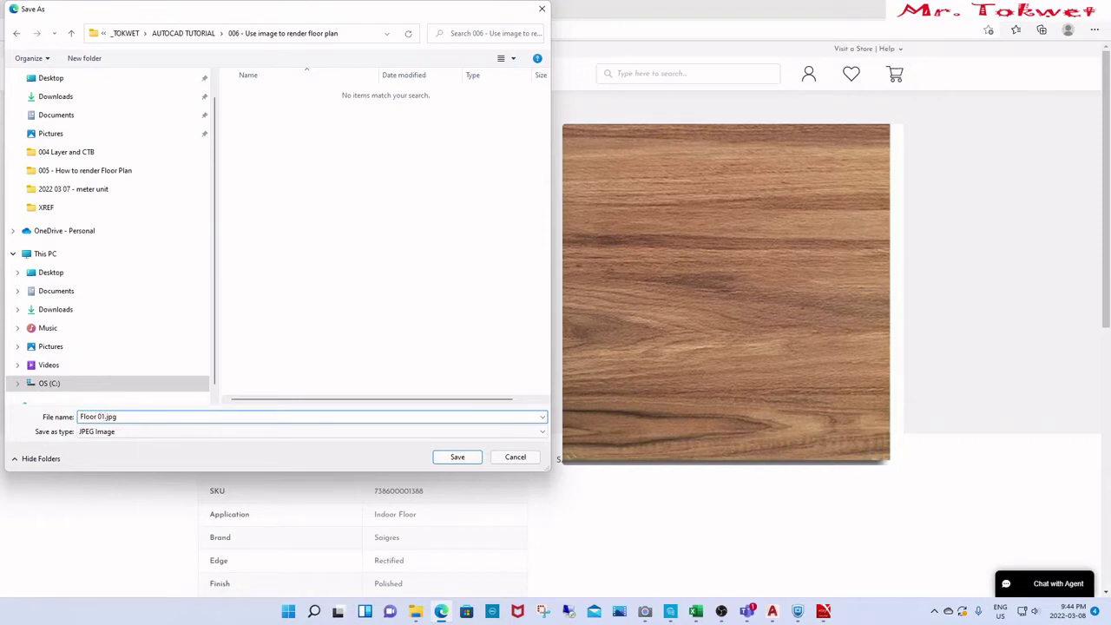
click(457, 457)
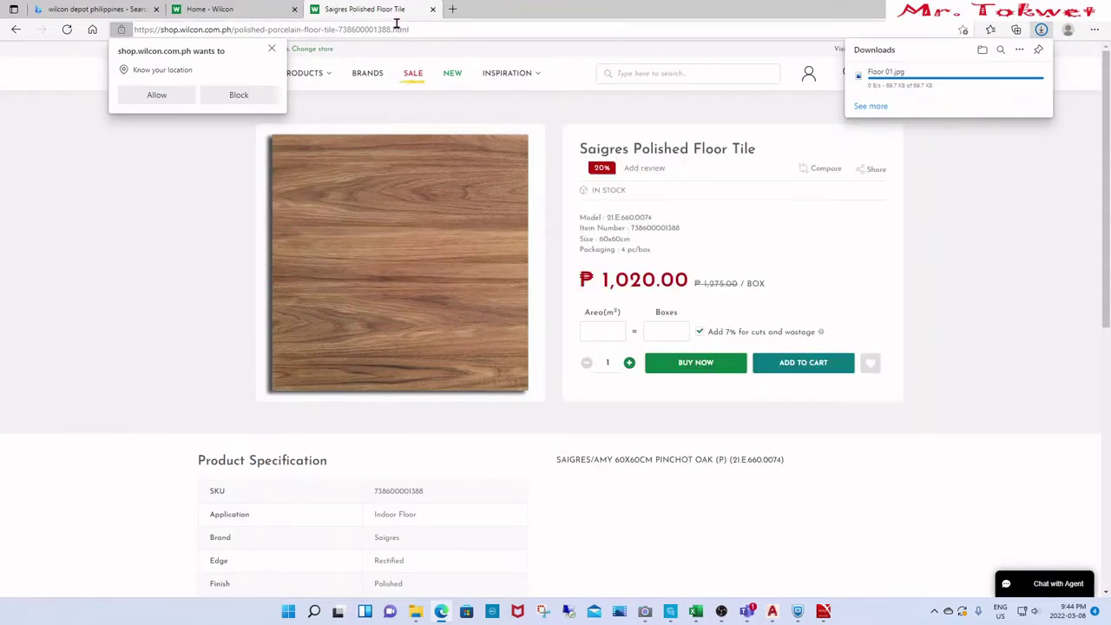
Step: Go to page 1 of the tiles listing, dismiss the location popup, and open Kashmere Gold granite
click(17, 30)
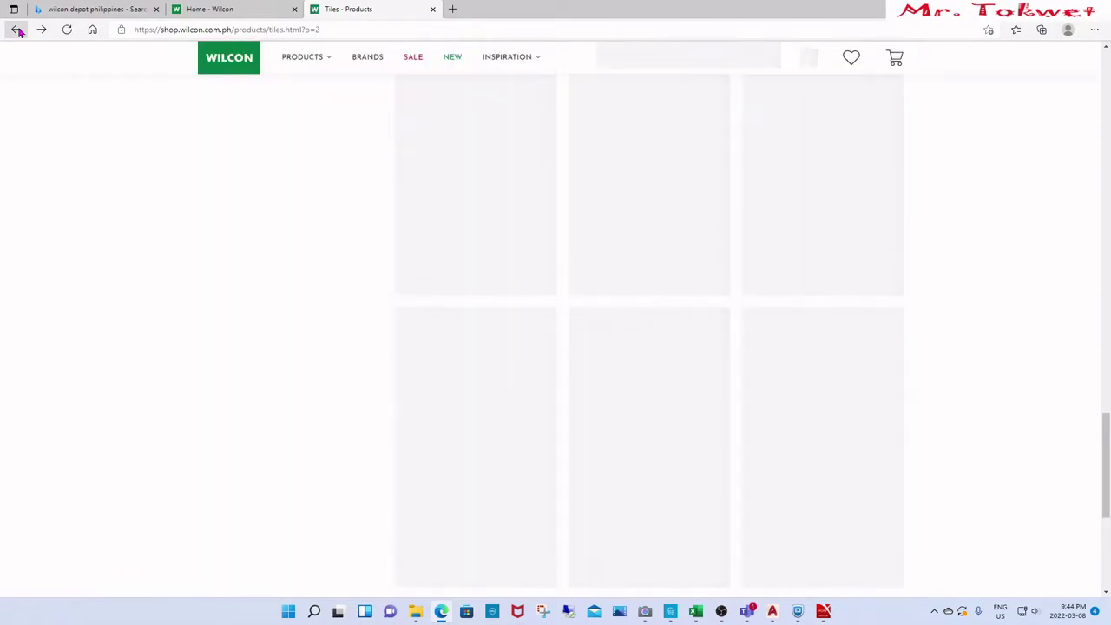
scroll(656, 214, up, 10)
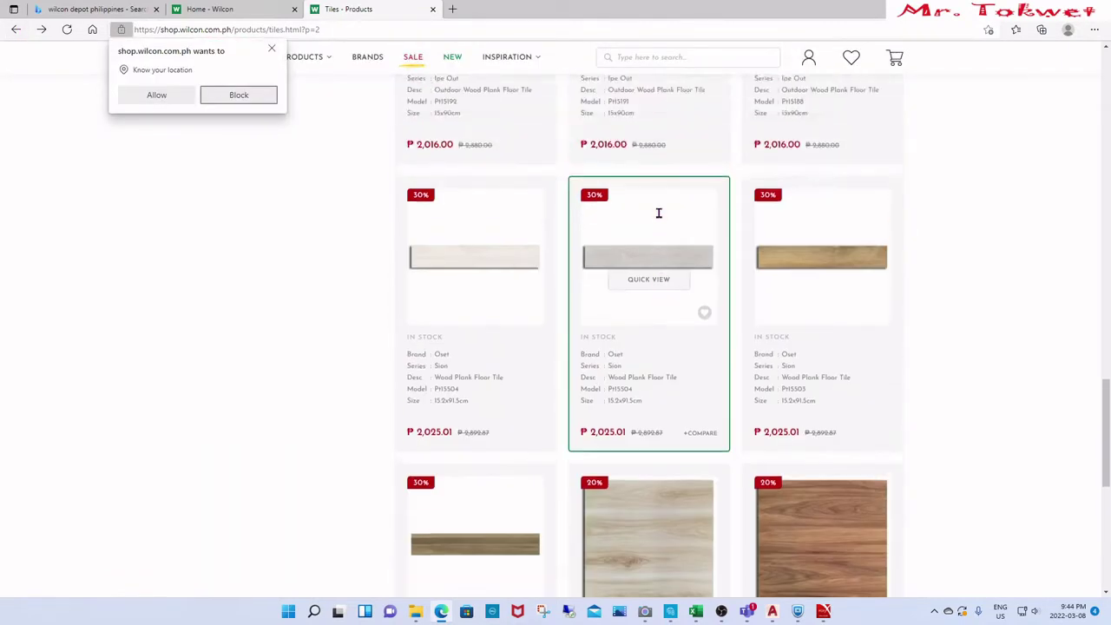
scroll(899, 265, up, 10)
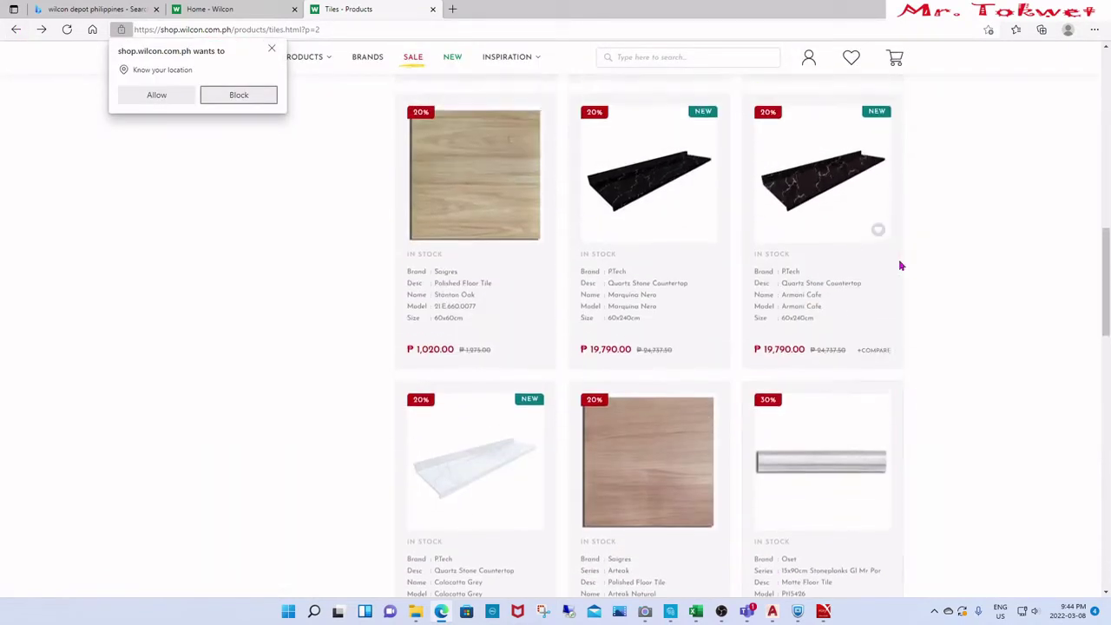
scroll(880, 267, up, 5)
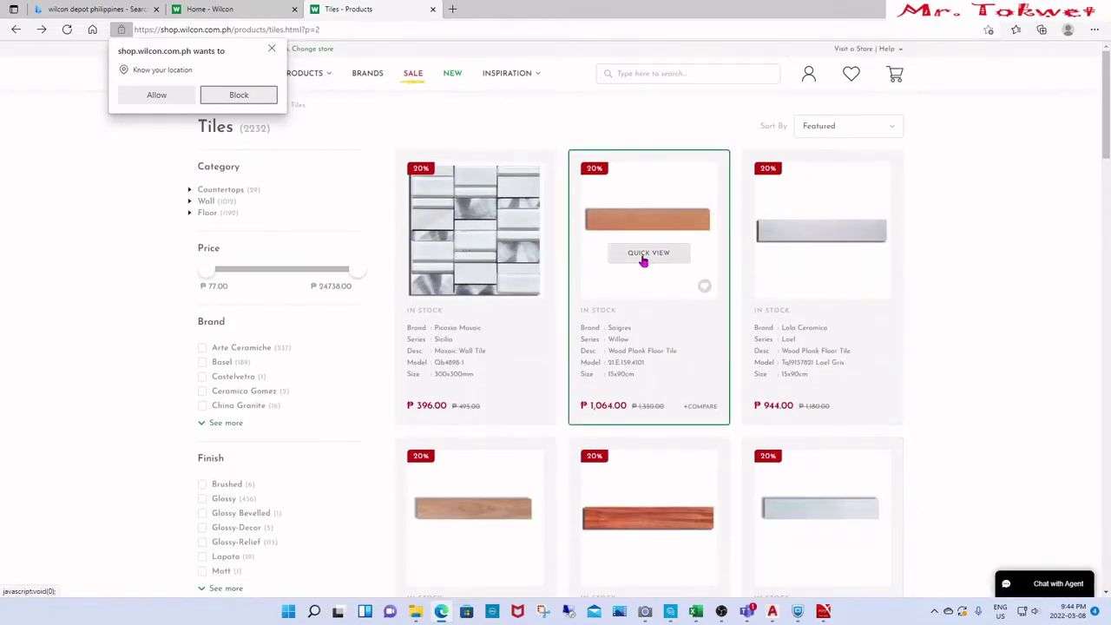
scroll(639, 271, down, 3)
scroll(840, 361, down, 10)
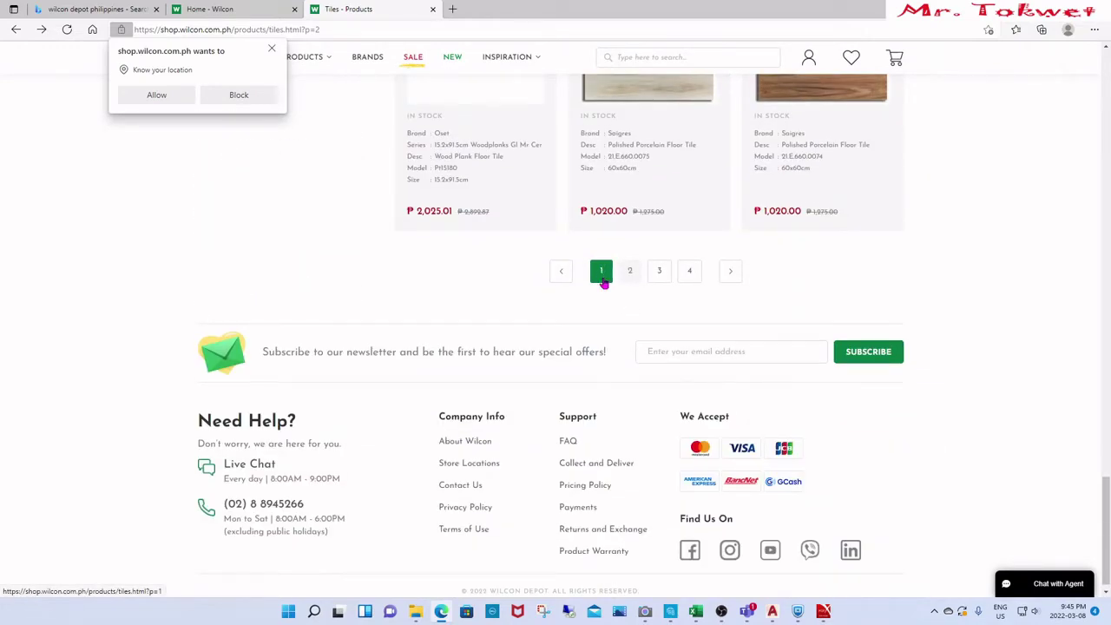
click(602, 272)
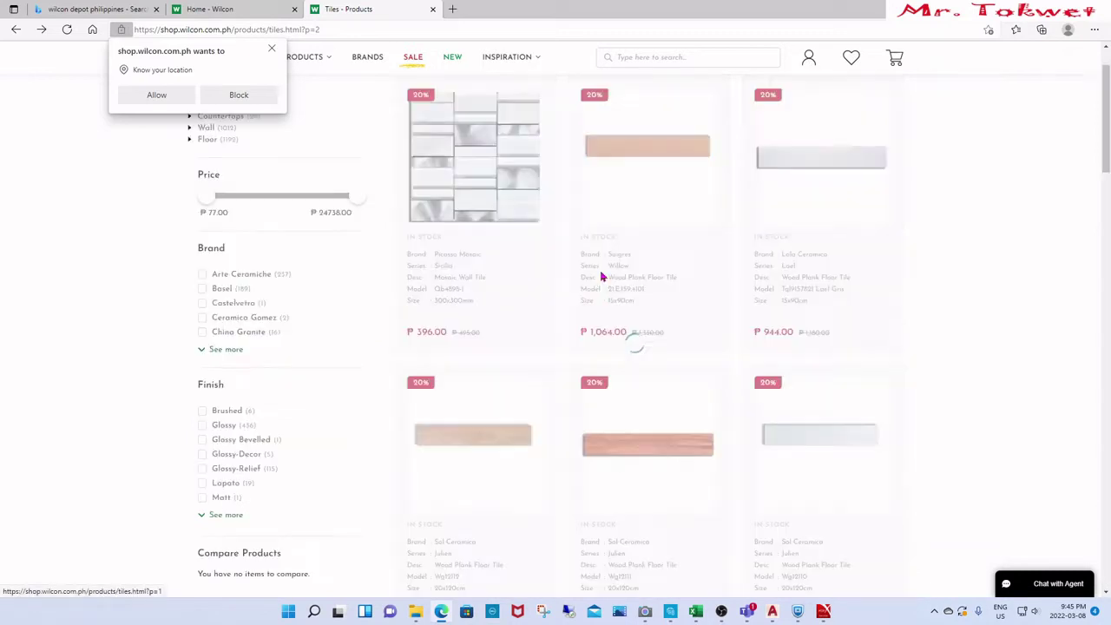
click(270, 51)
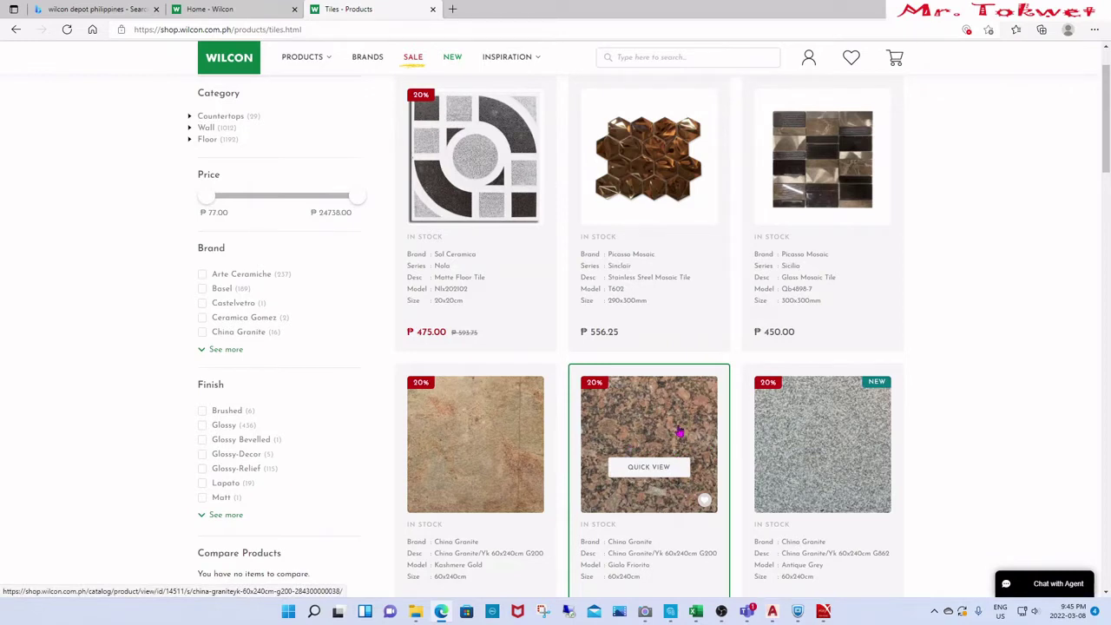
click(478, 436)
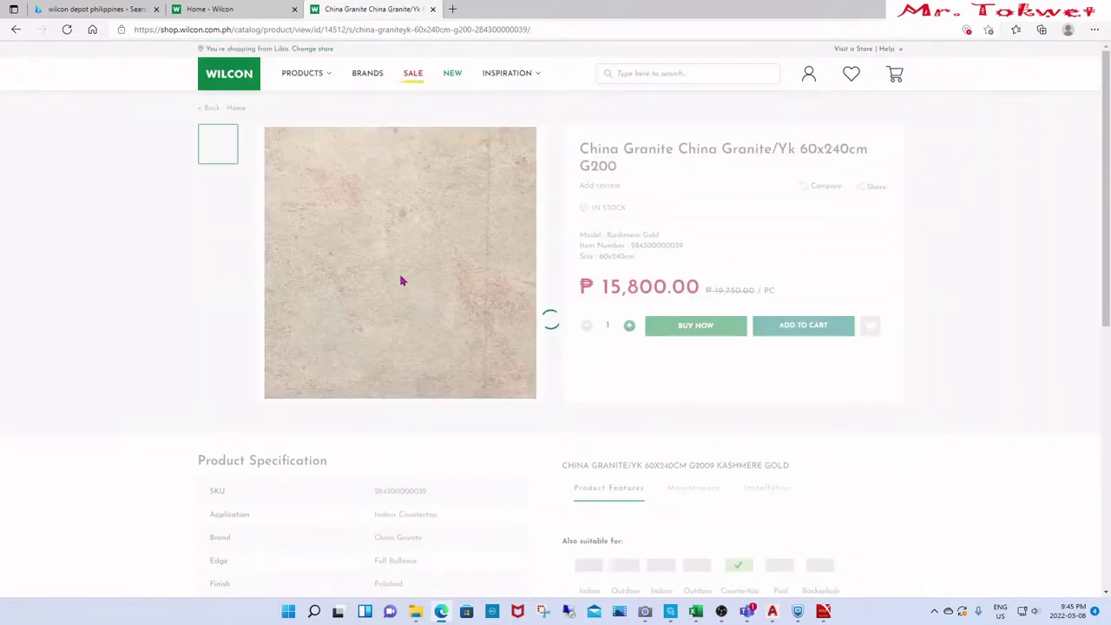
Step: Save the Kashmere Gold image as Floor 02.jpg in the 006 folder, then return to the listing
right_click(402, 267)
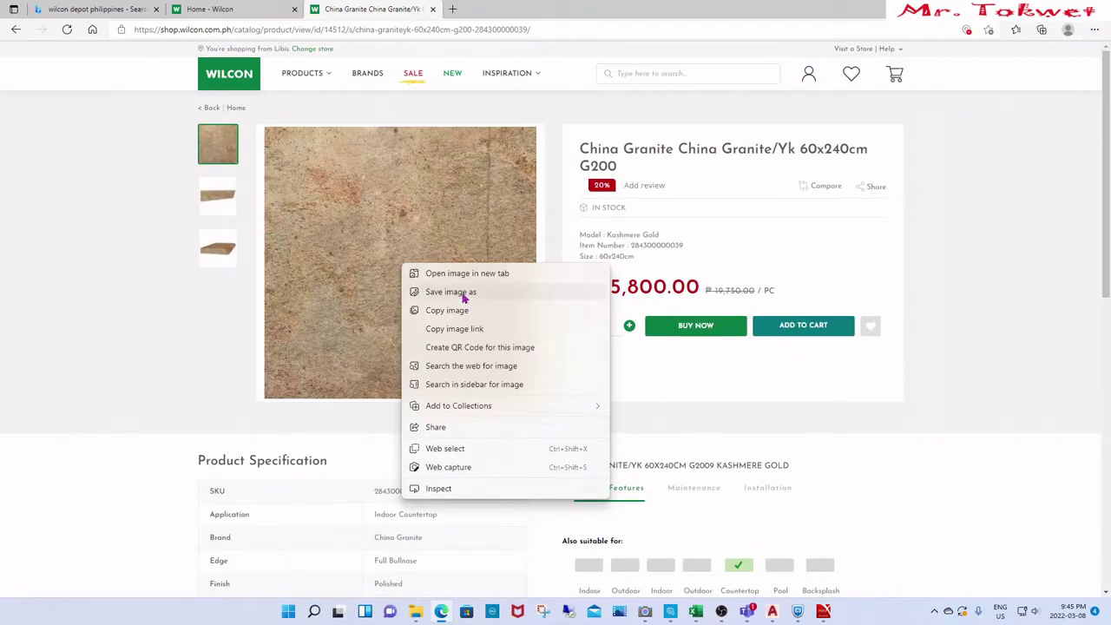
click(464, 295)
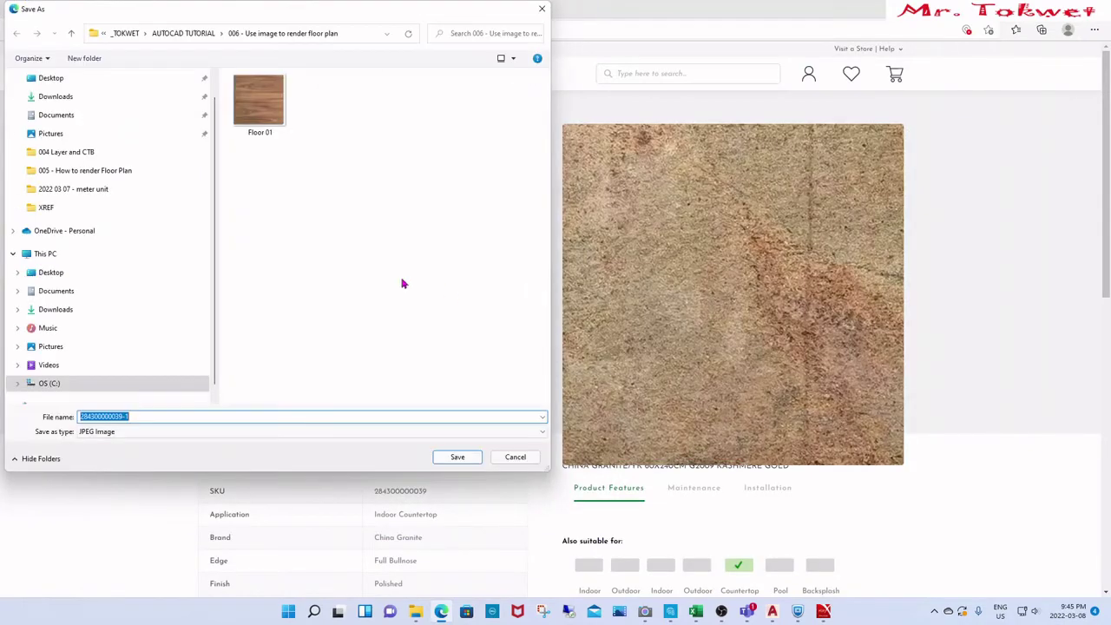
click(259, 103)
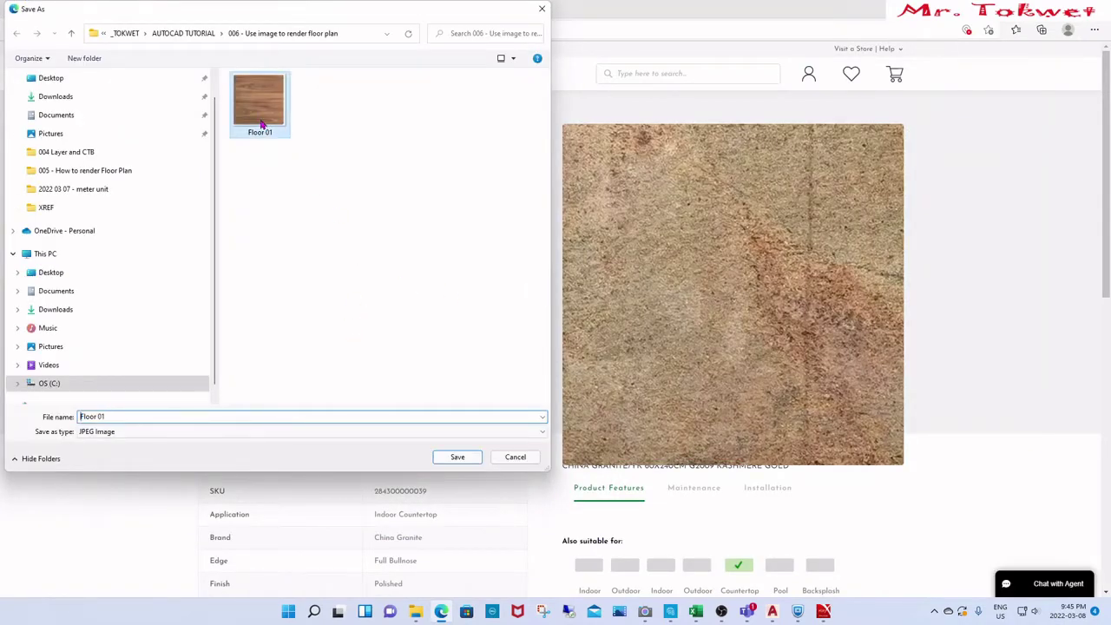
click(171, 417)
key(BackSpace)
text(2)
click(469, 458)
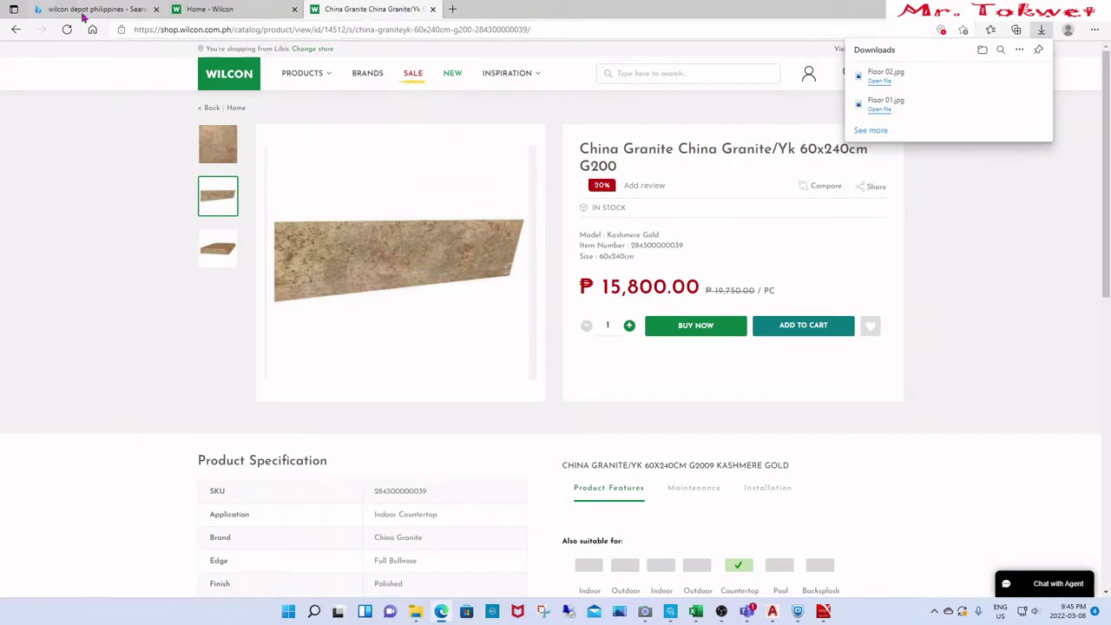
click(15, 30)
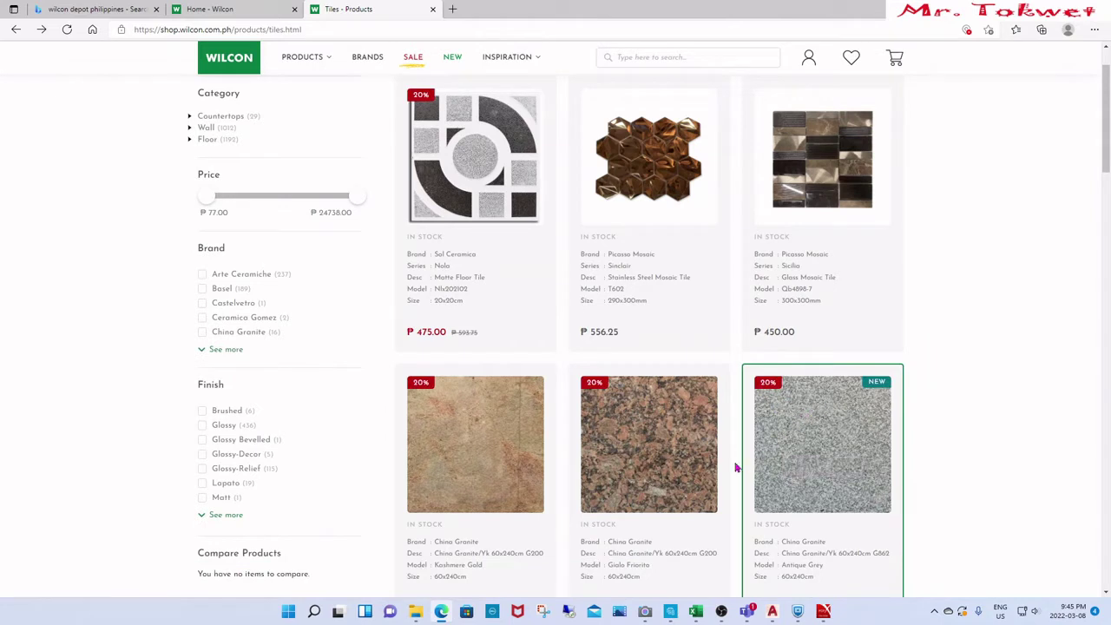
Step: Open the Antique Grey granite tile and save its image as Floor 03 in the 006 folder
click(824, 431)
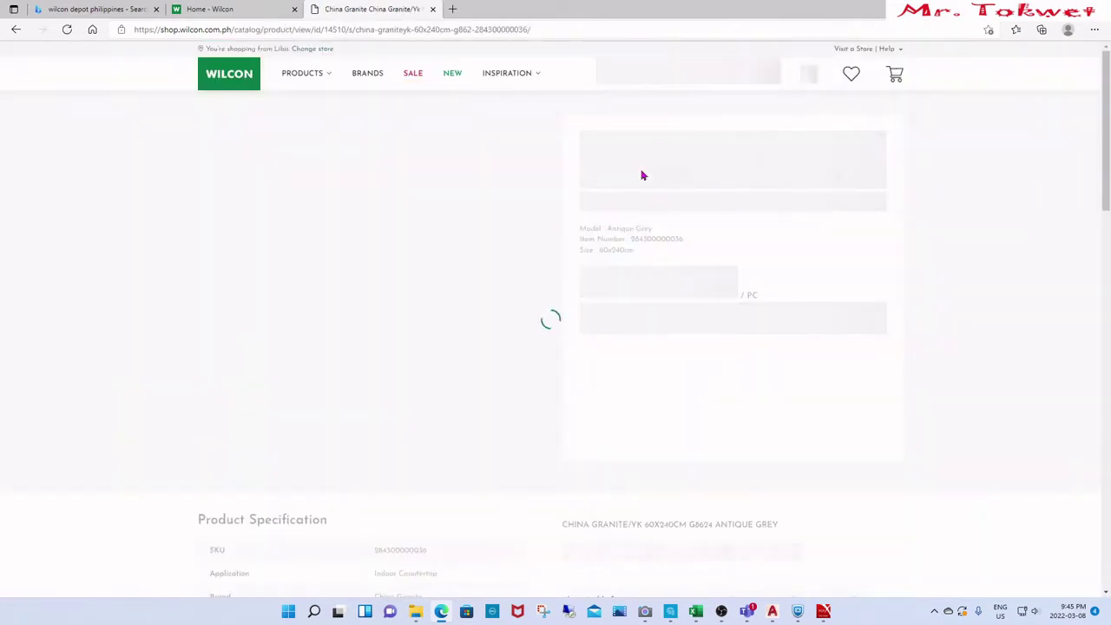
right_click(405, 218)
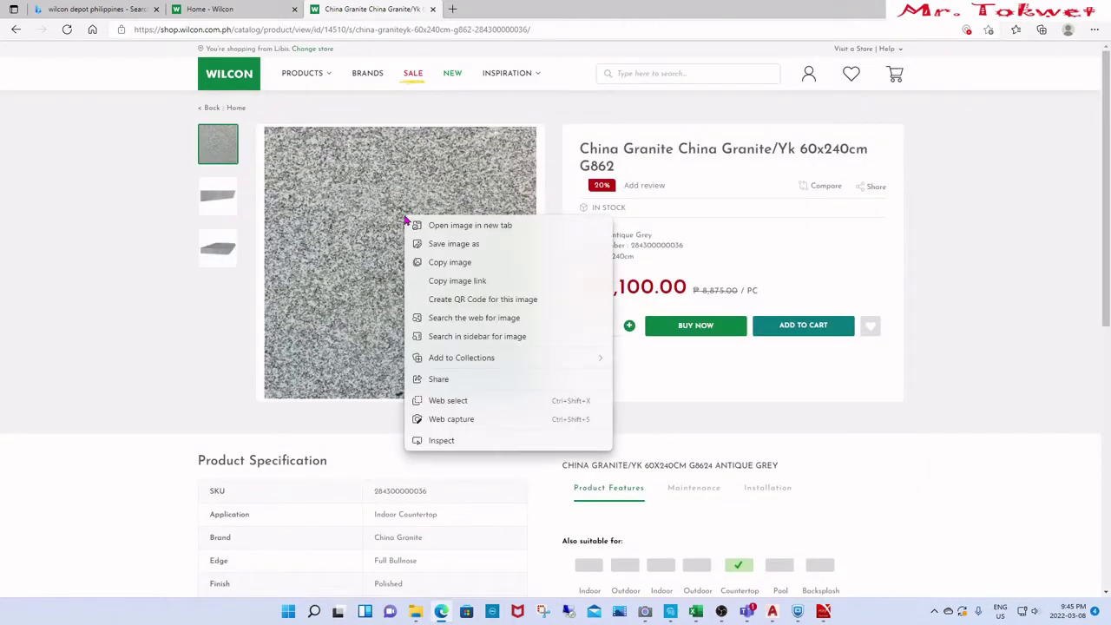
click(451, 244)
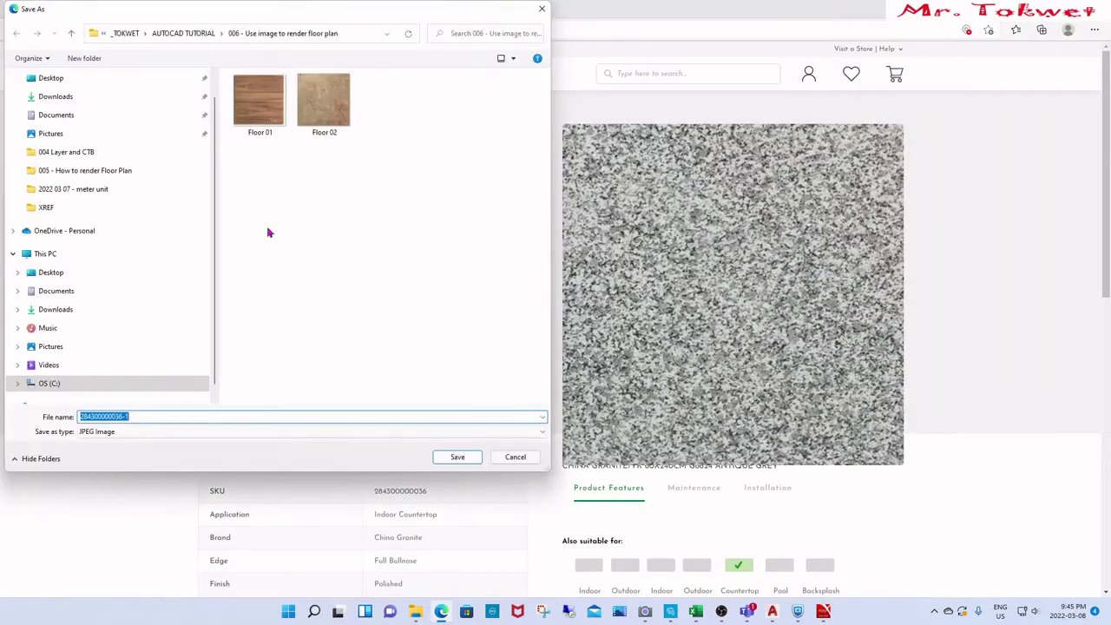
click(323, 103)
click(155, 418)
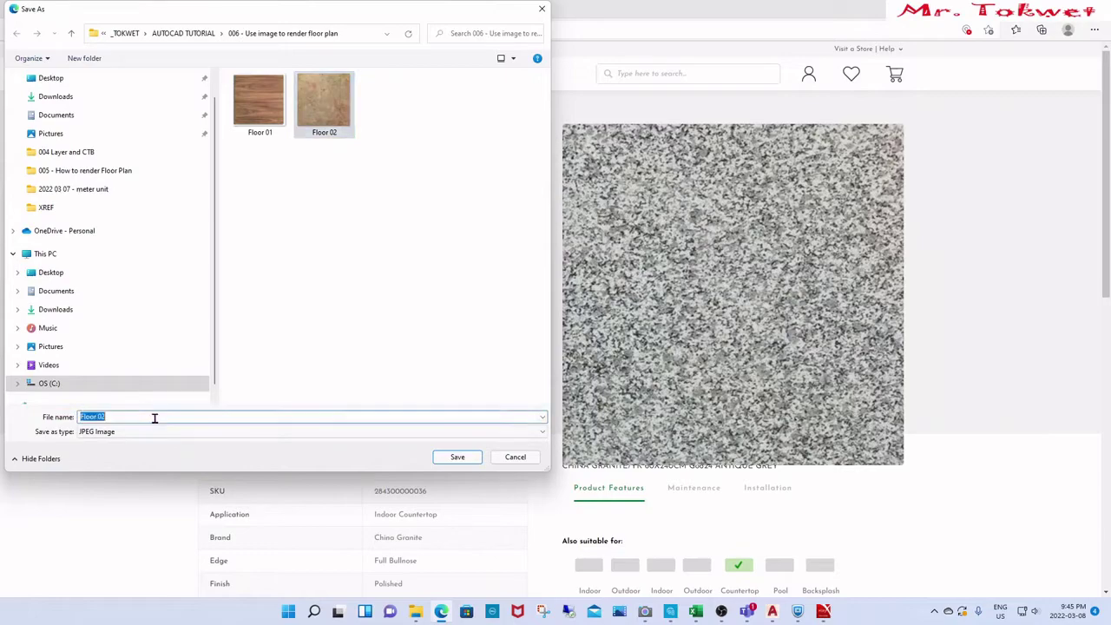
key(BackSpace)
text(3)
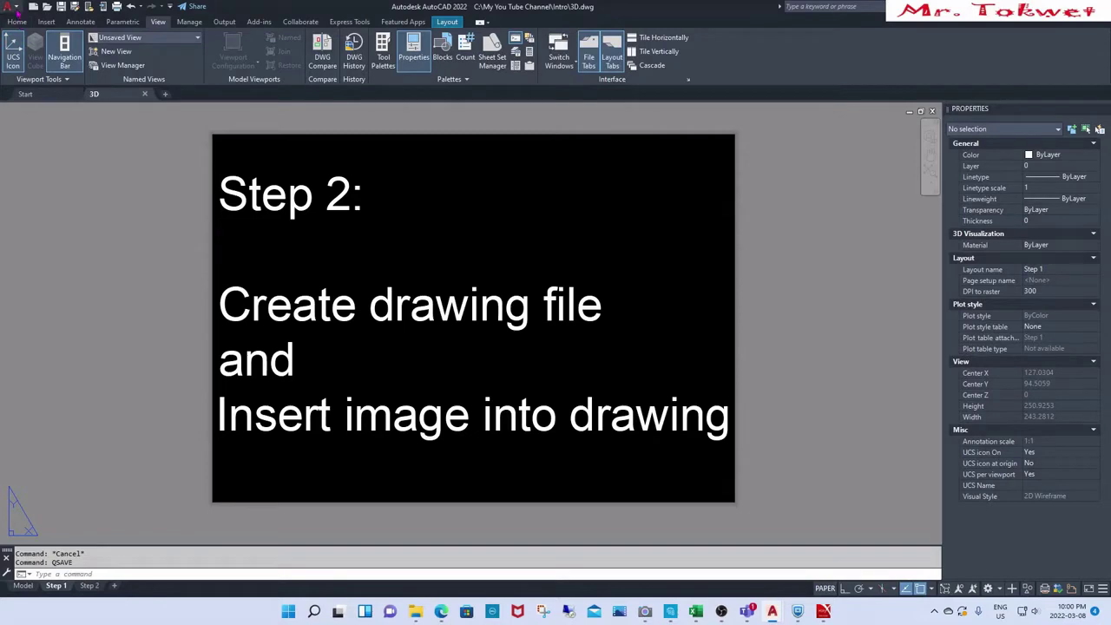
Step: Create a new drawing from the acadiso template and switch the grid off with F7
click(16, 9)
click(38, 72)
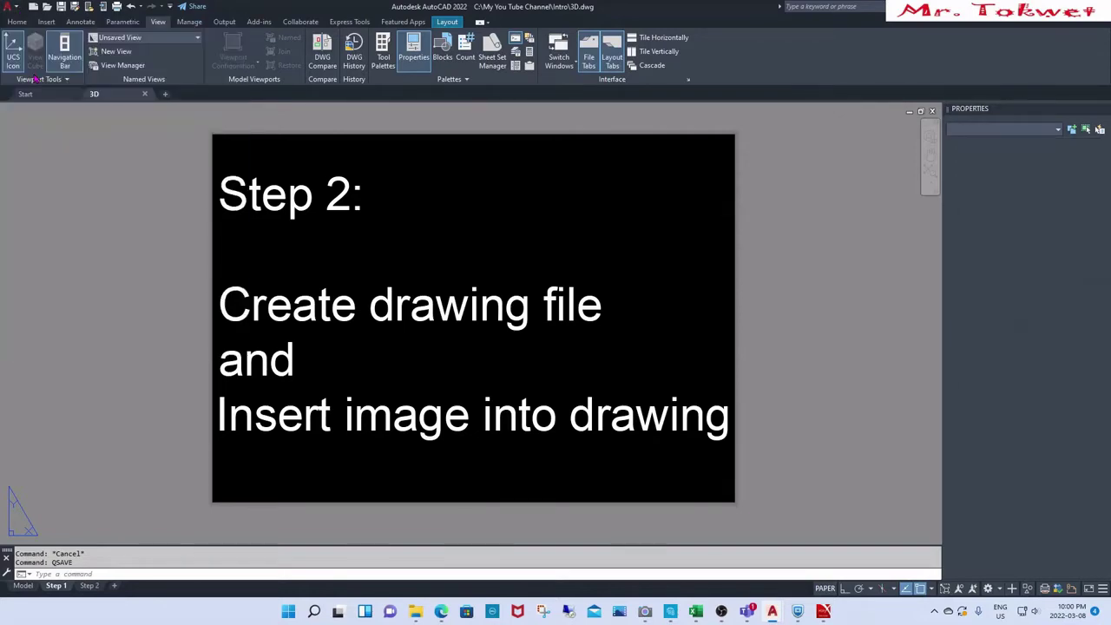
click(705, 411)
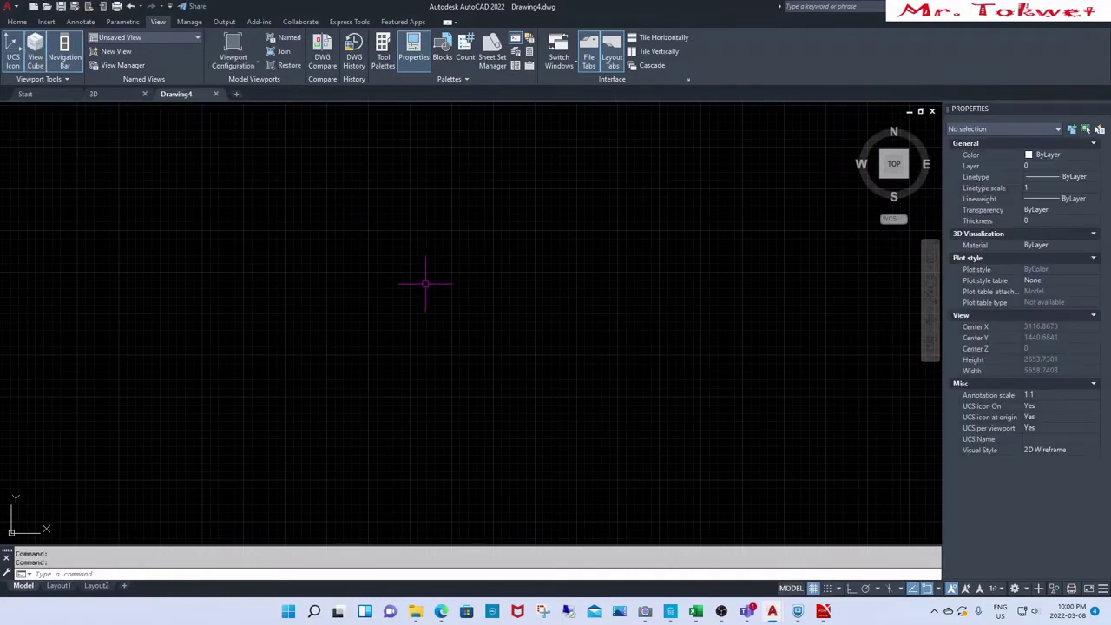
key(F7)
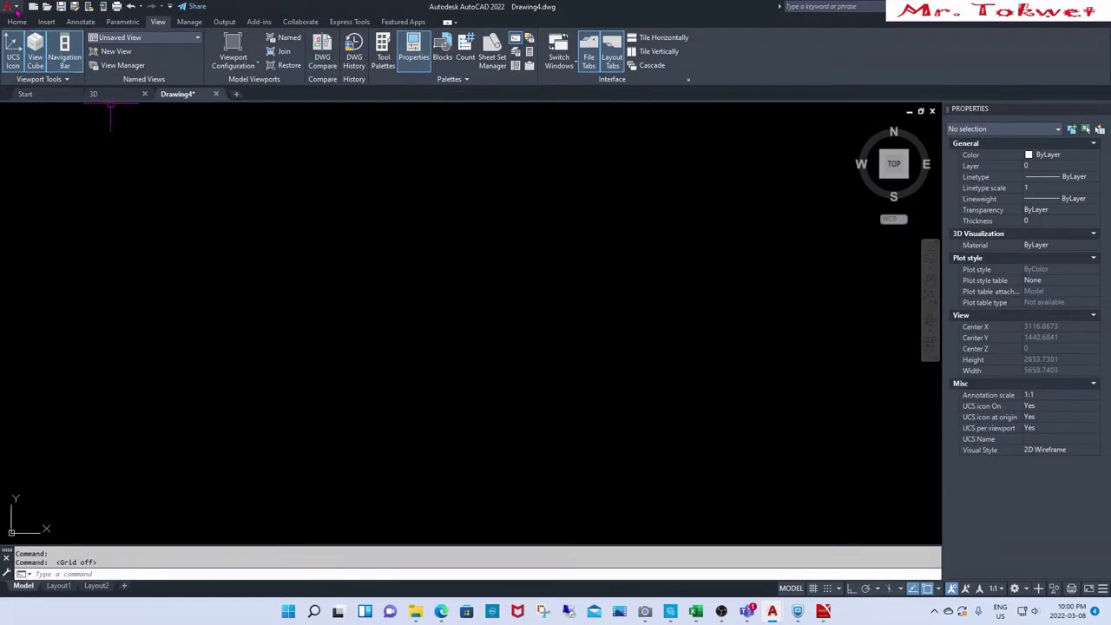
click(9, 7)
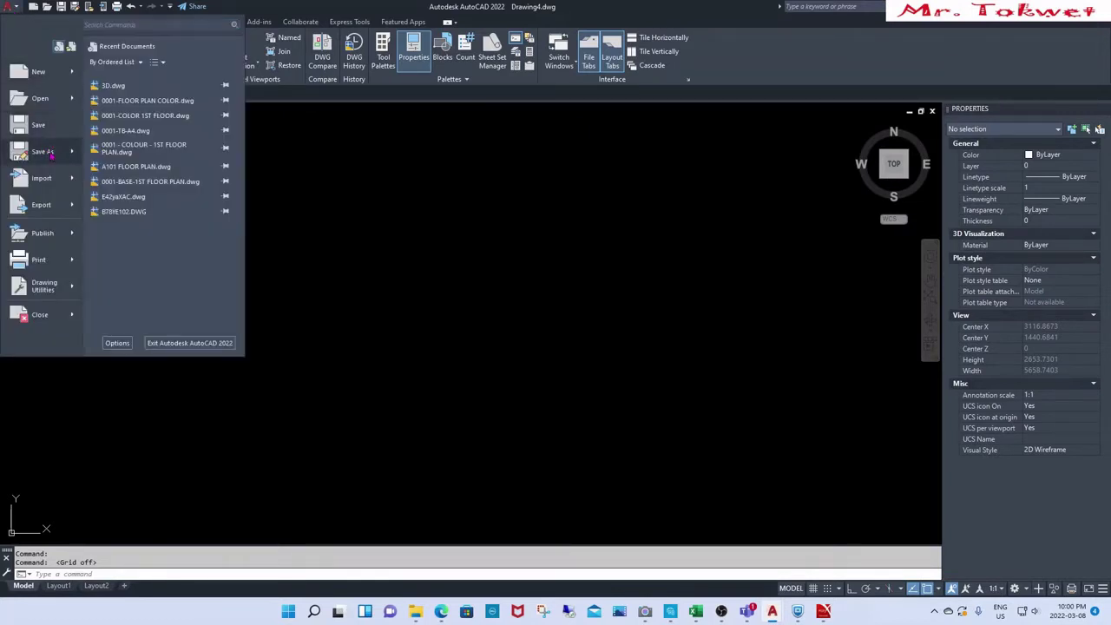
Step: In Save As, target the 006 - Use image to render floor plan folder and name the file Floor 01.dwg
click(44, 151)
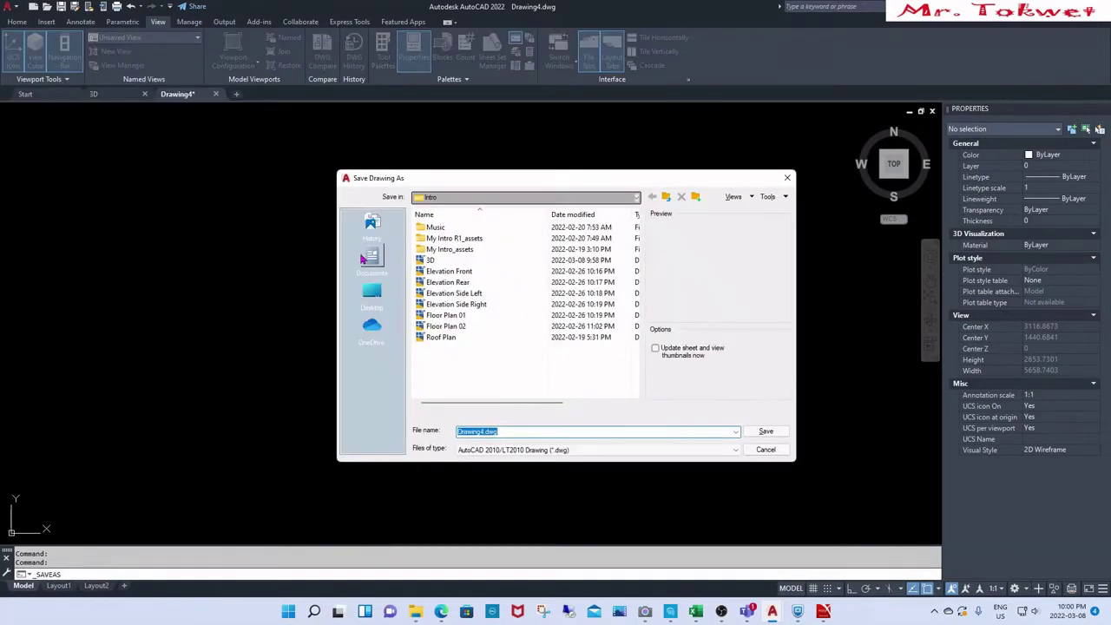
click(634, 197)
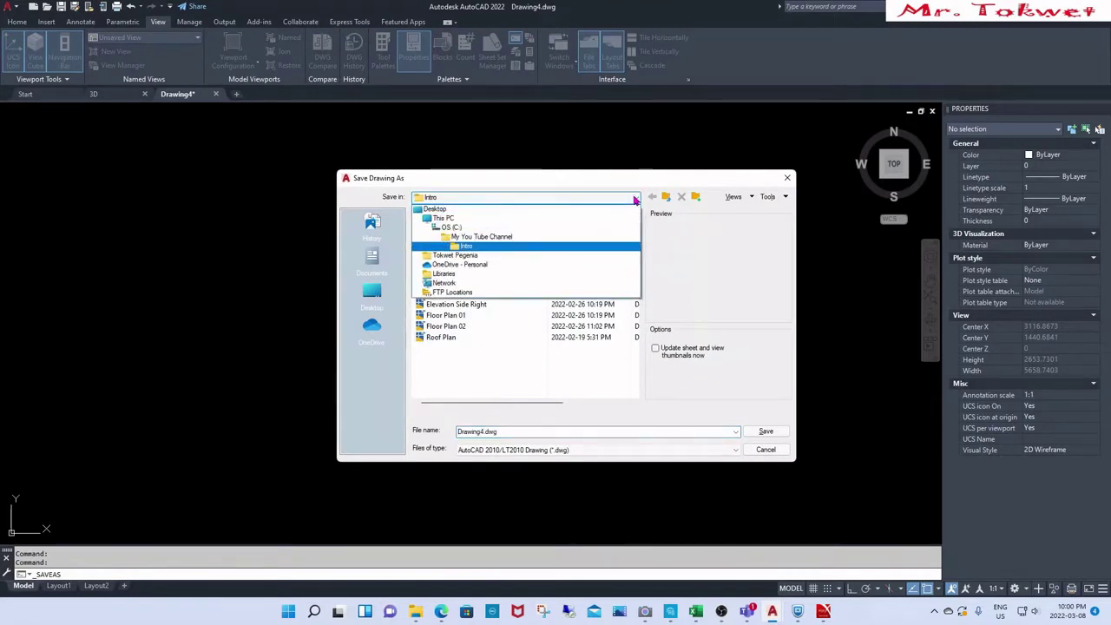
click(453, 227)
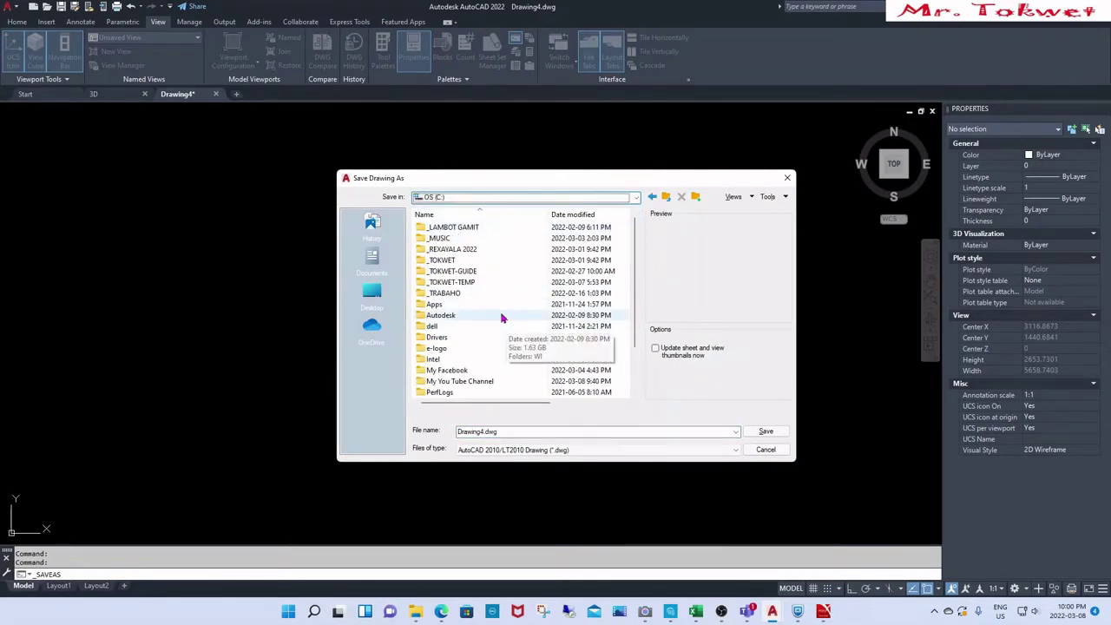
double_click(448, 263)
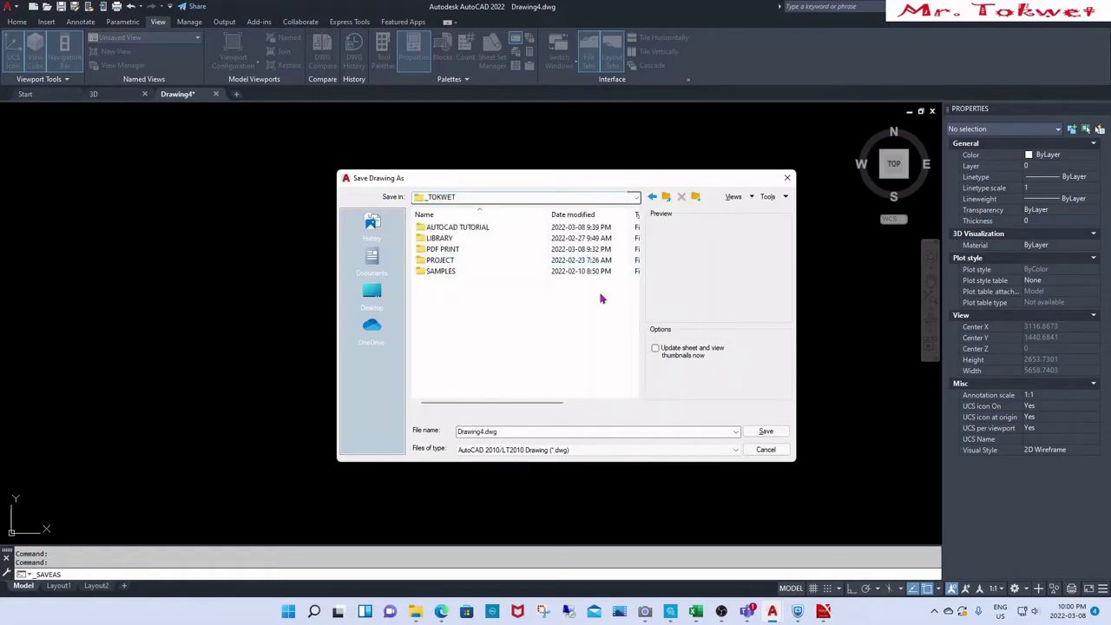
double_click(473, 227)
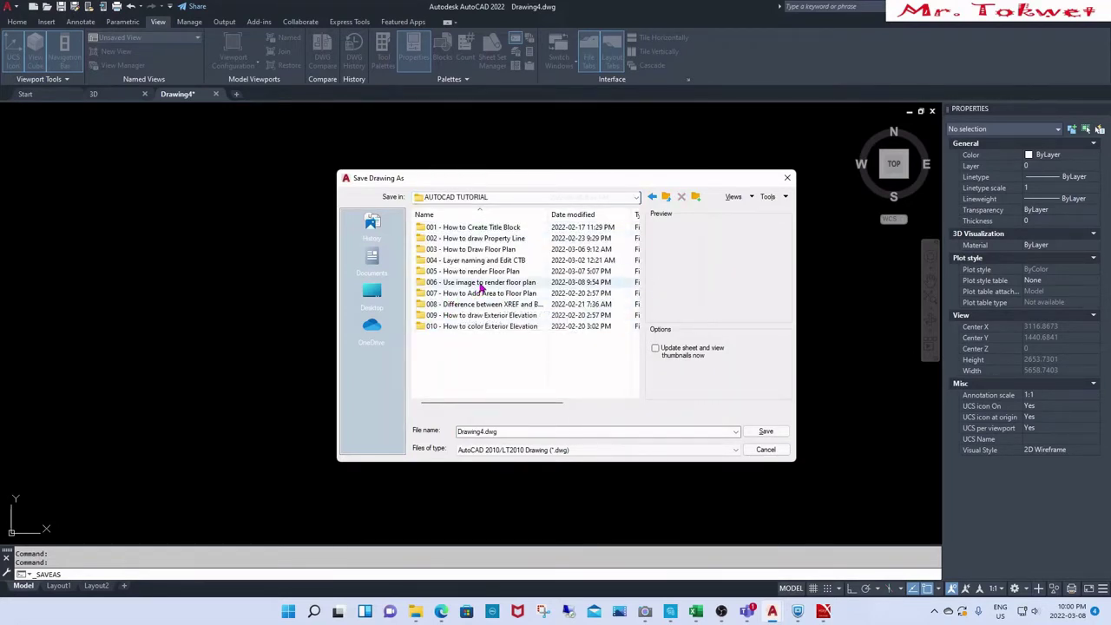
double_click(479, 284)
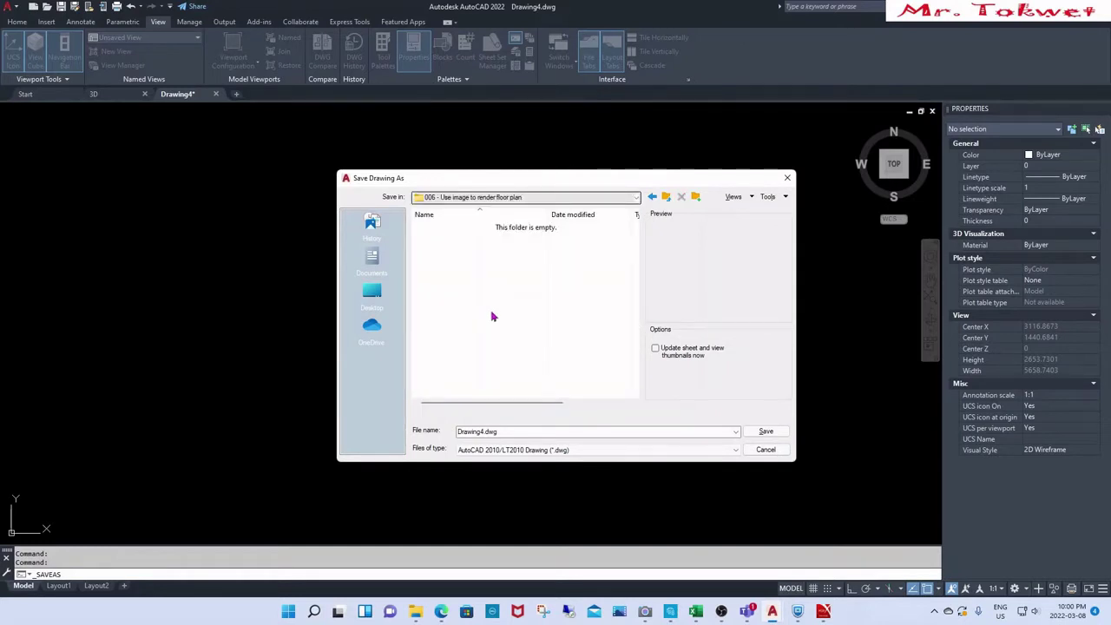
click(530, 431)
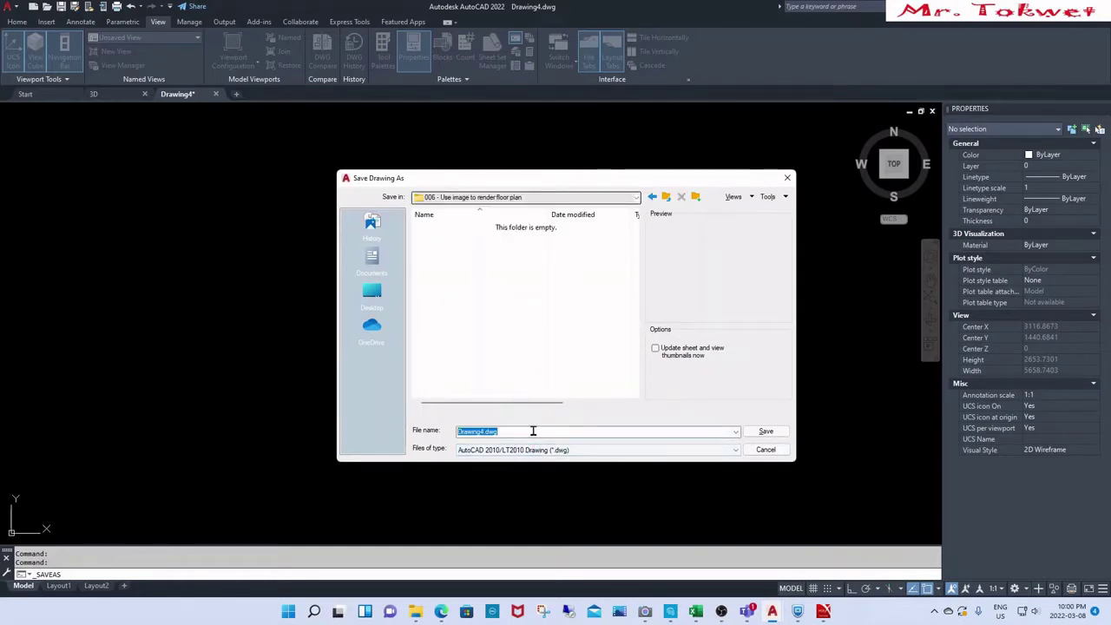
drag(482, 431, 437, 434)
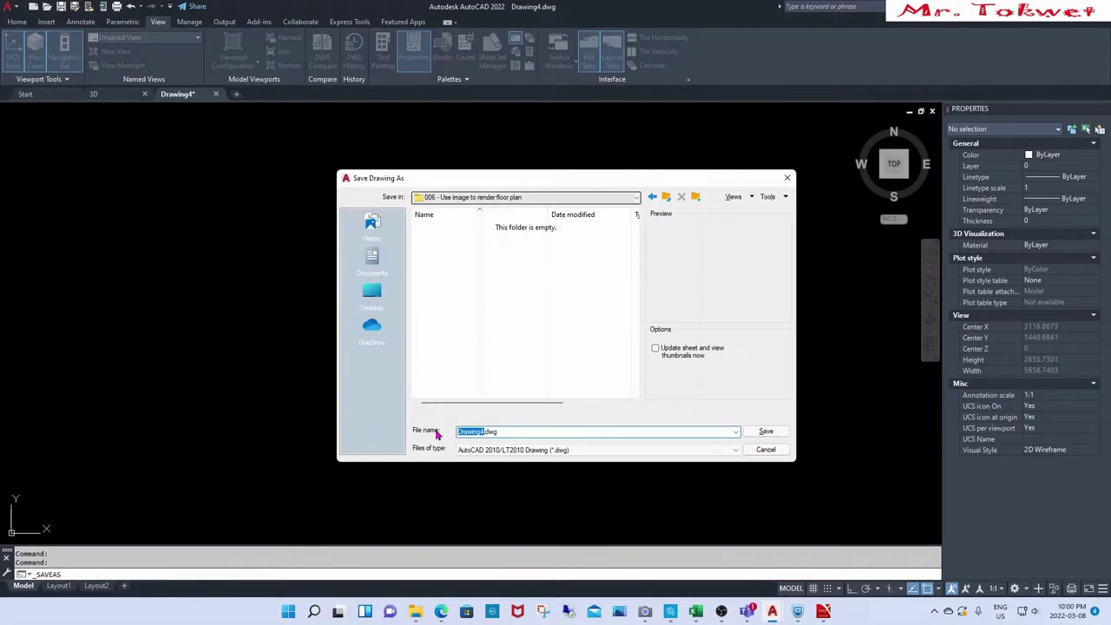
key(BackSpace)
text(Floo)
text(r P)
text(1)
click(416, 611)
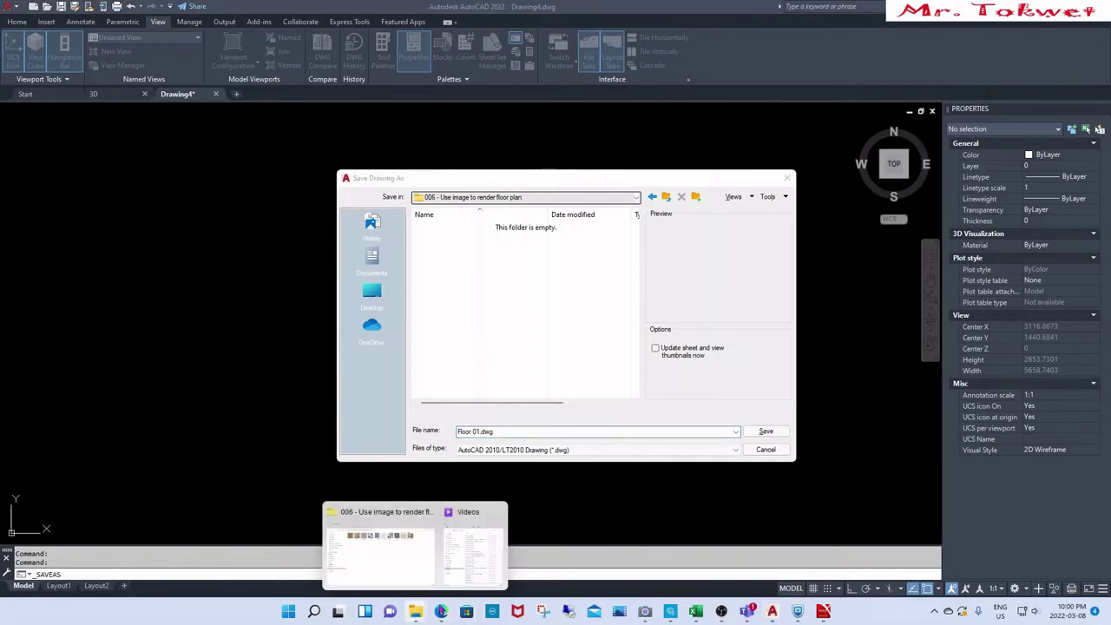
Step: Switch to the 006 folder in File Explorer to check tile images Floor 01 through Floor 10
click(390, 567)
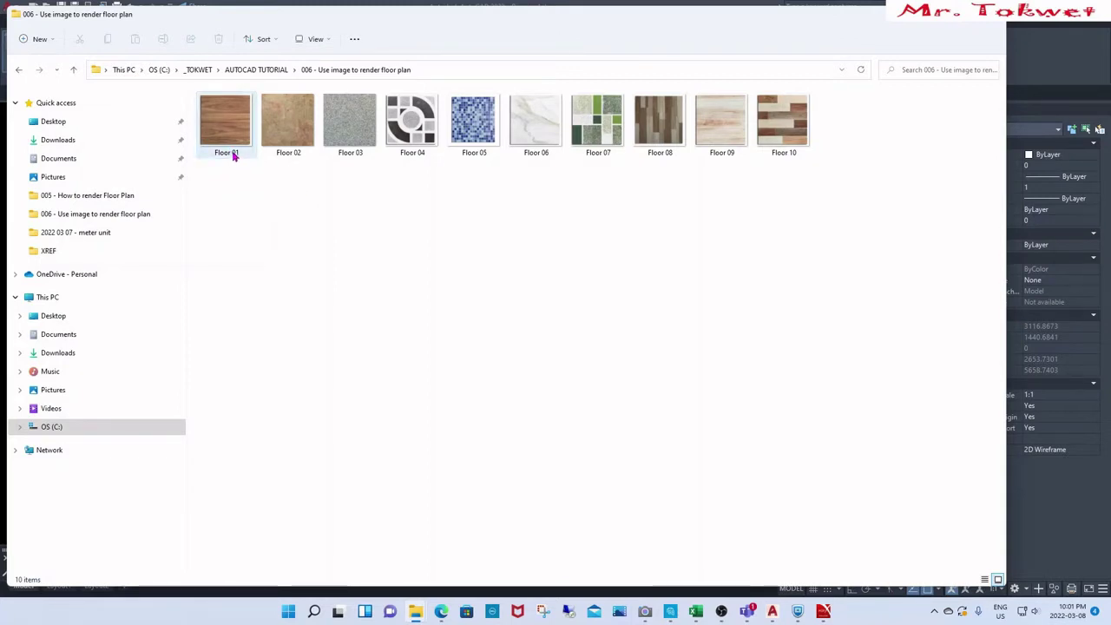
mouse_move(232, 155)
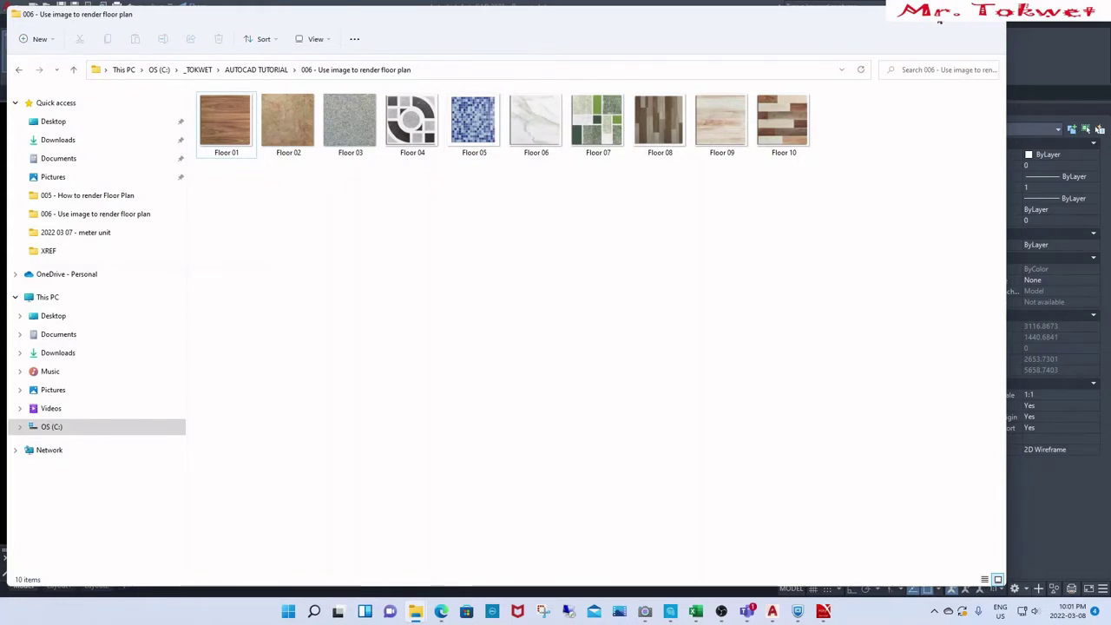
Step: Save the drawing as Floor 01.dwg and open the External References palette with XR
click(939, 17)
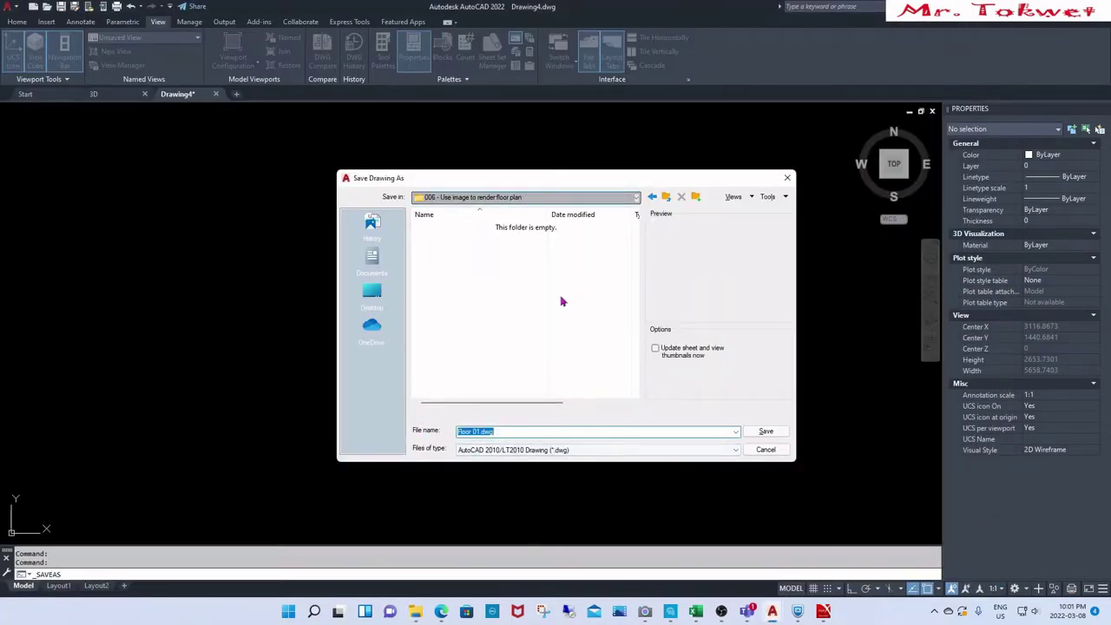
click(777, 434)
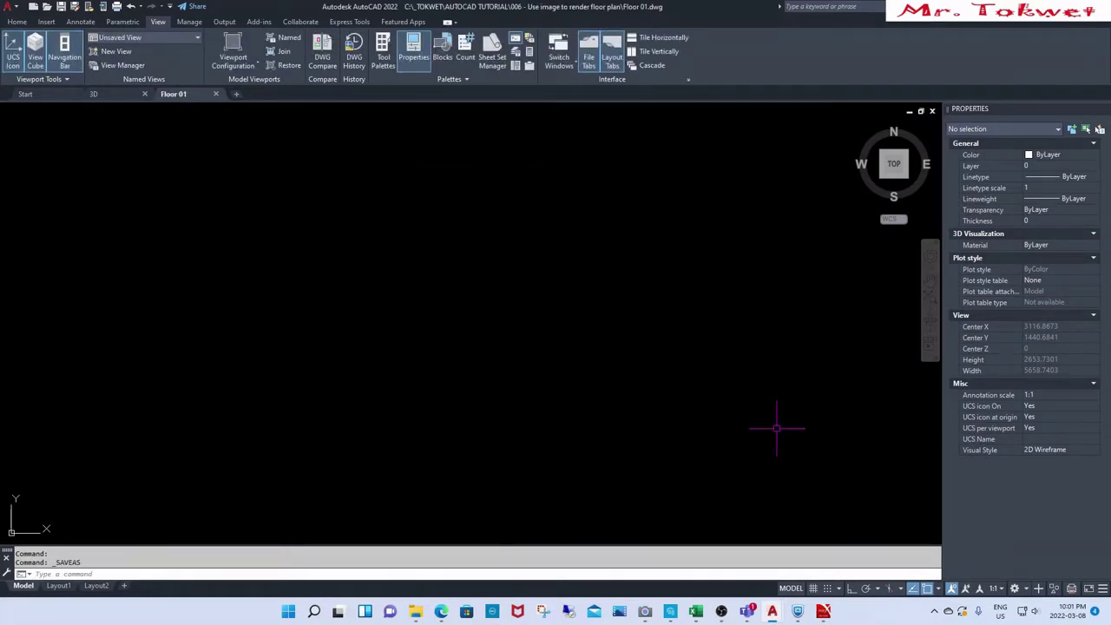
click(508, 407)
key(Escape)
key(Escape)
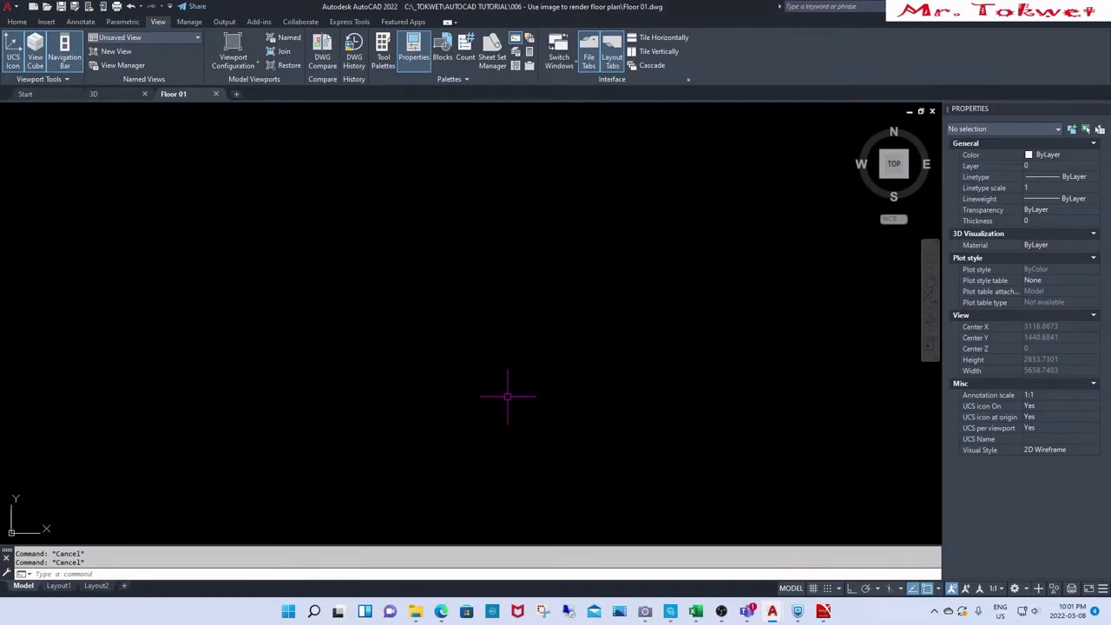
text(XR)
key(Return)
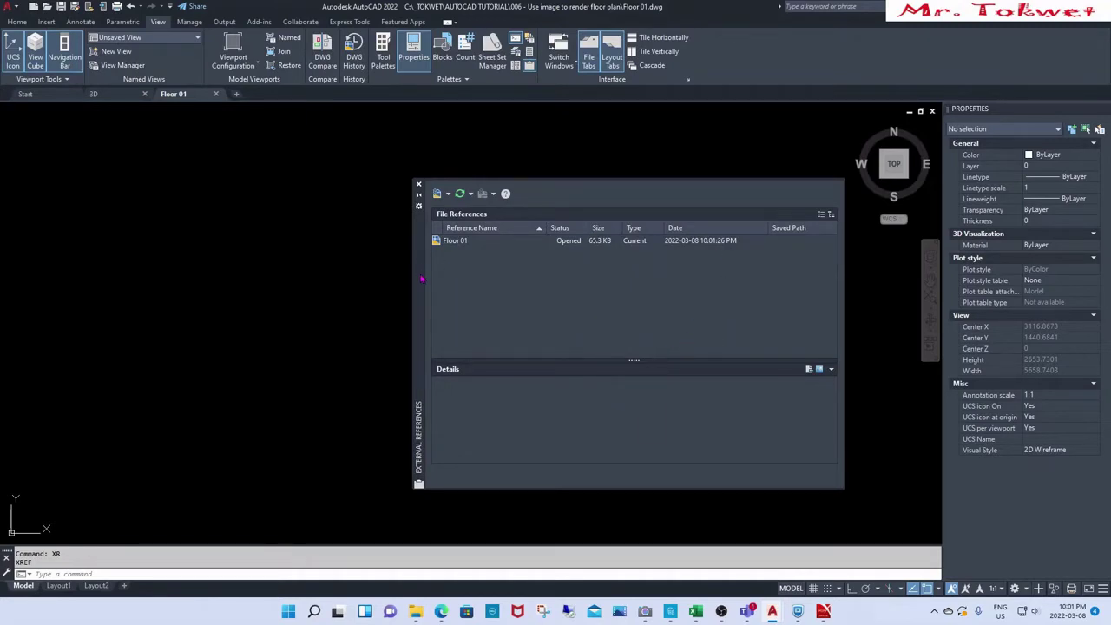
Step: Choose Attach Image and pick Floor 01 from the 006 - Use image to render floor plan folder
drag(421, 279, 414, 290)
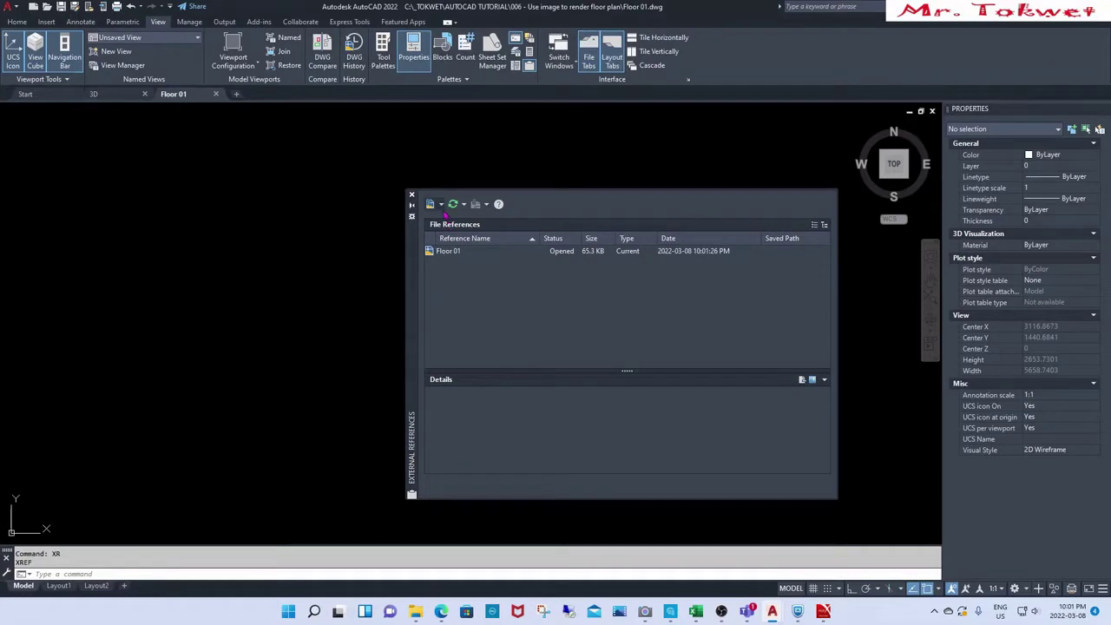
click(442, 207)
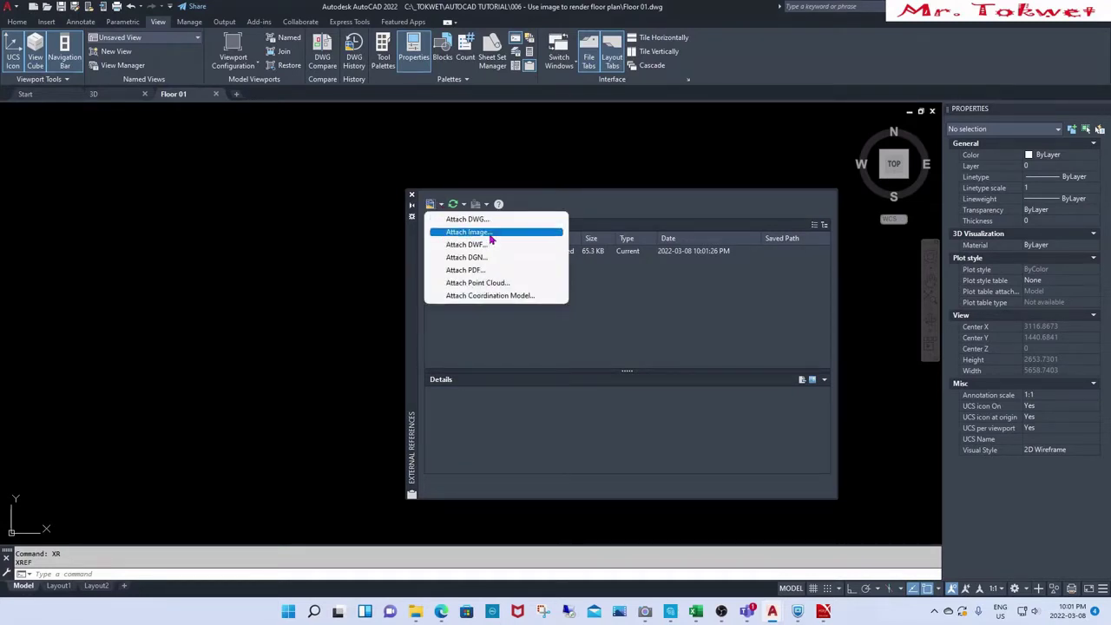
click(485, 232)
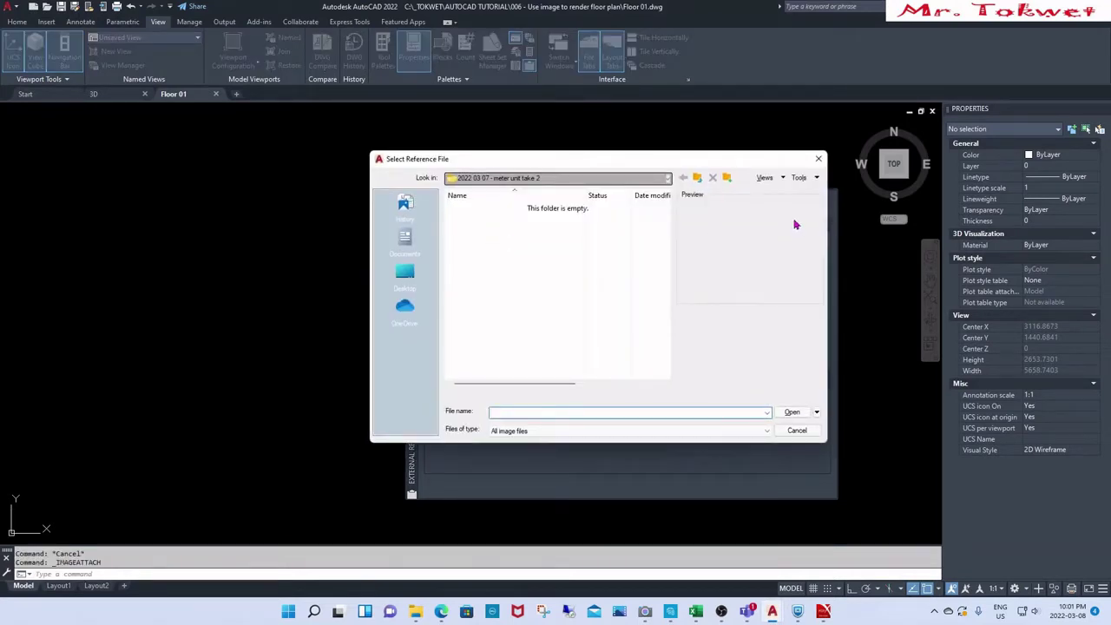
click(697, 178)
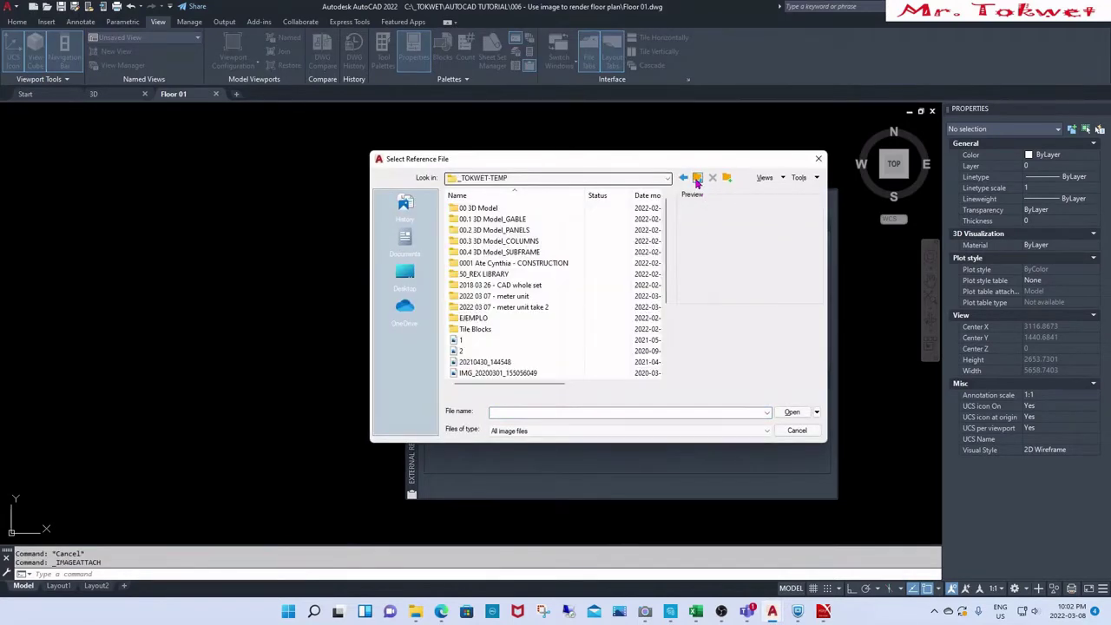
click(697, 179)
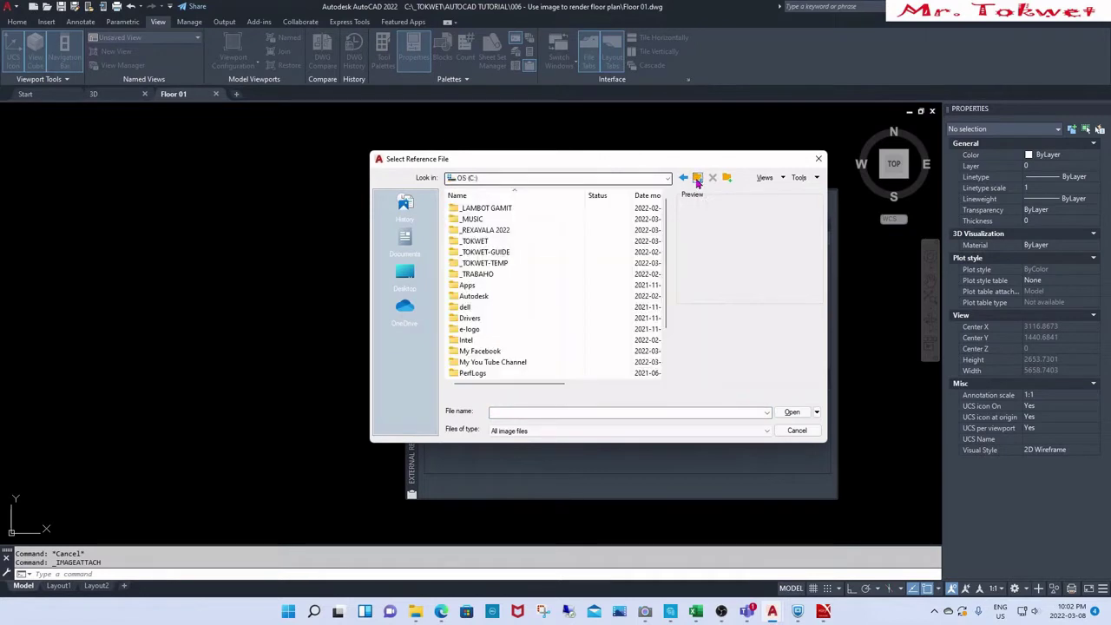
double_click(473, 242)
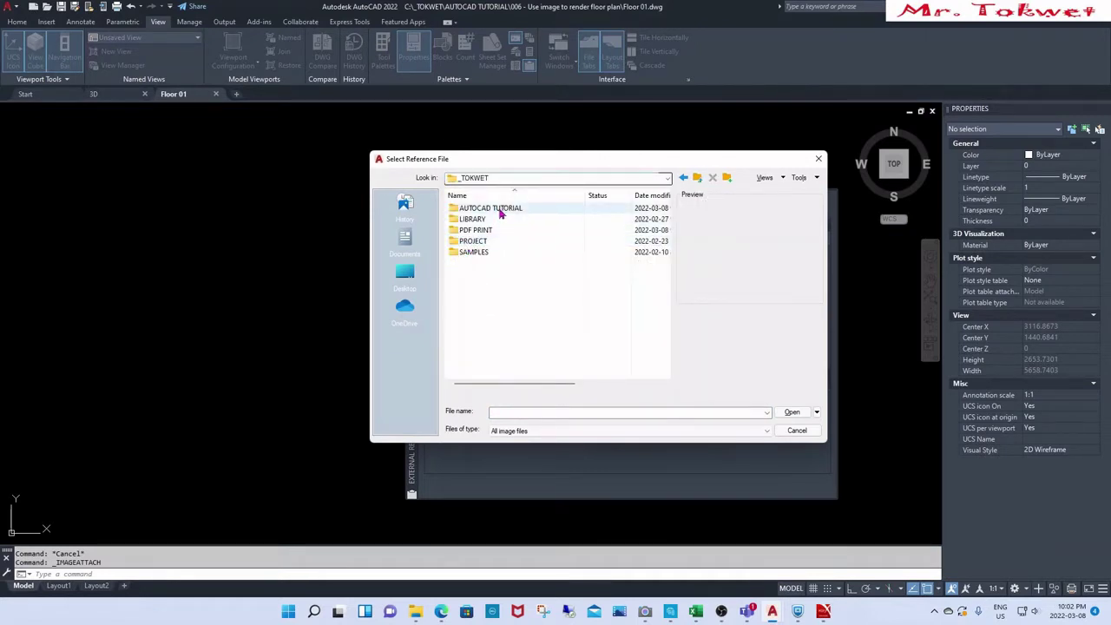
double_click(500, 211)
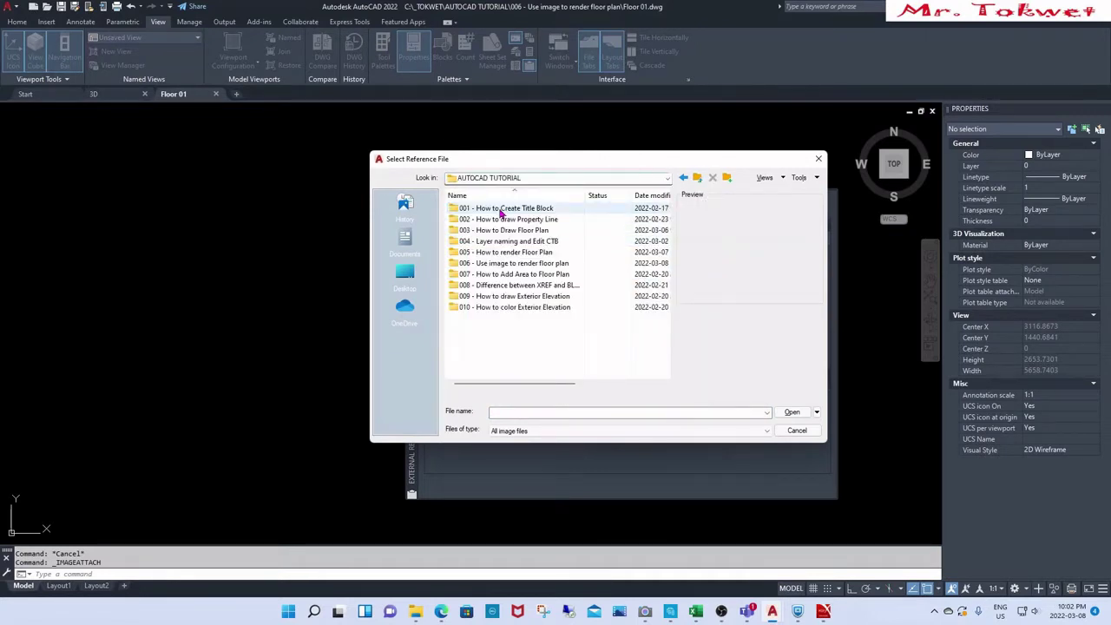
double_click(509, 265)
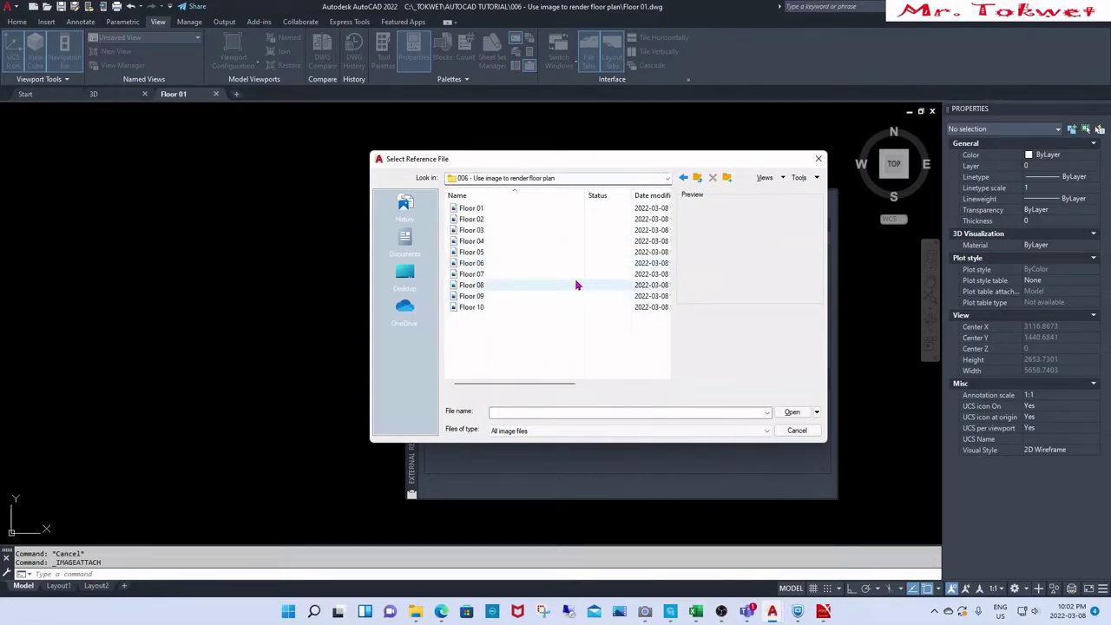
click(479, 212)
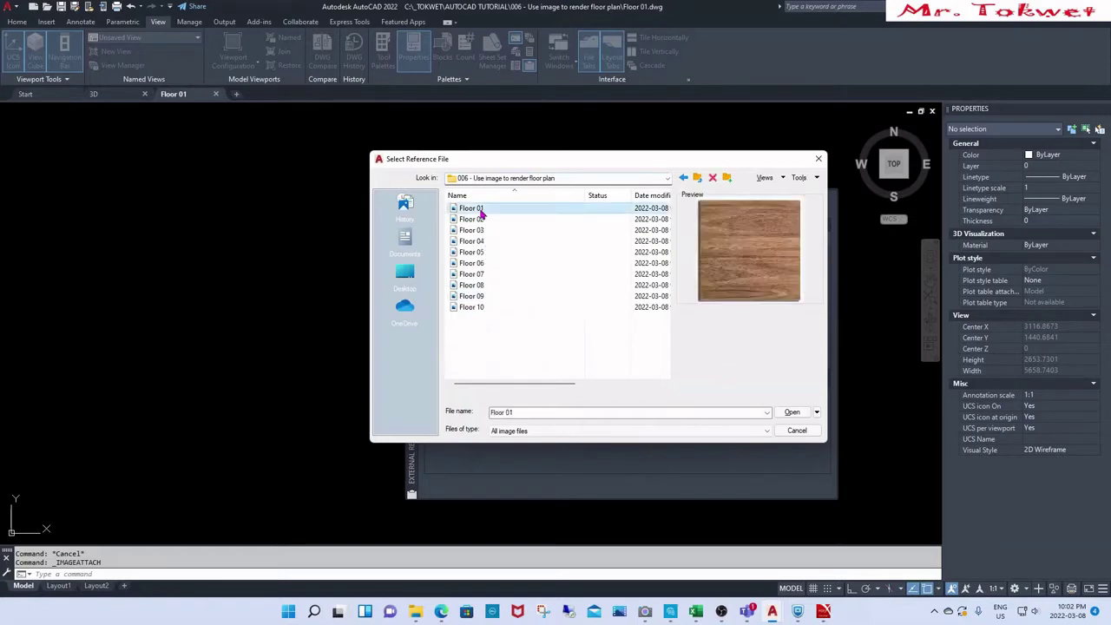
click(791, 412)
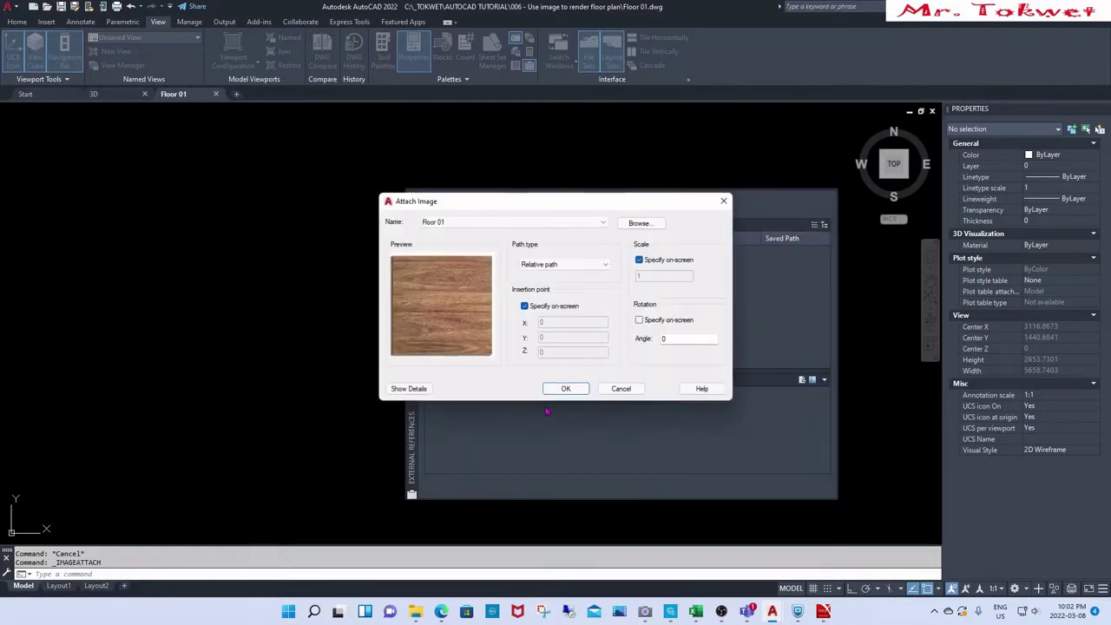
Step: Attach Floor 01.jpg at insertion point 0,0,0 with scale 1, neither specified on-screen
click(524, 306)
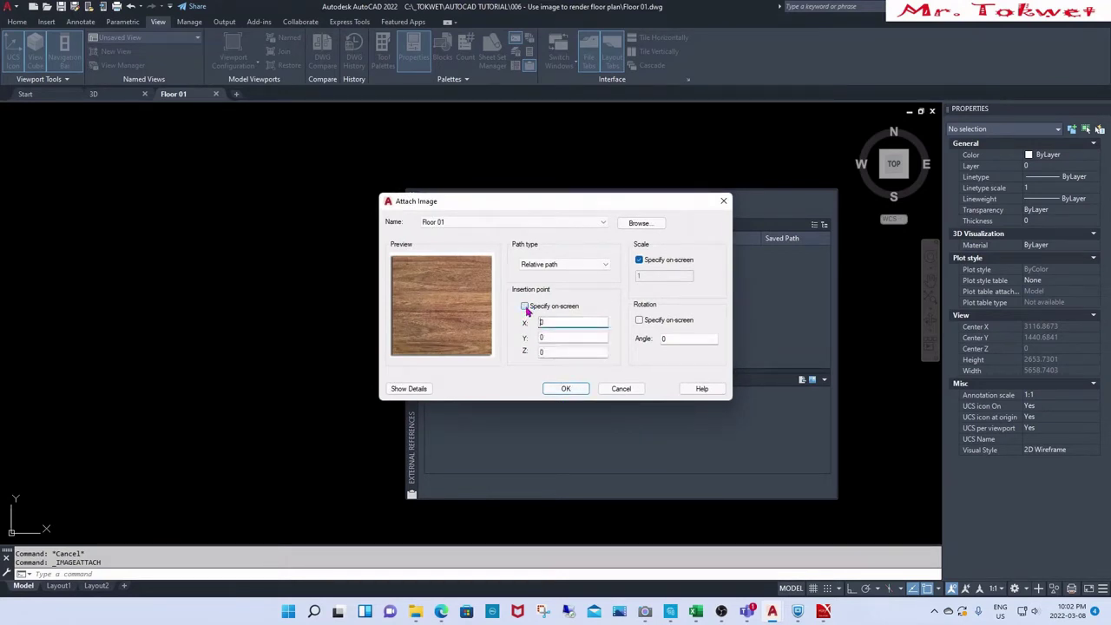
click(639, 260)
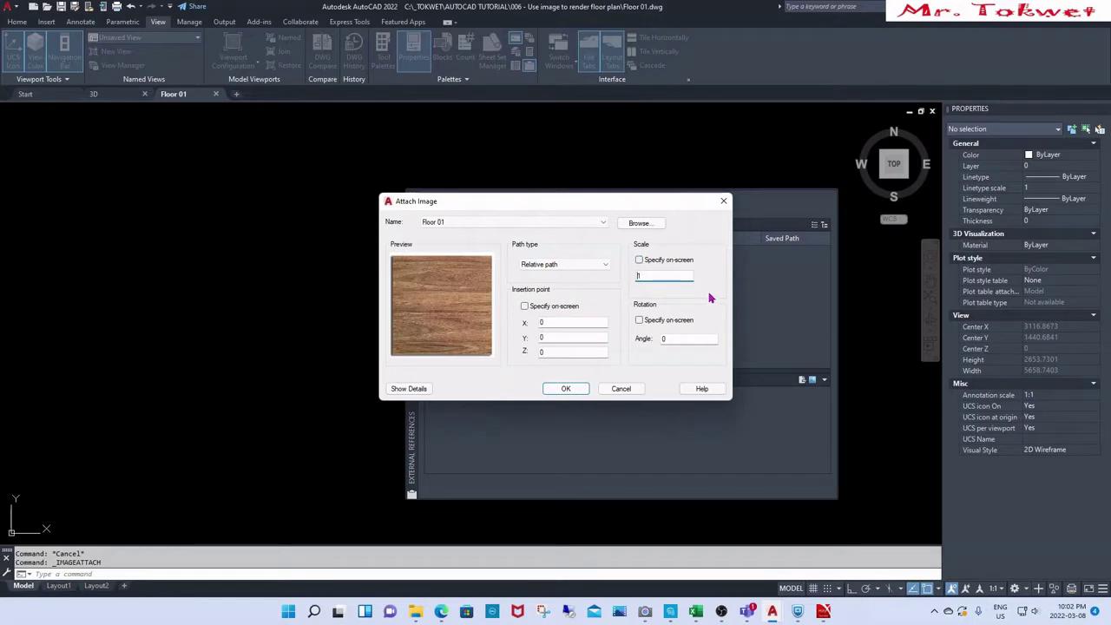
click(635, 278)
click(567, 390)
click(567, 390)
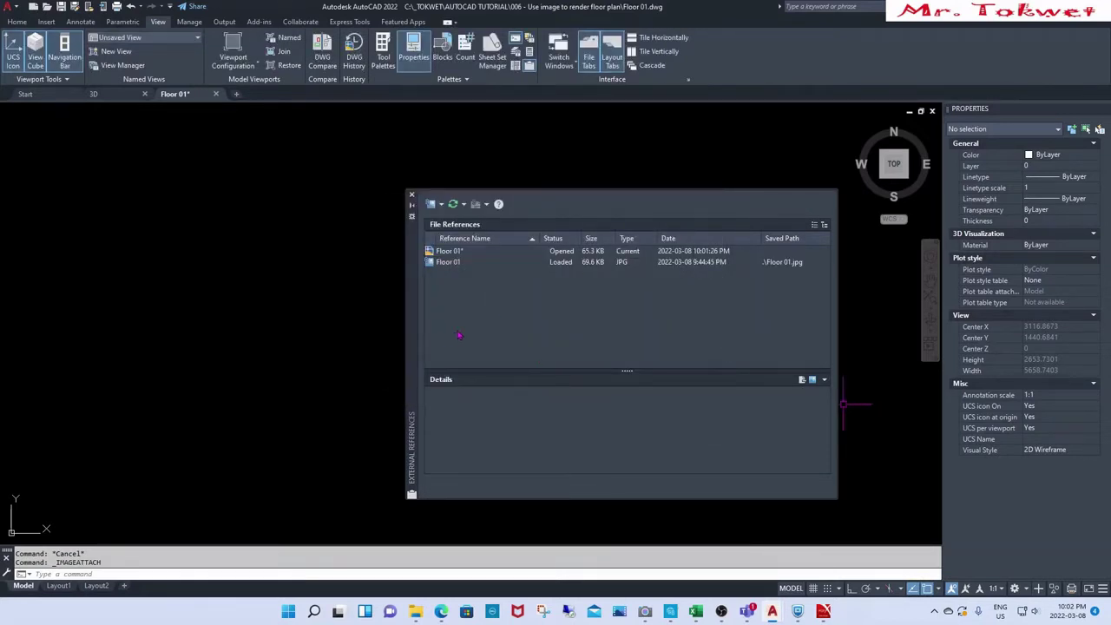
Step: Close the External References palette and pan and zoom out to show the wood tile image
click(411, 194)
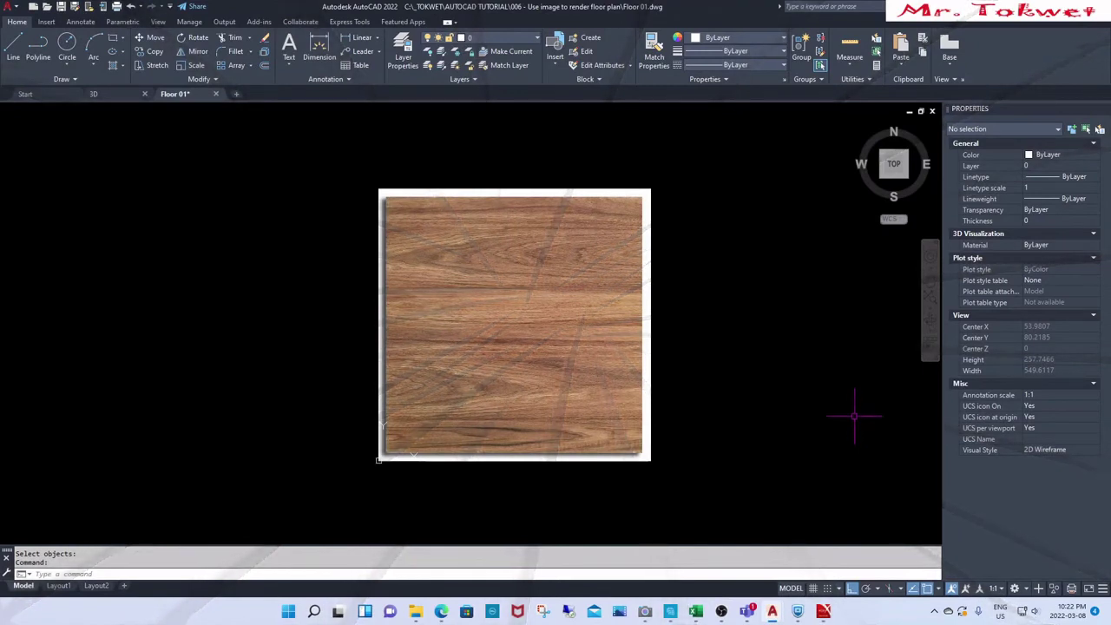
middle_drag(847, 419, 812, 441)
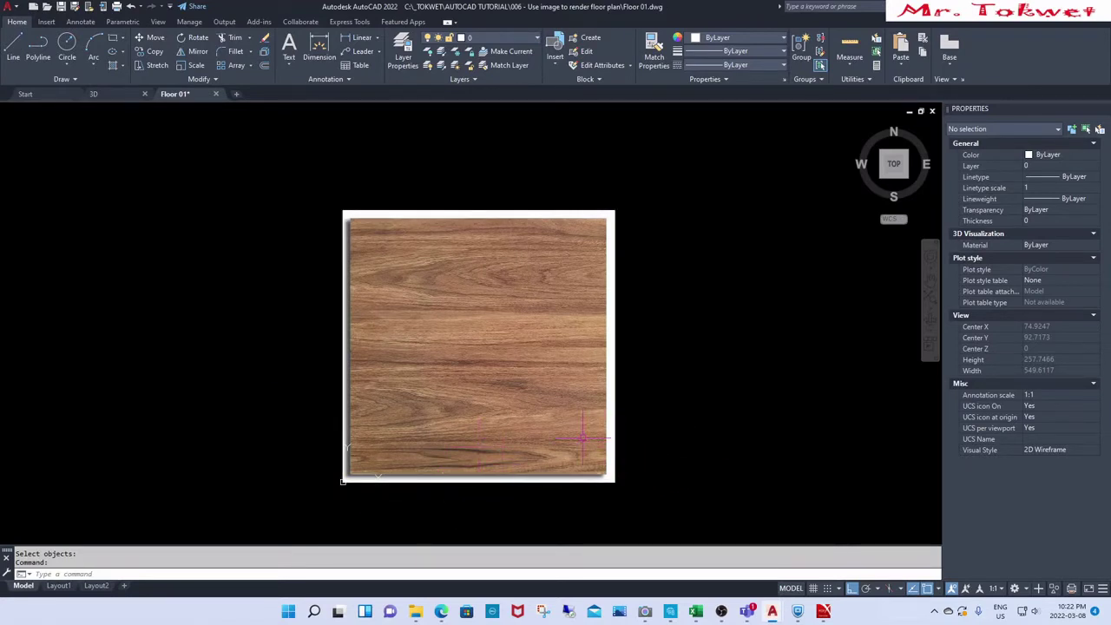
scroll(514, 444, down, 4)
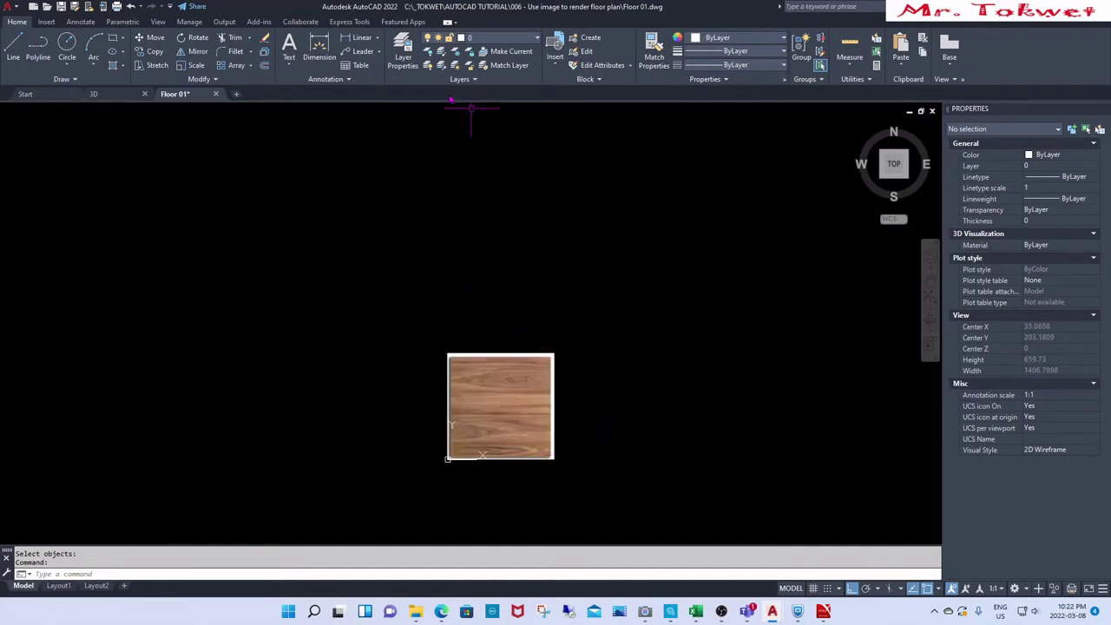
Step: Create a new layer named Tile with red colour and set it as current
click(403, 50)
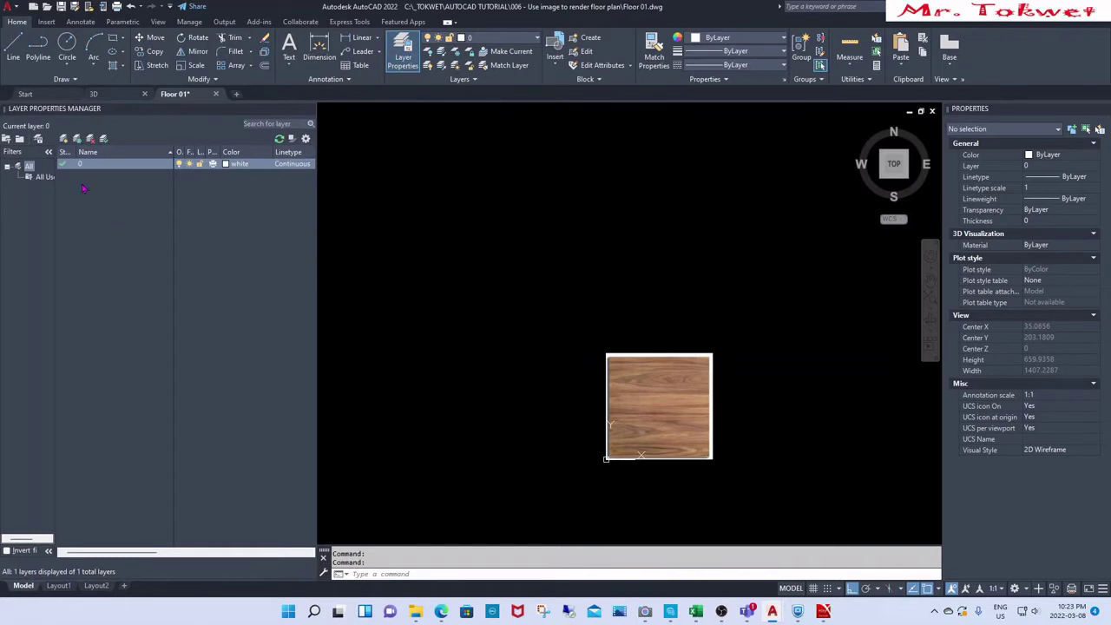
click(64, 140)
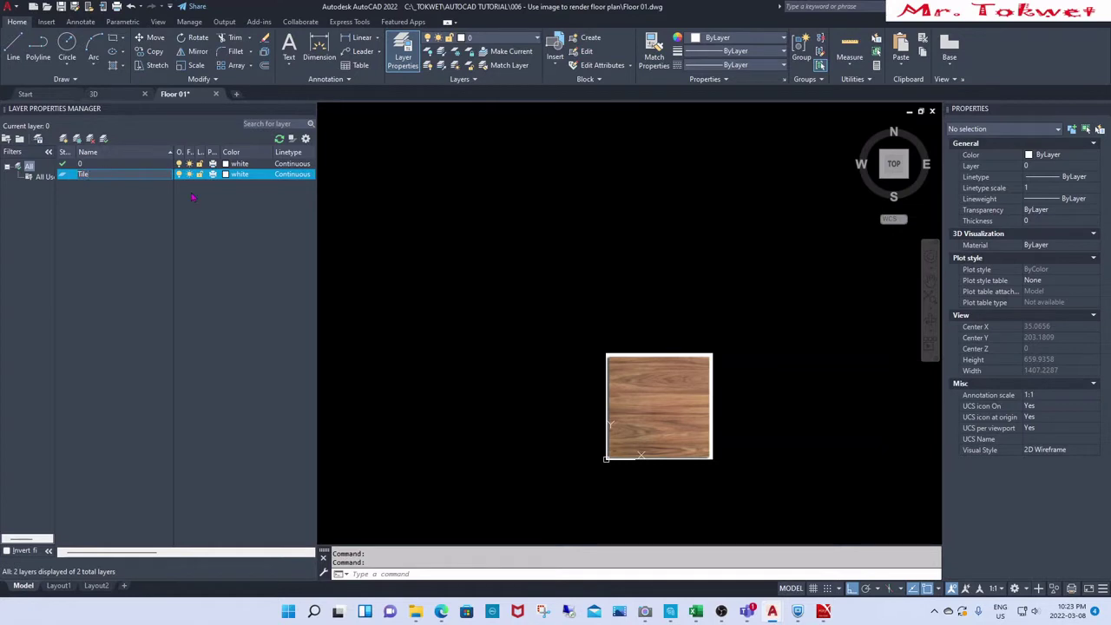
click(232, 177)
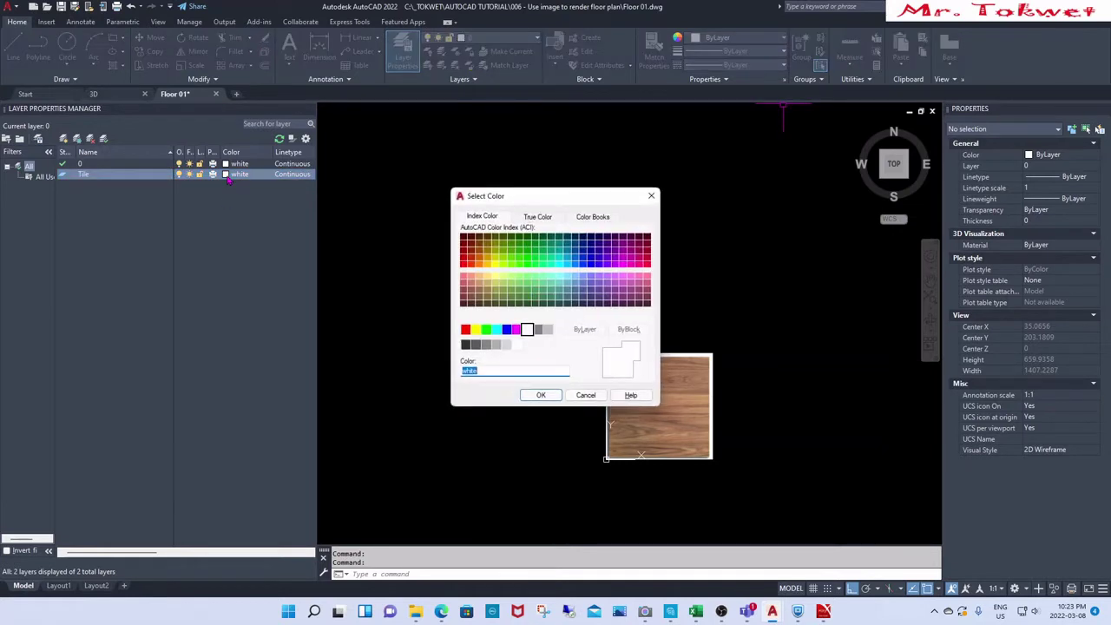
click(465, 331)
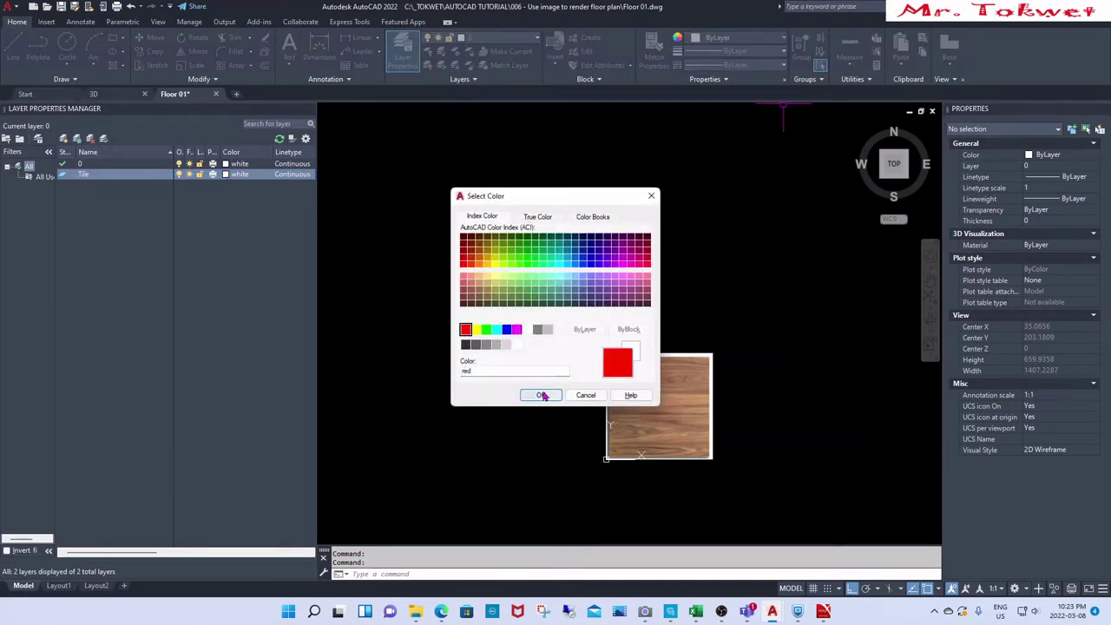
click(541, 395)
double_click(111, 175)
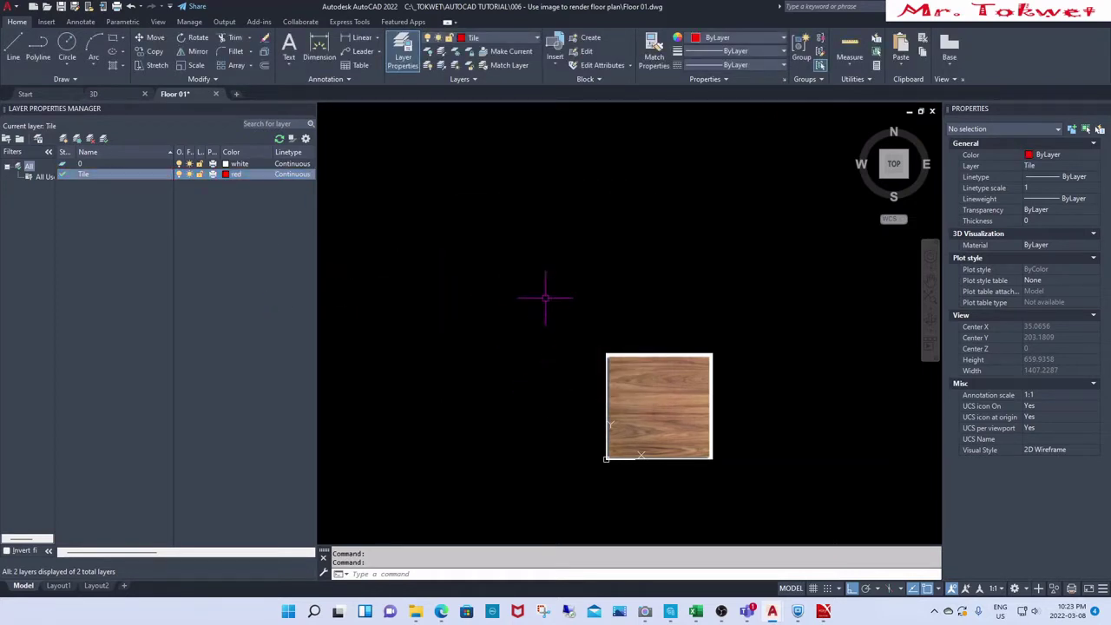
scroll(528, 365, down, 2)
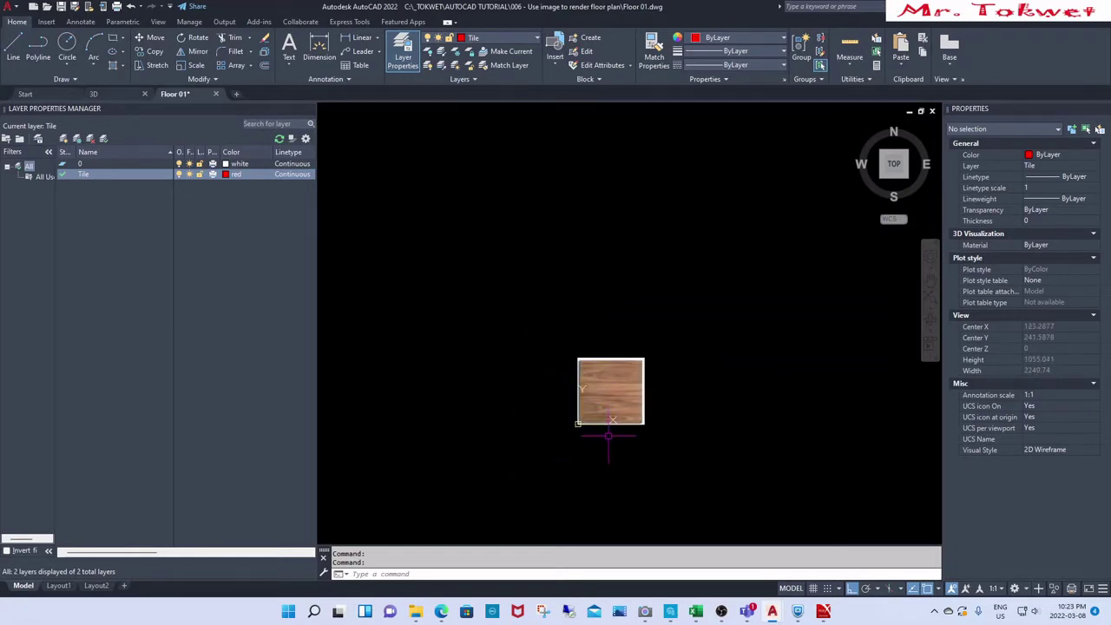
Step: Draw a vertical and a horizontal line from the tile image's lower-left corner
text(l)
key(Return)
click(578, 424)
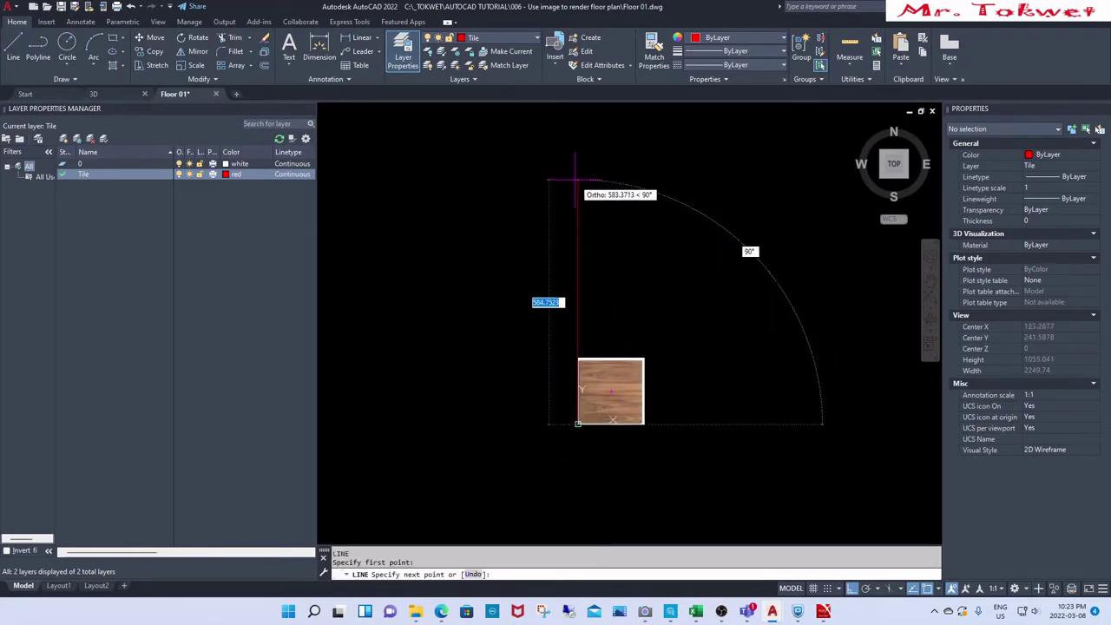
click(571, 185)
scroll(460, 192, down, 3)
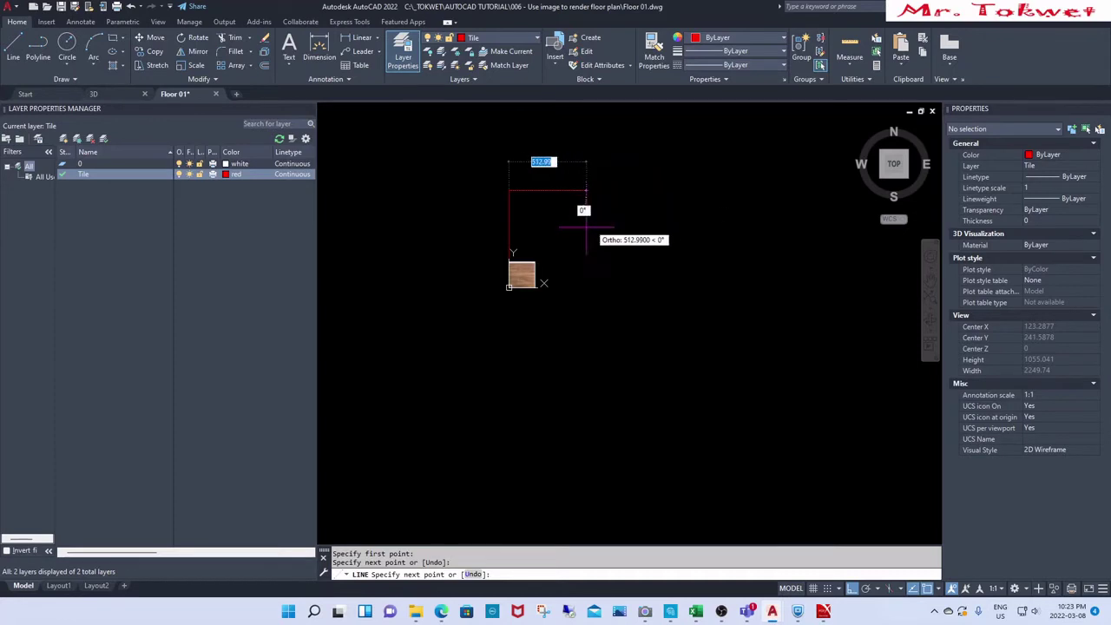
key(Return)
key(Return)
click(508, 286)
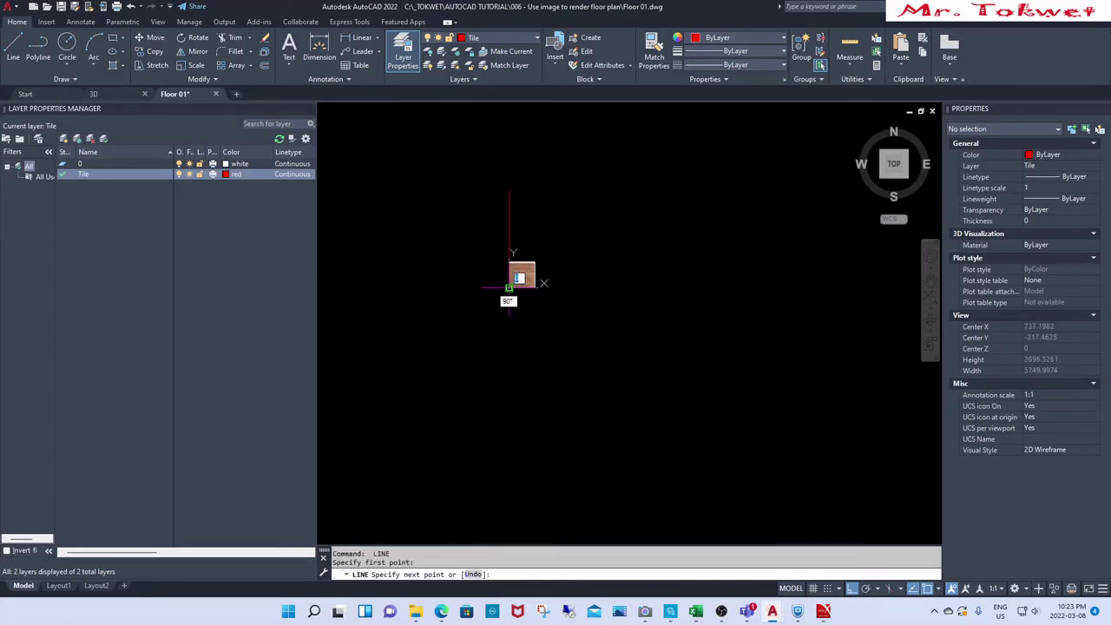
click(662, 291)
key(Return)
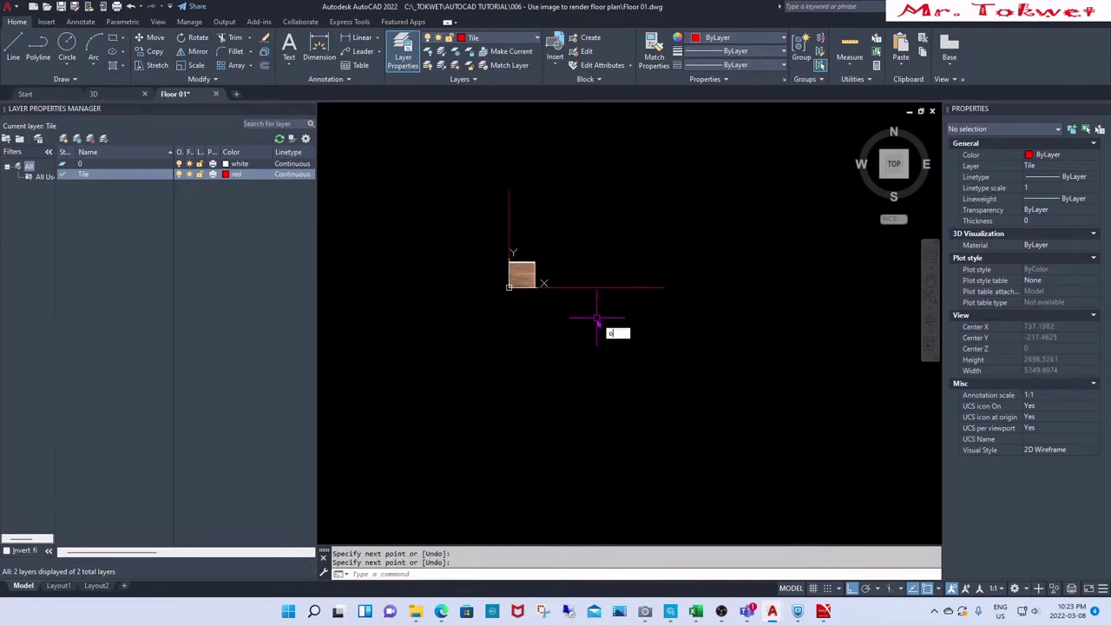
Step: Offset the bottom and left lines by 600 to form the square's other sides
key(Return)
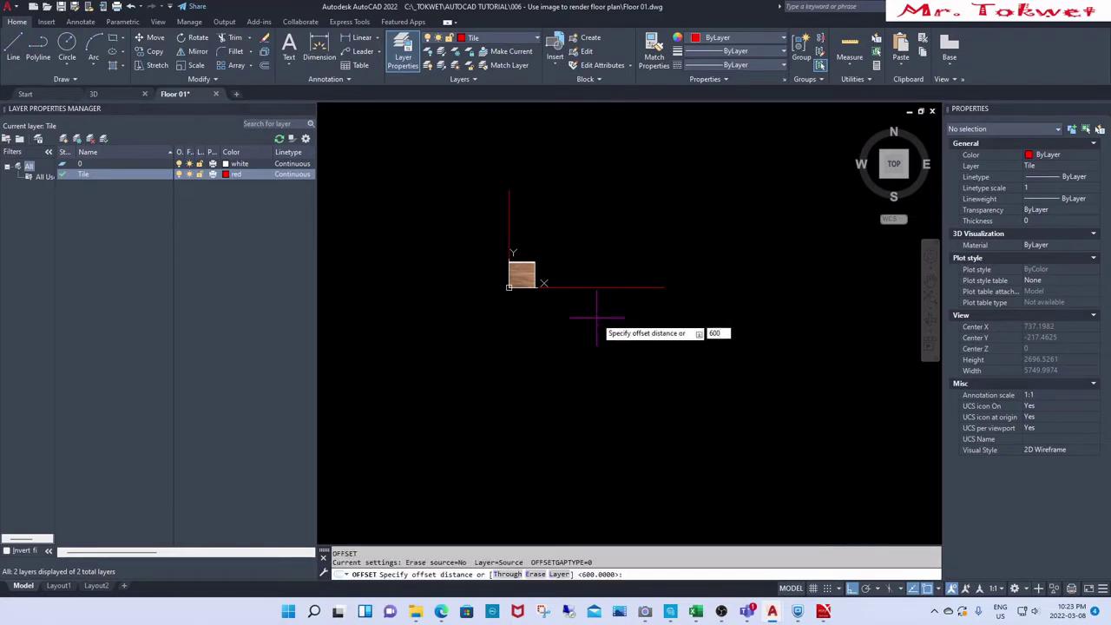
key(Return)
click(573, 287)
click(576, 259)
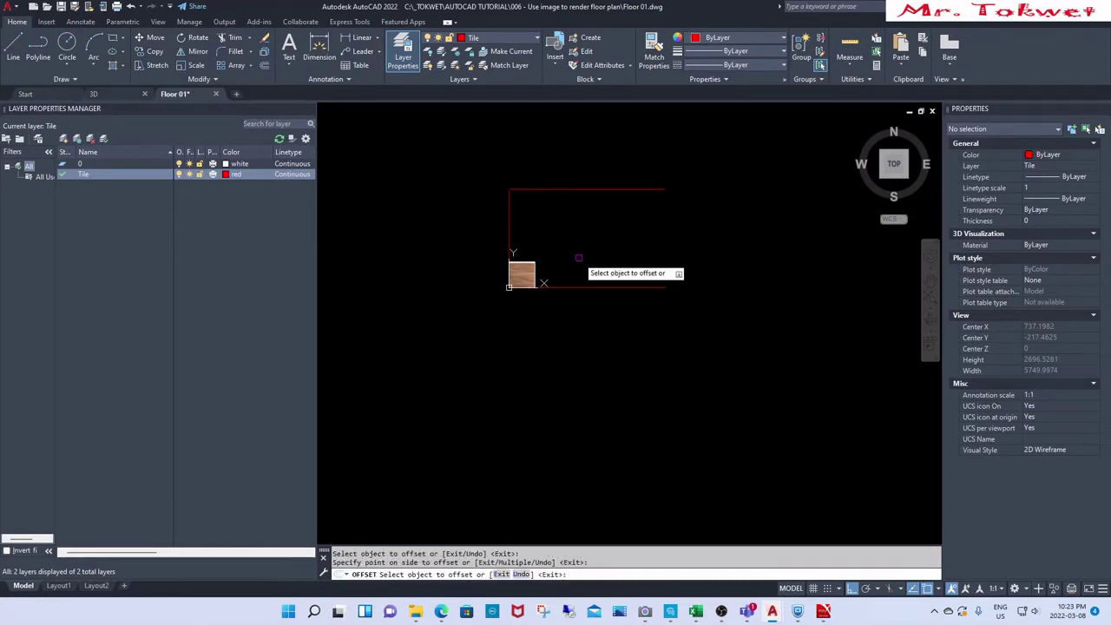
click(508, 236)
click(577, 234)
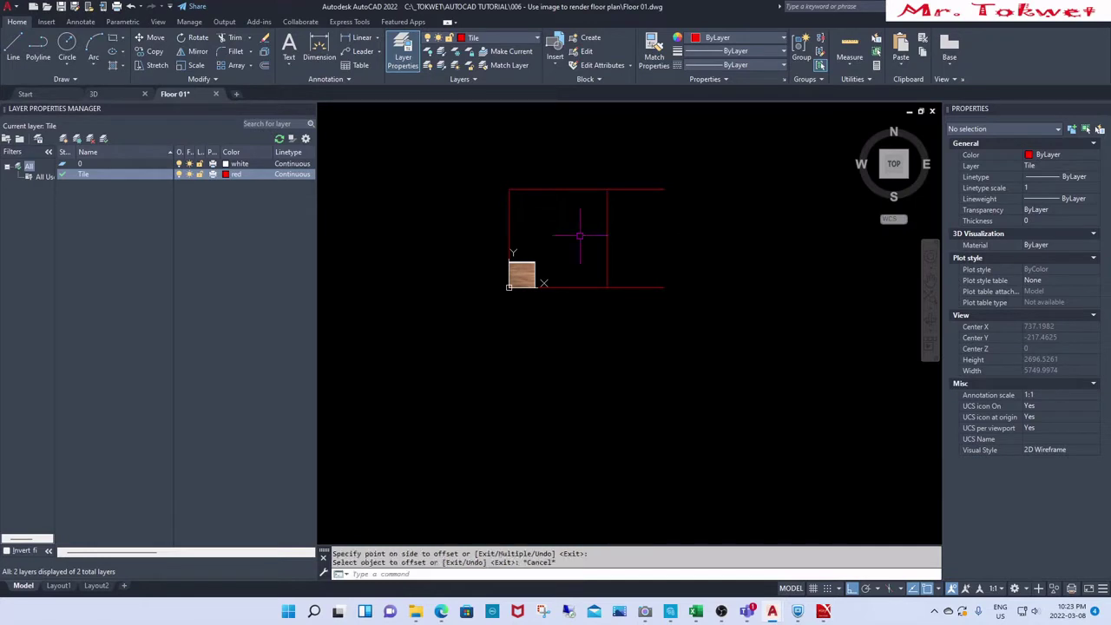
key(Escape)
Step: Fillet the lines with radius 0 to close all the square's corners
text(f)
key(Return)
click(509, 218)
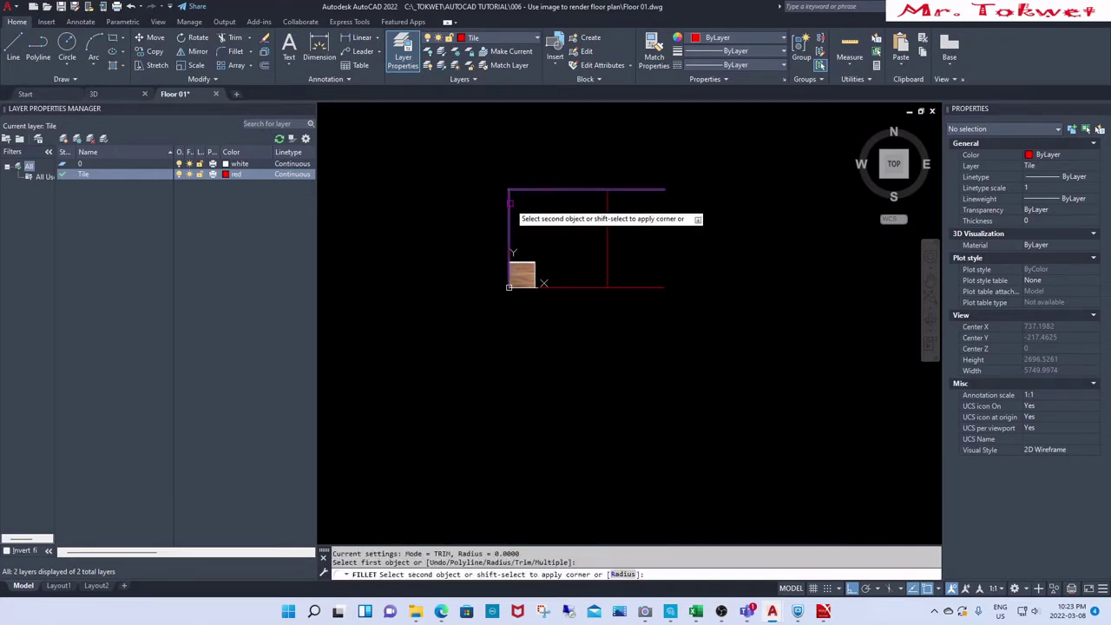
key(Return)
click(577, 190)
click(607, 215)
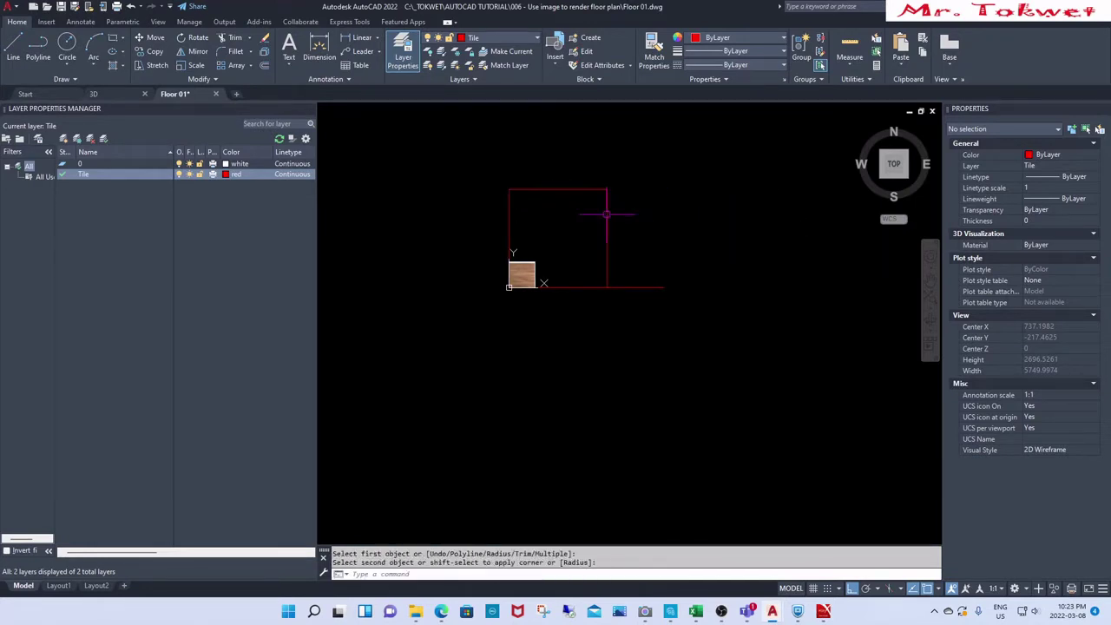
click(578, 288)
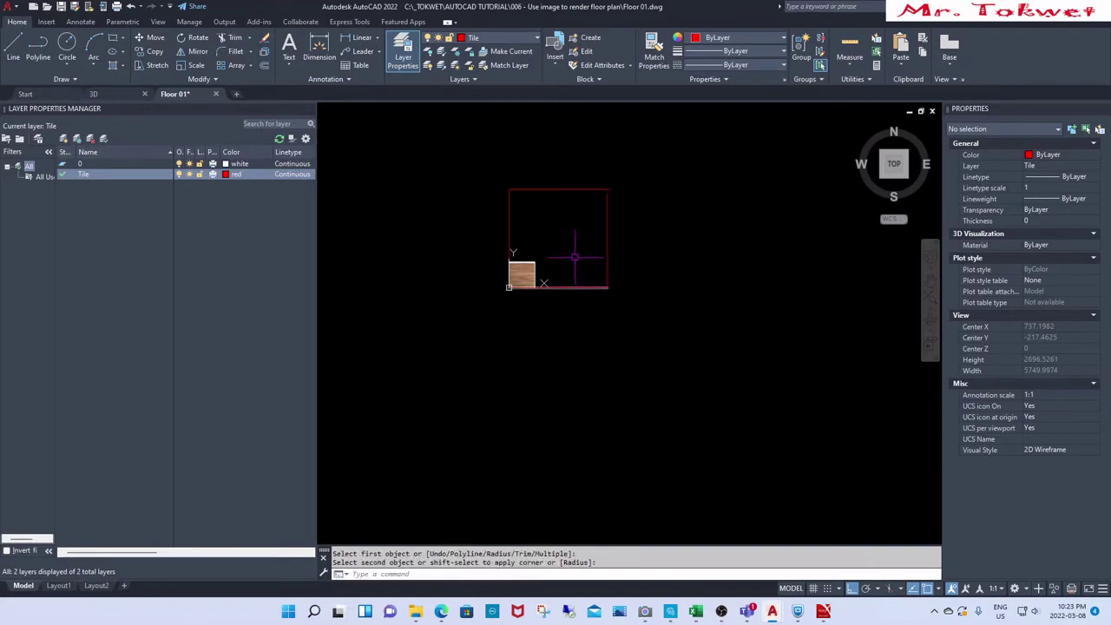
middle_drag(578, 250, 587, 290)
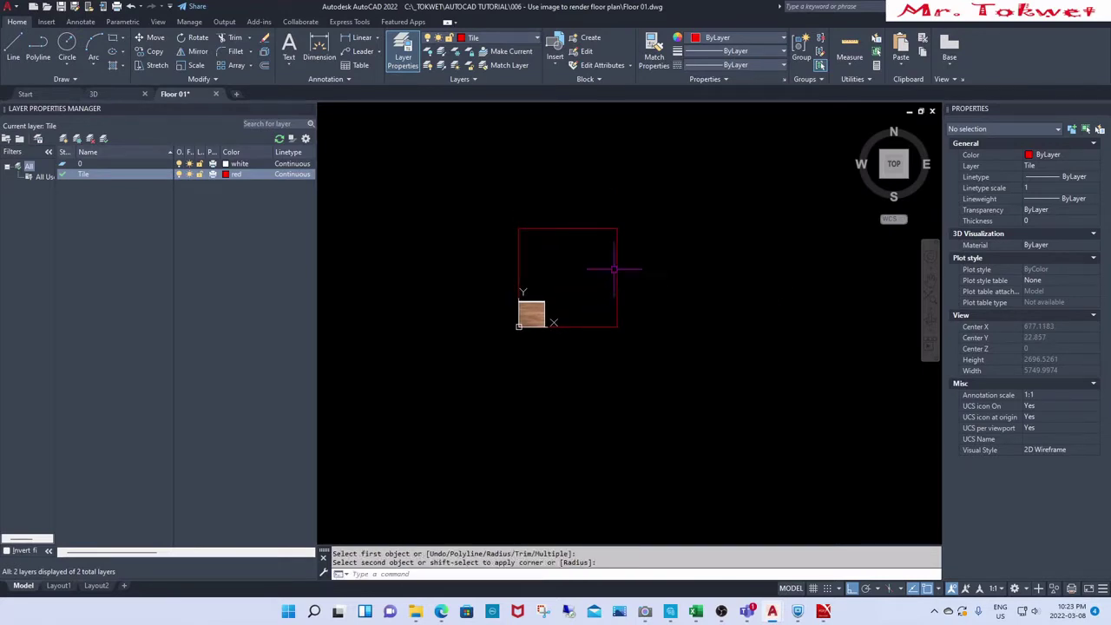
Step: Add a vertical dimension on the square's right side to check it measures 600
text(dv)
key(Return)
click(616, 230)
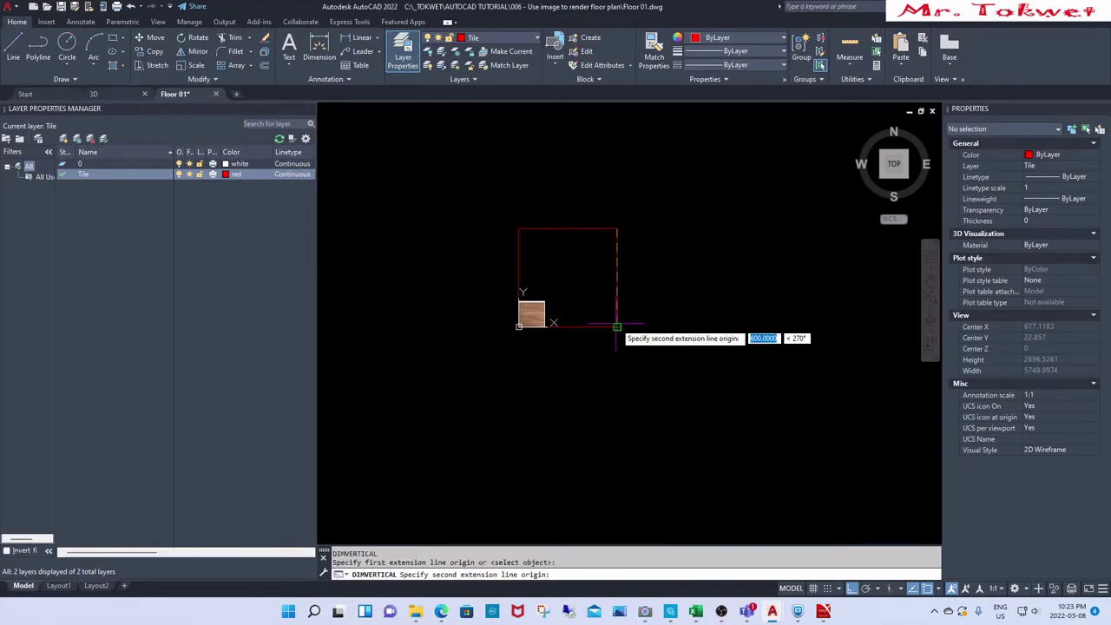
click(617, 327)
scroll(647, 273, up, 10)
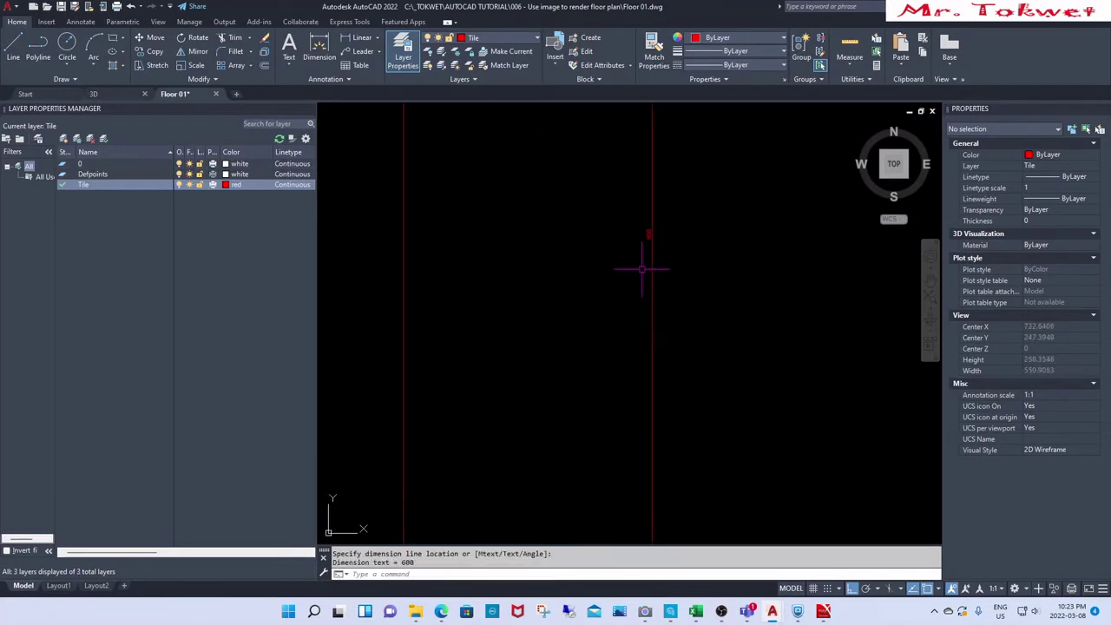
scroll(660, 192, up, 3)
click(668, 193)
Step: Erase the 600 check dimension and clear the leftover command
click(734, 213)
scroll(734, 214, down, 2)
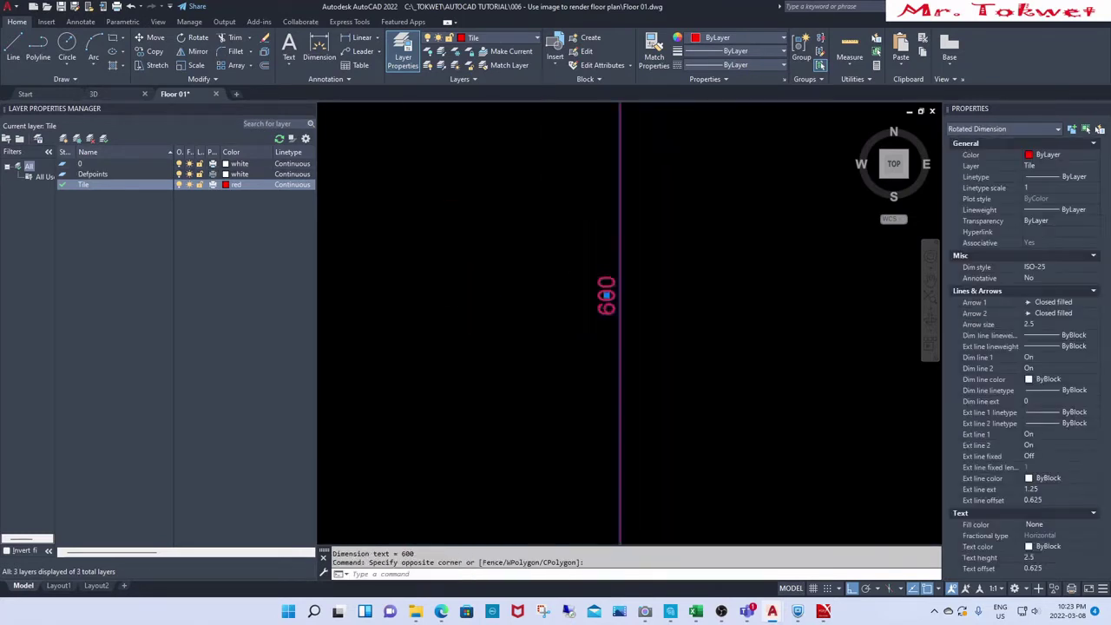
text(e)
key(Return)
scroll(689, 318, down, 5)
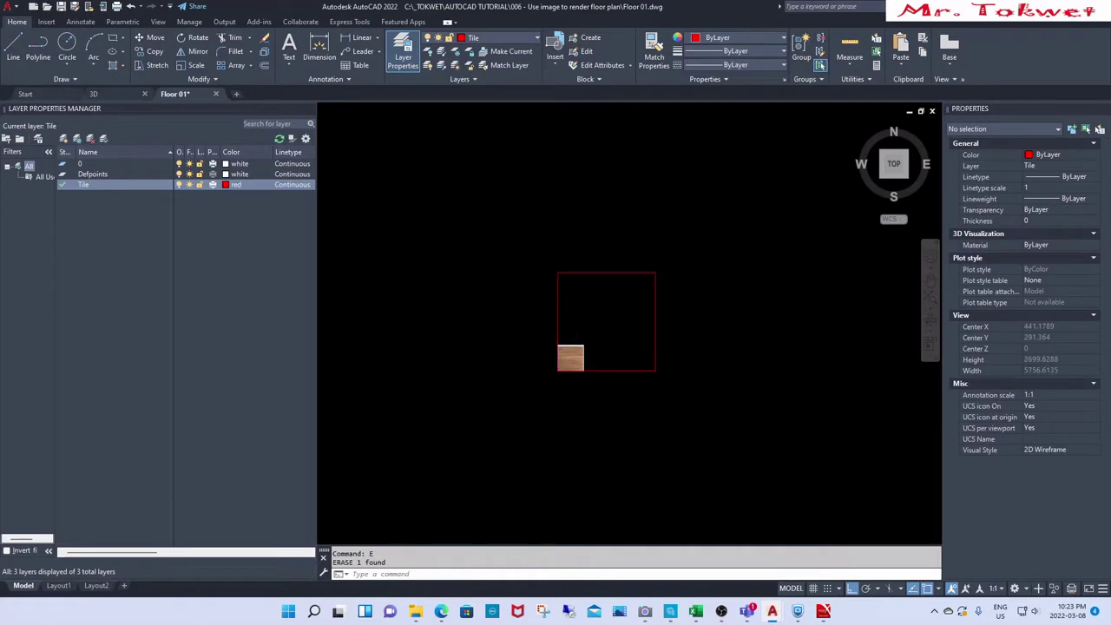
scroll(590, 329, up, 4)
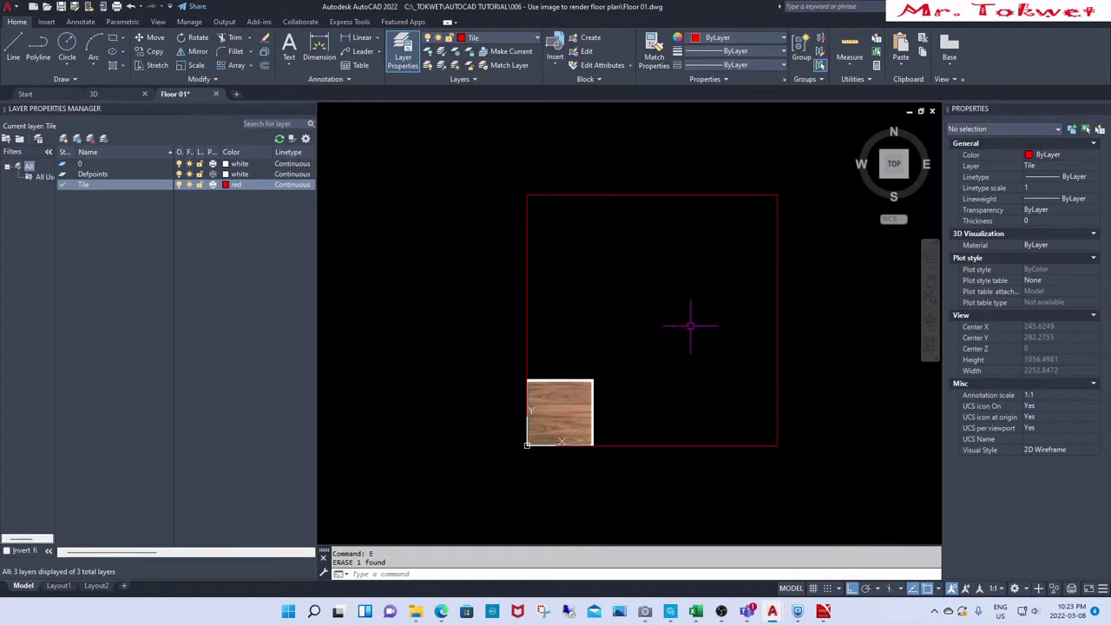
key(Escape)
key(Escape)
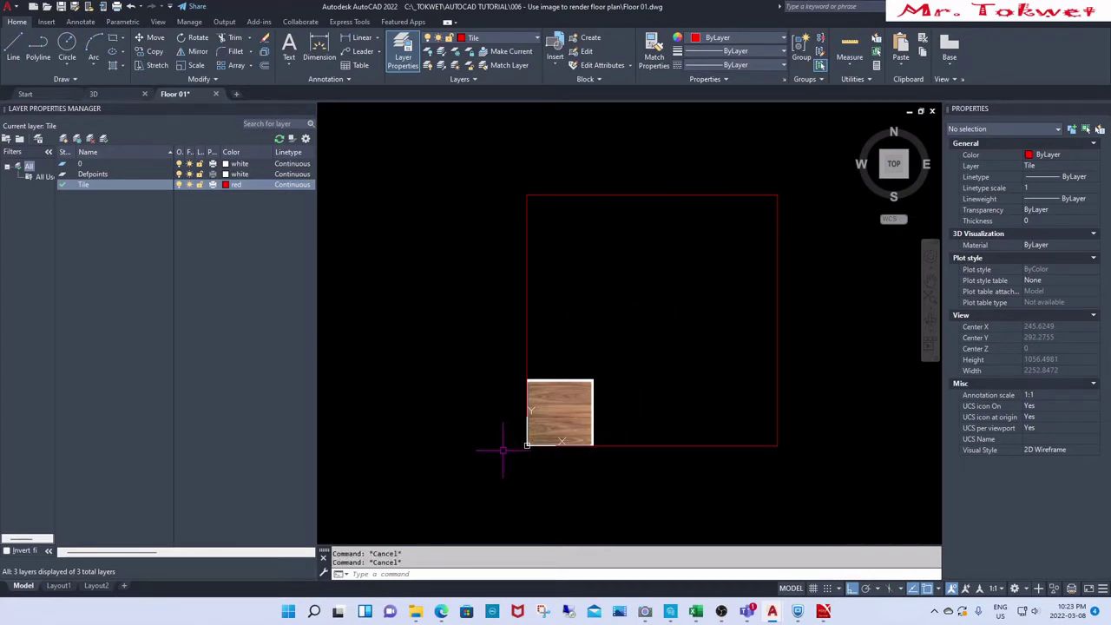
scroll(504, 434, up, 2)
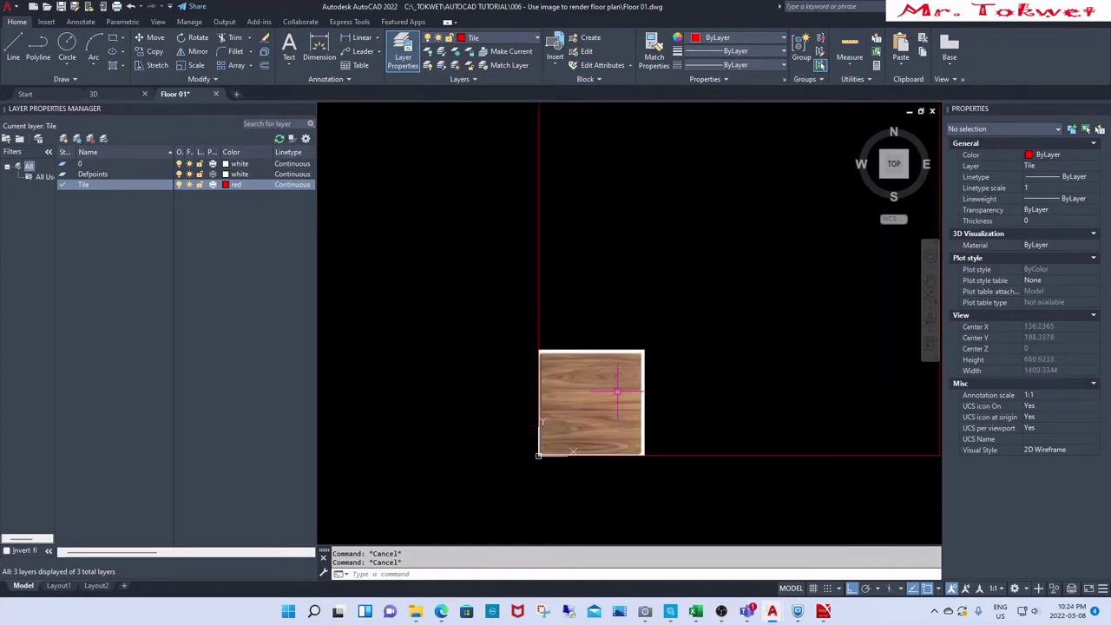
Step: Move the wood tile image perpendicular onto the red square's left edge
scroll(614, 364, up, 2)
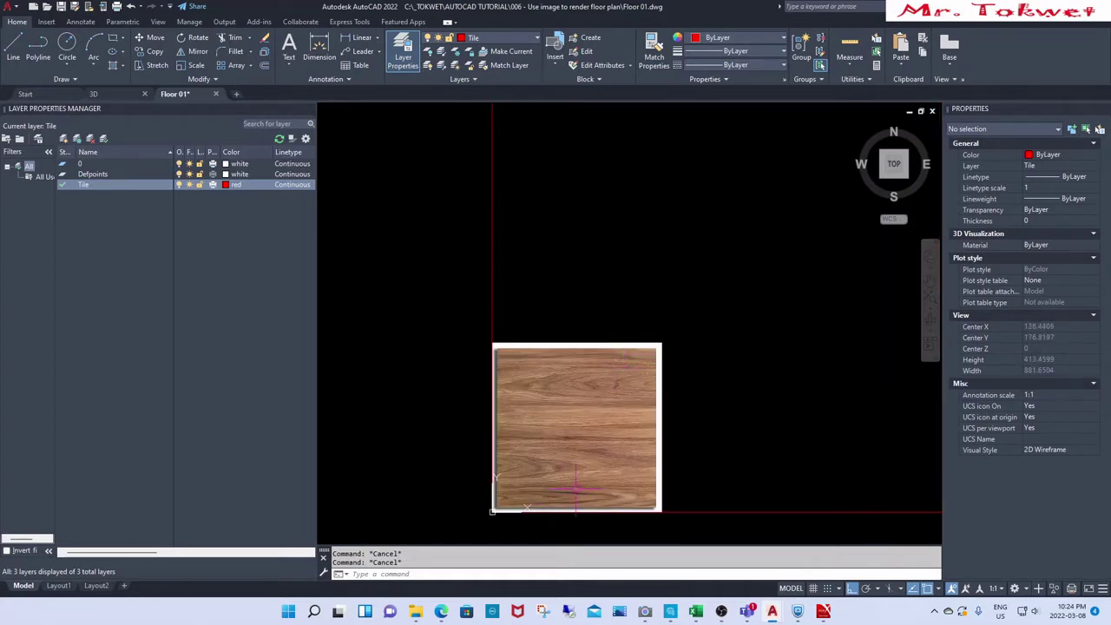
middle_drag(575, 491, 625, 413)
text(m)
key(Return)
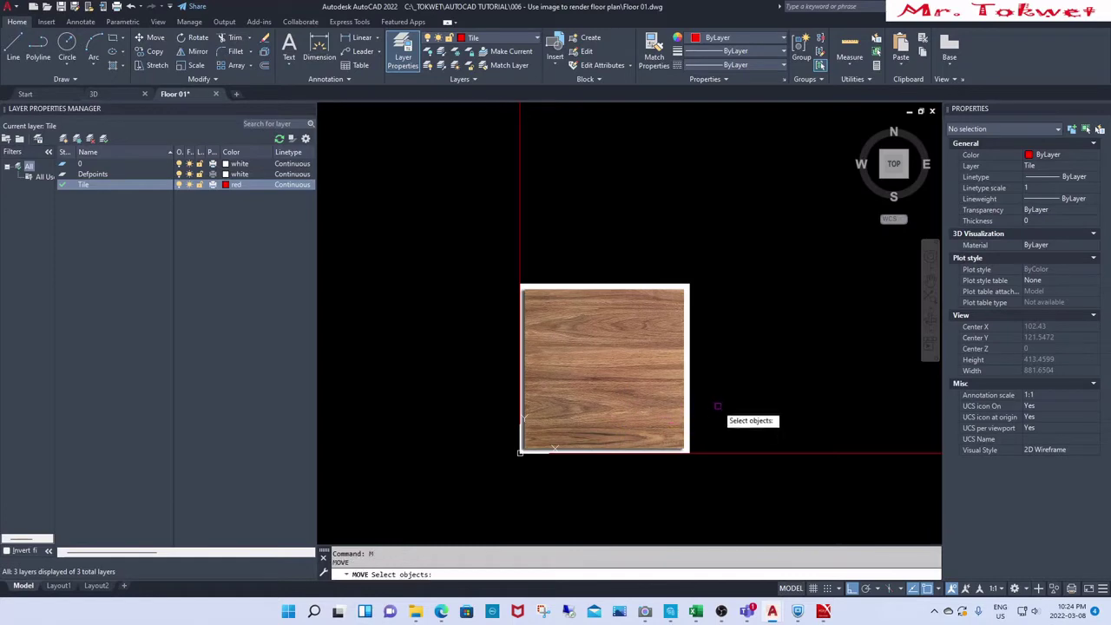
click(725, 375)
click(524, 283)
scroll(531, 277, up, 4)
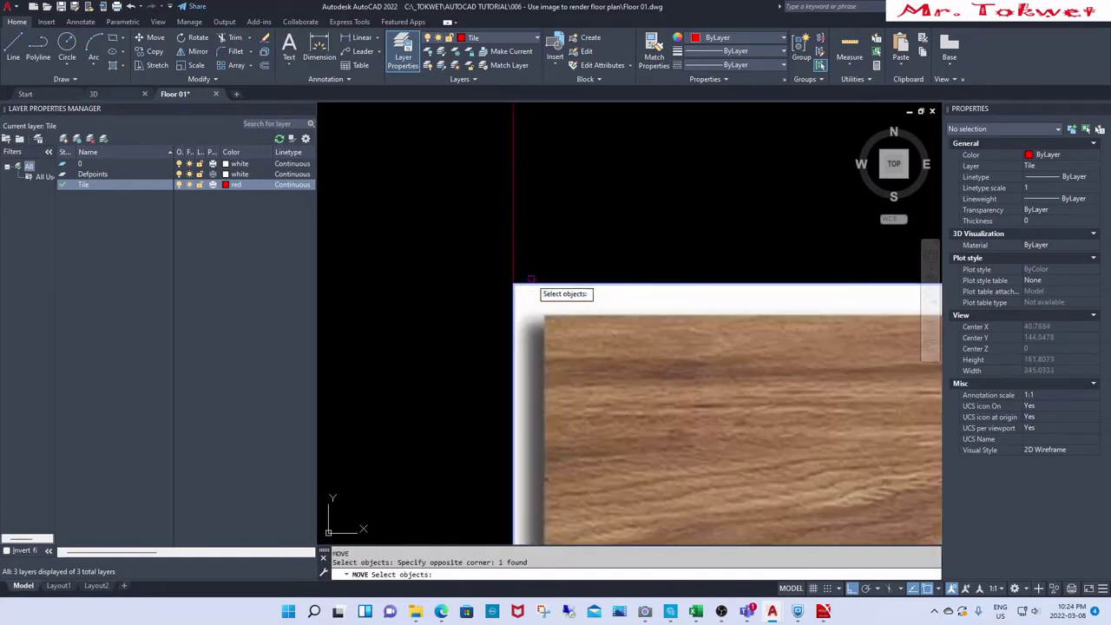
key(Return)
click(545, 269)
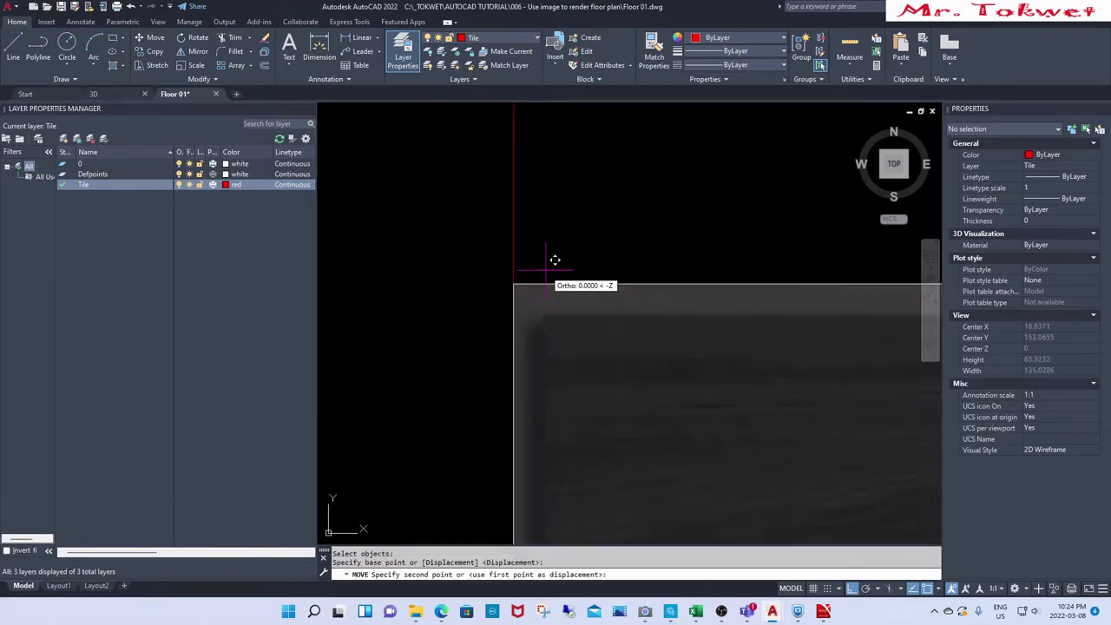
text(per)
key(Return)
click(505, 276)
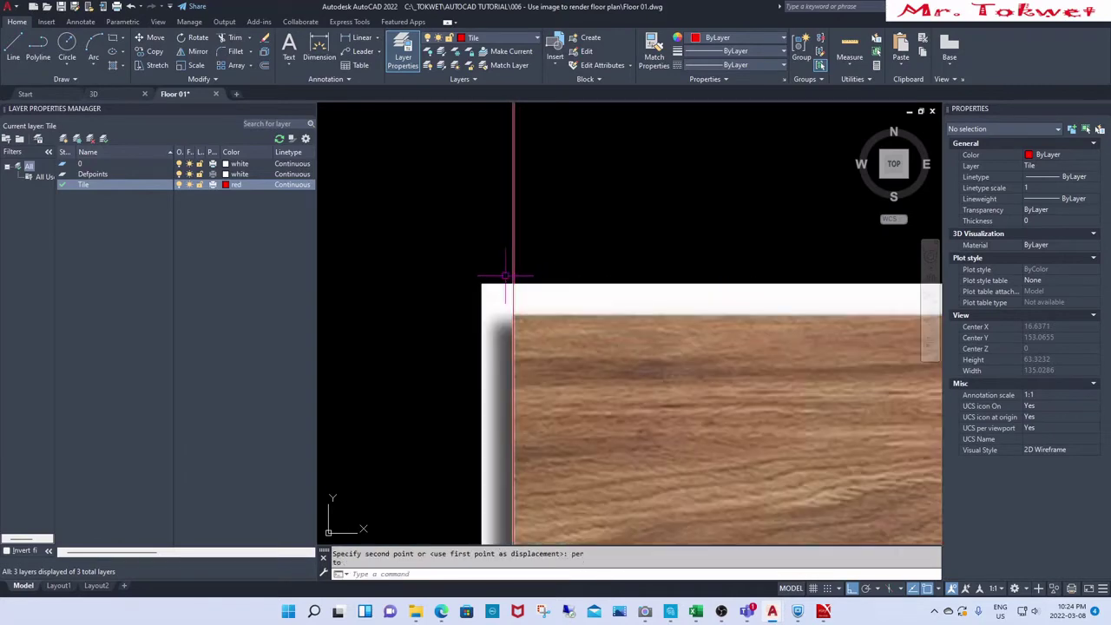
scroll(506, 276, down, 1)
scroll(459, 296, down, 1)
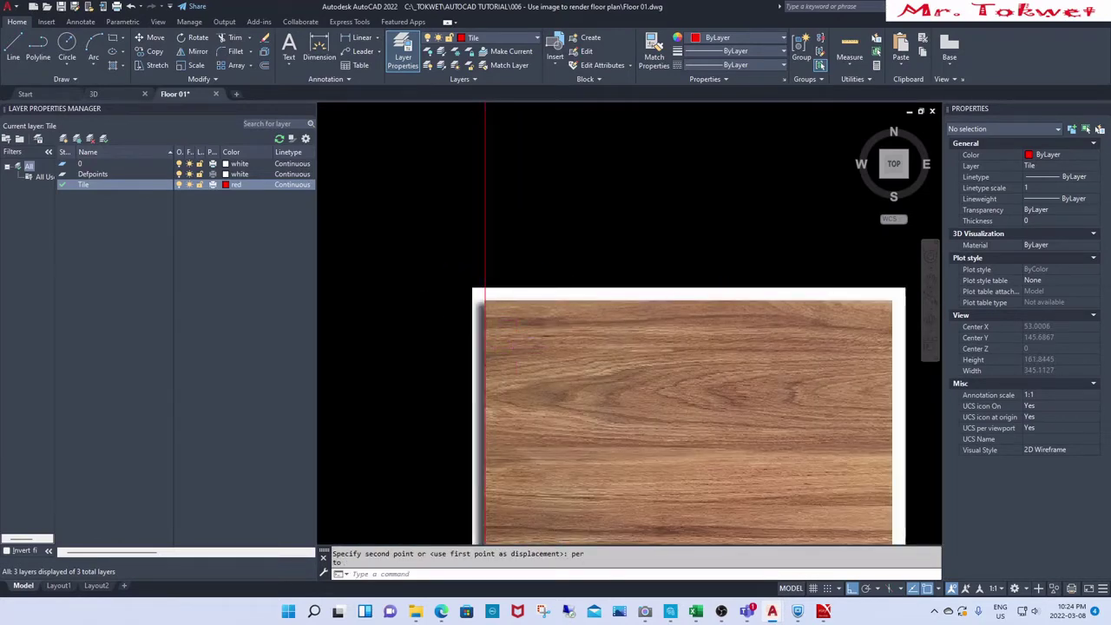
scroll(471, 318, down, 4)
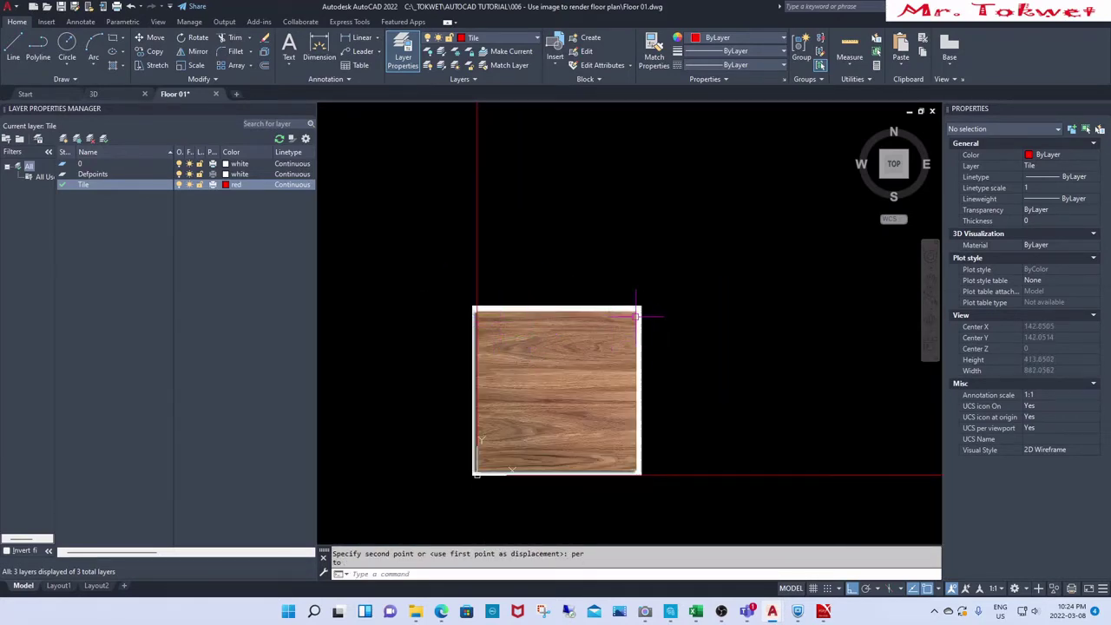
scroll(638, 469, up, 2)
scroll(711, 446, down, 6)
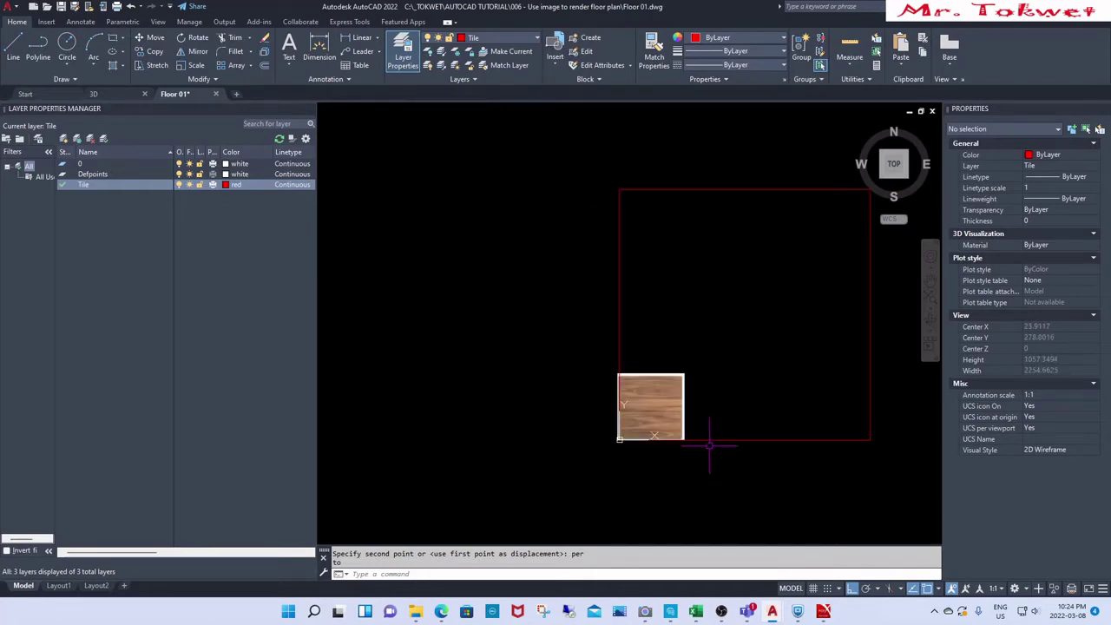
key(Escape)
scroll(682, 434, up, 10)
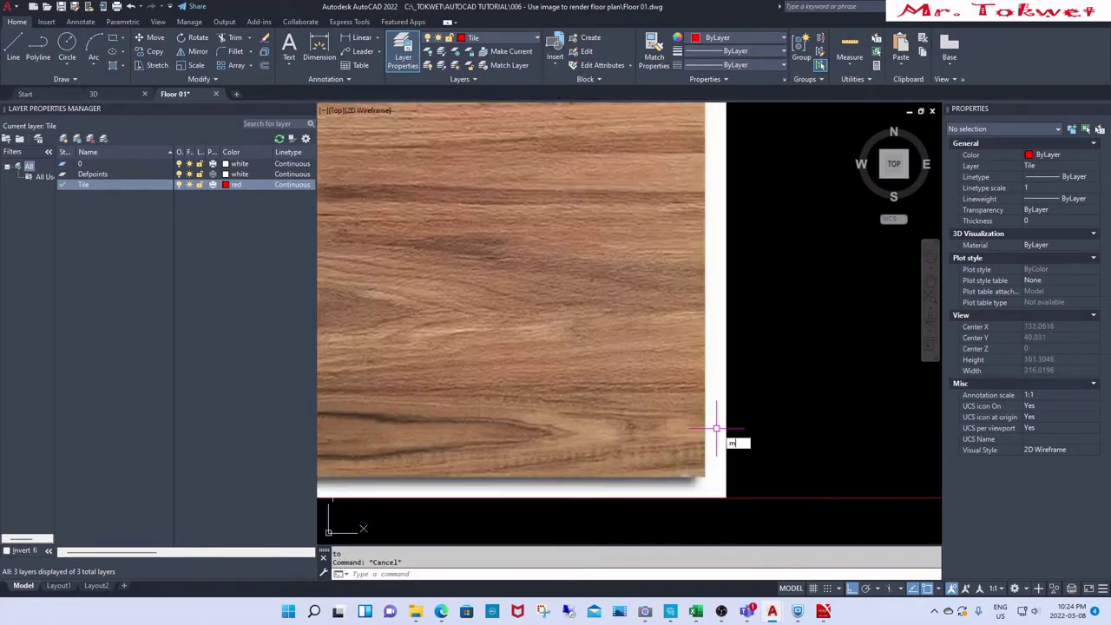
Step: Move the tile down perpendicular so it sits on the square's bottom line
text(m)
key(Return)
click(743, 391)
click(701, 482)
middle_drag(703, 486, 708, 470)
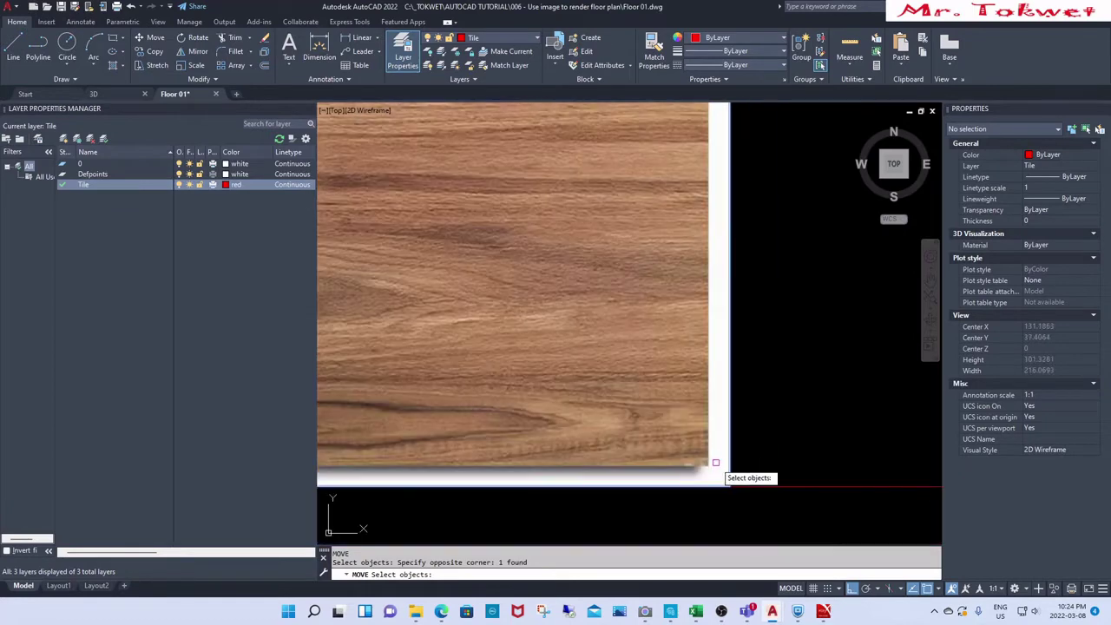
key(Return)
click(710, 468)
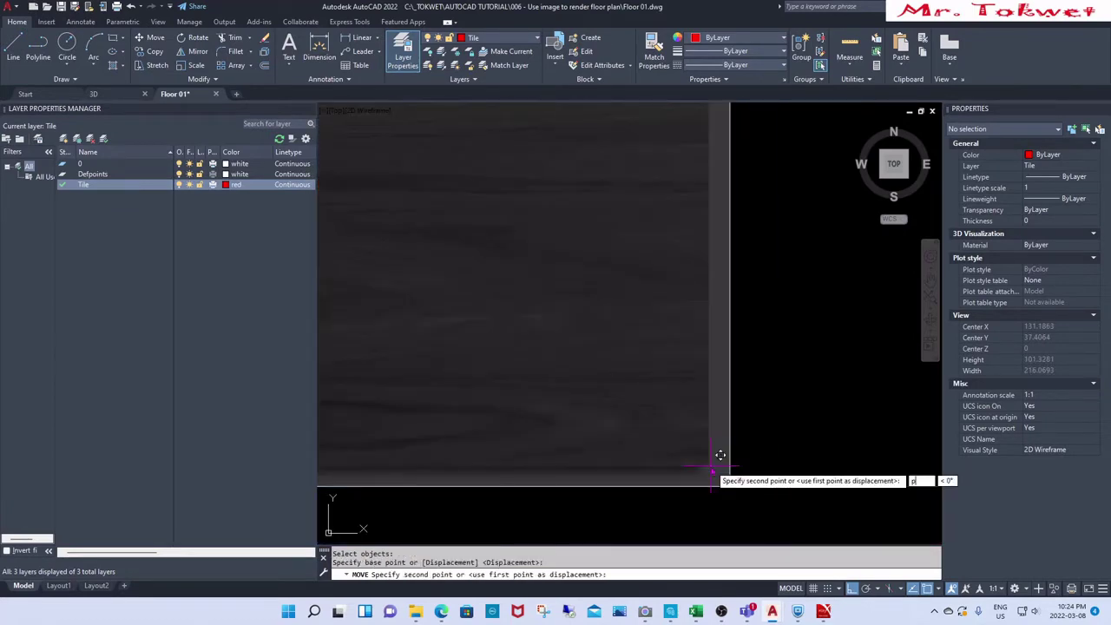
text(per)
key(Return)
click(720, 475)
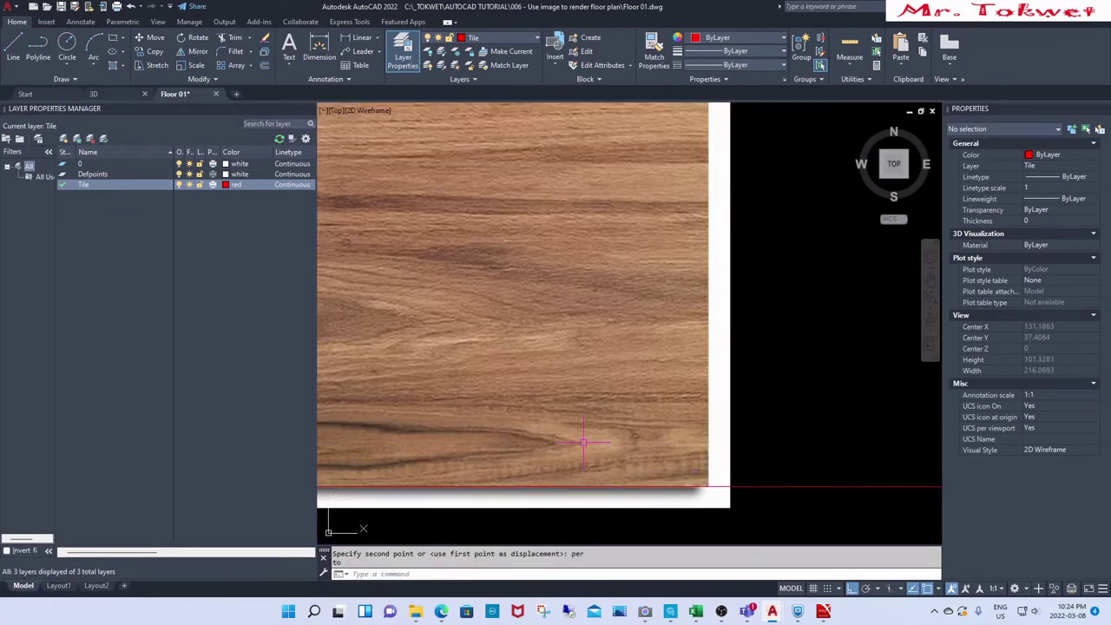
scroll(665, 469, down, 4)
scroll(665, 475, up, 5)
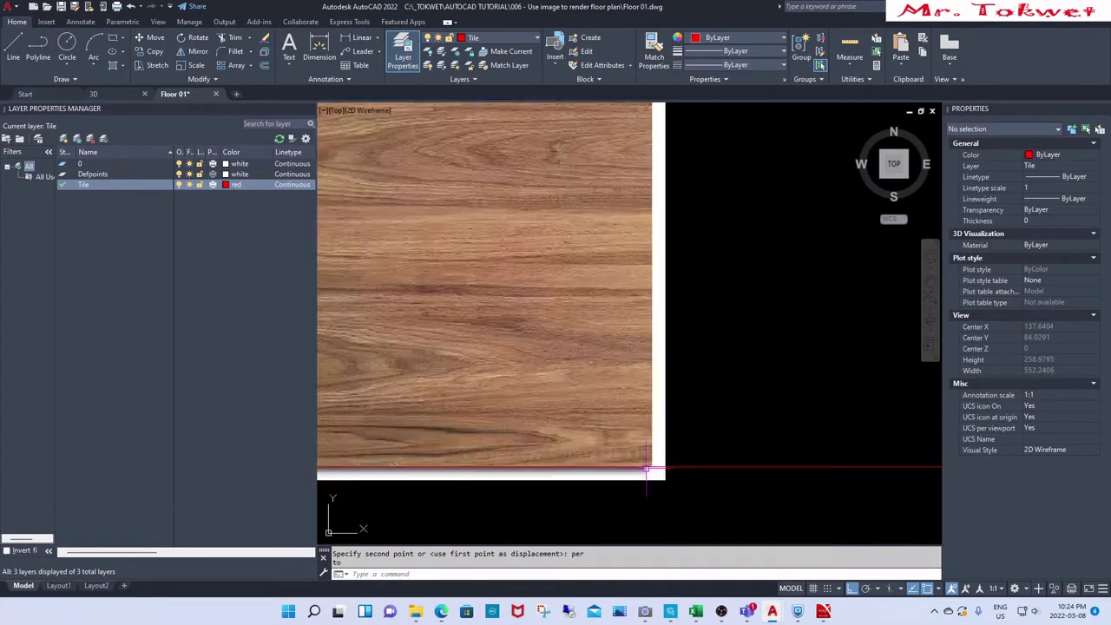
text(L)
key(Return)
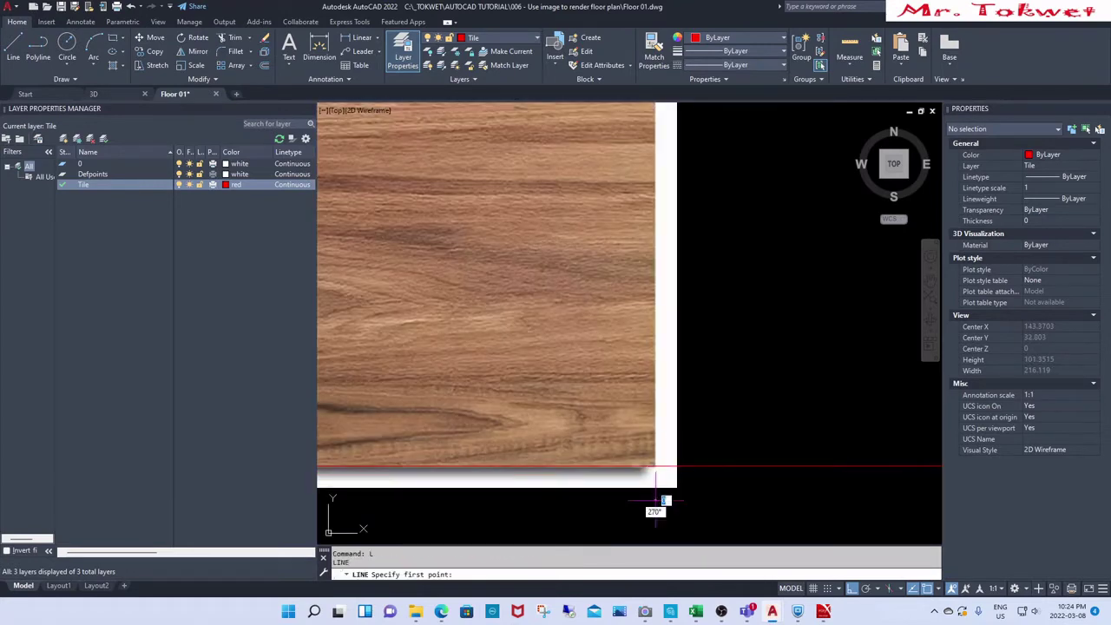
Step: Draw a vertical line up from the tile's lower-right corner past its top edge
click(653, 497)
scroll(667, 452, down, 8)
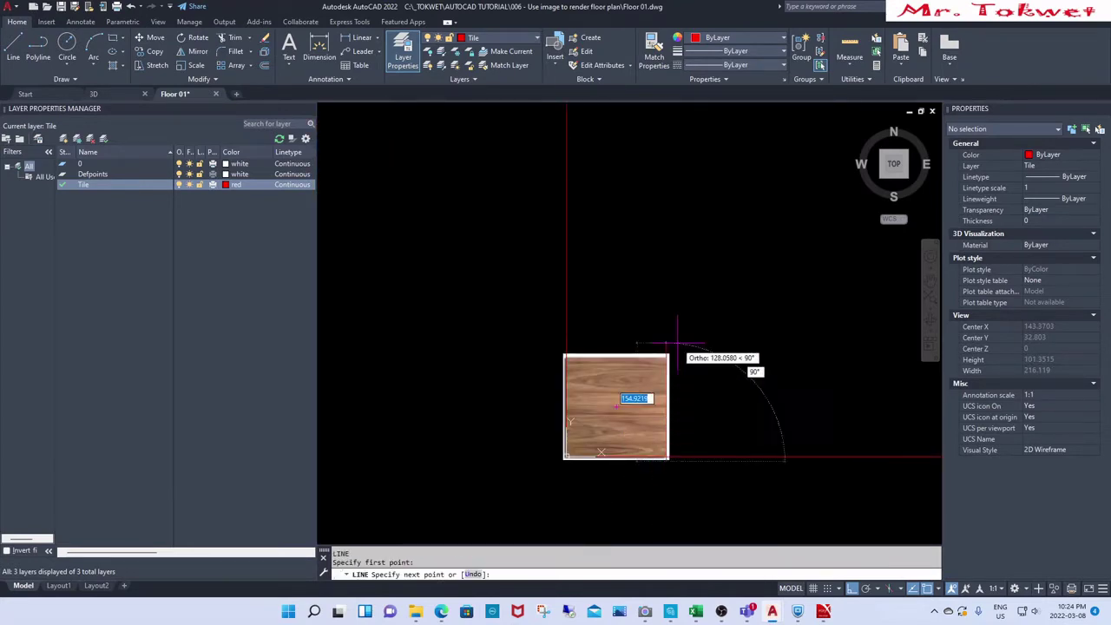
click(677, 278)
key(Return)
Step: Try trimming with TR, undo it, and cancel the trim command
text(TR)
key(Return)
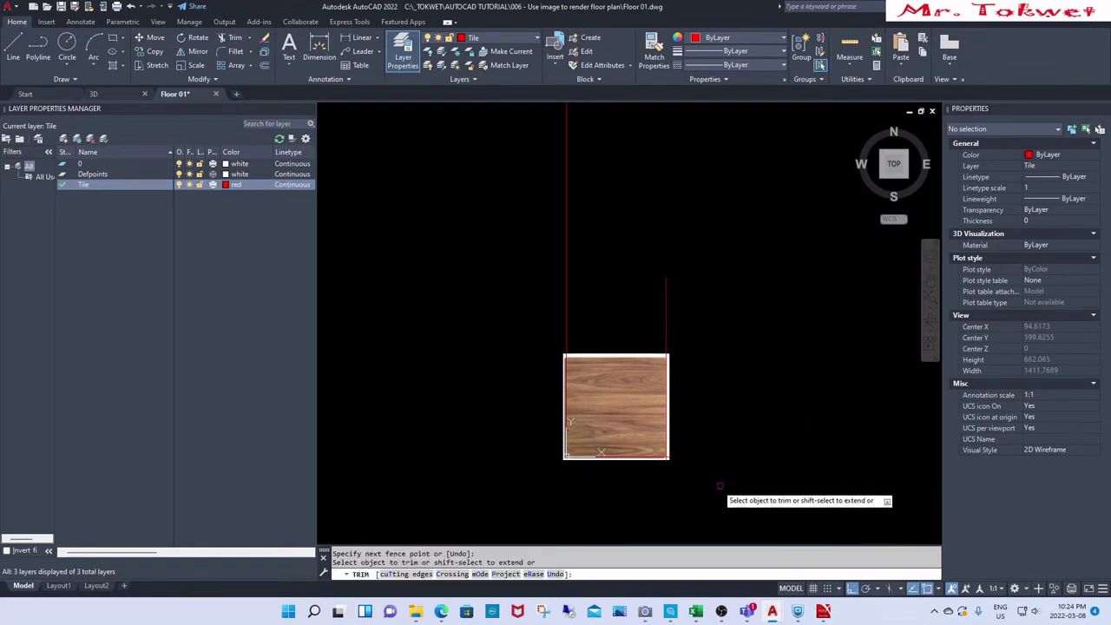
scroll(682, 478, up, 3)
key(Escape)
text(u)
key(Return)
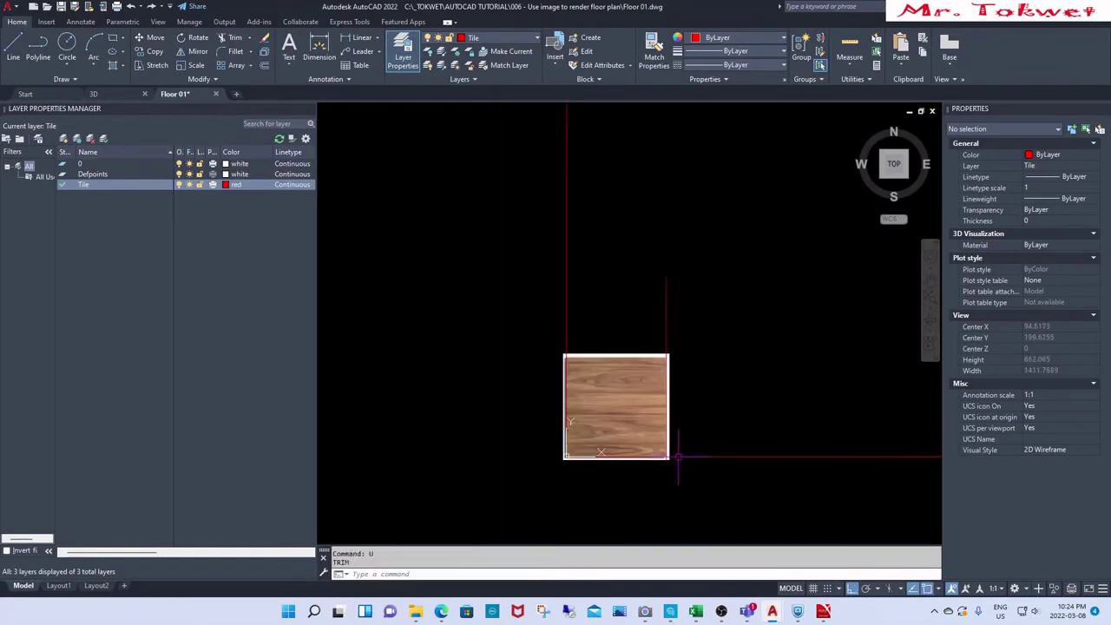
scroll(677, 455, up, 3)
text(tr)
key(Return)
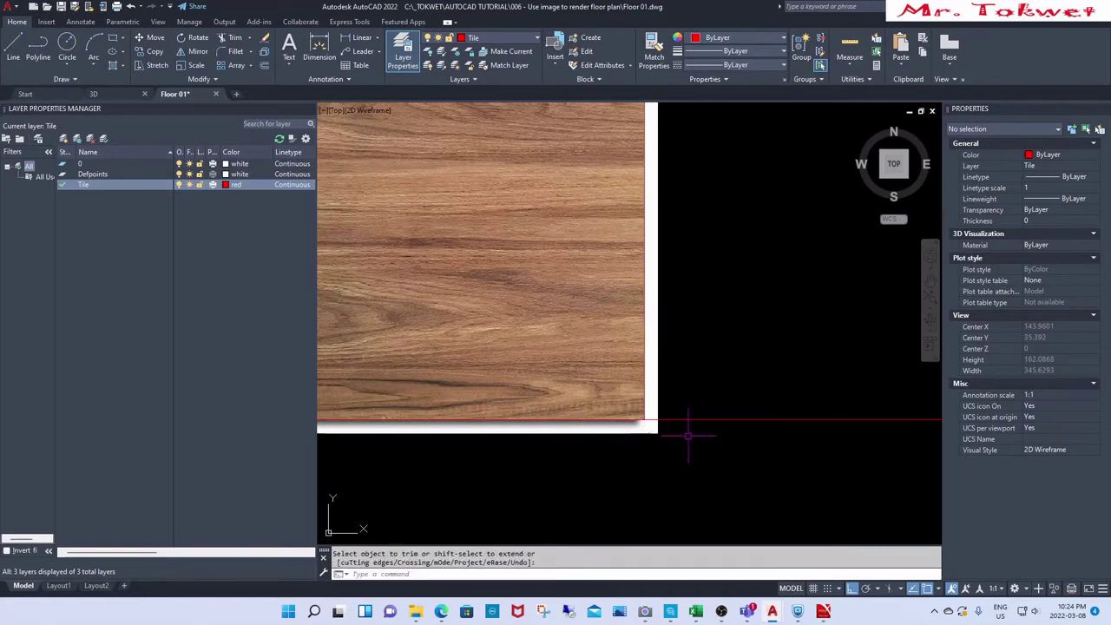
scroll(692, 429, down, 4)
scroll(700, 426, down, 2)
key(Escape)
key(Escape)
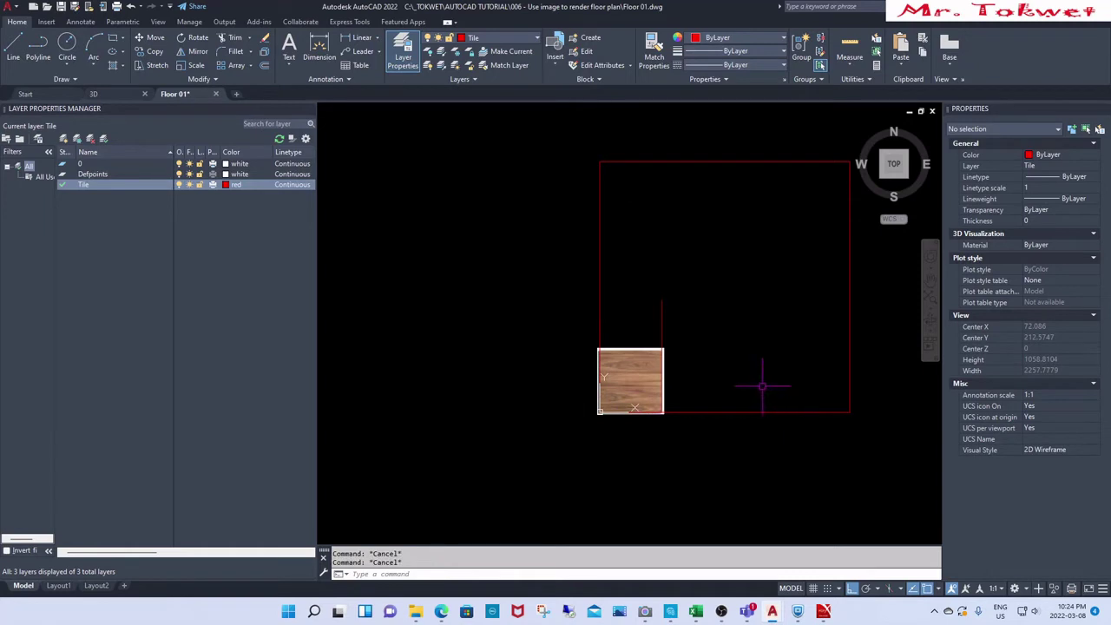
Step: Start scaling the wood tile image with its lower-left corner as base point
text(scal)
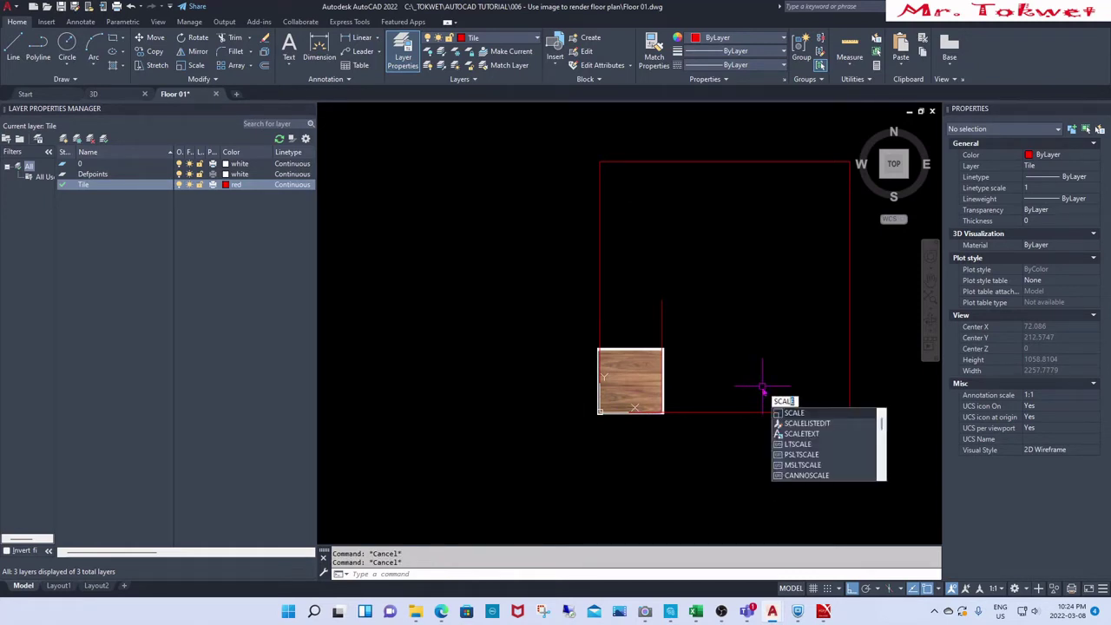
key(Return)
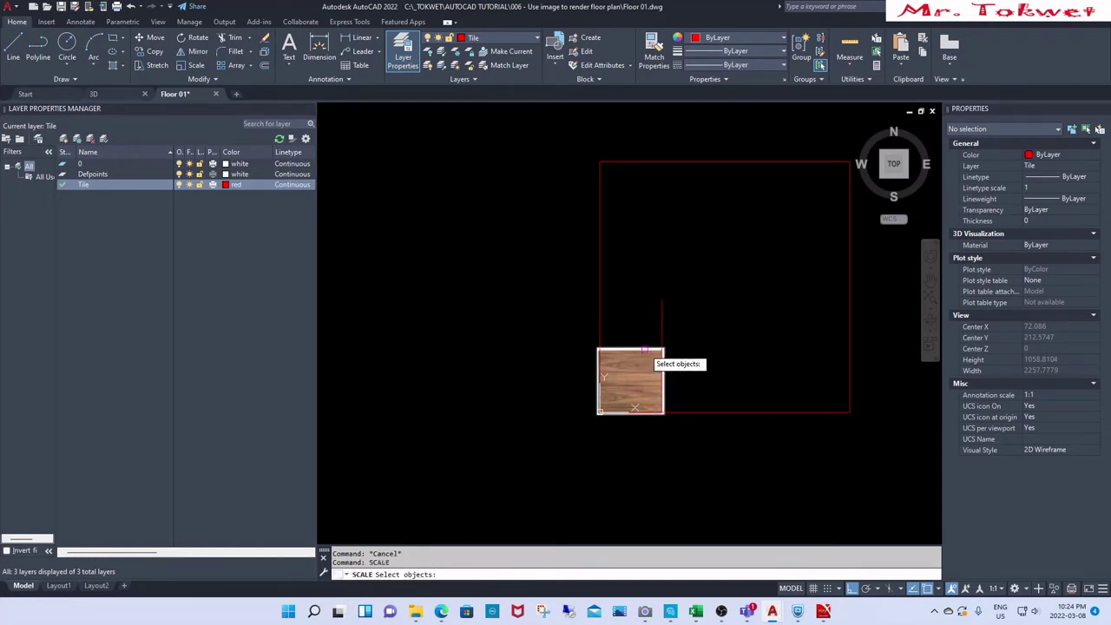
click(644, 350)
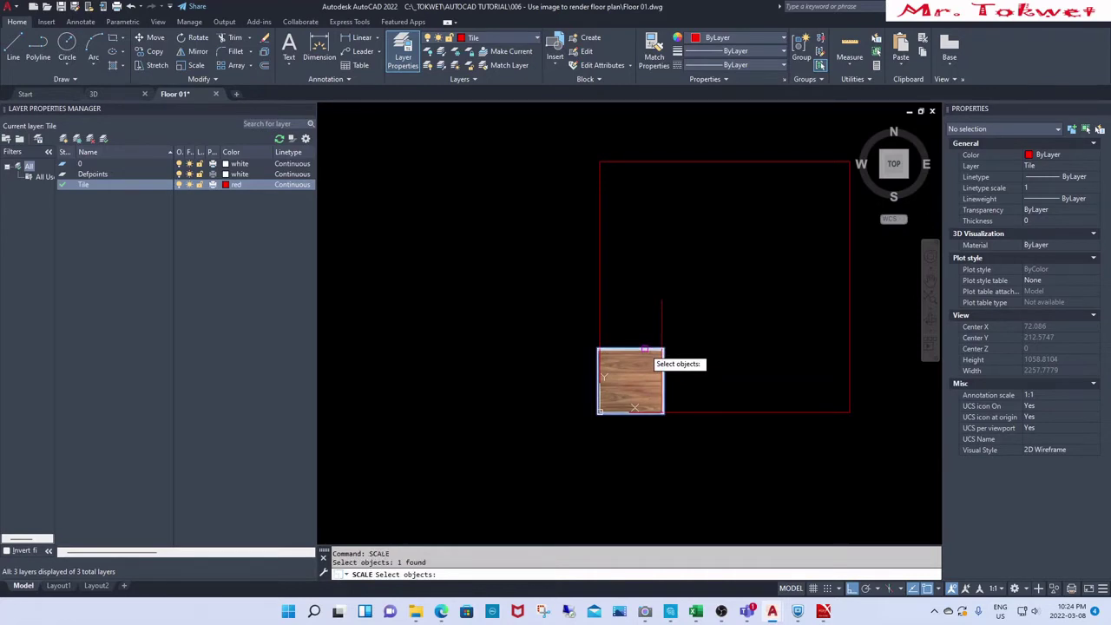
key(Return)
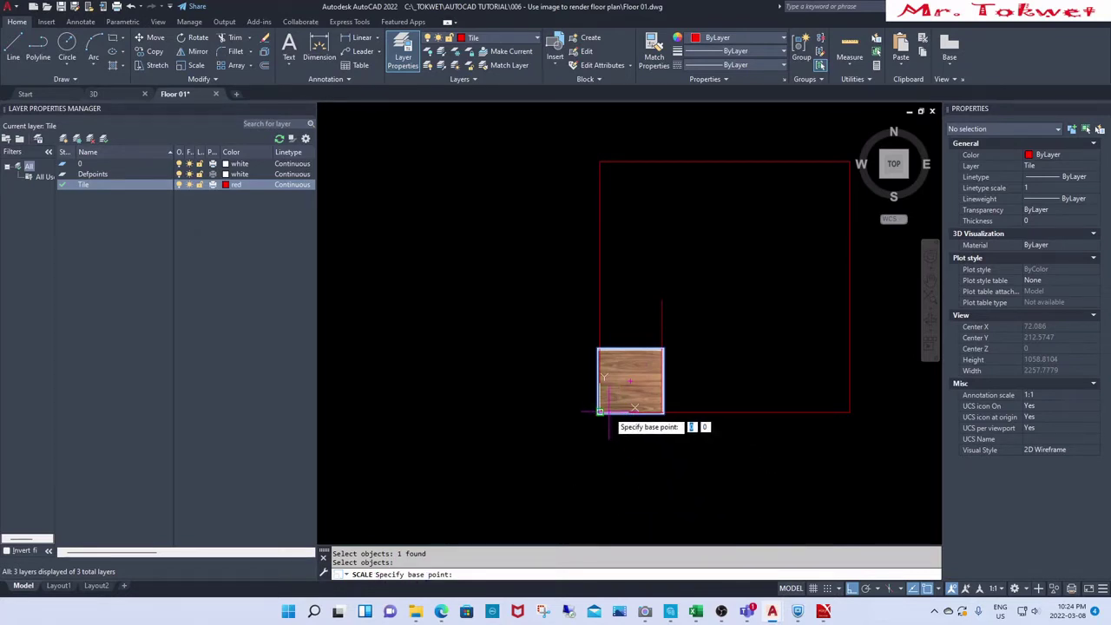
scroll(609, 411, up, 8)
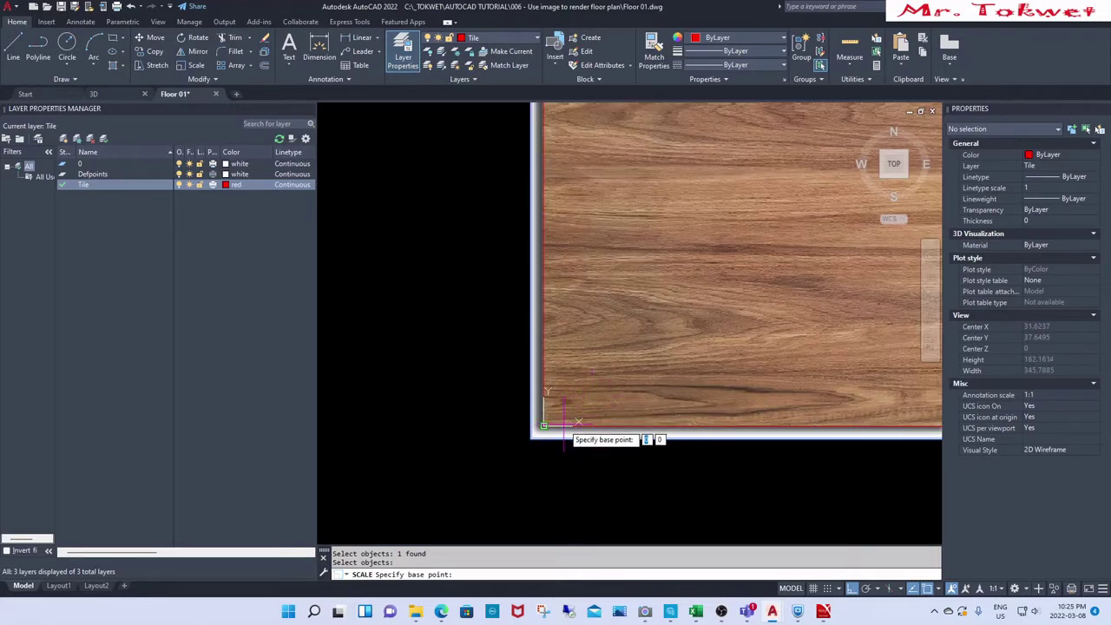
scroll(563, 418, down, 2)
click(559, 417)
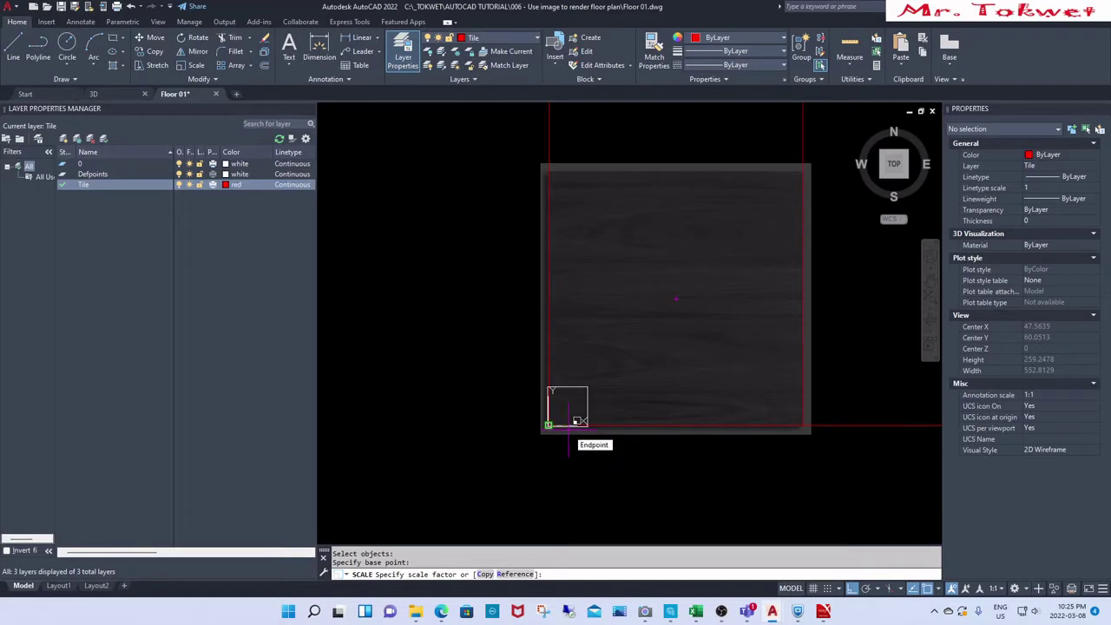
Step: Scale by reference from the image's bottom edge to the red square's 600 edge
text(r)
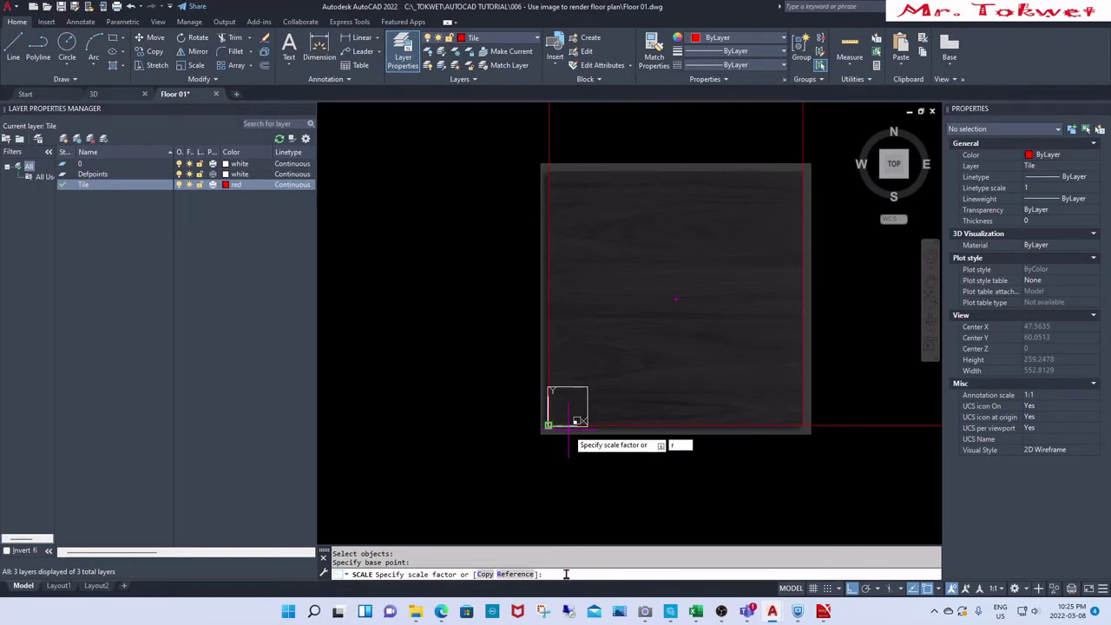
key(Return)
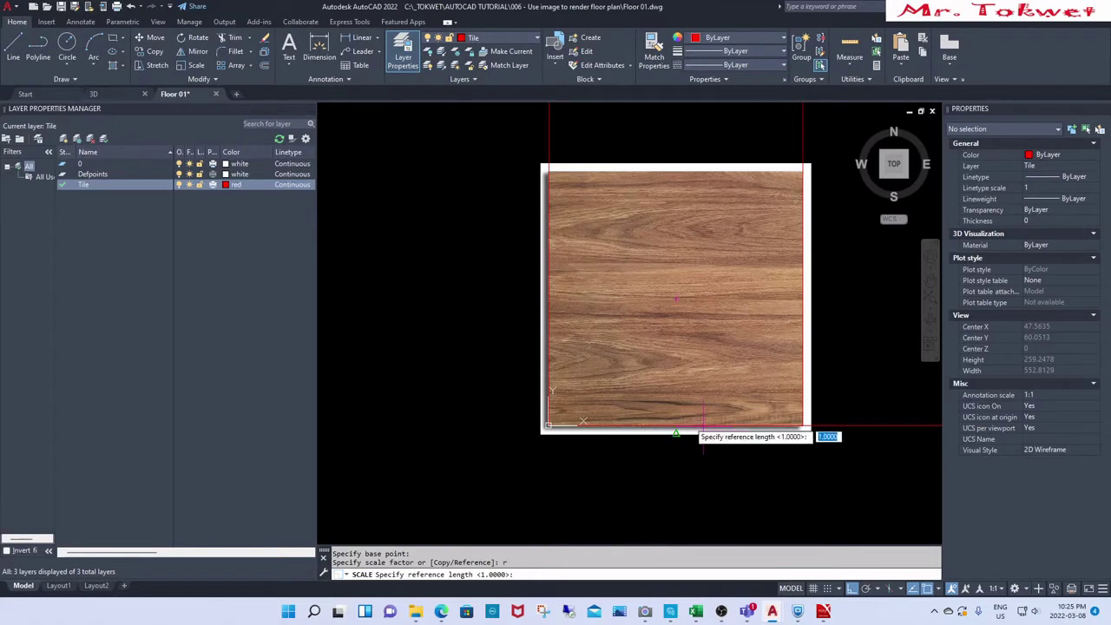
click(563, 424)
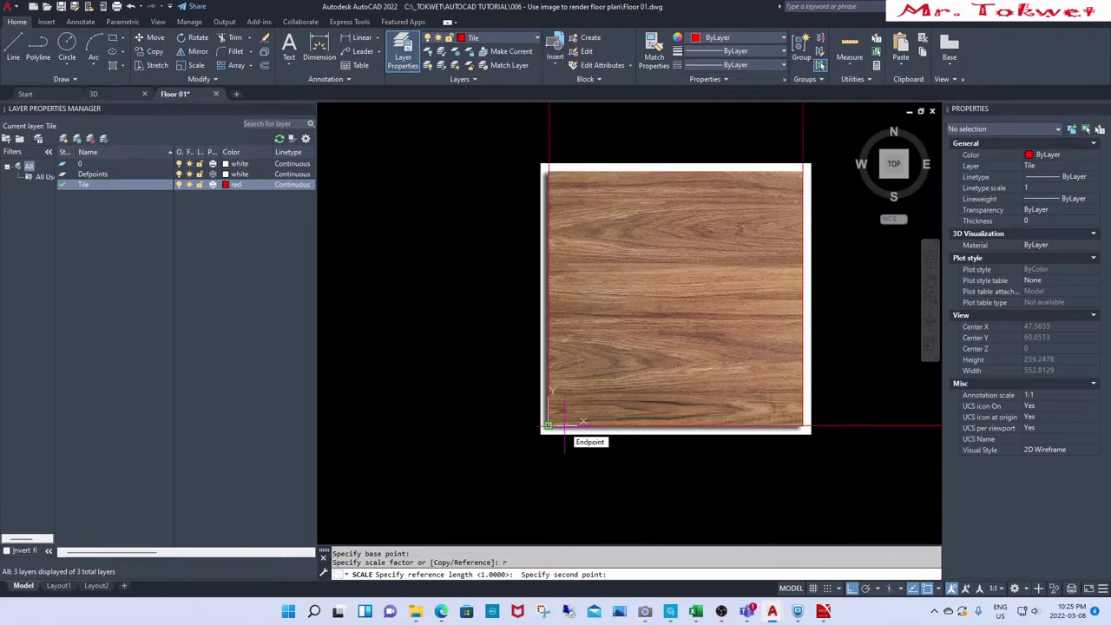
scroll(563, 424, down, 2)
scroll(733, 431, up, 4)
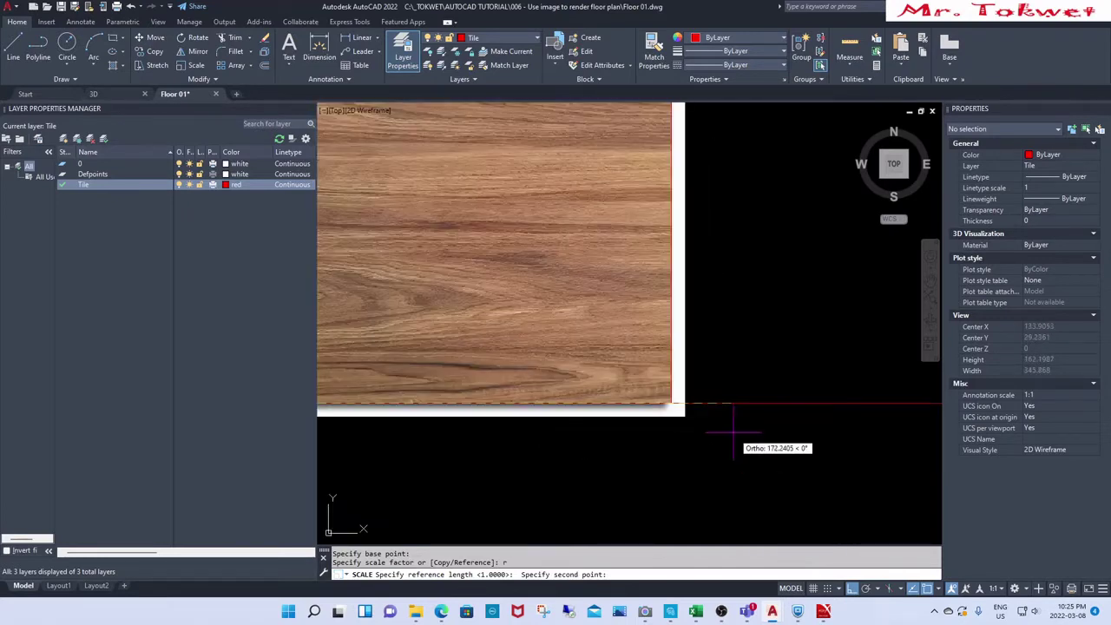
click(671, 403)
scroll(673, 403, down, 3)
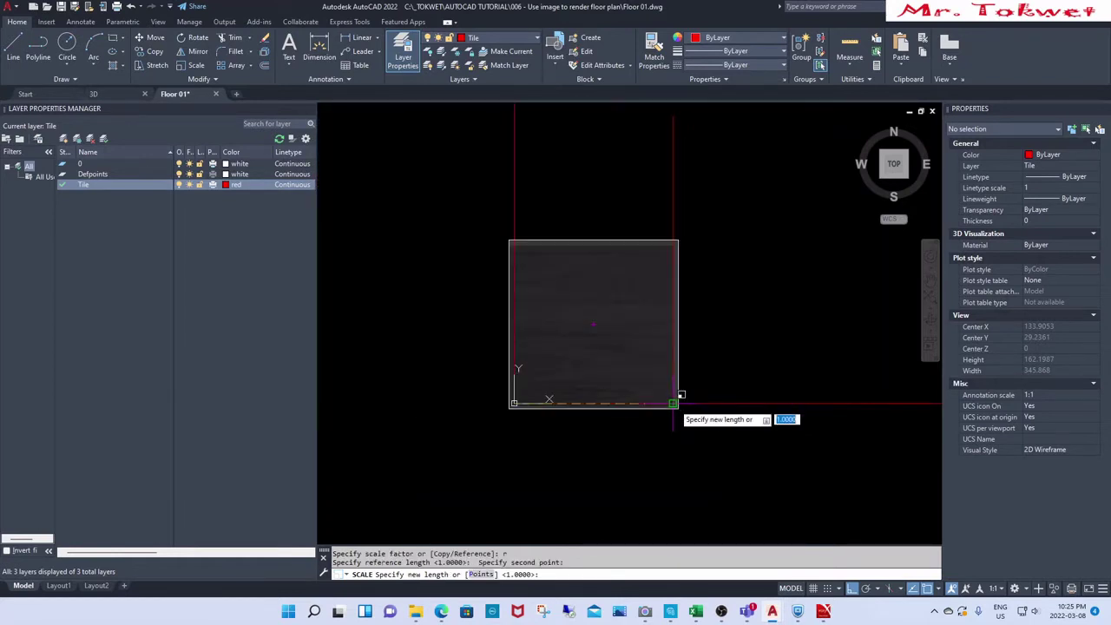
scroll(673, 402, down, 3)
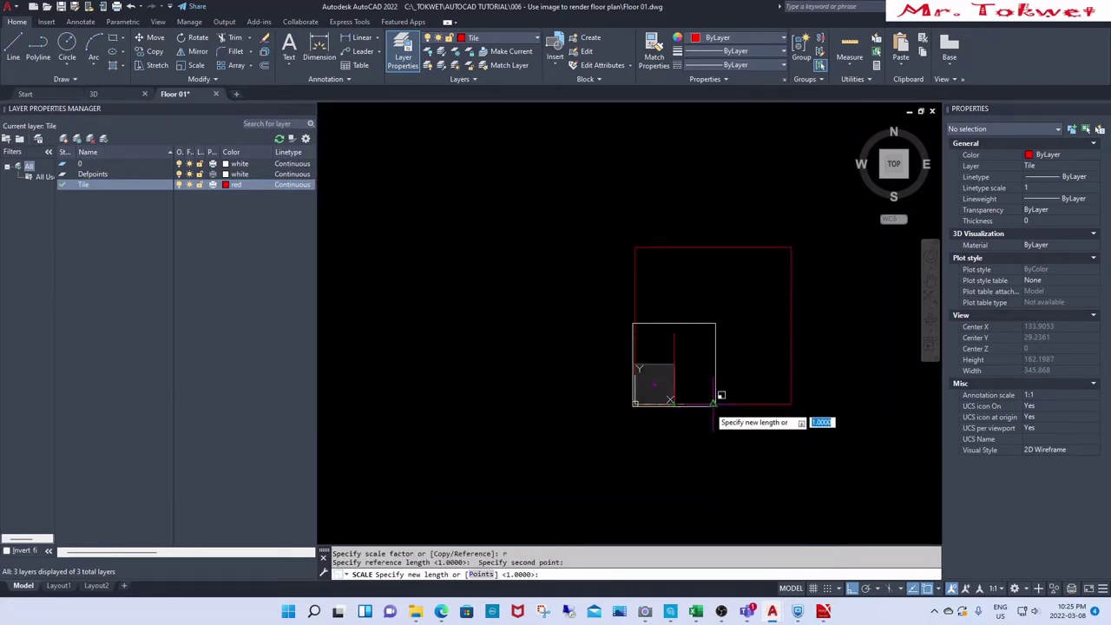
click(780, 402)
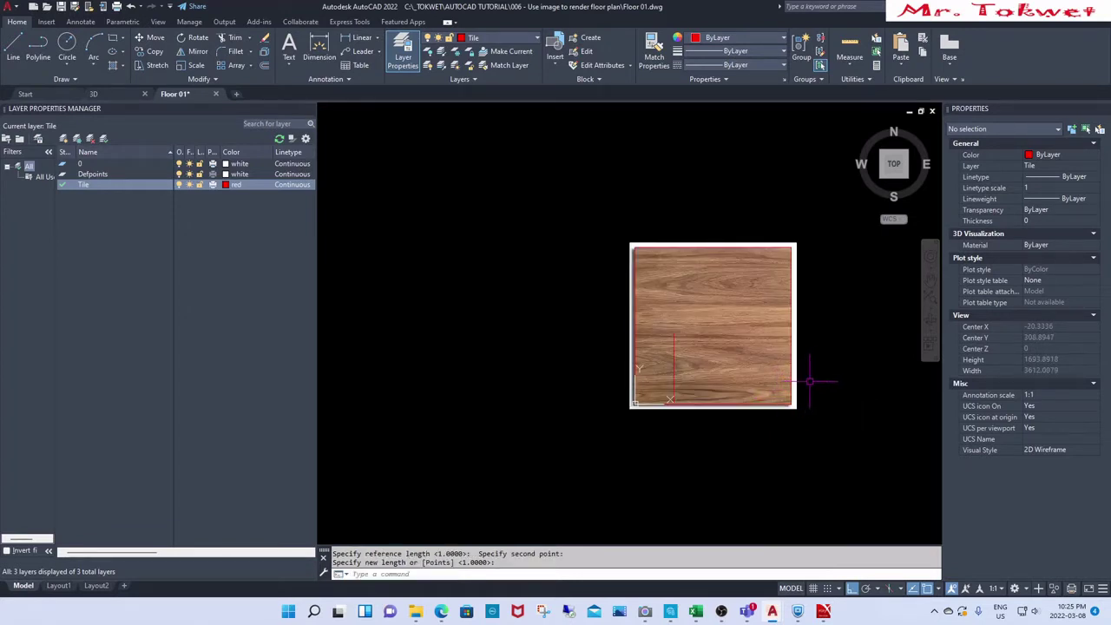
Step: Erase the stray red vertical line crossing the tile image
scroll(680, 372, up, 4)
text(E)
key(Return)
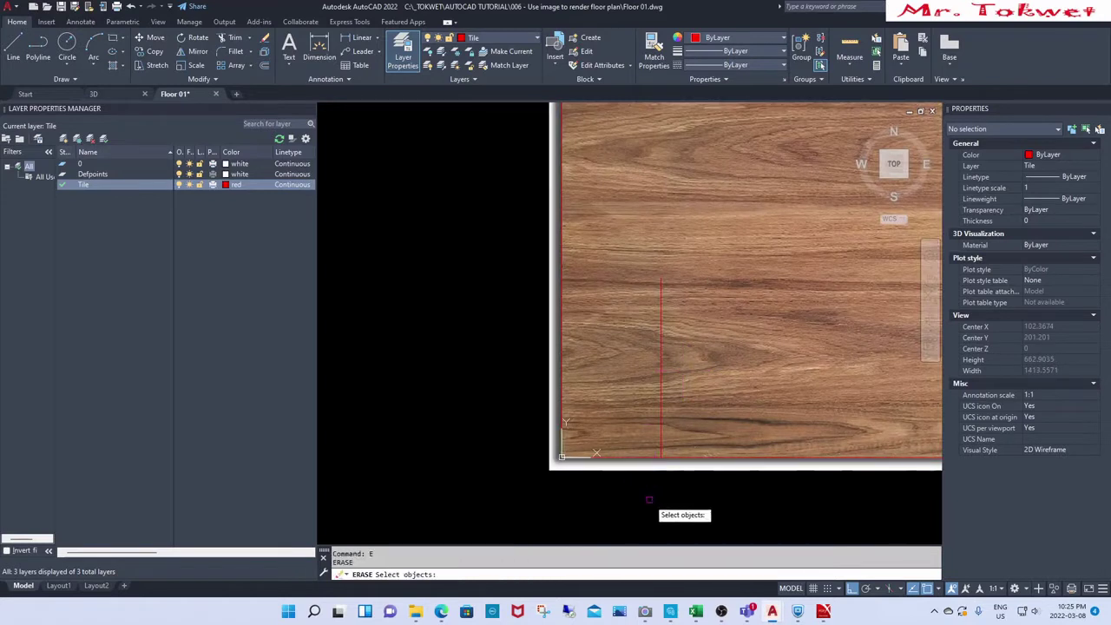
click(649, 499)
click(674, 249)
key(Return)
Step: Select the red square's top and right edge lines
scroll(587, 401, down, 3)
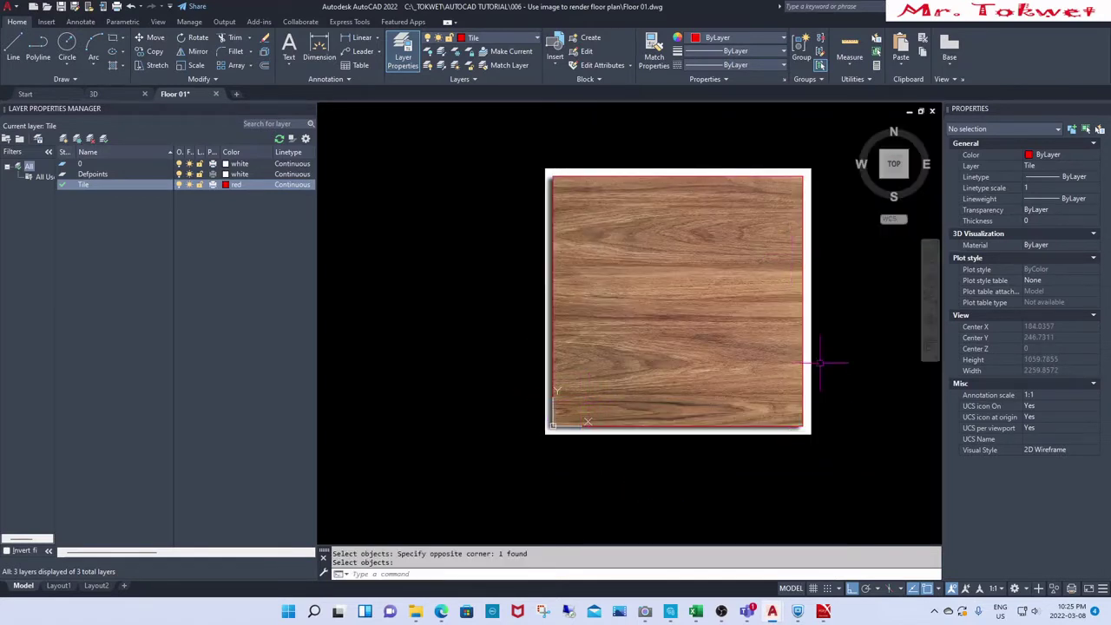
scroll(805, 181, up, 2)
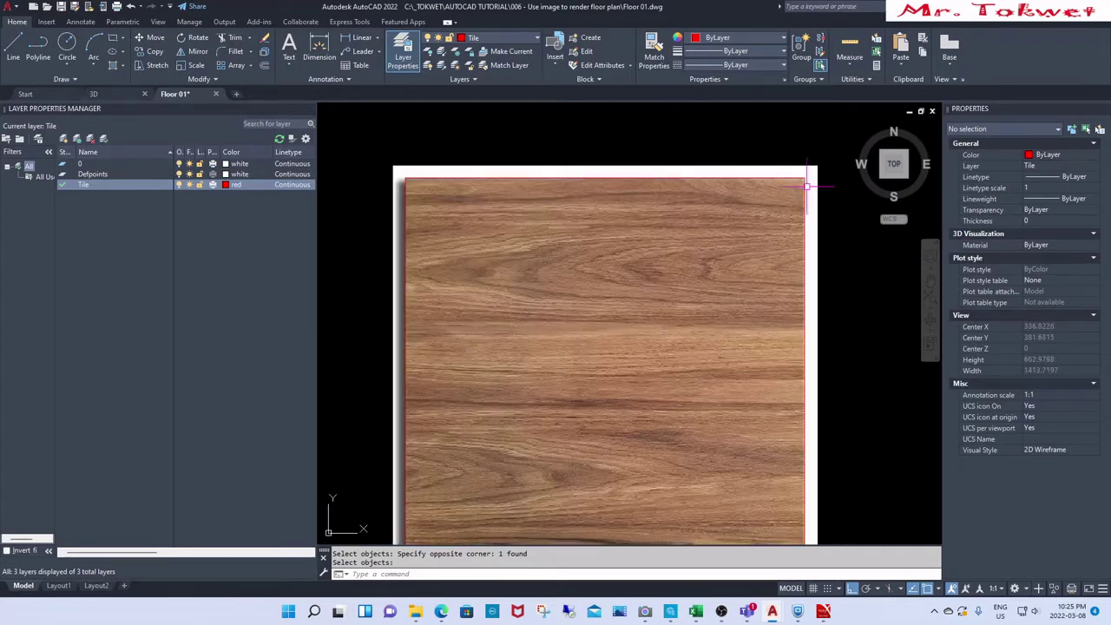
scroll(802, 178, up, 4)
click(805, 178)
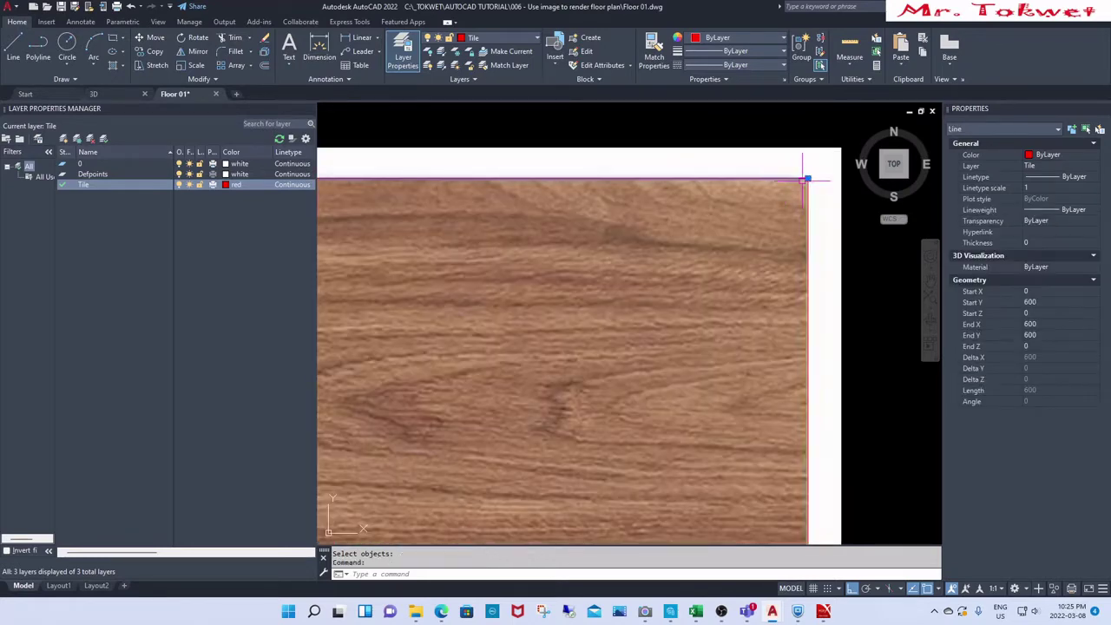
click(806, 189)
scroll(777, 186, down, 4)
scroll(785, 211, down, 4)
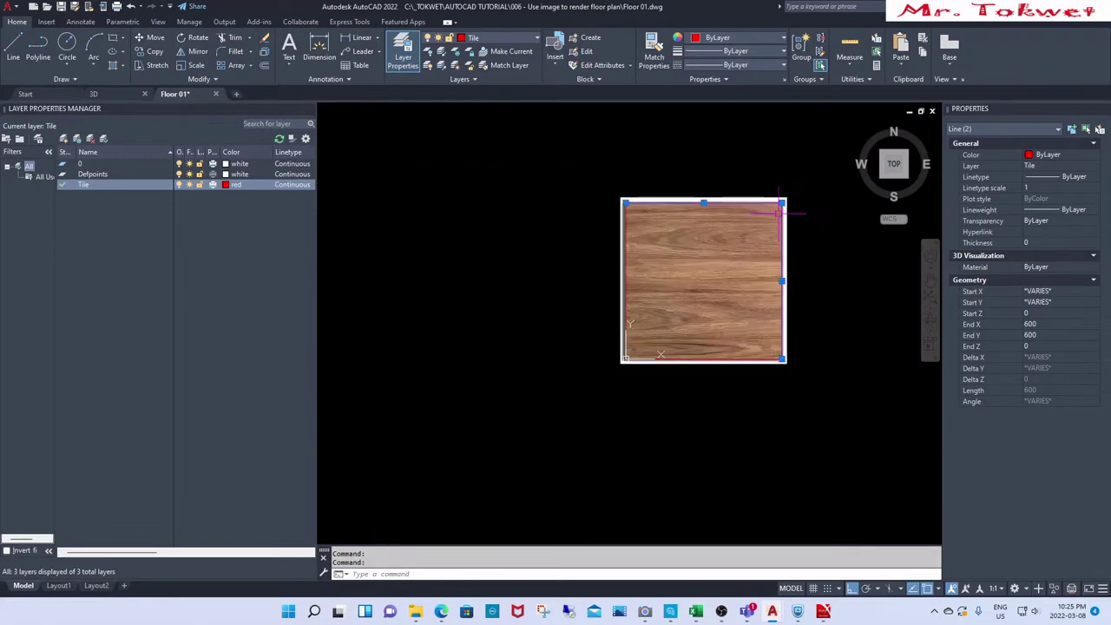
scroll(781, 210, down, 2)
scroll(747, 304, up, 4)
Step: Cancel the selection and quick-save the Floor 01 drawing
click(744, 302)
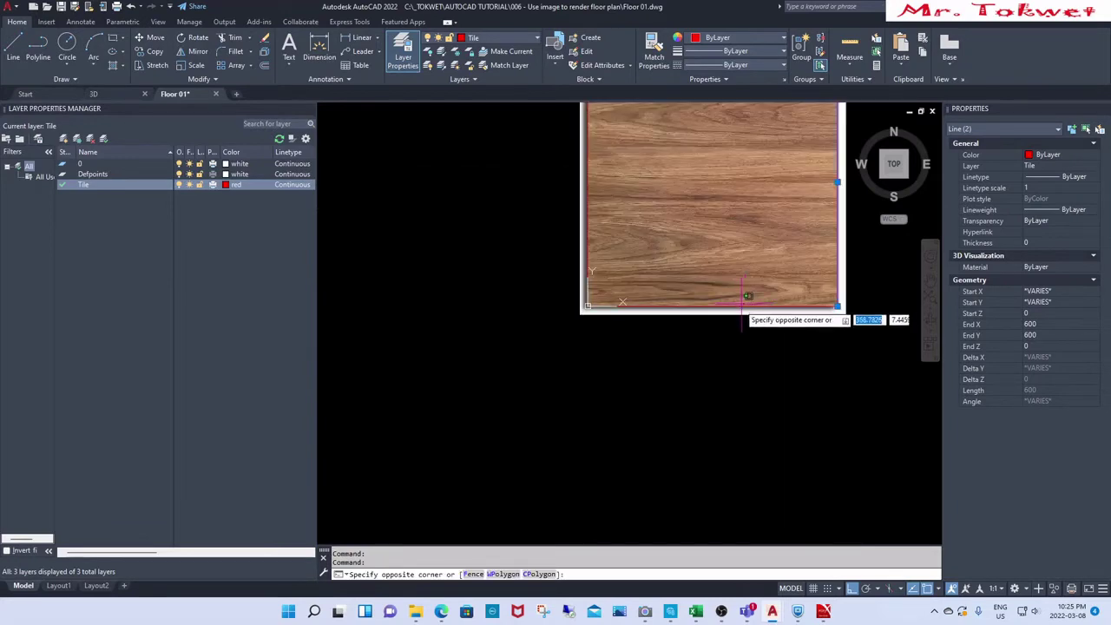
scroll(744, 305, down, 2)
scroll(725, 305, up, 4)
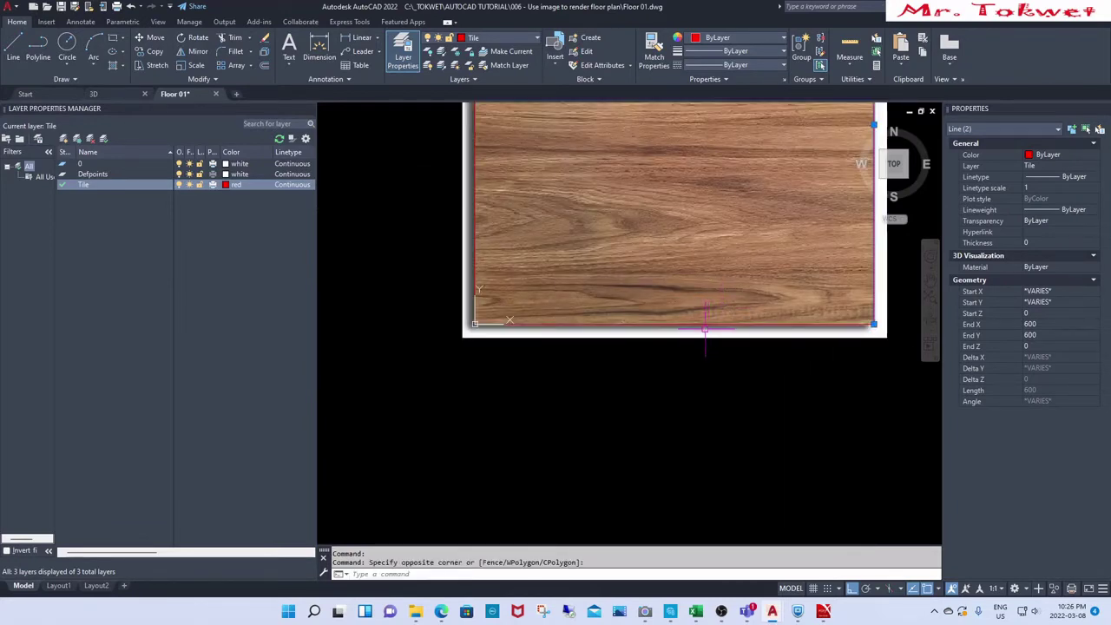
scroll(705, 330, down, 2)
key(Escape)
key(Escape)
scroll(690, 365, down, 2)
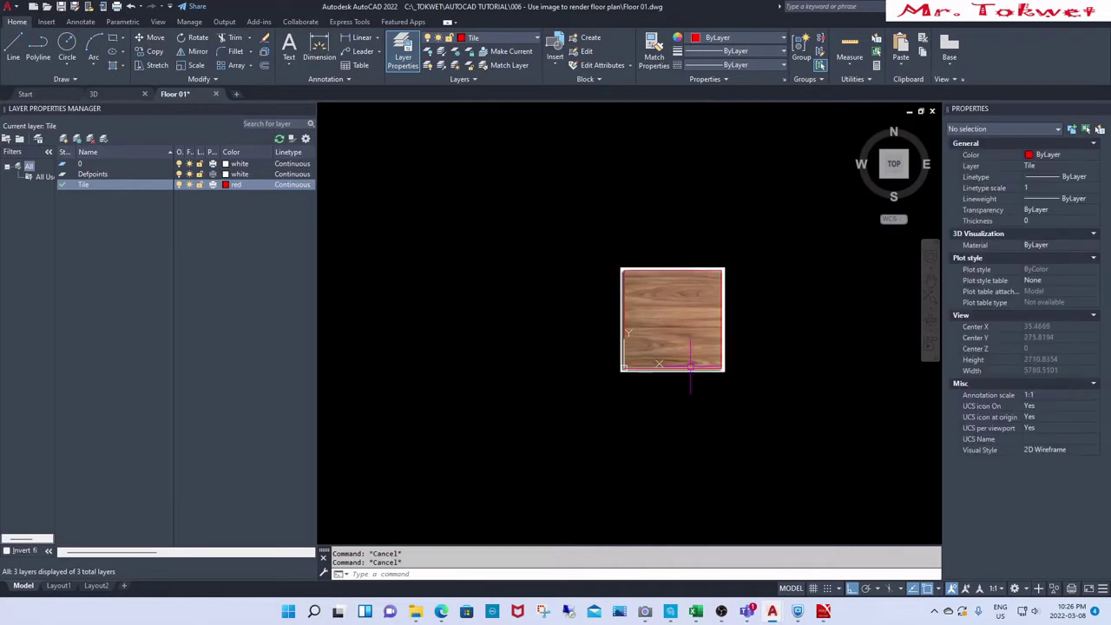
scroll(692, 308, up, 4)
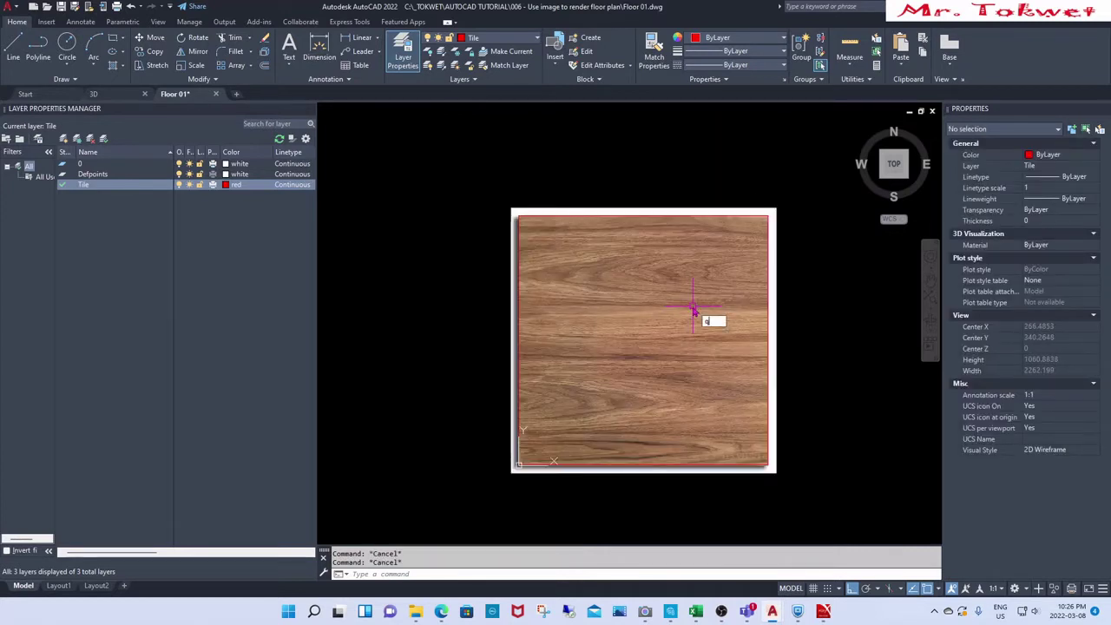
key(Return)
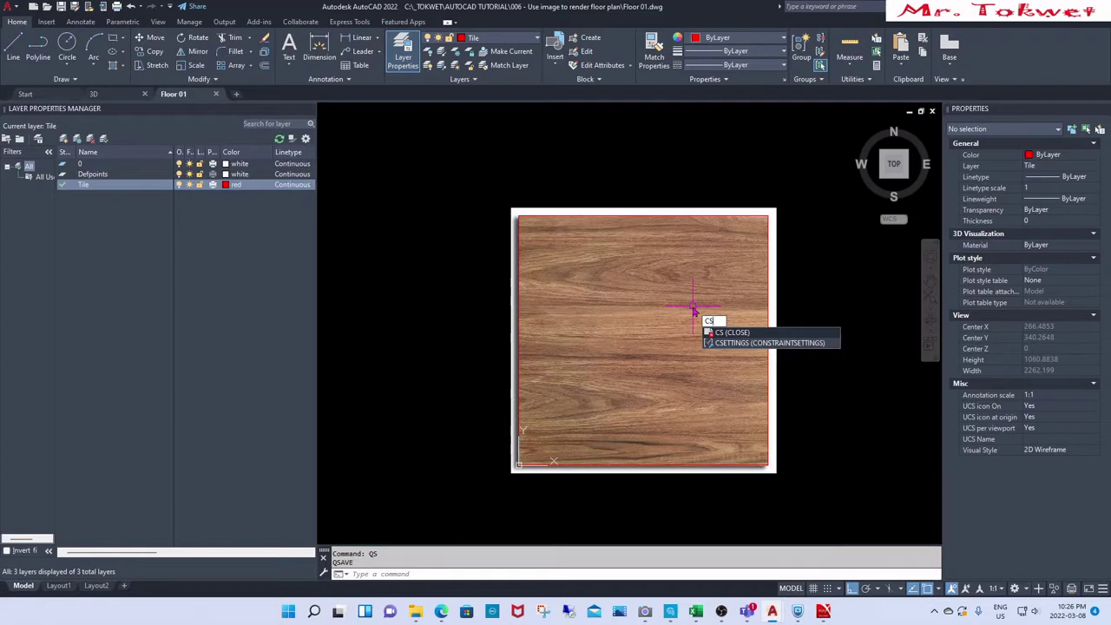
Step: Close Floor 01 and start a new drawing from the application menu's New command
key(Return)
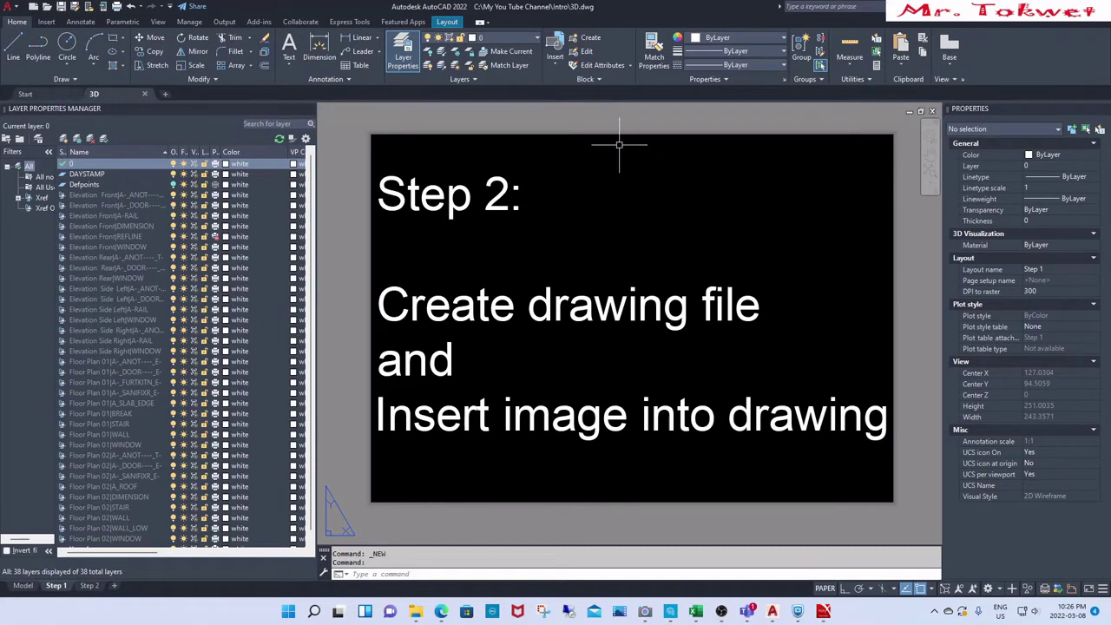
click(15, 7)
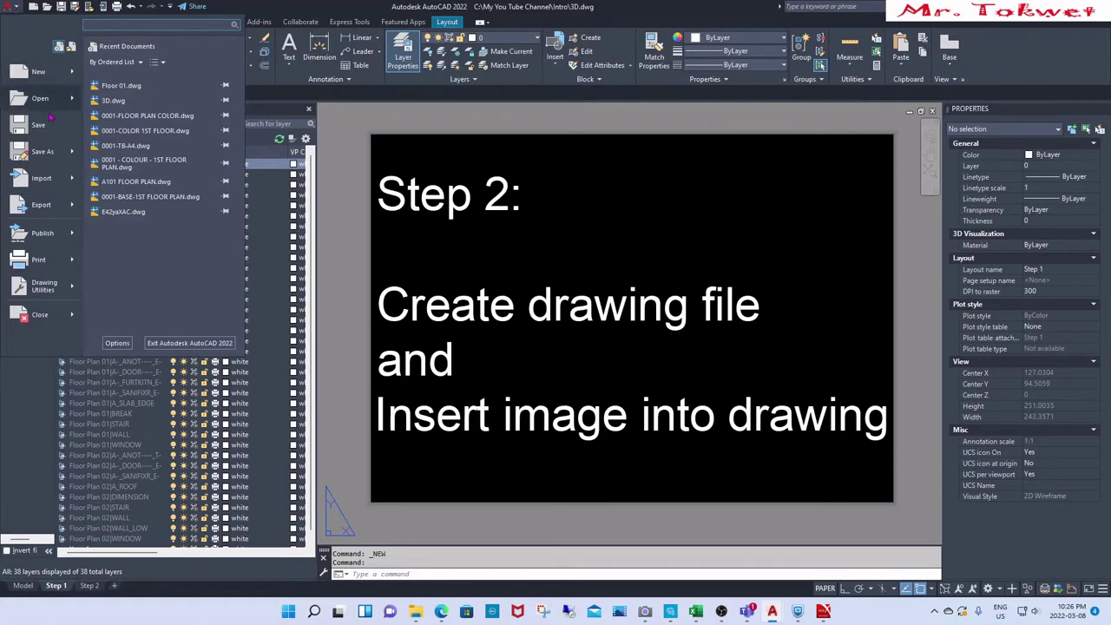
click(39, 72)
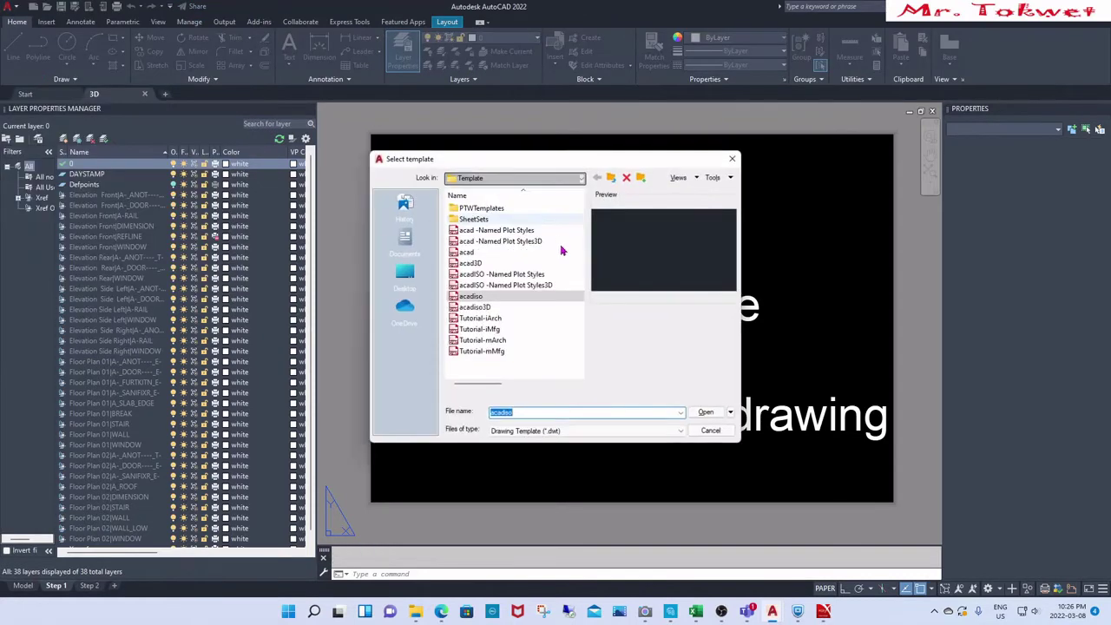
Step: Start Drawing5 from the acadiso template and switch its grid off with F7
click(708, 413)
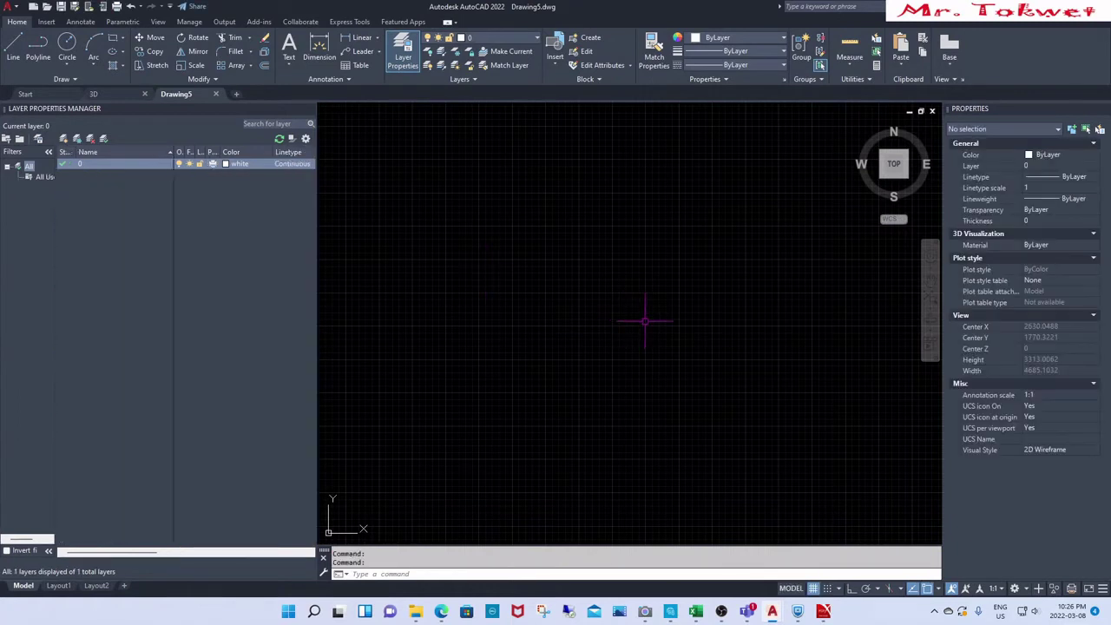
key(F7)
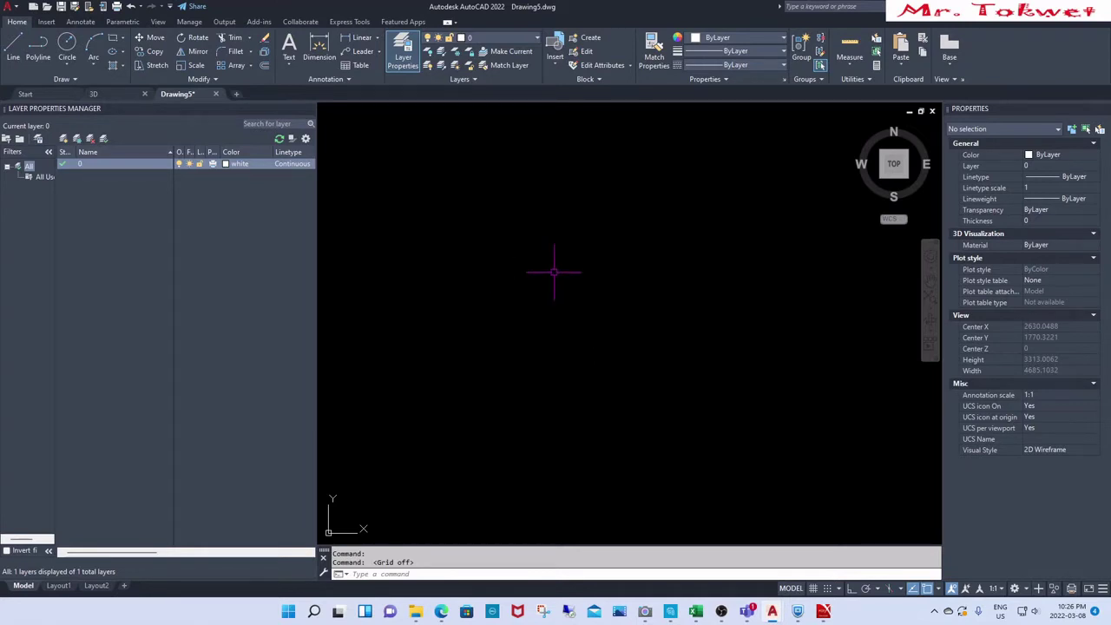
Step: Save the new drawing as Floor 02.dwg in the 006 - Use image to render floor plan folder
click(16, 8)
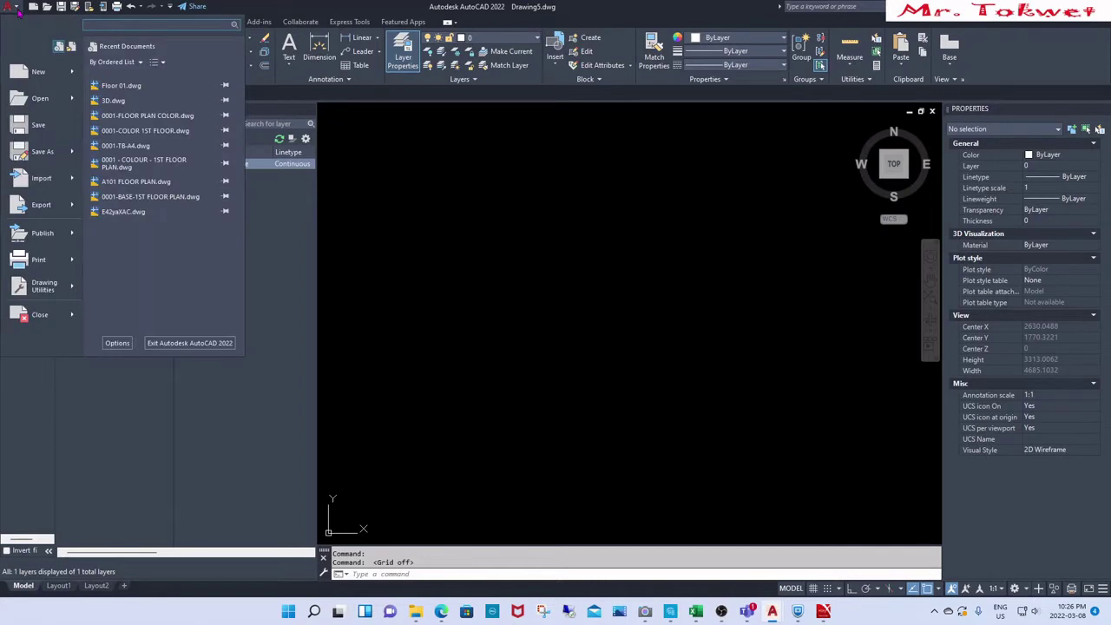
click(42, 151)
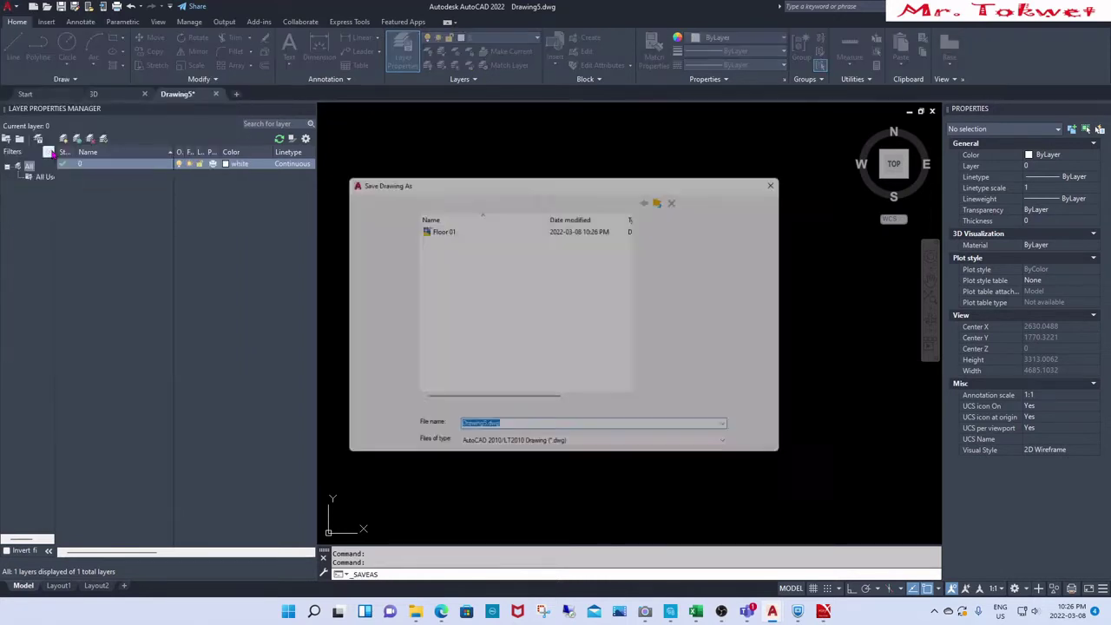
click(436, 227)
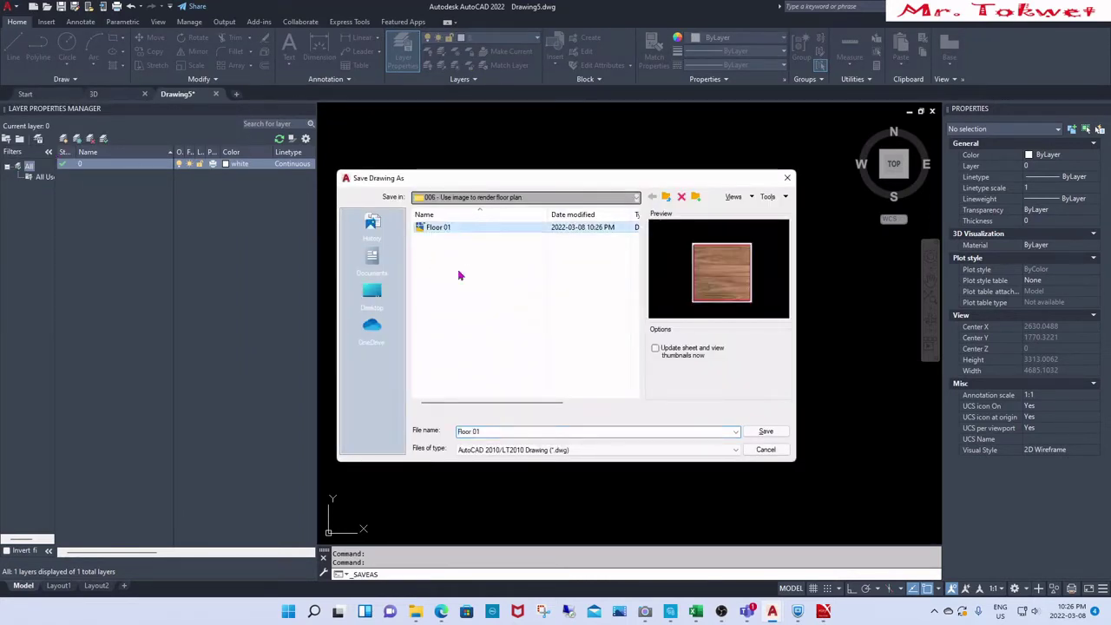
click(522, 430)
key(BackSpace)
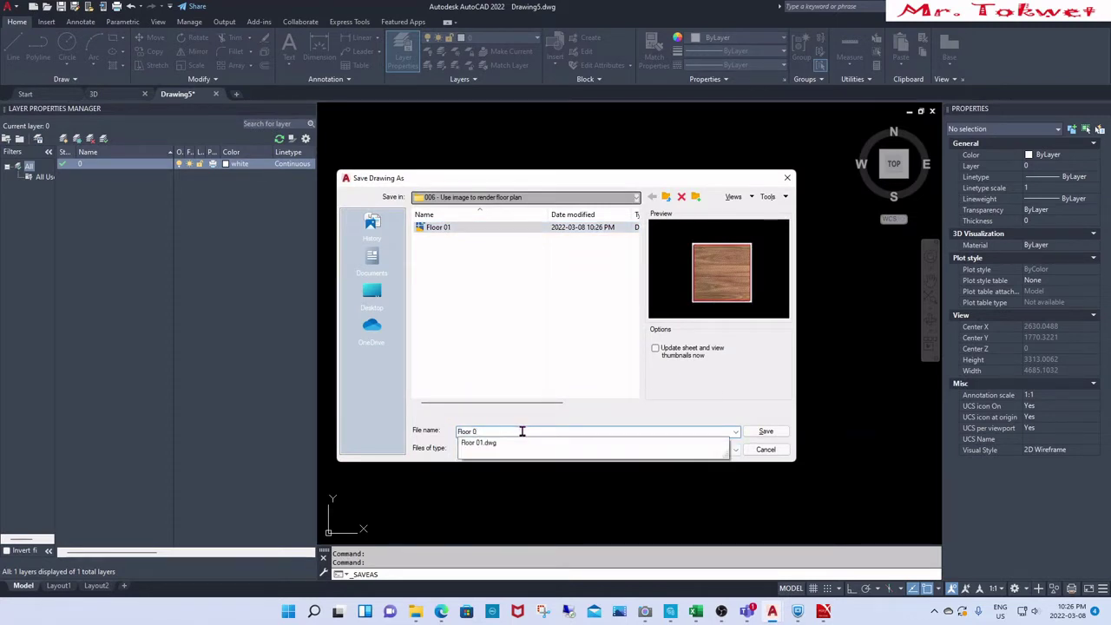
text(2)
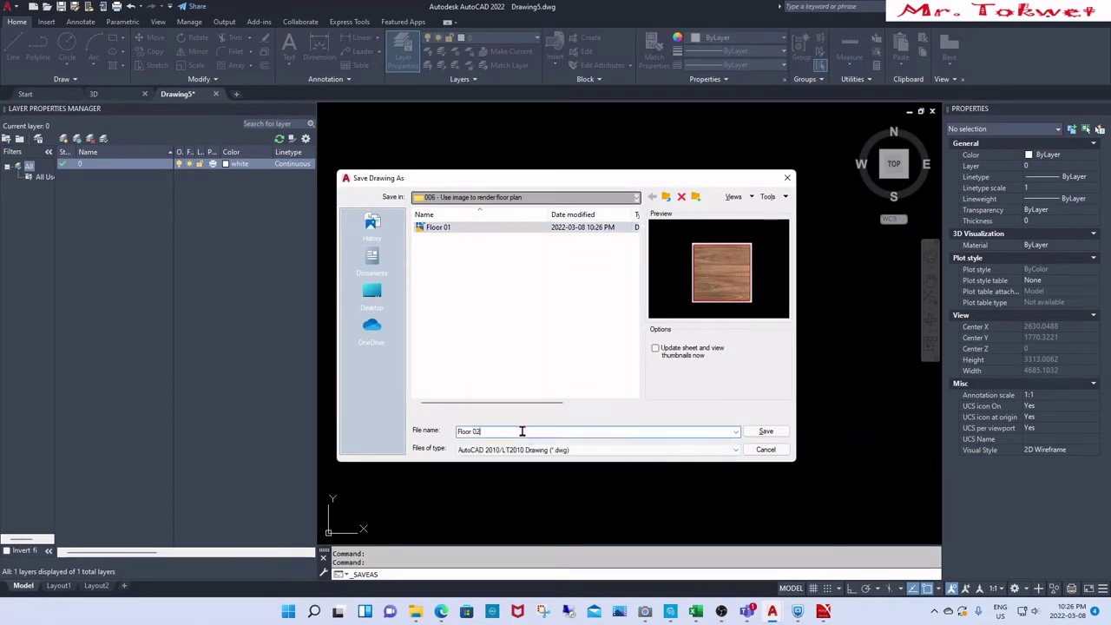
click(763, 432)
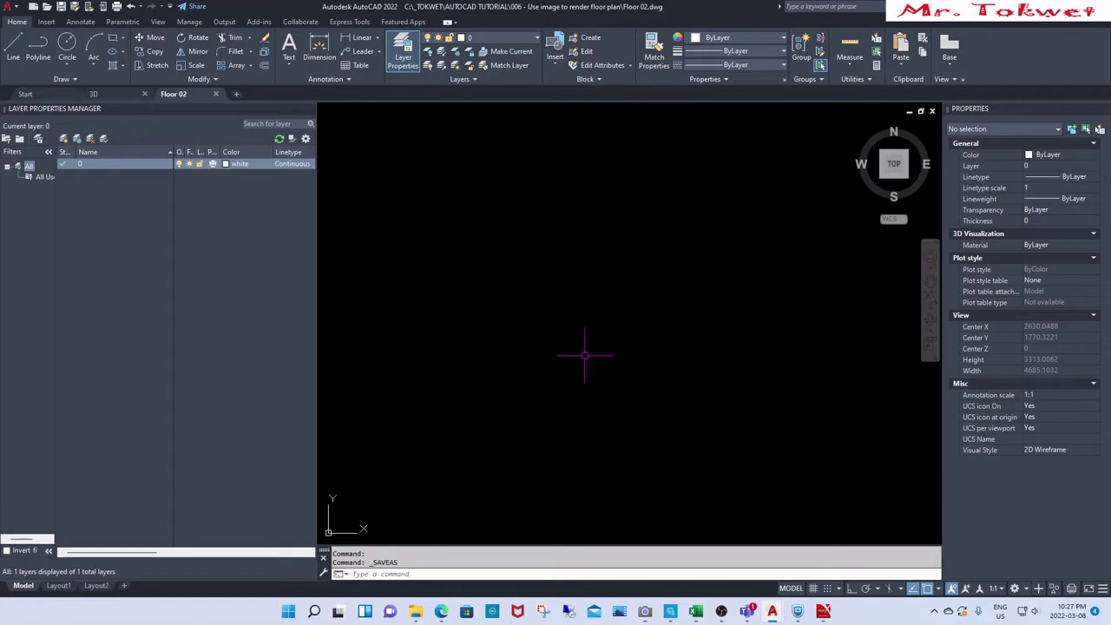
key(Escape)
key(Escape)
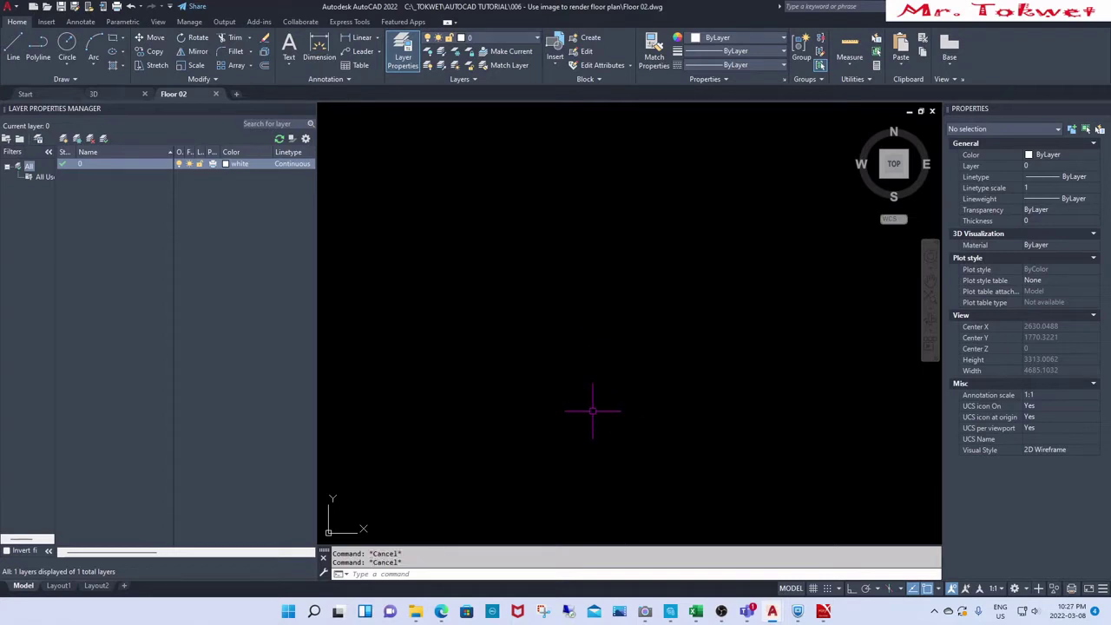
Step: Attach the Floor 02.jpg granite tile image at insertion point 0,0,0, scale 1
text(XR)
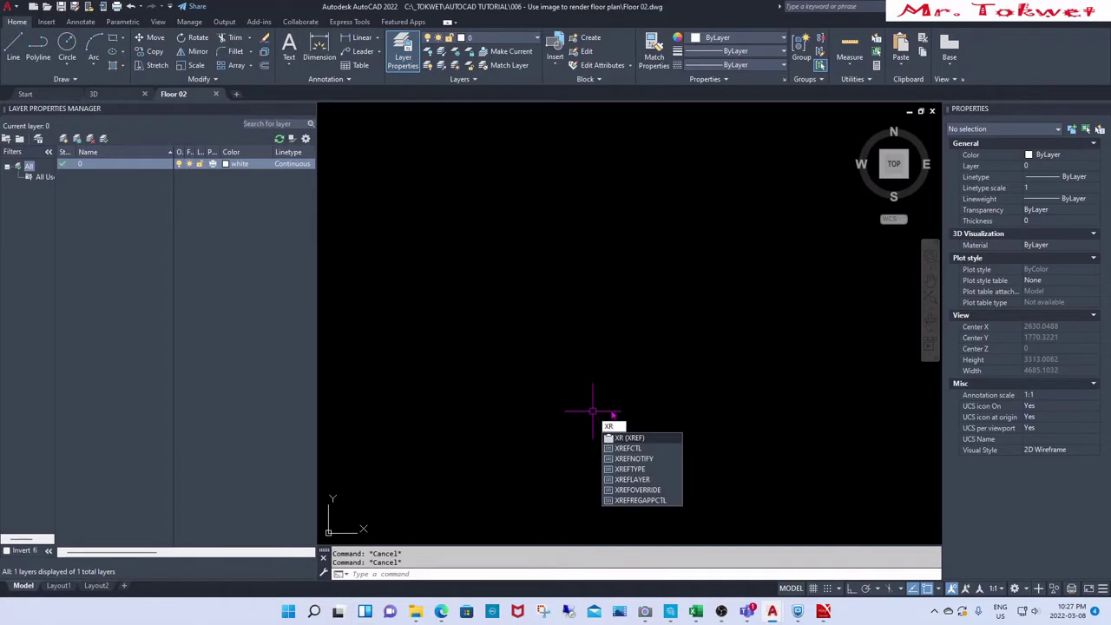
key(Return)
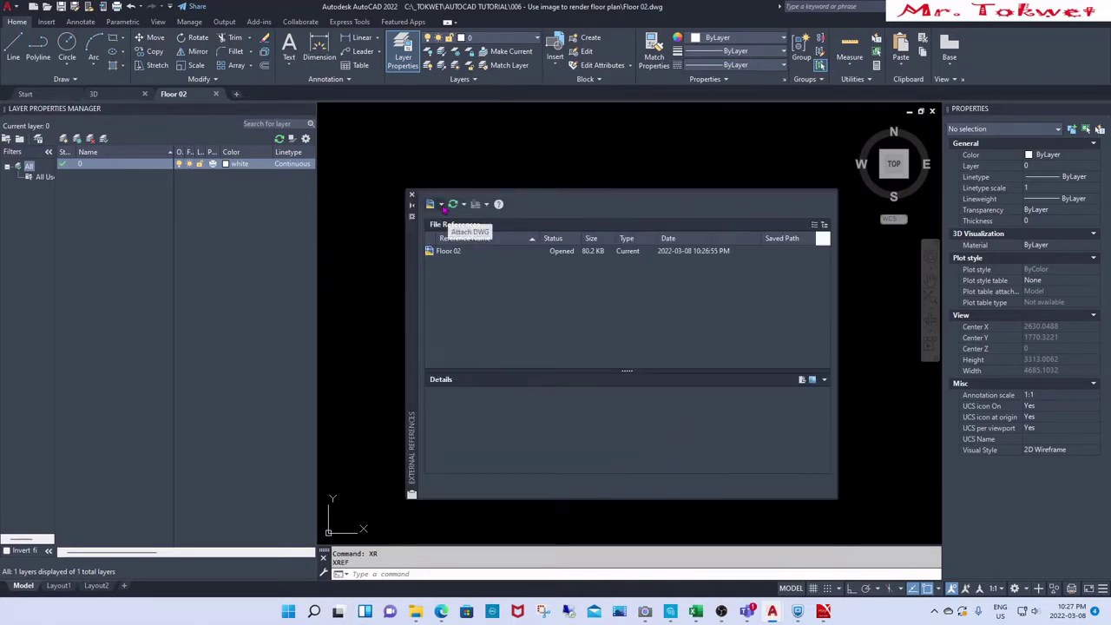
click(441, 206)
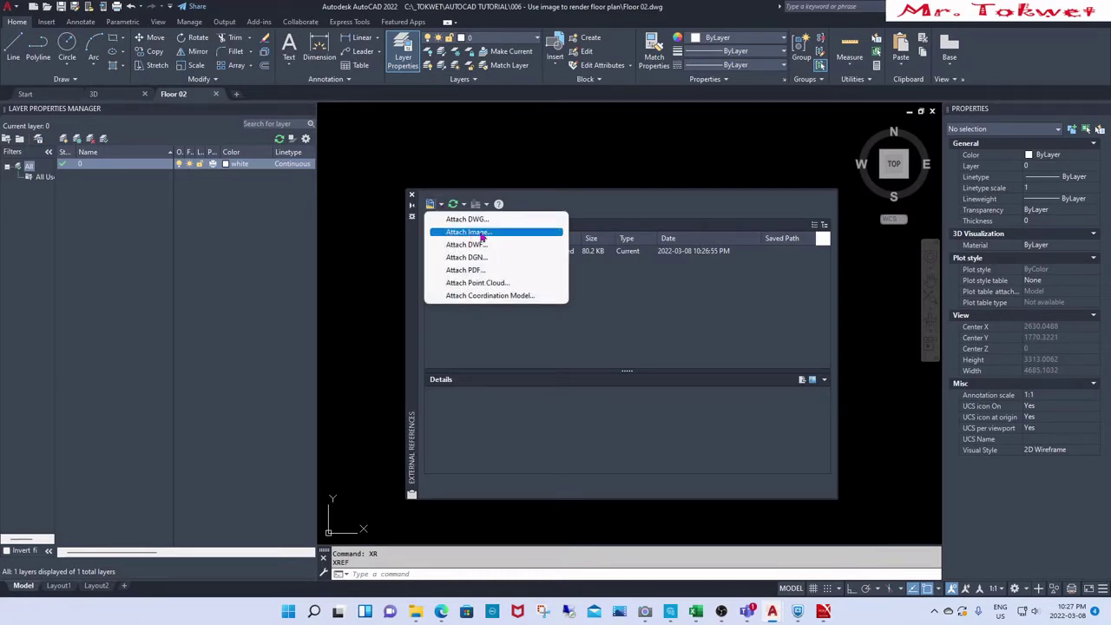
click(468, 232)
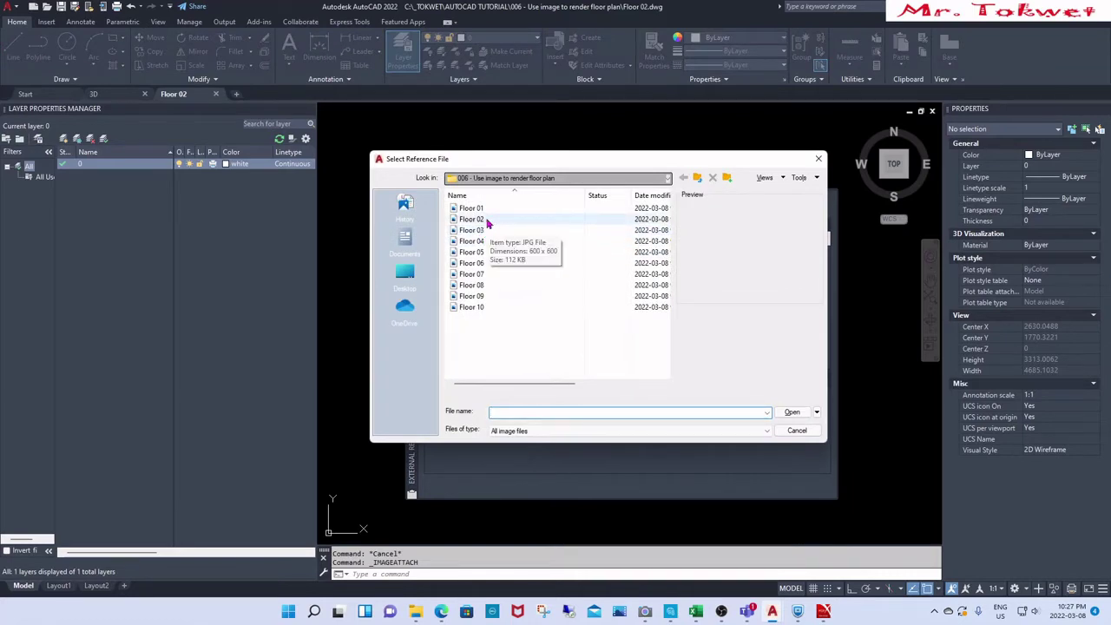
click(486, 222)
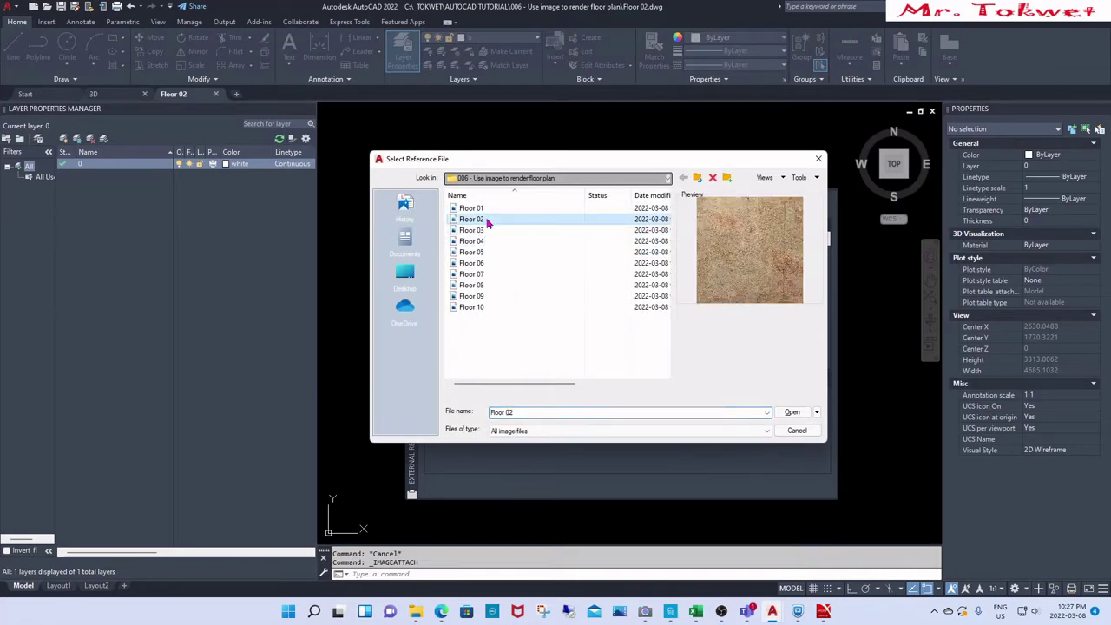
click(793, 413)
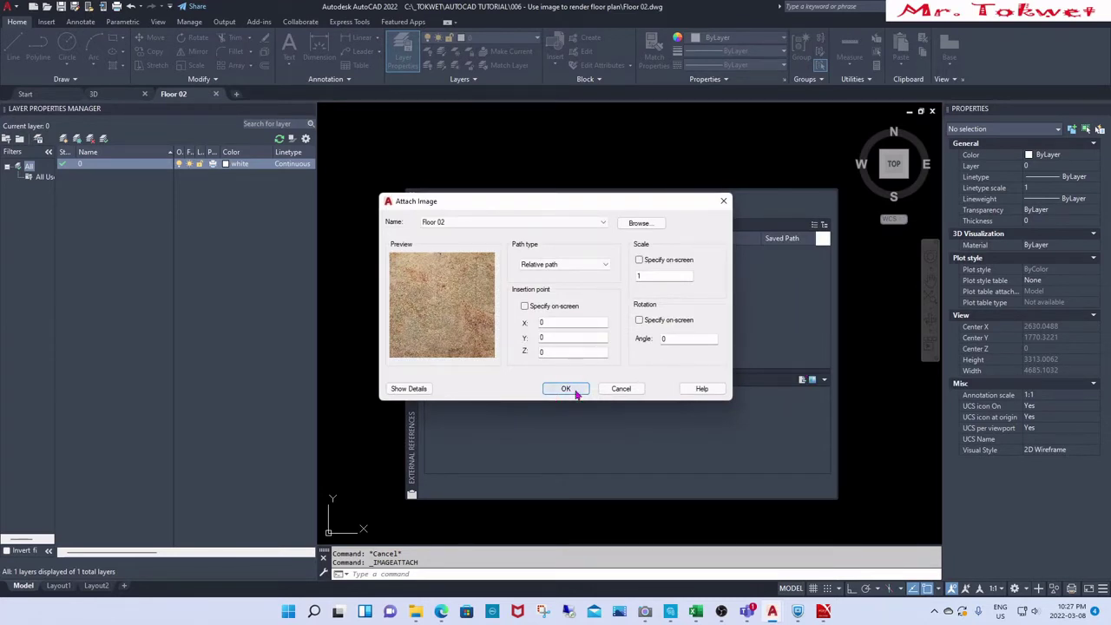
click(566, 388)
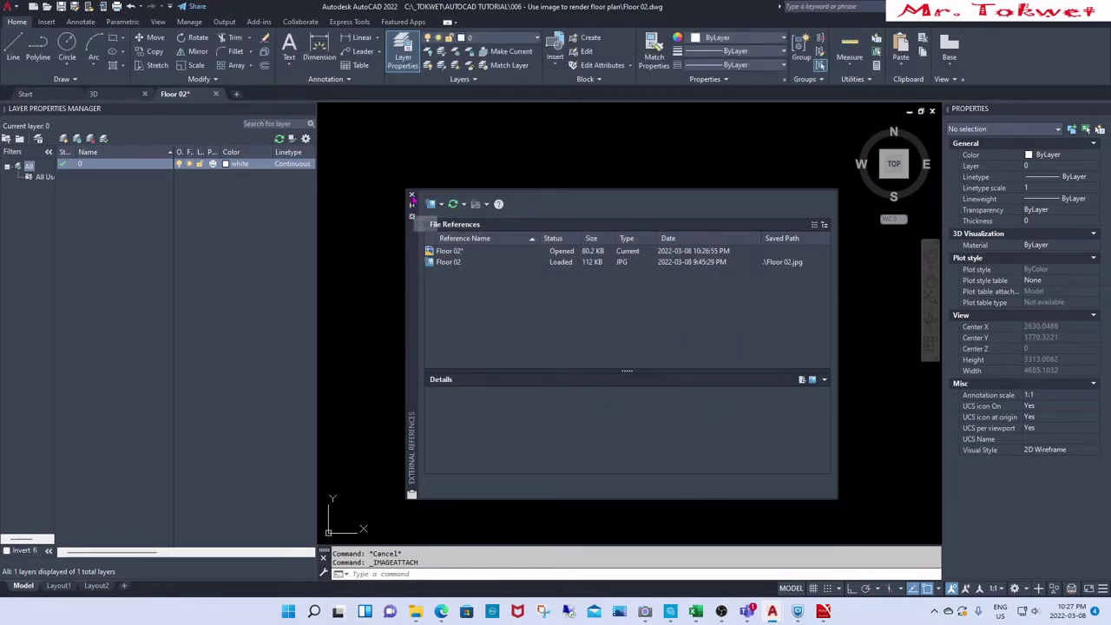
click(411, 194)
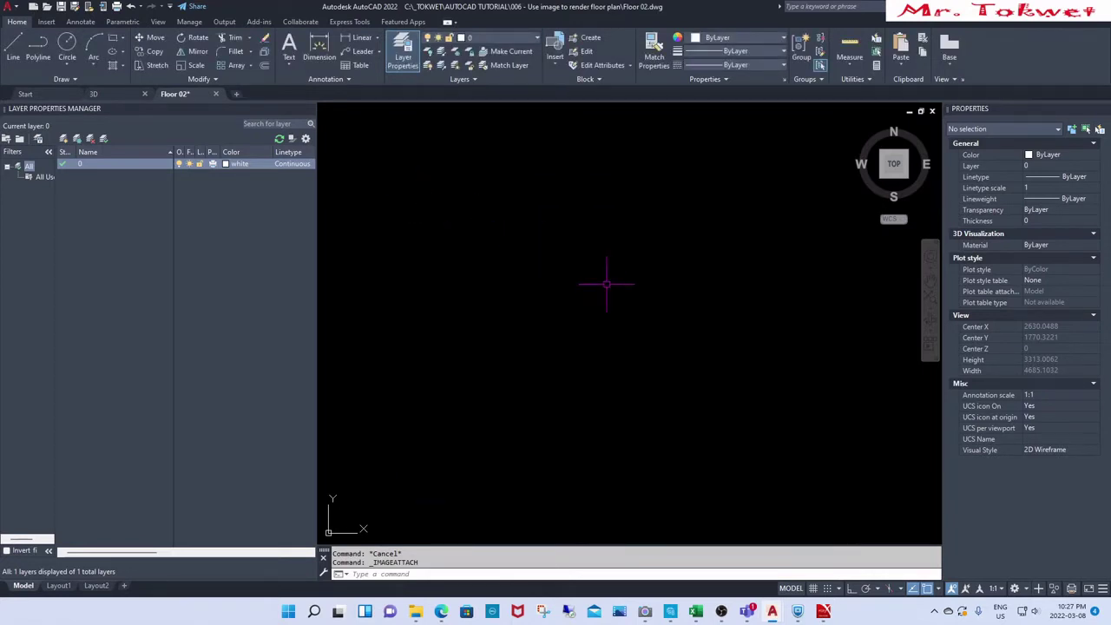
Step: Zoom to extents with Z, E, then zoom out slightly around the tile image
text(z)
key(Return)
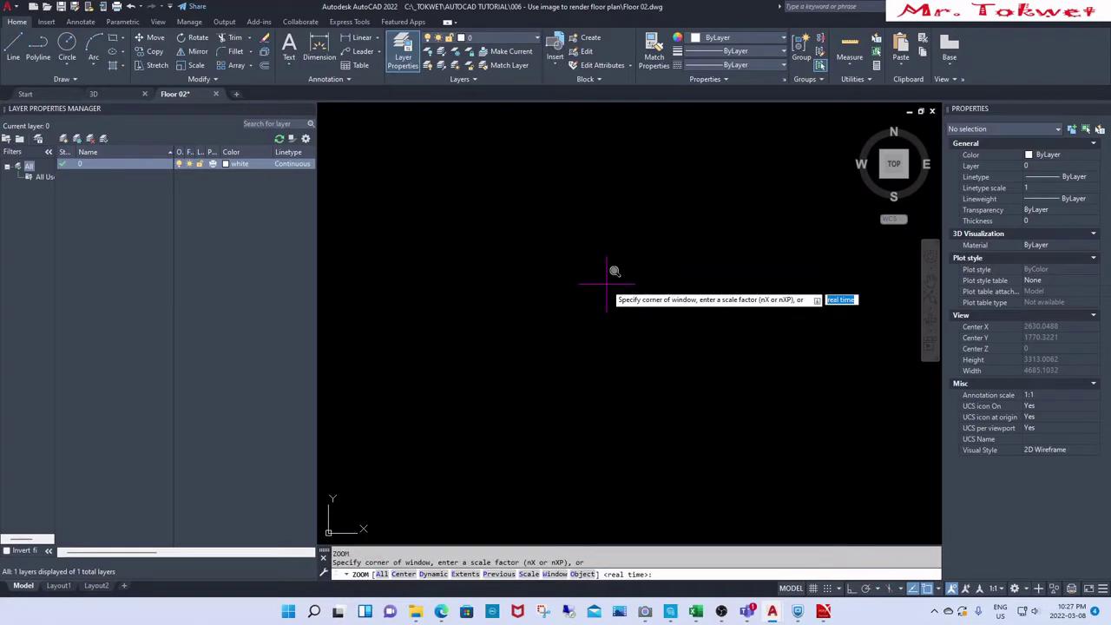
text(e)
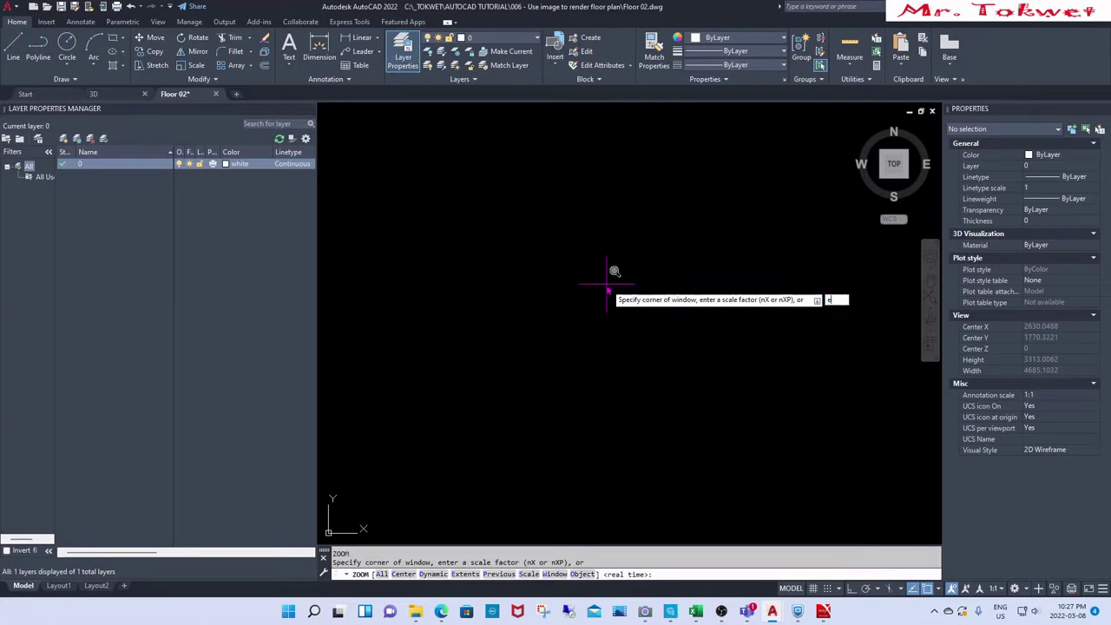
key(Return)
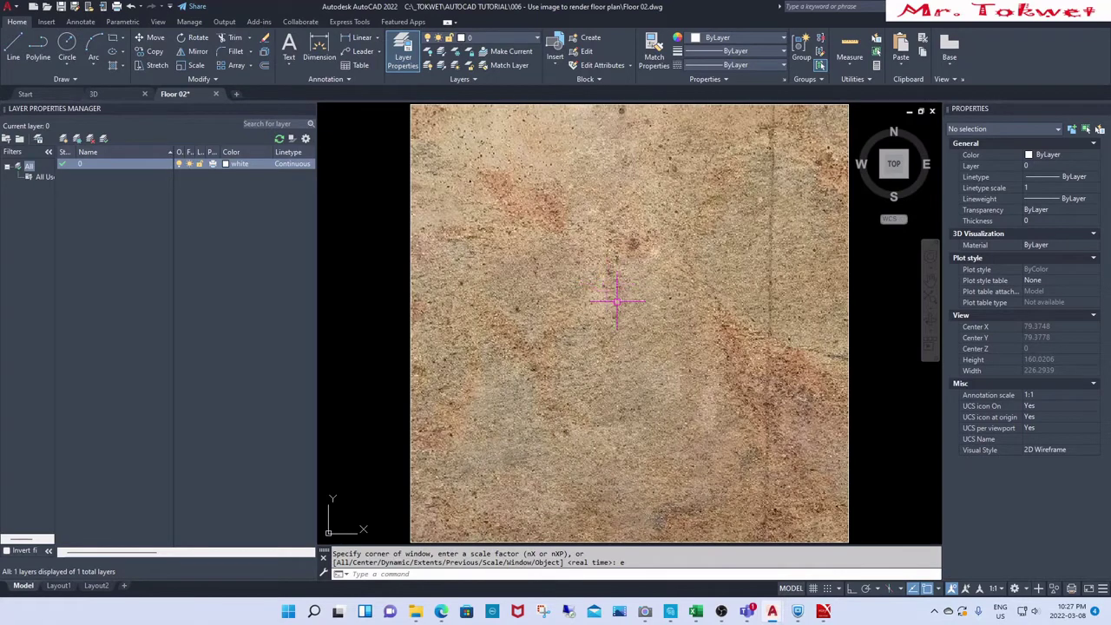
scroll(616, 337, down, 2)
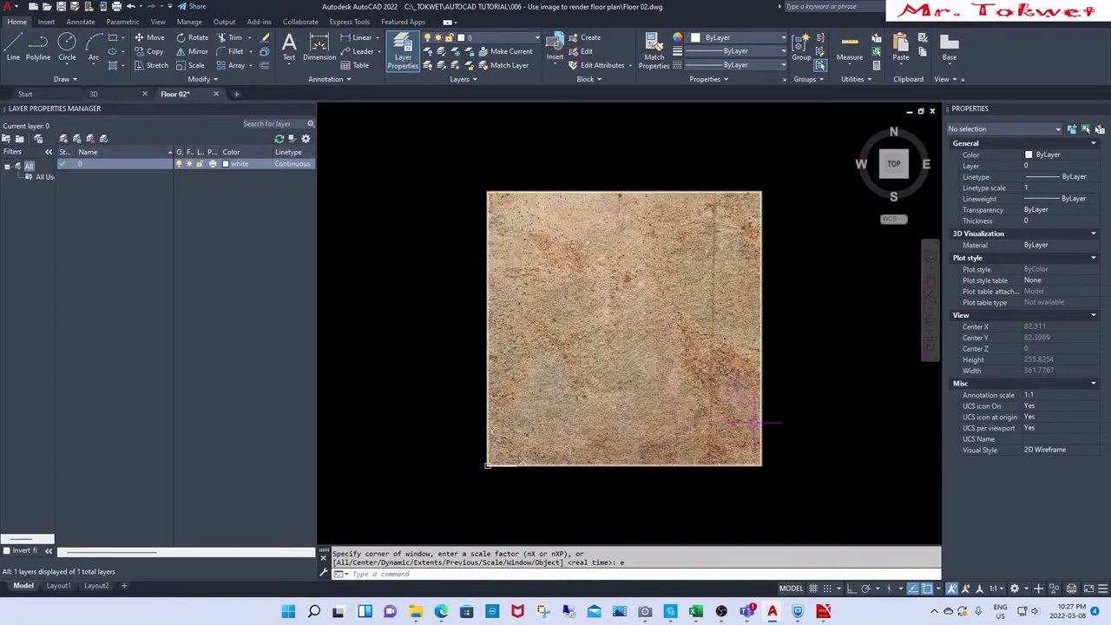
scroll(652, 409, down, 2)
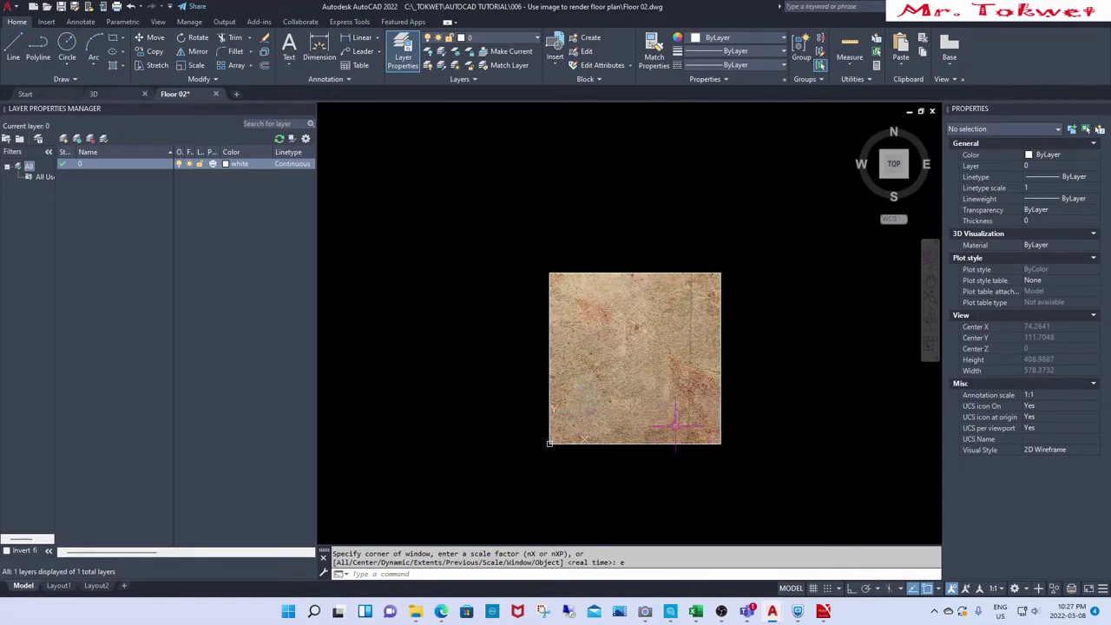
scroll(650, 430, down, 2)
scroll(668, 434, up, 4)
scroll(599, 447, down, 3)
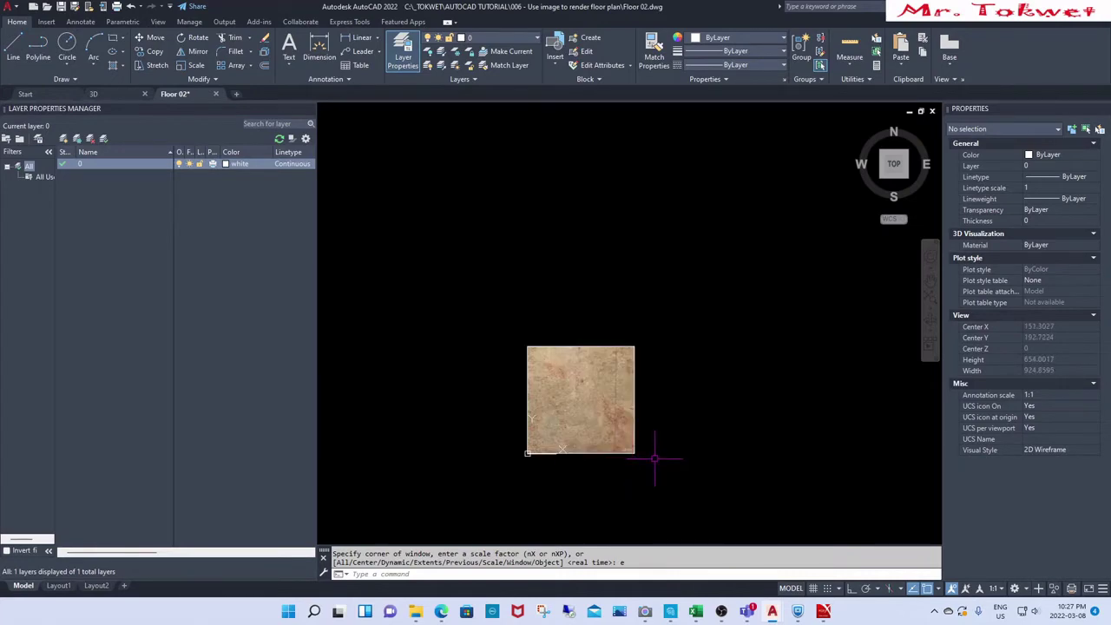
Step: Create a red layer named Tile and set it as the current layer
click(63, 138)
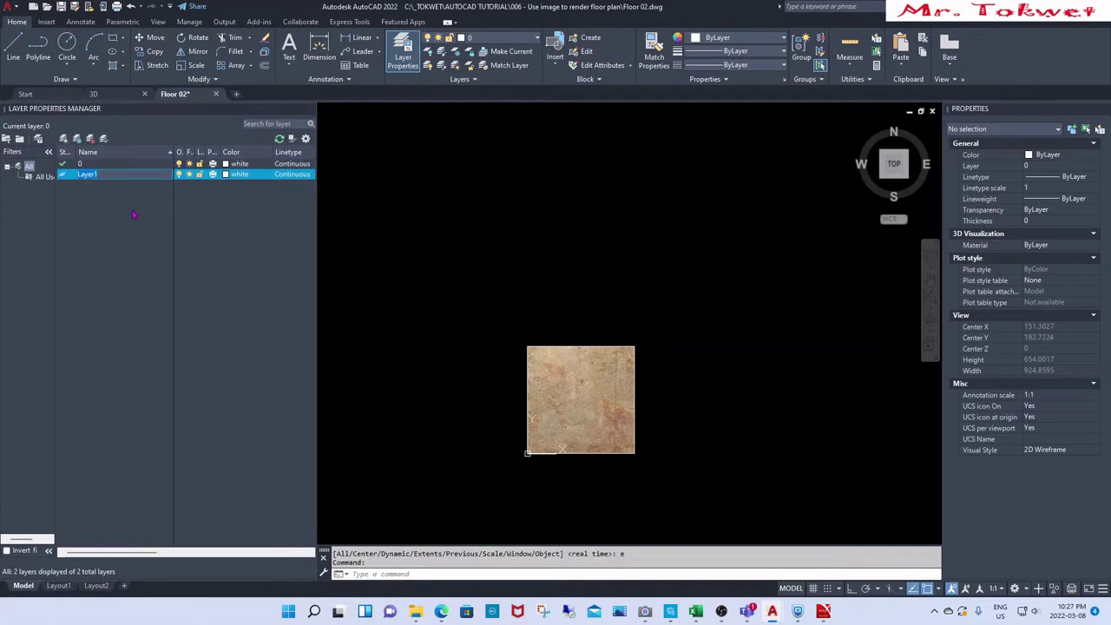
text(Tile)
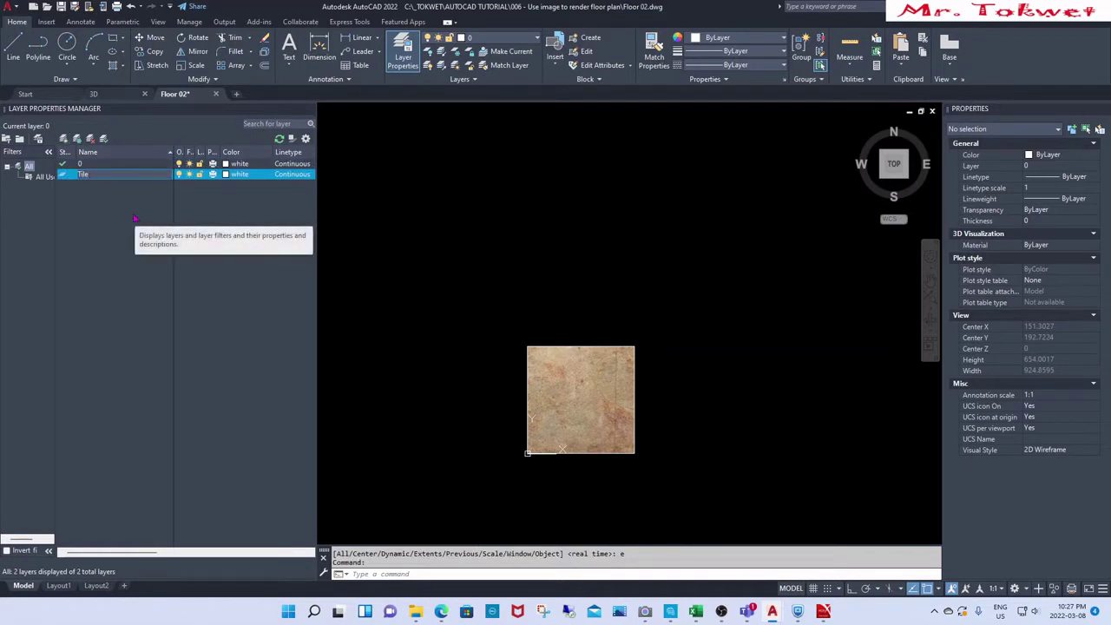
click(228, 175)
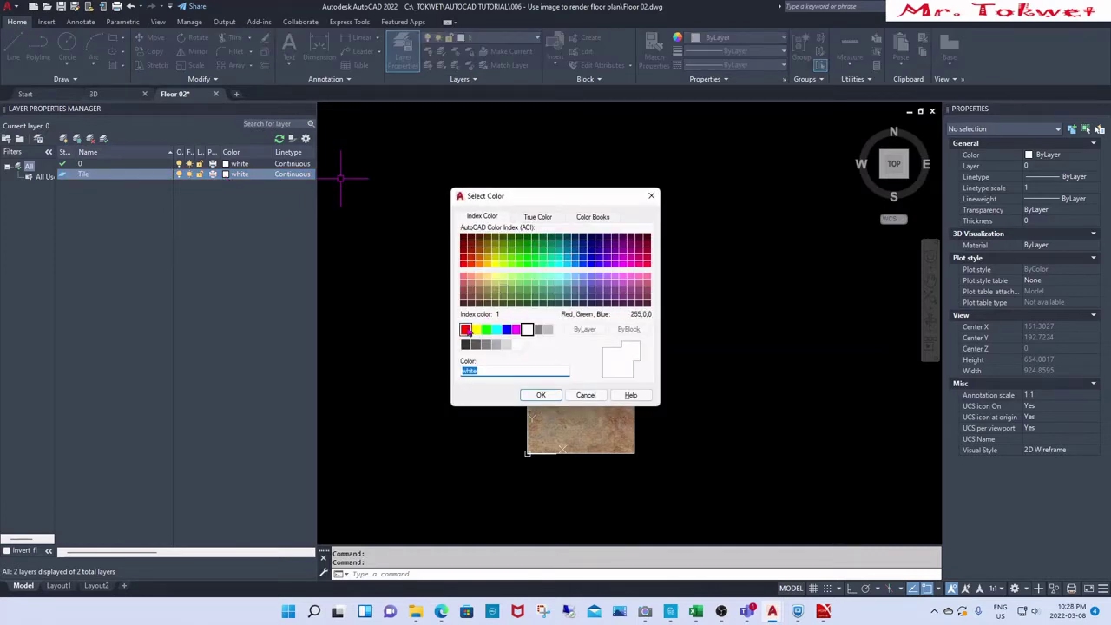
click(465, 329)
click(539, 395)
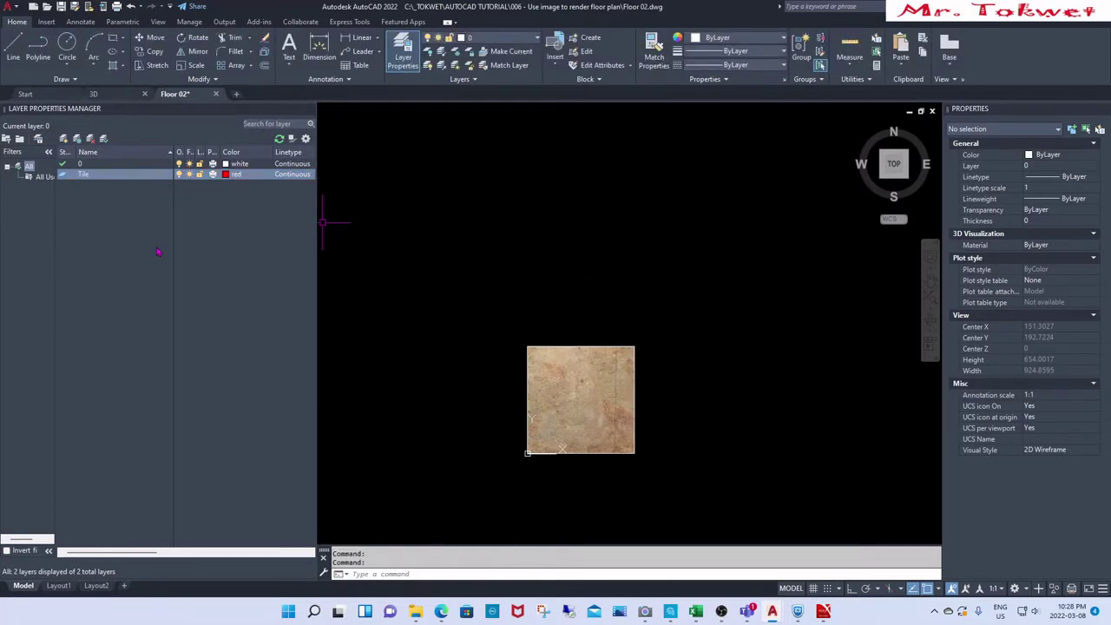
double_click(84, 175)
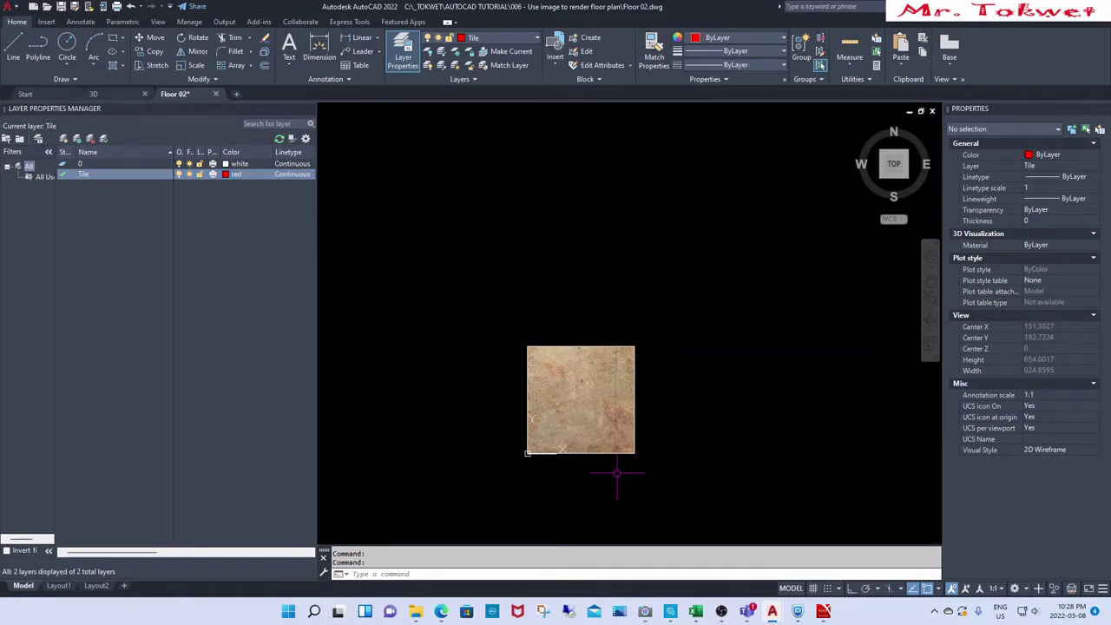
Step: Draw a vertical and a horizontal line from the tile's bottom-left corner
text(L)
key(Return)
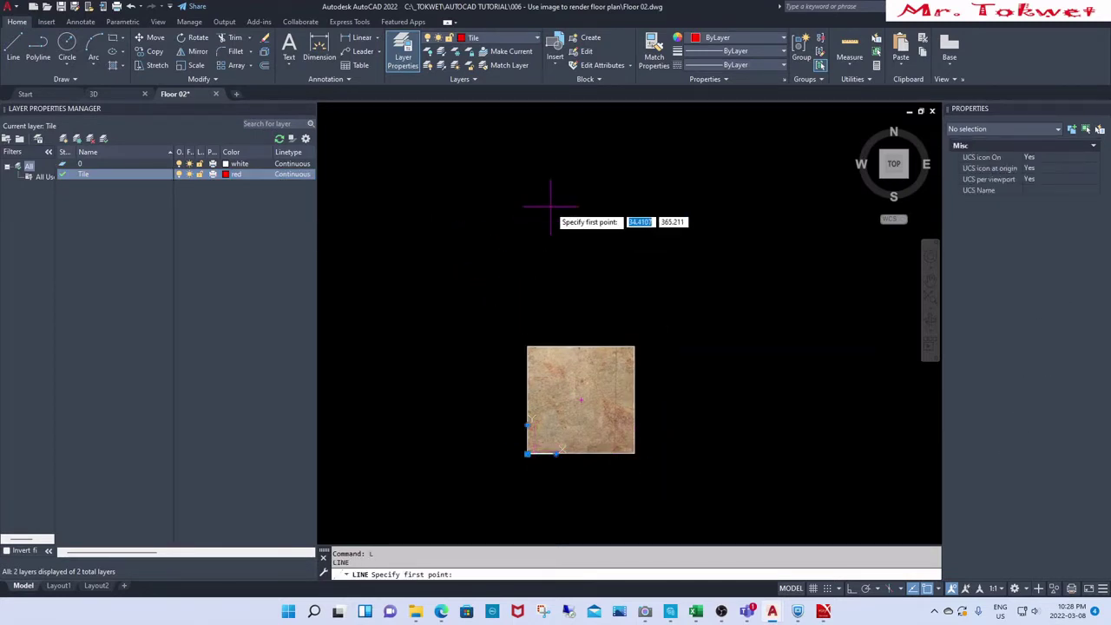
key(Escape)
key(Escape)
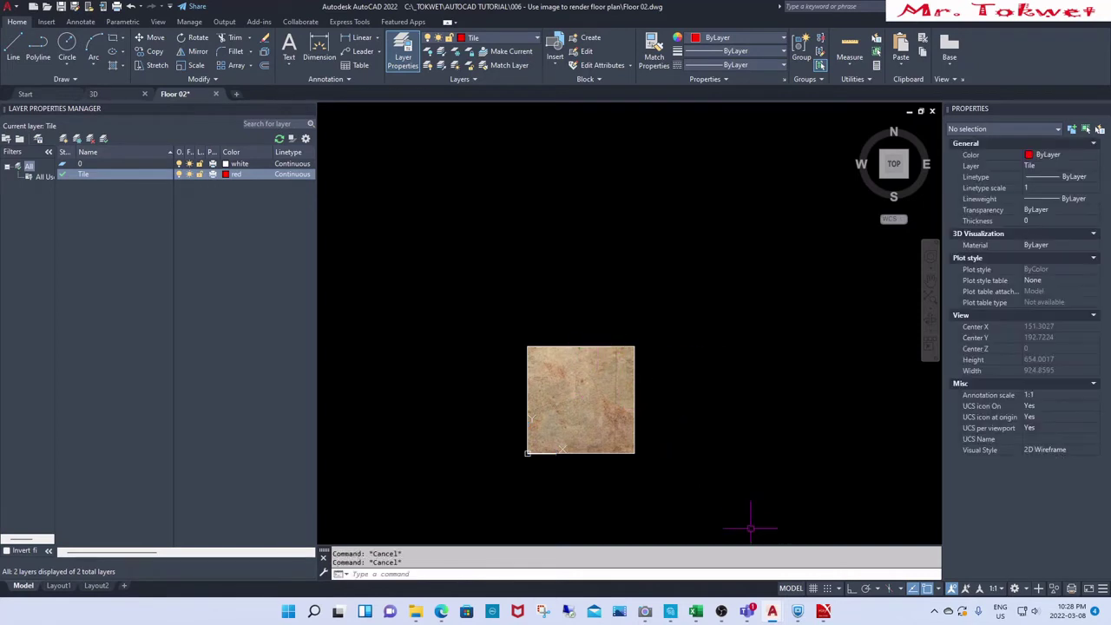
text(l)
key(Return)
click(527, 452)
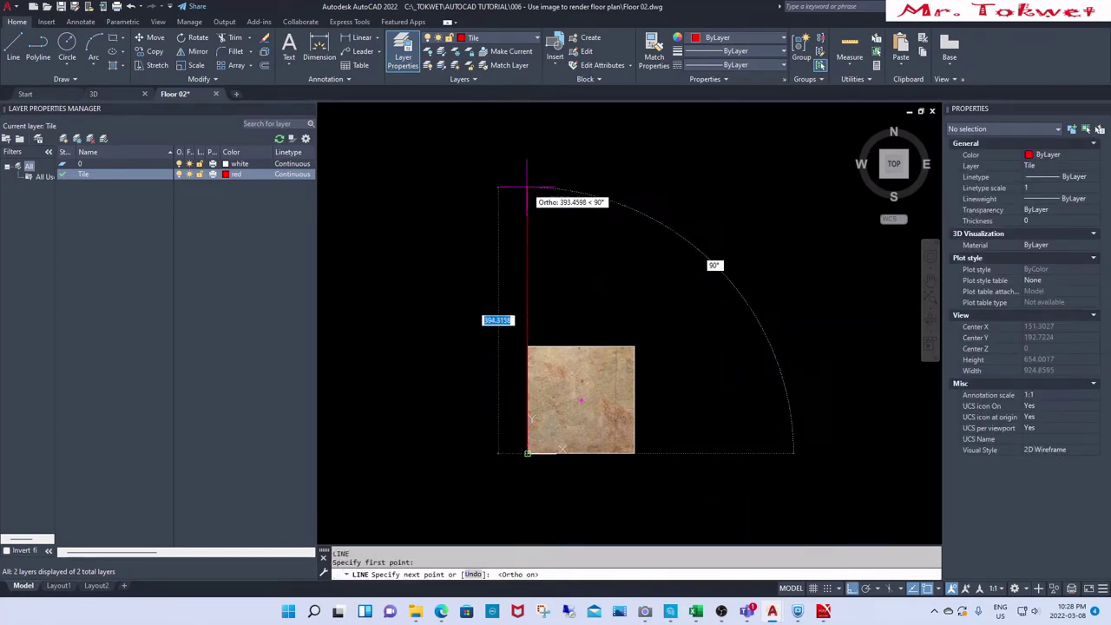
key(F8)
click(527, 184)
key(Return)
key(Return)
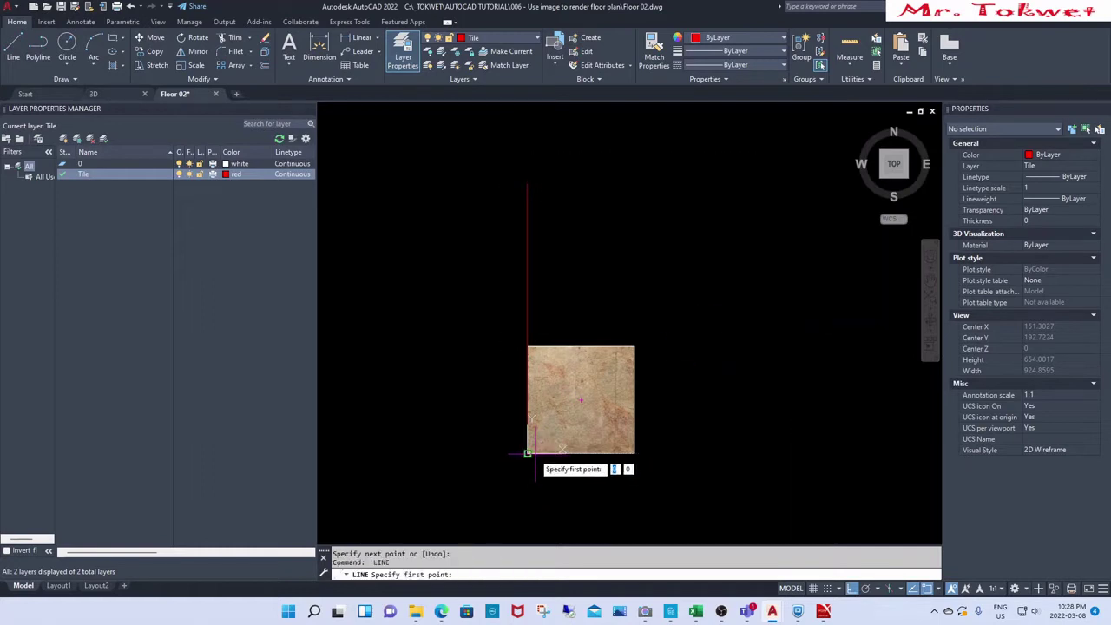
click(526, 452)
click(865, 458)
Step: Offset the bottom line 600 upward and the left line 600 to the right
key(Return)
scroll(647, 470, down, 4)
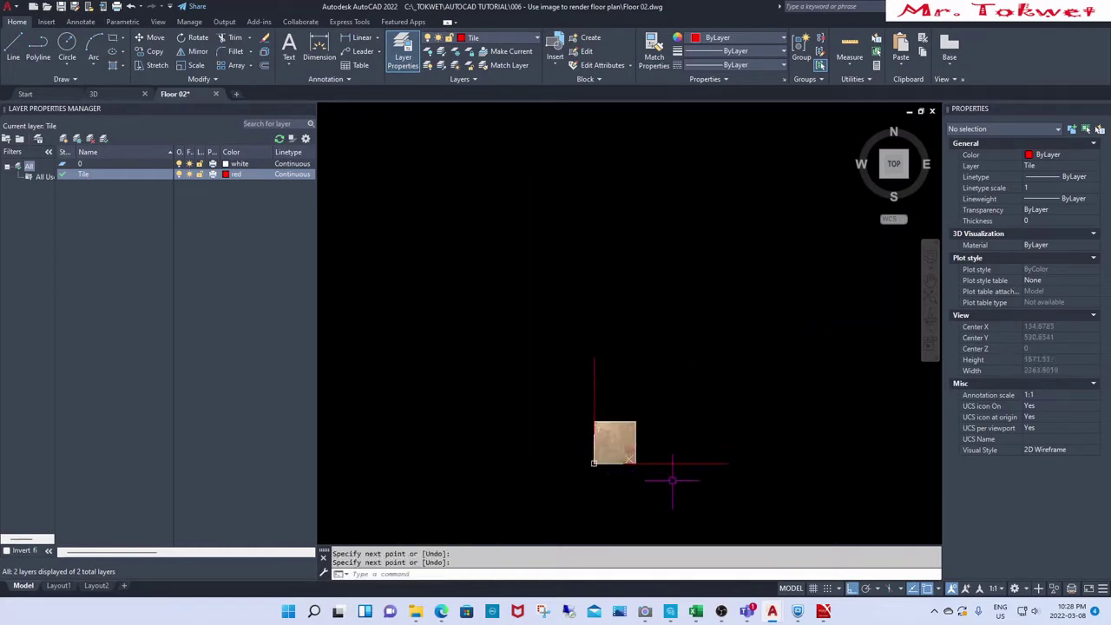
text(o)
key(Return)
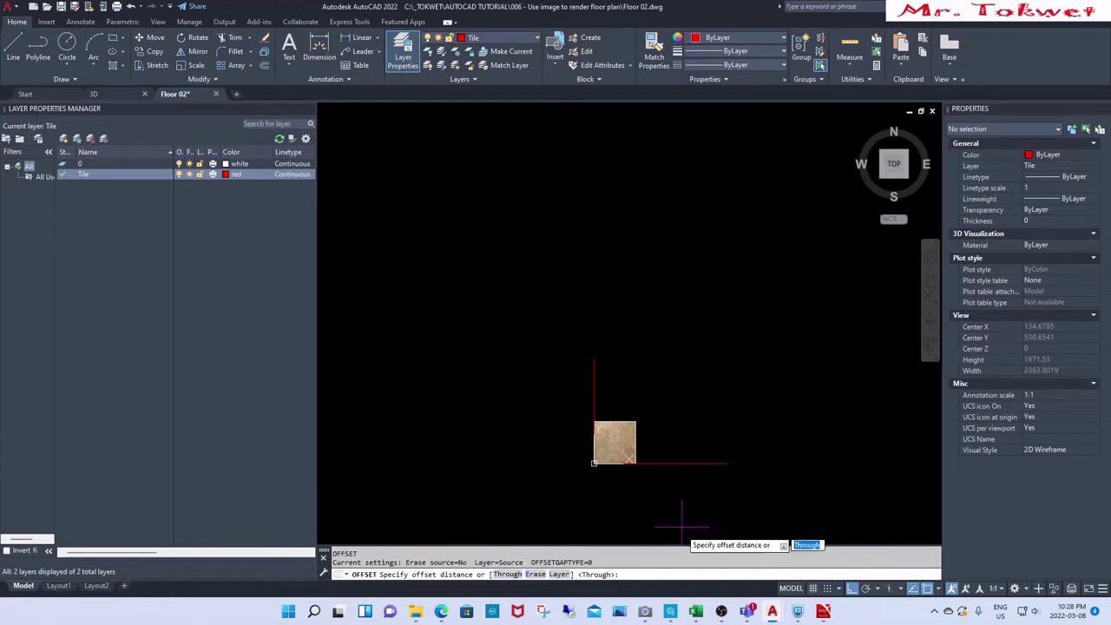
text(6)
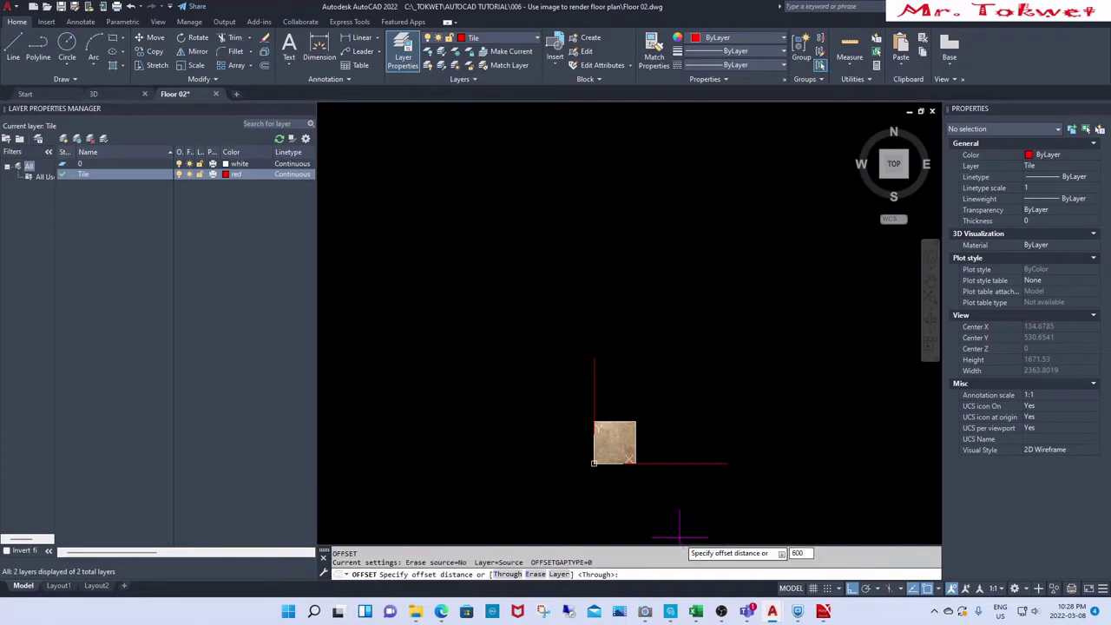
text(00)
key(Return)
click(694, 463)
click(604, 397)
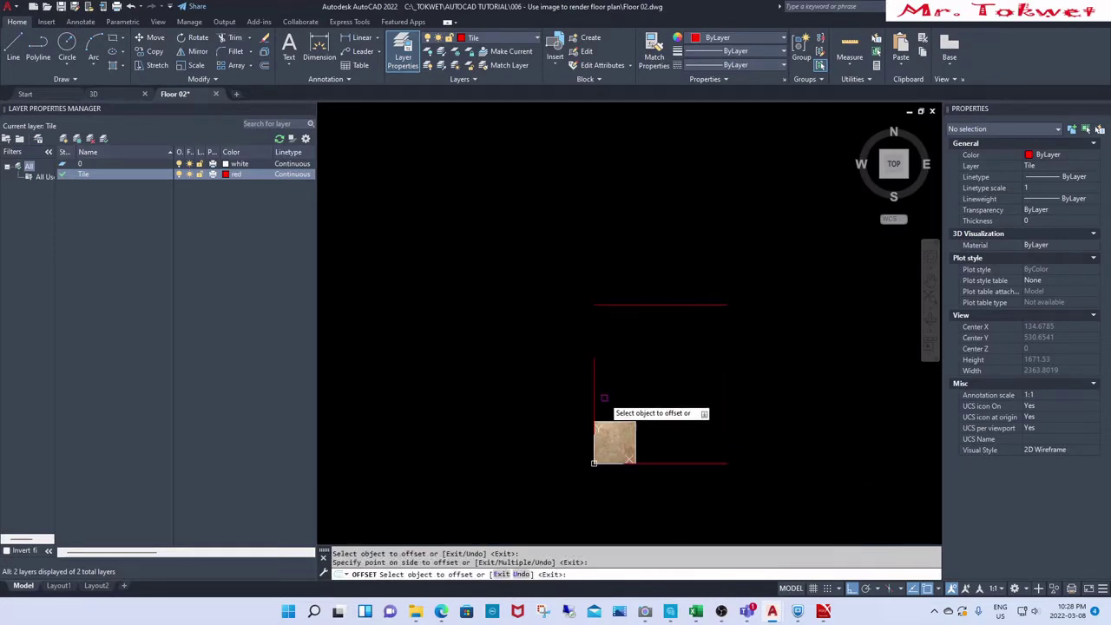
click(593, 408)
click(702, 390)
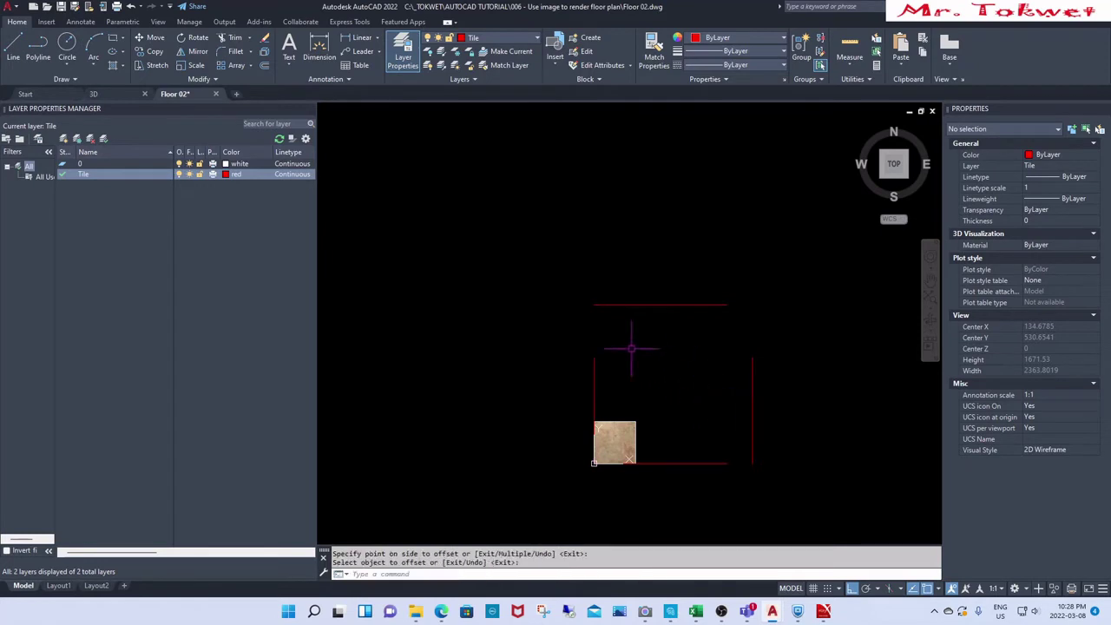
key(Escape)
Step: Fillet the top-left, top-right and bottom-right corners to close the red square
text(f)
key(Return)
click(632, 304)
click(594, 368)
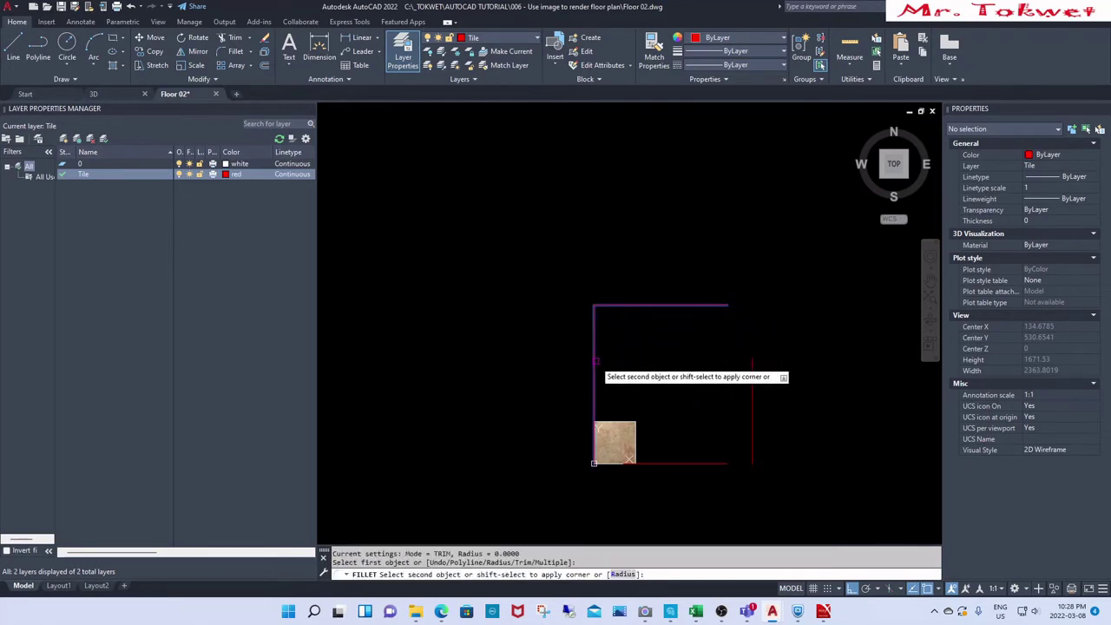
key(Return)
click(727, 306)
click(751, 370)
key(Return)
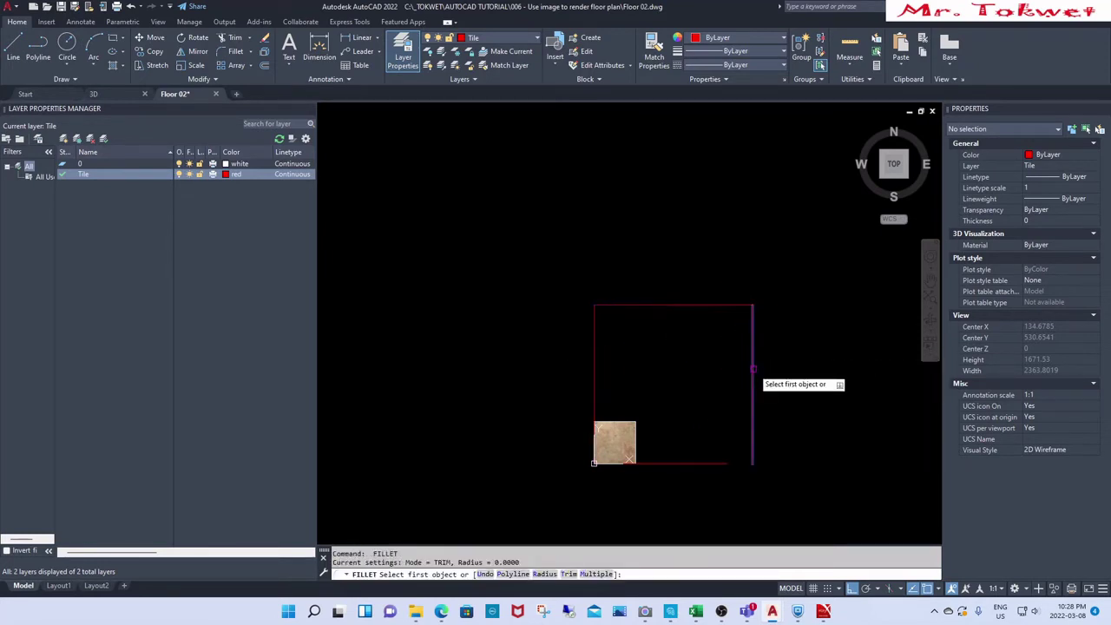
click(752, 421)
click(711, 462)
key(Escape)
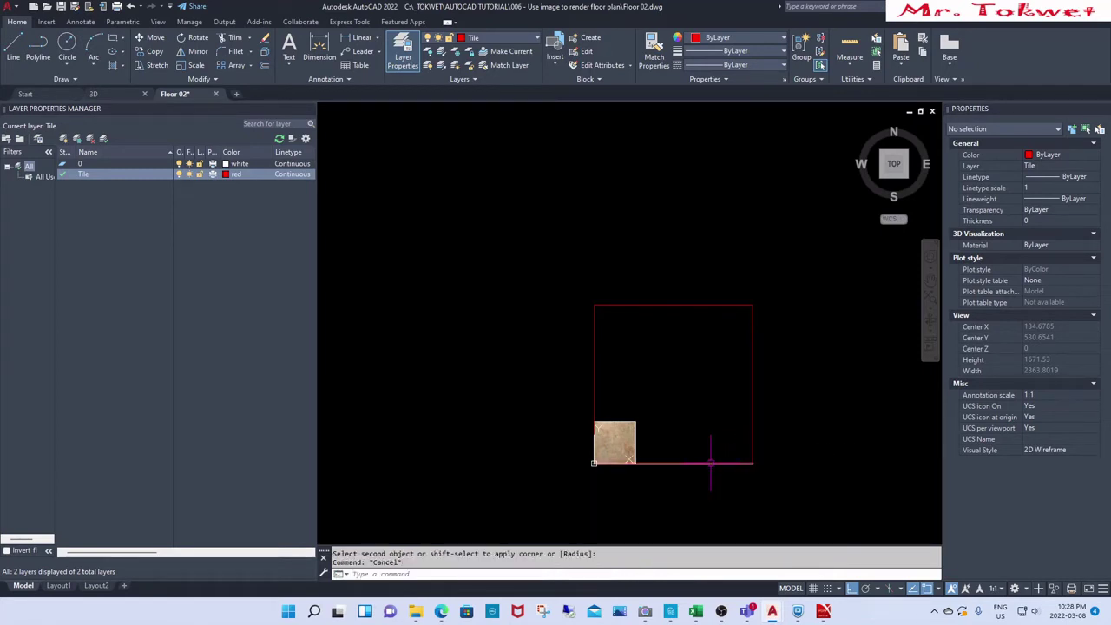
key(Escape)
middle_drag(696, 472, 642, 459)
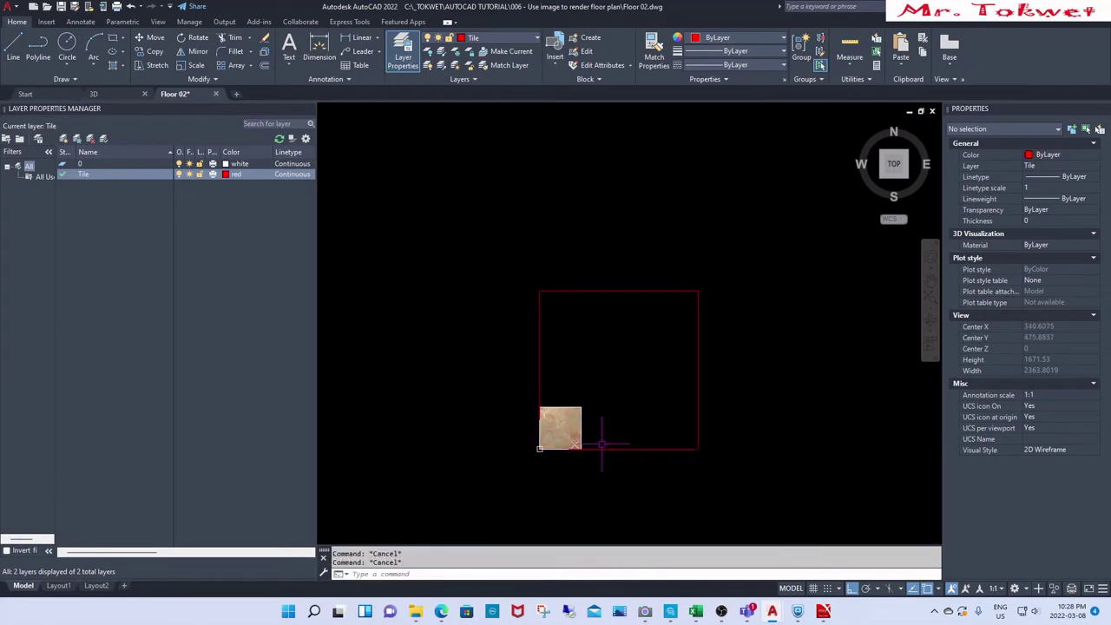
scroll(568, 429, up, 2)
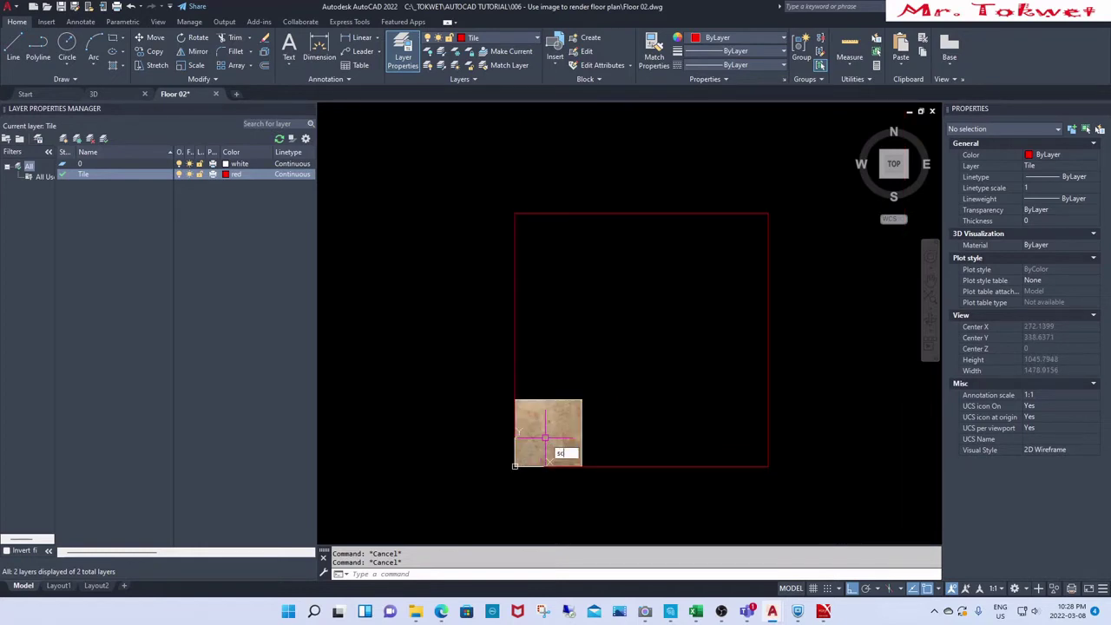
Step: Scale the tile image by reference from its bottom edge to the red square's corner
key(Return)
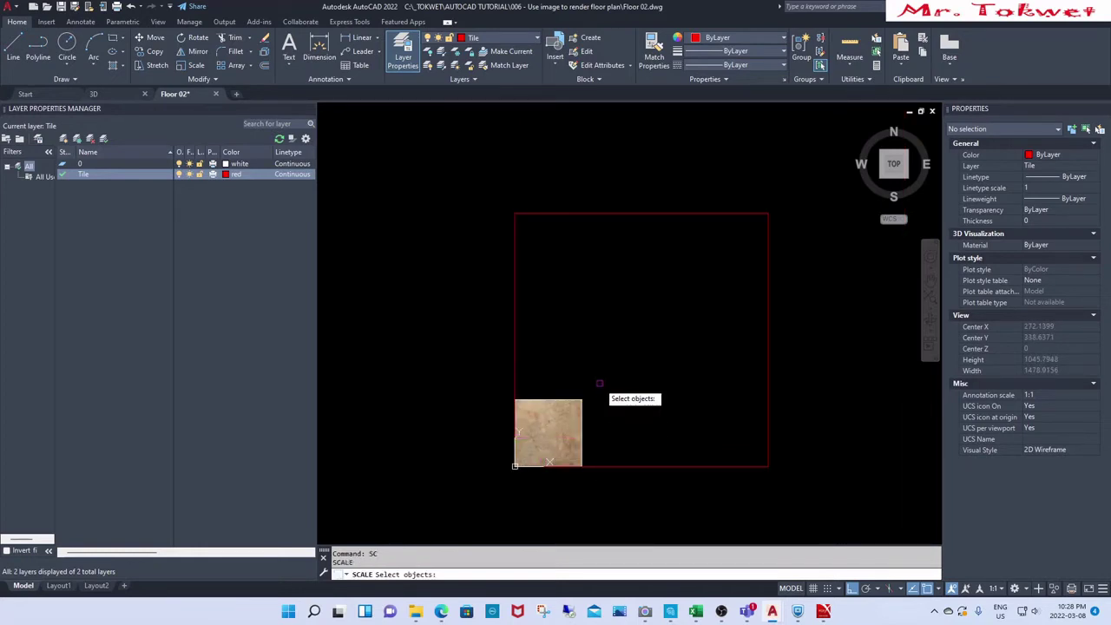
drag(651, 380, 514, 469)
key(Return)
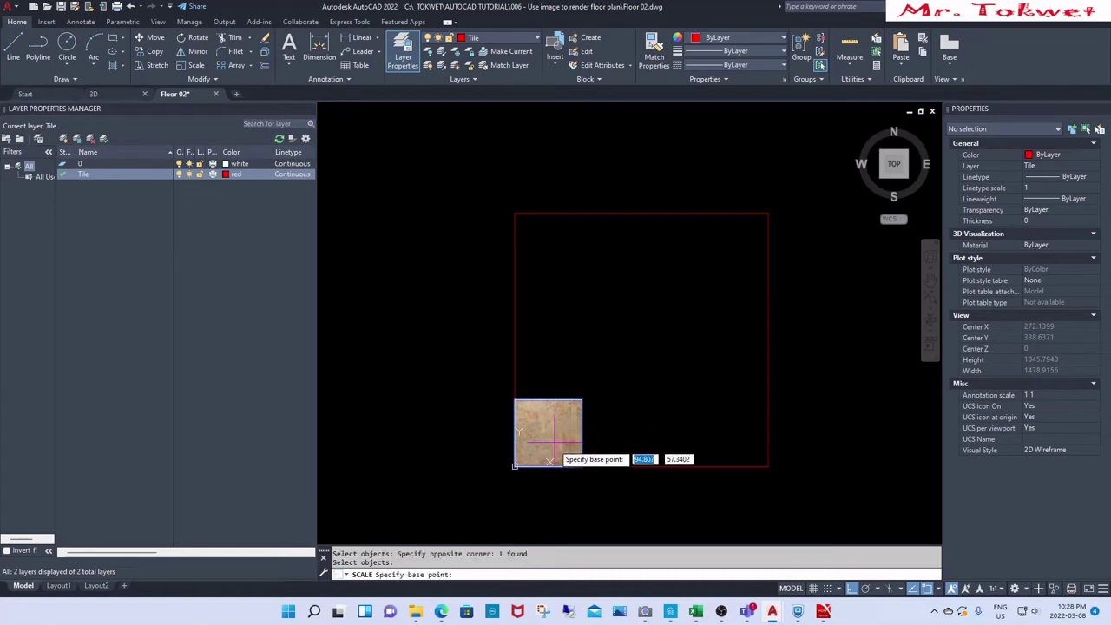
click(514, 466)
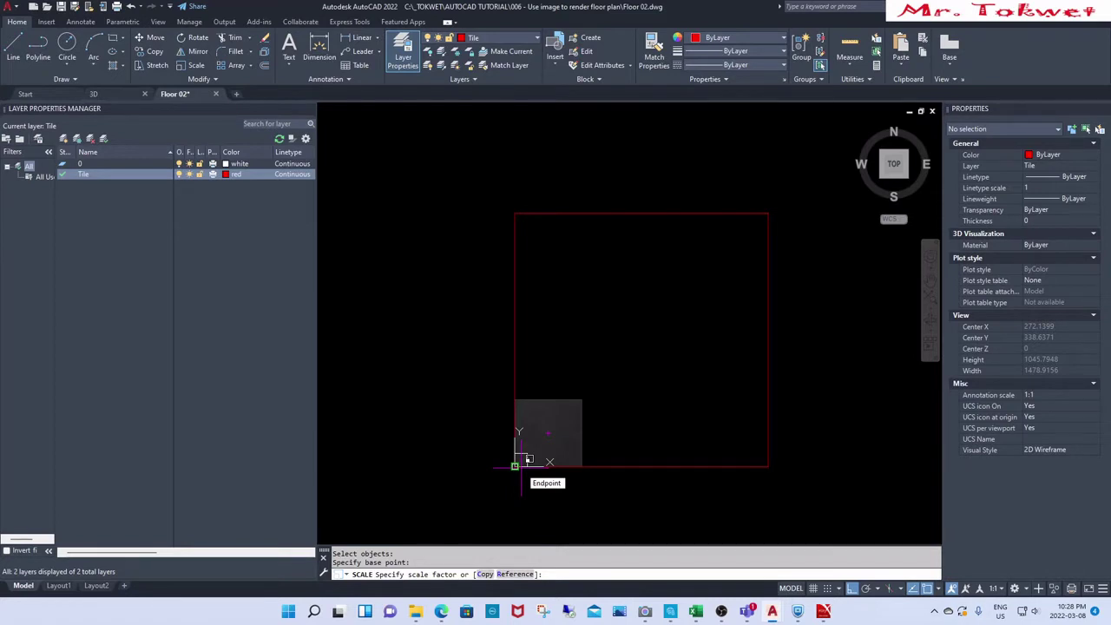
text(r)
key(Return)
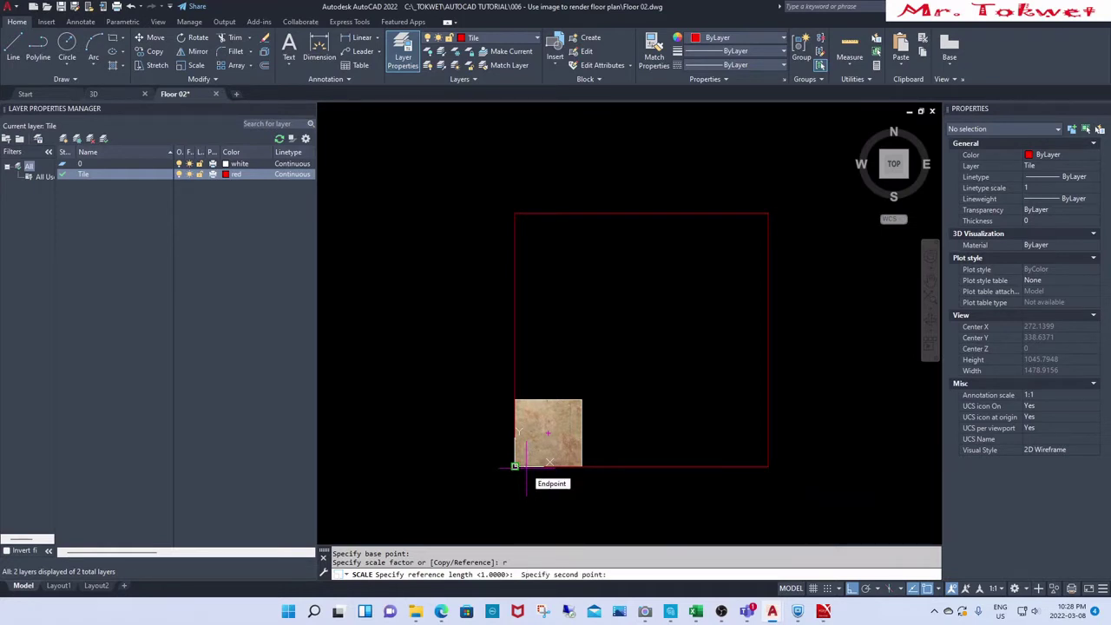
click(514, 466)
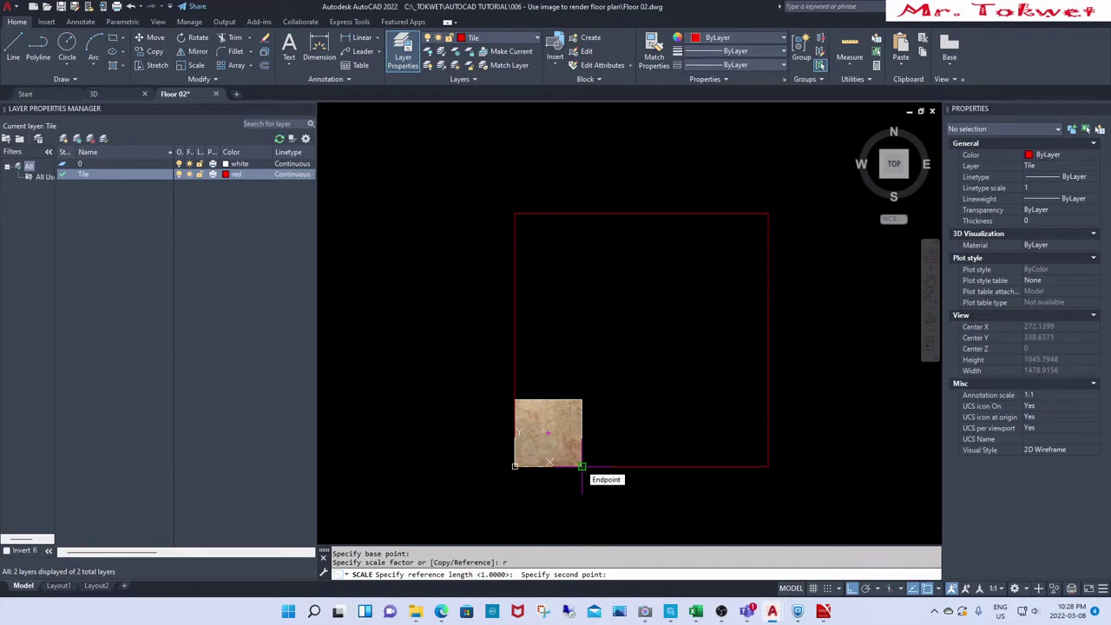
click(581, 466)
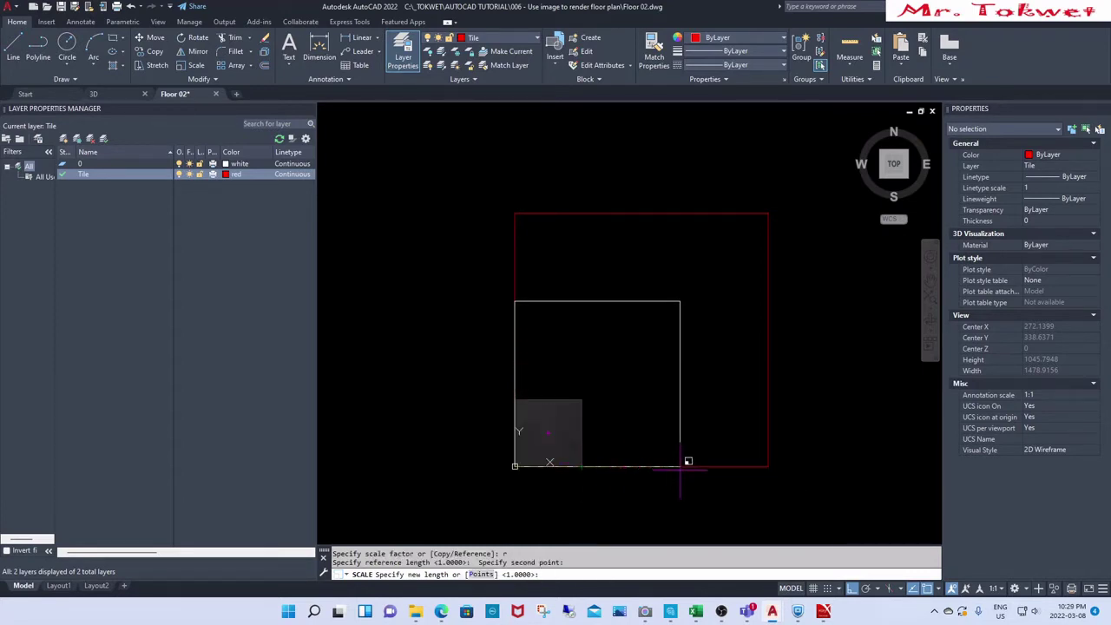
click(745, 466)
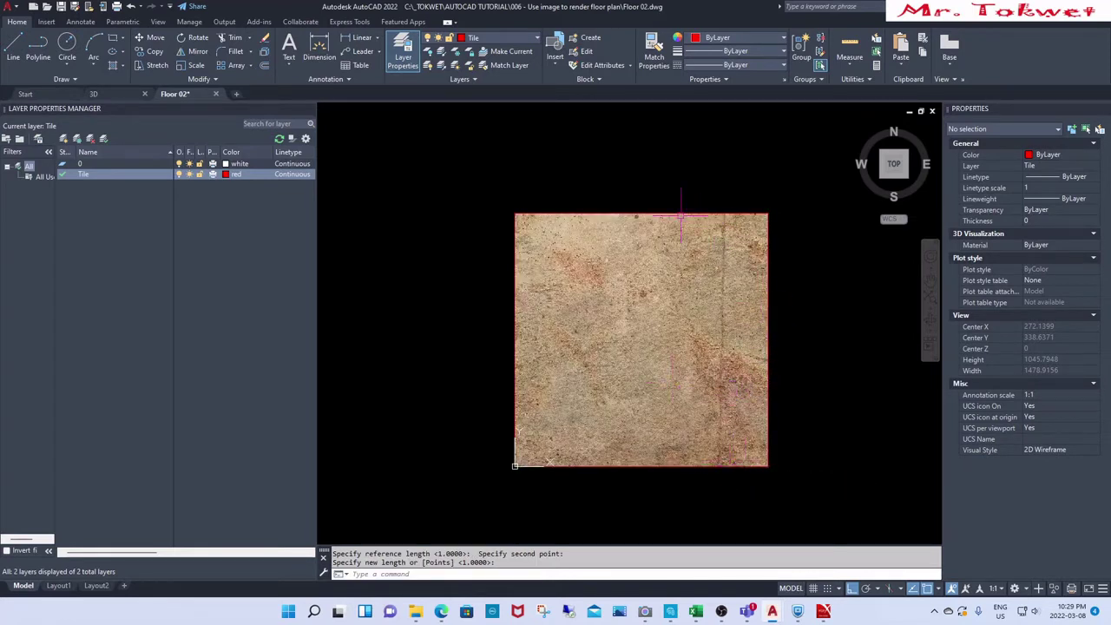
Step: Close the Floor 02 drawing with the CLOSE command
scroll(611, 425, down, 2)
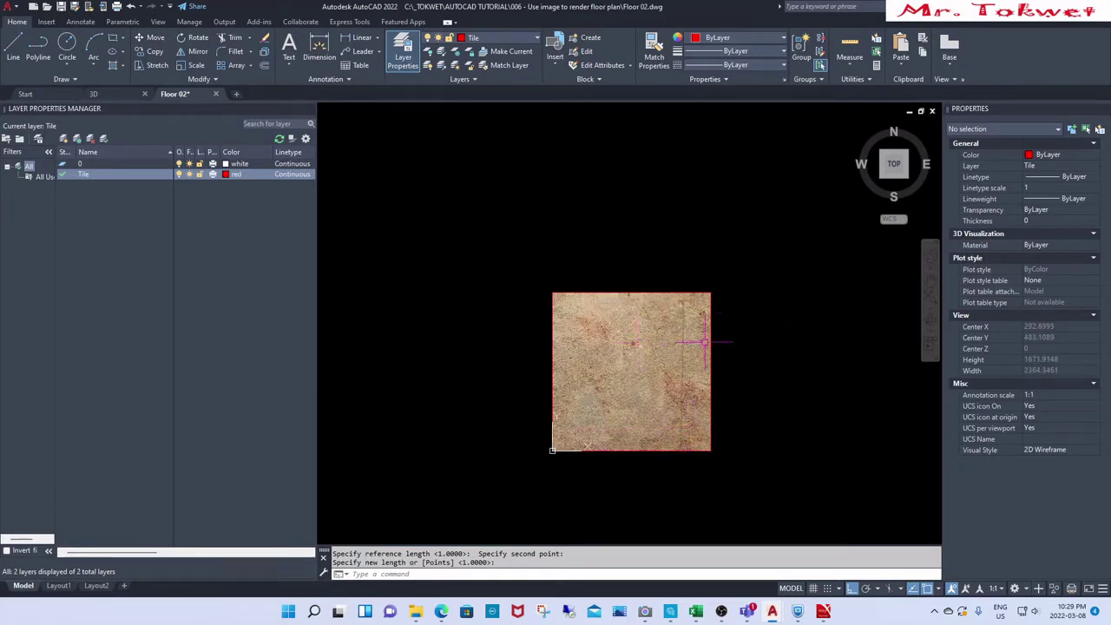
text(9)
text(close)
key(Return)
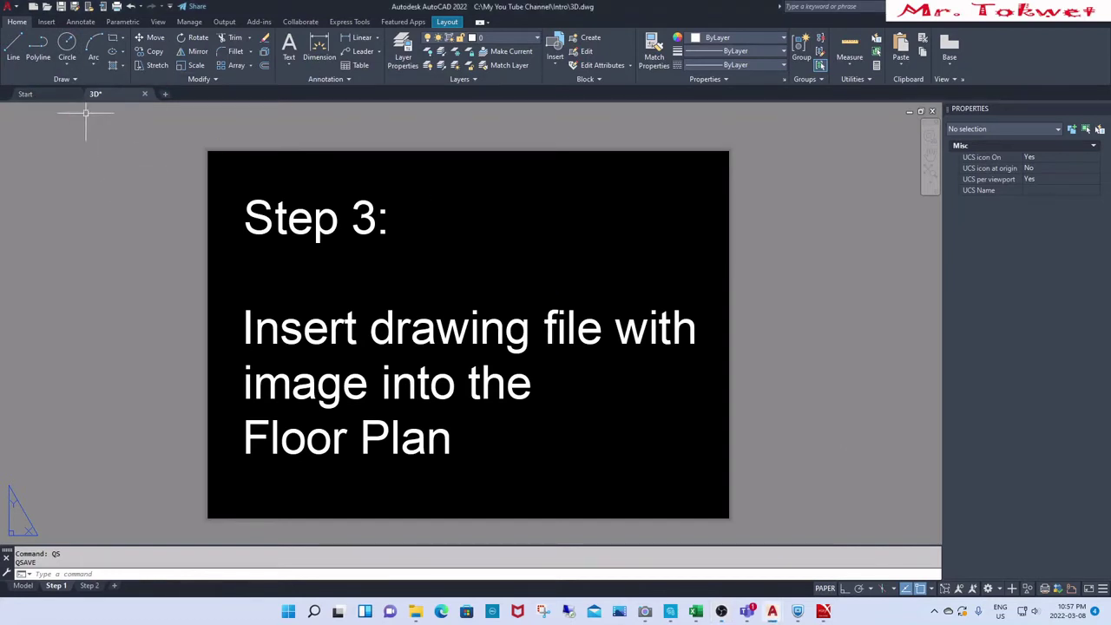
Step: Create a new blank drawing from the Start tab
click(42, 97)
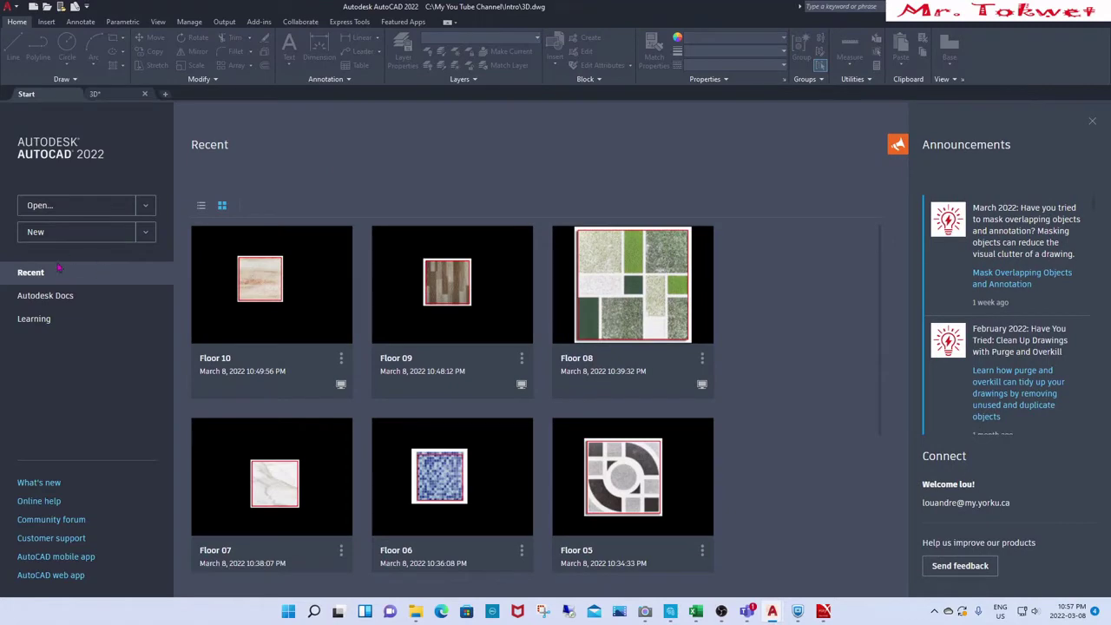
click(39, 232)
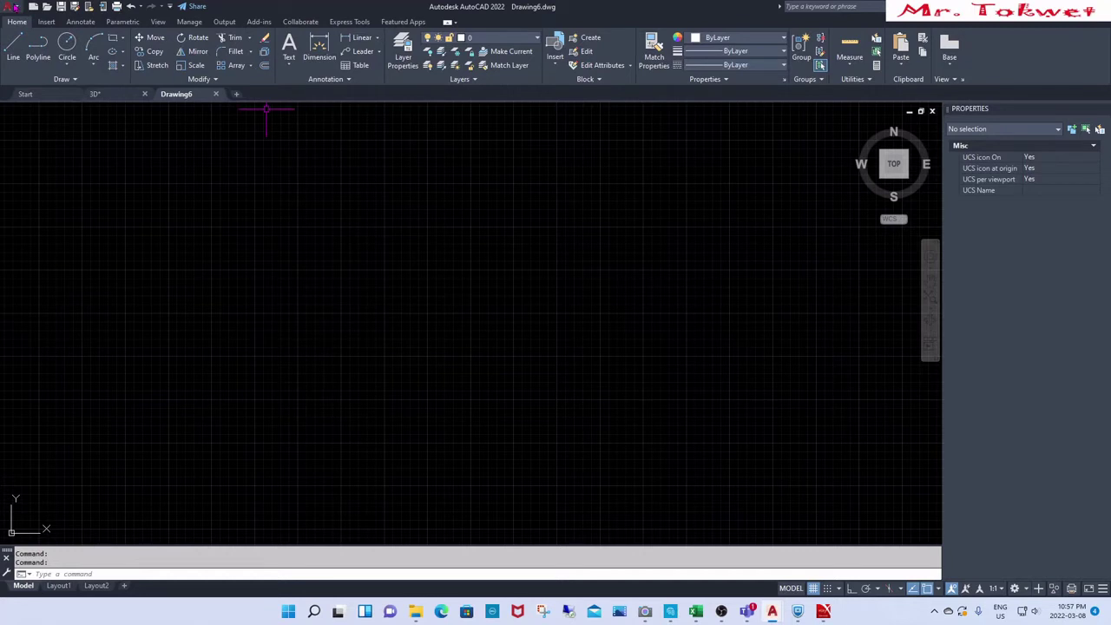
click(8, 7)
key(Escape)
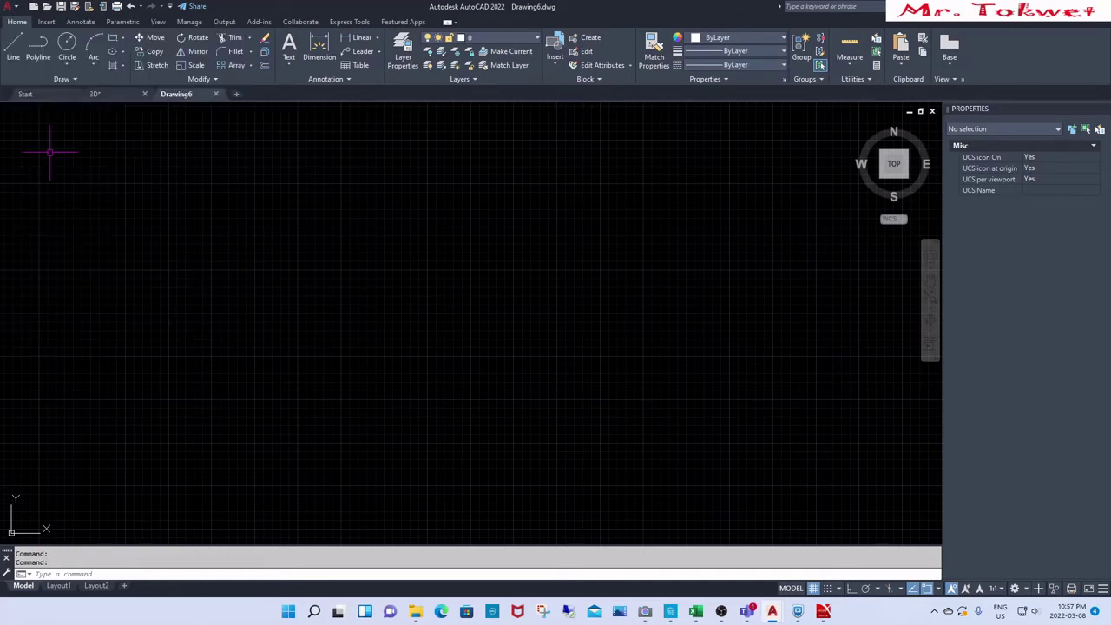
Step: Save As into C:\_TOKWET\AUTOCAD TUTORIAL\006 - Use image to render floor plan
key(ctrl+shift+s)
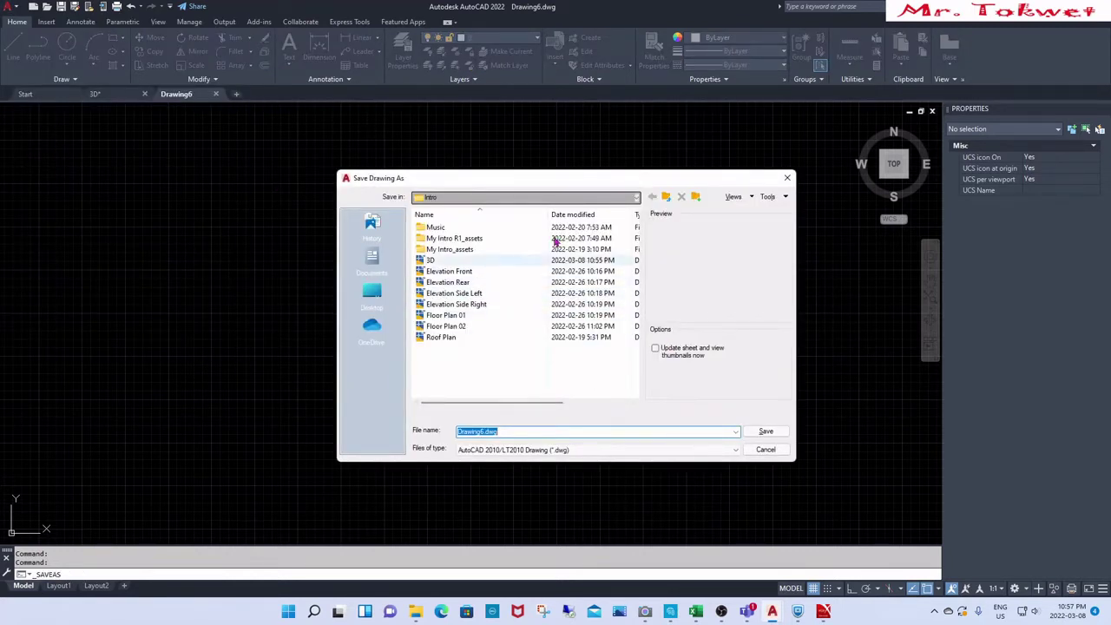
click(520, 197)
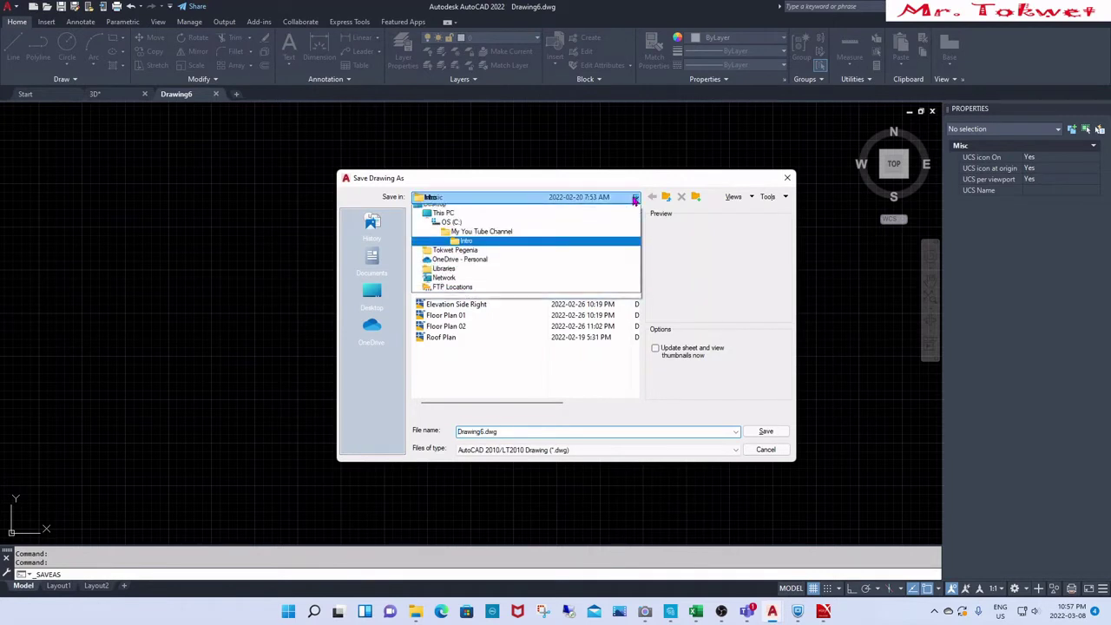
click(463, 228)
double_click(449, 266)
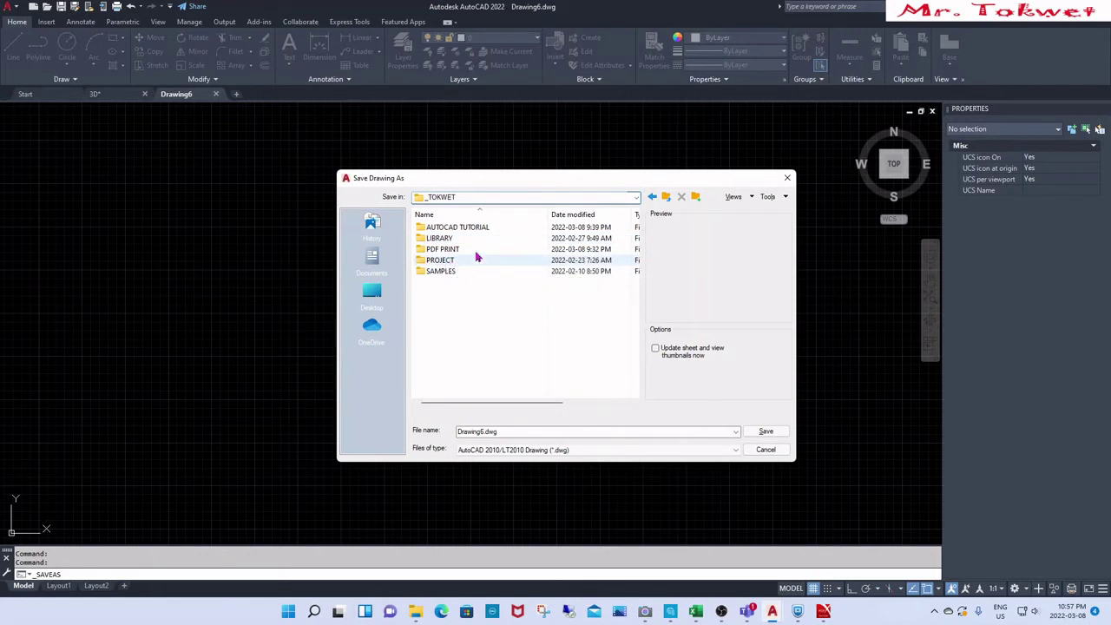
double_click(459, 227)
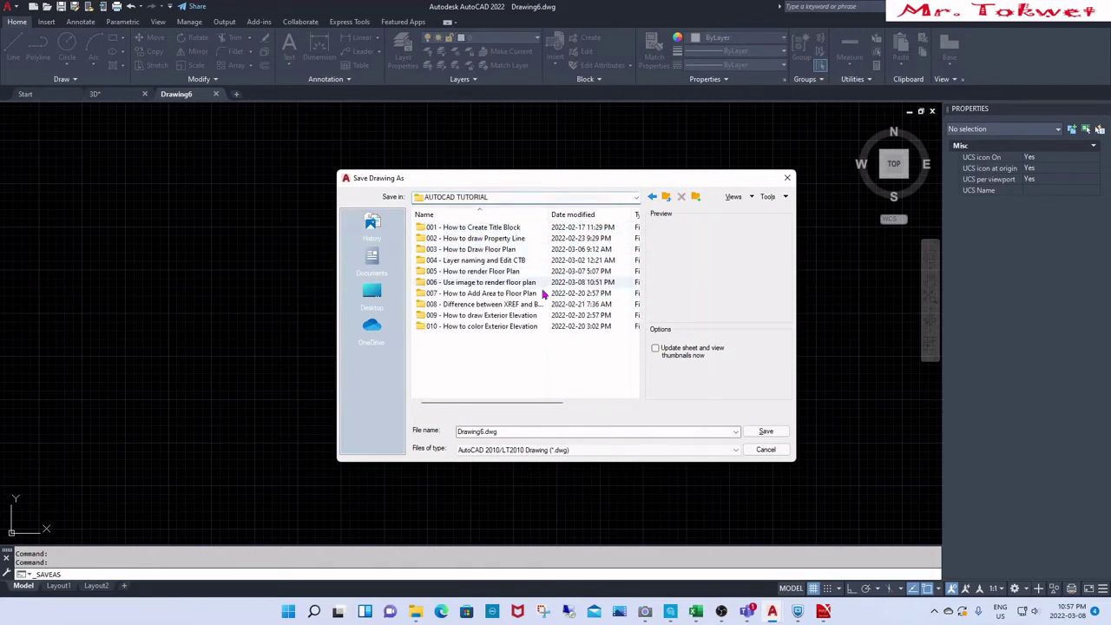
click(473, 283)
double_click(473, 285)
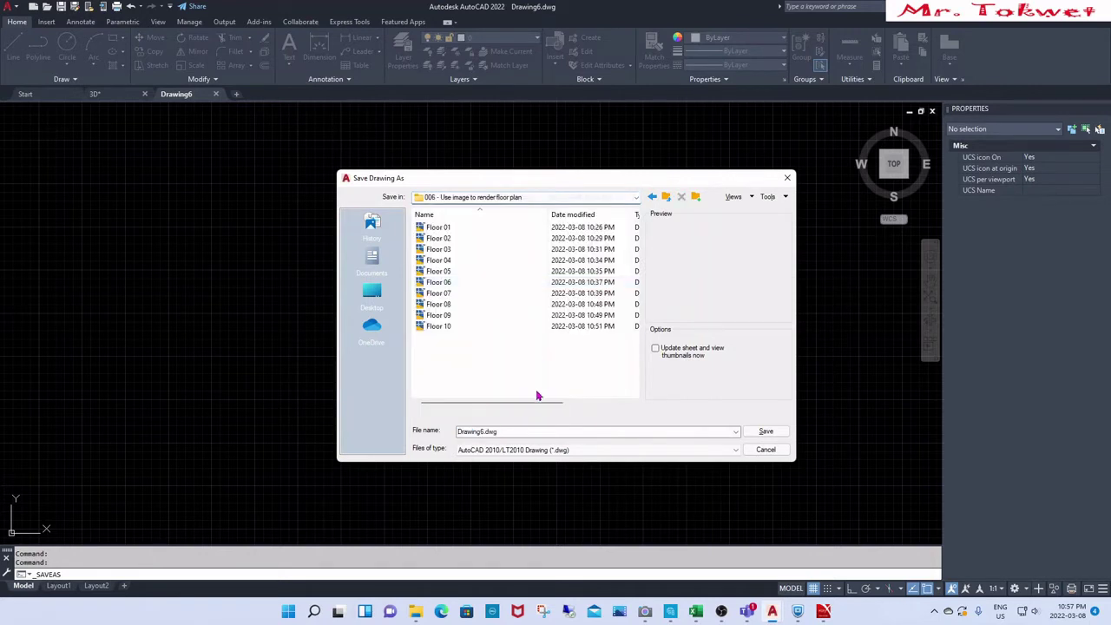
double_click(496, 431)
Step: Name the file FIRST FLOOR PLAN and save it
double_click(481, 431)
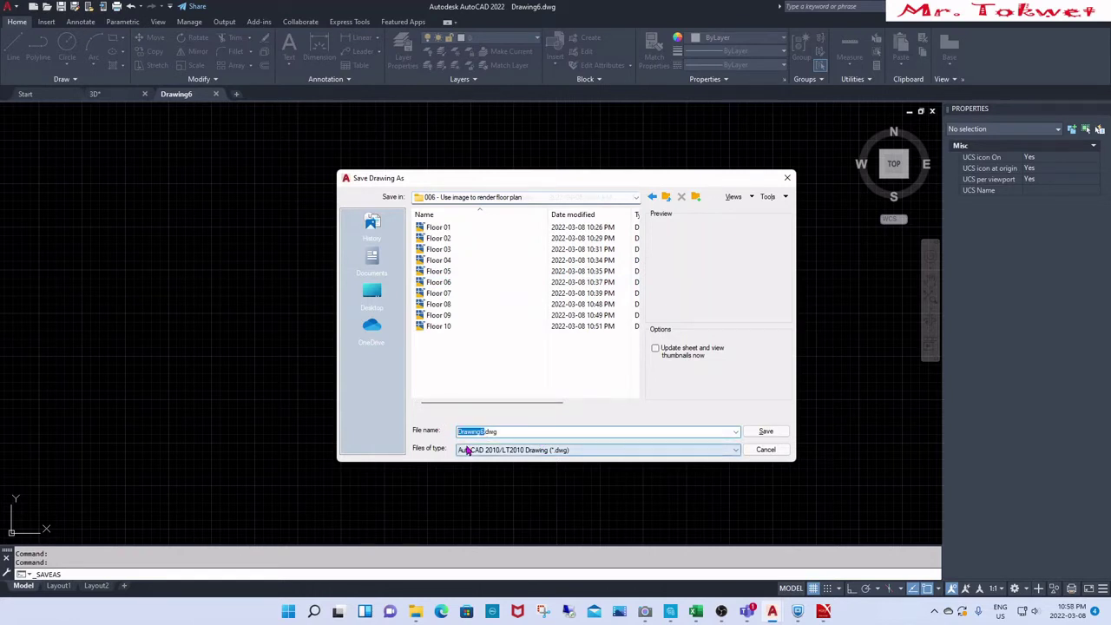
text(F)
text(loo)
text(r)
text( Plann)
key(BackSpace)
key(BackSpace)
text(n)
key(BackSpace)
key(BackSpace)
key(BackSpace)
key(BackSpace)
key(BackSpace)
key(BackSpace)
key(BackSpace)
key(BackSpace)
key(BackSpace)
key(BackSpace)
text(F)
text(LOOR)
text( PLAN)
text(1)
text(F)
key(BackSpace)
text(RST)
key(BackSpace)
key(BackSpace)
key(BackSpace)
key(BackSpace)
text(FIRST)
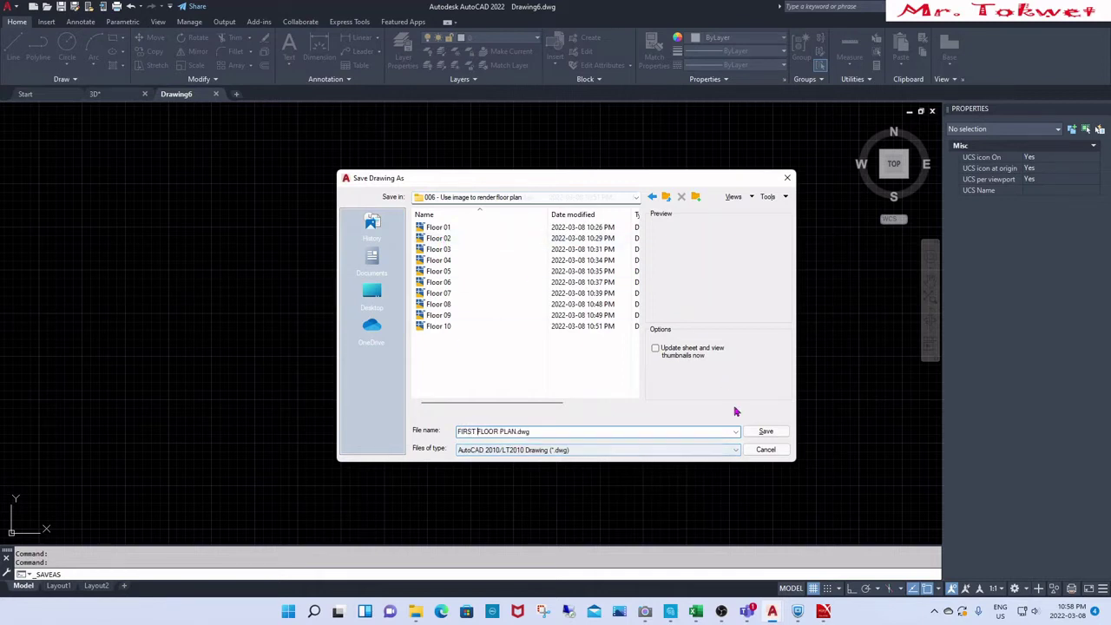
click(765, 430)
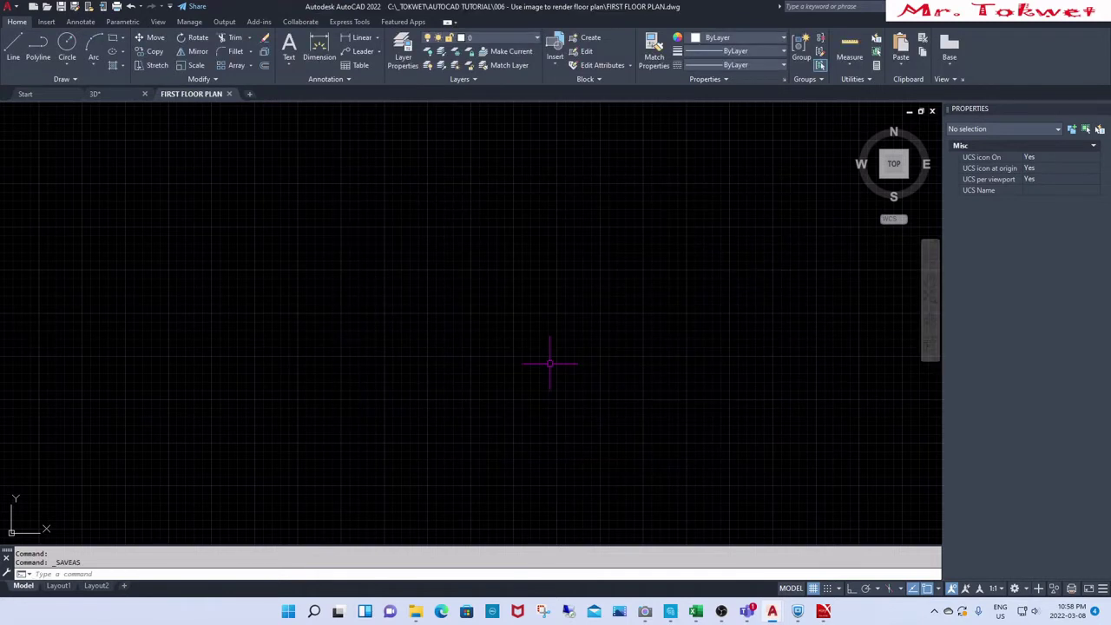
Step: Open External References with XR and choose to attach a DWG
scroll(541, 374, down, 1)
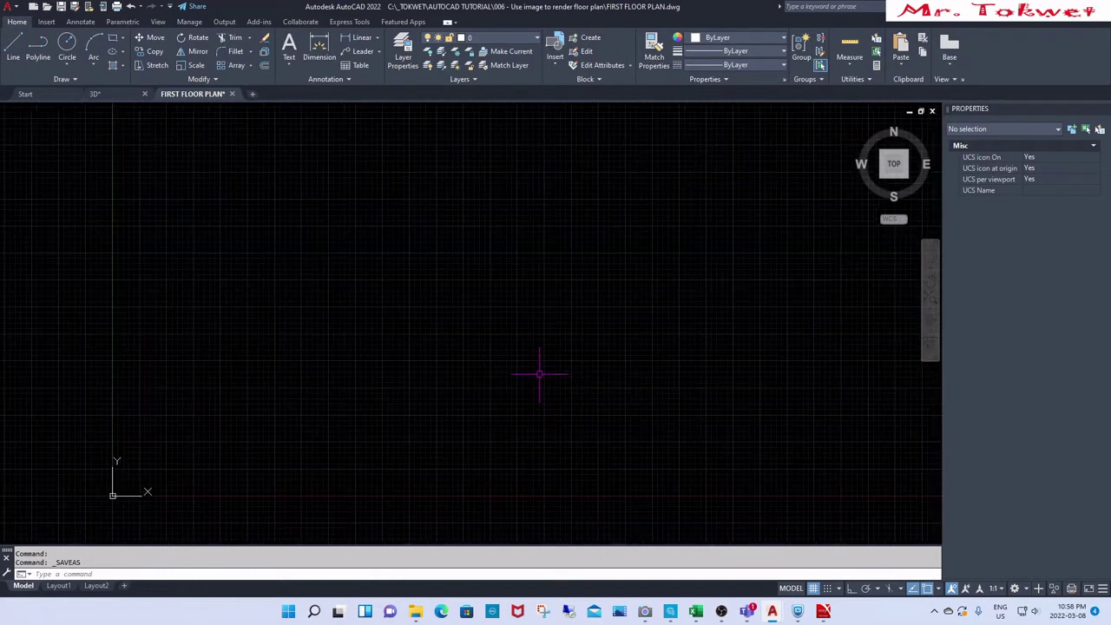
scroll(493, 362, down, 3)
scroll(449, 391, up, 3)
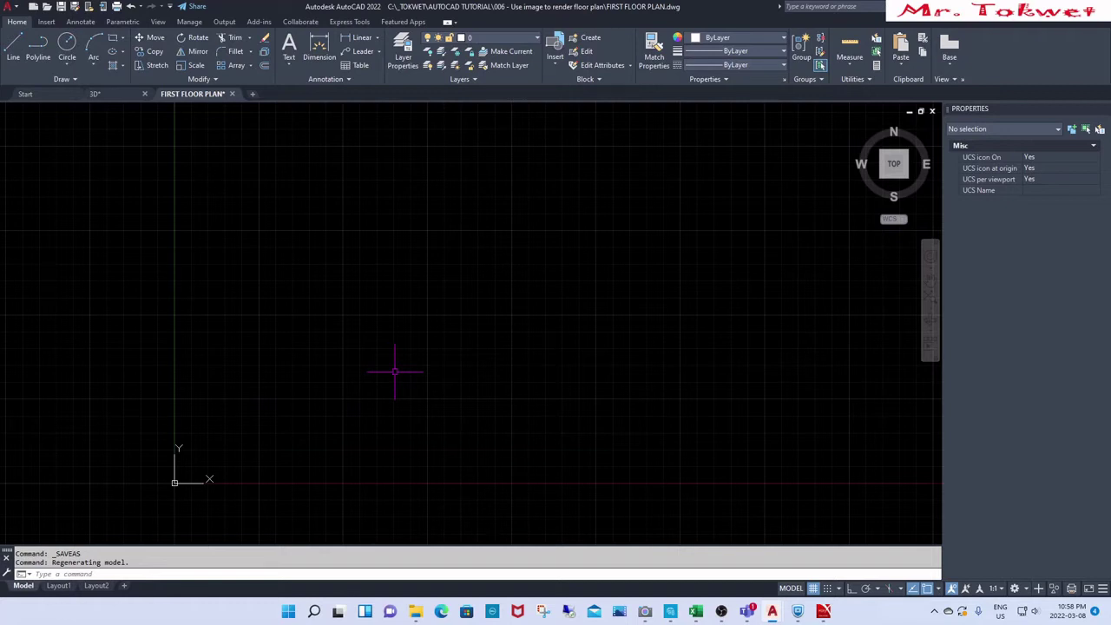
text(XR)
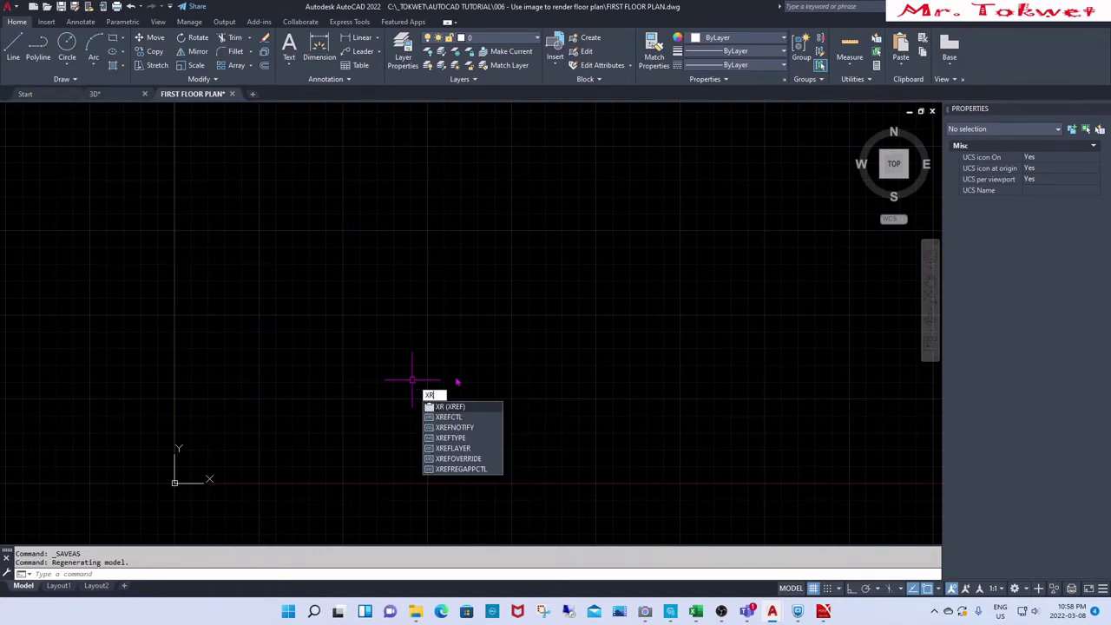
key(Return)
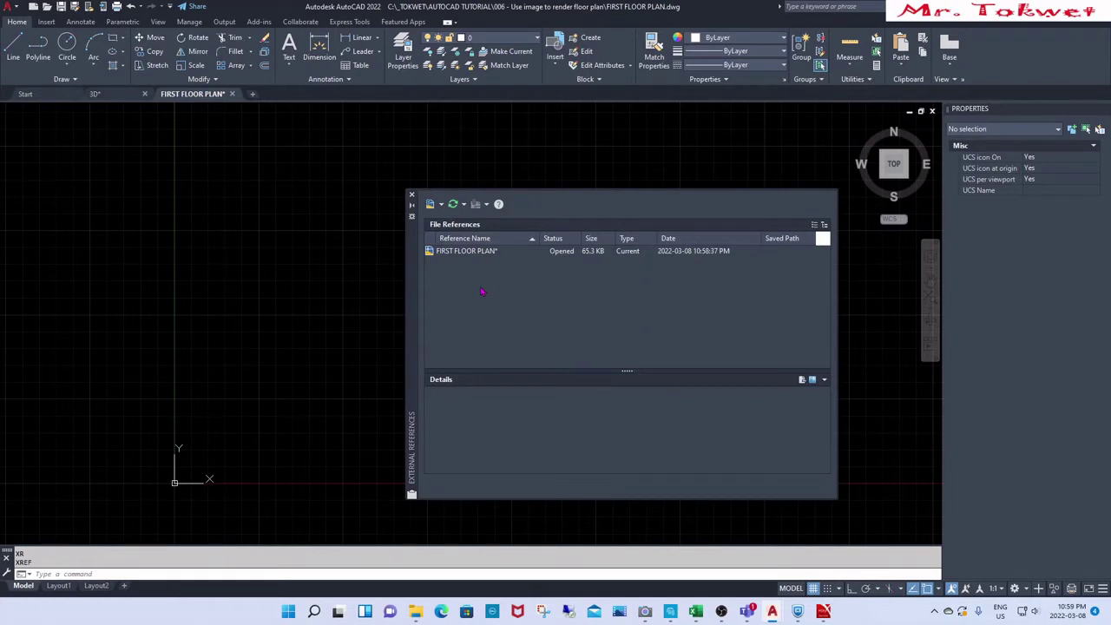
click(440, 204)
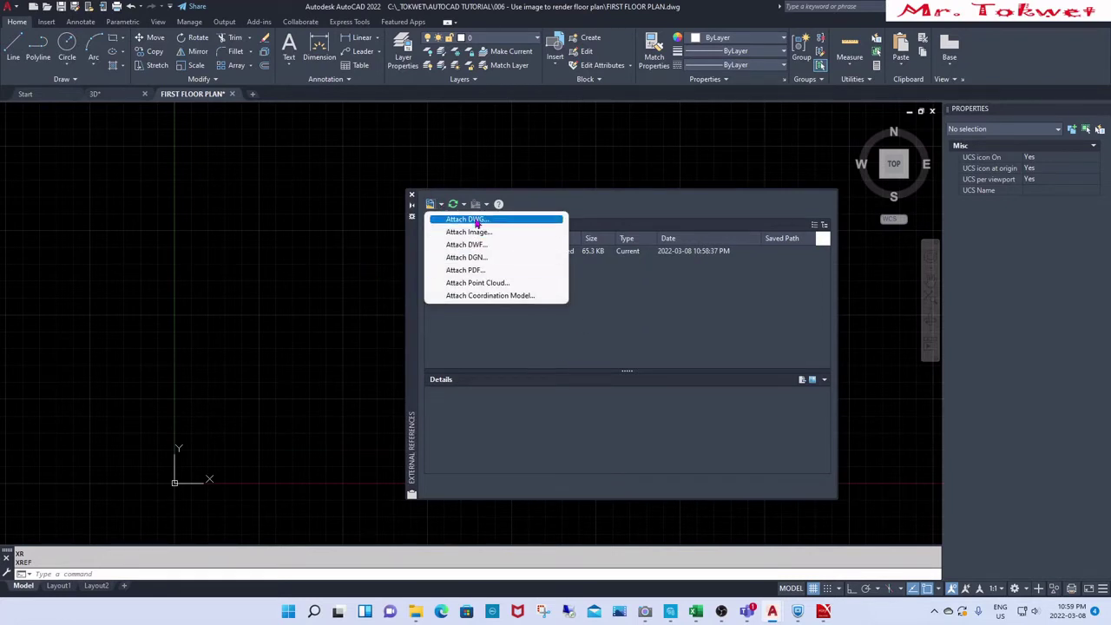
click(476, 221)
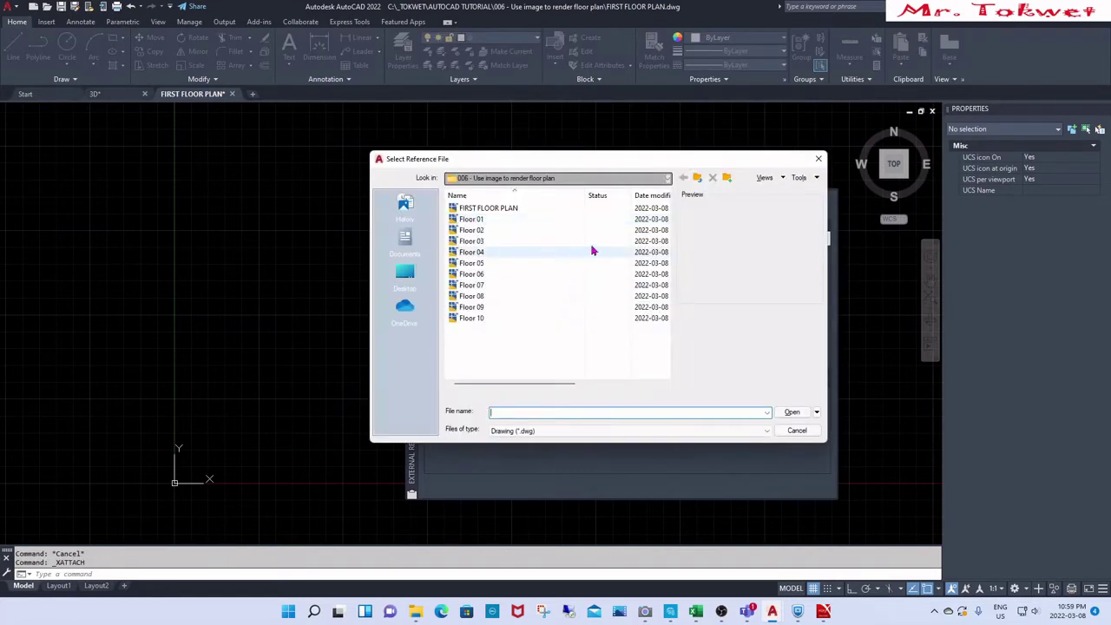
Step: Attach 0001-BASE-1ST FLOOR PLAN from the PROJECT XREF folder at default scale and origin
click(698, 181)
click(699, 180)
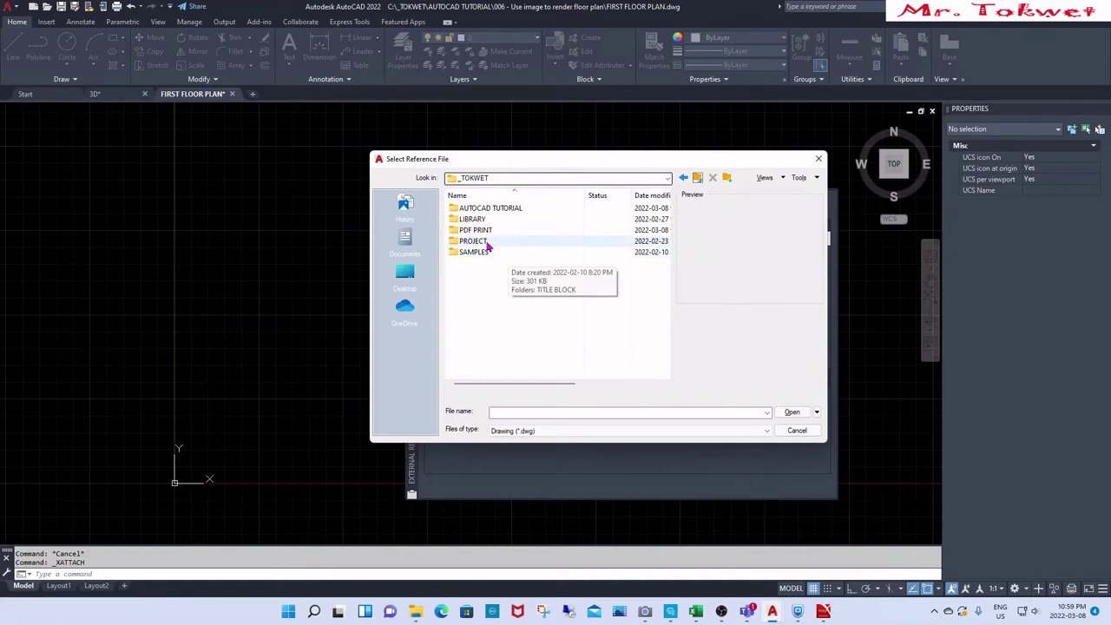
double_click(484, 242)
double_click(507, 208)
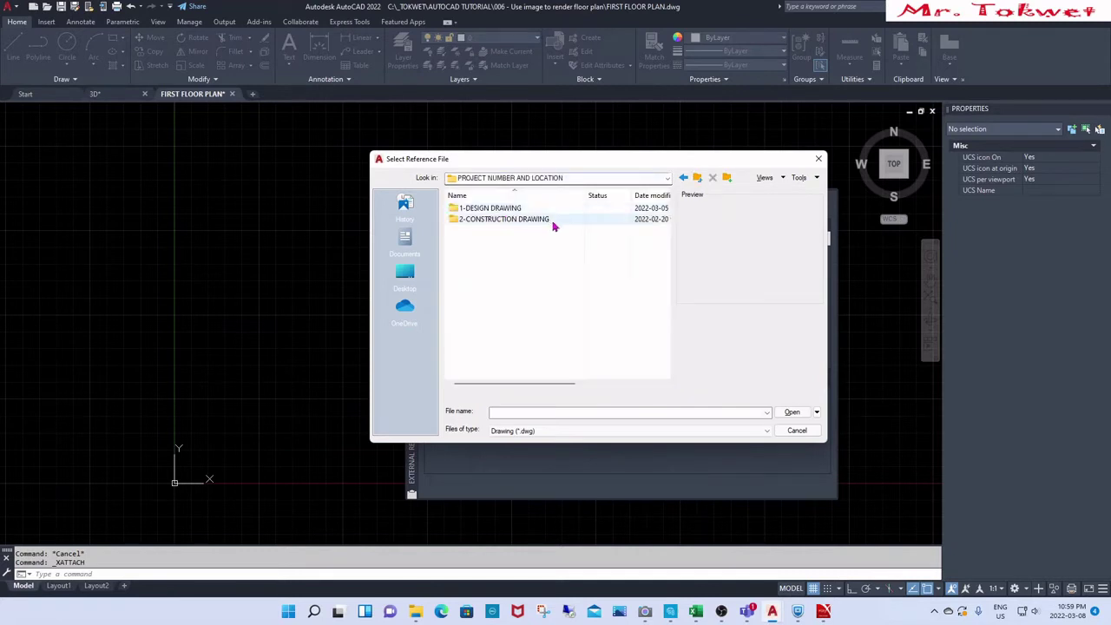
double_click(505, 208)
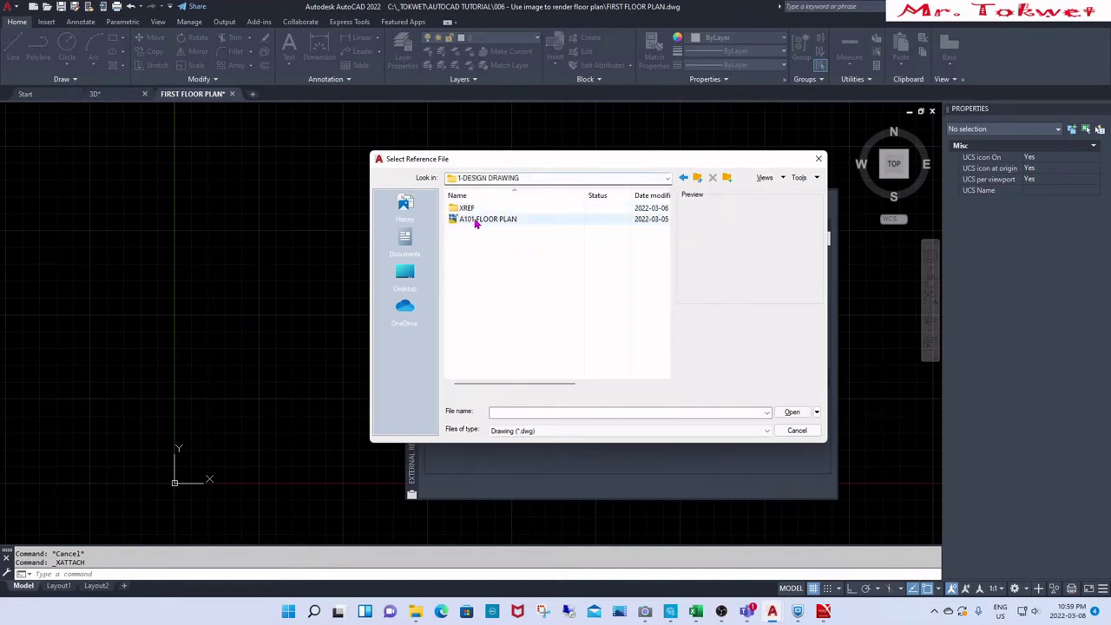
double_click(473, 209)
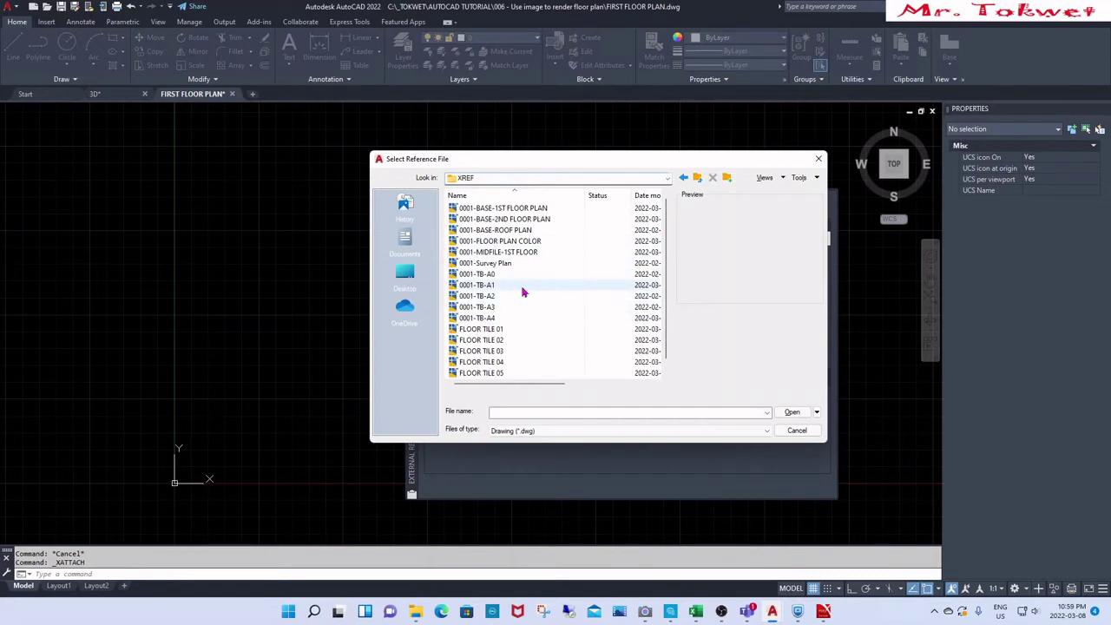
click(531, 211)
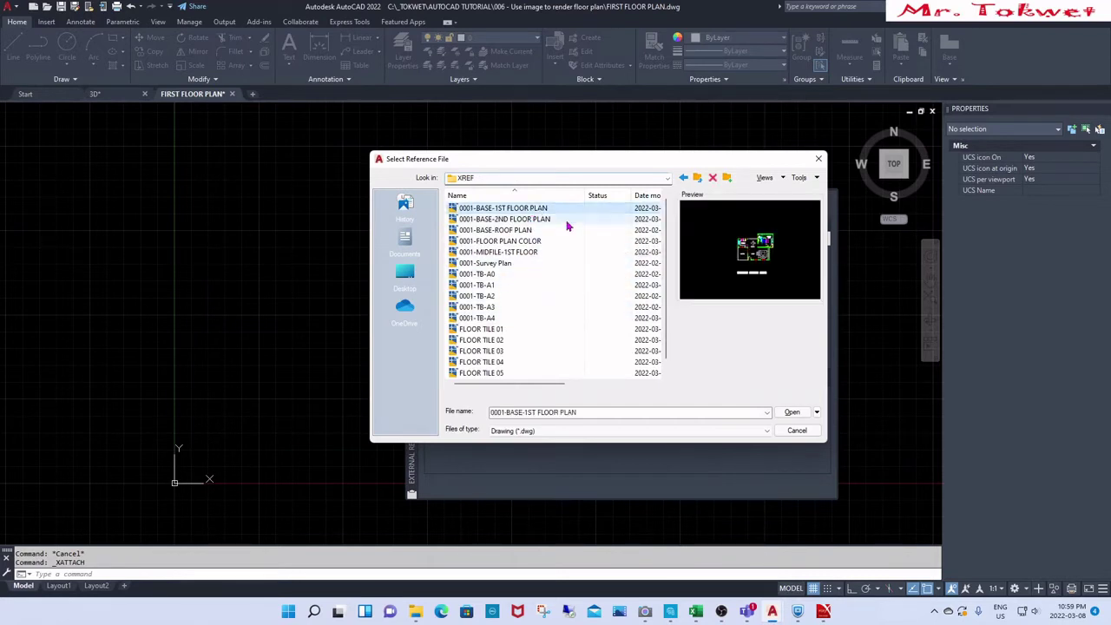
click(792, 413)
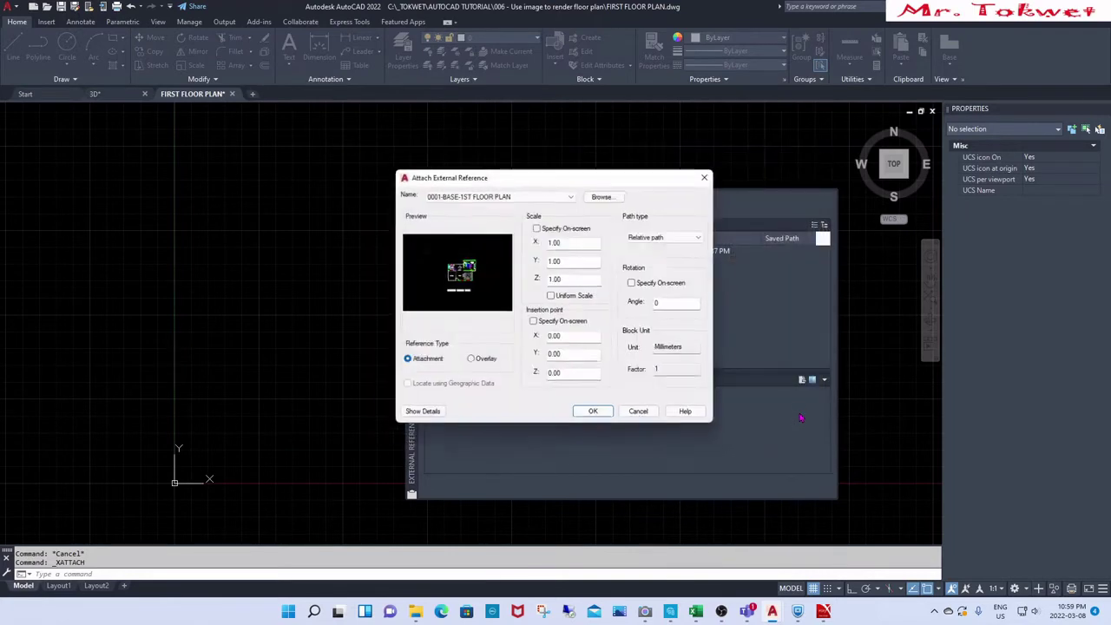
click(592, 416)
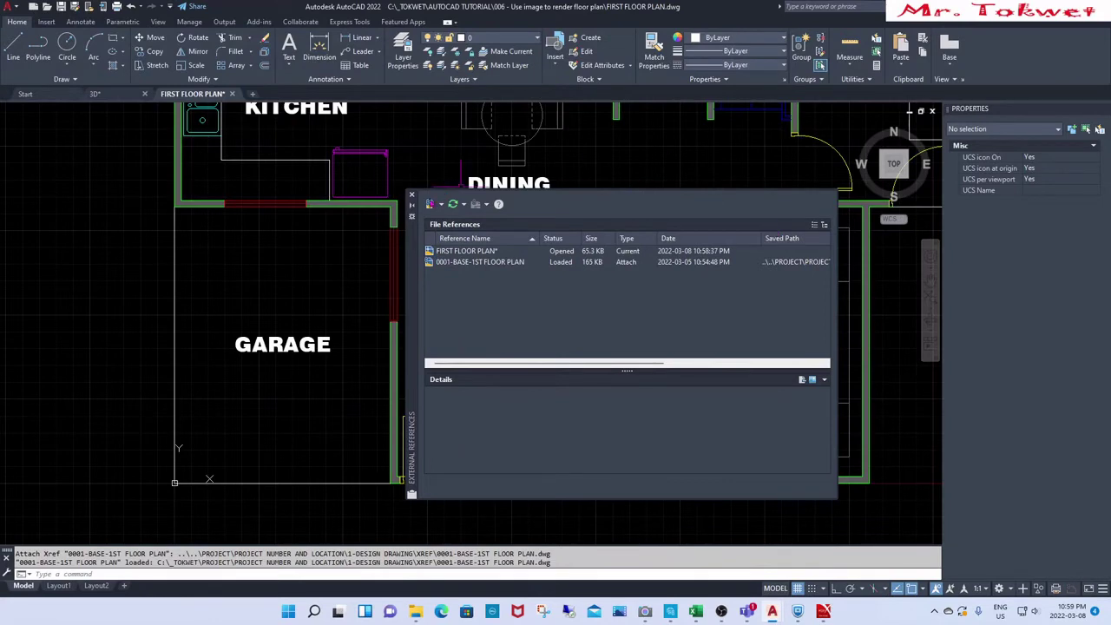
click(411, 194)
Step: Turn off the grid, zoom to extents, and save the drawing
scroll(406, 194, down, 6)
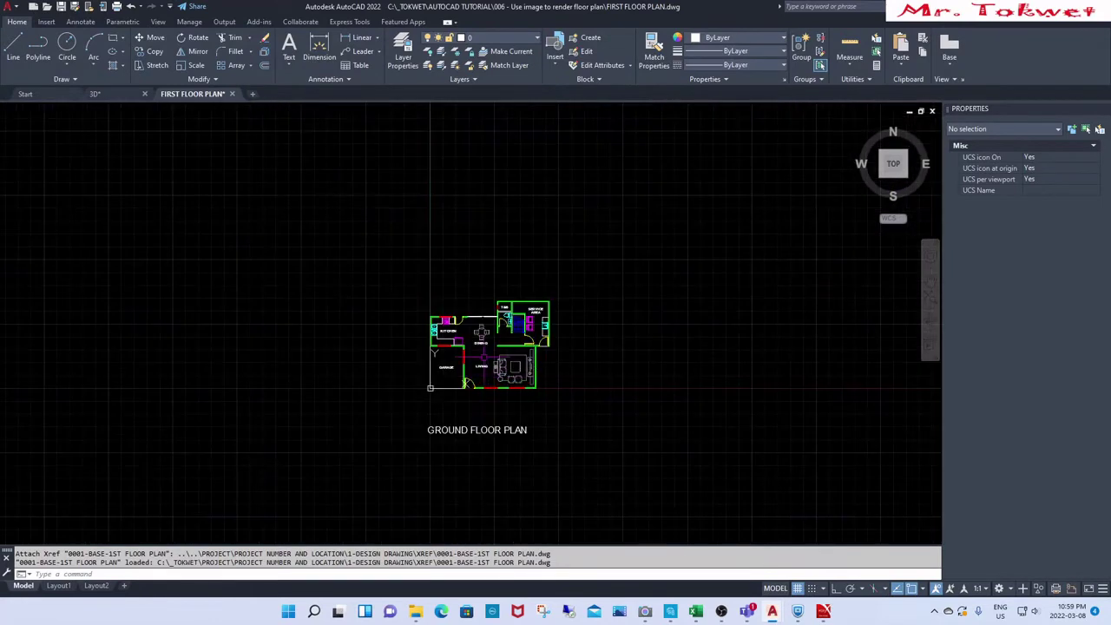
scroll(533, 369, up, 4)
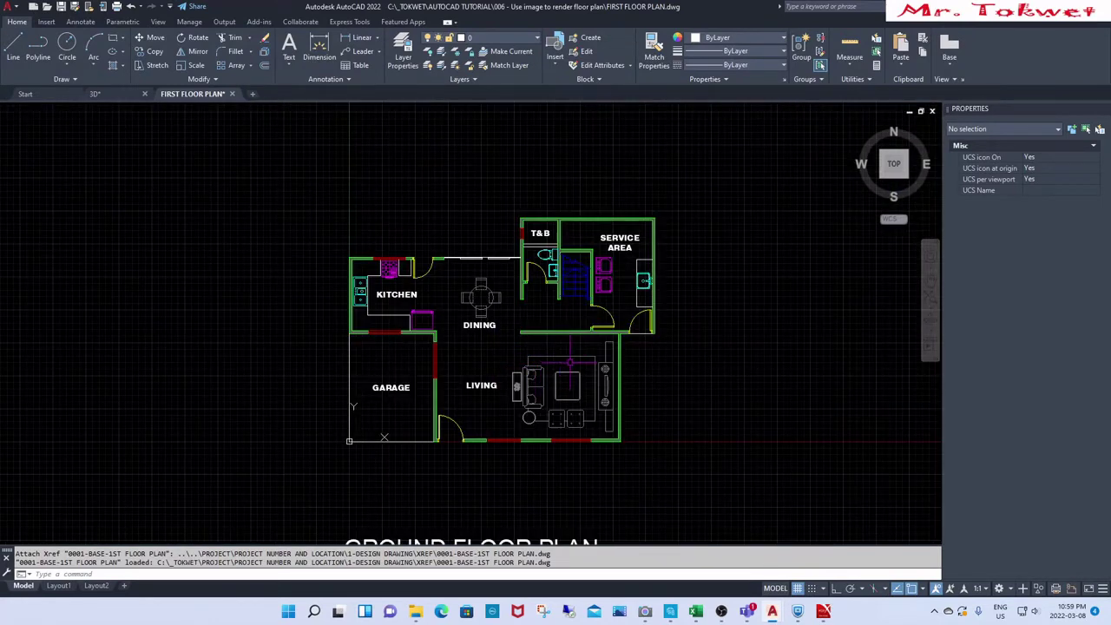
key(F7)
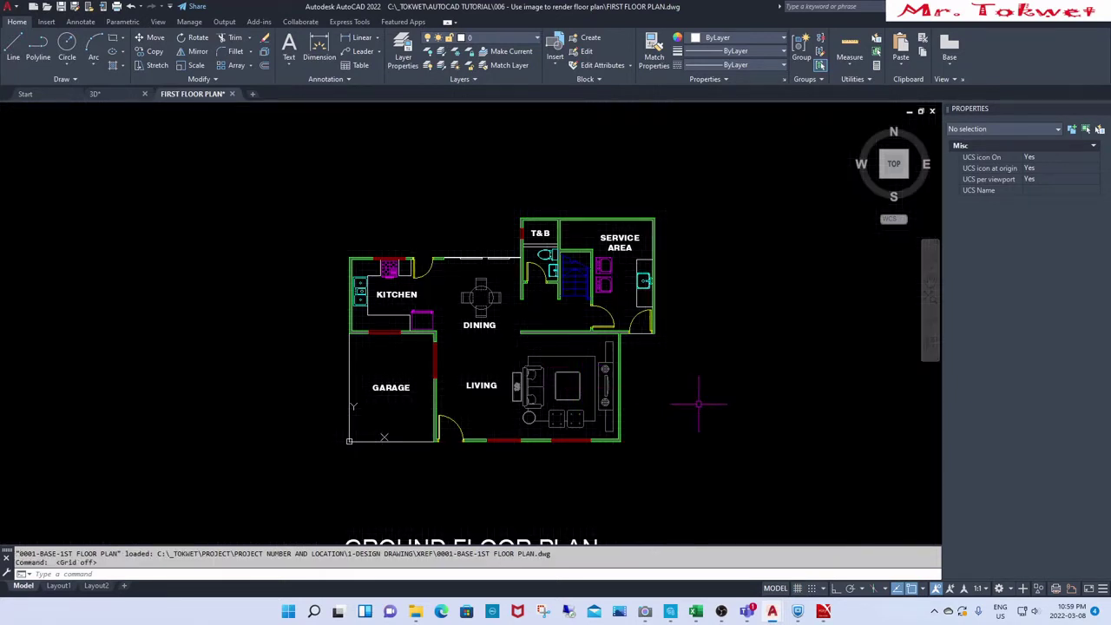
text(z)
key(Return)
text(e)
key(Return)
key(Escape)
key(Escape)
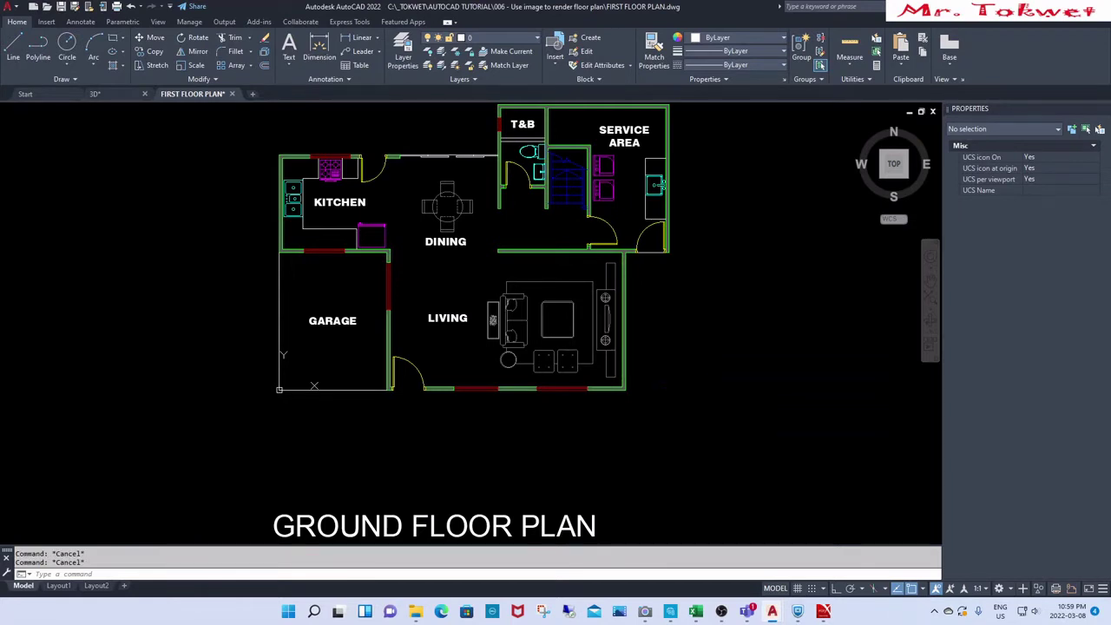
key(ctrl+s)
Step: Start XATTACH and climb from the 1-DESIGN DRAWING folder up to the OS (C:) drive
text(x)
key(Escape)
text(xa)
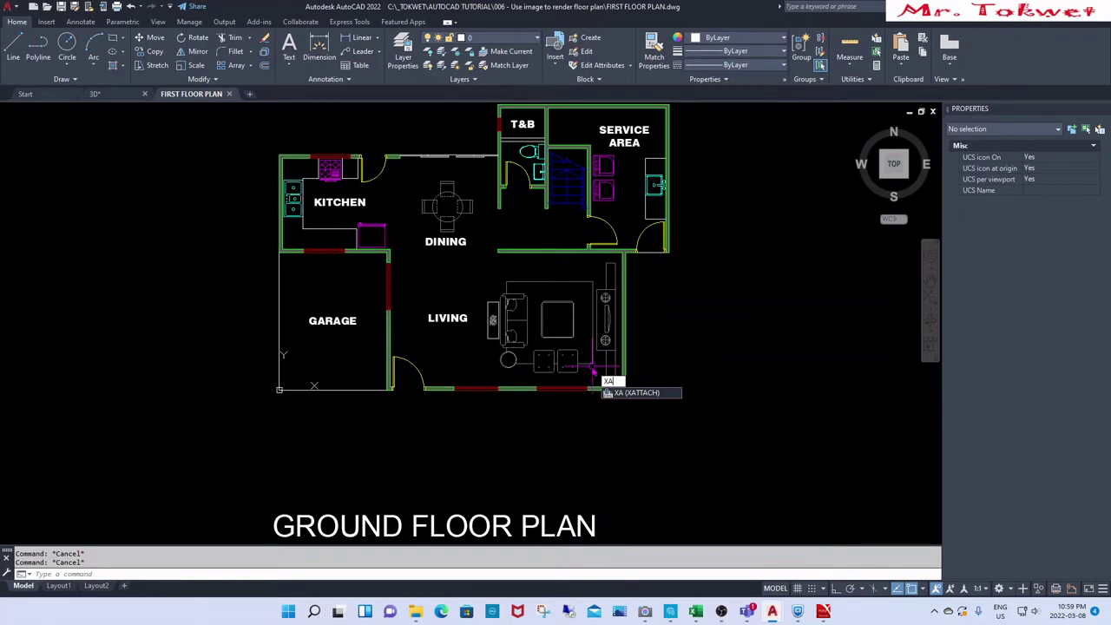
key(Return)
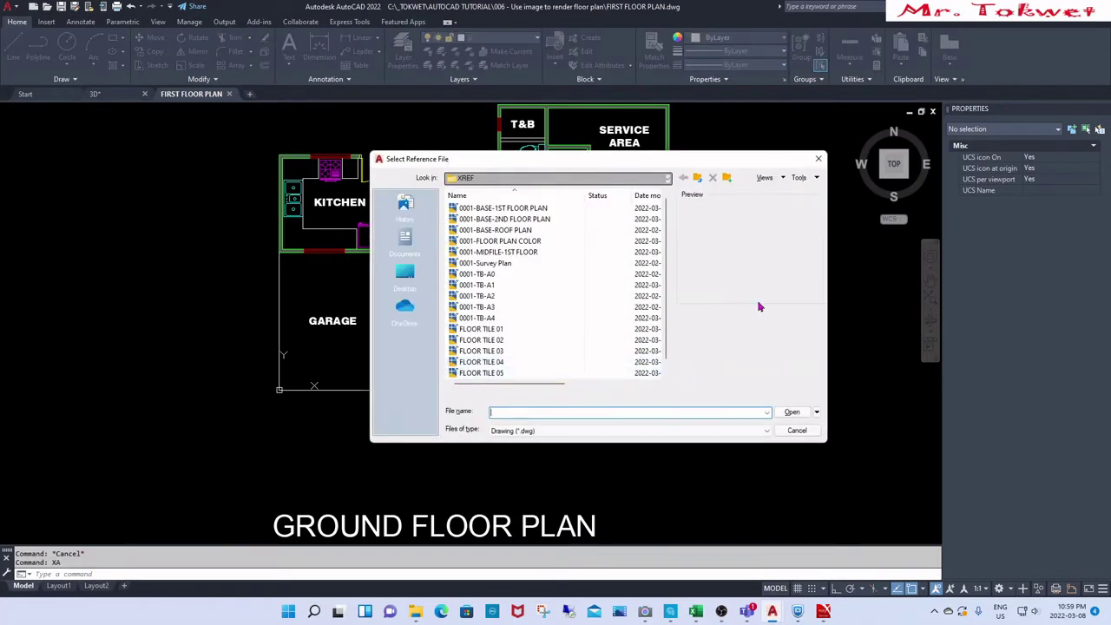
click(698, 179)
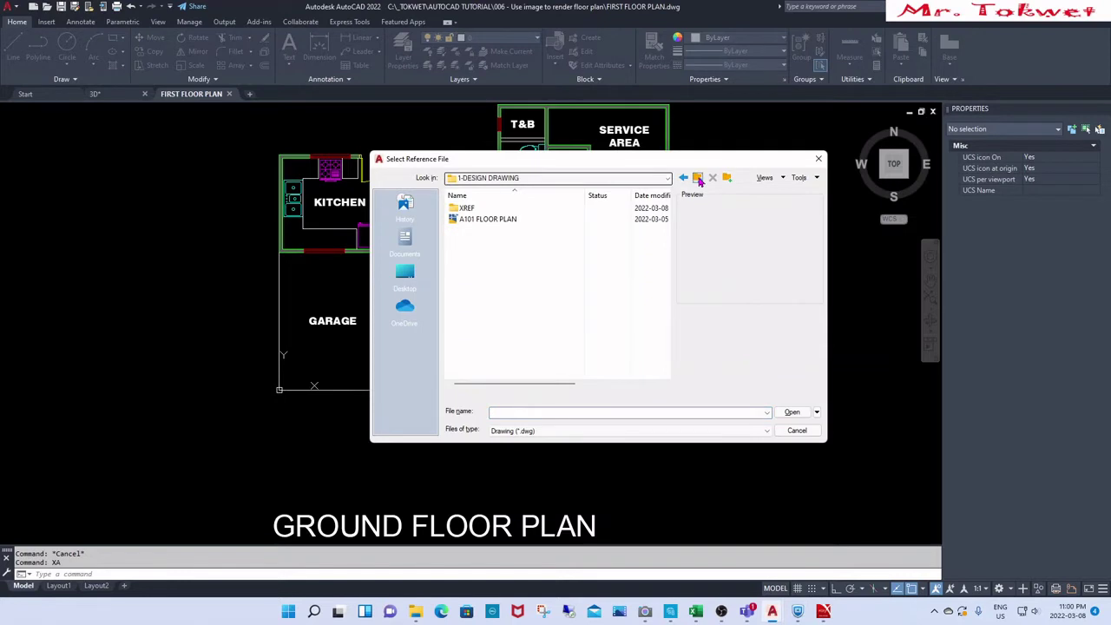
click(698, 179)
click(698, 179)
click(697, 178)
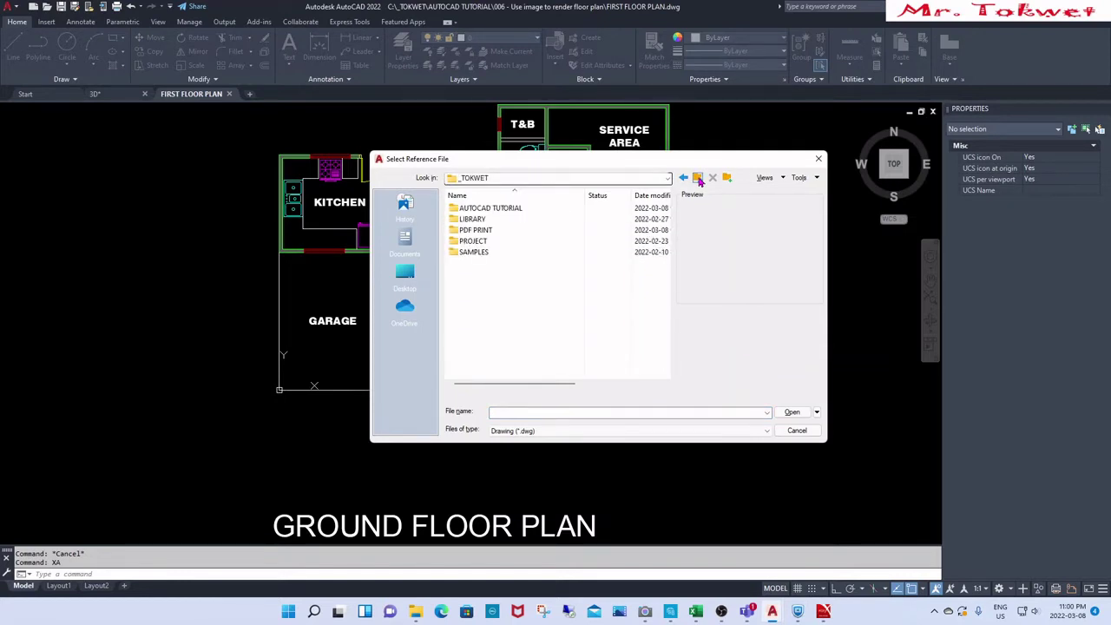
click(698, 178)
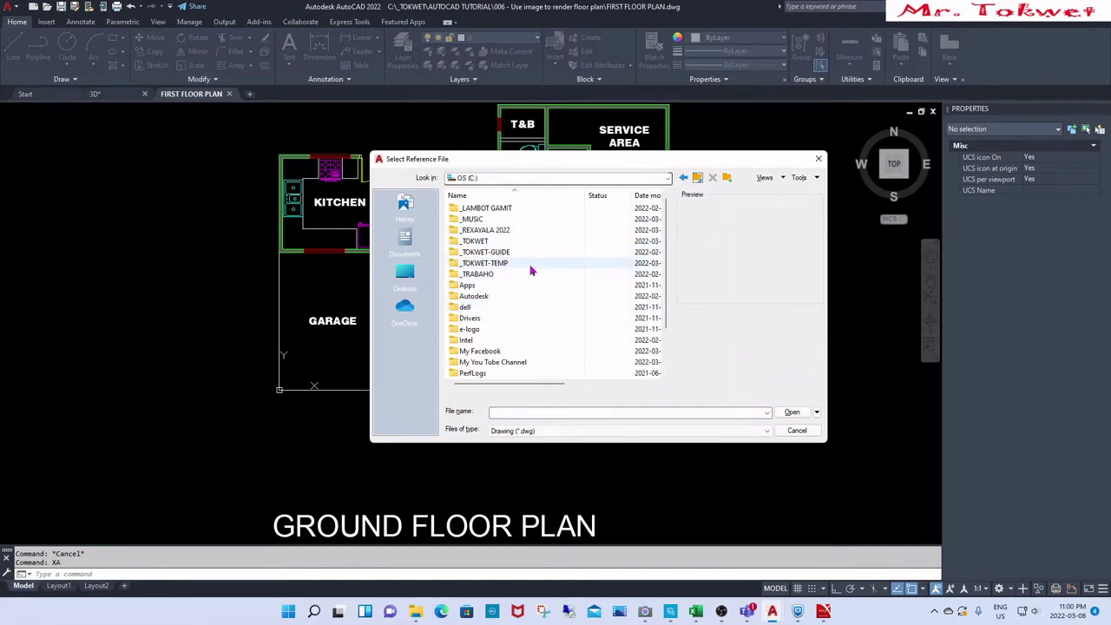
Step: Select drawings Floor 01 through Floor 10 in _TOKWET > AUTOCAD TUTORIAL > 006 - Use image to render floor plan
double_click(478, 241)
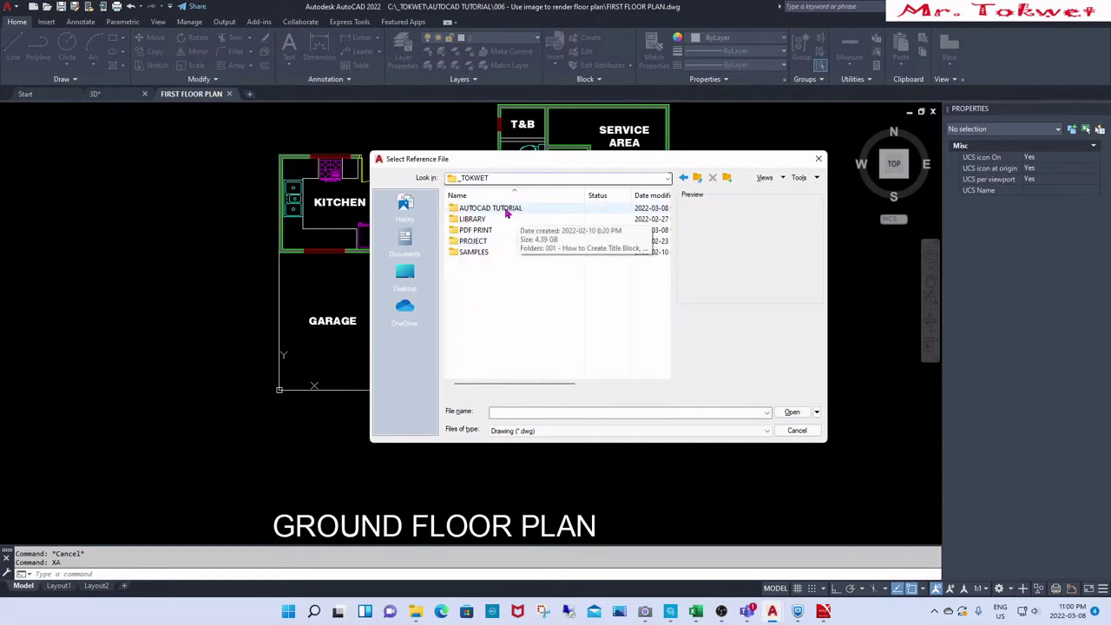
double_click(506, 213)
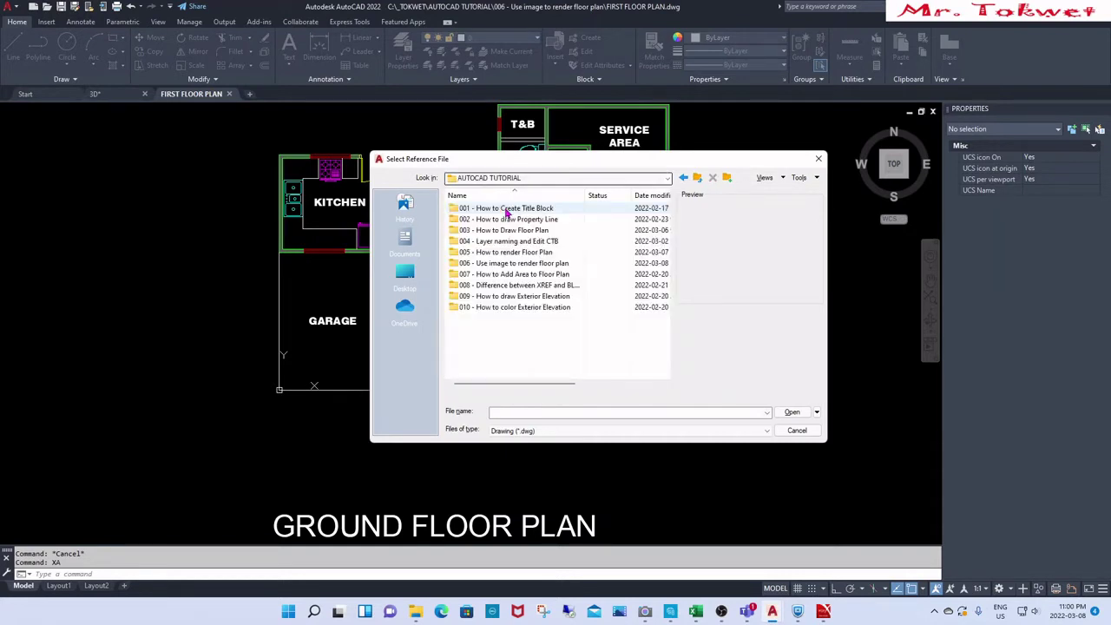
double_click(514, 264)
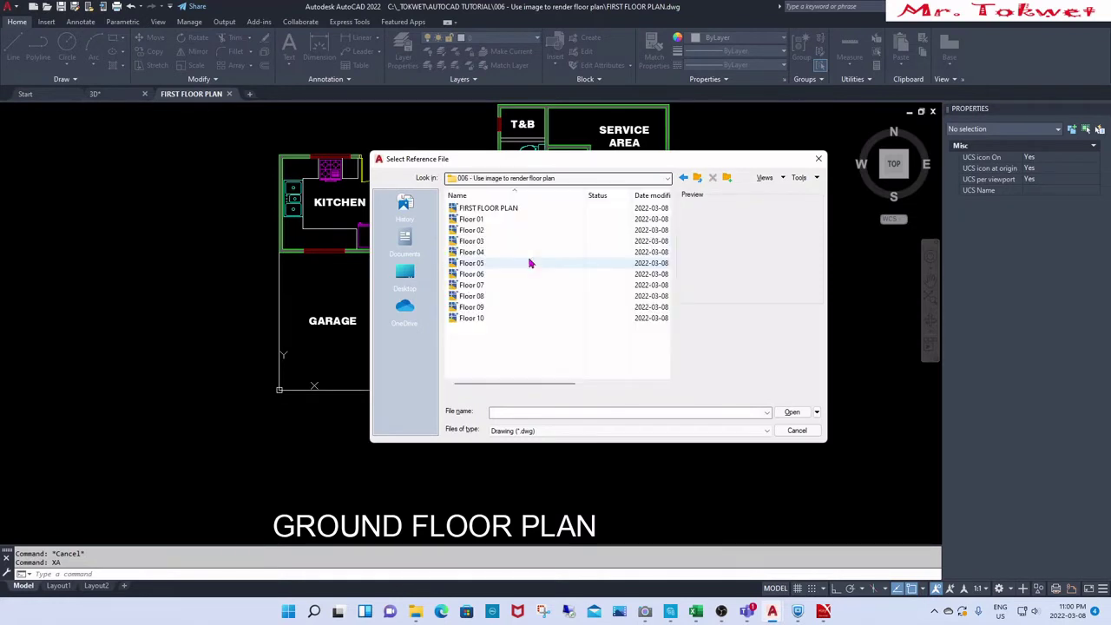
click(478, 220)
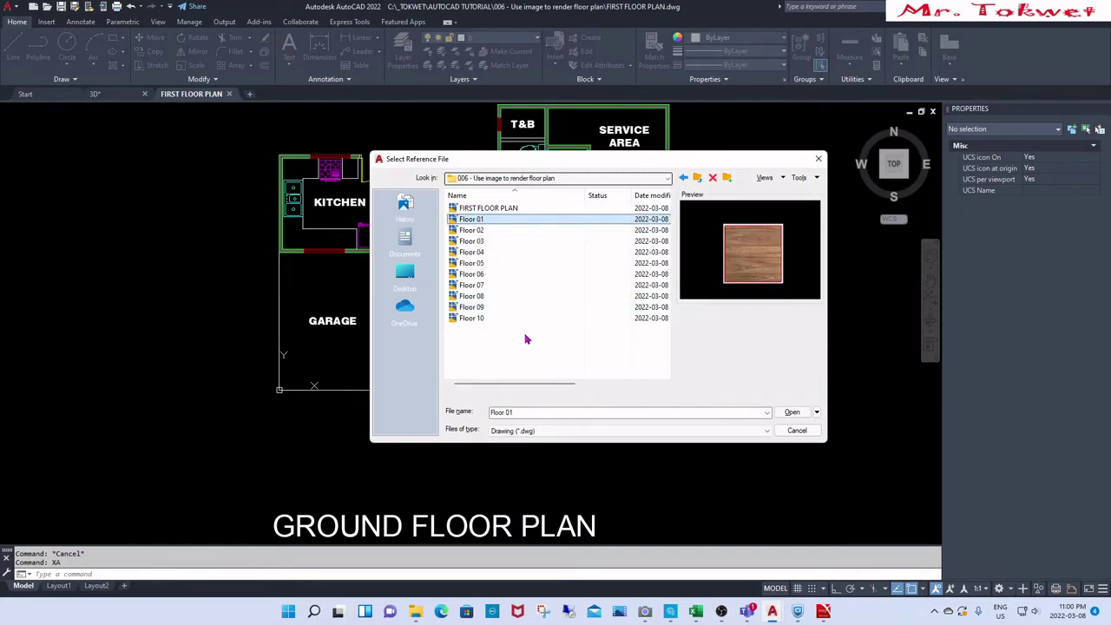
shift+click(480, 319)
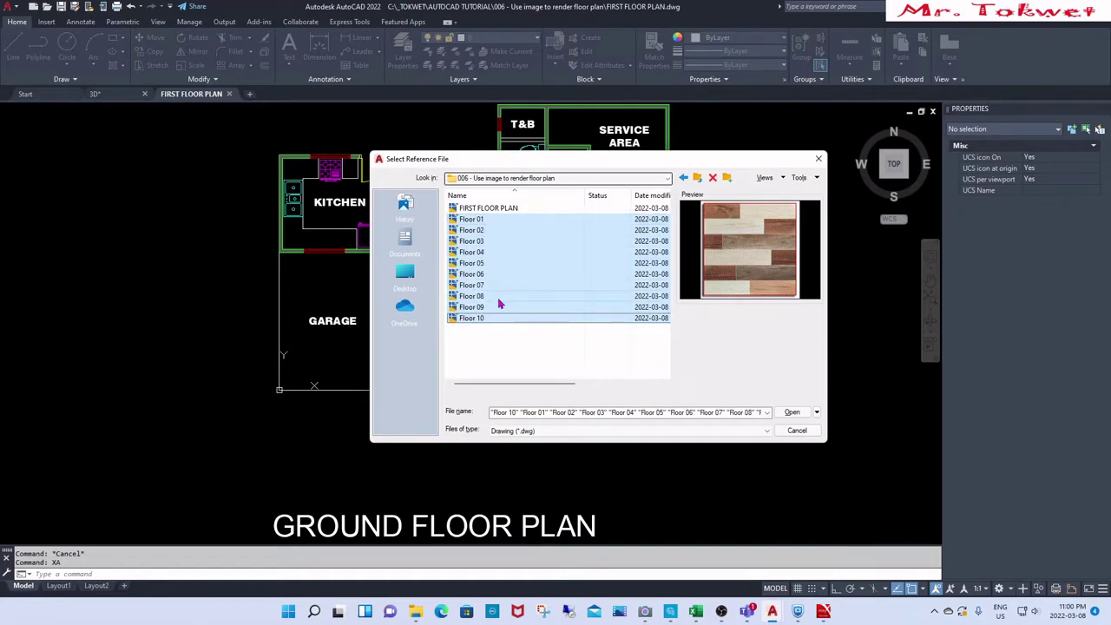
Step: Attach the selected Floor 01–Floor 10 tile drawings as external references with default settings
click(793, 412)
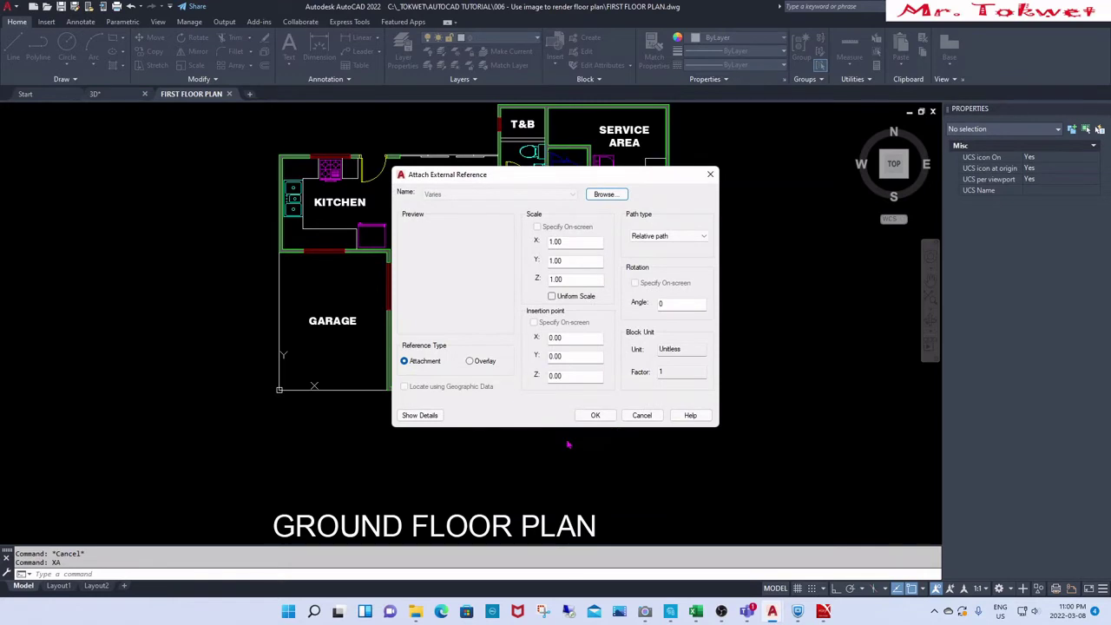
click(595, 416)
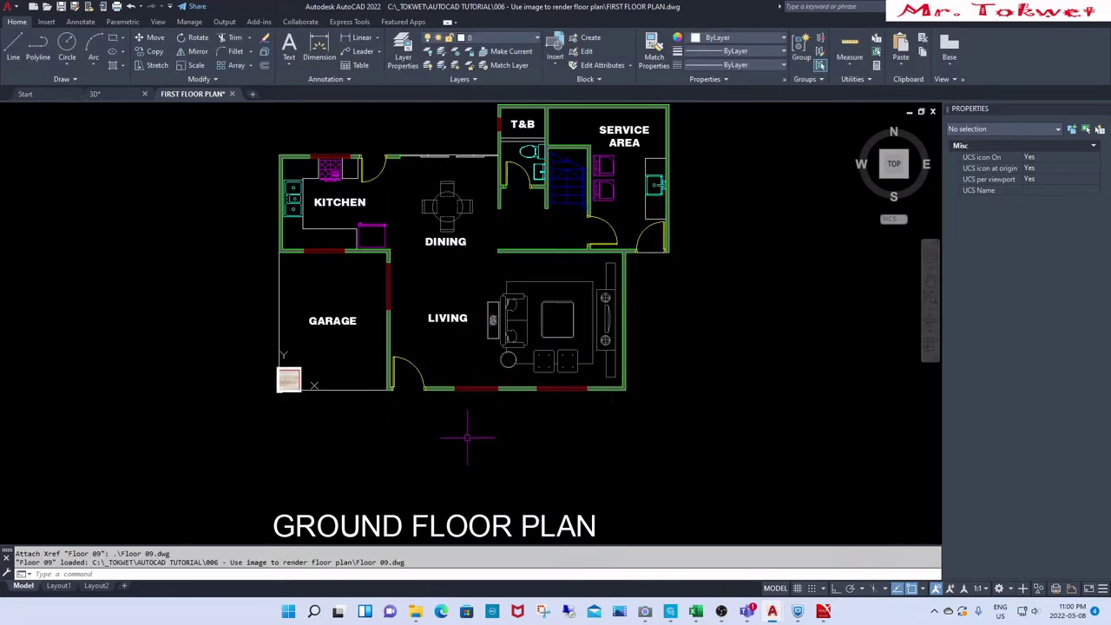
Step: Move all ten stacked tile references from the origin to the right of the living room
text(m)
key(Return)
click(255, 429)
click(342, 355)
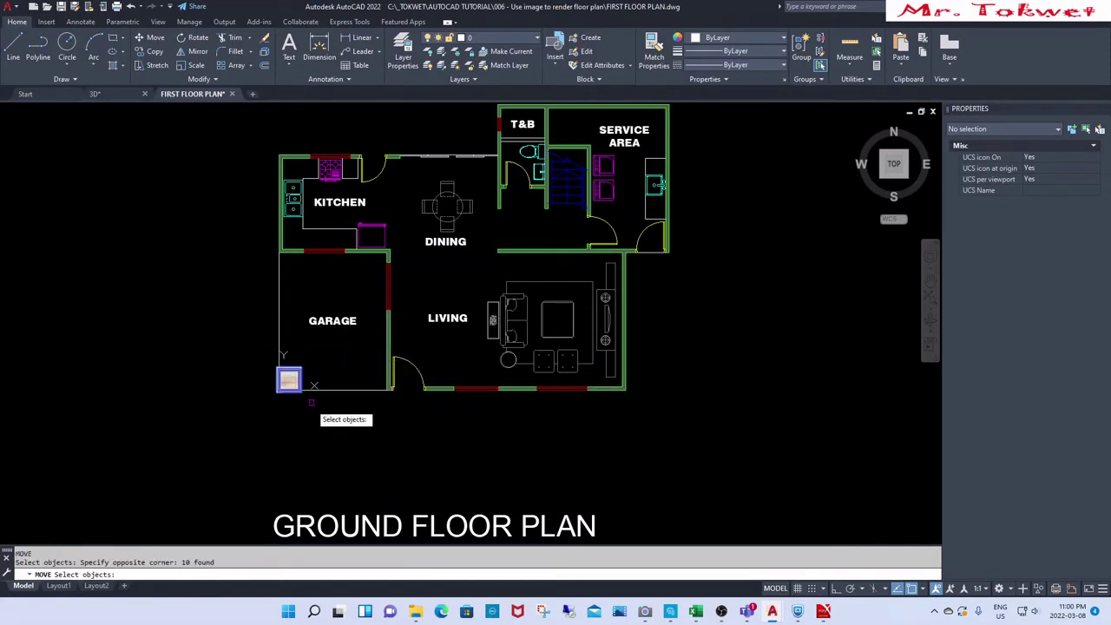
key(Return)
click(290, 382)
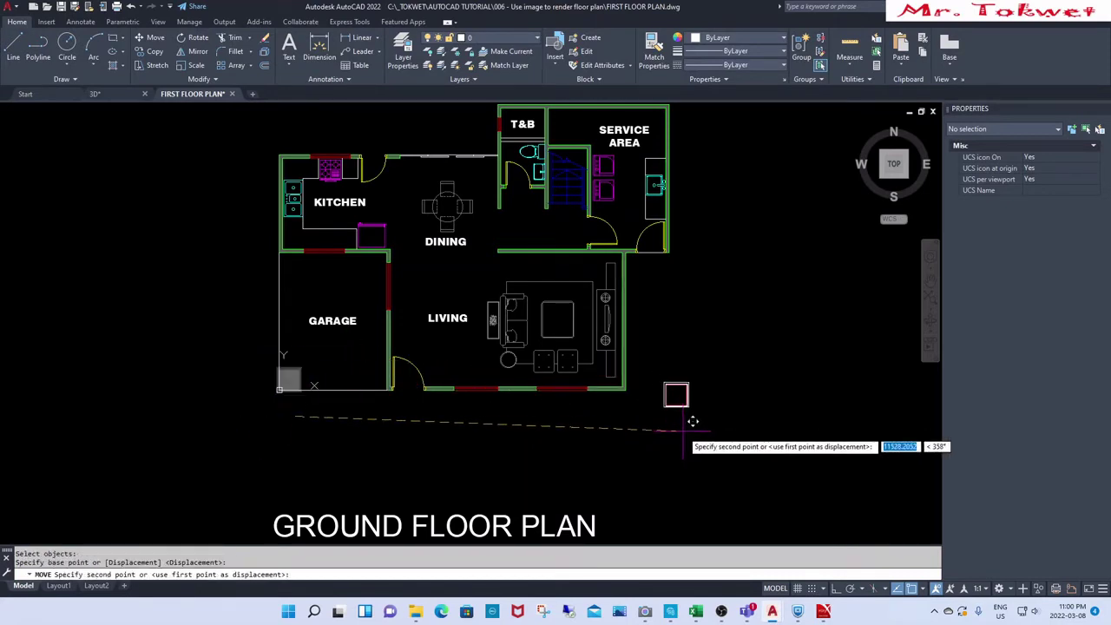
click(691, 421)
scroll(613, 373, up, 4)
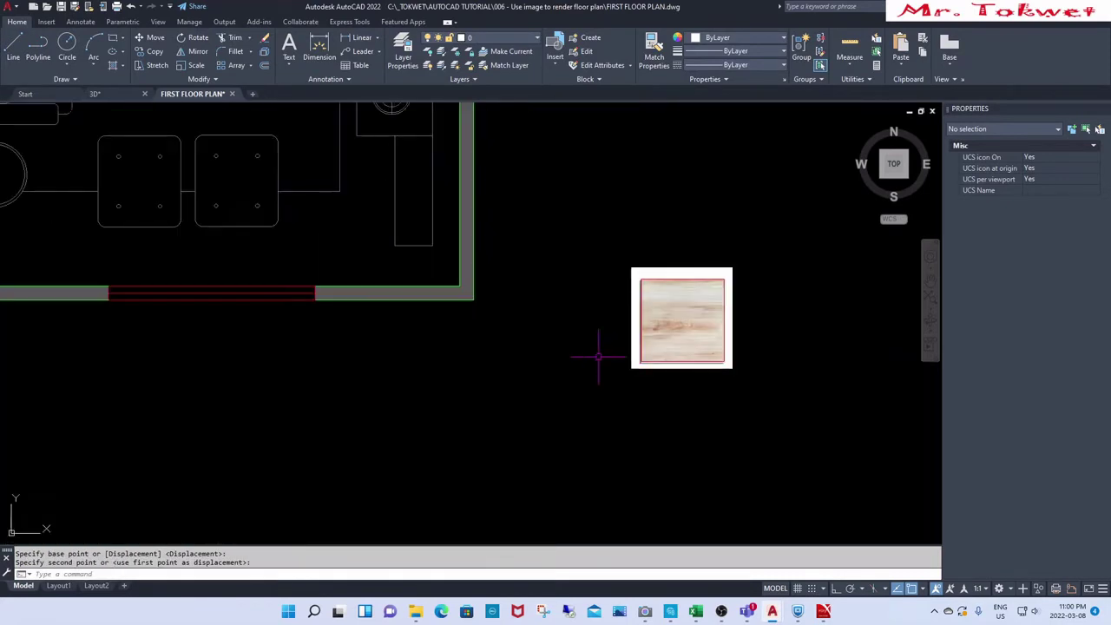
scroll(595, 355, down, 3)
Step: With Ortho on, move the top light tile horizontally to the right of the wood tile
text(m)
key(Return)
click(606, 354)
scroll(607, 368, up, 2)
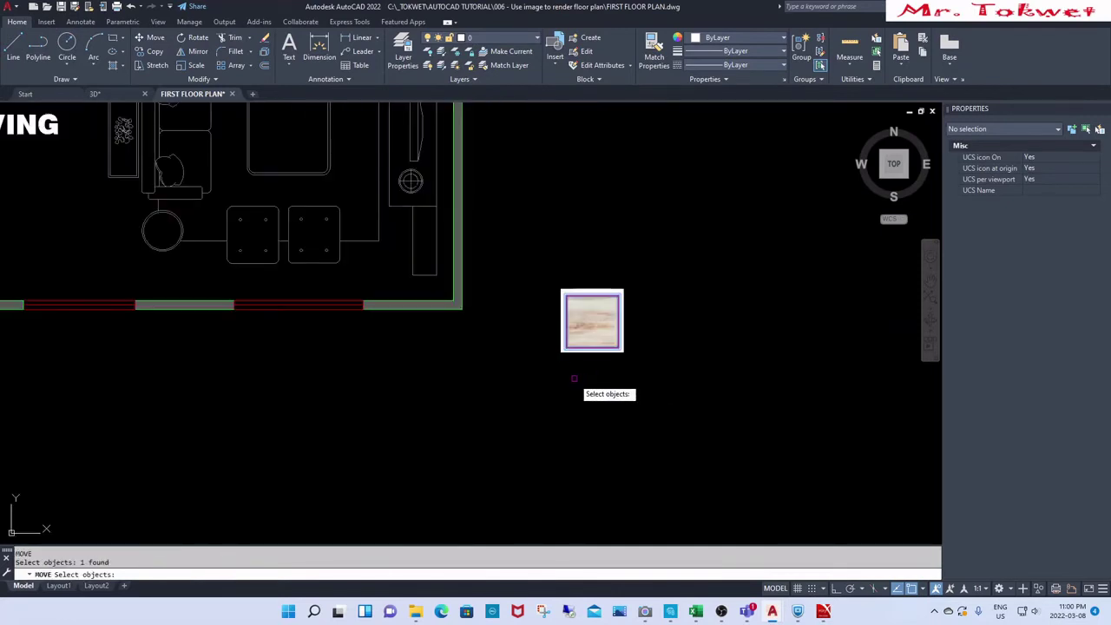
key(Return)
click(568, 379)
key(F8)
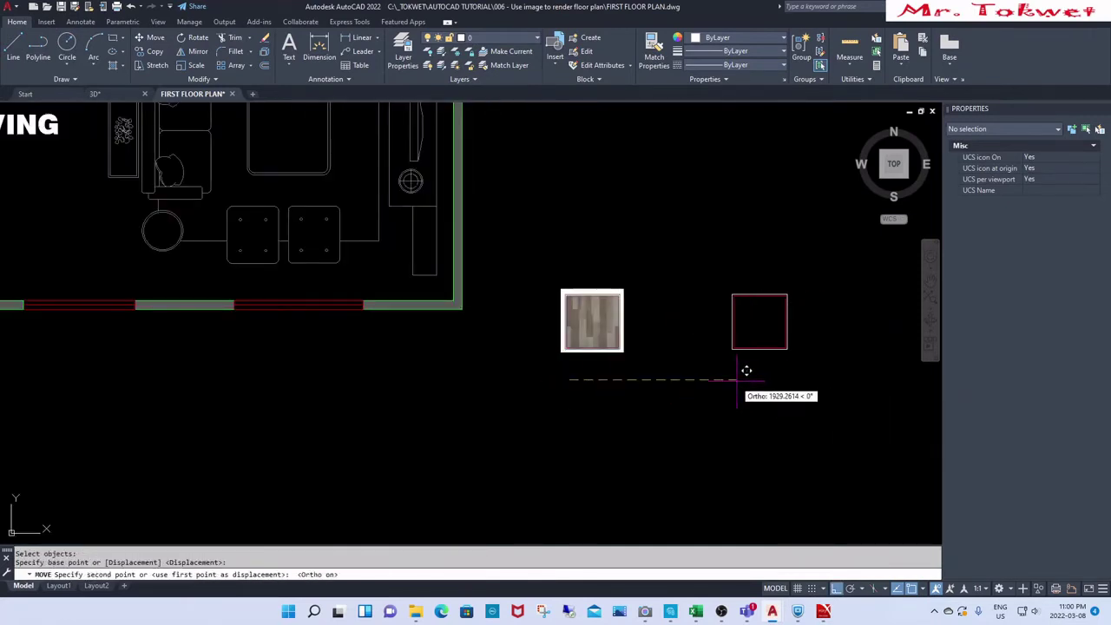
click(648, 373)
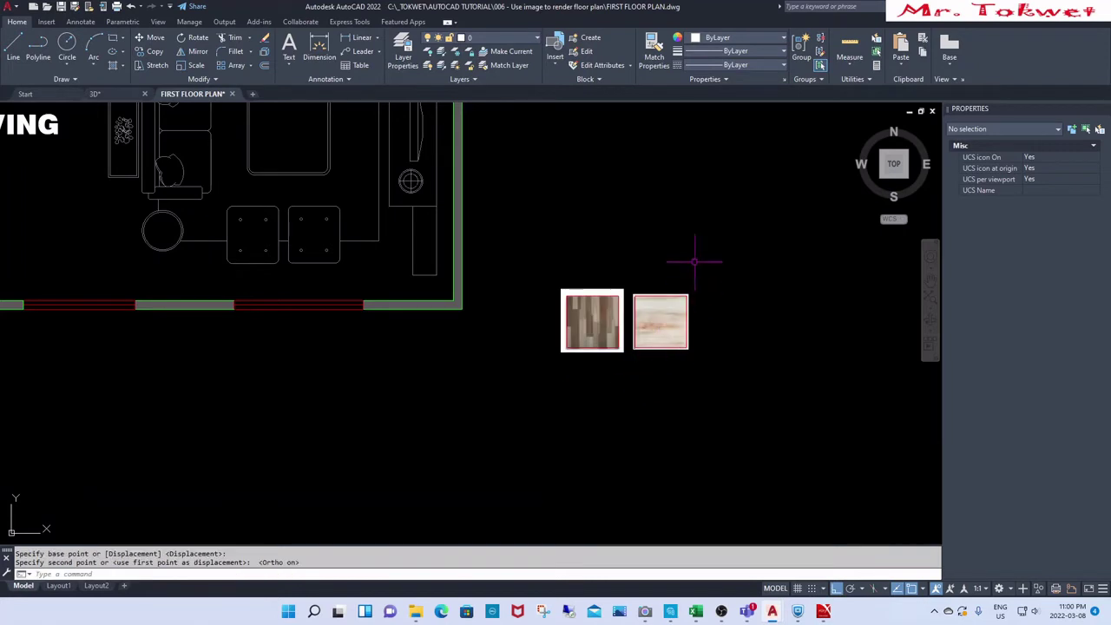
Step: Select the moved light tile to check its reference, then pan the plan back into view
click(694, 255)
click(661, 333)
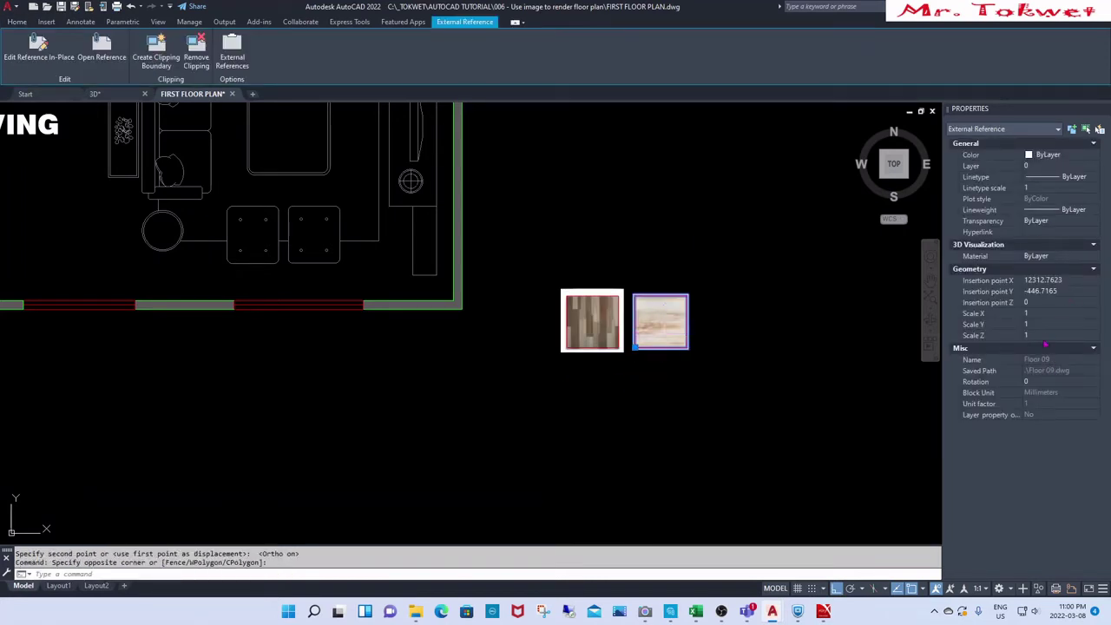
scroll(665, 367, down, 2)
key(Escape)
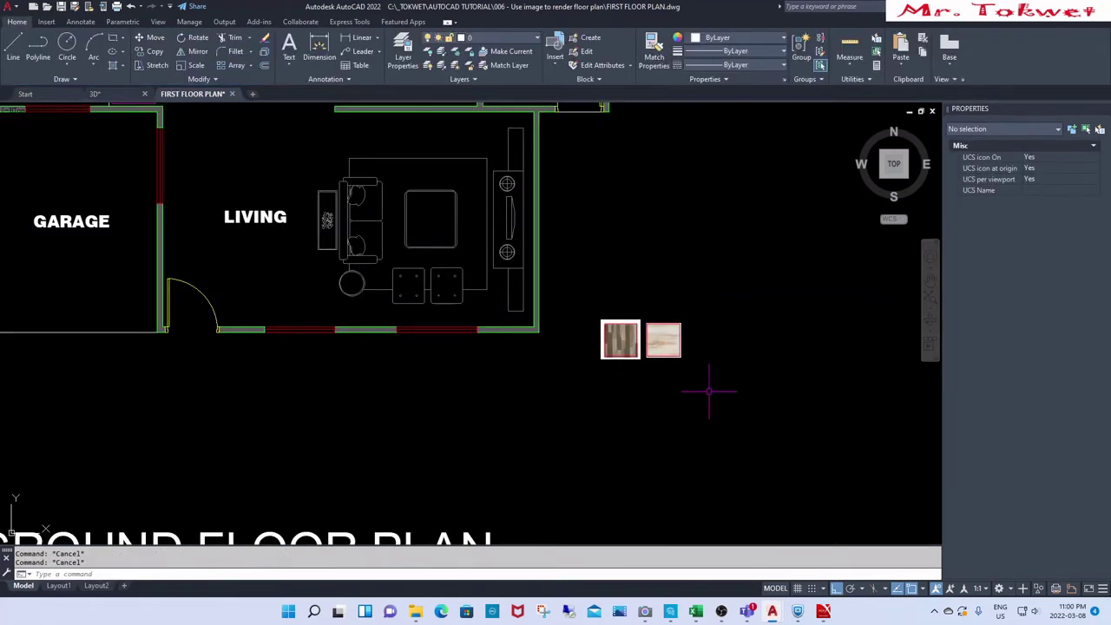
middle_drag(714, 389, 545, 354)
Step: Move the light tile farther to the right
text(m)
key(Return)
click(518, 323)
key(Return)
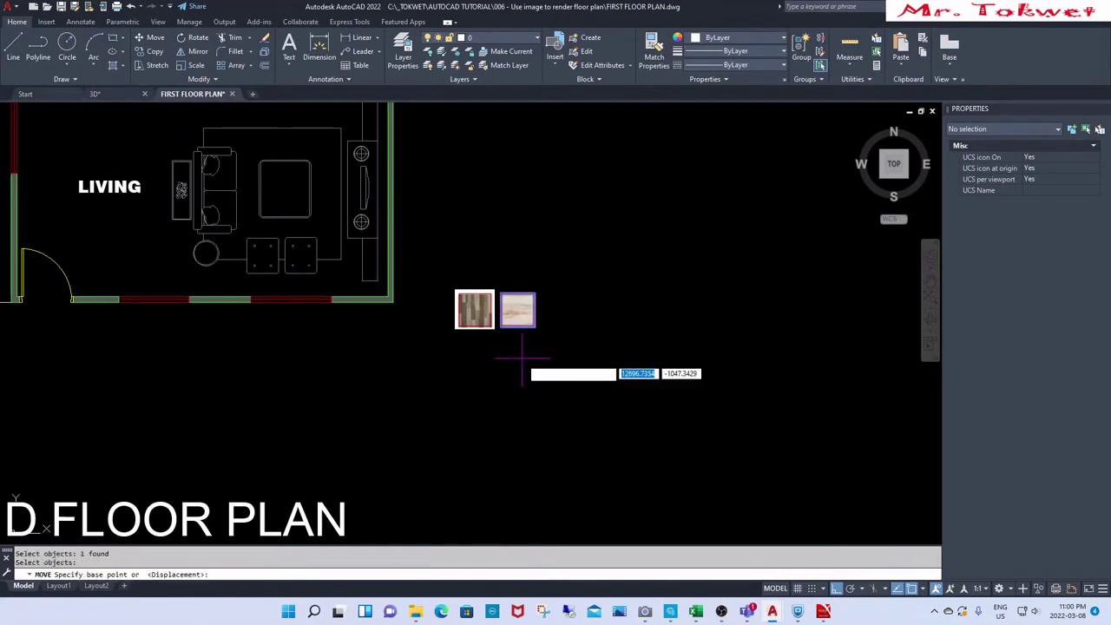
click(520, 361)
click(684, 362)
Step: Move the wood tile midway to the right and check its reference
key(Return)
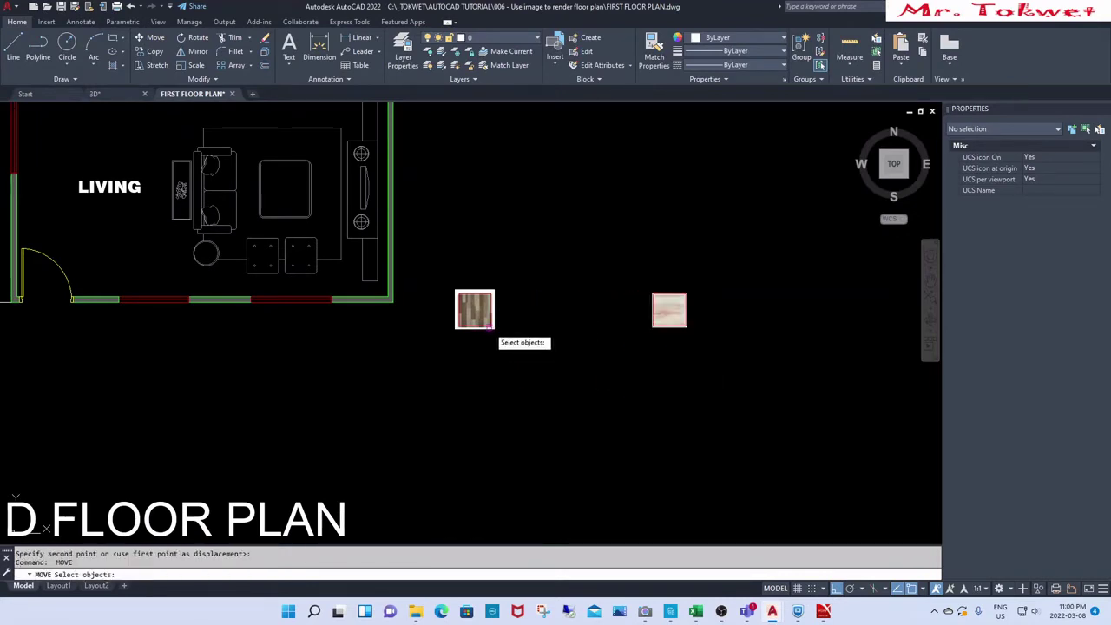
click(475, 309)
key(Return)
click(478, 347)
click(570, 347)
drag(585, 265, 537, 329)
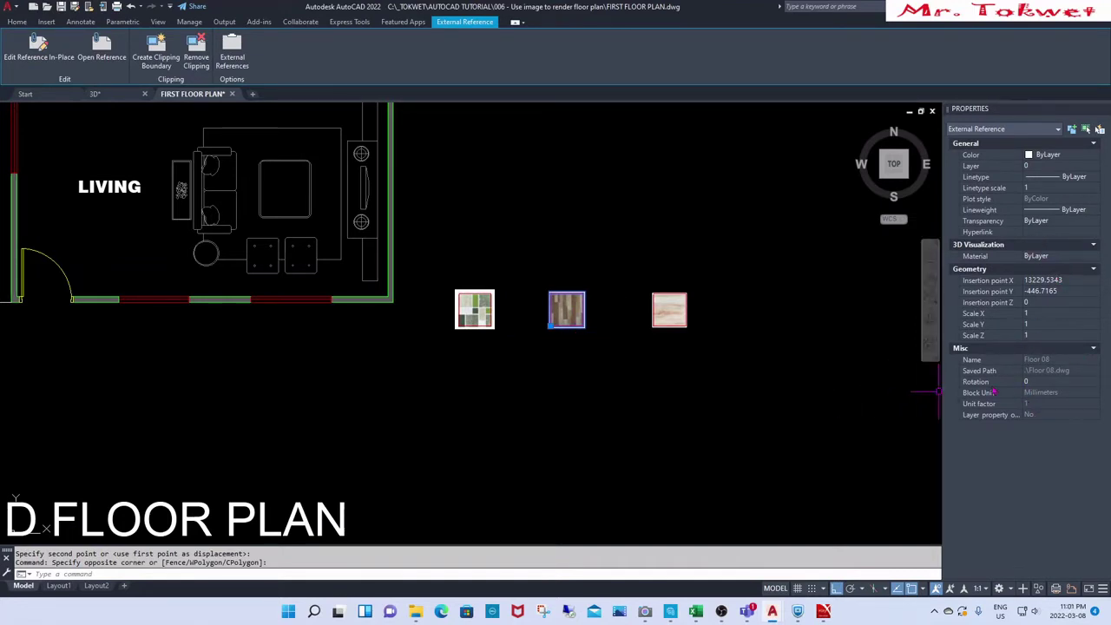
key(Escape)
key(Escape)
Step: Move the wood tile again so it sits beside the light tile
scroll(604, 316, up, 2)
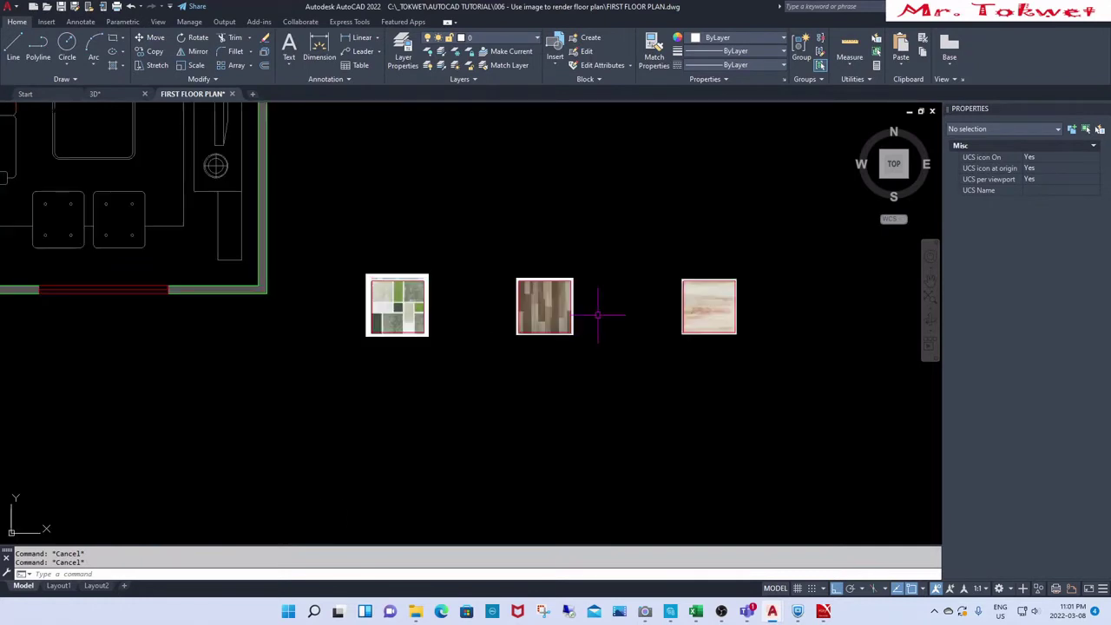
key(m)
key(space)
click(610, 303)
click(565, 335)
key(Return)
click(580, 388)
click(670, 395)
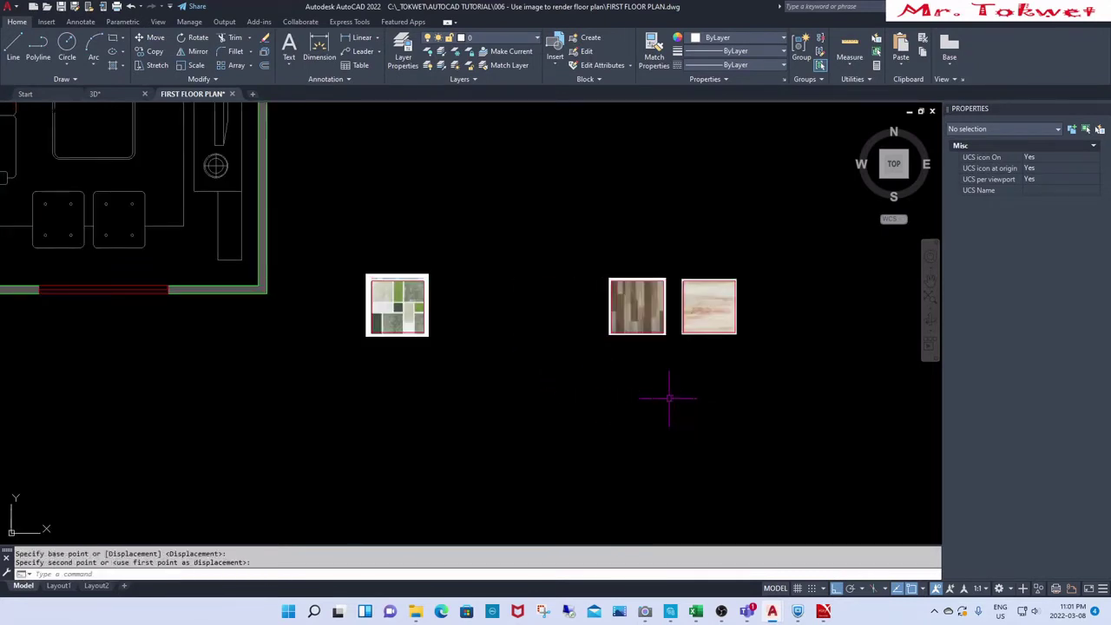
Step: Move the green patterned tile next to the wood tile and check its reference
key(m)
key(space)
click(428, 321)
key(Return)
click(442, 364)
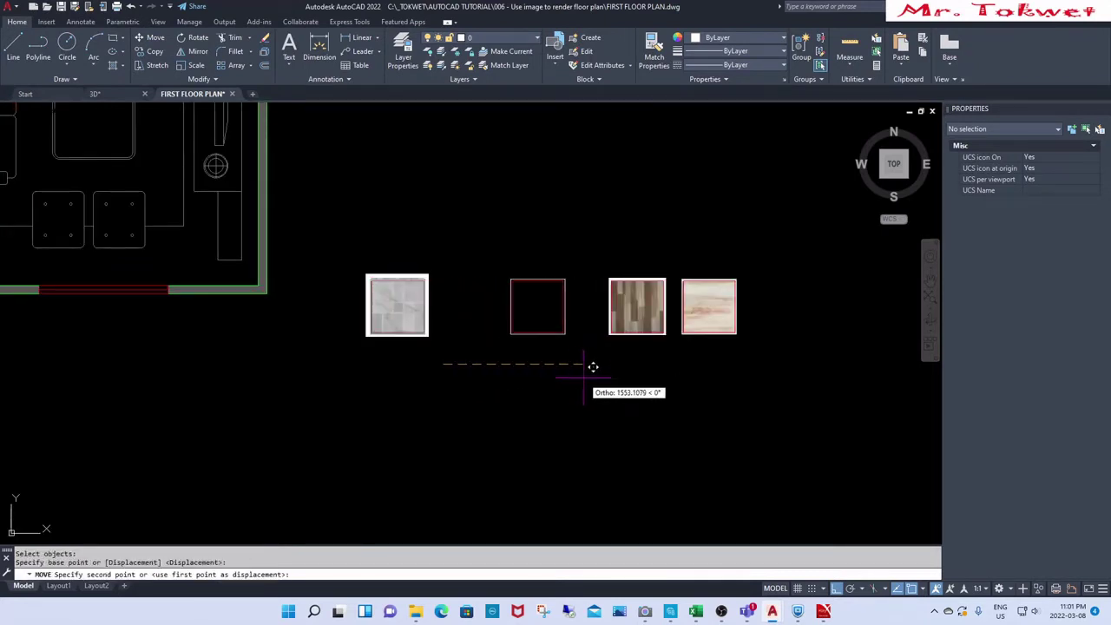
click(624, 370)
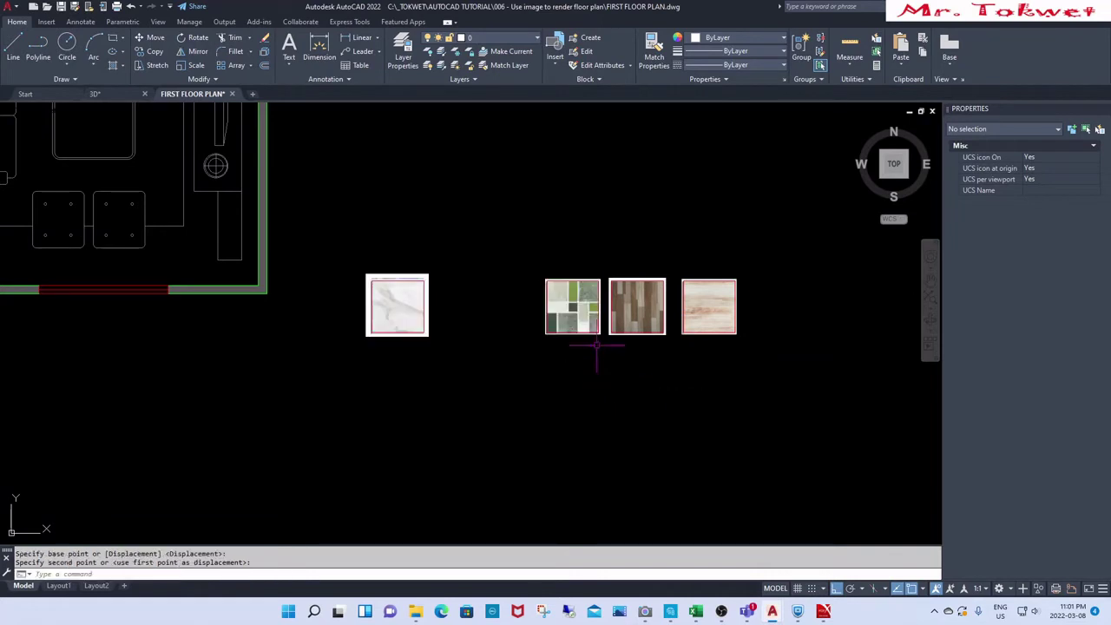
click(573, 309)
key(Escape)
key(Escape)
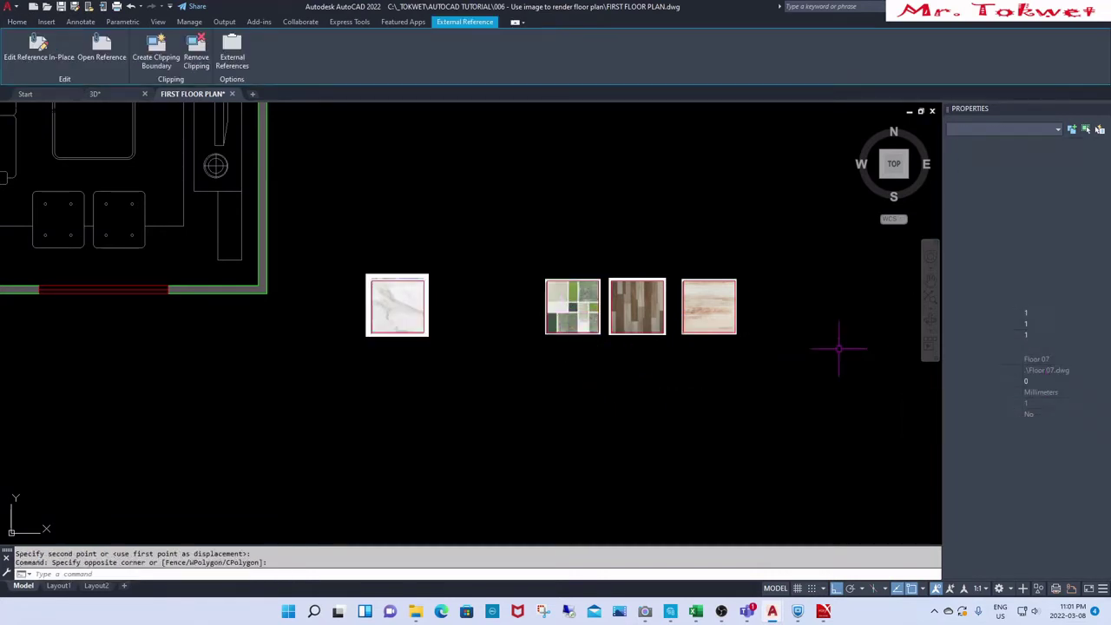
Step: Move the marble tile beside the green tile, then select the four tiles in the row
text(m)
key(Return)
click(399, 335)
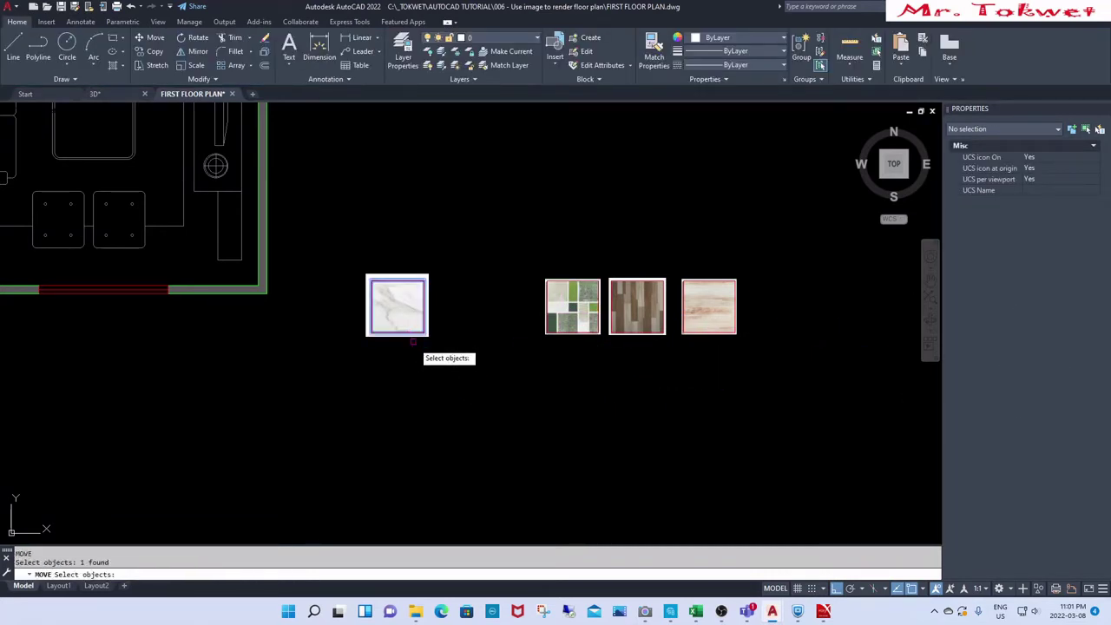
key(Return)
click(406, 362)
click(521, 378)
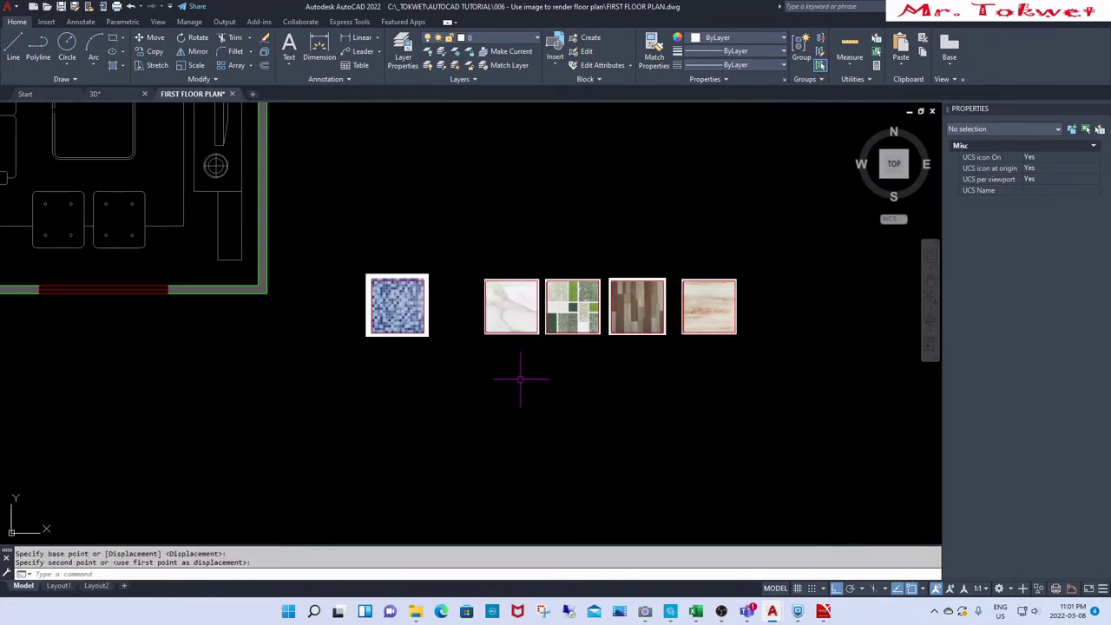
click(518, 334)
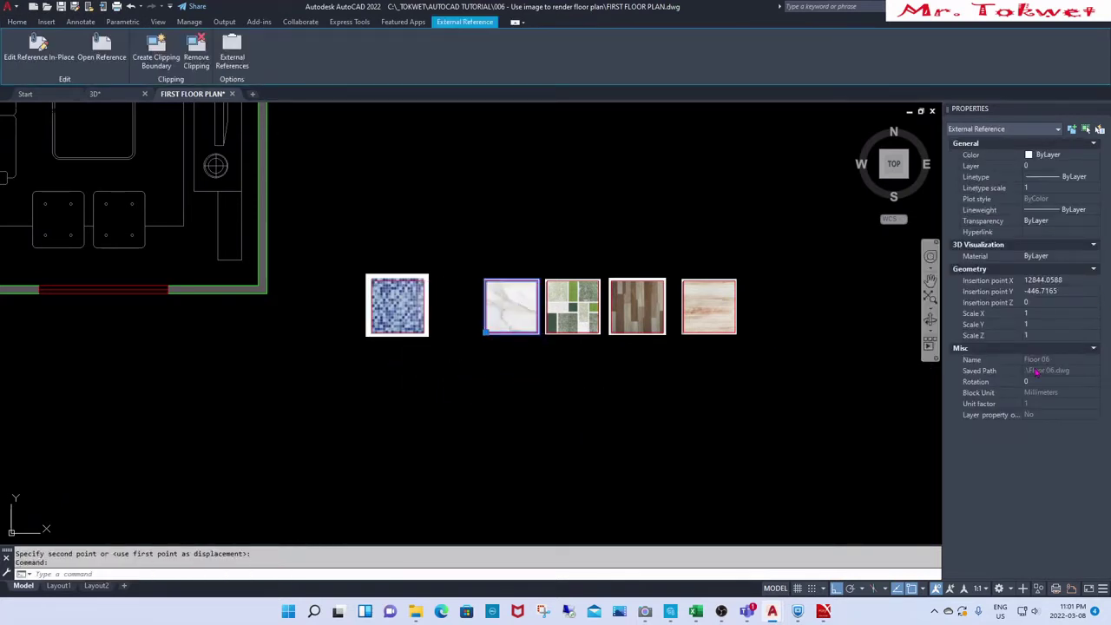
key(Escape)
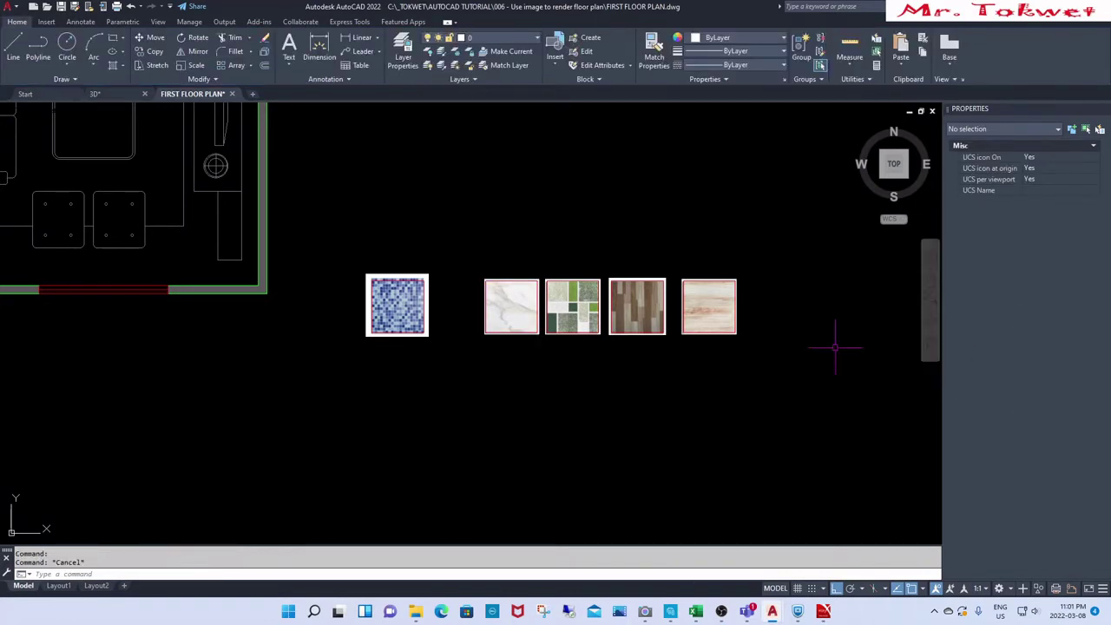
click(738, 253)
click(519, 369)
Step: Move the four-tile row farther right with MOVE
text(m)
key(Return)
click(524, 392)
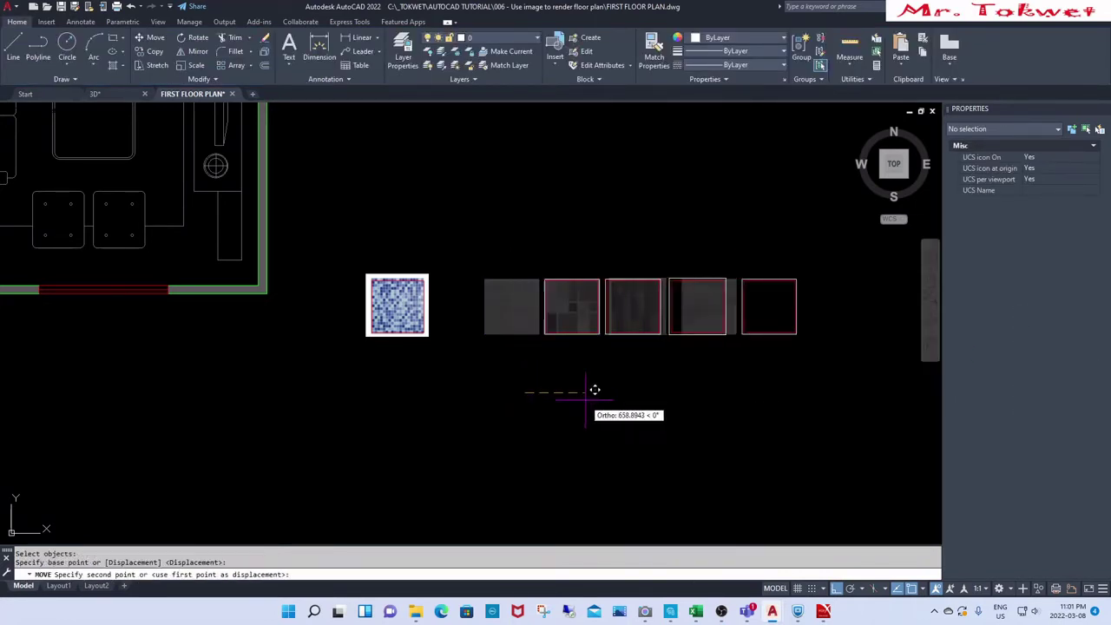
click(650, 408)
Step: Place the blue mosaic tile beside the row and check its reference name
key(Return)
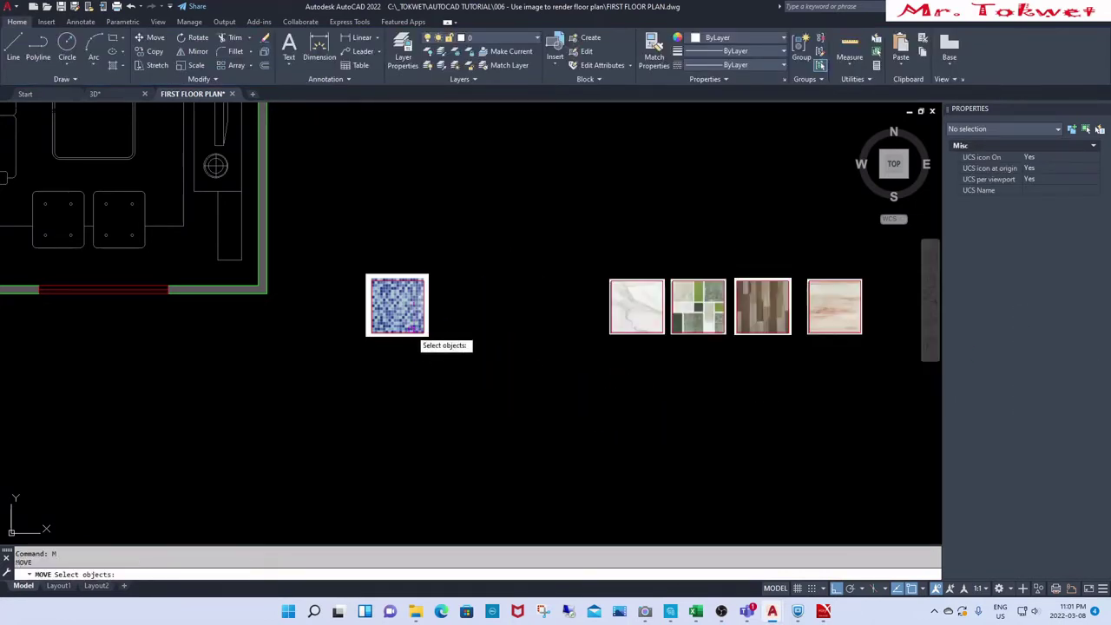
click(420, 334)
key(Return)
click(426, 369)
click(604, 375)
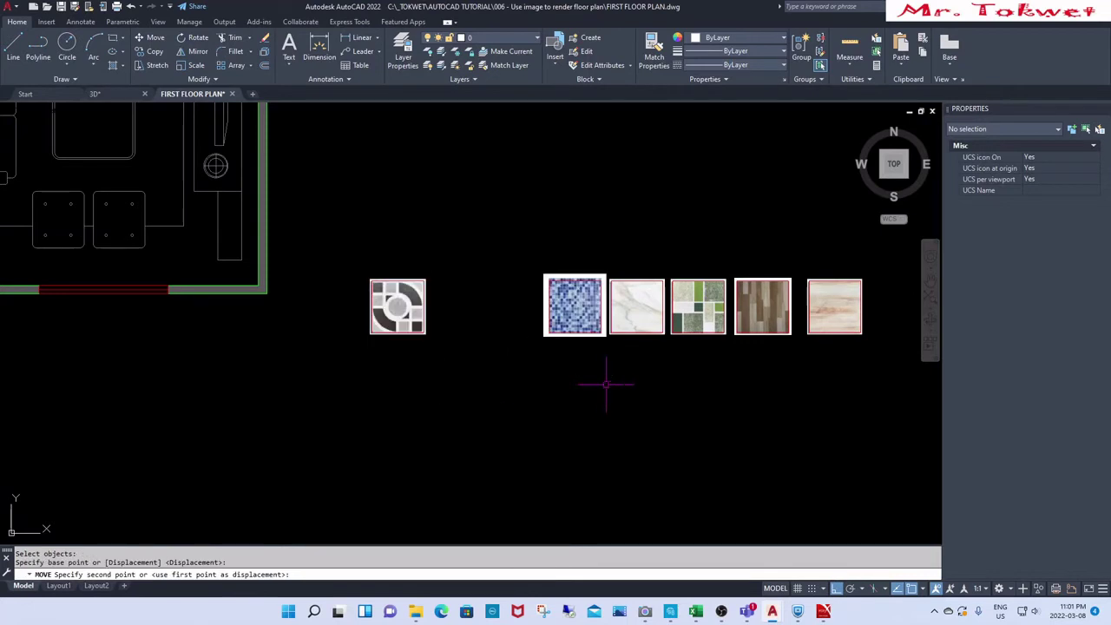
click(561, 327)
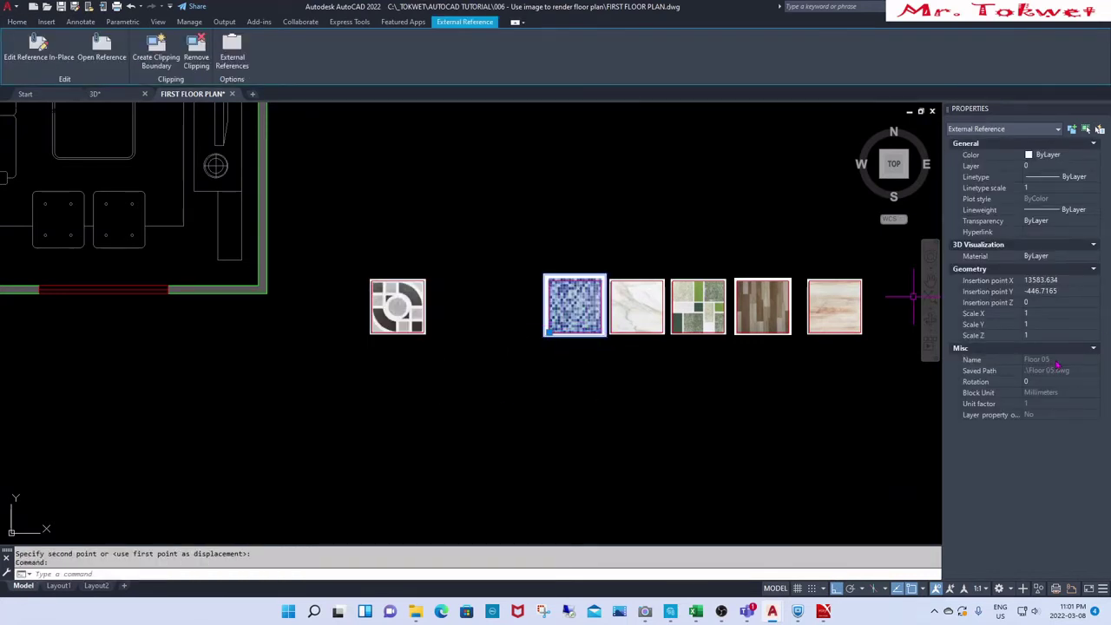
key(Escape)
key(Escape)
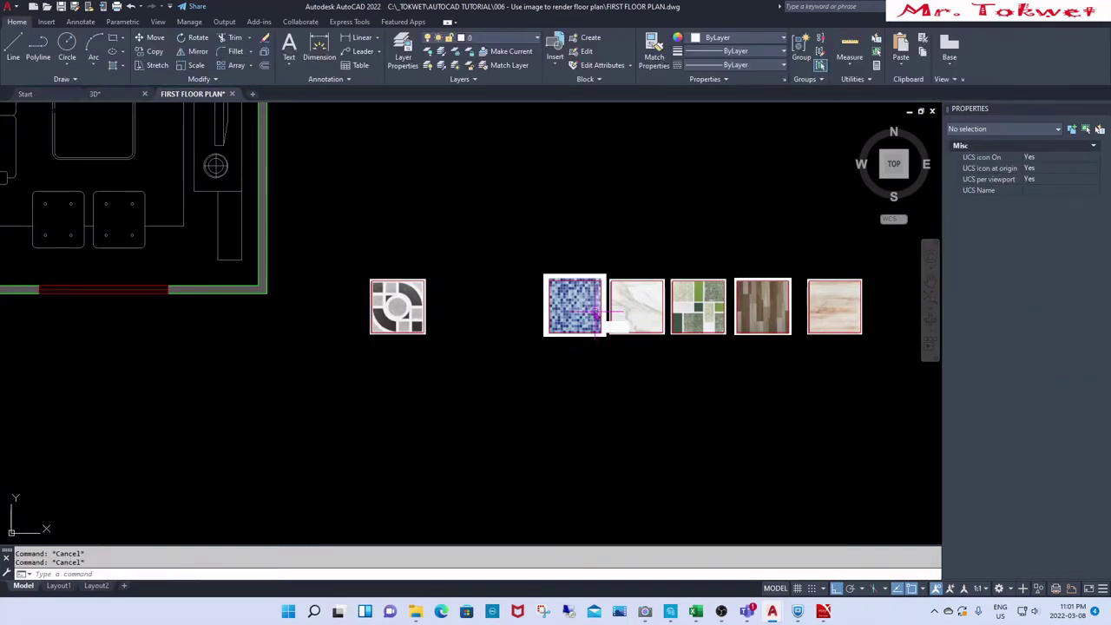
Step: Shift the blue mosaic tile slightly left
key(Return)
click(597, 317)
key(Return)
click(647, 366)
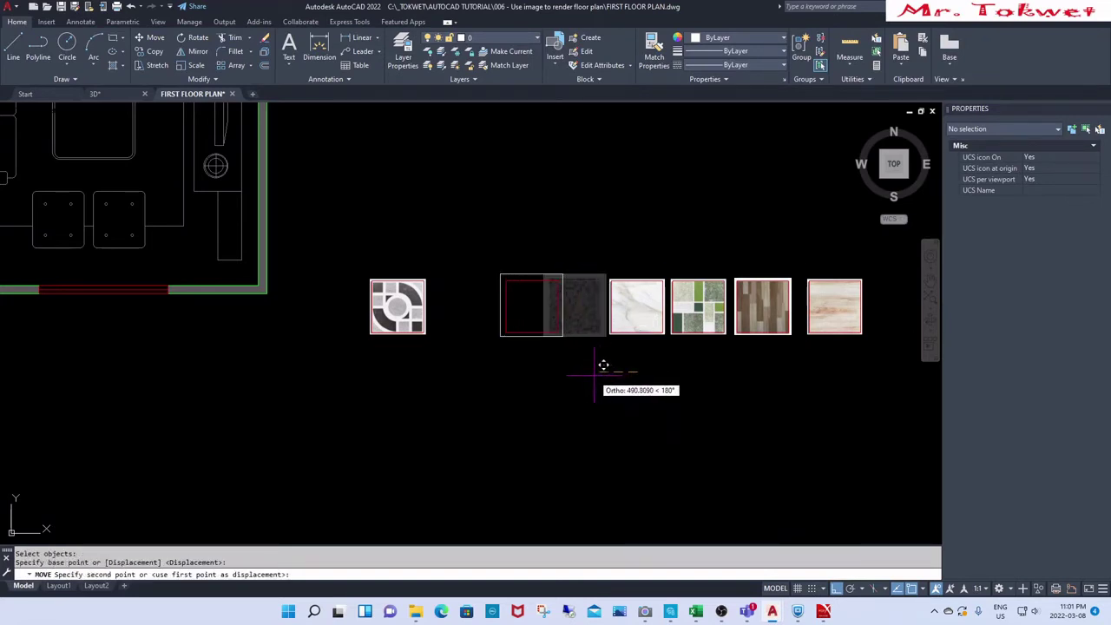
click(583, 371)
Step: Move the round-patterned tile into the gap and check its reference name
click(420, 333)
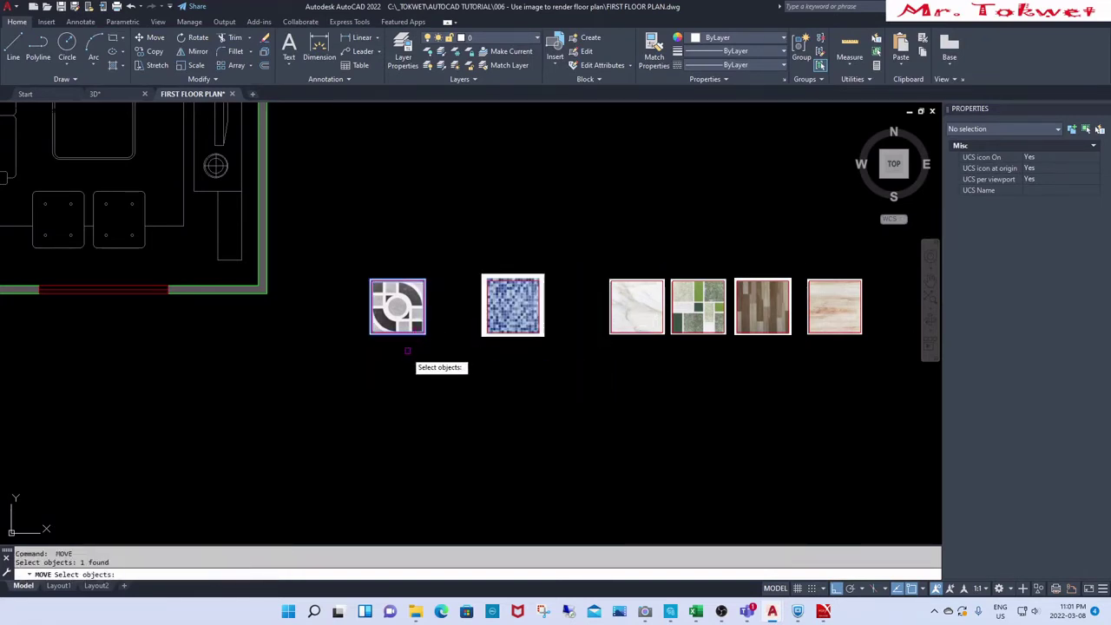
key(Return)
click(402, 354)
click(581, 355)
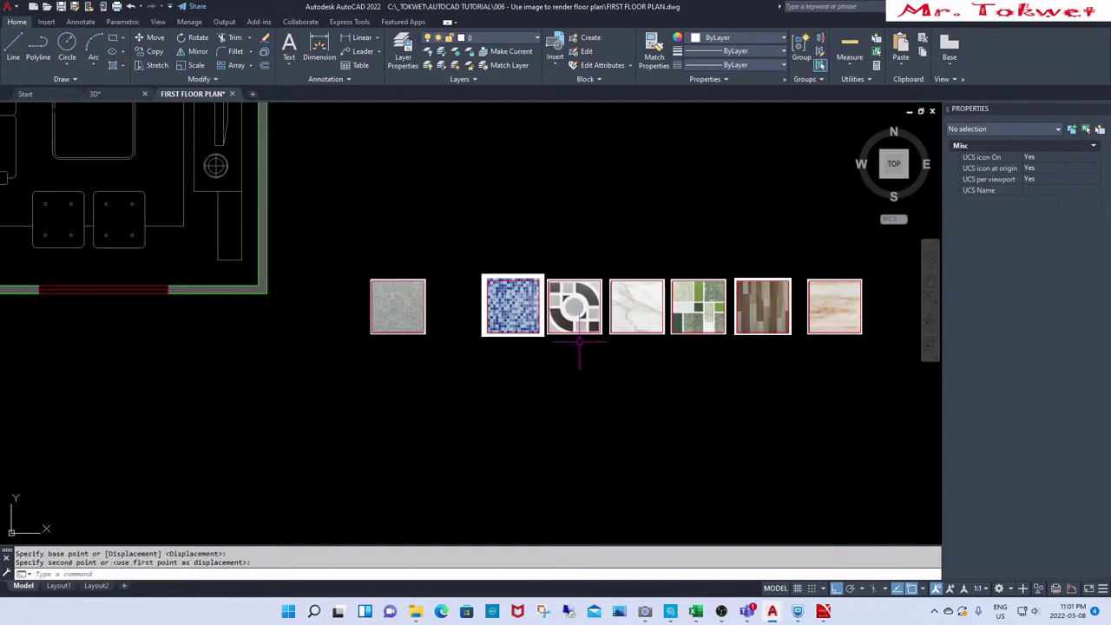
click(579, 333)
key(Escape)
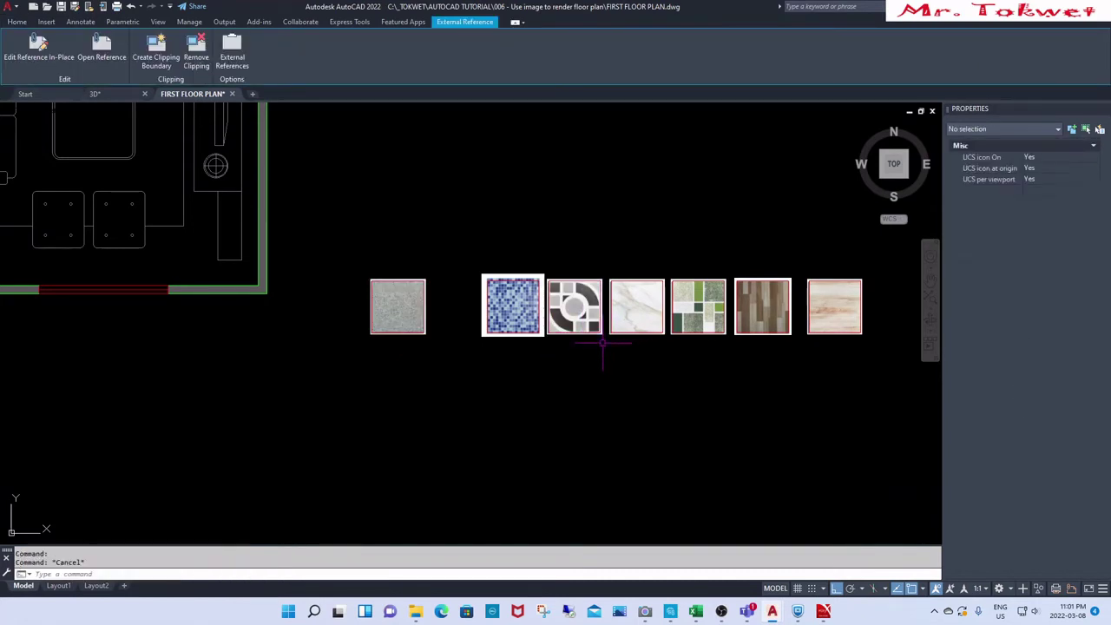
Step: Move a group of four tiles further right in the row
scroll(551, 336, down, 2)
text(m)
key(Return)
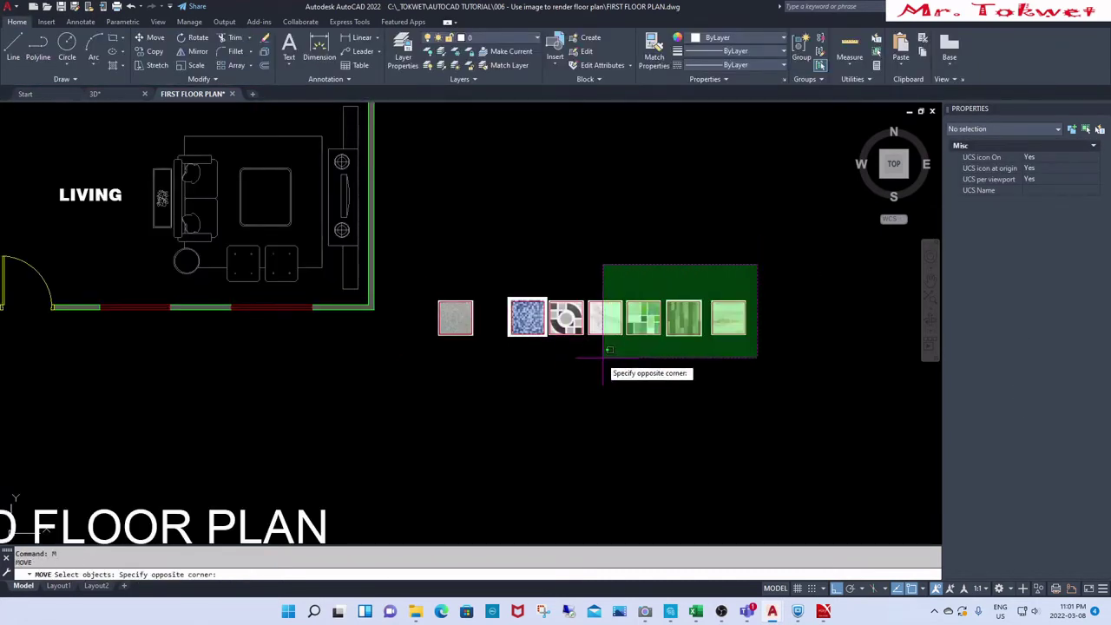
click(601, 340)
key(Return)
click(514, 358)
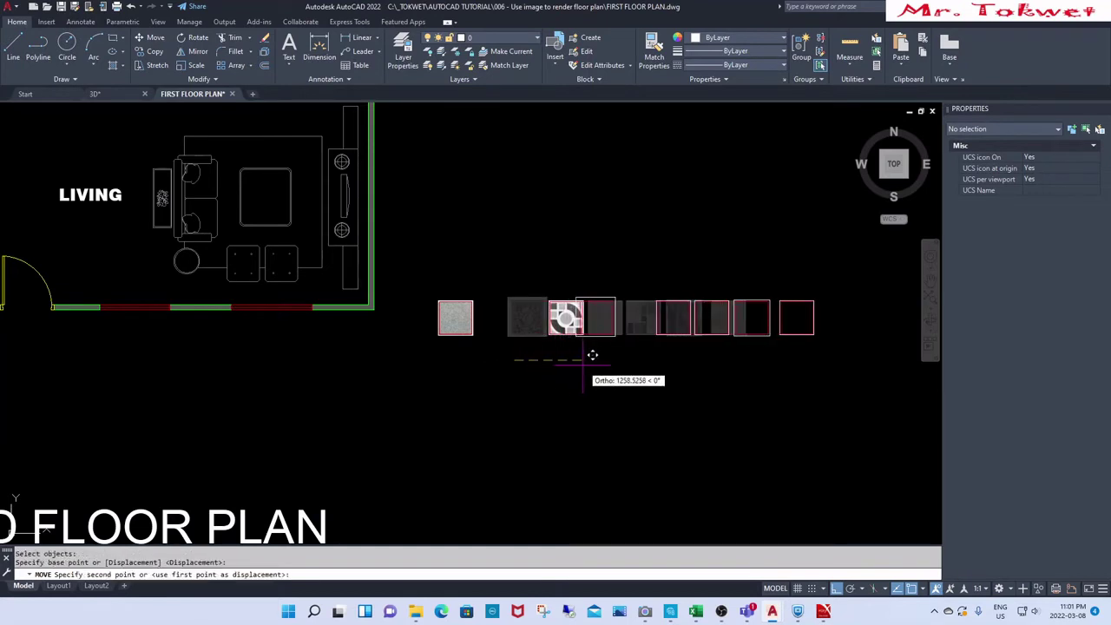
click(603, 354)
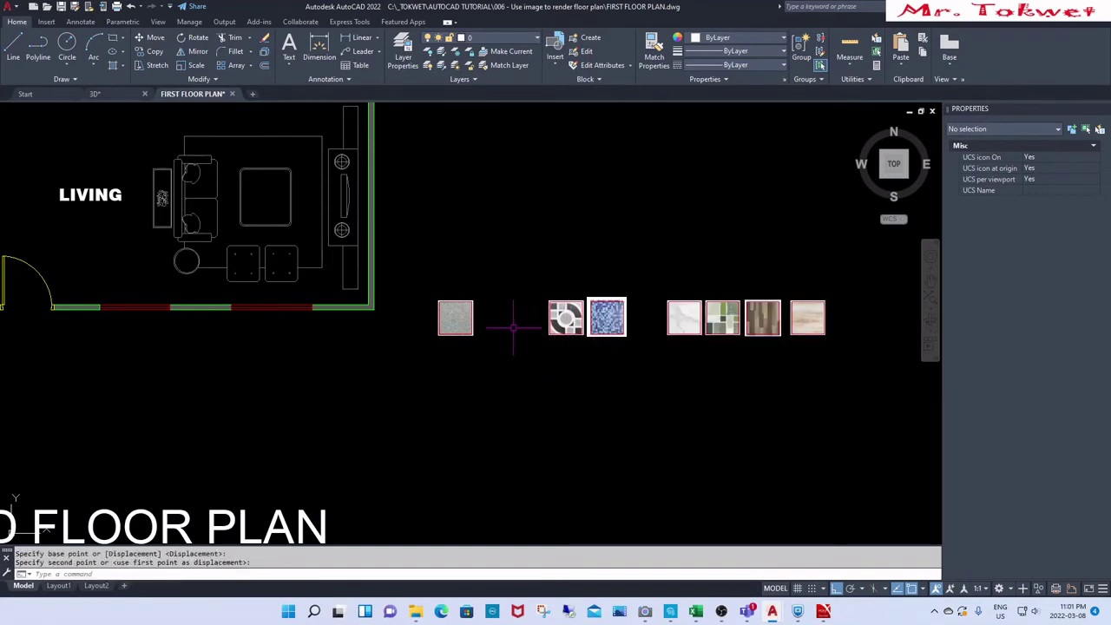
Step: Drop the grey tile into its new slot and check which floor reference it is
key(space)
click(460, 320)
key(Return)
click(499, 364)
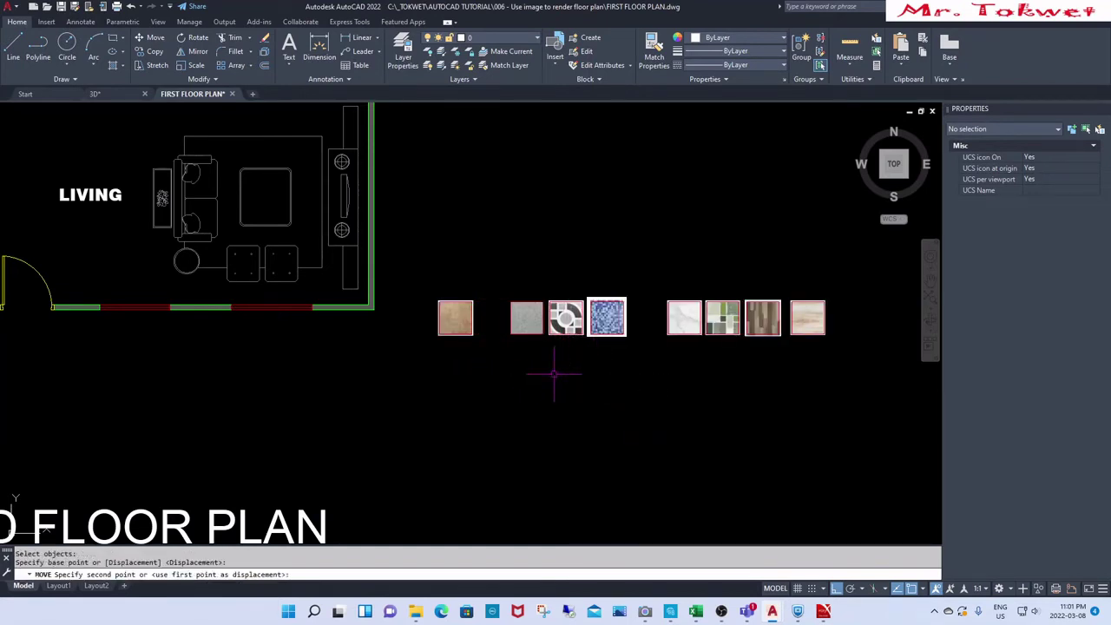
click(554, 374)
click(535, 333)
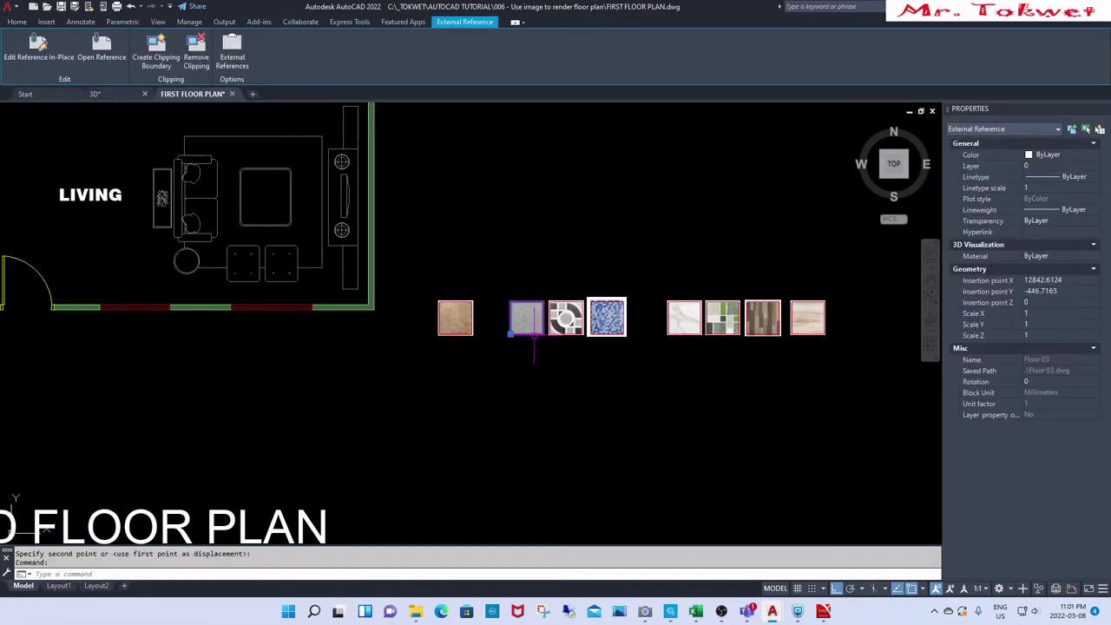
key(Escape)
key(Escape)
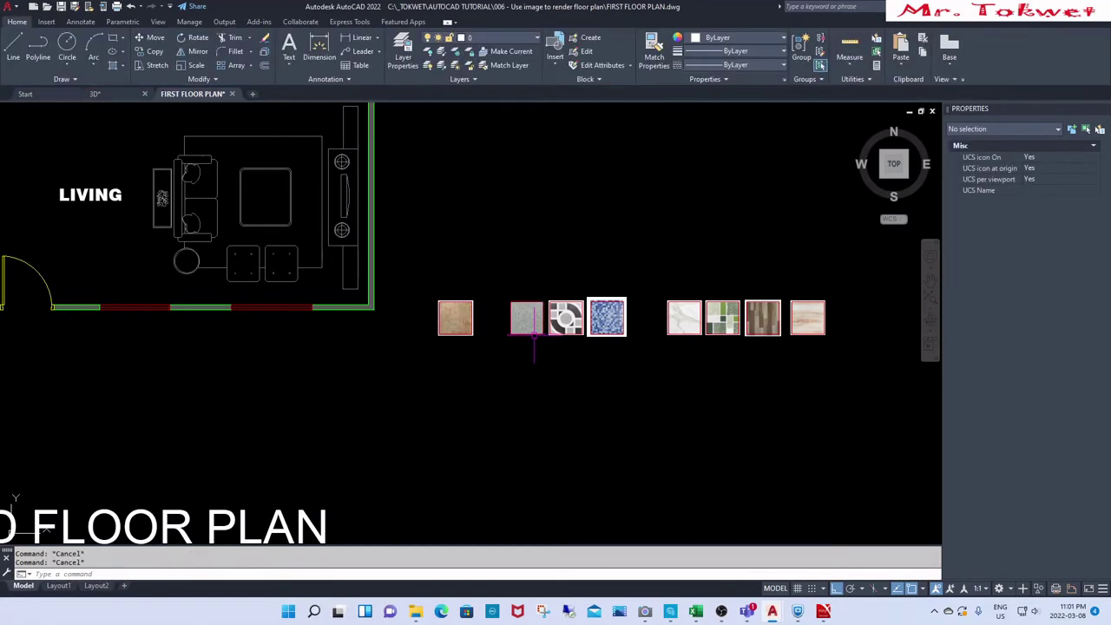
Step: Move the brown tile into the gap and check its floor reference
key(Return)
click(458, 330)
key(Return)
click(475, 363)
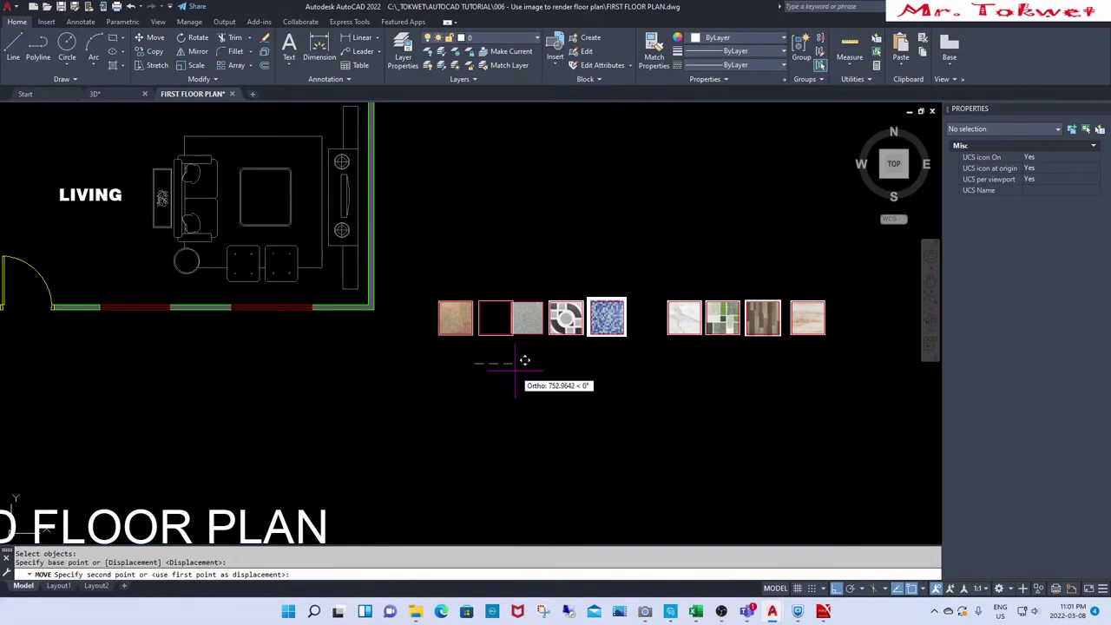
click(511, 357)
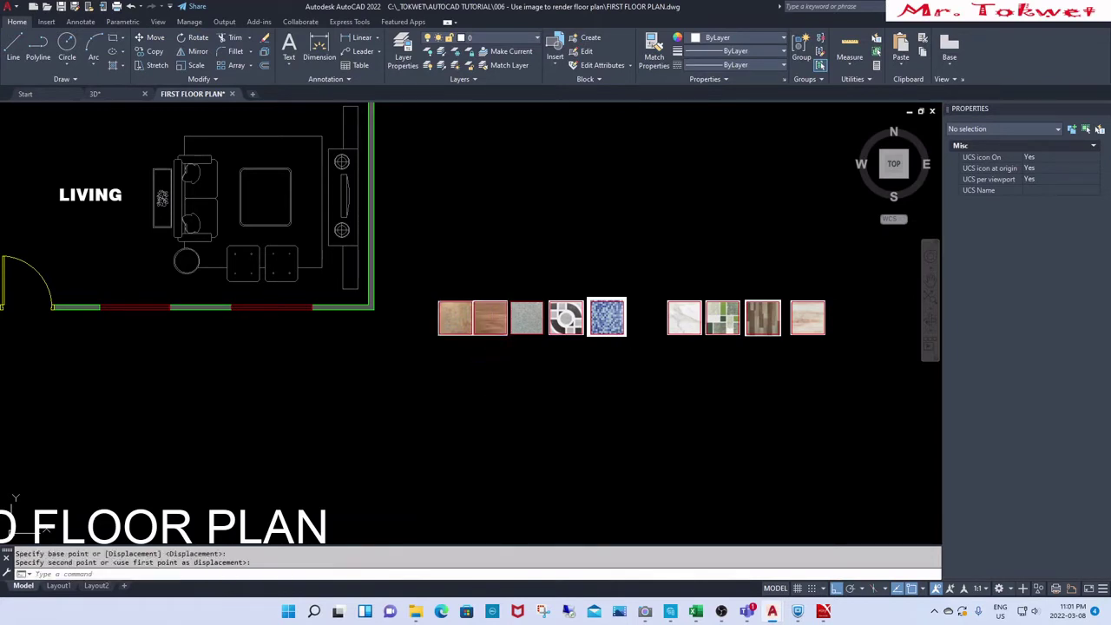
click(491, 330)
key(Escape)
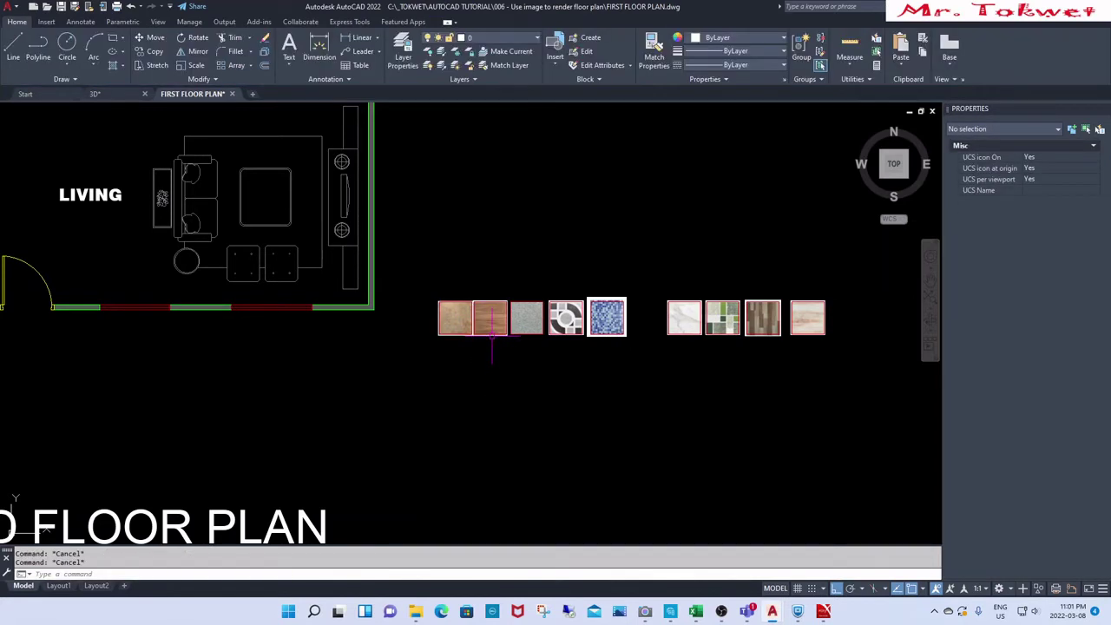
Step: Move the brown tile to the row's left end and check the tan tile's reference
text(m)
key(Return)
click(491, 330)
key(Return)
click(548, 378)
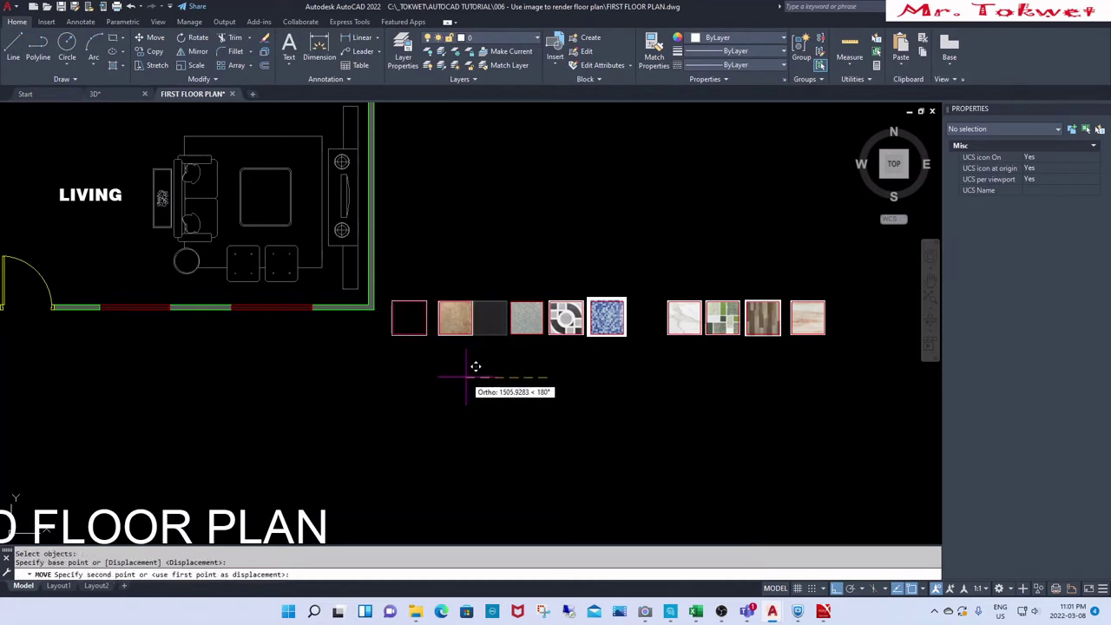
click(471, 366)
click(464, 334)
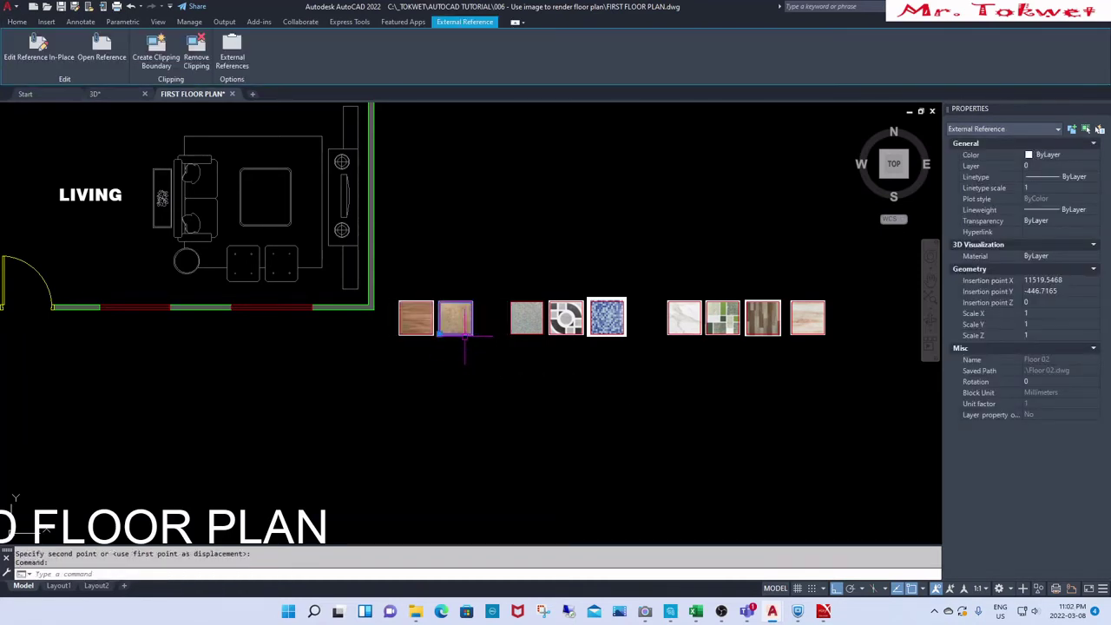
key(Escape)
Step: Place the tan tile beside the brown one
text(m)
key(Return)
click(464, 334)
key(Return)
click(476, 364)
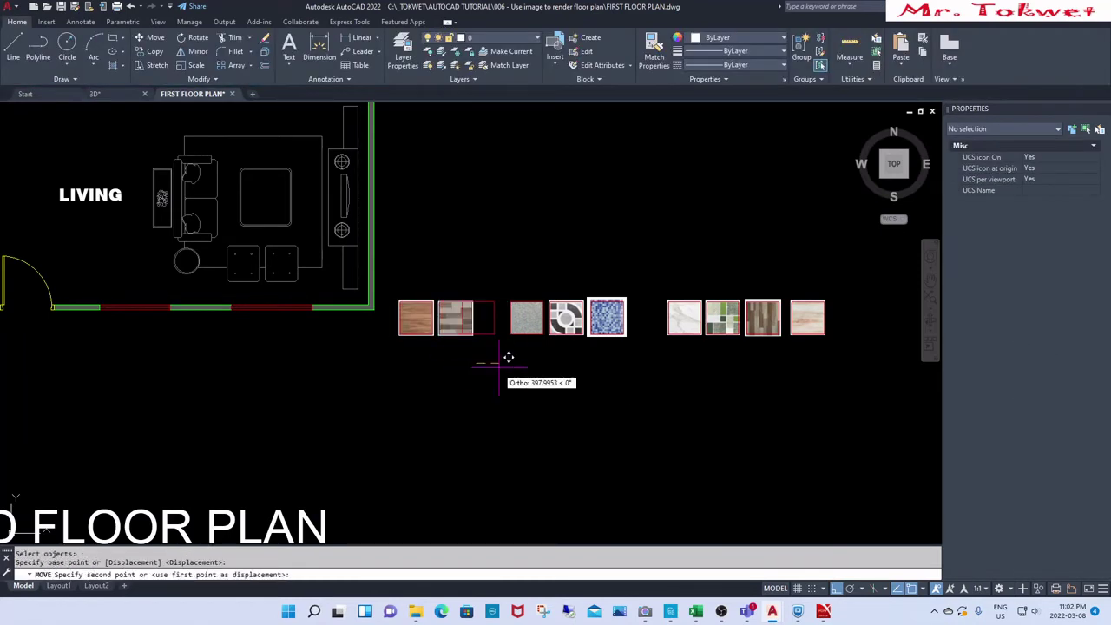
click(505, 358)
Step: Set the striped tile down after the blue tile and check its reference
text(m)
key(Return)
click(449, 330)
key(Return)
click(444, 358)
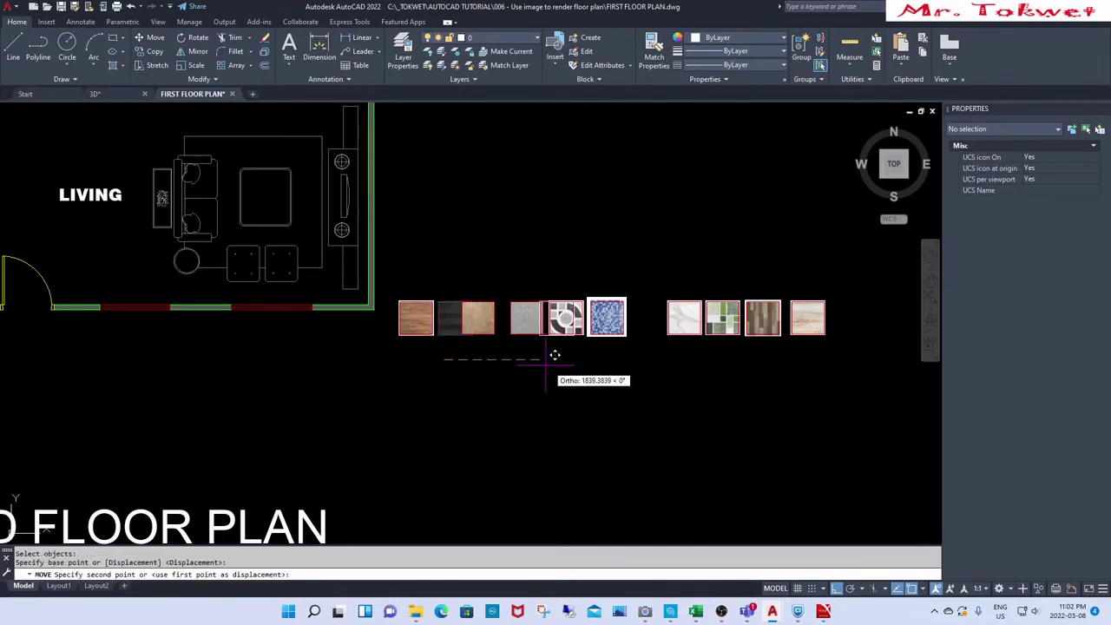
click(640, 360)
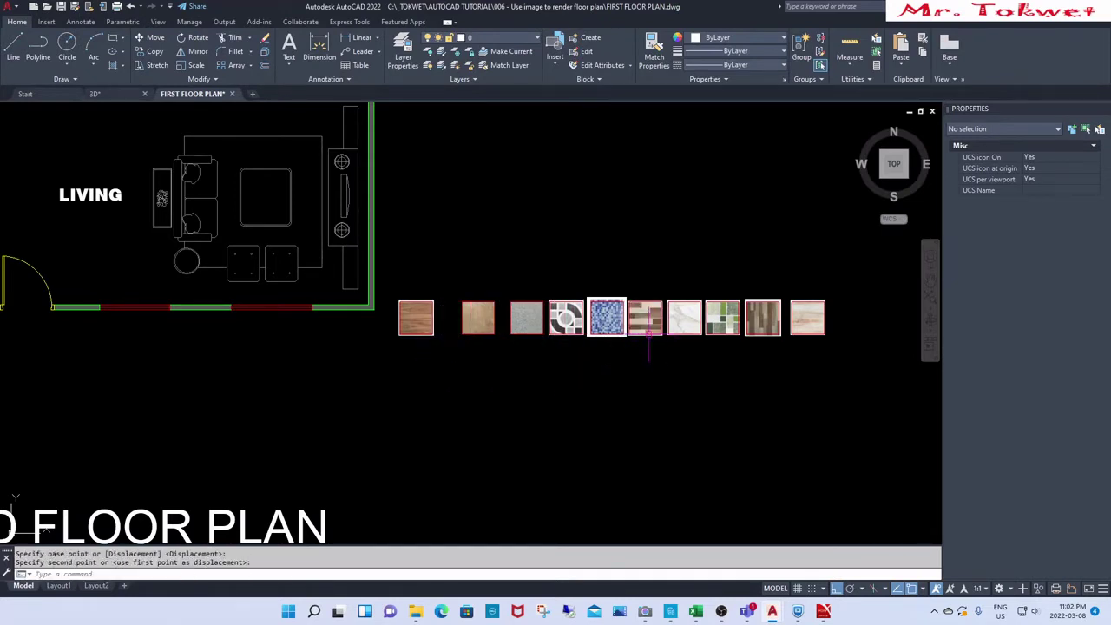
click(647, 334)
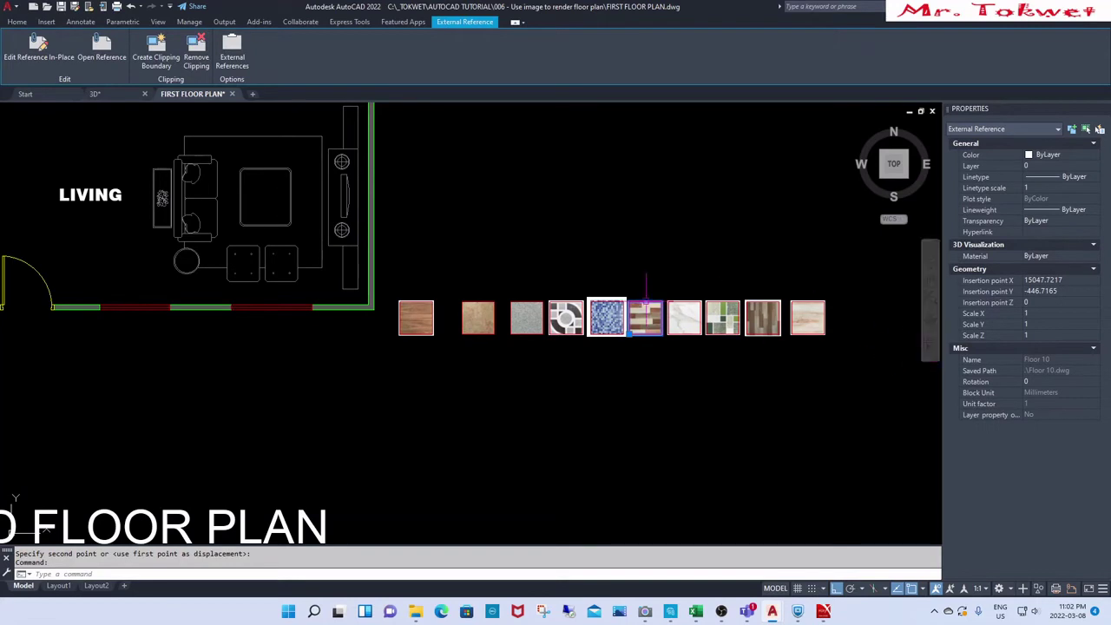
key(Escape)
Step: Move the striped tile to the row's right end and check its reference name
text(m)
key(Return)
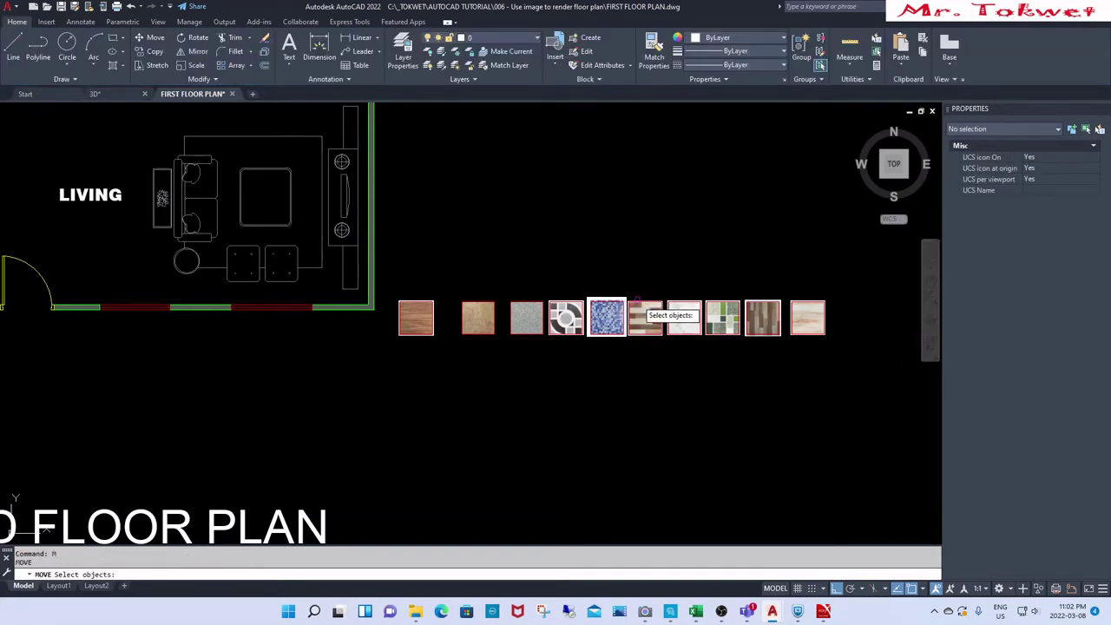
click(636, 304)
key(Return)
click(643, 352)
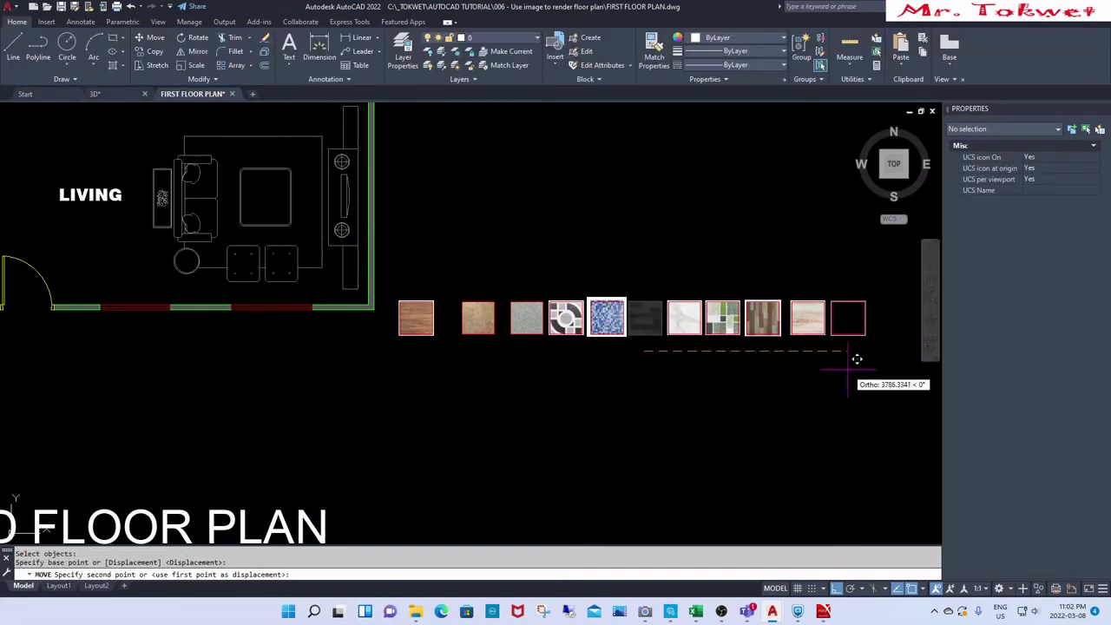
click(847, 355)
click(850, 333)
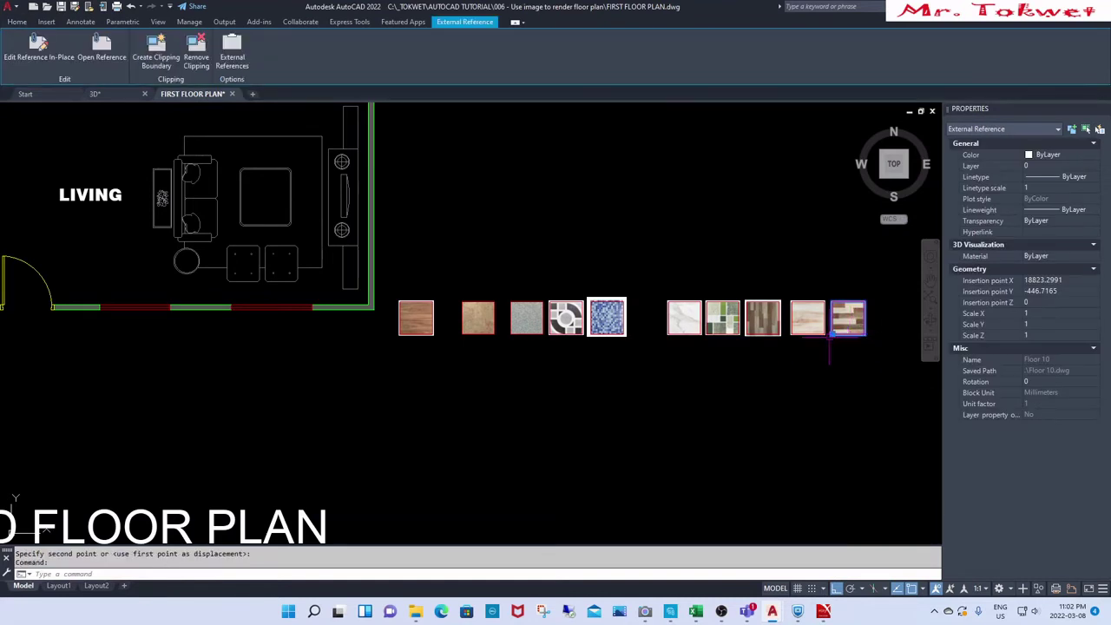
Step: Check the right-hand tiles' reference names in Properties, confirming Floor 07 and Floor 06
click(819, 328)
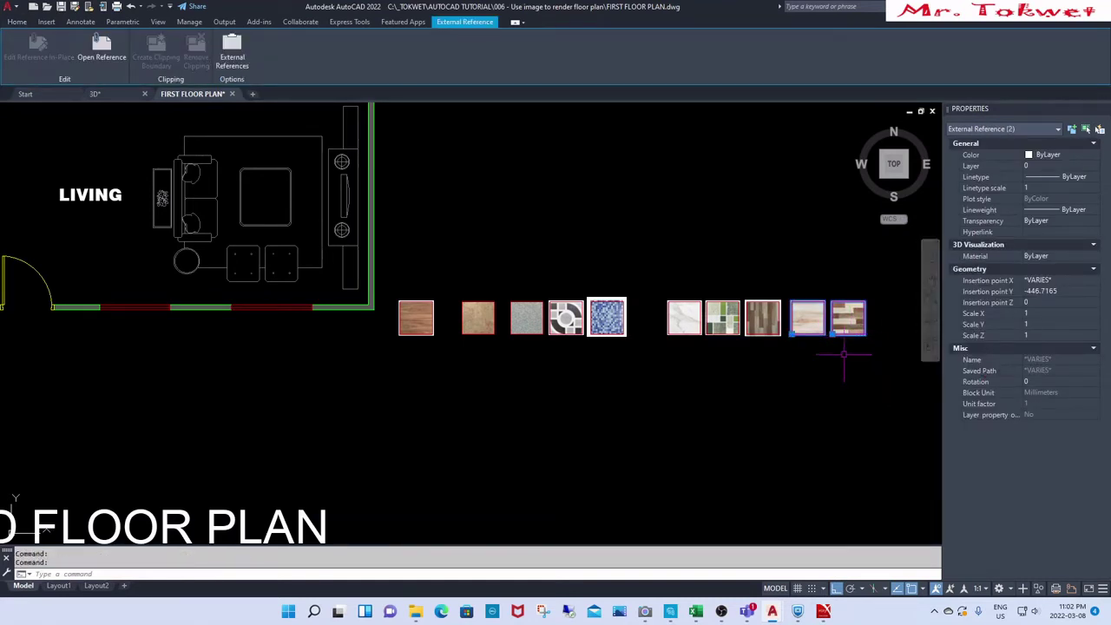
key(Escape)
click(819, 335)
key(Escape)
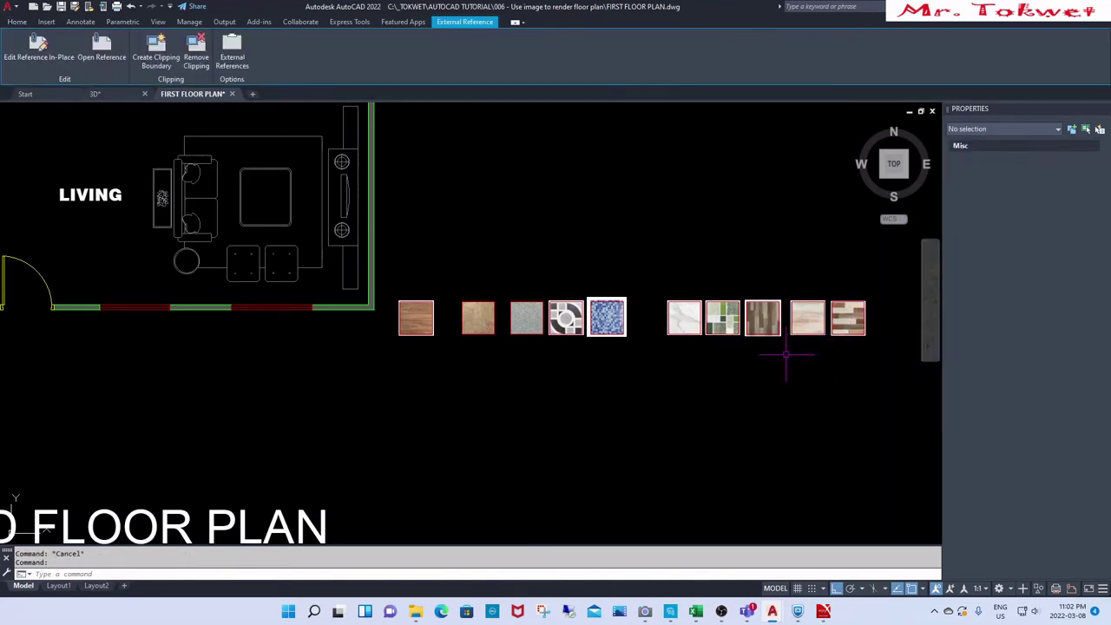
click(773, 325)
key(Escape)
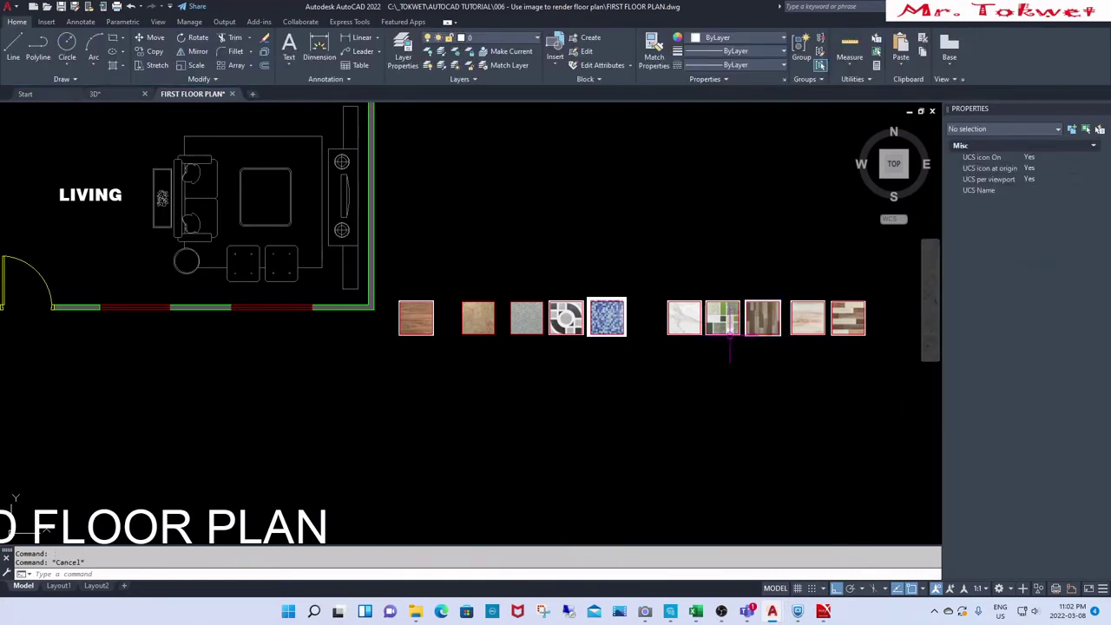
click(727, 328)
key(Escape)
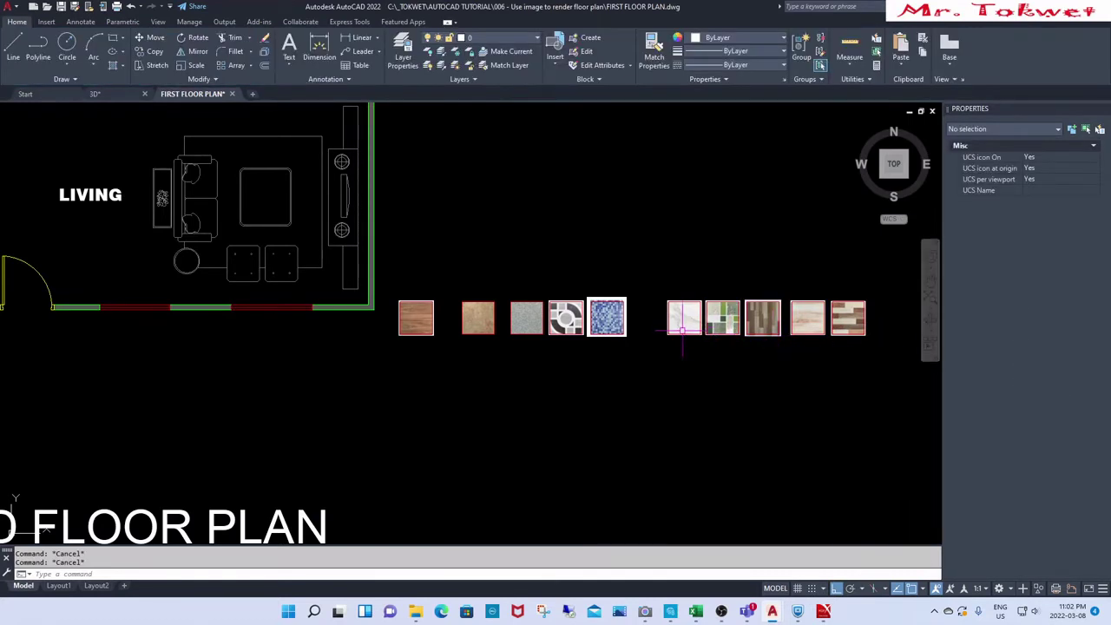
click(685, 323)
key(Escape)
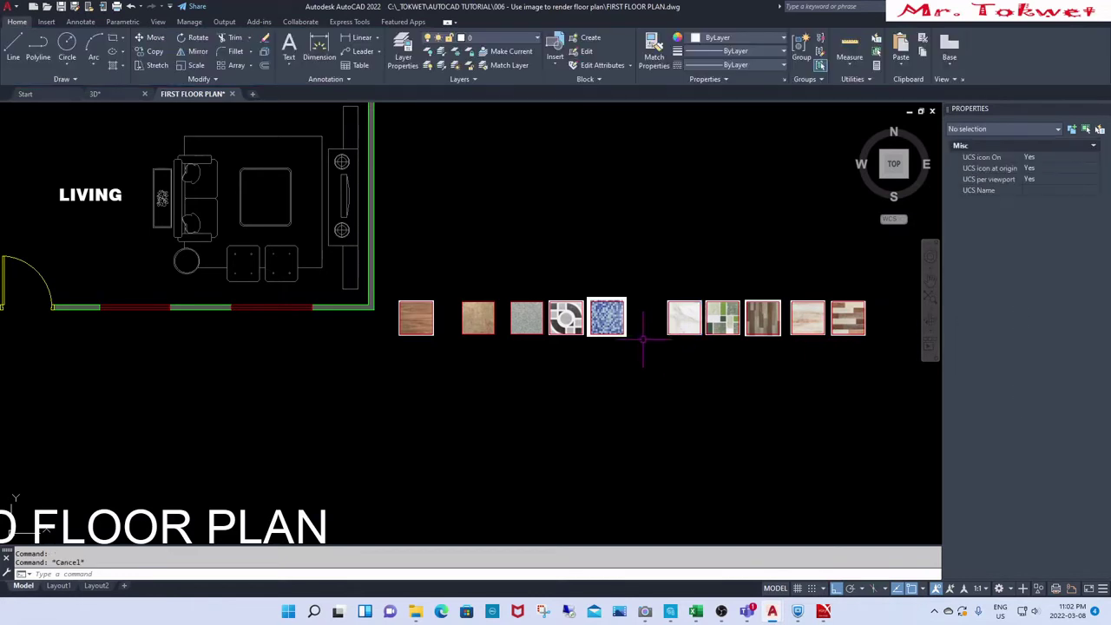
Step: Confirm the remaining tiles are Floor 05 down to Floor 01, right to left
click(623, 332)
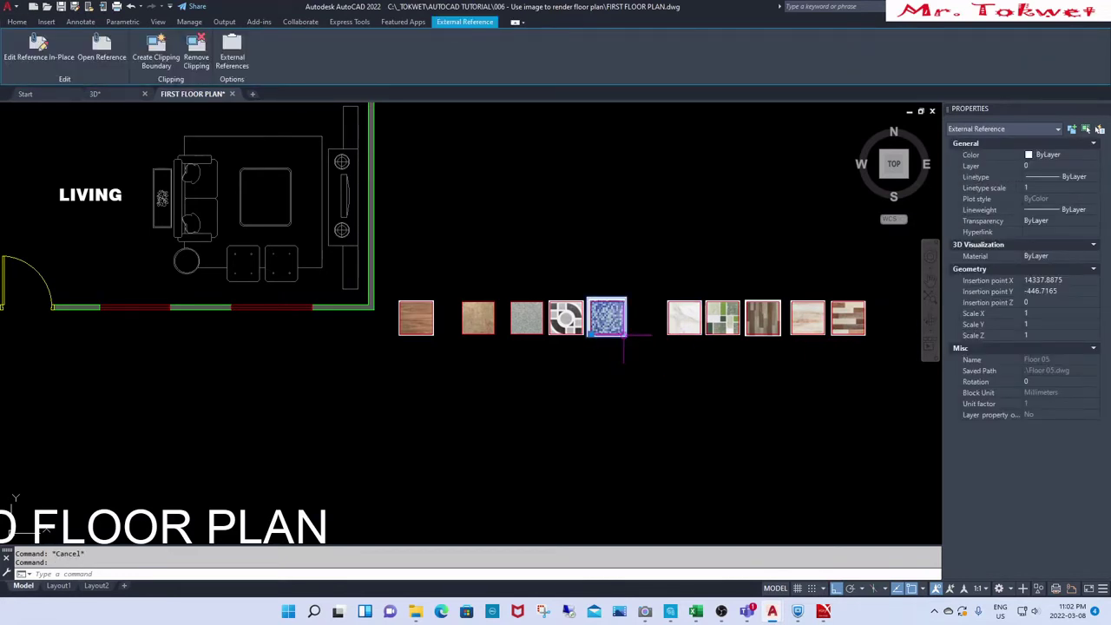
key(Escape)
click(572, 328)
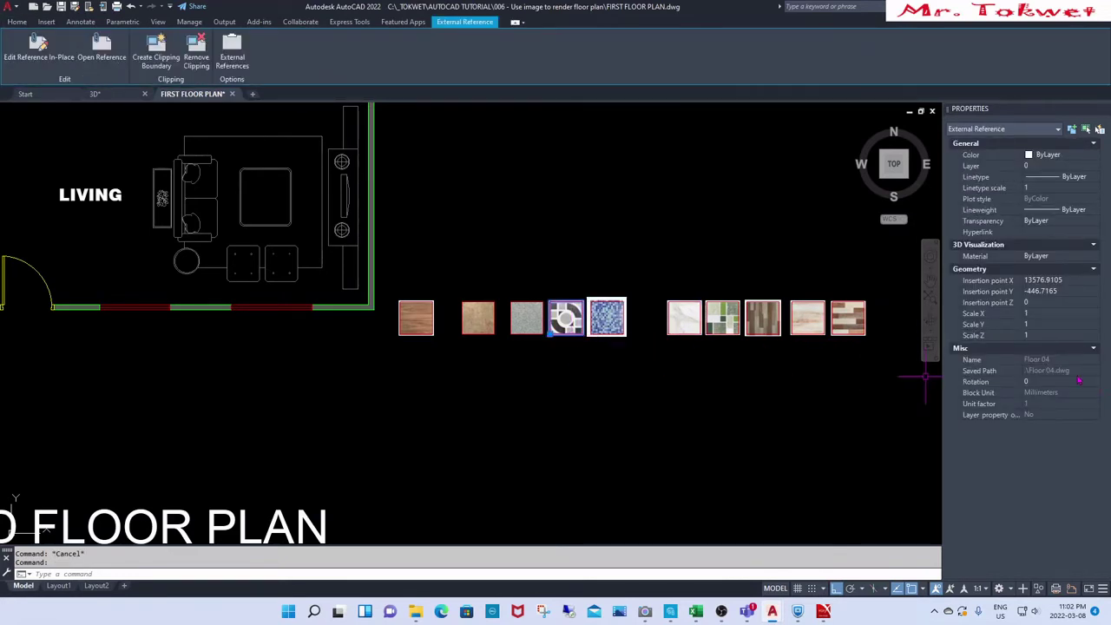
key(Escape)
click(528, 332)
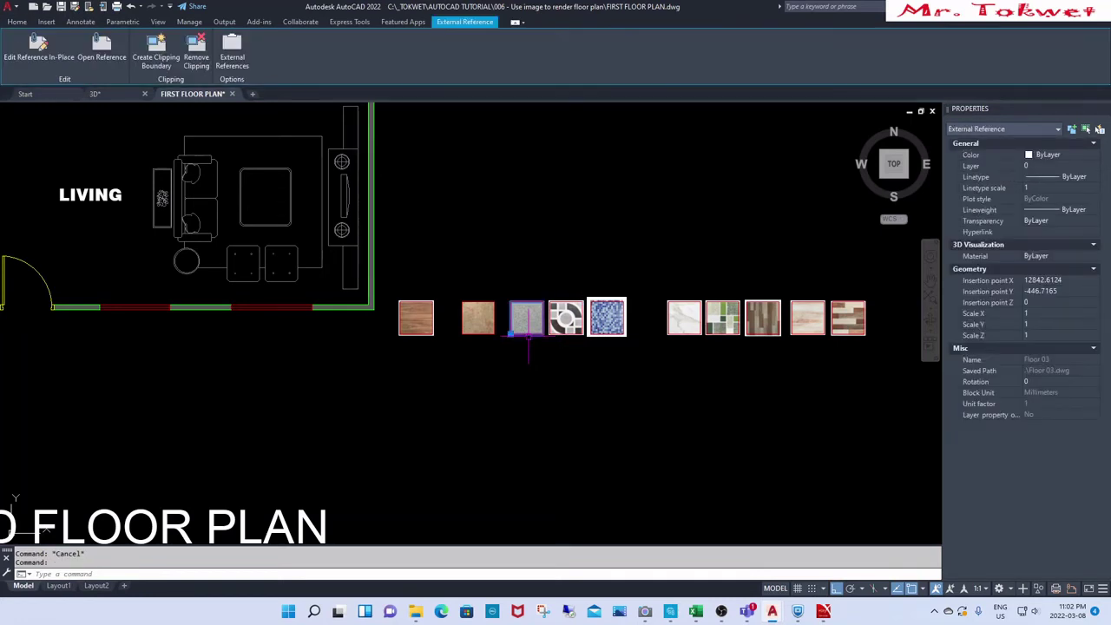
key(Escape)
click(459, 333)
key(Escape)
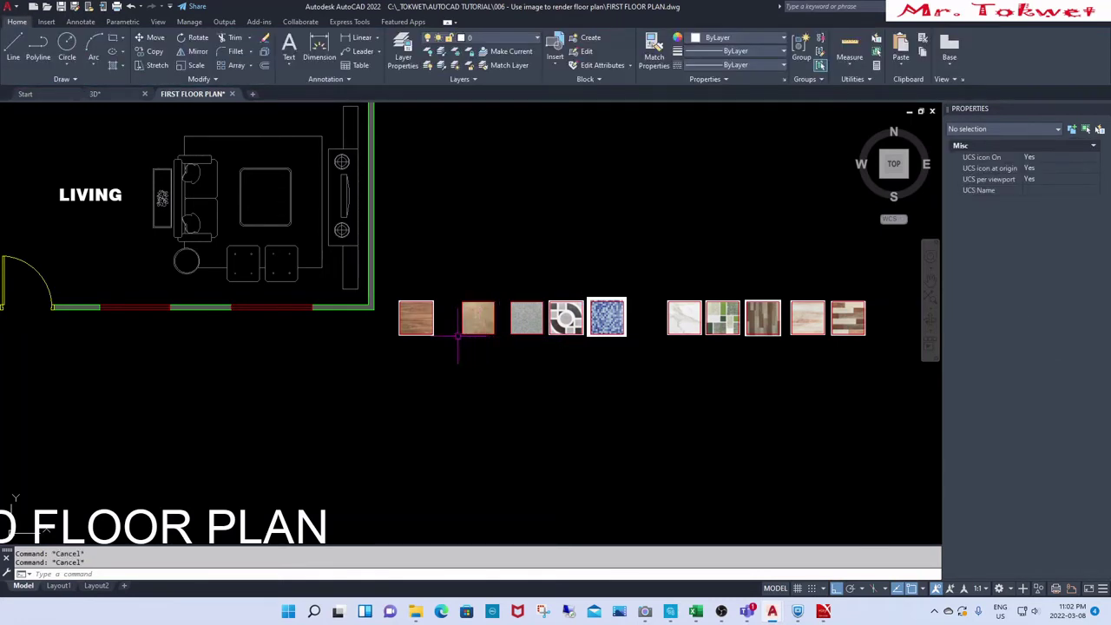
click(434, 333)
key(Escape)
Step: Move the second tile up beside the first
key(m)
key(Return)
click(477, 317)
key(Return)
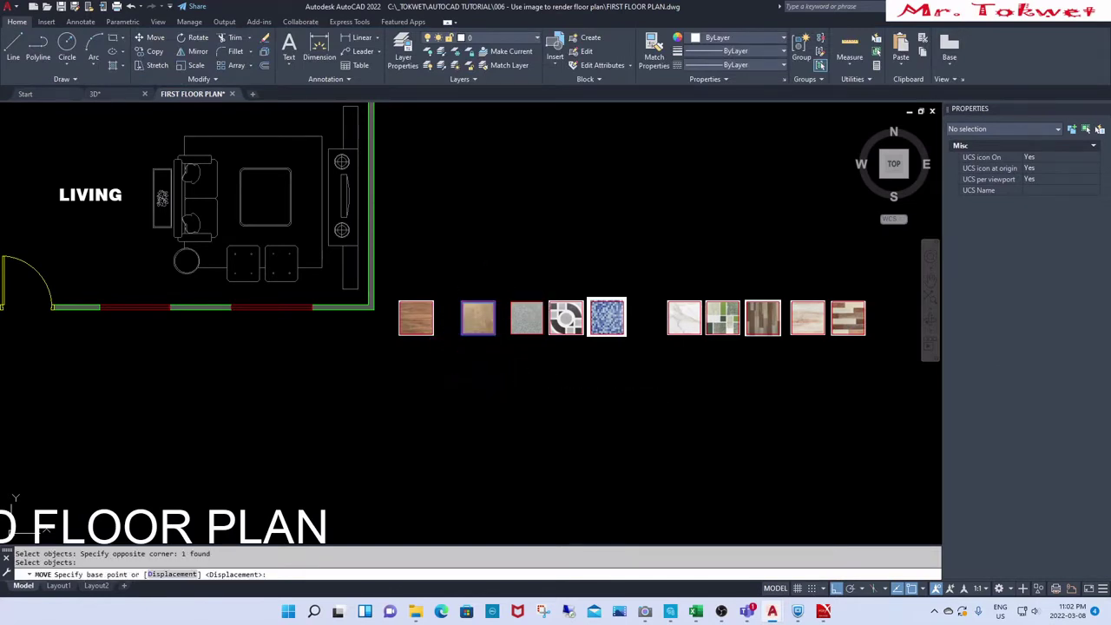
click(486, 370)
click(466, 370)
Step: Move the next three tiles next to the first two
key(Return)
click(640, 275)
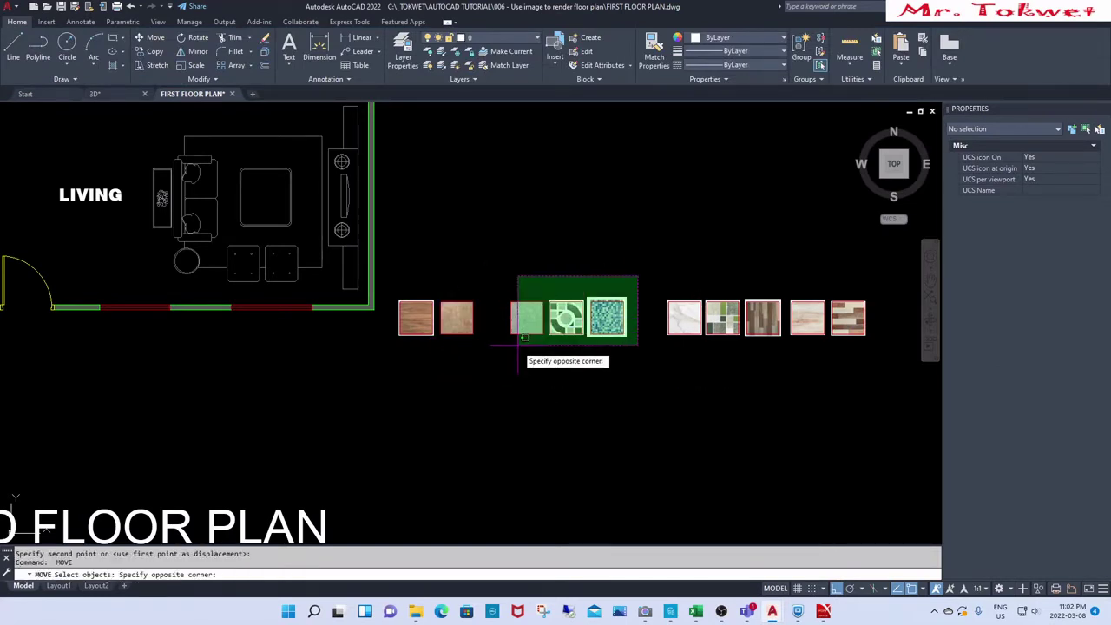
click(491, 373)
key(Return)
click(564, 367)
click(541, 367)
Step: Shift the remaining right-hand tiles left to close the gap in the row
key(Return)
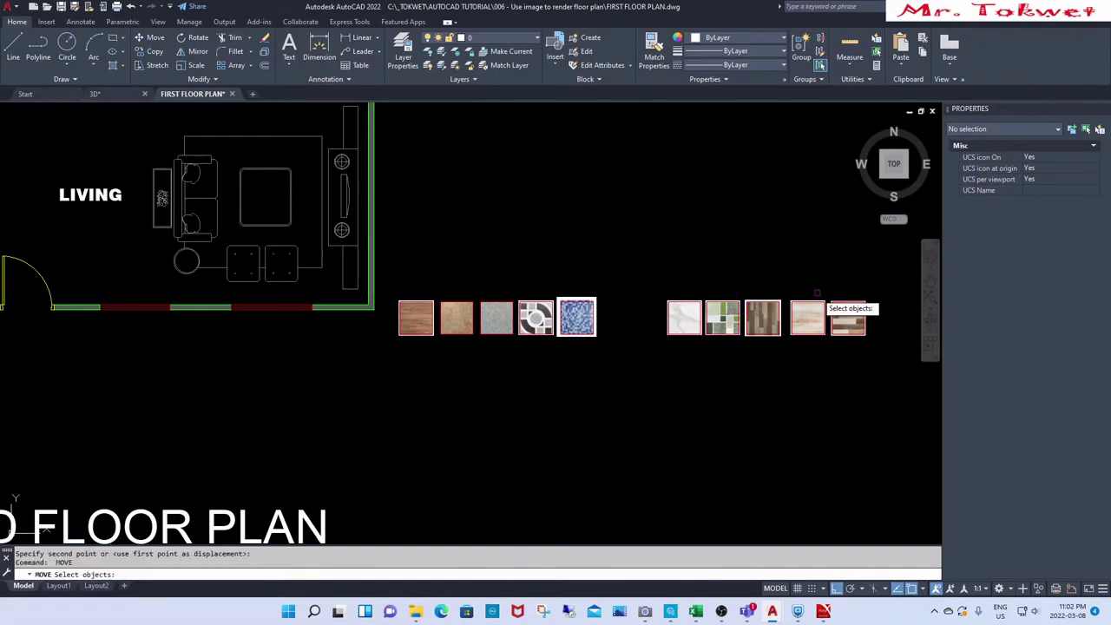
click(843, 283)
click(794, 304)
key(Return)
click(719, 372)
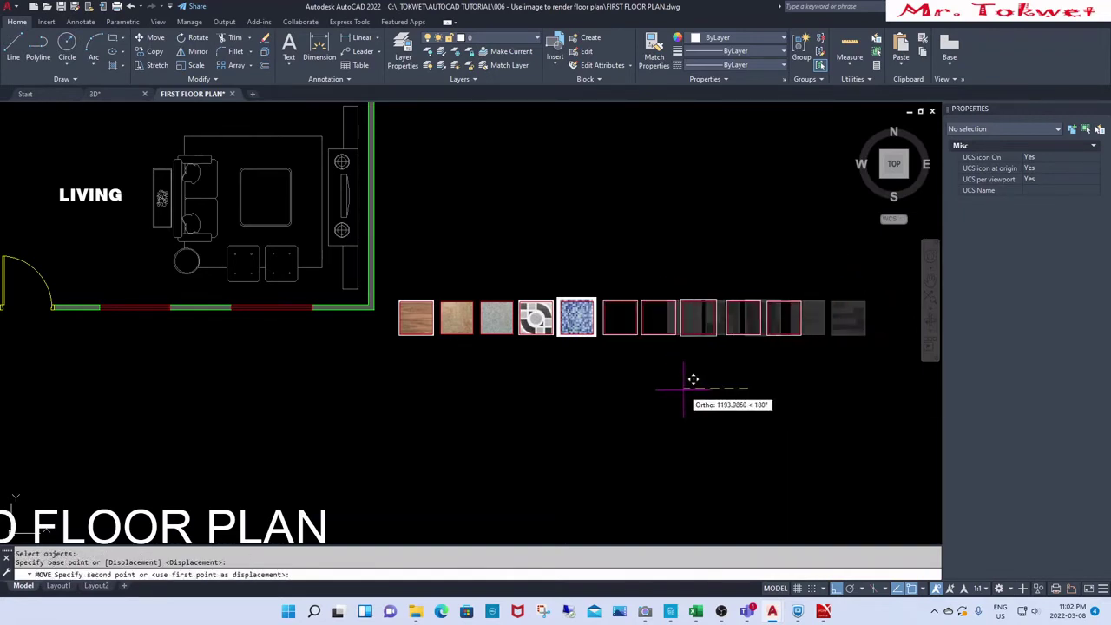
click(681, 390)
scroll(661, 375, down, 3)
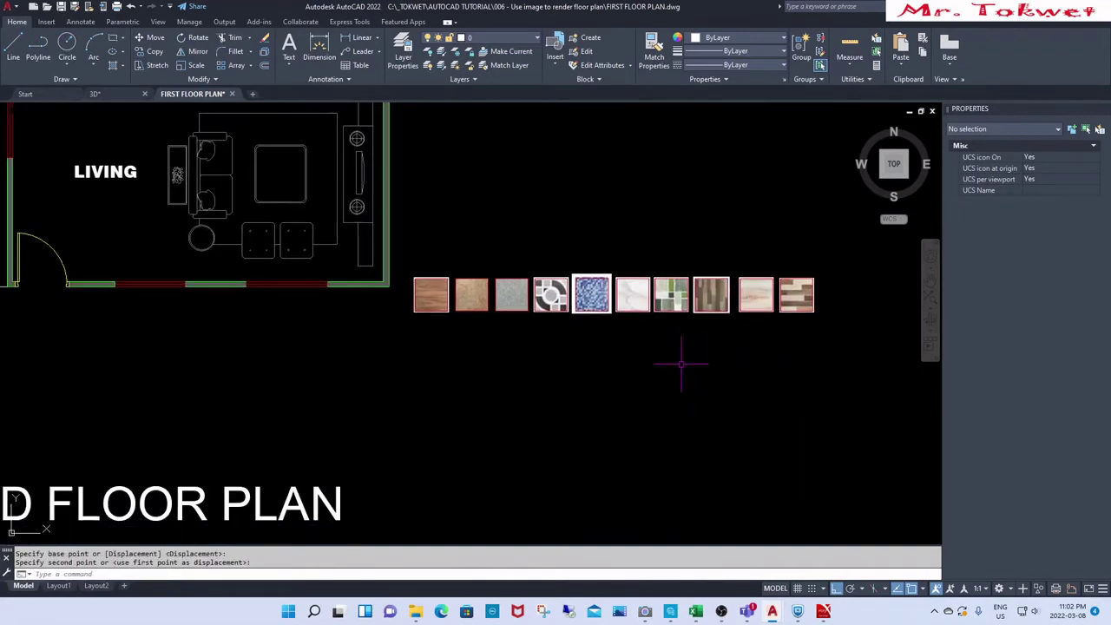
Step: Copy the LIVING room label to a spot beside the tile samples
key(Escape)
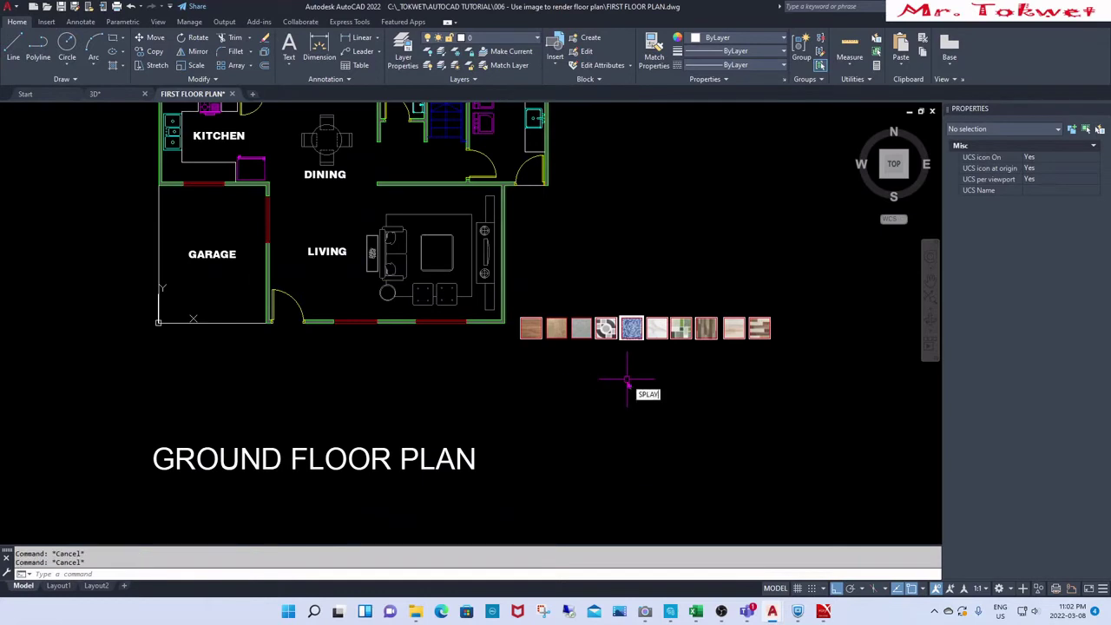
text(co)
key(Return)
click(327, 252)
key(Return)
click(369, 347)
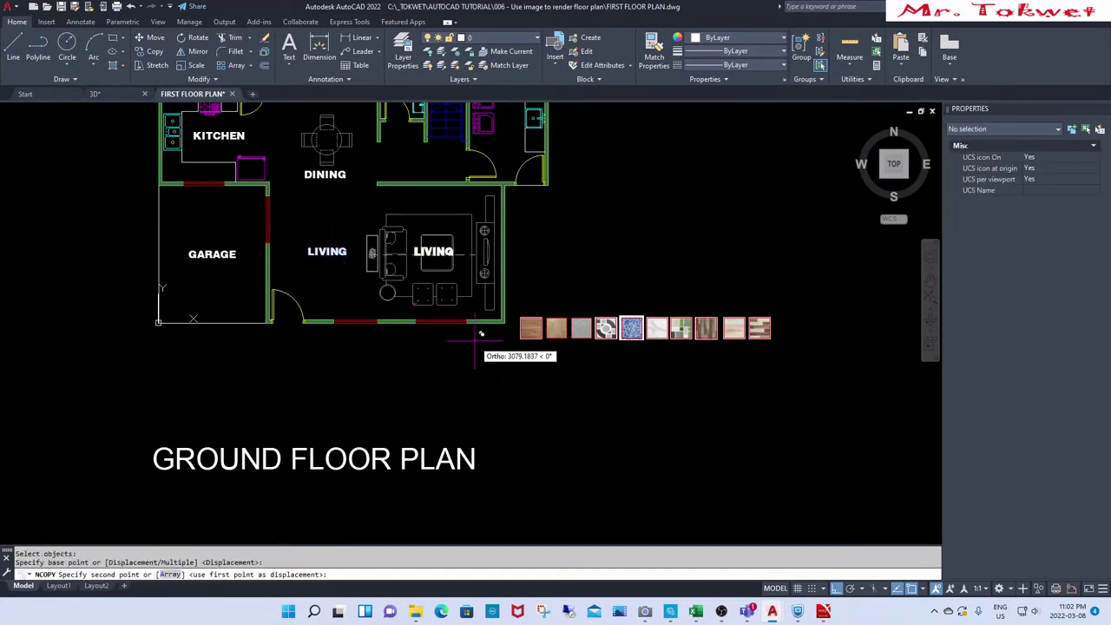
scroll(564, 360, up, 2)
click(566, 357)
key(Escape)
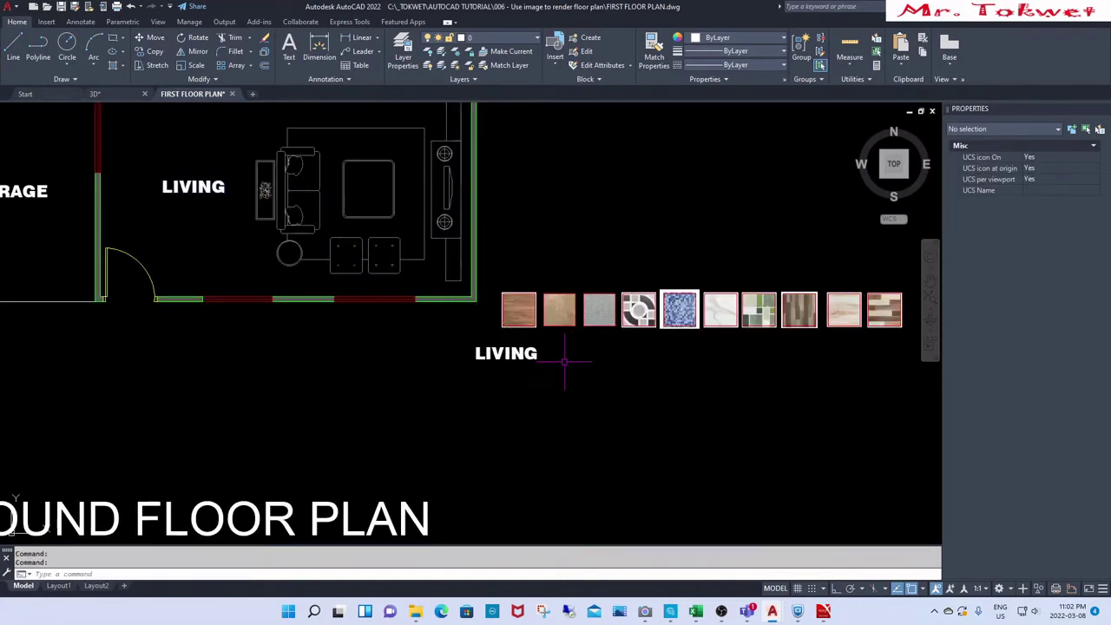
Step: Scale the copied LIVING text down by 0.5
text(sc)
key(Return)
click(514, 353)
key(Return)
click(506, 356)
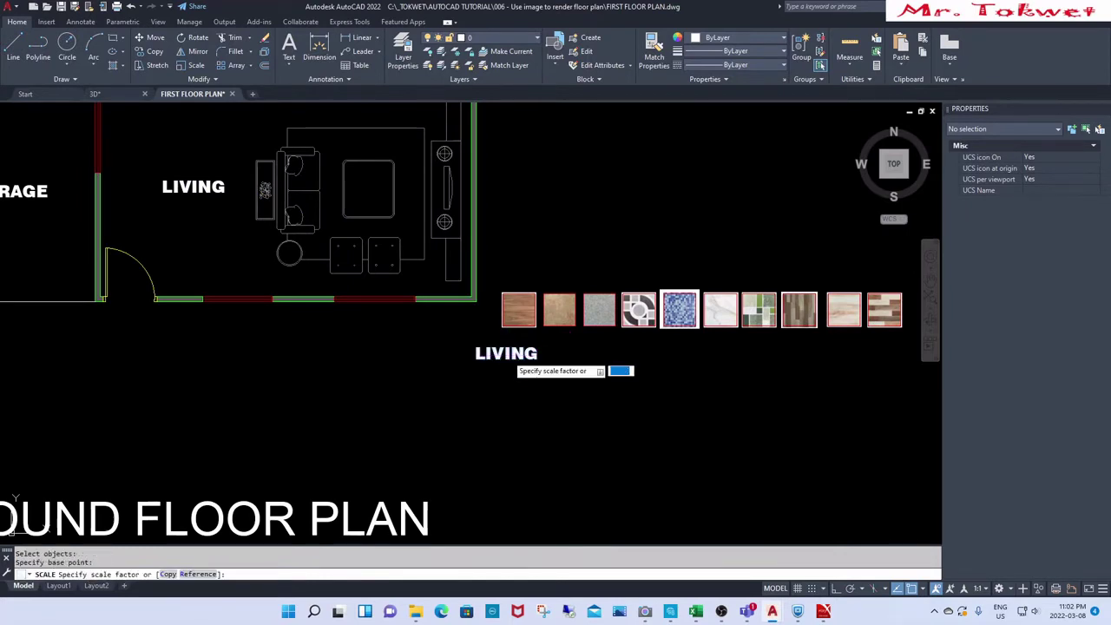
key(Return)
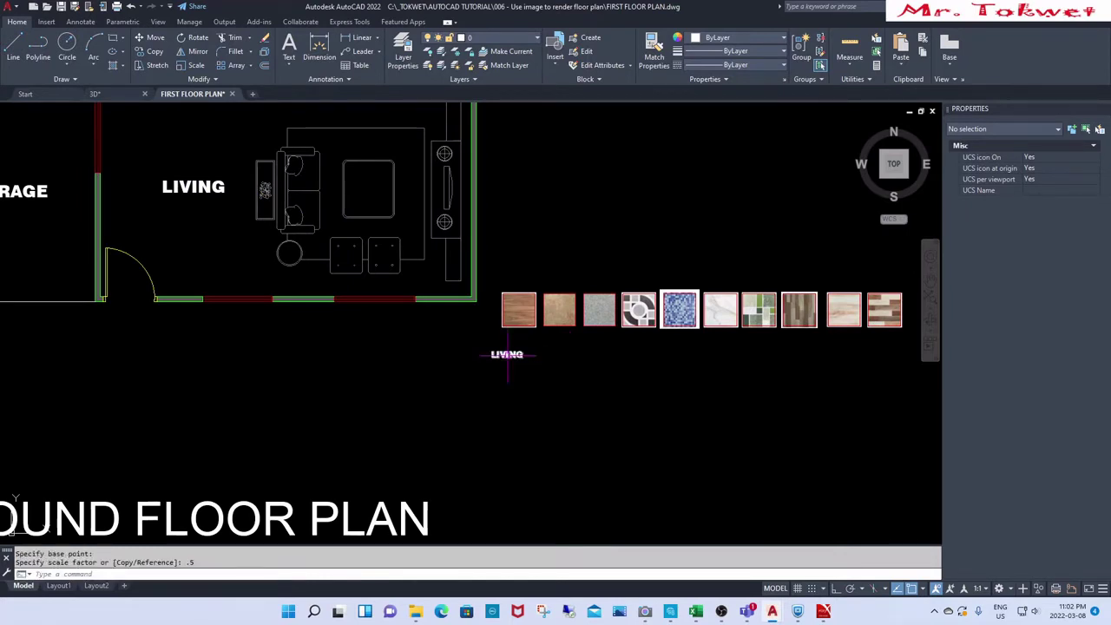
Step: Edit the small LIVING copy so it reads 01
text(ed)
key(Return)
click(512, 355)
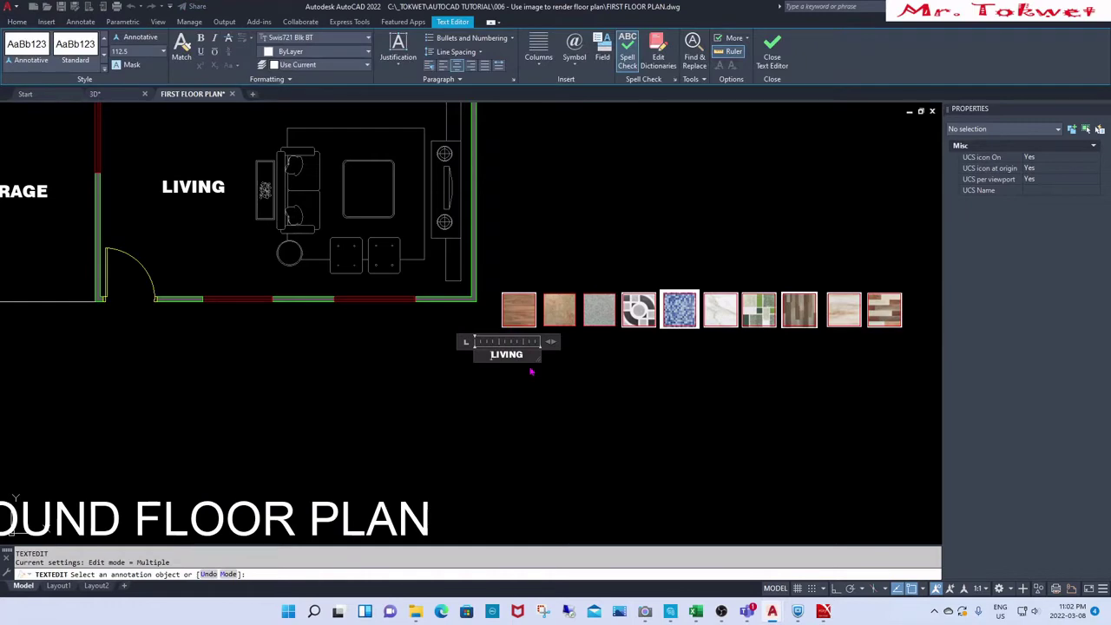
key(Escape)
key(Escape)
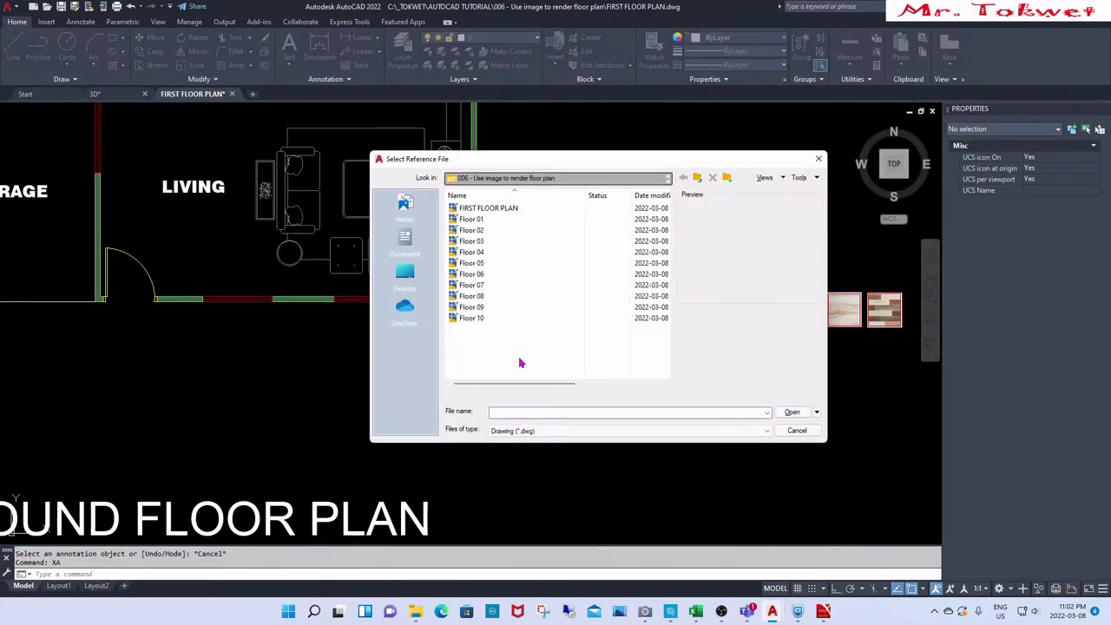
key(Escape)
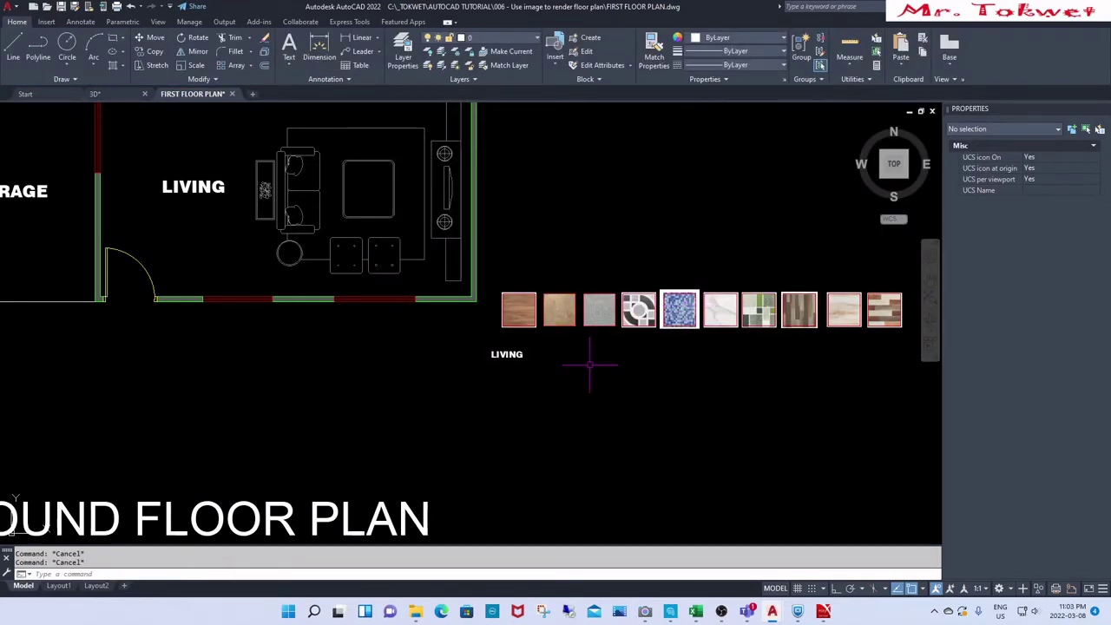
key(Return)
click(509, 354)
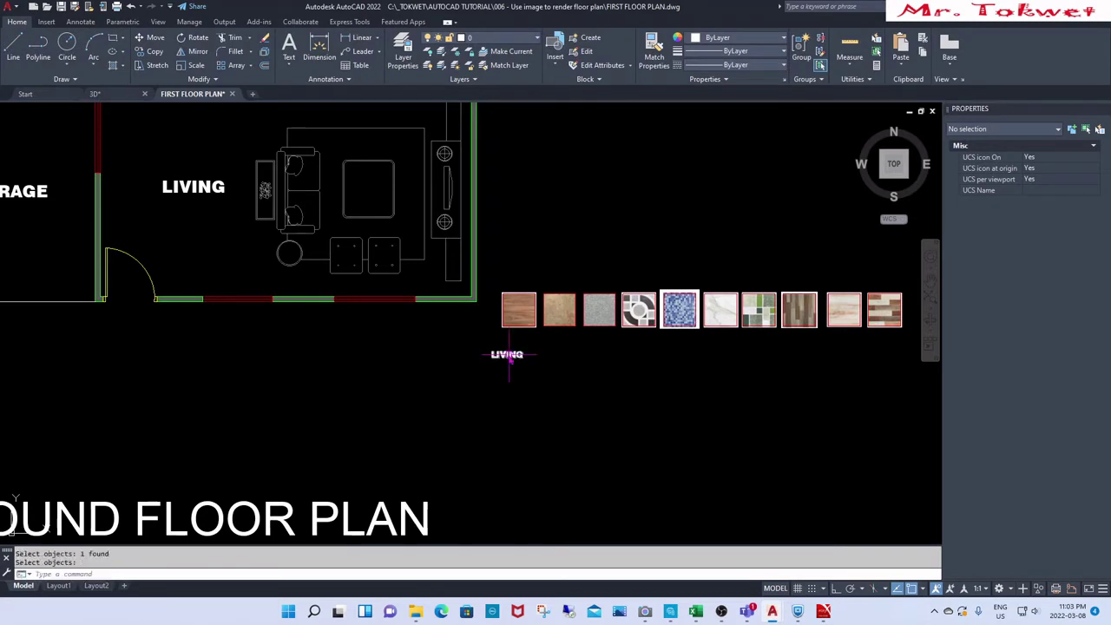
double_click(509, 355)
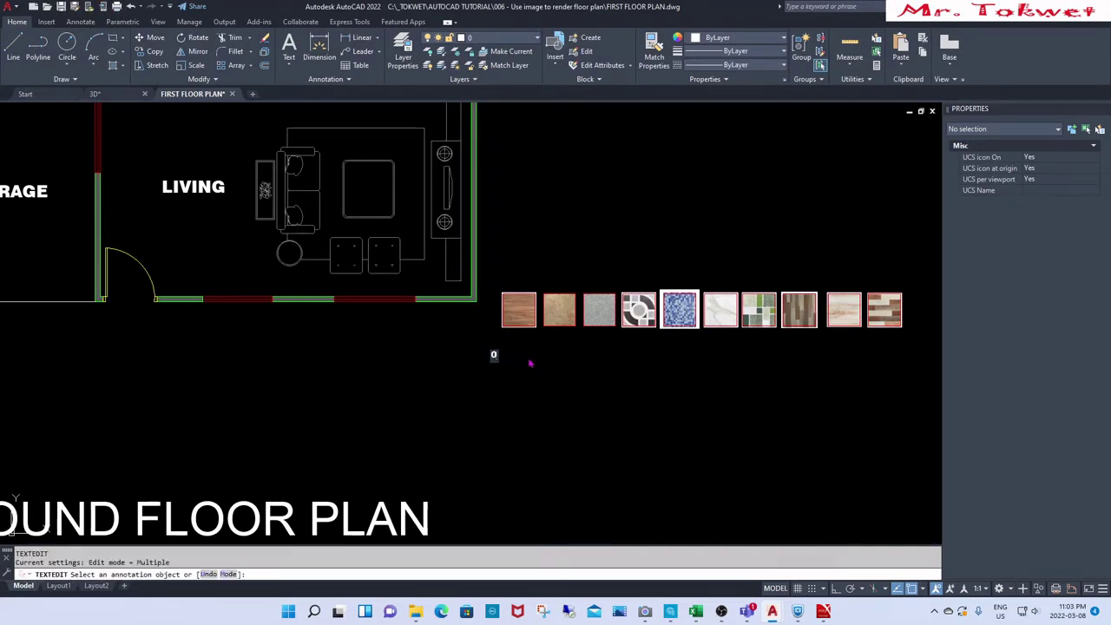
key(Return)
Step: Rescale the 01 label with SCALE
key(Return)
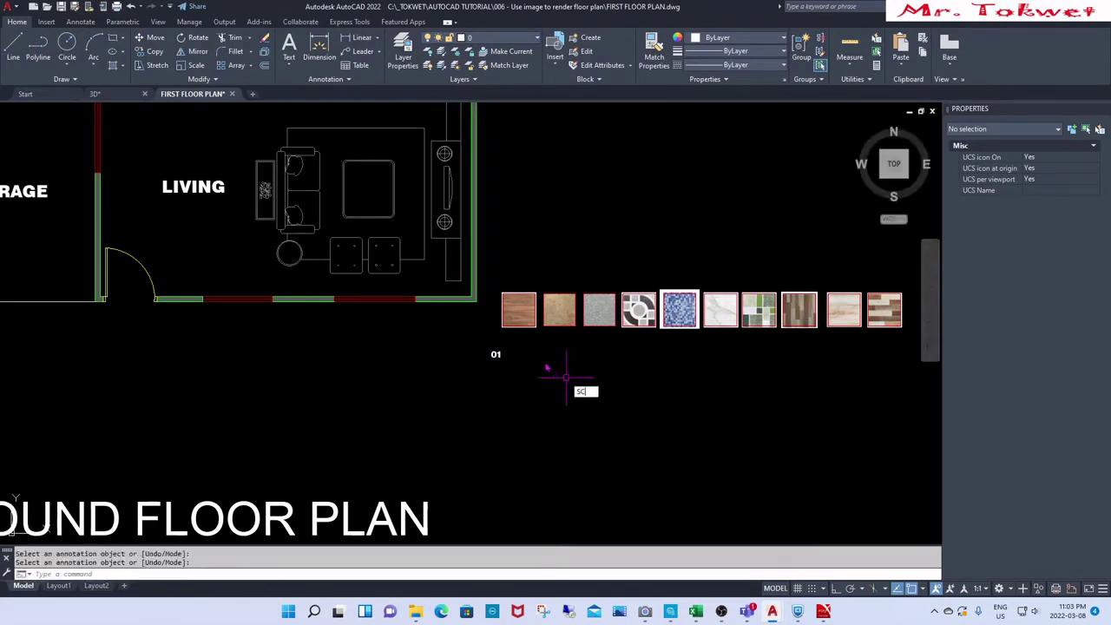
text(SC)
key(Return)
click(550, 348)
click(473, 386)
Step: Move the 01 label toward the first tile sample
key(Return)
click(495, 360)
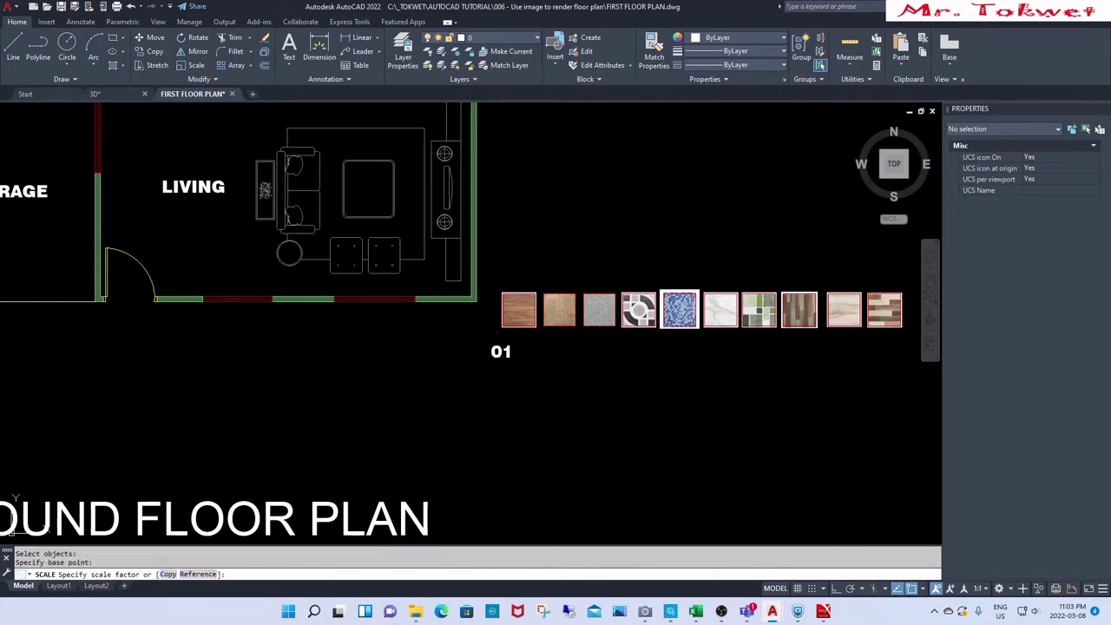
key(Escape)
text(M)
key(Return)
scroll(525, 356, up, 4)
click(531, 333)
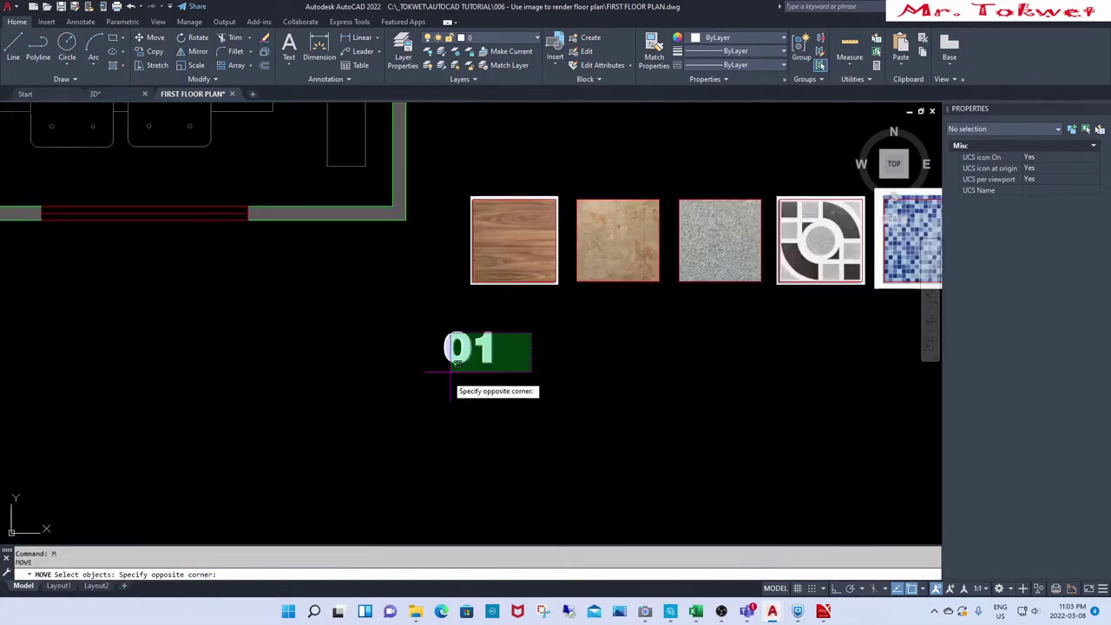
click(451, 372)
key(Return)
click(511, 417)
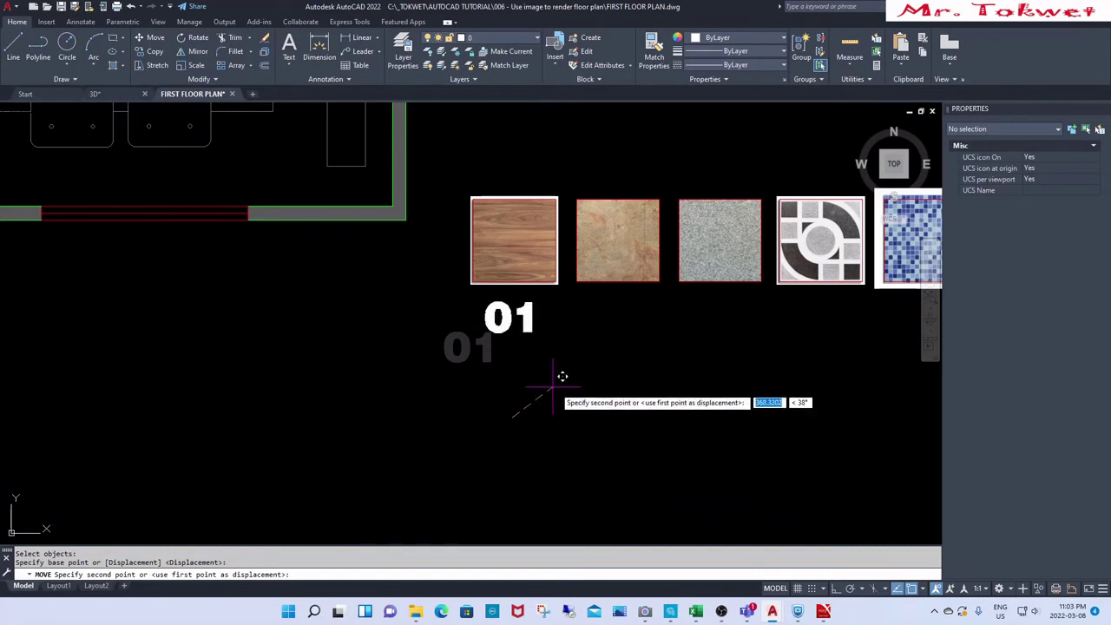
Step: Place 01 under the first tile and copy it under the other nine tiles with Ortho on
click(552, 385)
scroll(526, 387, down, 3)
text(co)
key(Return)
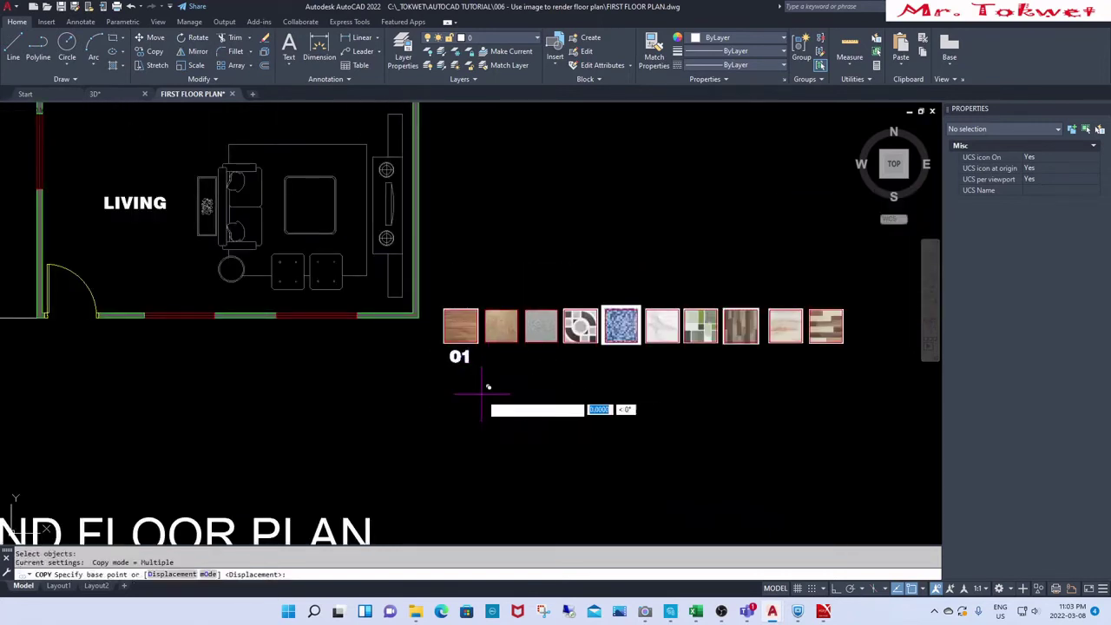
click(481, 395)
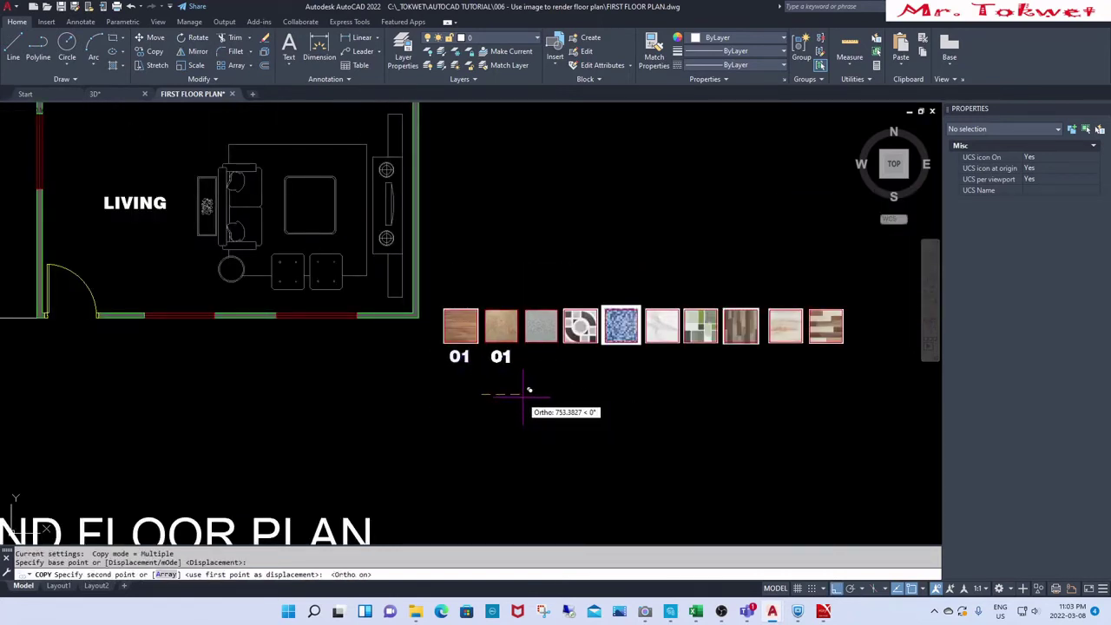
key(F8)
click(530, 393)
click(563, 394)
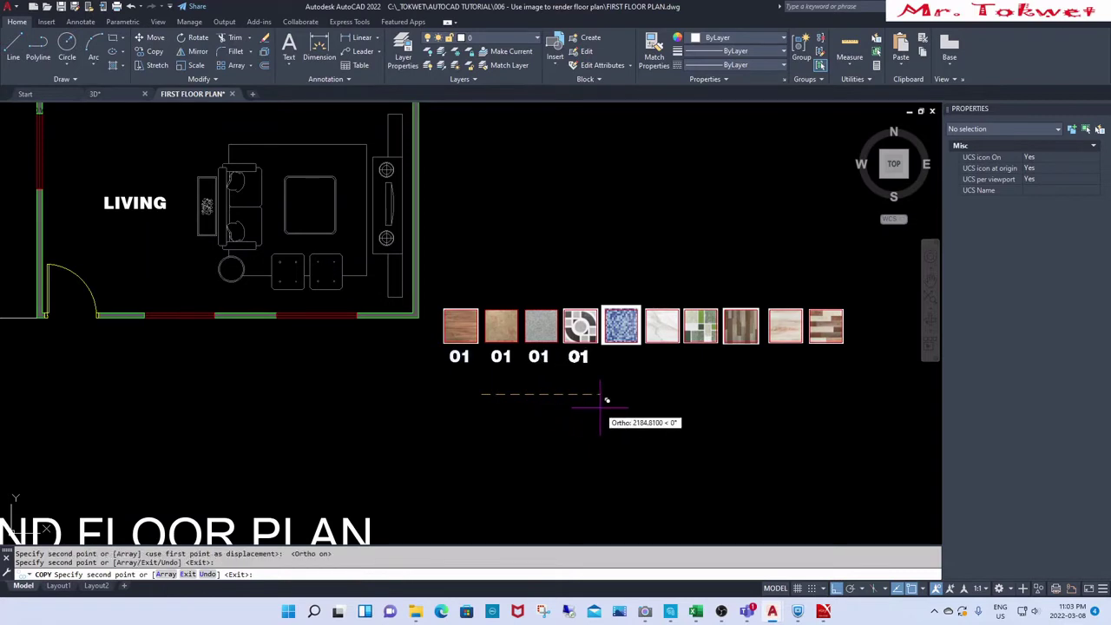
click(600, 399)
click(640, 408)
click(683, 410)
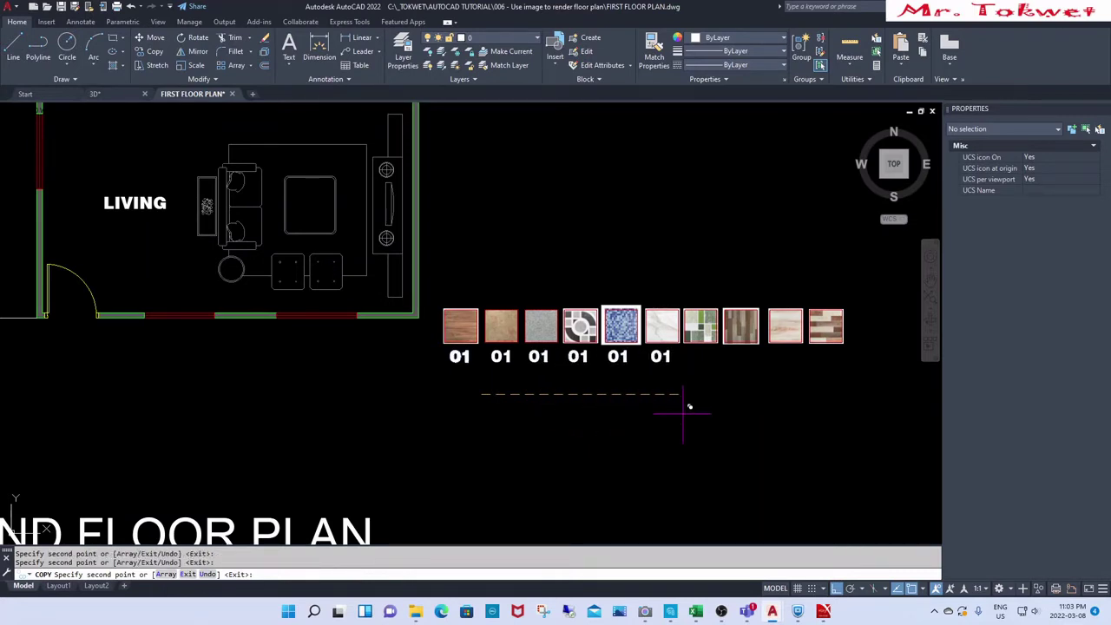
click(722, 411)
click(766, 422)
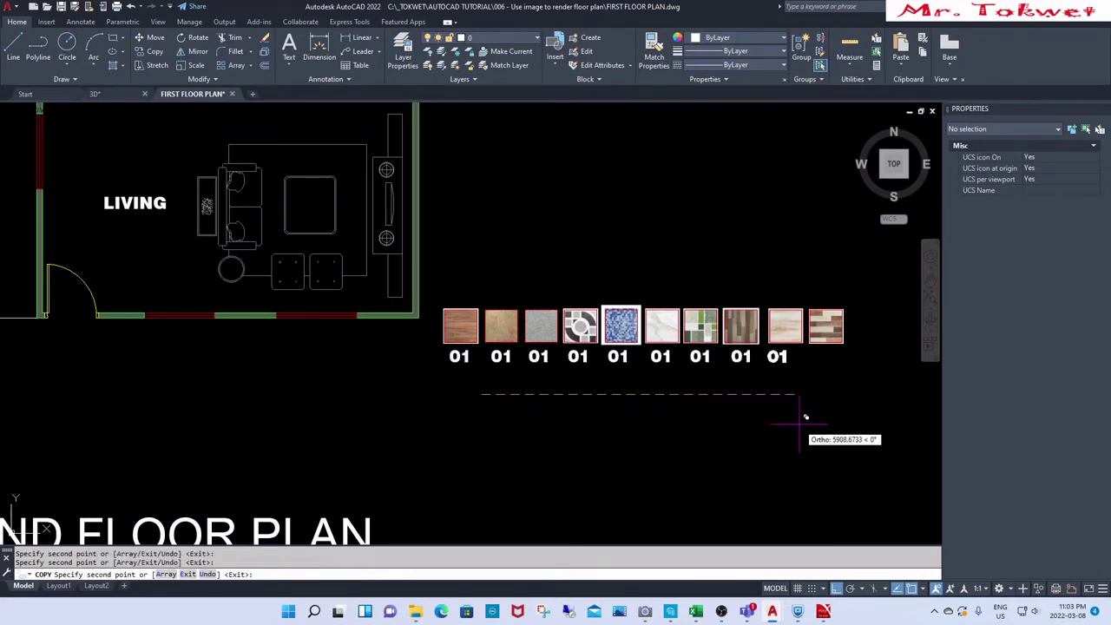
click(803, 424)
click(852, 423)
key(Return)
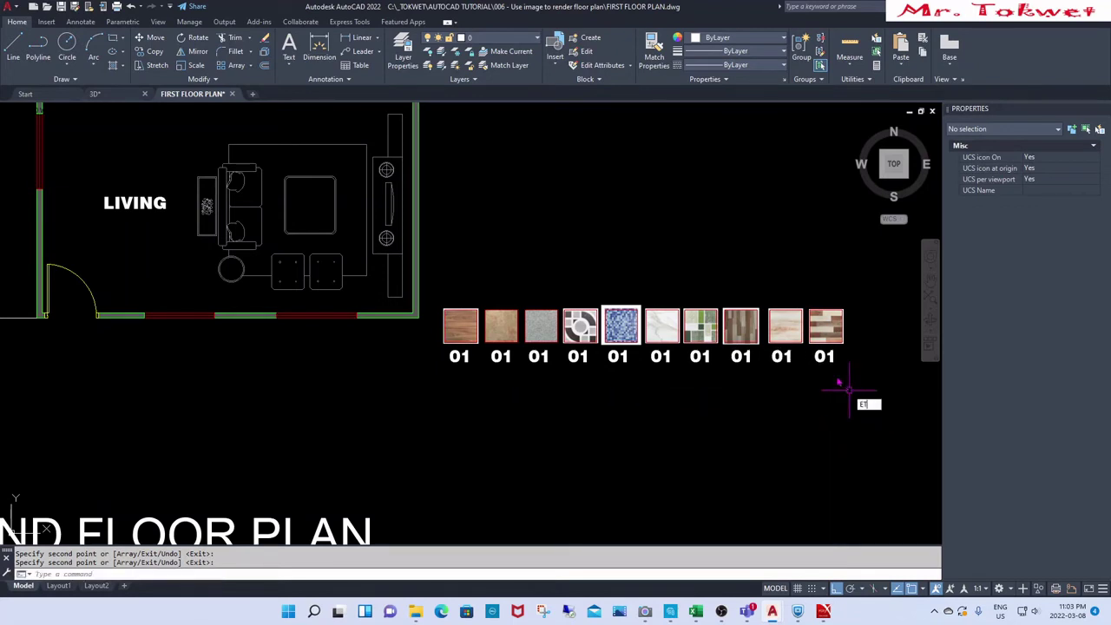
Step: Edit the copies under the last five tiles to read 10, 09, 08, 07 and 06
text(ed)
key(Return)
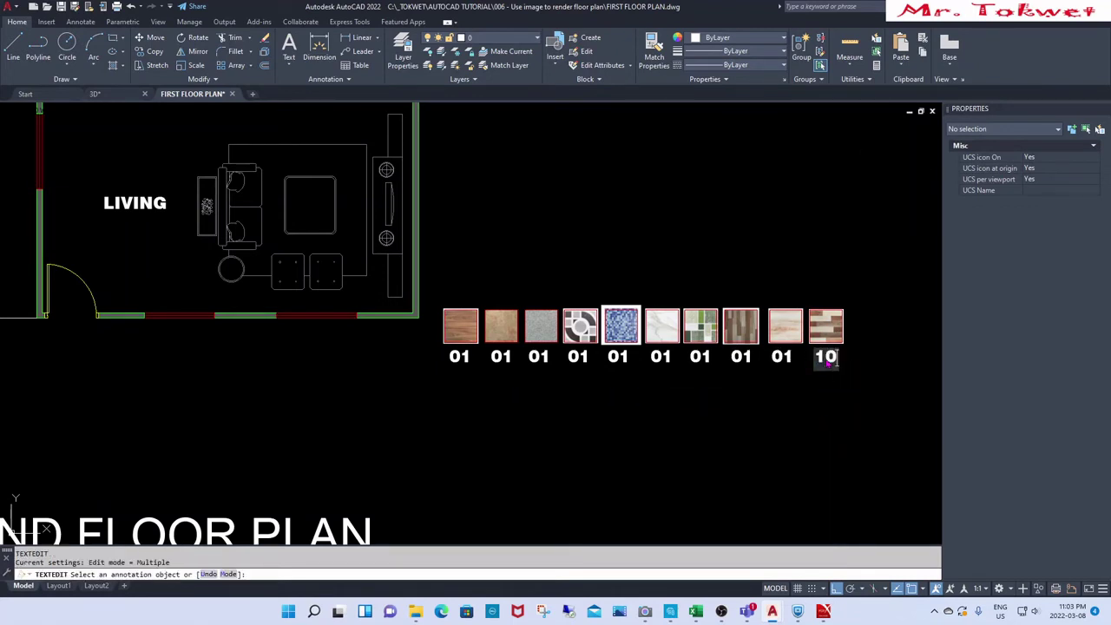
click(806, 419)
click(783, 358)
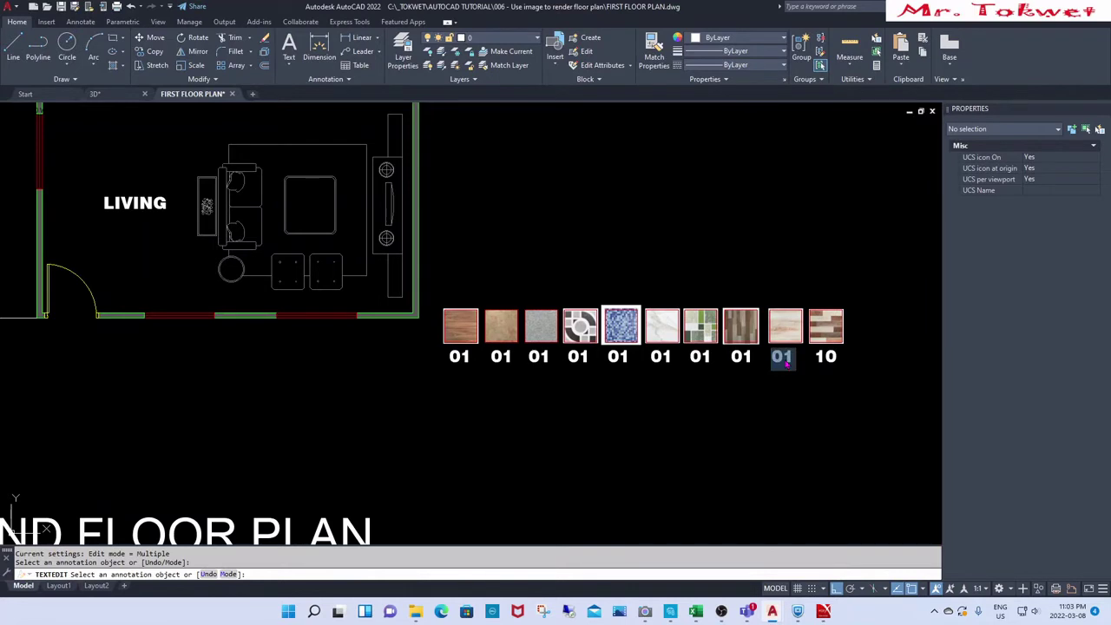
text(09)
click(742, 444)
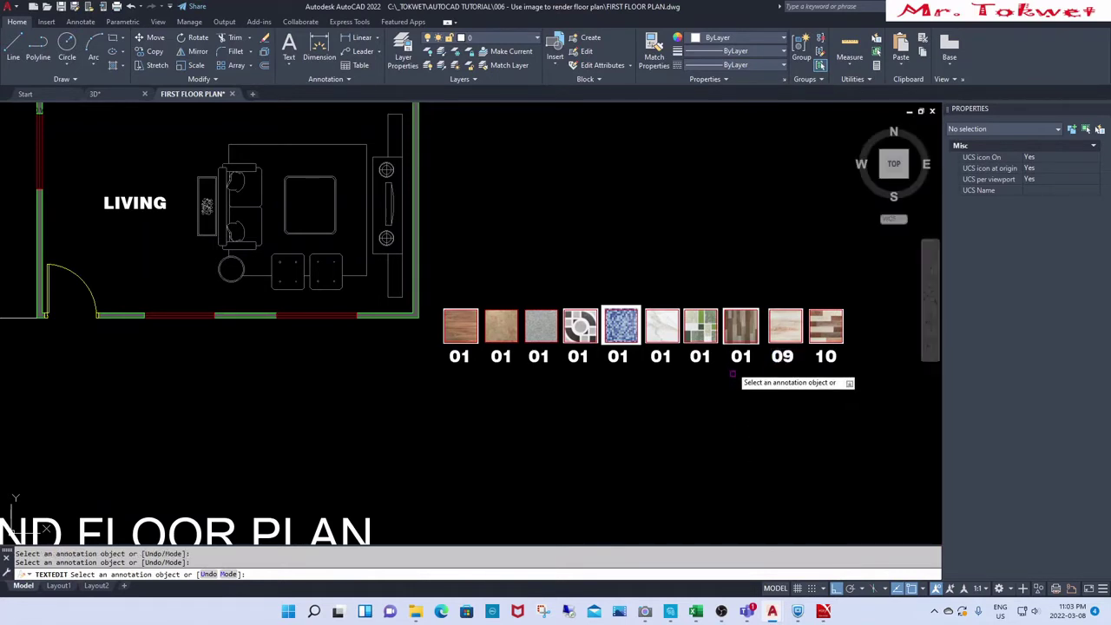
click(739, 357)
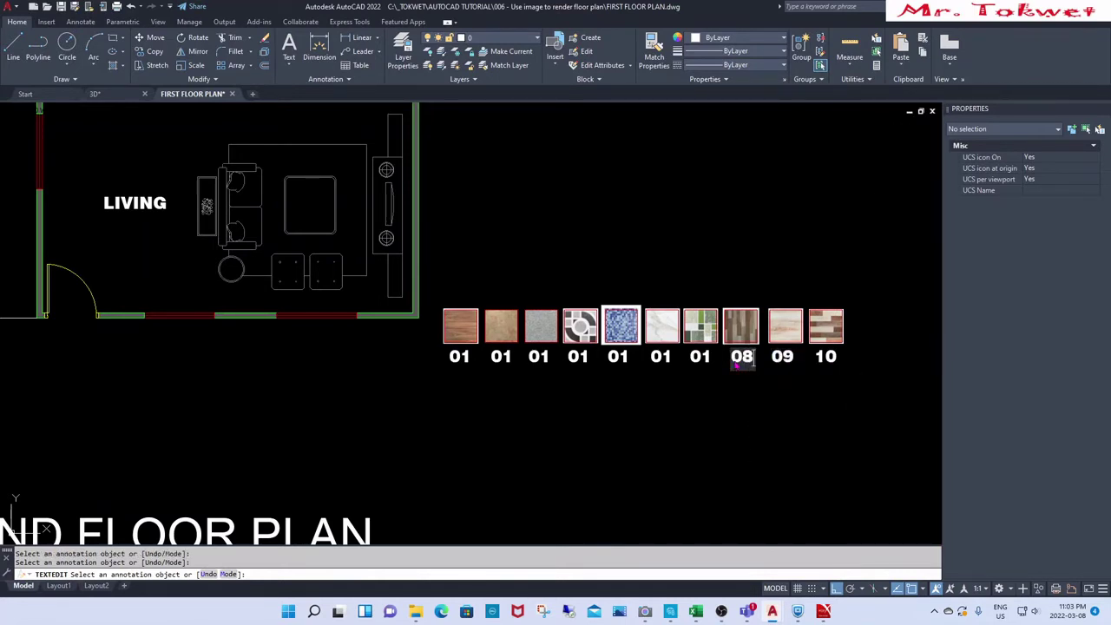
click(700, 357)
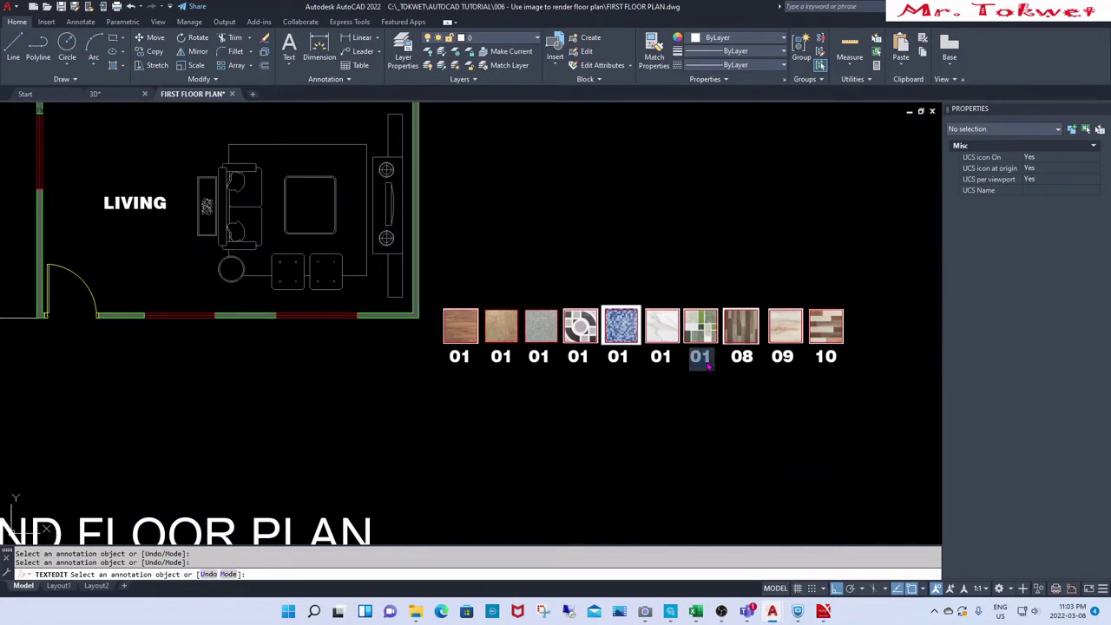
click(660, 359)
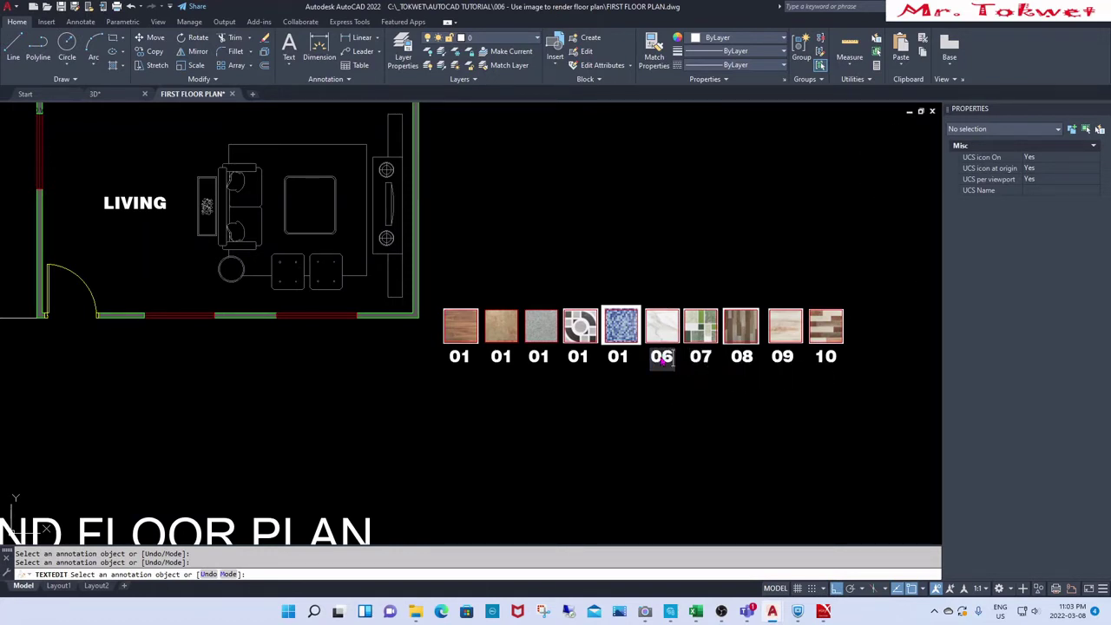
click(683, 395)
Step: Edit the remaining copies to read 05, 04, 03 and 02
click(619, 358)
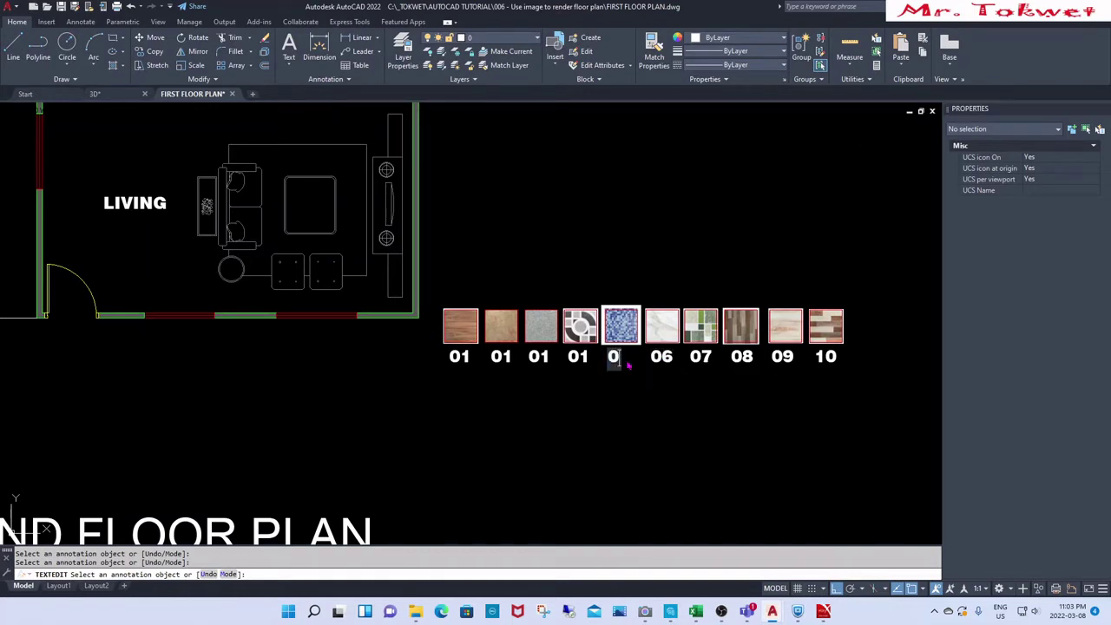
click(615, 387)
click(580, 359)
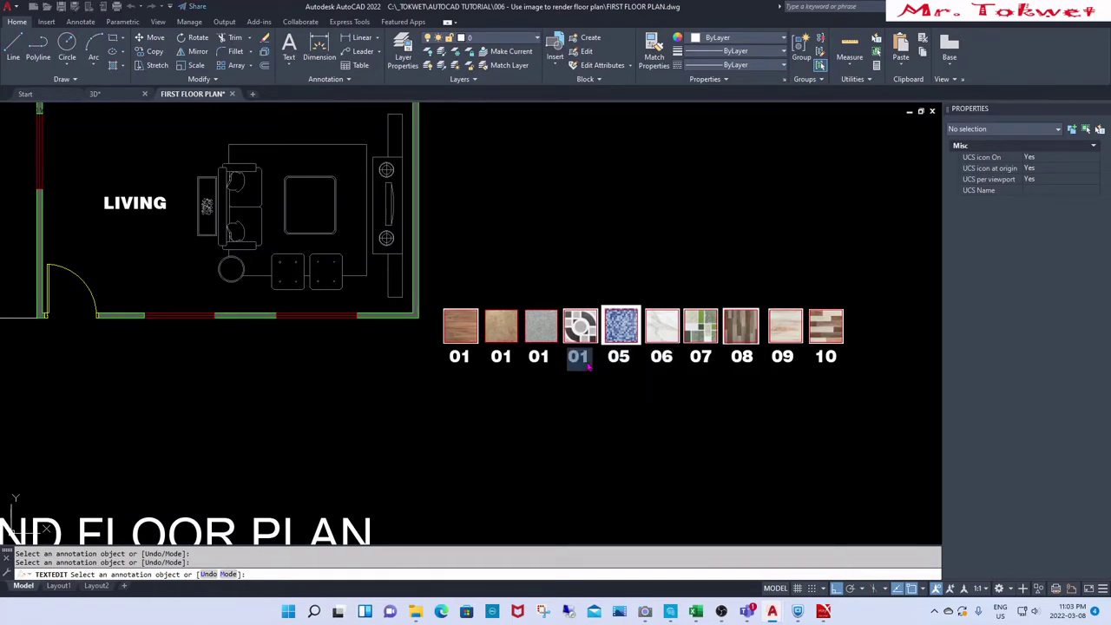
click(616, 413)
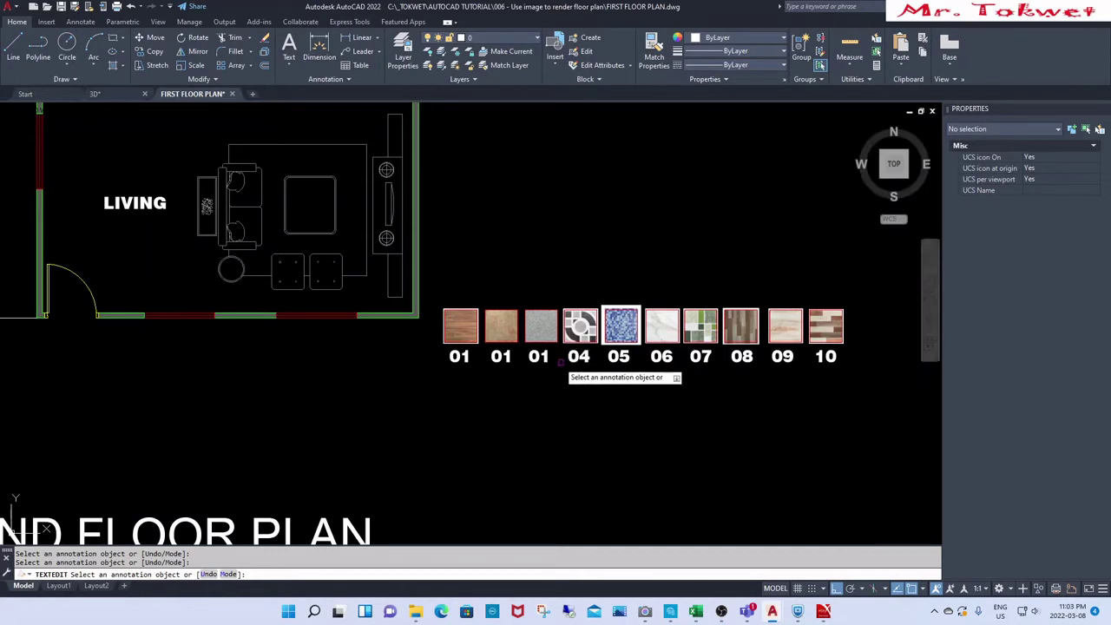
click(539, 358)
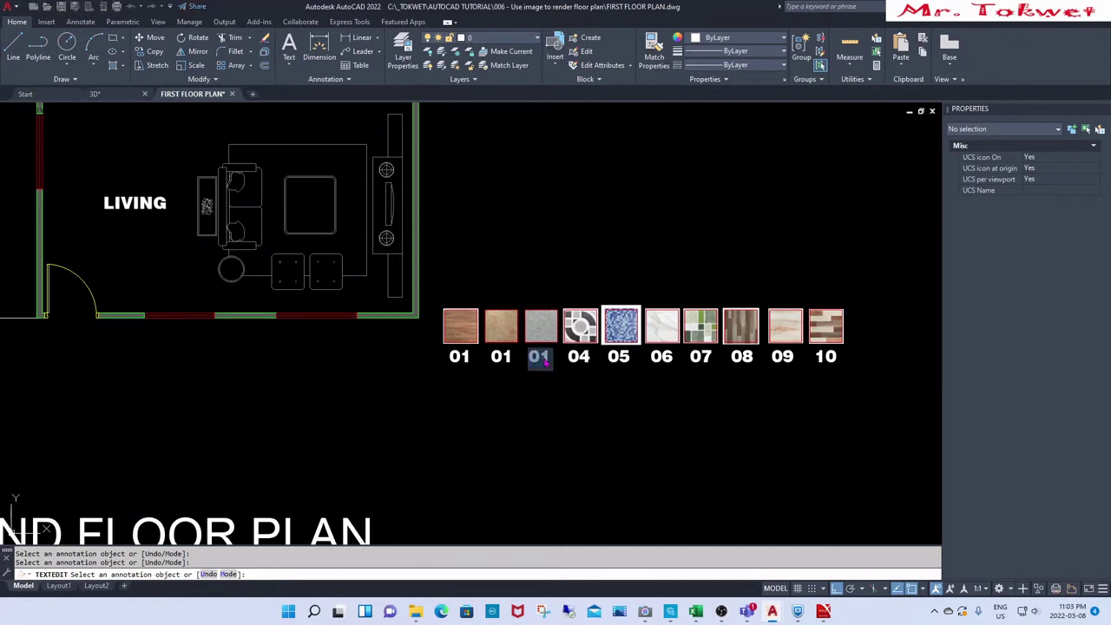
text(03)
click(529, 415)
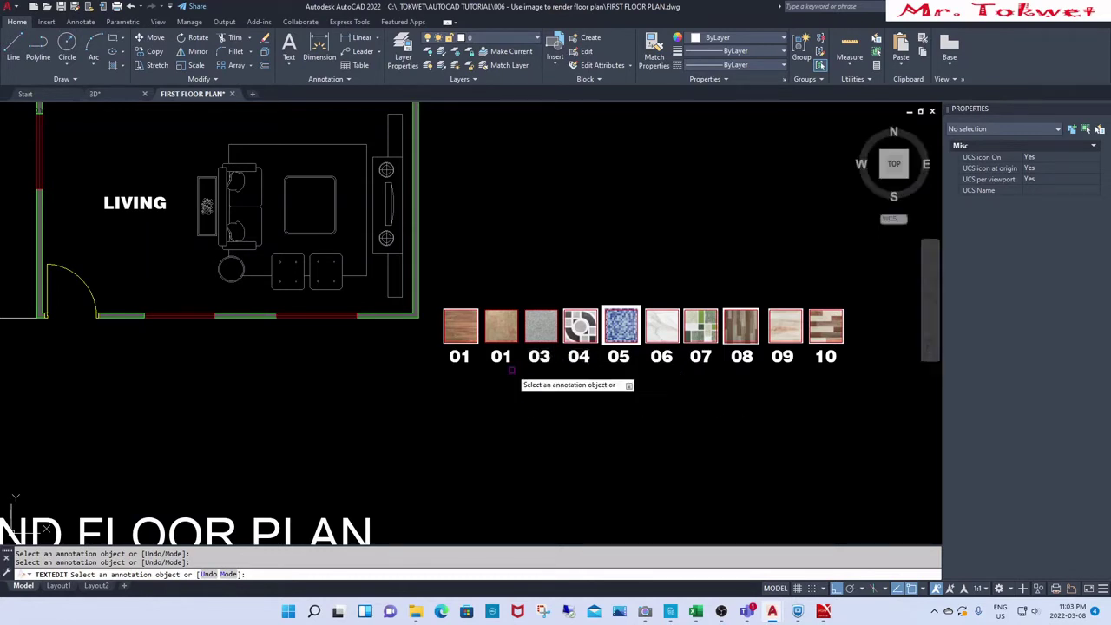
click(509, 365)
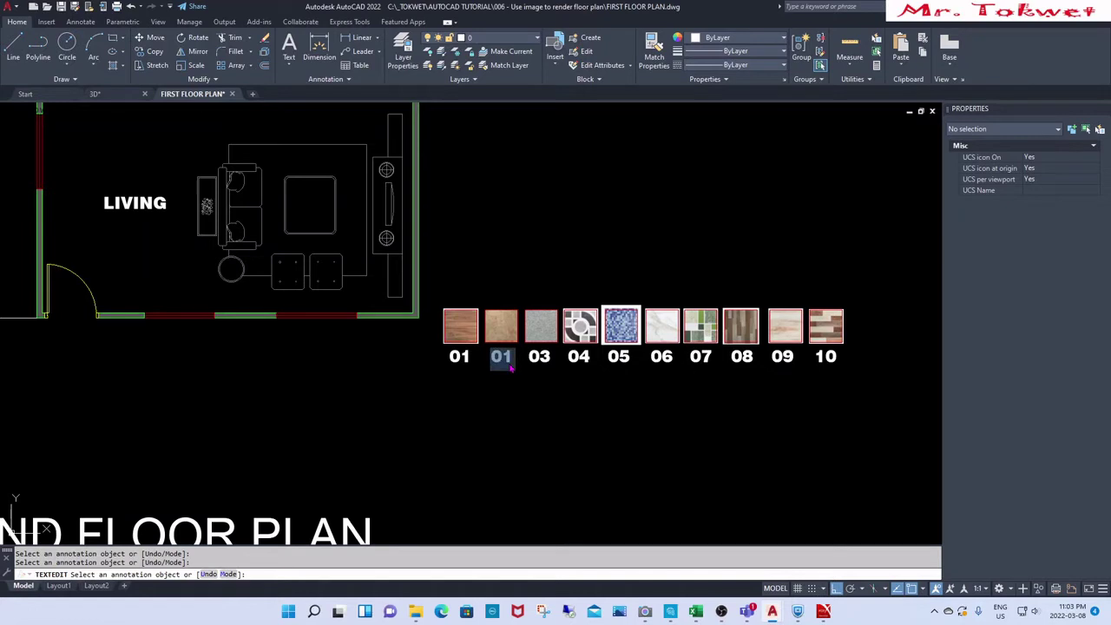
text(02)
click(538, 417)
key(Escape)
key(Escape)
Step: Save the drawing with QSAVE
scroll(685, 427, down, 2)
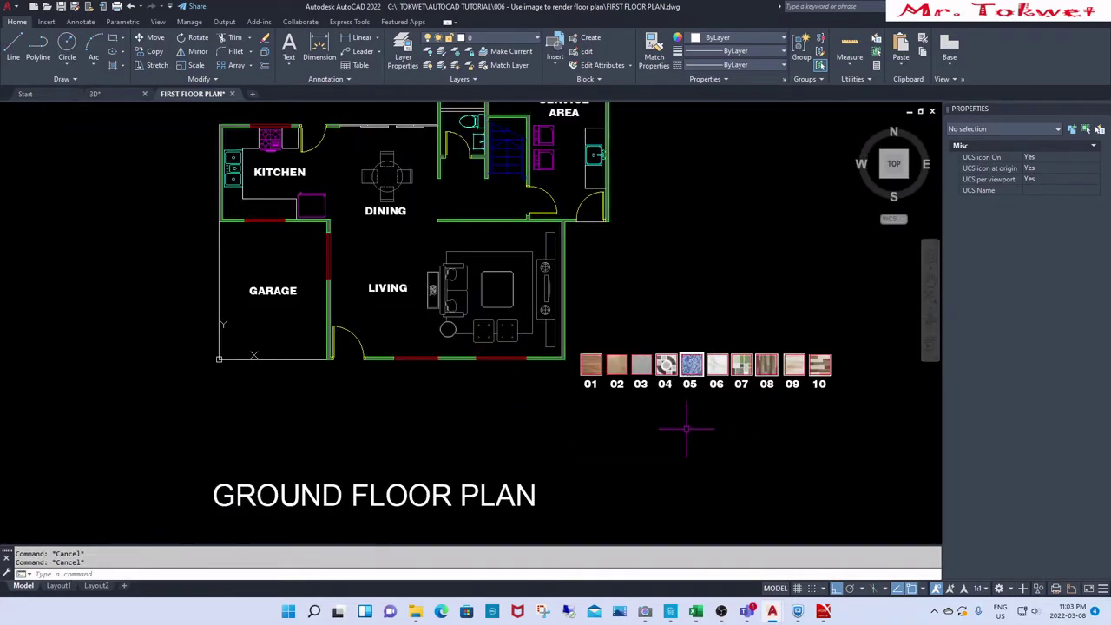
text(q)
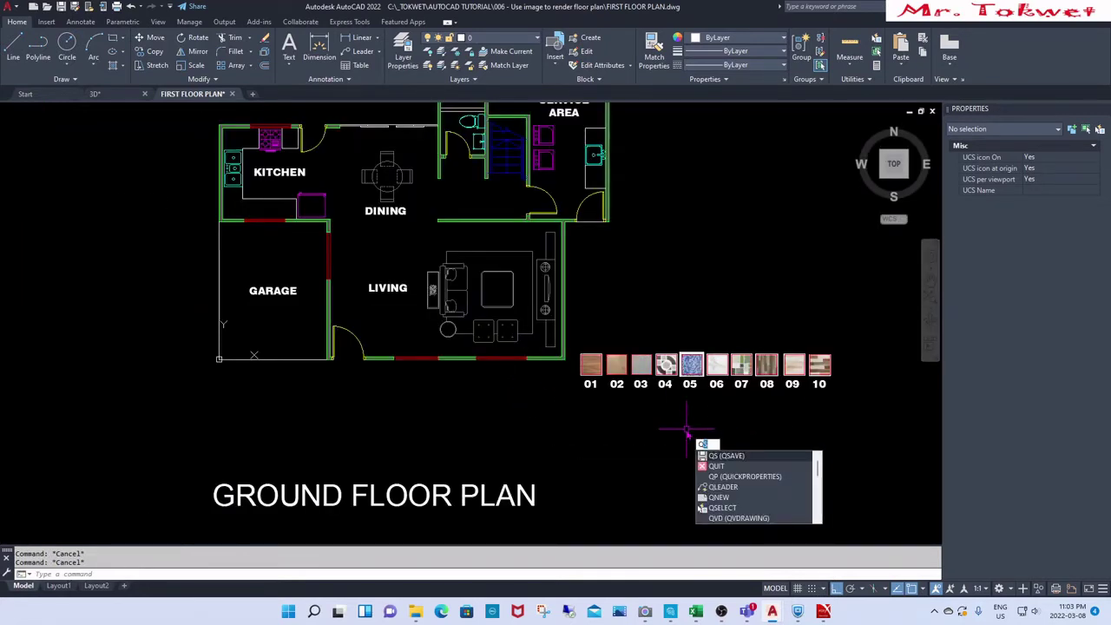
key(Escape)
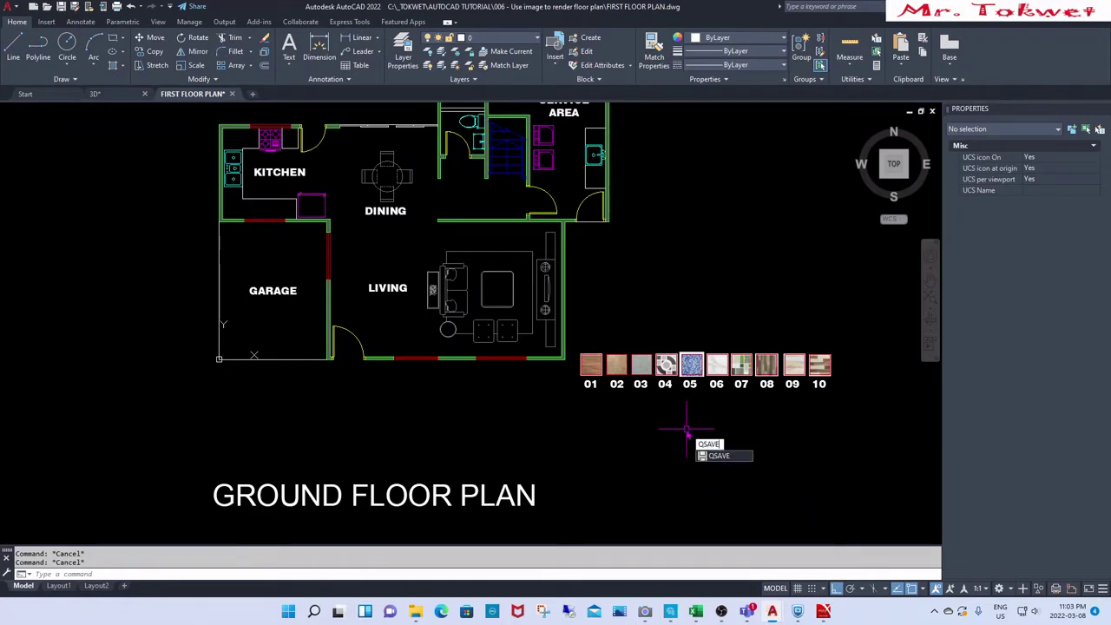
text(qsave)
key(Return)
Step: Zoom in and inspect the 01 wood tile image
scroll(586, 378, up, 6)
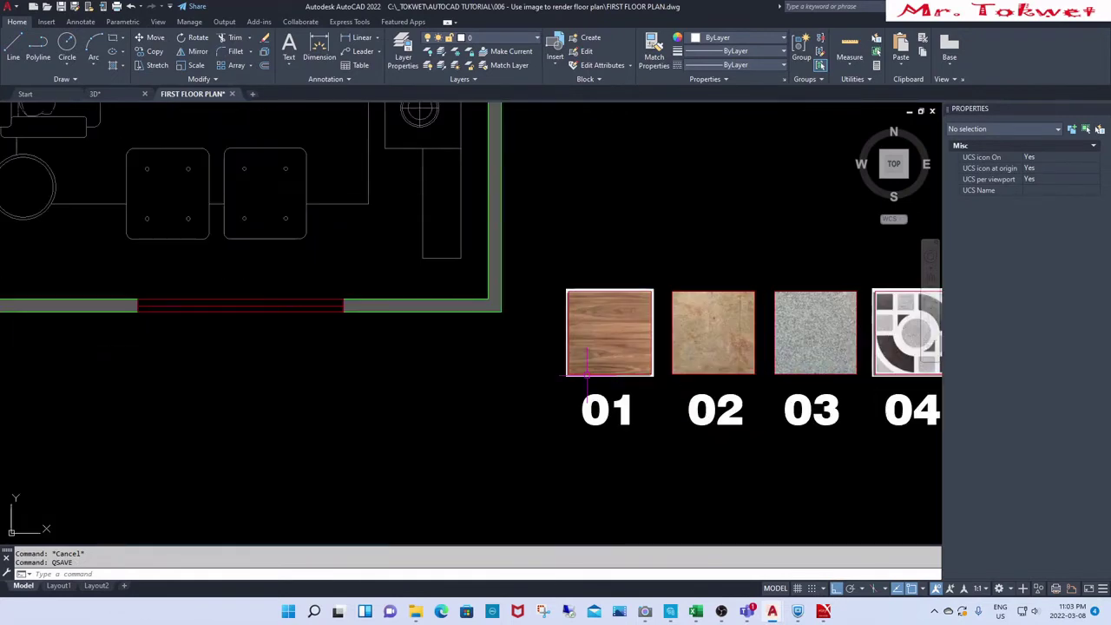
scroll(609, 374, down, 2)
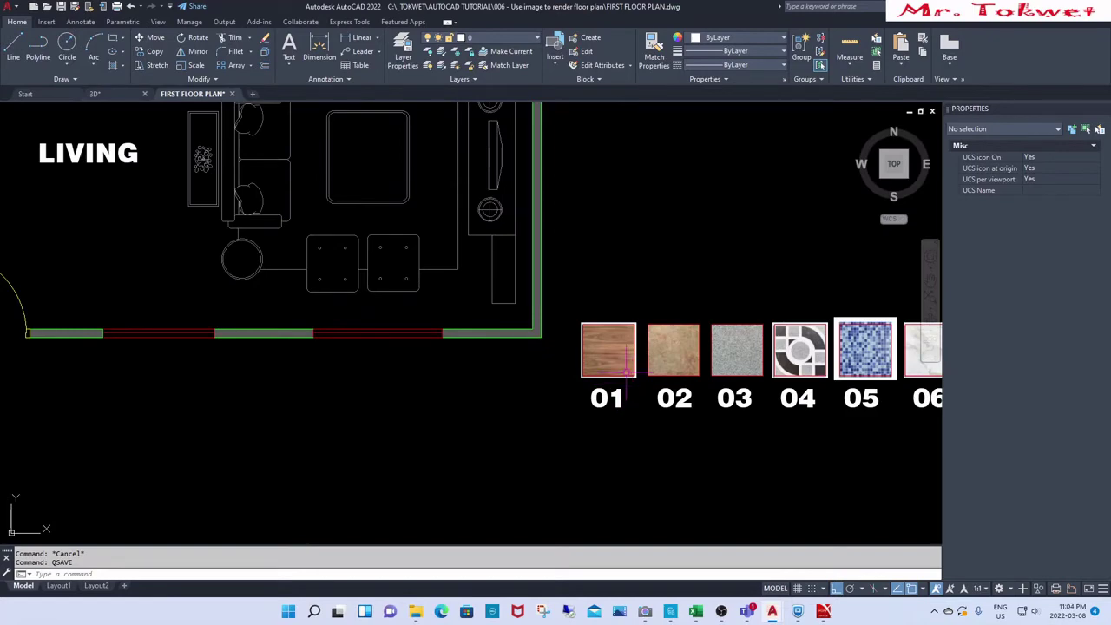
scroll(625, 372, up, 4)
scroll(634, 319, up, 2)
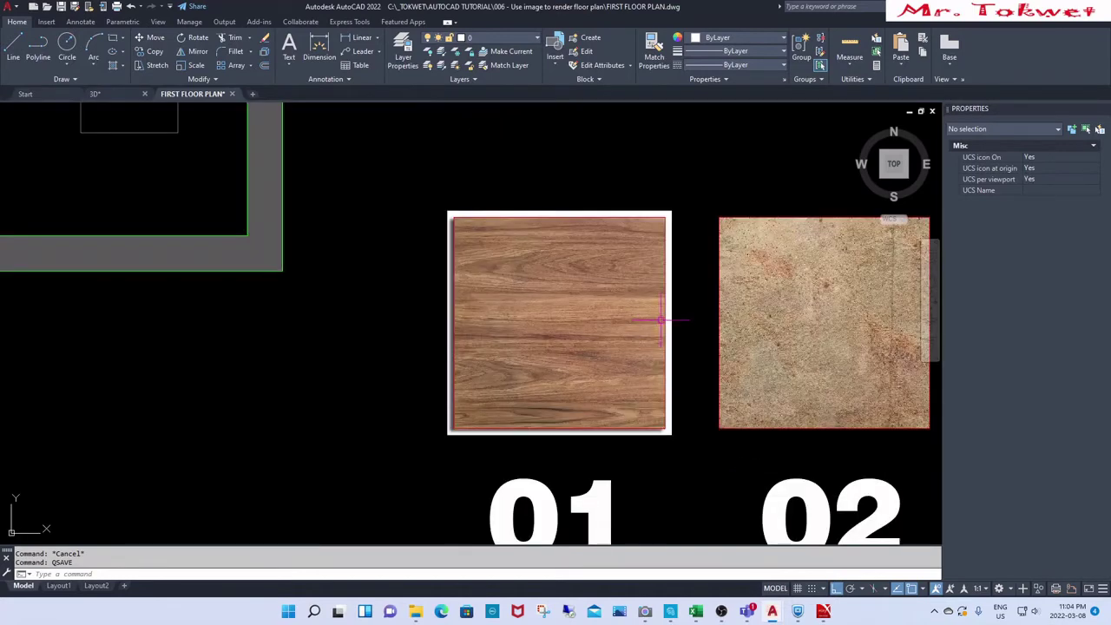
click(665, 337)
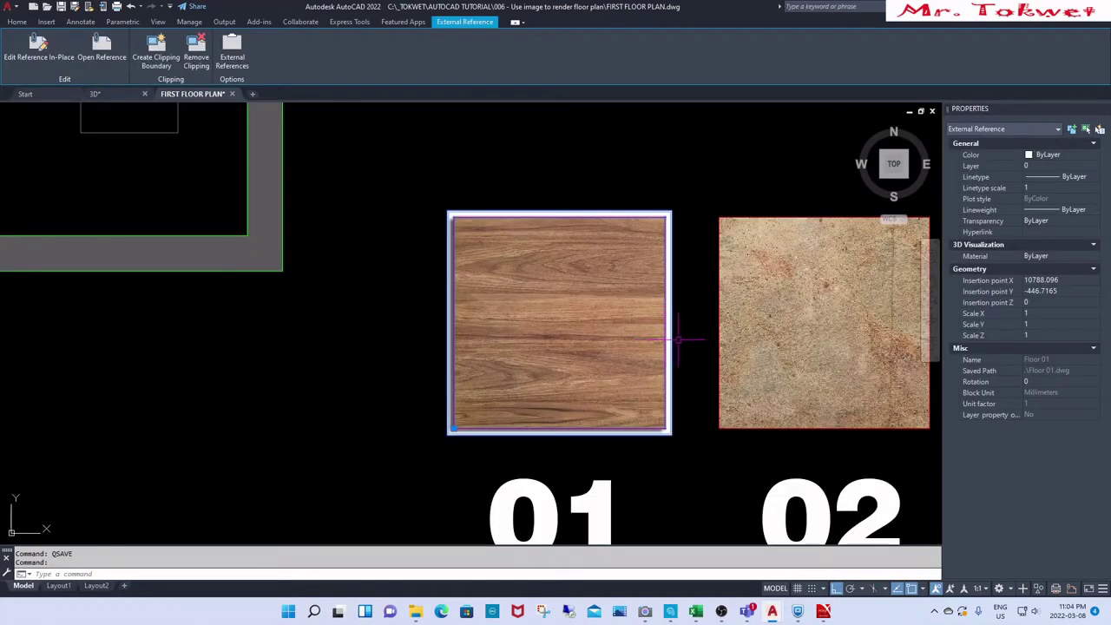
key(Escape)
key(Escape)
scroll(660, 320, down, 2)
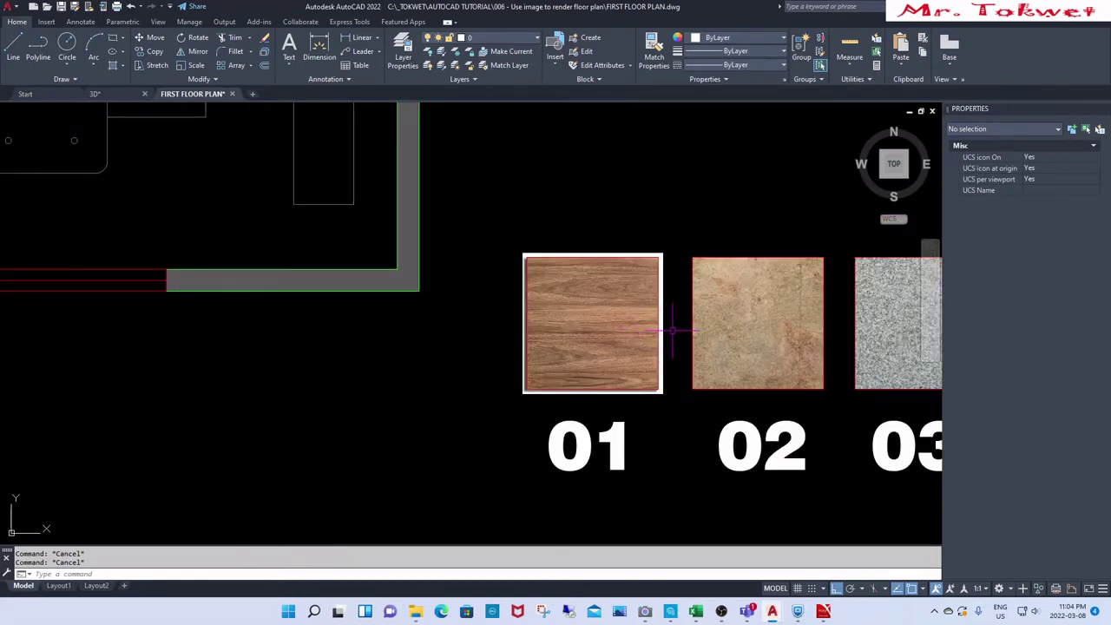
text(XC)
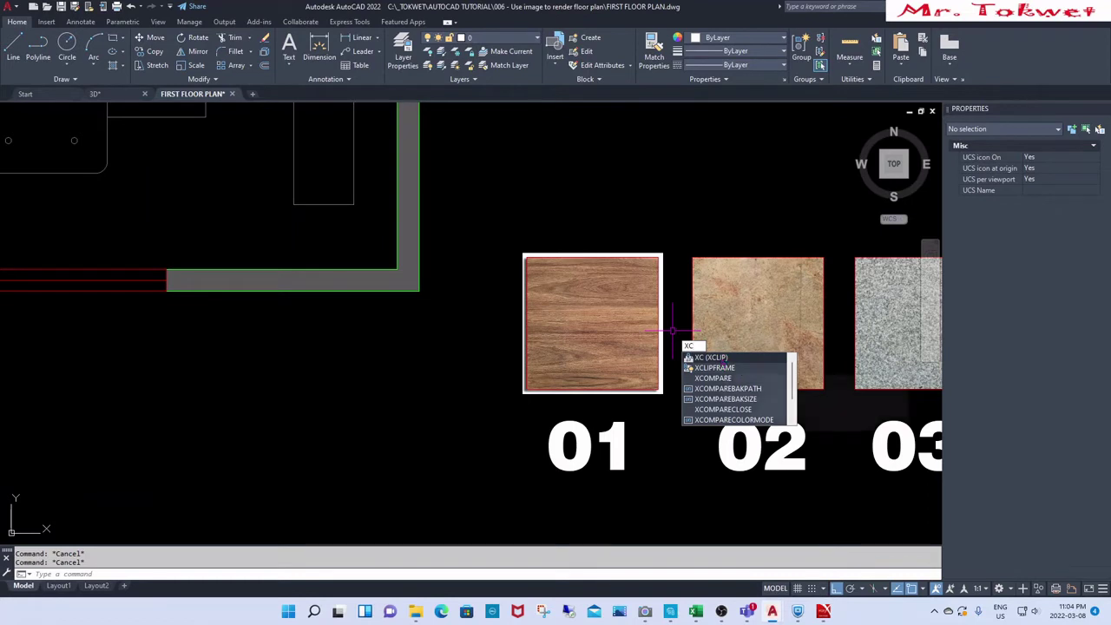
Step: XCLIP the 01 wood image to a new rectangular boundary just inside its white border
key(Return)
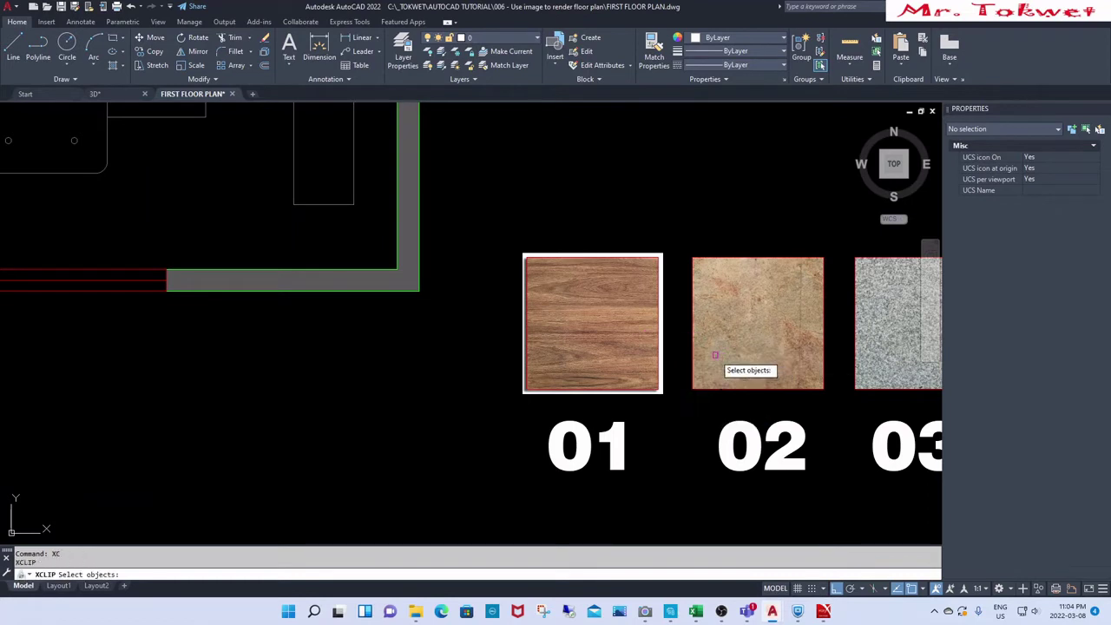
click(660, 357)
key(Return)
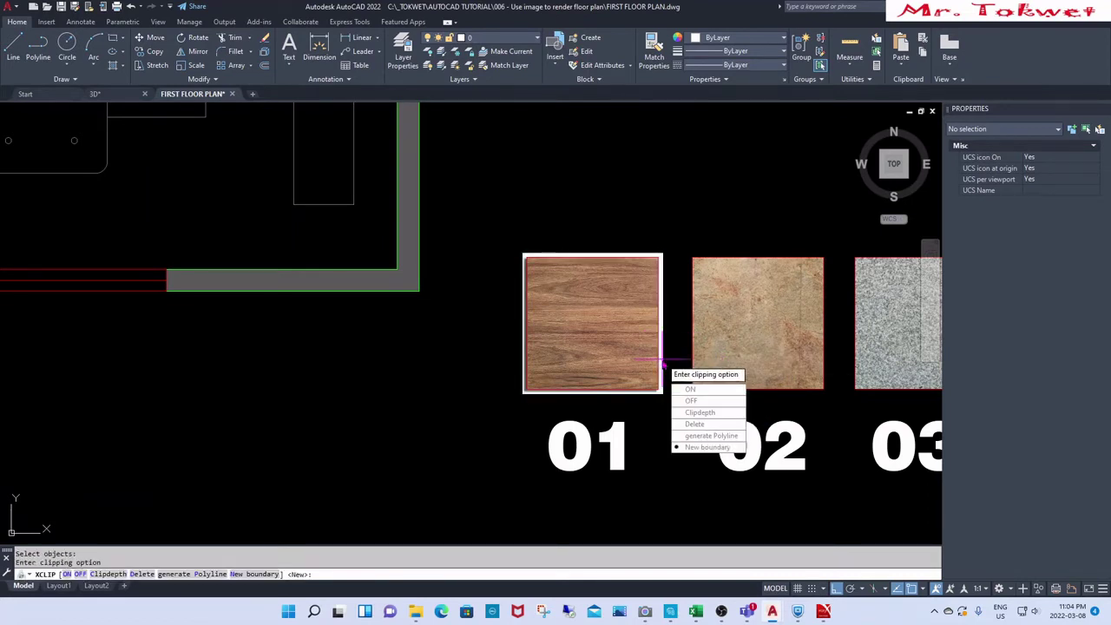
click(707, 446)
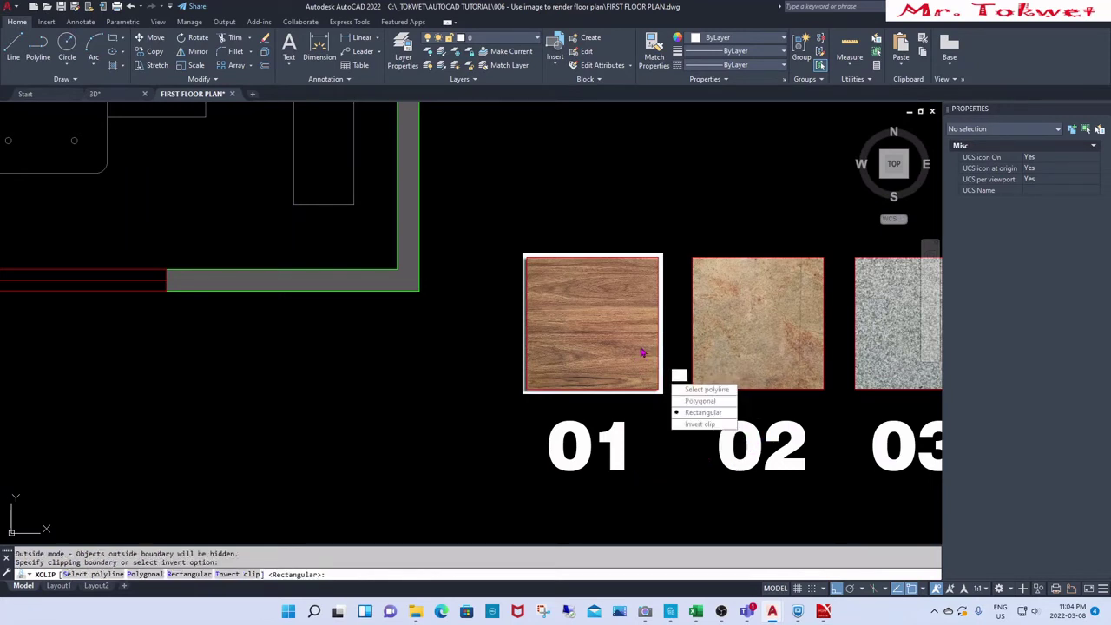
click(703, 414)
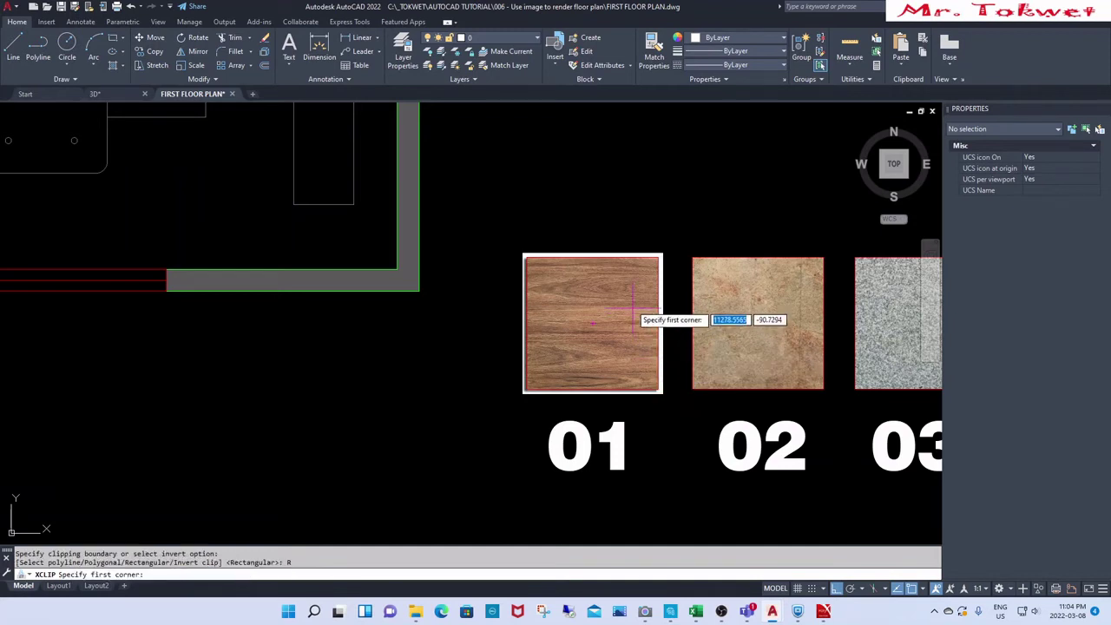
click(525, 256)
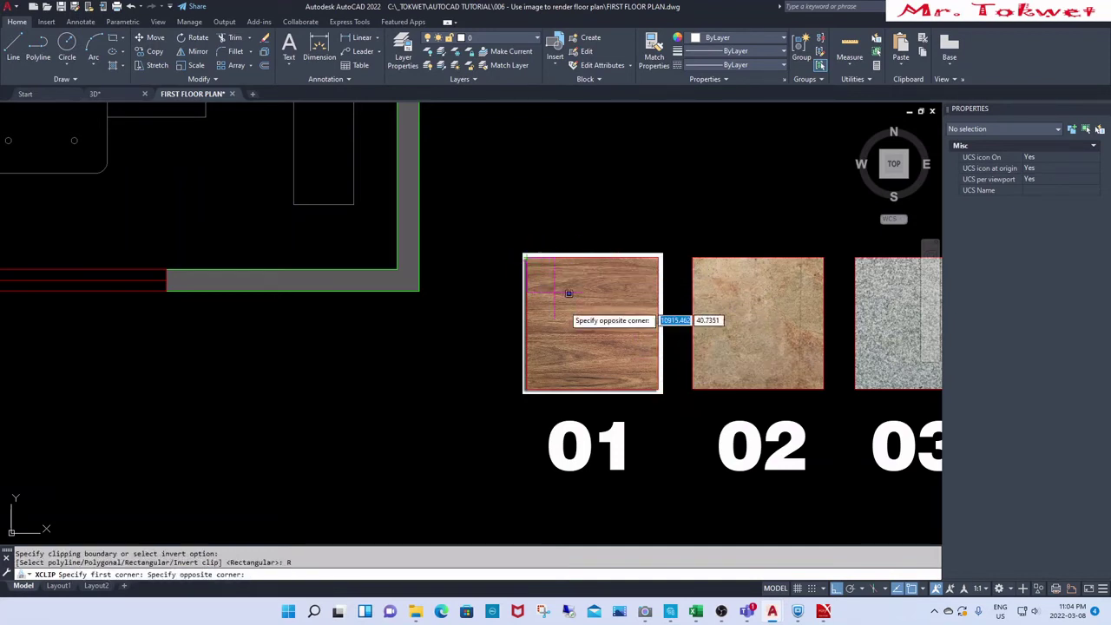
click(649, 387)
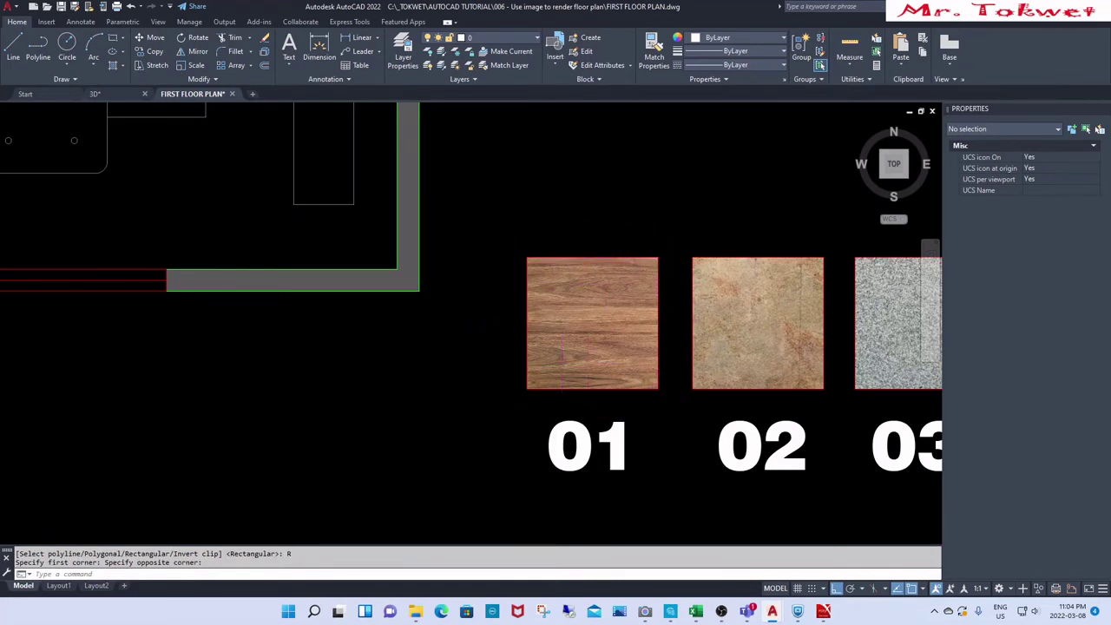
scroll(561, 364, down, 2)
Step: Add a vertical dimension along tile 01's right edge to check its 600 height
key(Escape)
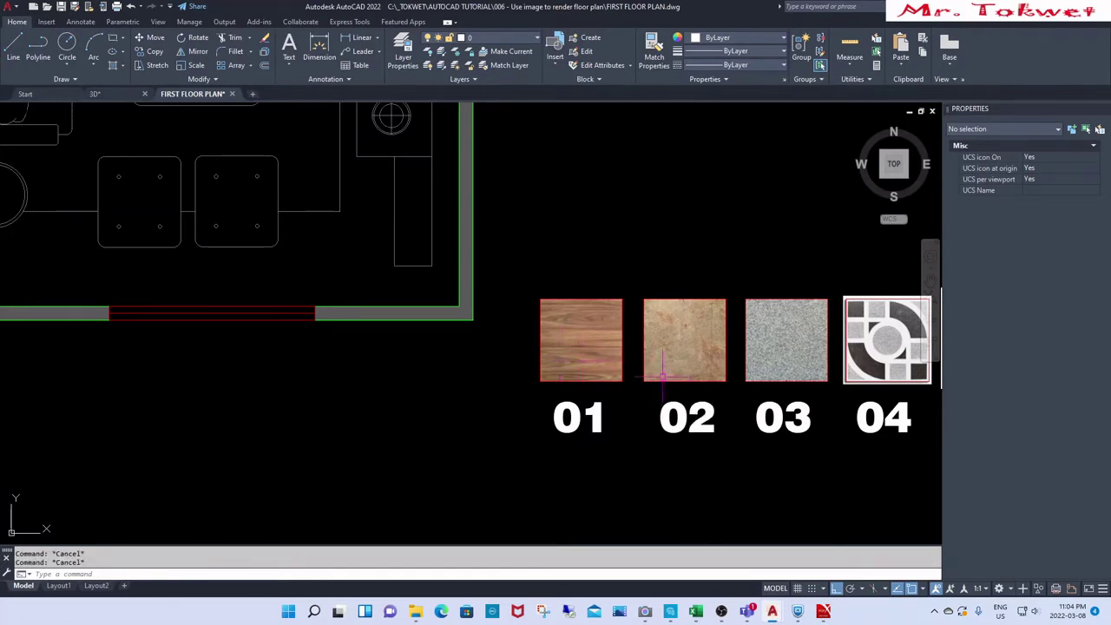
click(693, 380)
scroll(693, 349, up, 2)
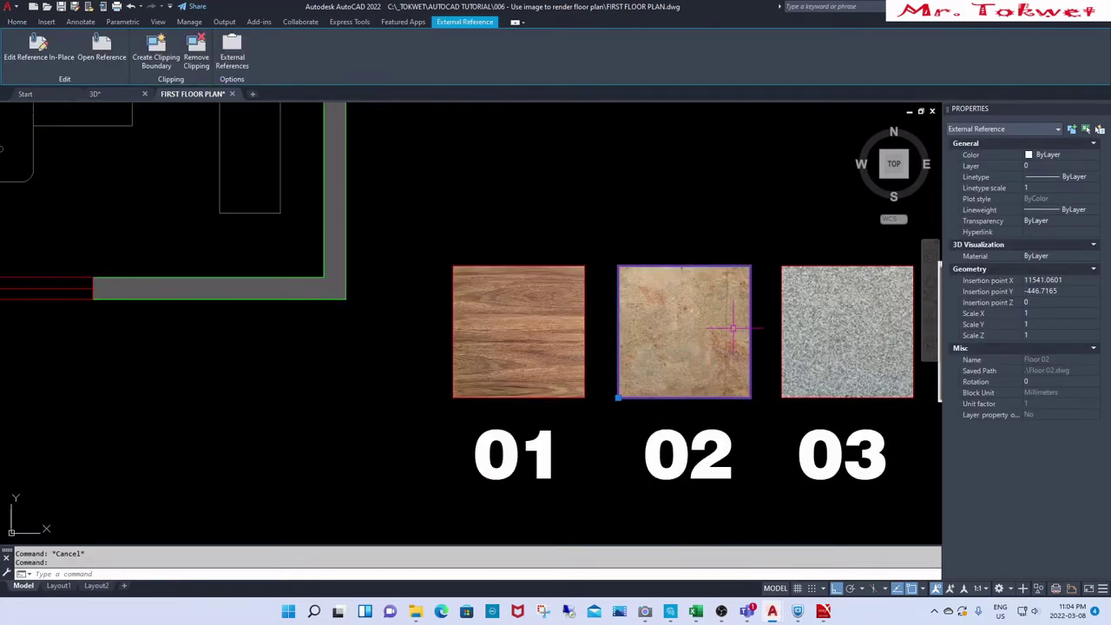
scroll(733, 329, down, 2)
key(Escape)
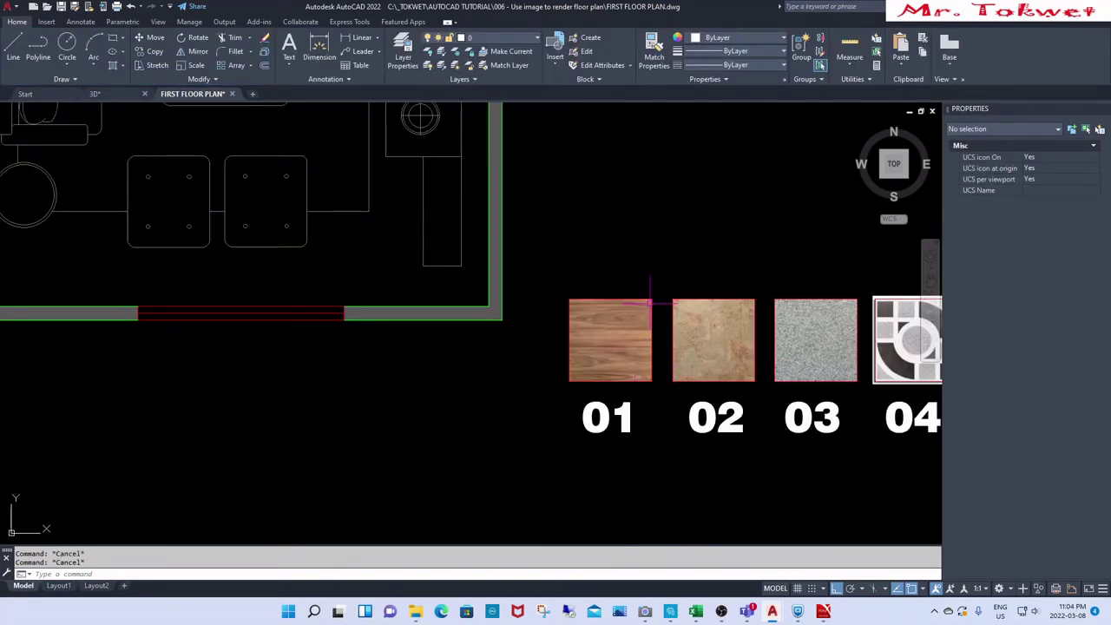
scroll(650, 303, up, 2)
key(Return)
click(654, 293)
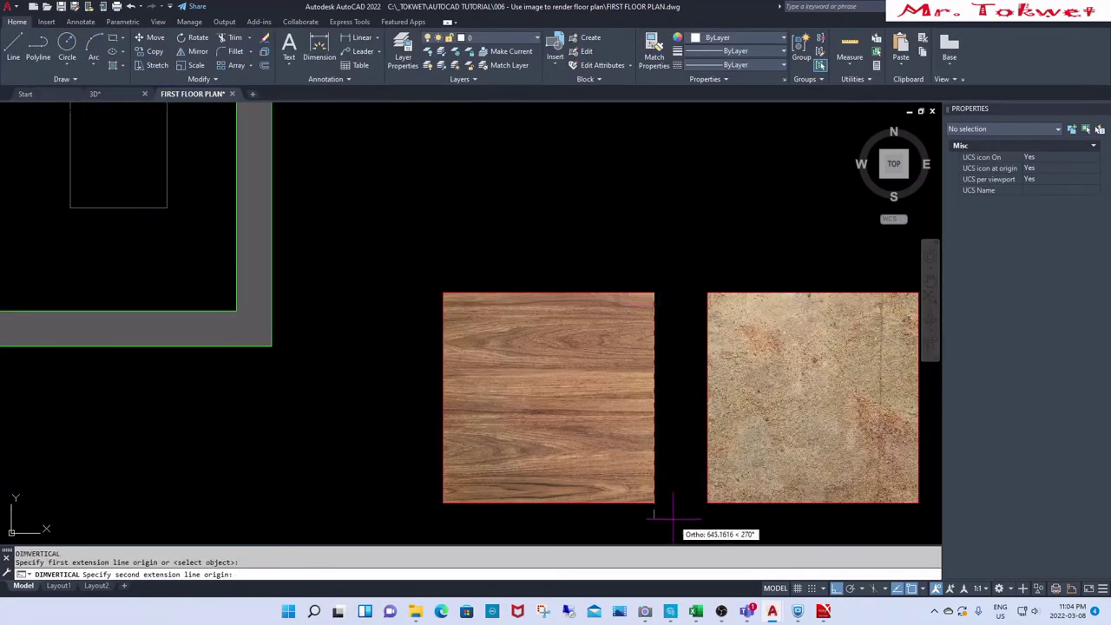
click(653, 502)
click(671, 501)
Step: Add a horizontal dimension across tile 01's top edge to confirm the 600 width
scroll(659, 400, up, 8)
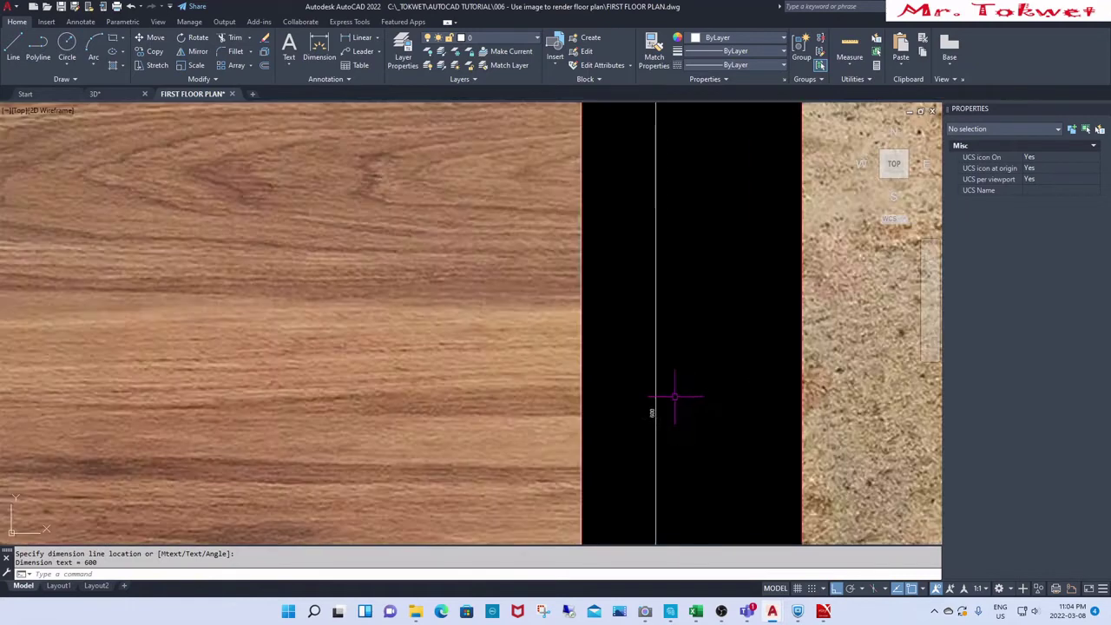
scroll(686, 429, down, 6)
scroll(710, 438, down, 4)
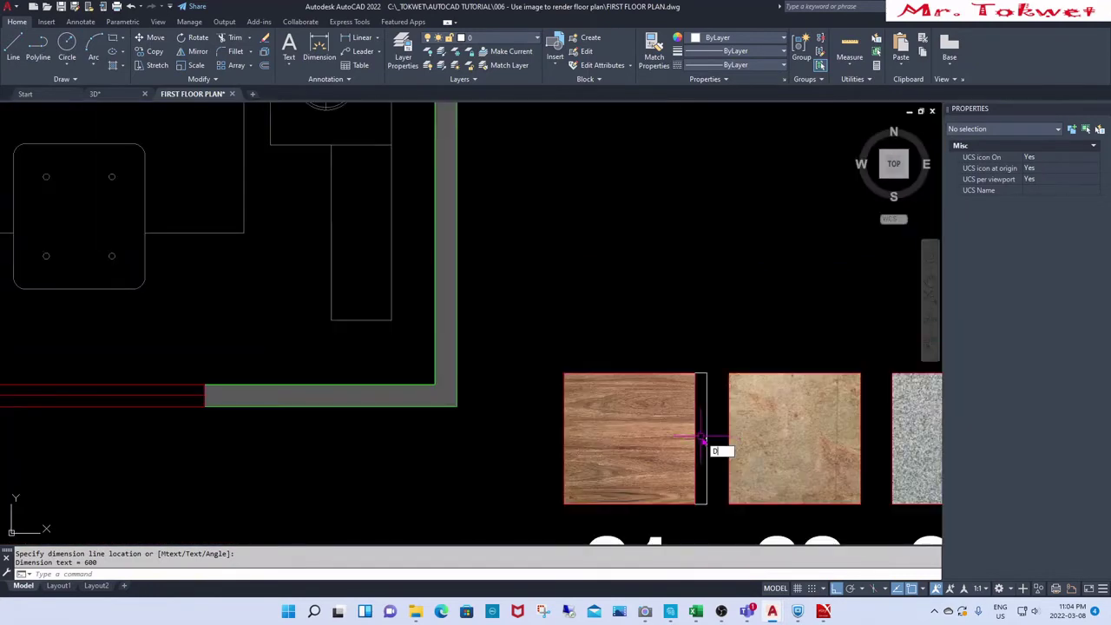
key(Escape)
key(Escape)
key(Return)
click(694, 373)
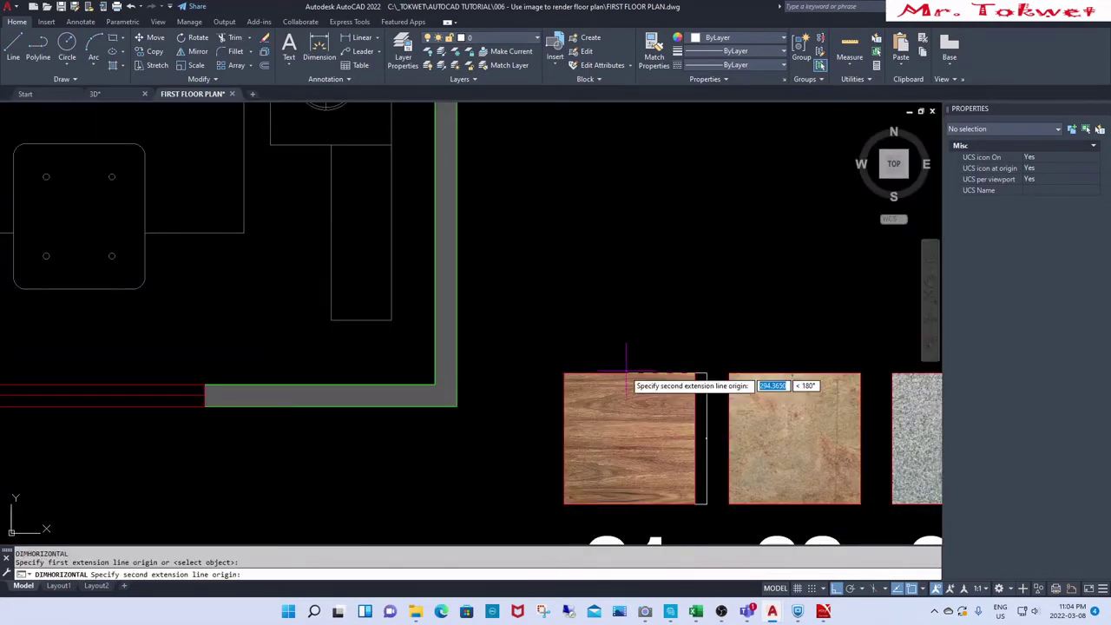
click(564, 373)
scroll(599, 355, up, 4)
click(669, 365)
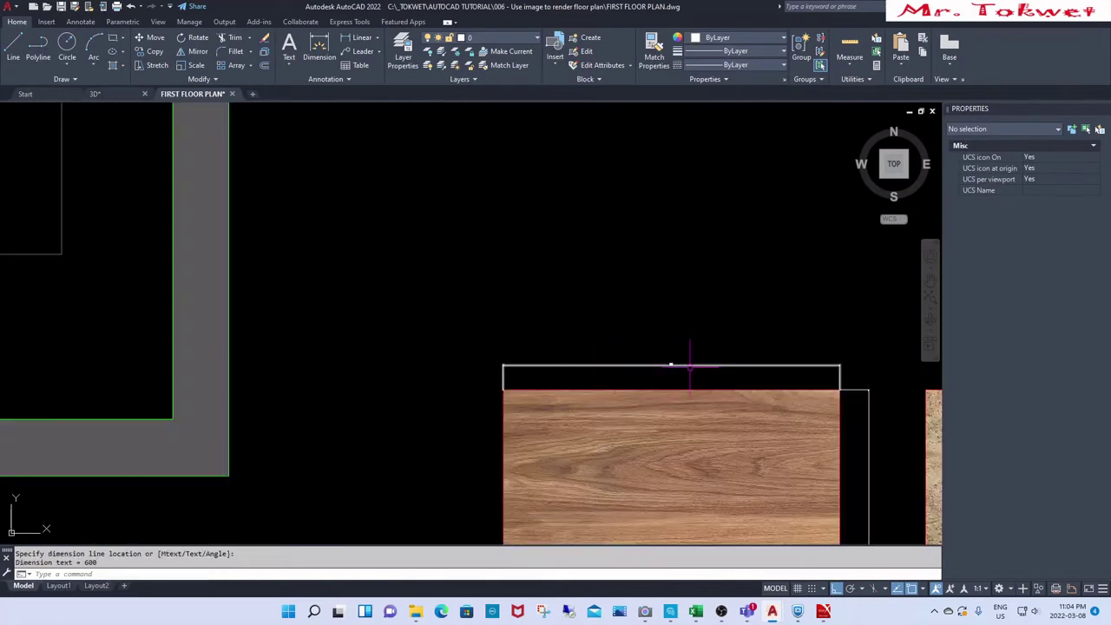
scroll(646, 369, up, 5)
scroll(621, 359, down, 5)
Step: Erase the check dimensions from tile 01
text(e)
key(Return)
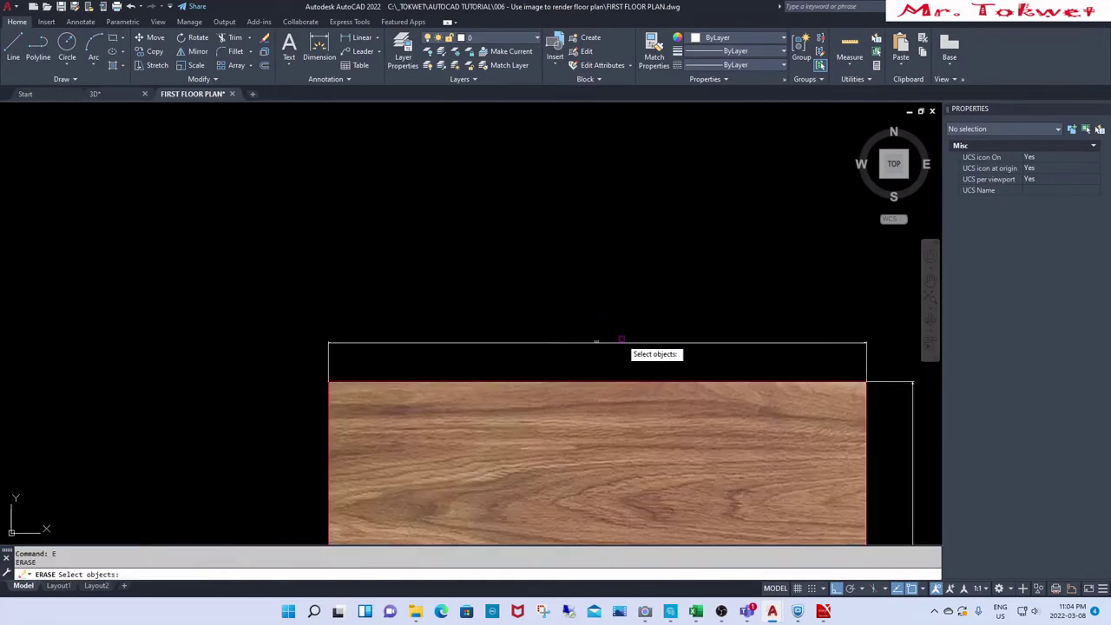
drag(622, 347, 595, 339)
scroll(604, 360, down, 3)
key(Return)
scroll(742, 382, down, 4)
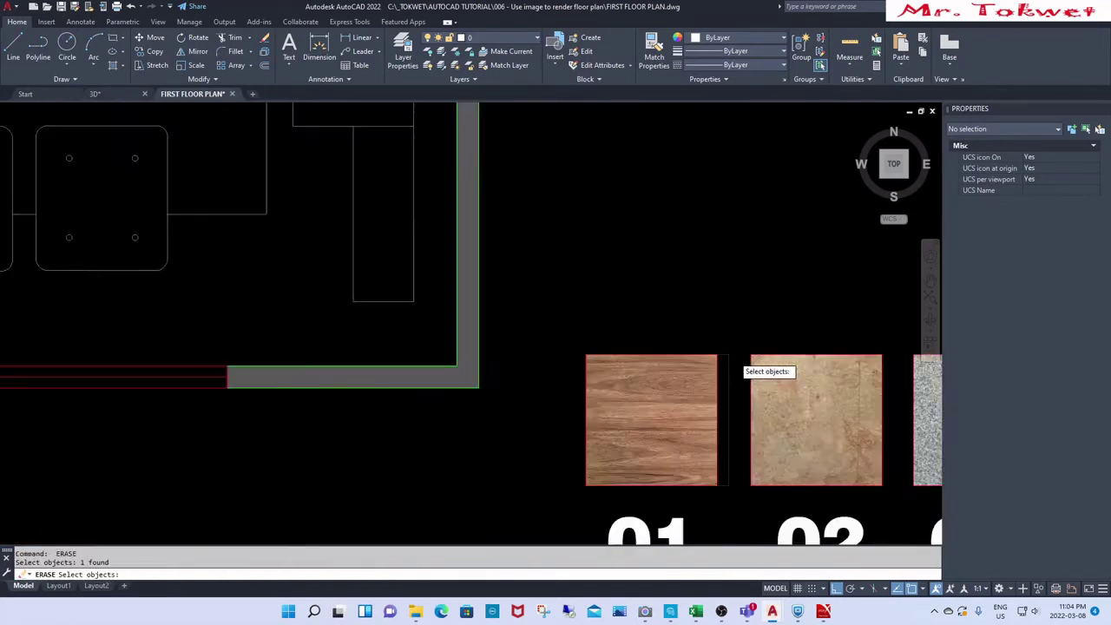
scroll(727, 403, down, 3)
scroll(727, 382, up, 5)
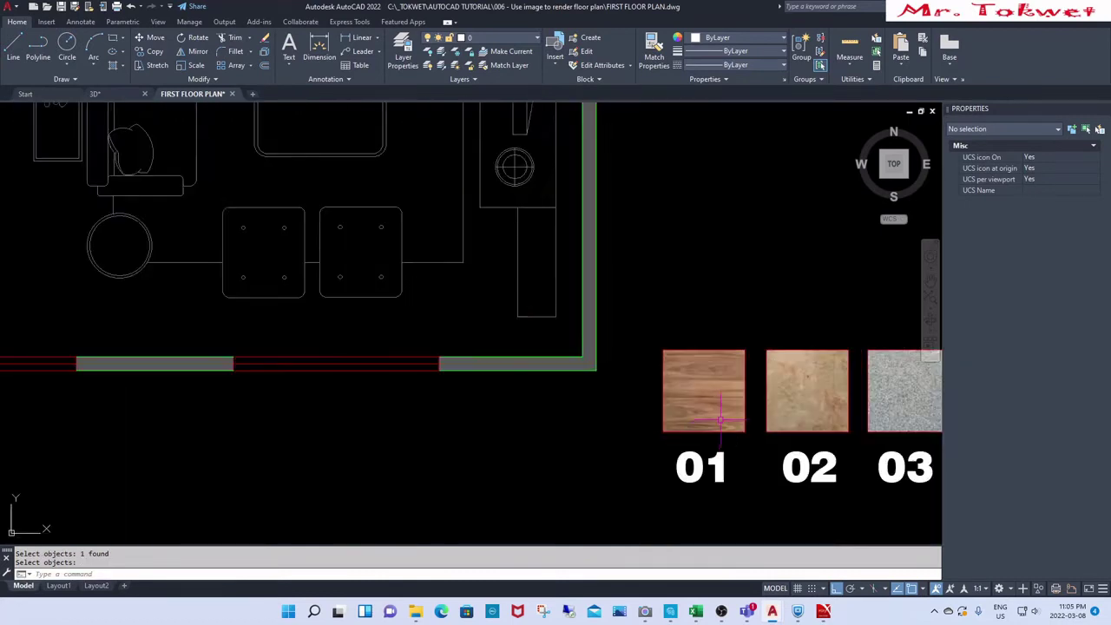
Step: Rotate tile 01 by 90° about its centre so the grain runs vertically
text(ro)
key(Return)
drag(726, 300, 660, 382)
key(Return)
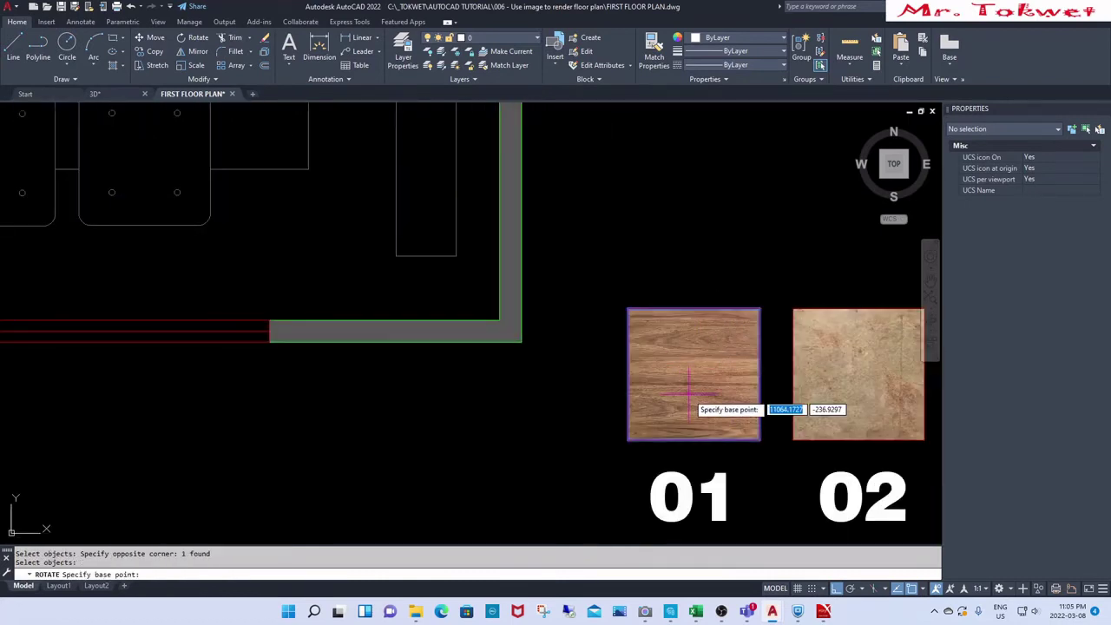
click(688, 393)
key(Escape)
key(Escape)
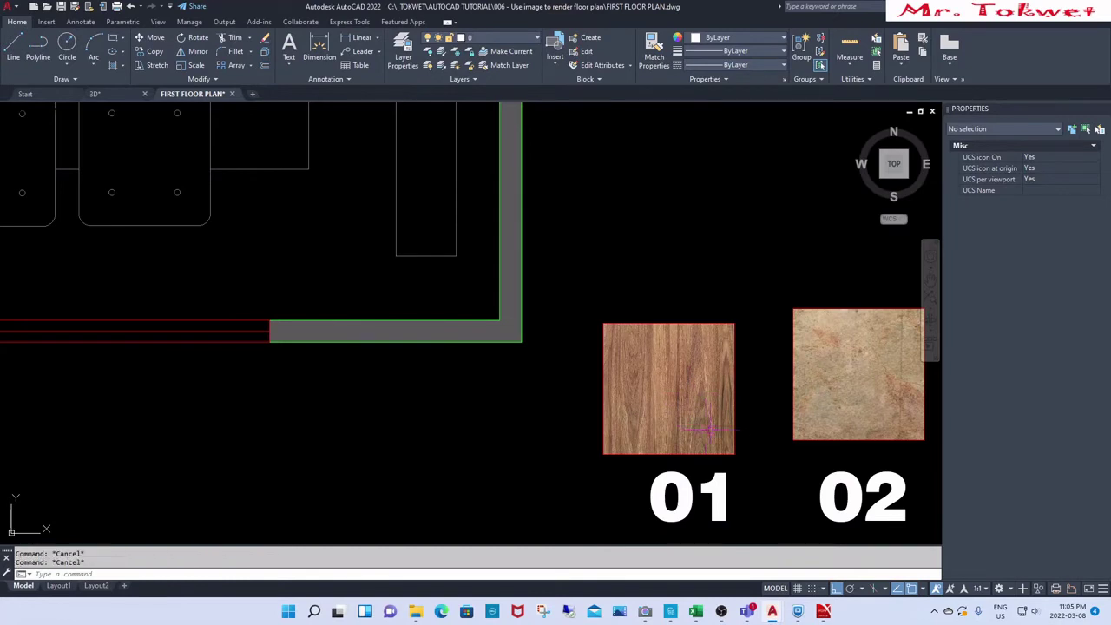
scroll(720, 434, down, 4)
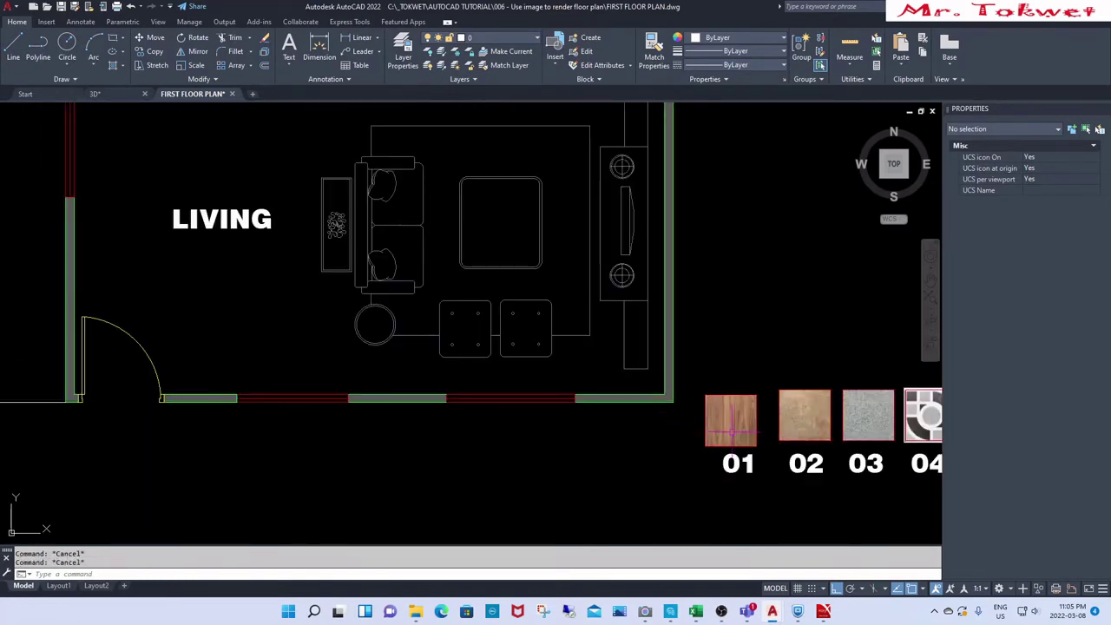
Step: Copy the 01 wood tile into the living room corner by the door
scroll(715, 451, up, 4)
text(m)
key(Return)
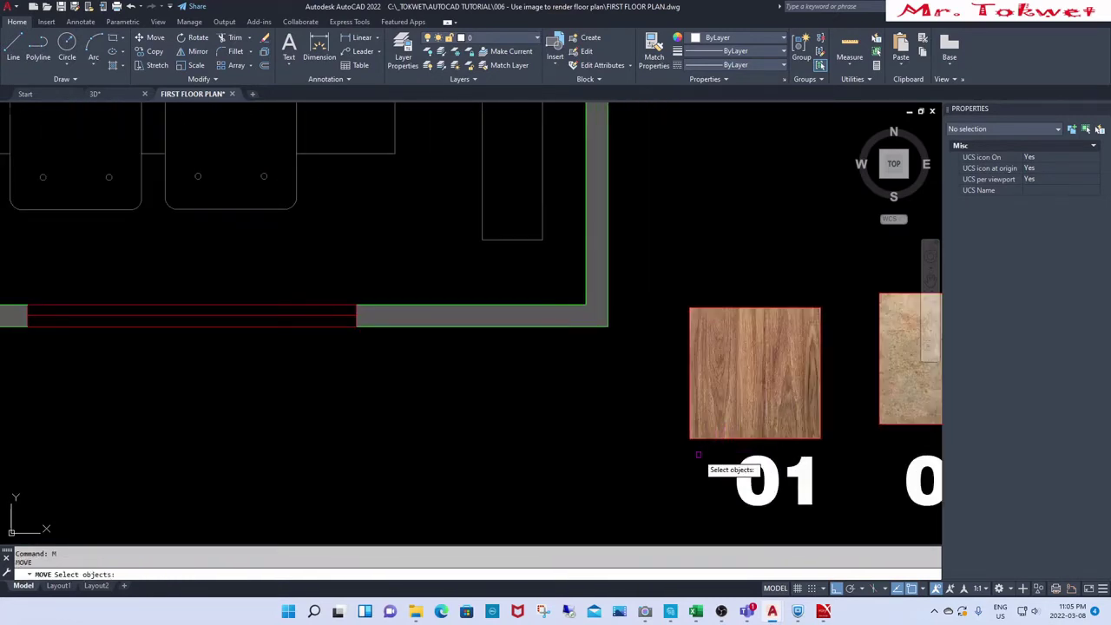
key(Escape)
click(745, 288)
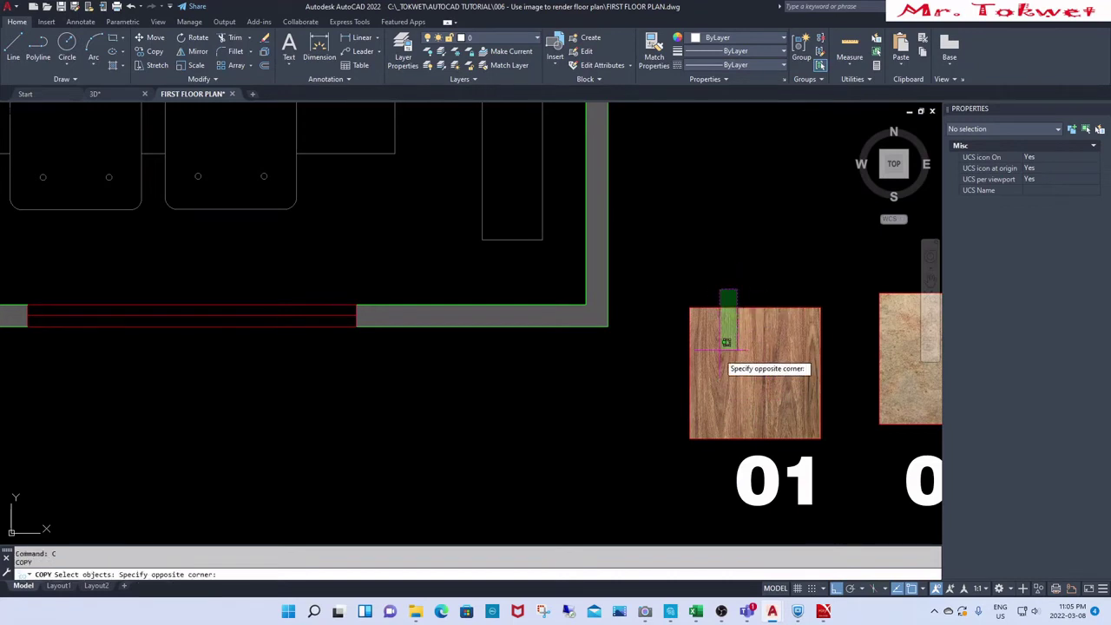
click(724, 410)
text(co)
key(Return)
click(691, 437)
scroll(764, 390, down, 5)
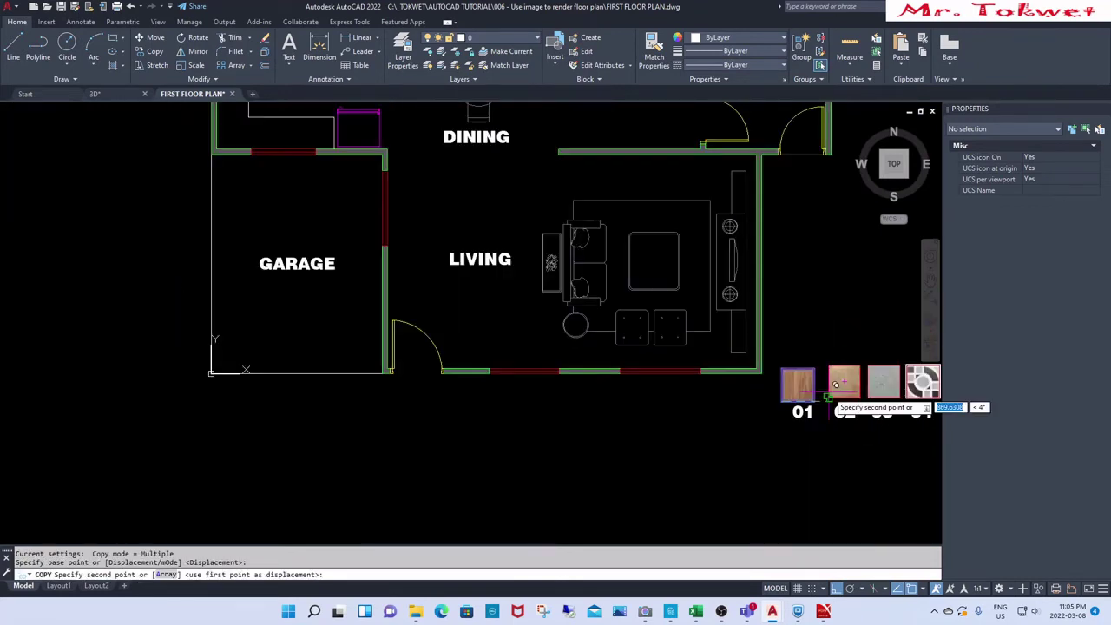
scroll(408, 396, up, 6)
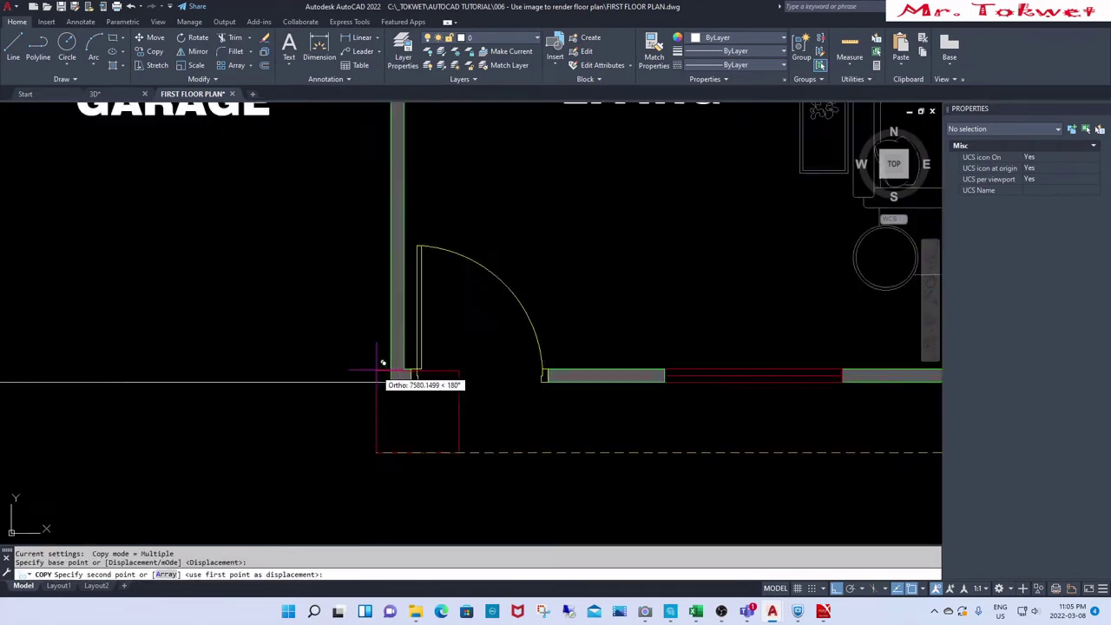
click(424, 368)
scroll(424, 372, down, 2)
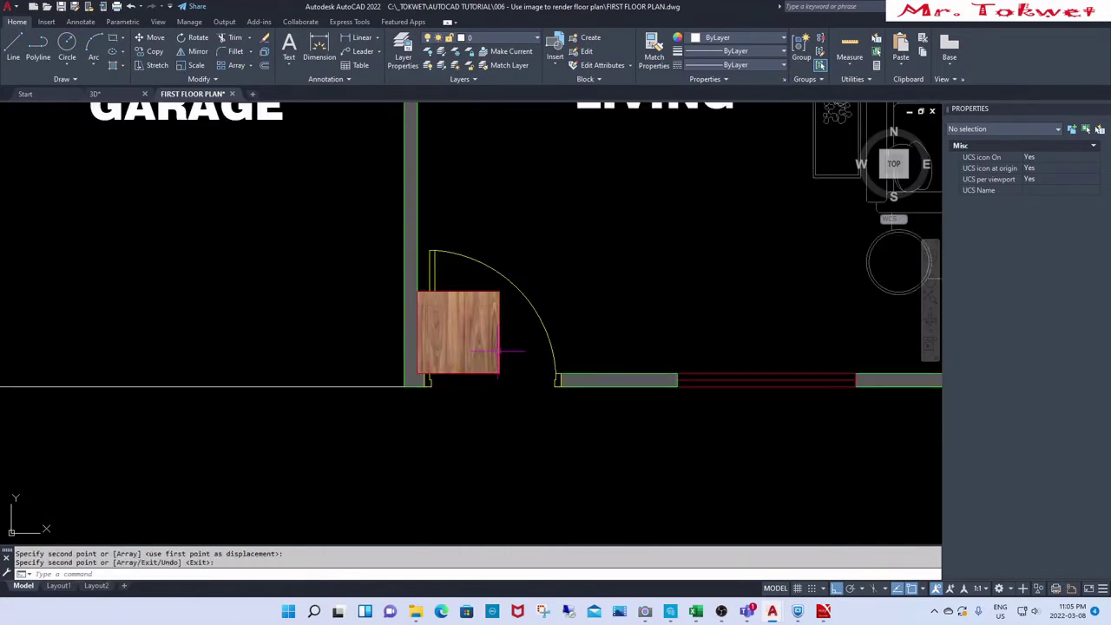
key(Return)
key(Return)
Step: Copy that corner tile twice, stacking the copies up the garage wall
click(530, 392)
click(423, 346)
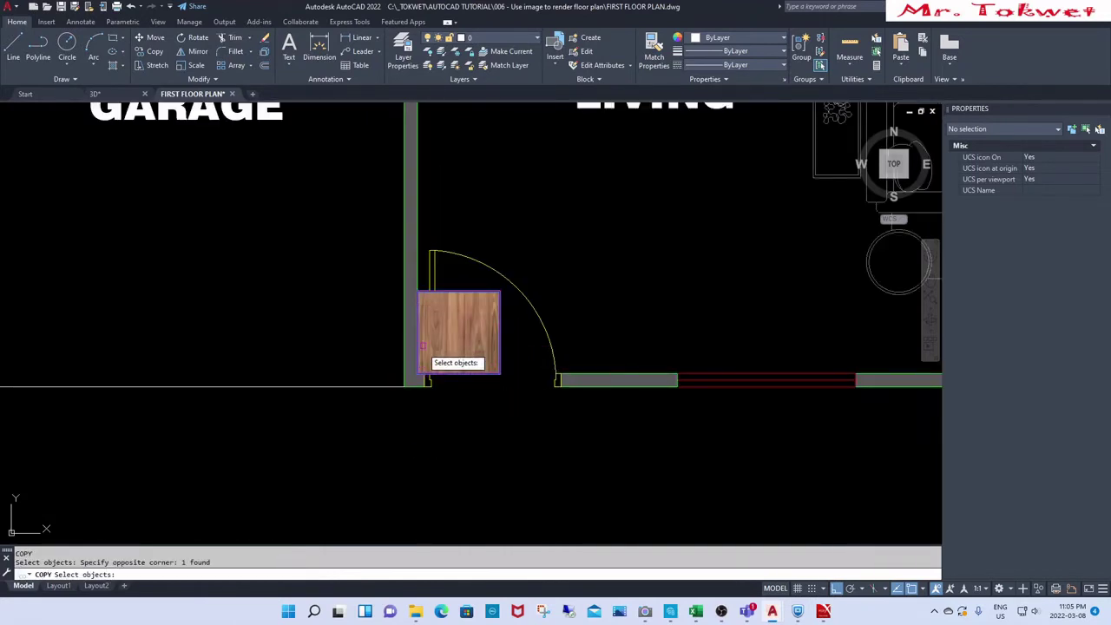
key(Return)
click(471, 429)
scroll(473, 431, down, 3)
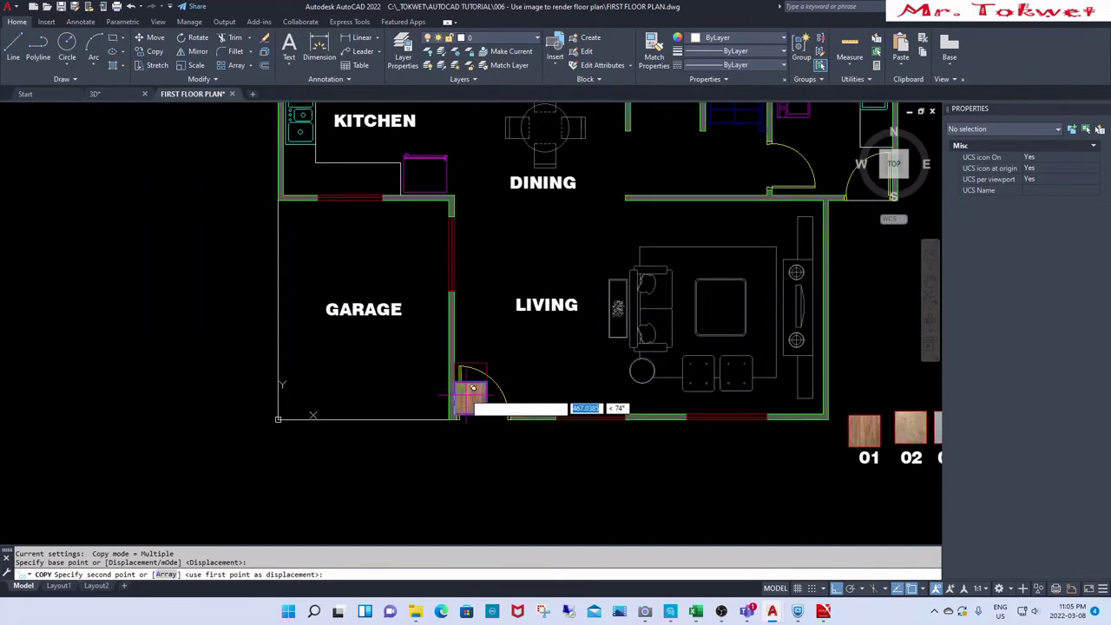
scroll(471, 390, up, 4)
click(445, 367)
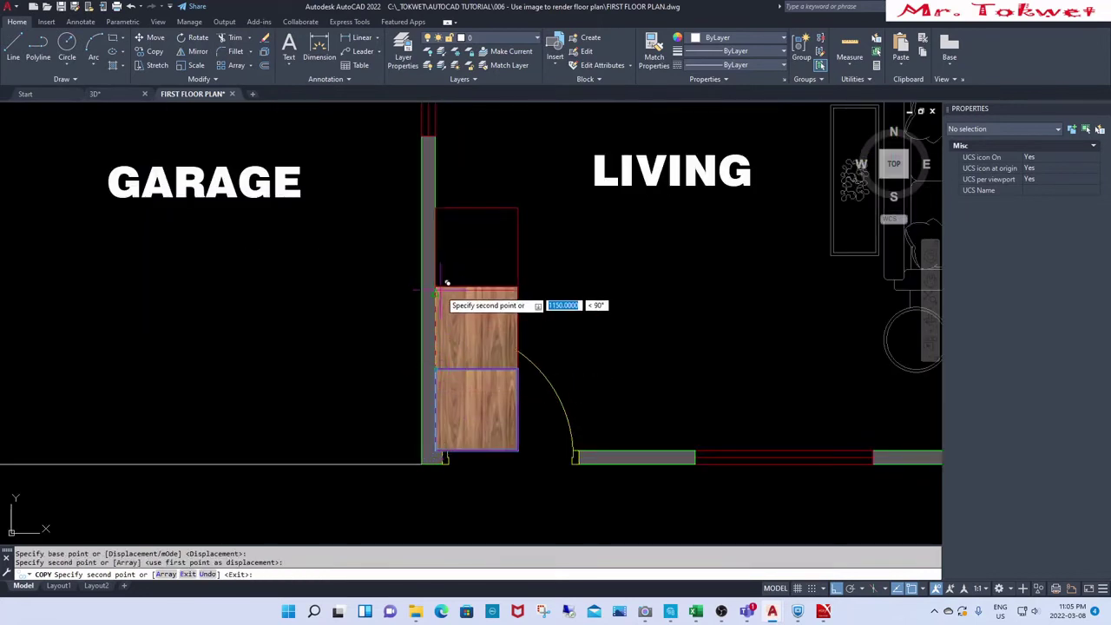
click(445, 283)
key(Return)
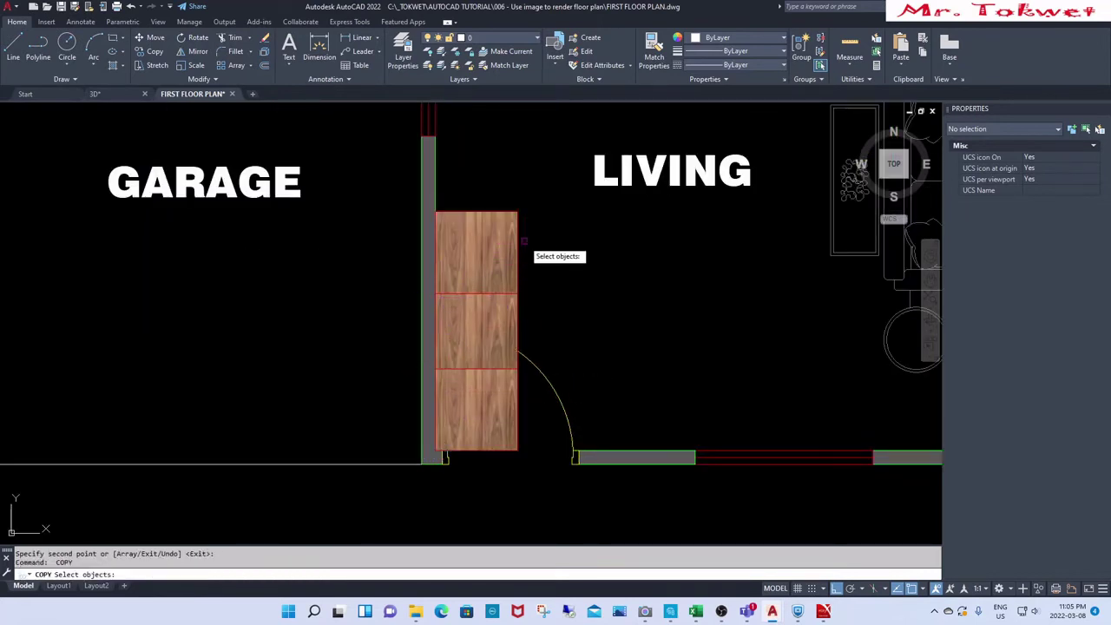
Step: Erase the extra wood tile at the top of the stack
text(e)
key(Return)
click(518, 218)
click(523, 264)
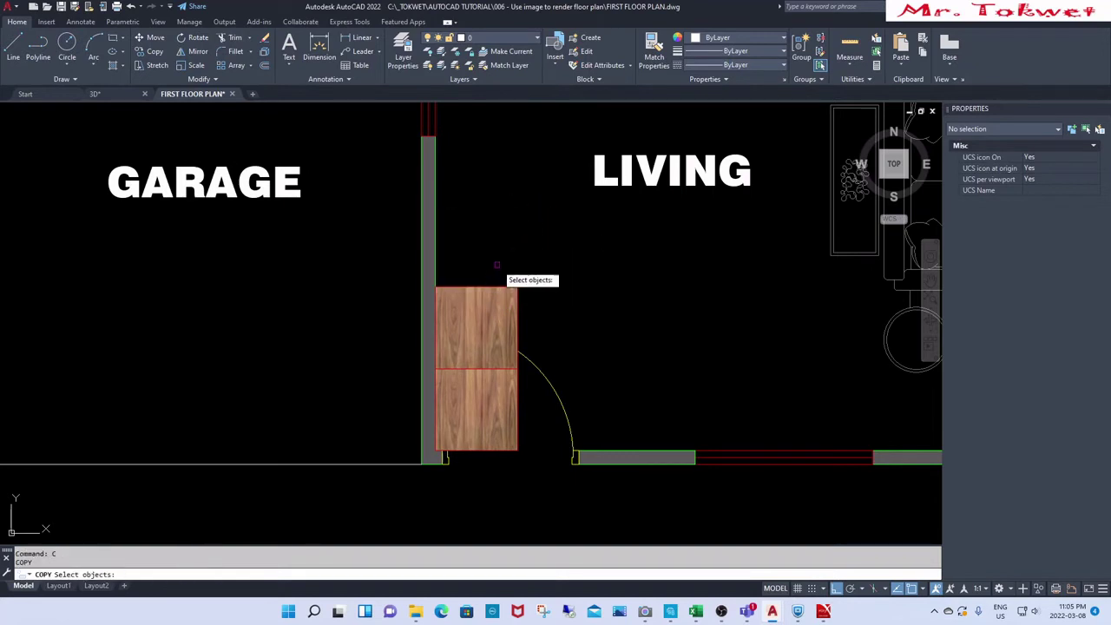
Step: Copy the upper tile three more times to finish the column along the wall
click(473, 334)
key(Return)
click(438, 368)
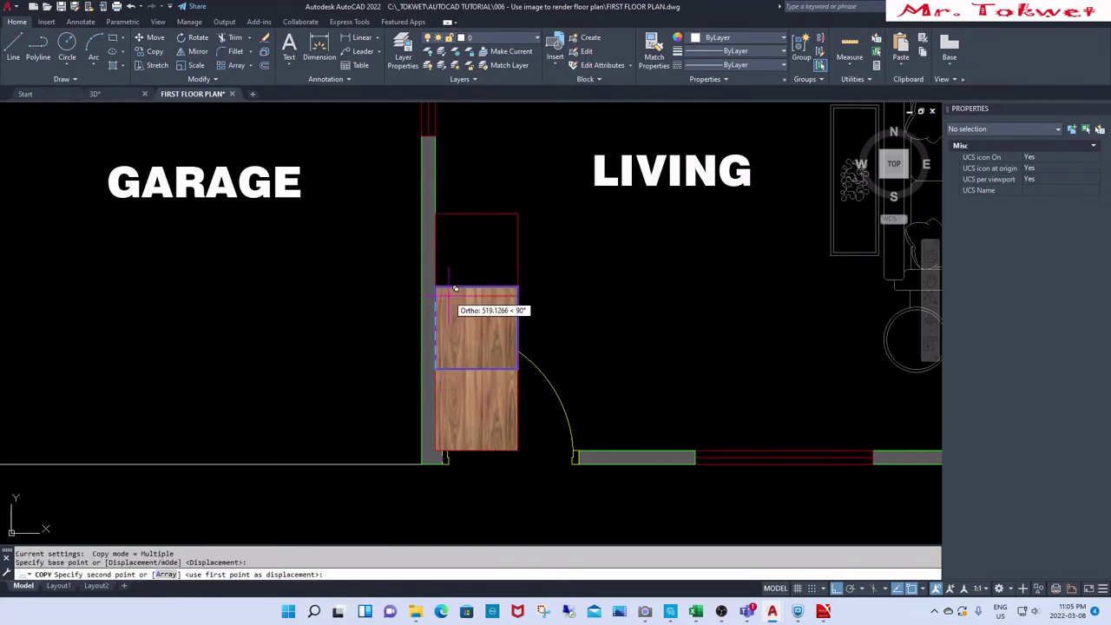
scroll(455, 347, down, 2)
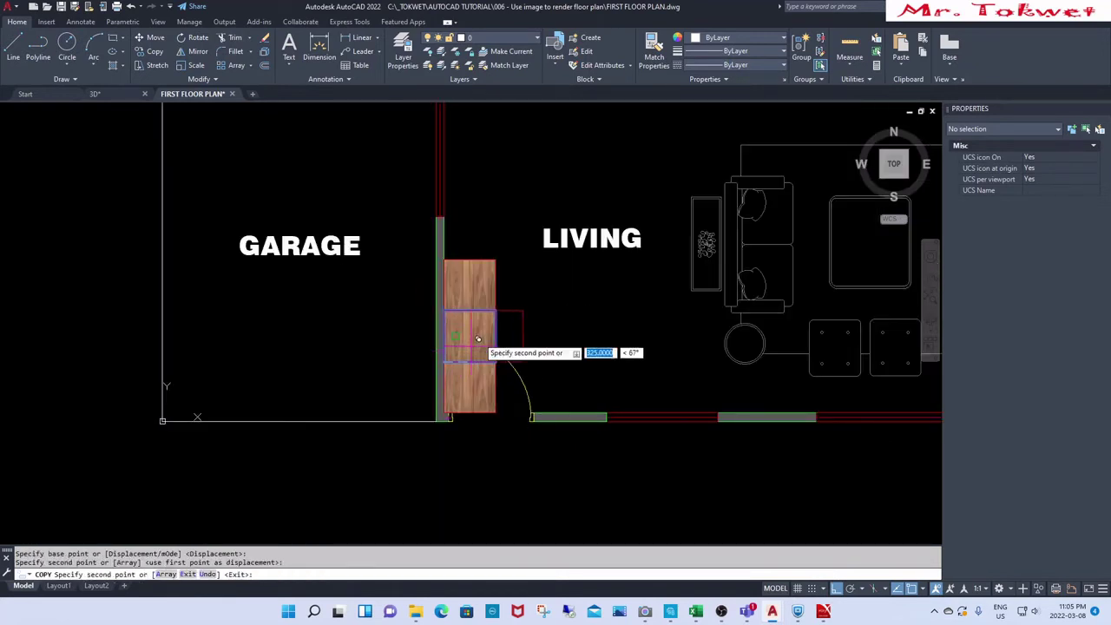
click(458, 254)
click(458, 217)
scroll(458, 215, down, 5)
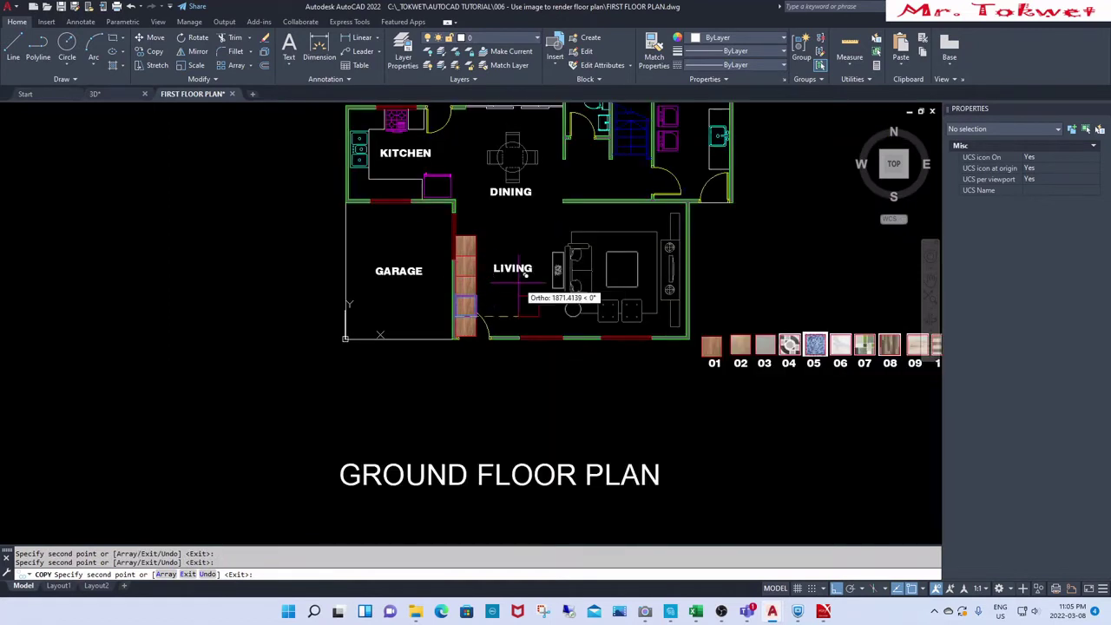
scroll(453, 236, up, 5)
click(445, 234)
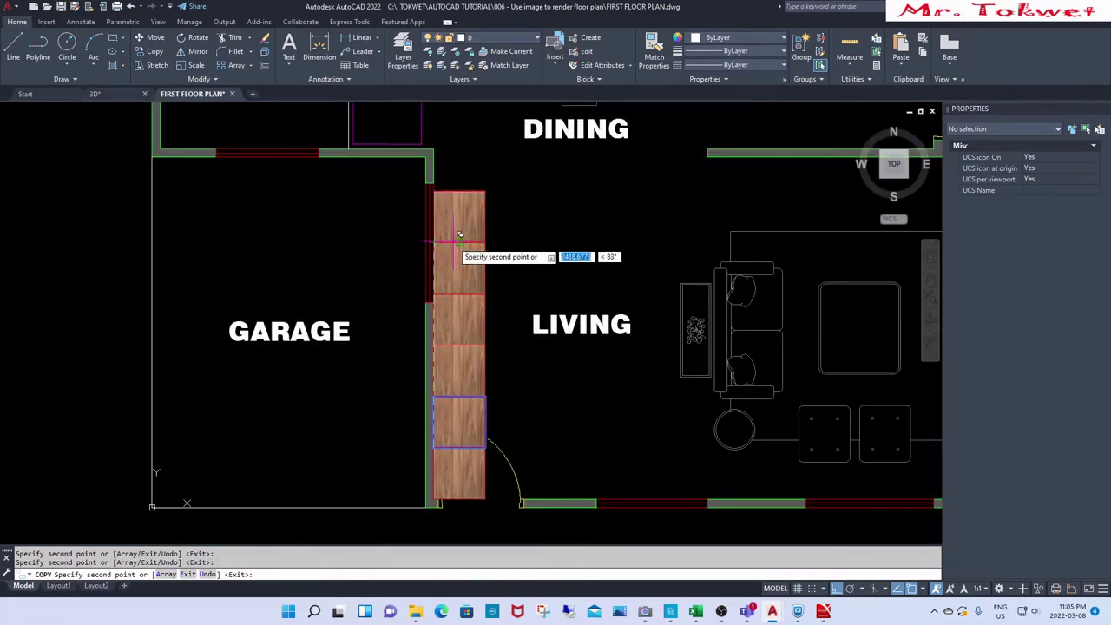
key(Return)
Step: Copy the full wood tile column to the right, placing the first two new columns
text(c)
key(Return)
click(499, 195)
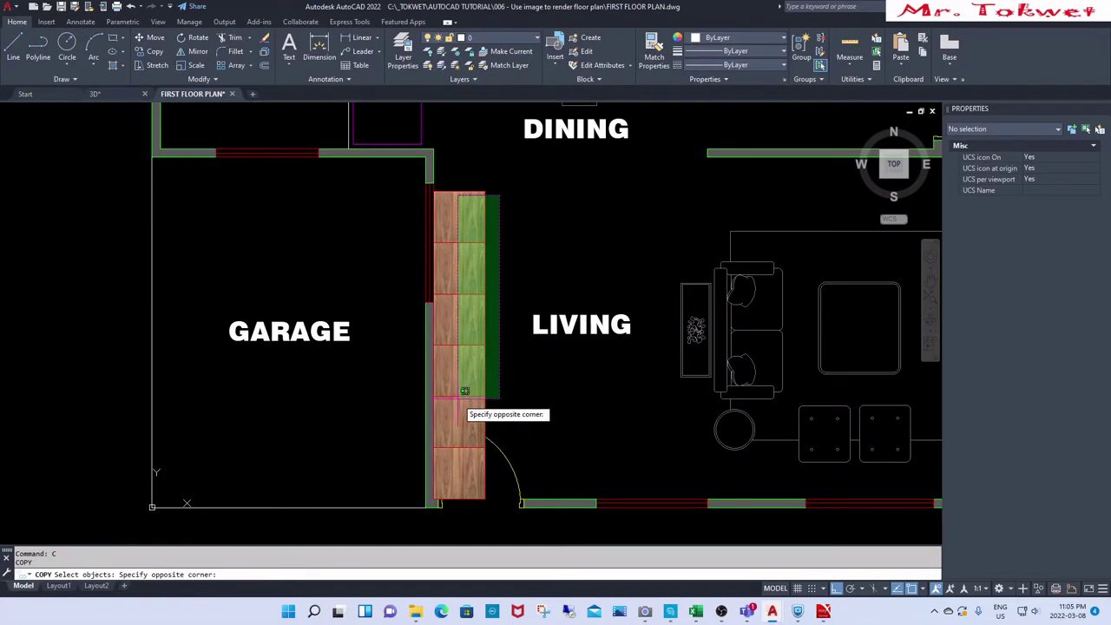
click(468, 404)
click(484, 468)
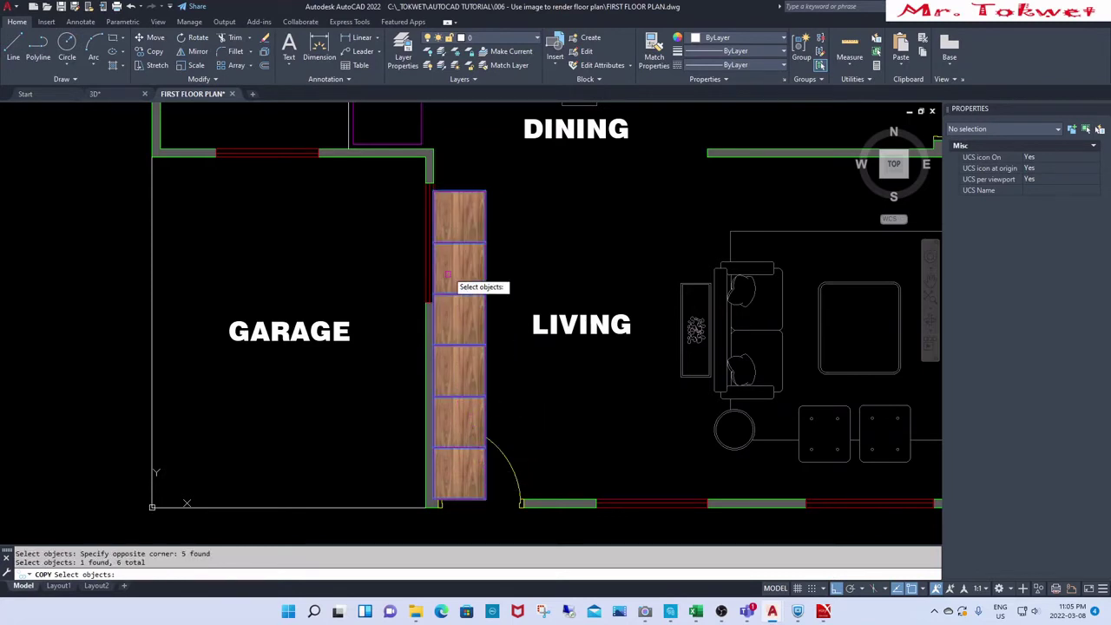
scroll(438, 194, up, 6)
key(Return)
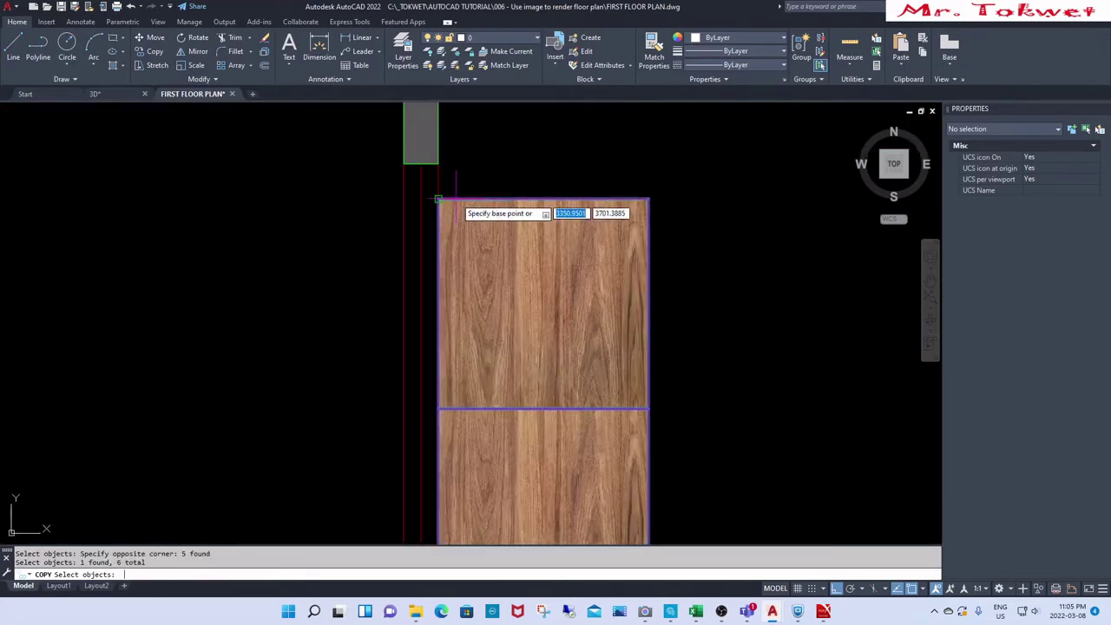
click(440, 198)
click(639, 191)
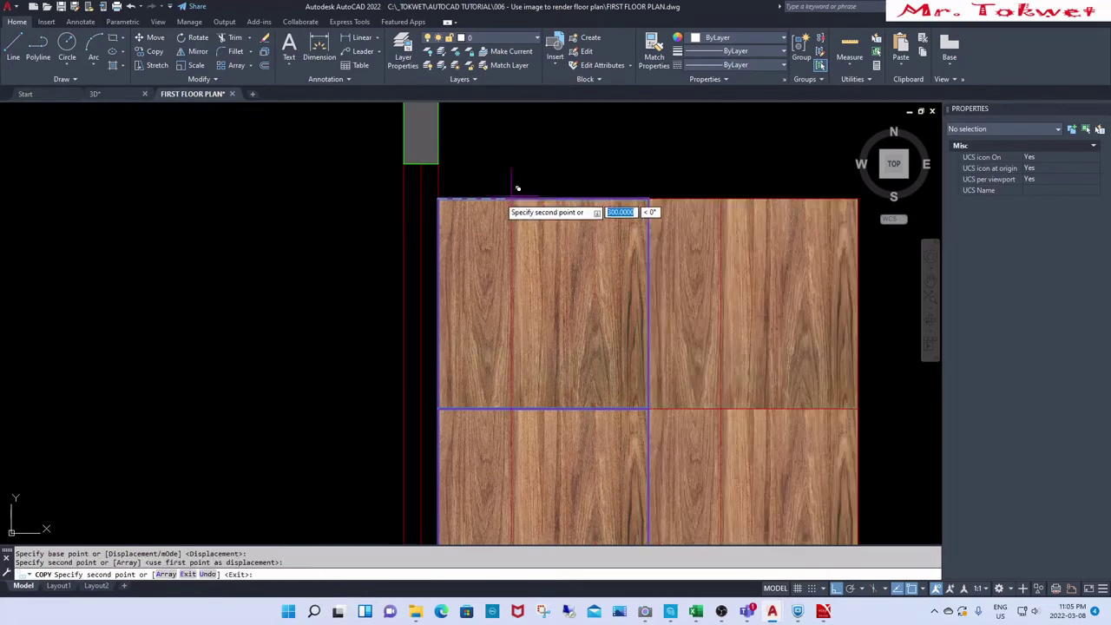
scroll(494, 202, down, 4)
click(626, 198)
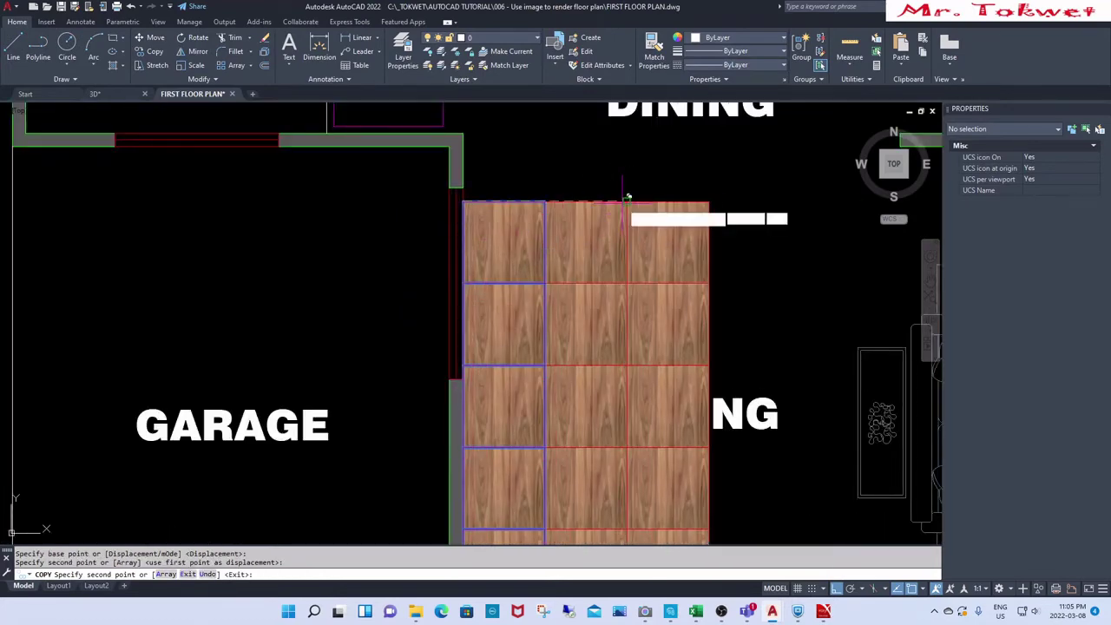
Step: Keep placing tile columns across the living room up to the east wall
scroll(450, 253, down, 2)
click(611, 220)
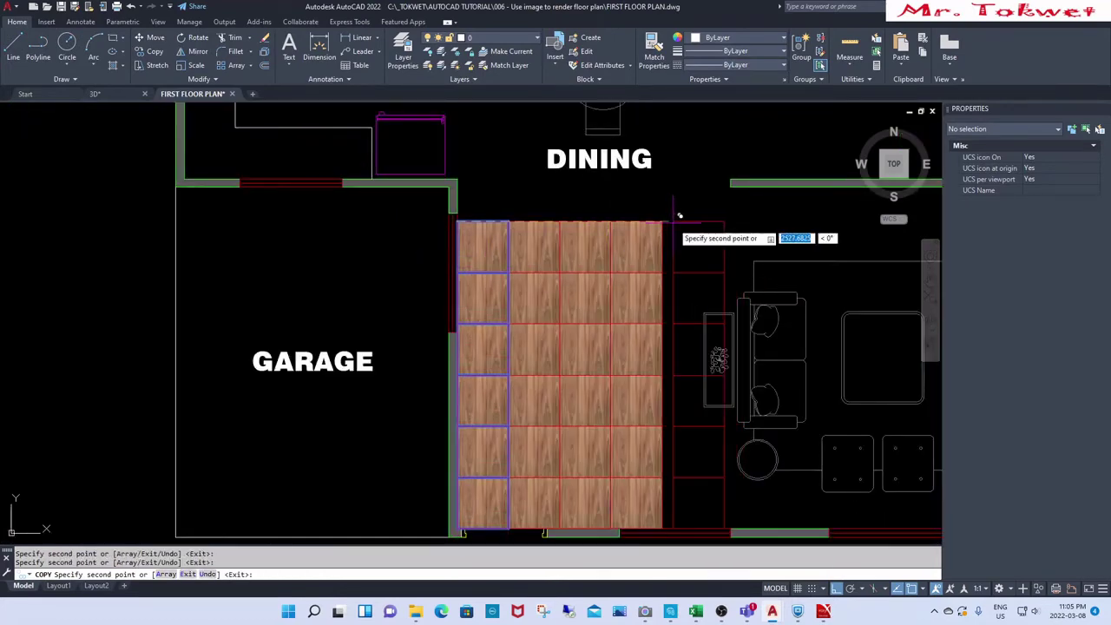
click(662, 220)
scroll(564, 236, down, 4)
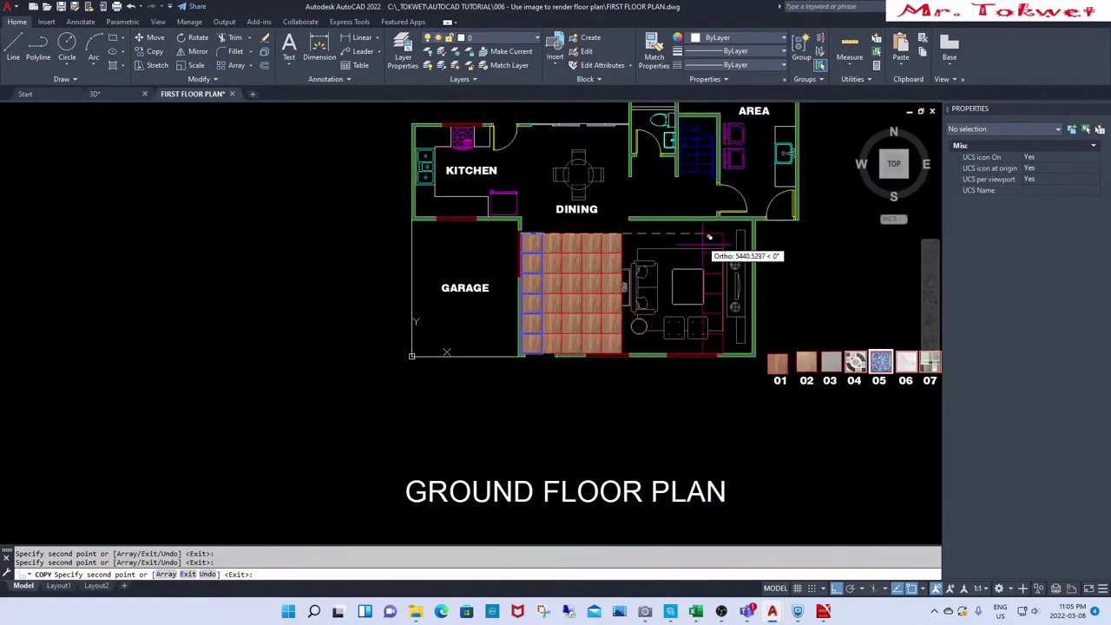
click(630, 232)
click(653, 228)
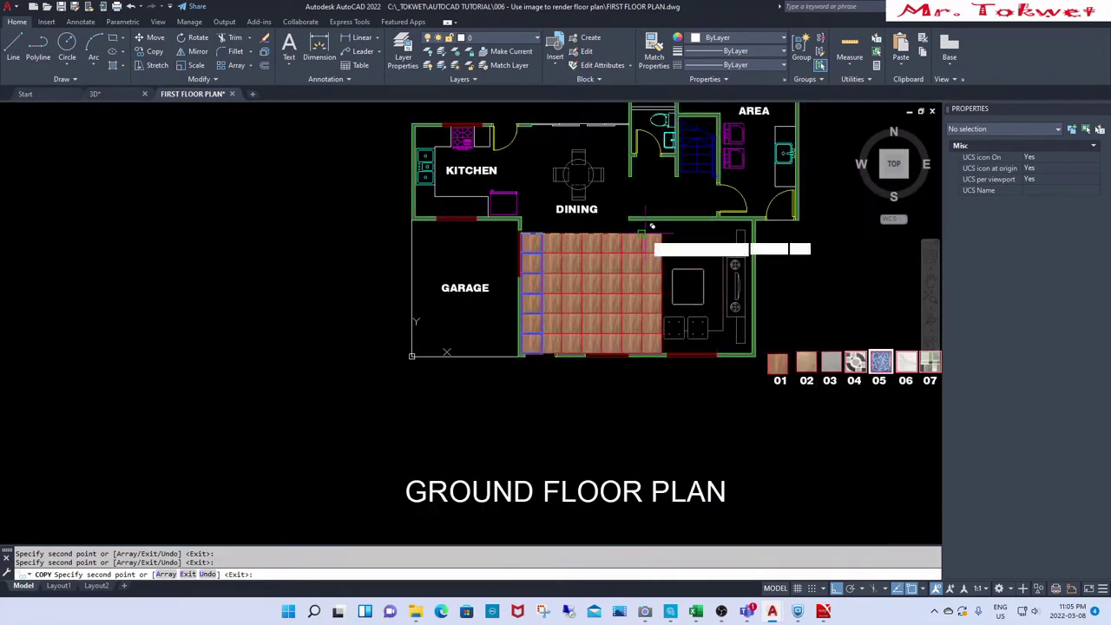
scroll(652, 227, up, 2)
click(675, 228)
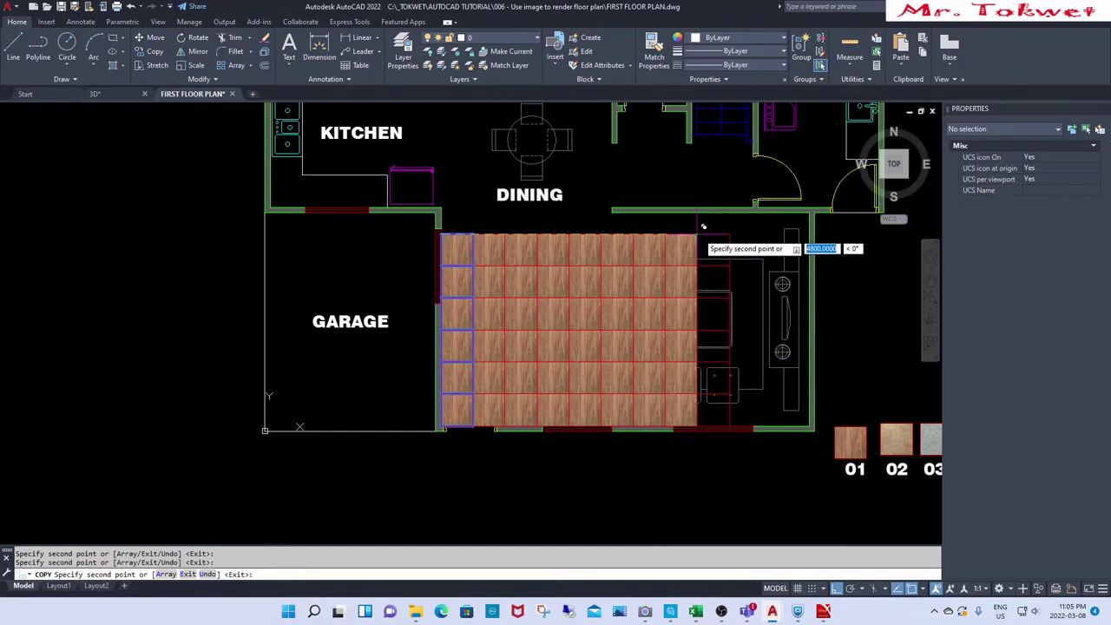
click(731, 228)
click(761, 228)
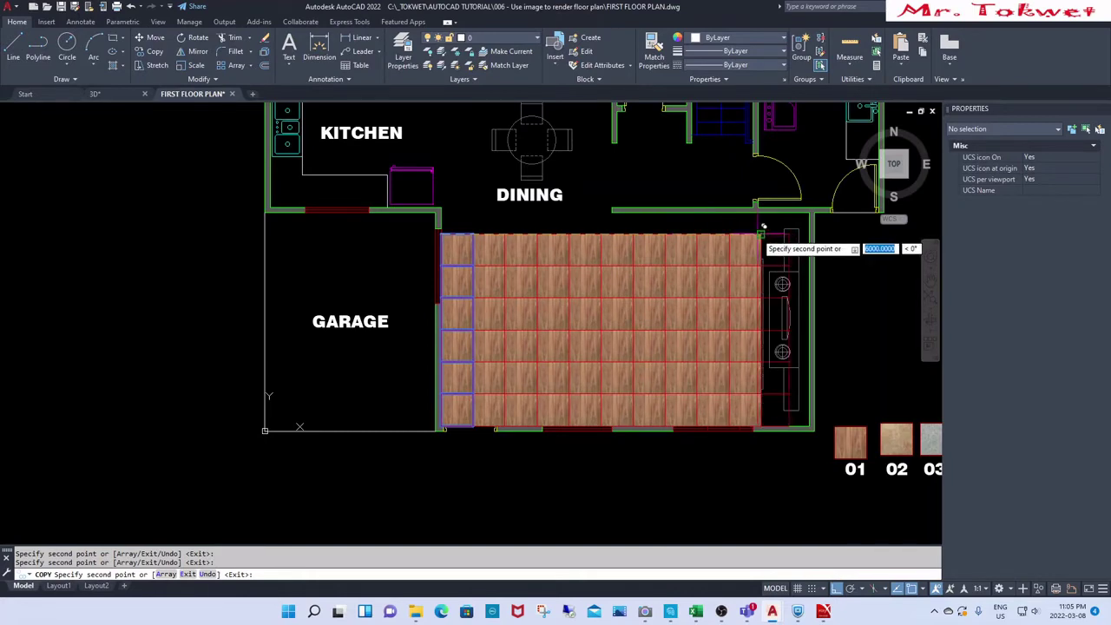
click(793, 227)
scroll(802, 227, up, 3)
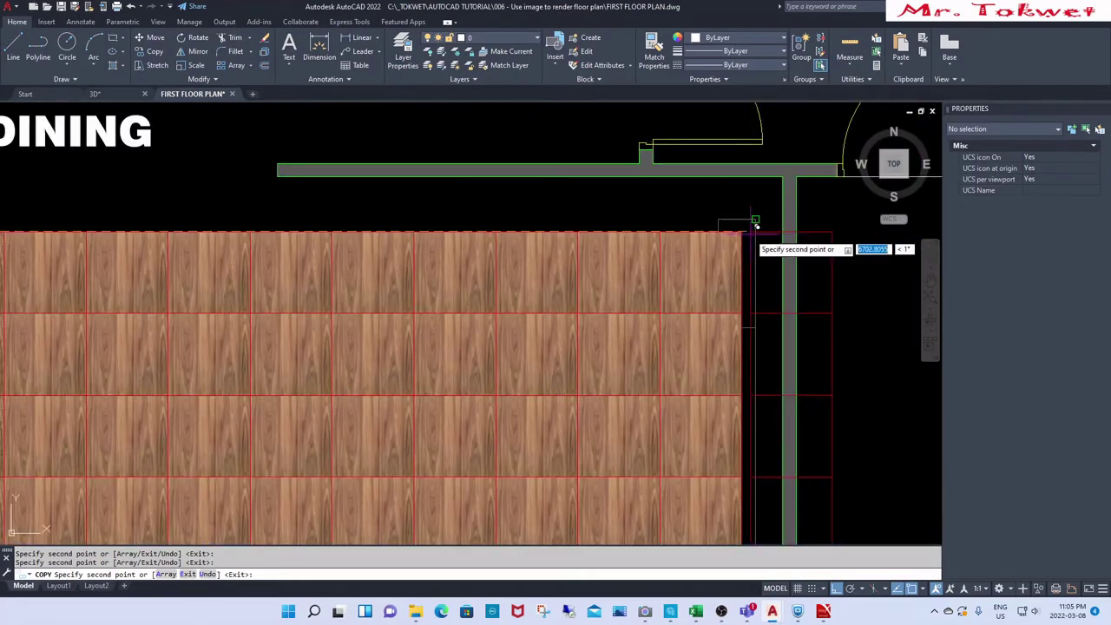
scroll(721, 228, down, 4)
key(Escape)
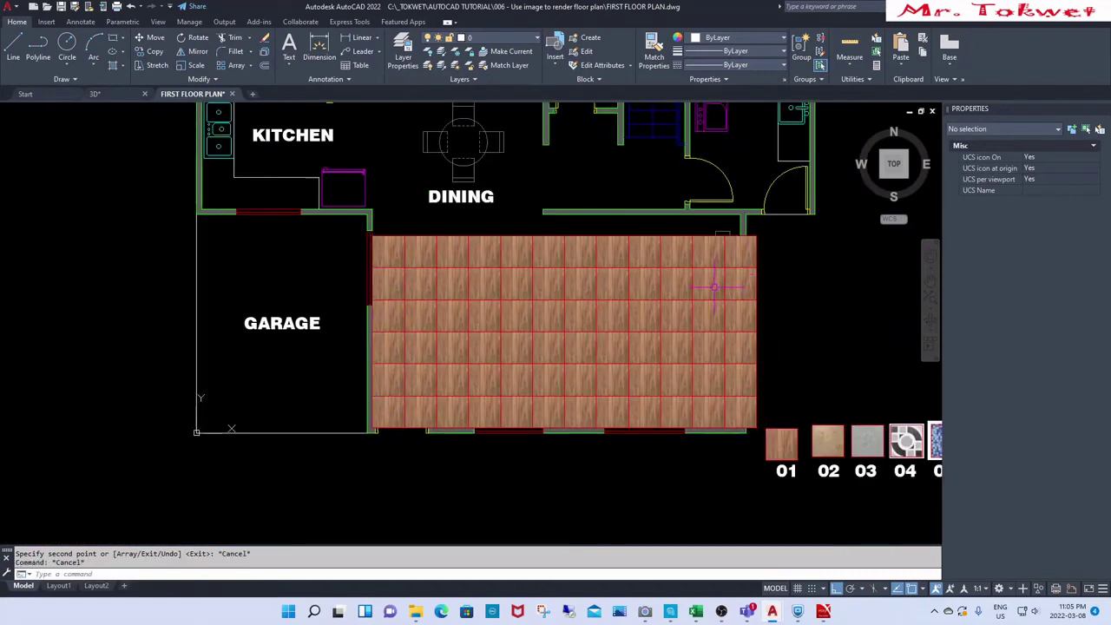
Step: Copy the top row of tiles one row higher to complete the grid
scroll(692, 250, up, 2)
key(Escape)
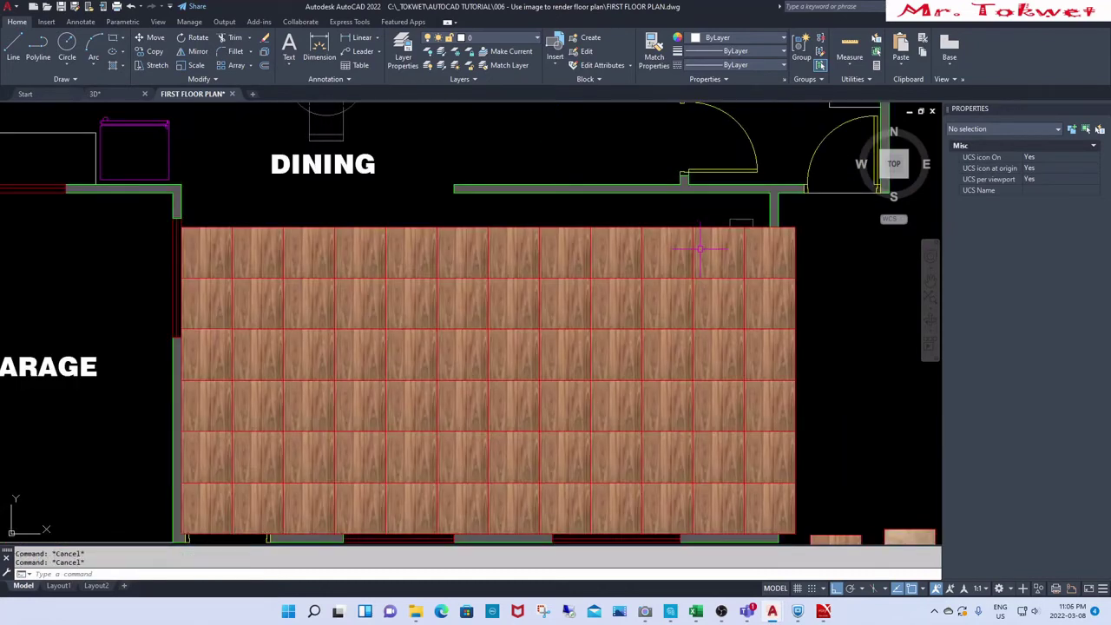
text(C)
key(Return)
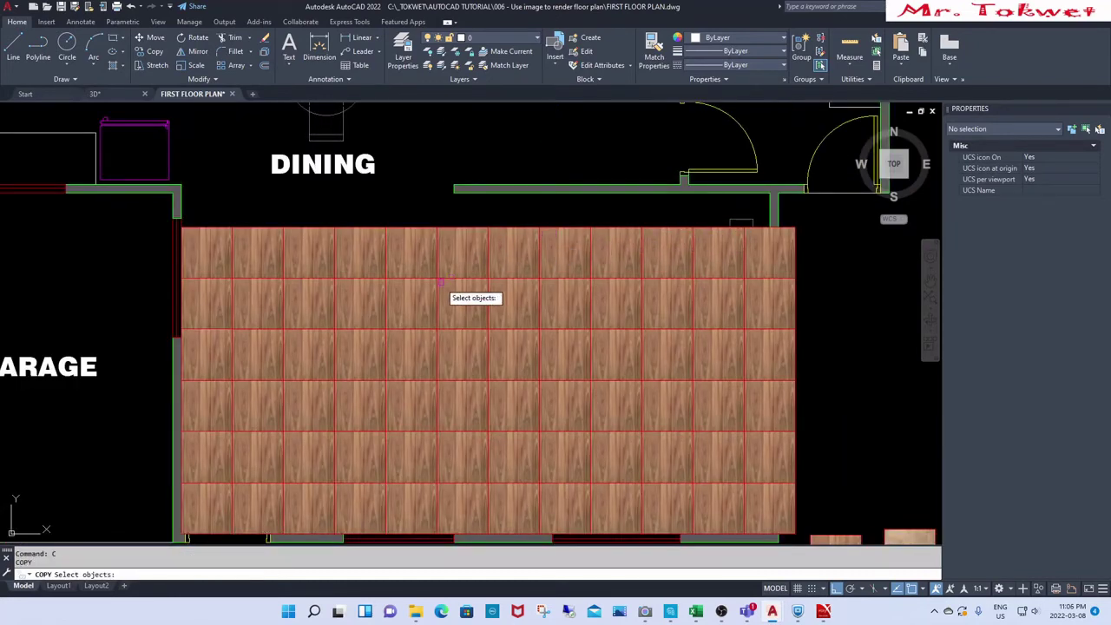
click(139, 286)
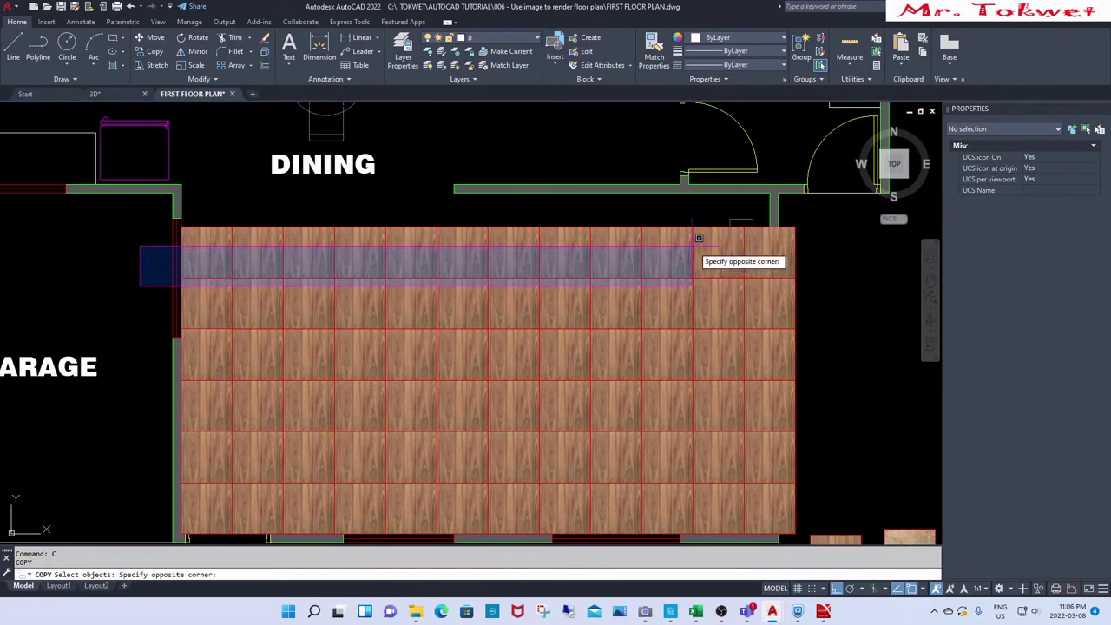
click(796, 229)
key(Return)
click(795, 277)
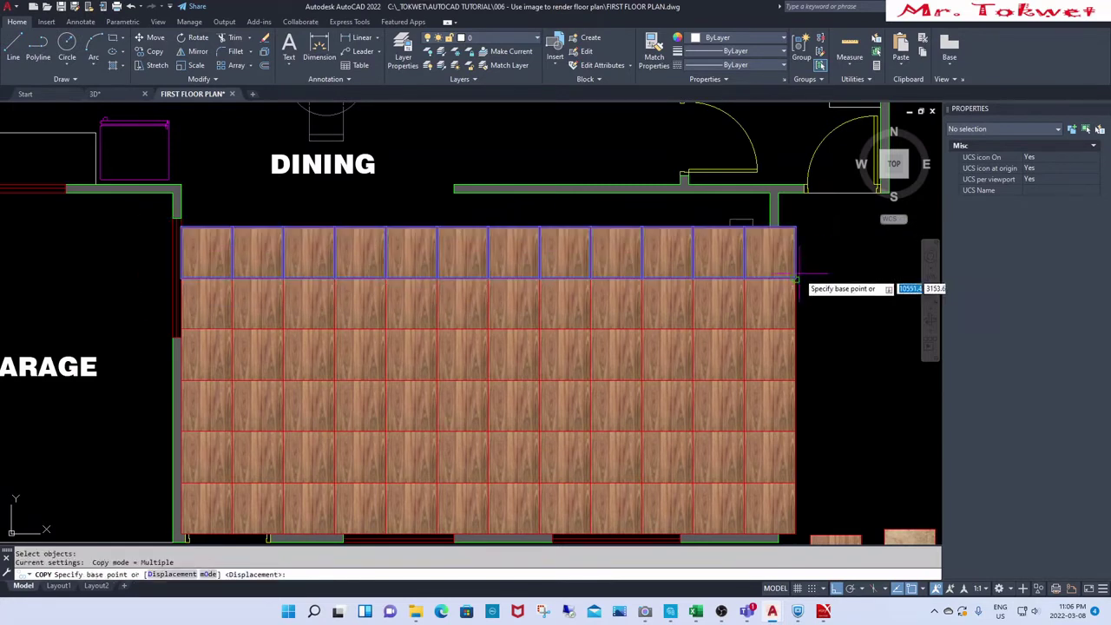
click(795, 228)
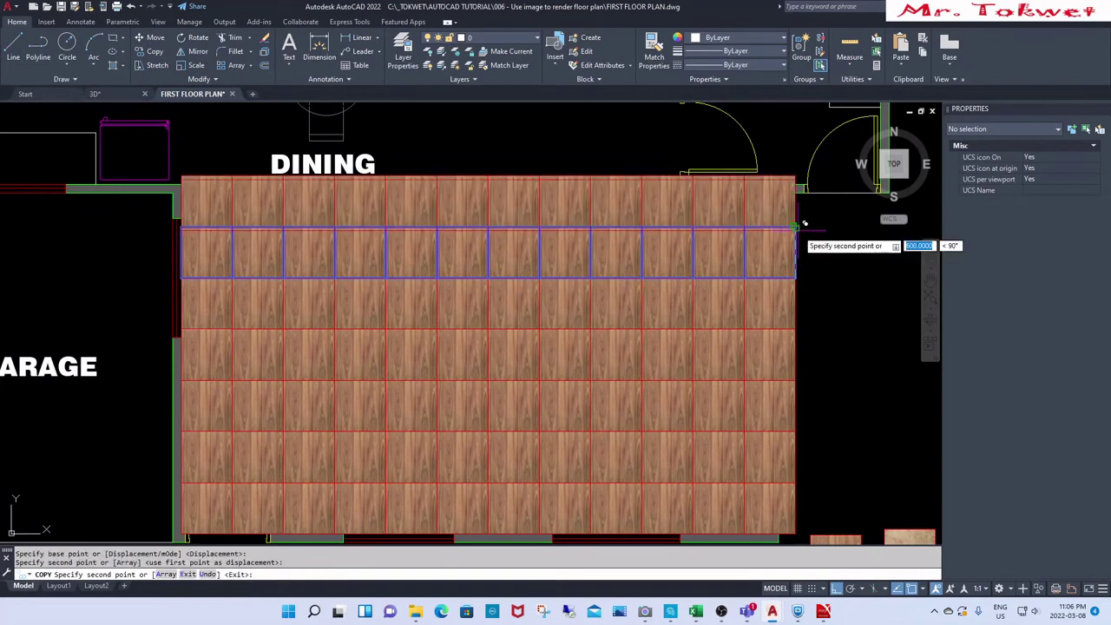
key(Return)
scroll(669, 219, down, 4)
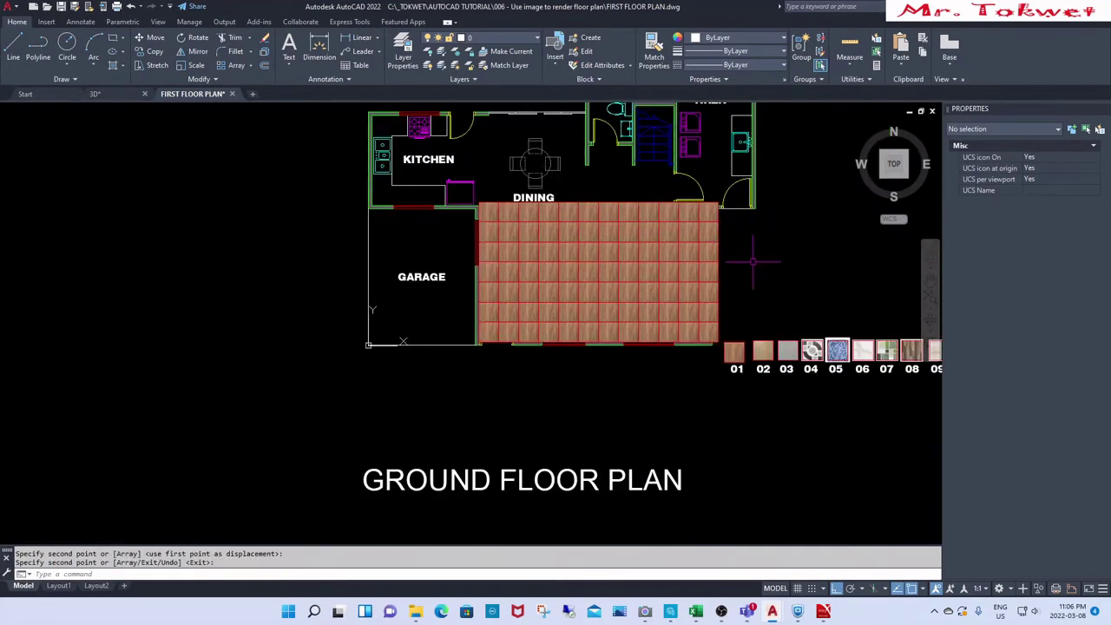
key(Escape)
key(Escape)
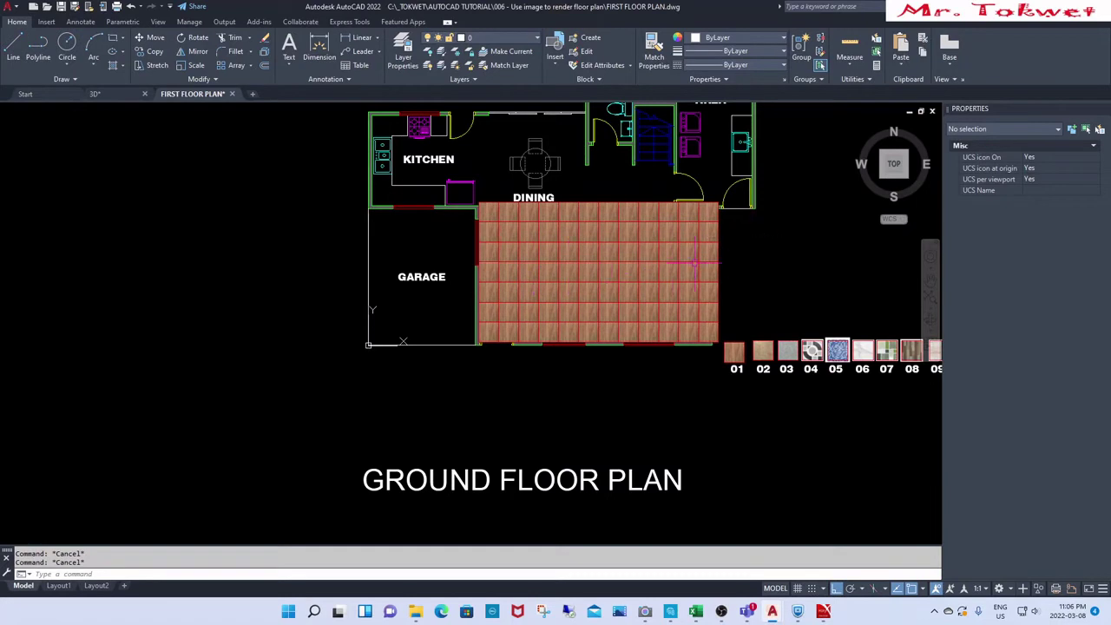
Step: Bring the floor plan xref to the front with Draw Order, then regenerate the display
click(753, 196)
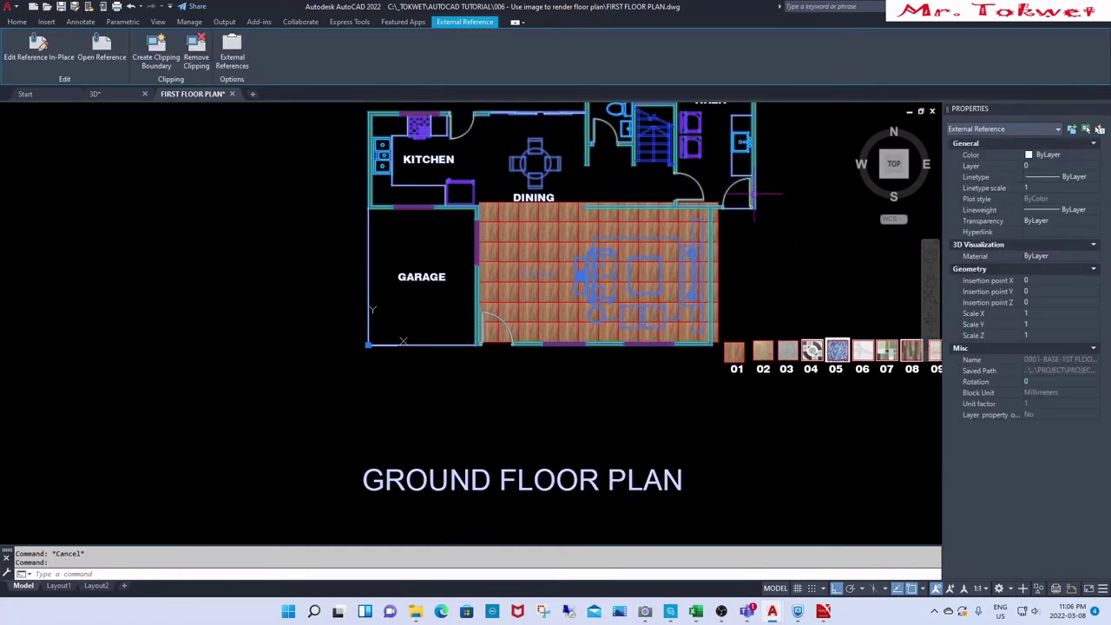
right_click(753, 197)
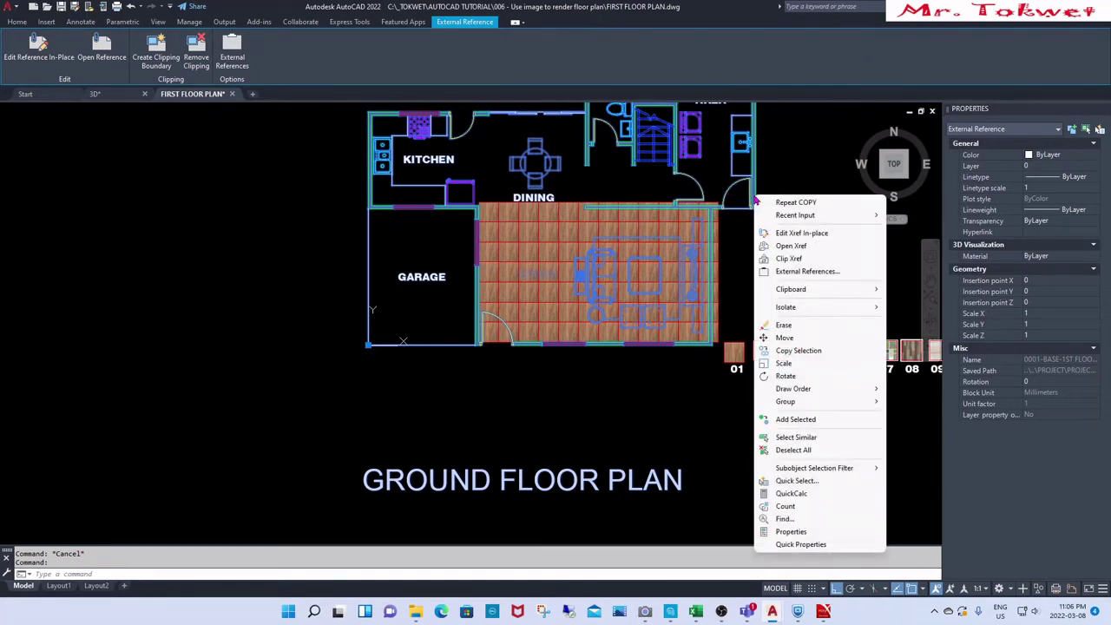
mouse_move(814, 392)
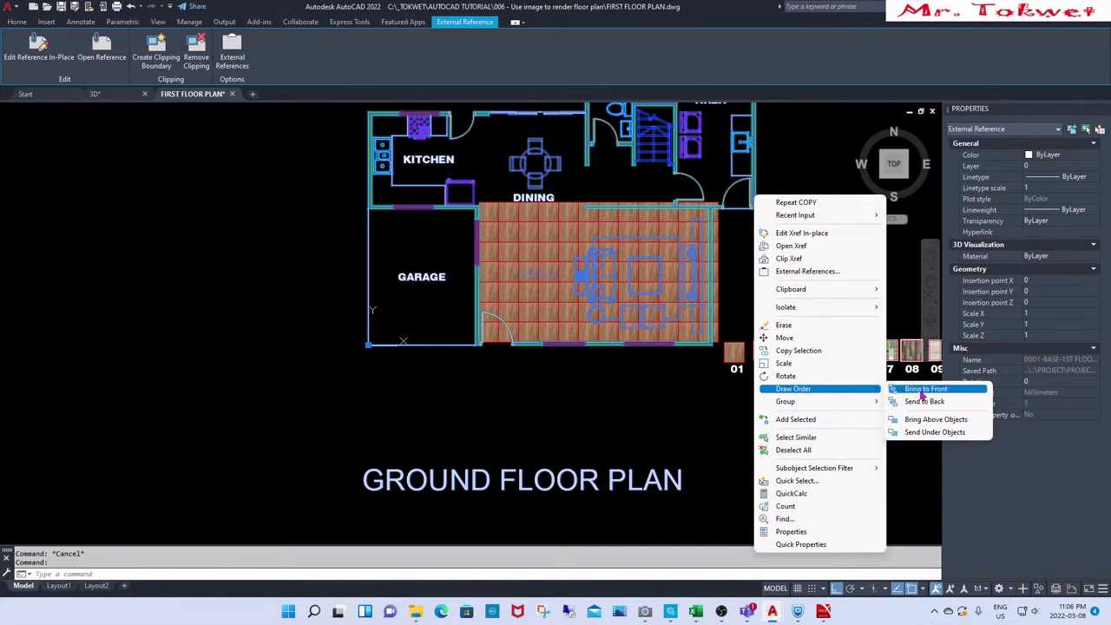
click(922, 390)
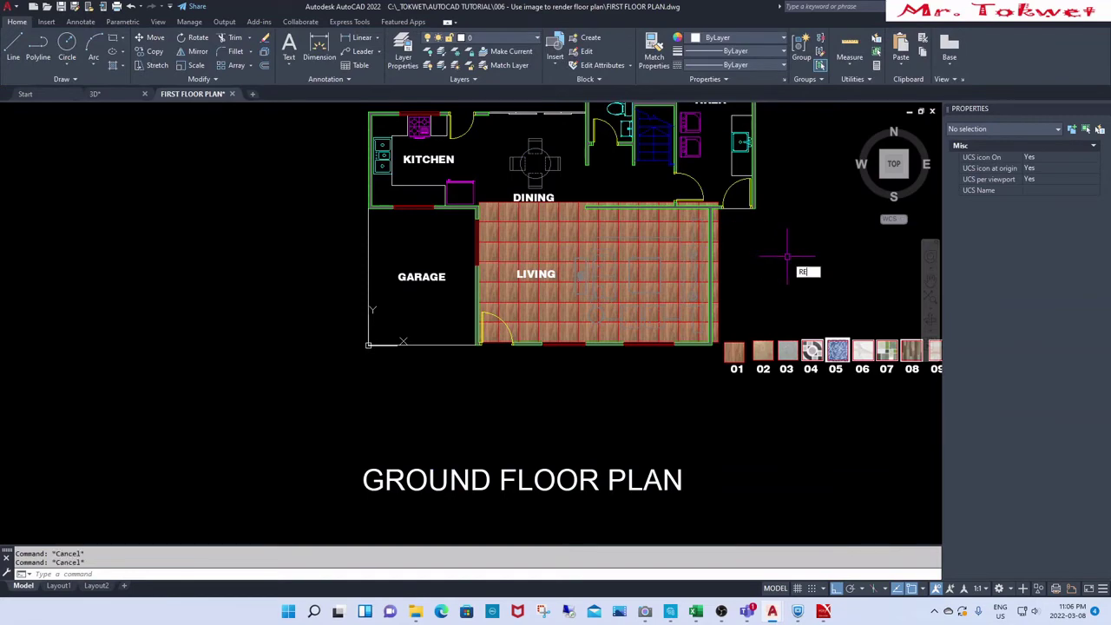
key(Return)
Step: Delete the partial wood tiles overhanging the living room's right wall
scroll(725, 285, up, 2)
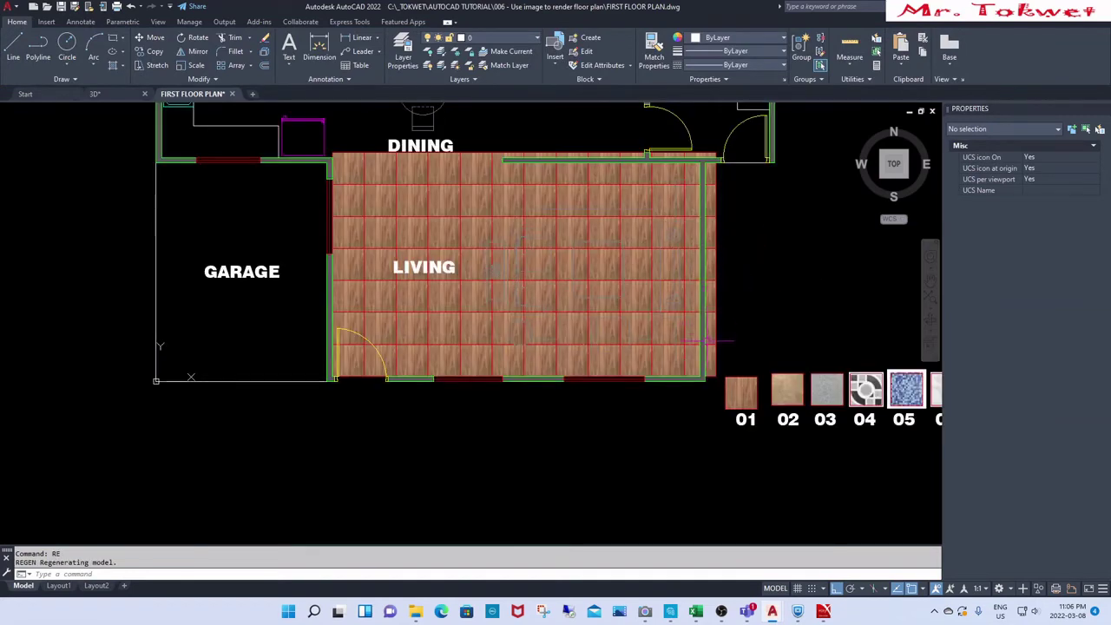
scroll(698, 376, up, 3)
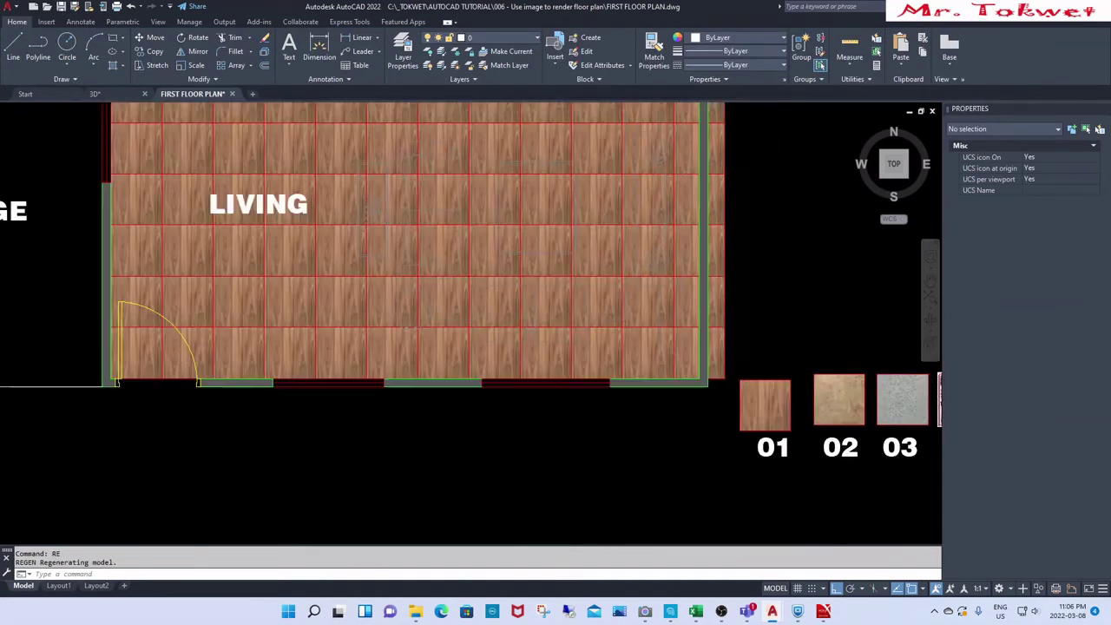
click(763, 326)
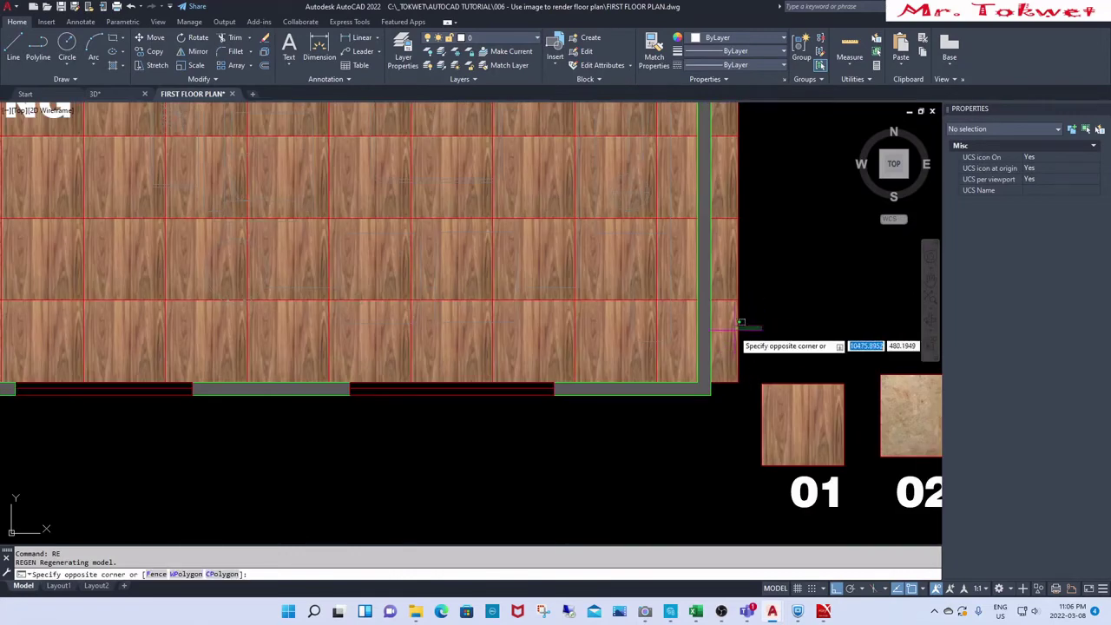
click(734, 343)
scroll(763, 317, up, 3)
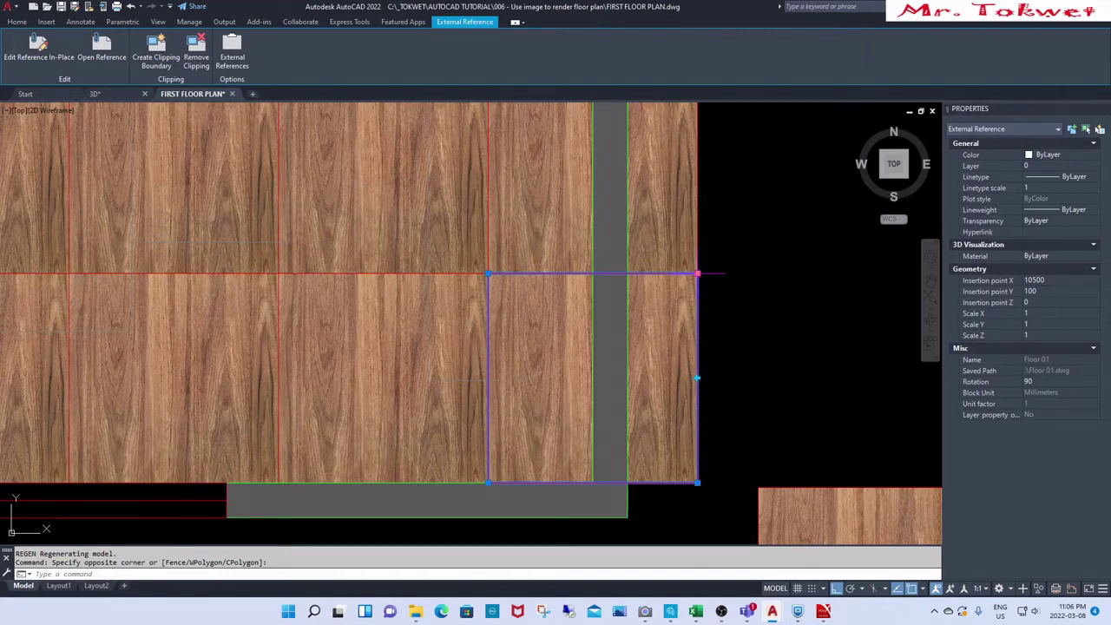
click(696, 377)
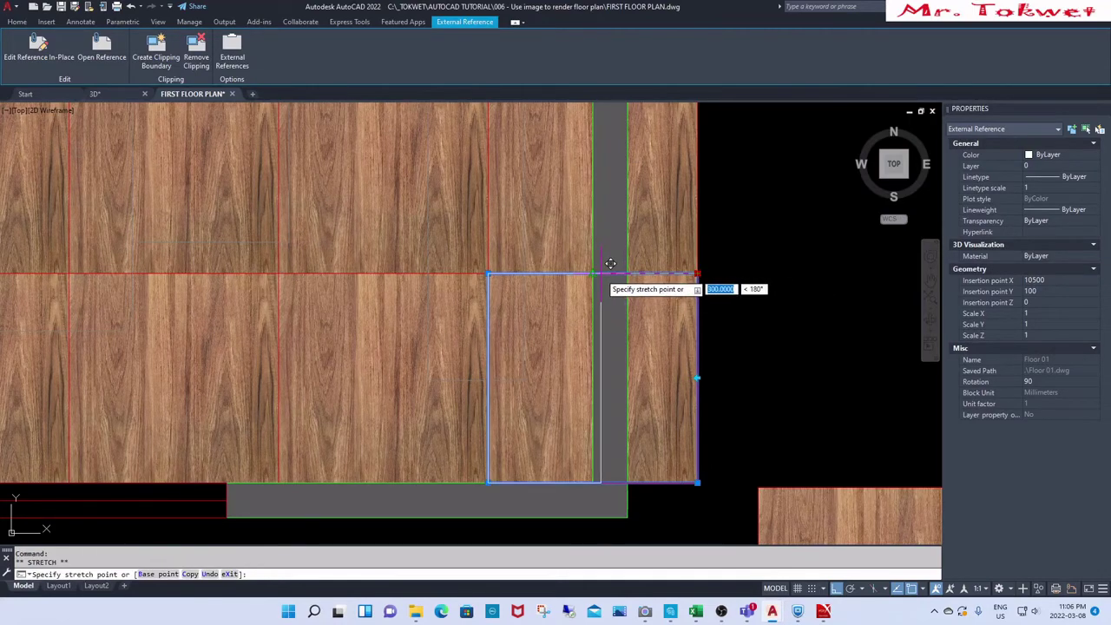
scroll(614, 305, down, 3)
key(Escape)
key(Escape)
scroll(651, 364, down, 2)
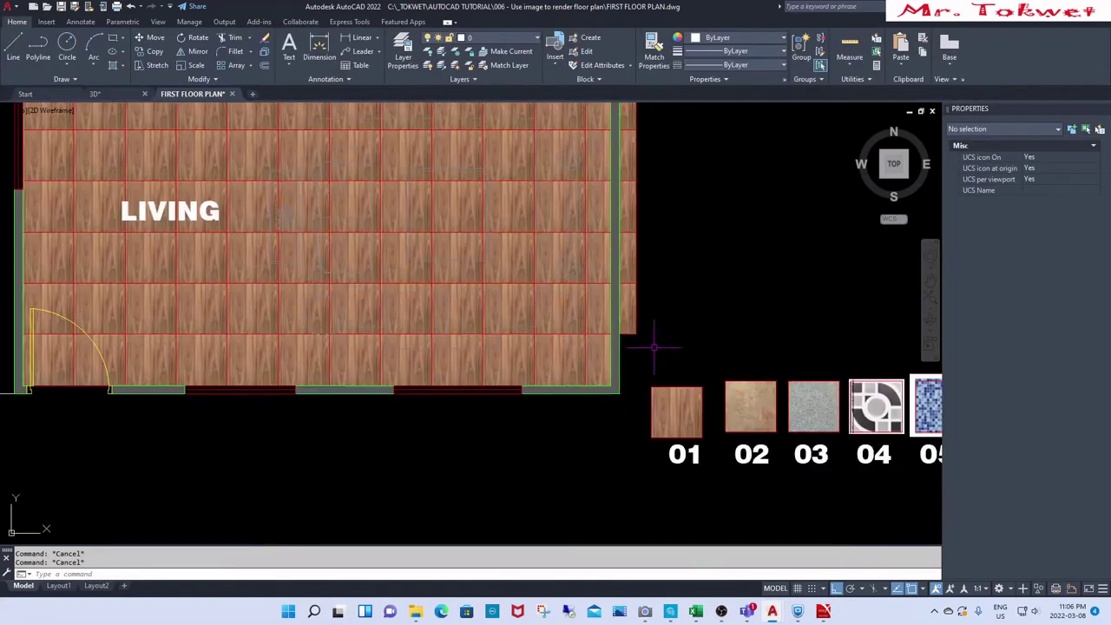
scroll(656, 265, down, 2)
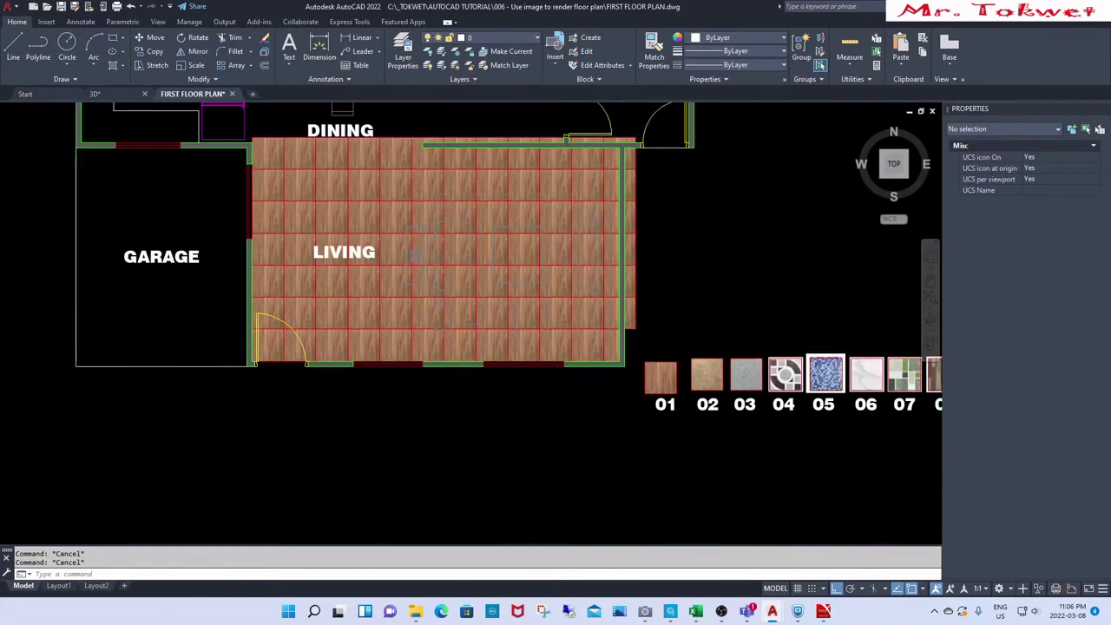
scroll(651, 178, up, 2)
key(Return)
click(646, 155)
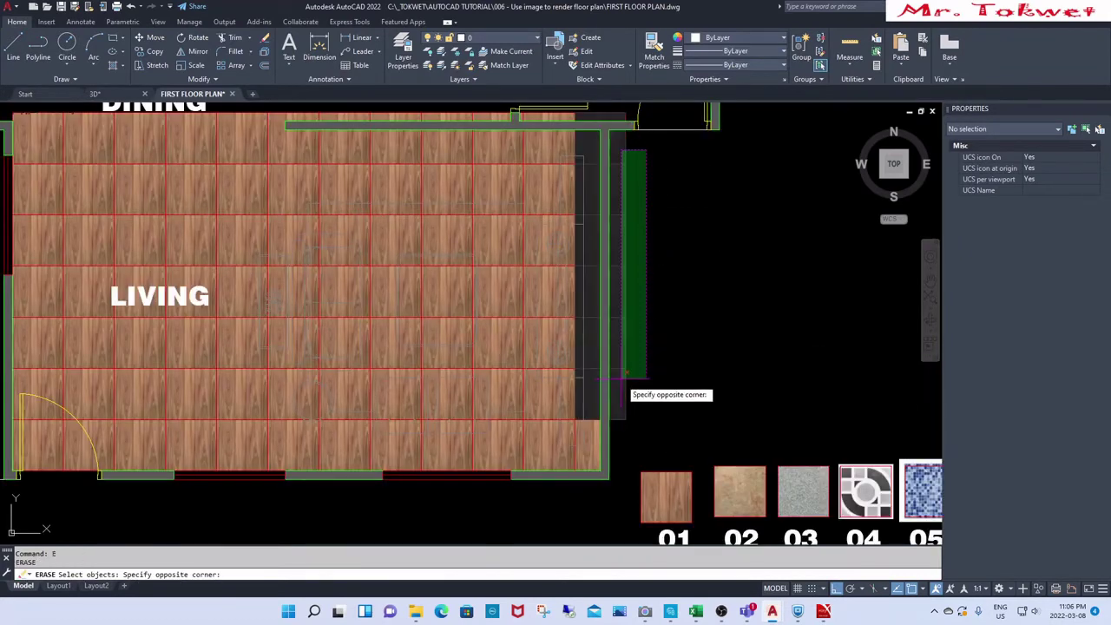
click(618, 408)
Step: Copy the bottom-right corner tile five times up the right-hand column
click(599, 434)
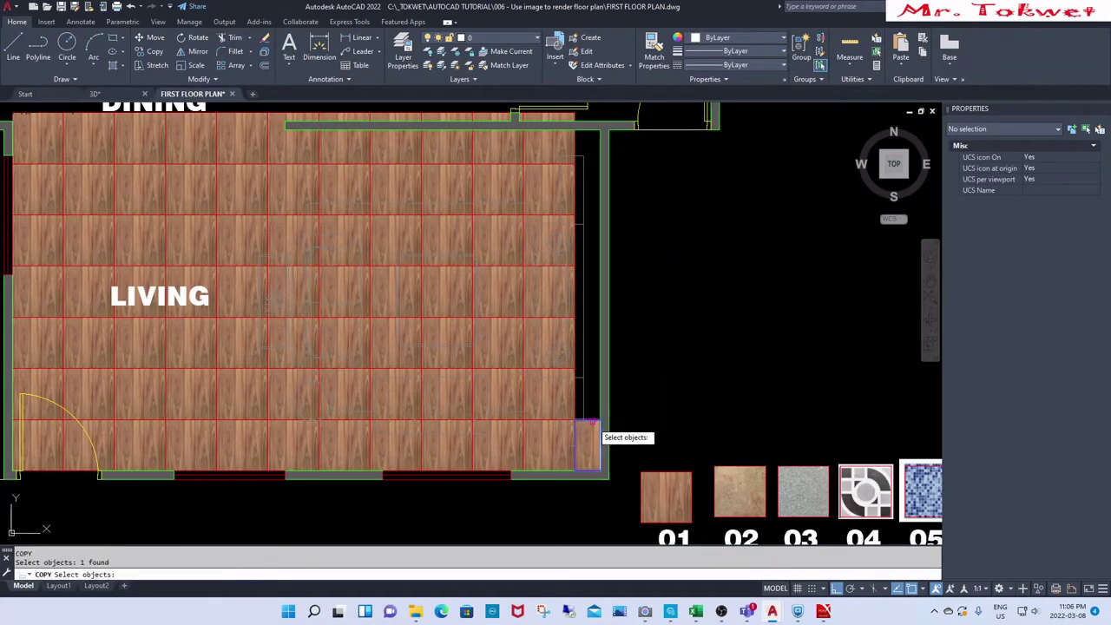
key(Return)
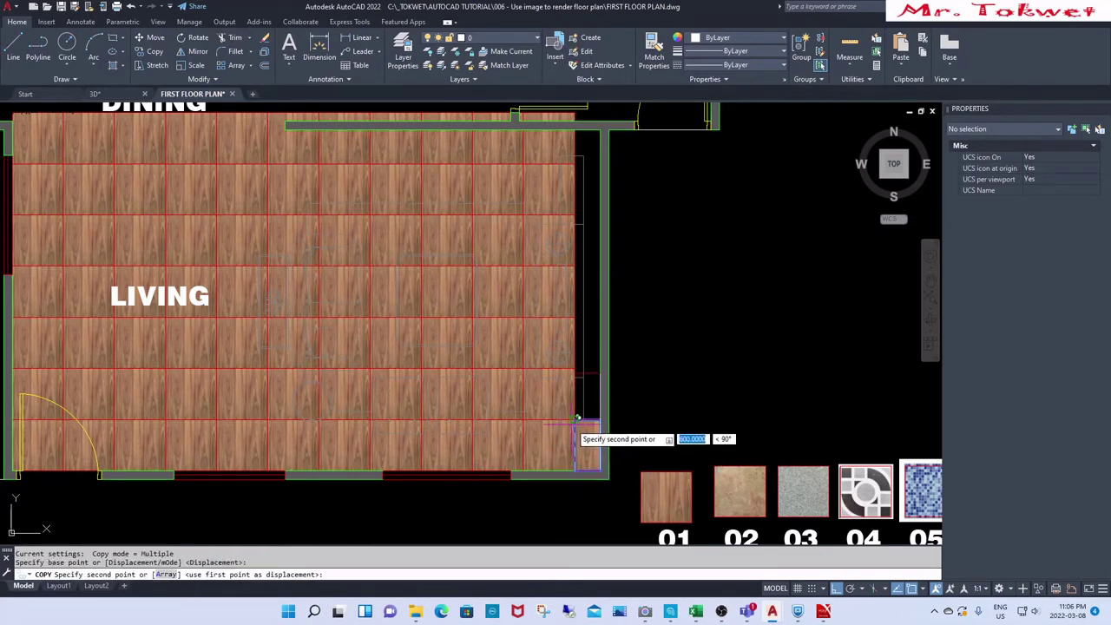
click(575, 473)
click(584, 354)
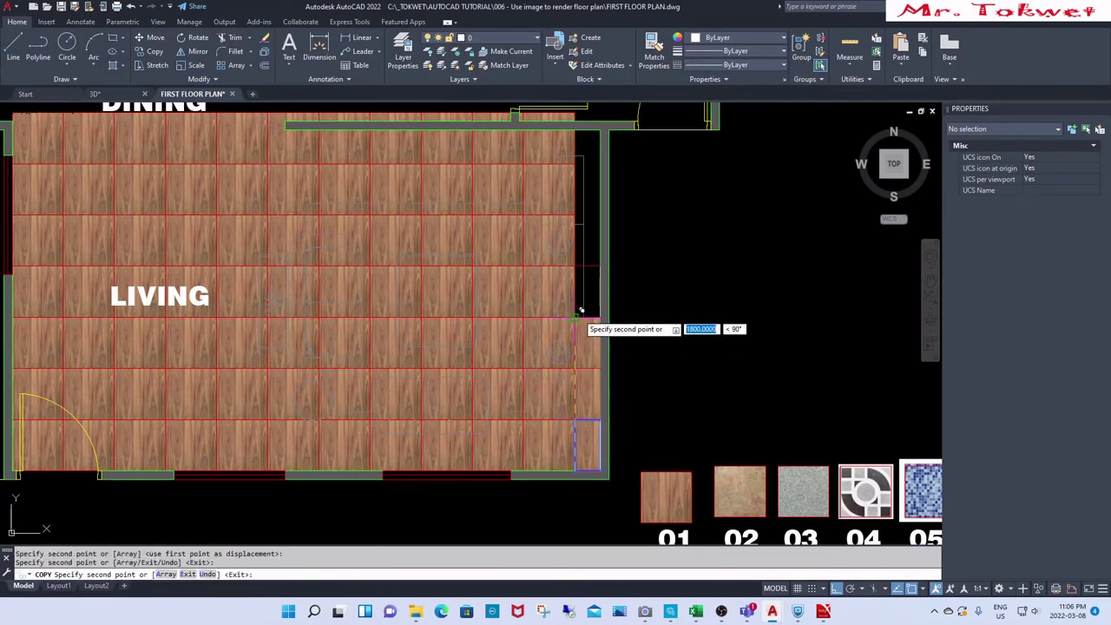
click(586, 303)
click(589, 258)
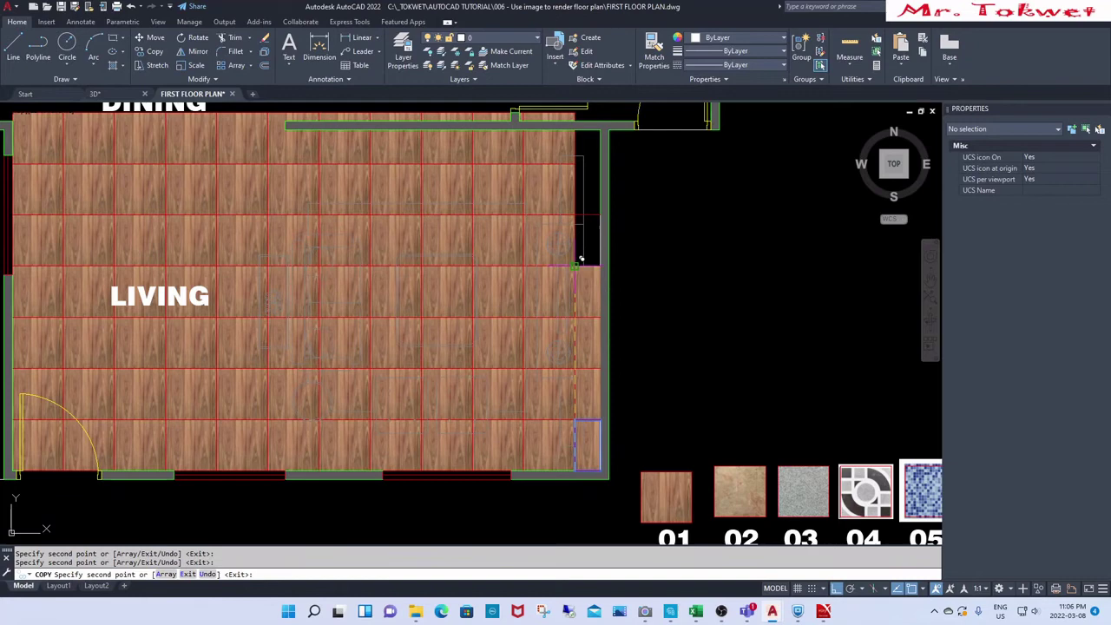
click(580, 210)
click(580, 158)
key(Return)
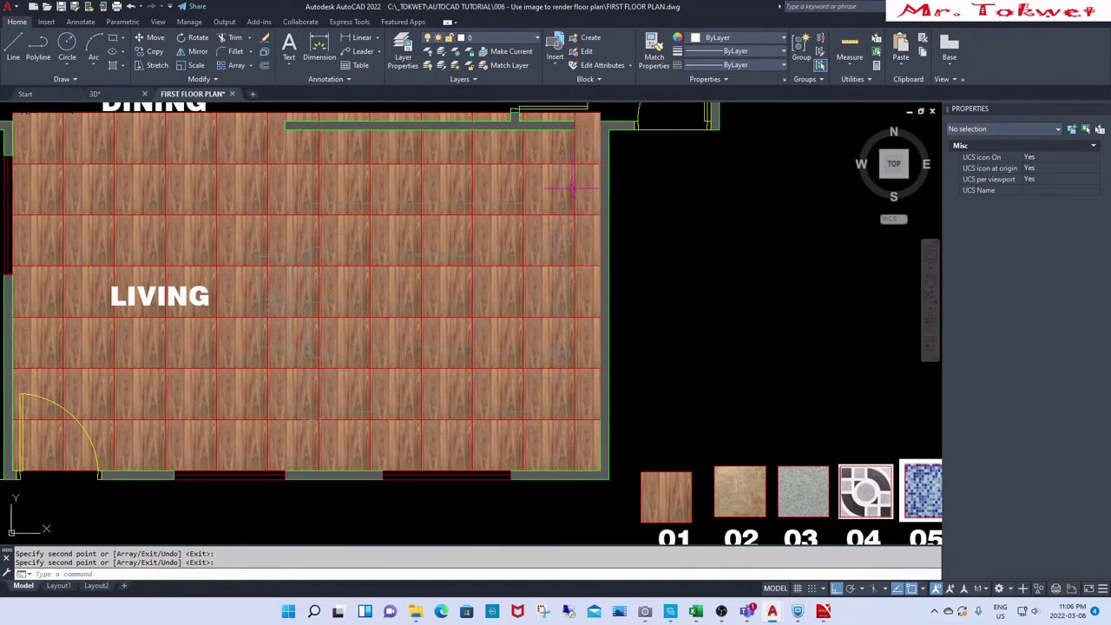
middle_drag(589, 190, 672, 280)
Step: Stretch the top edges of the top-right, neighbouring and left tiles down to the wall line
scroll(761, 305, down, 2)
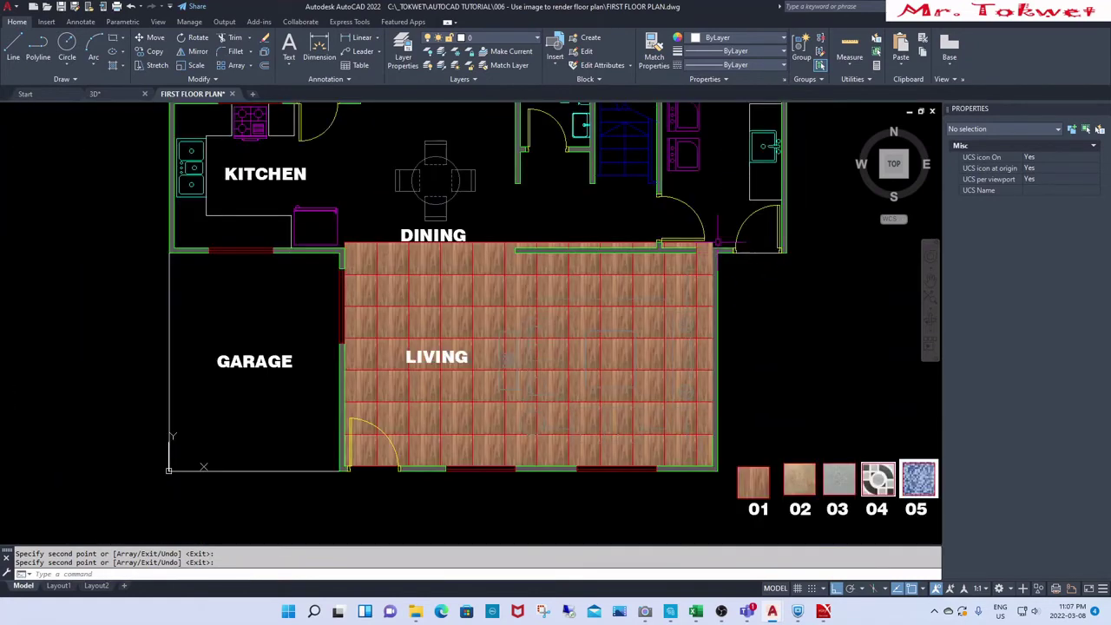
scroll(694, 265, up, 3)
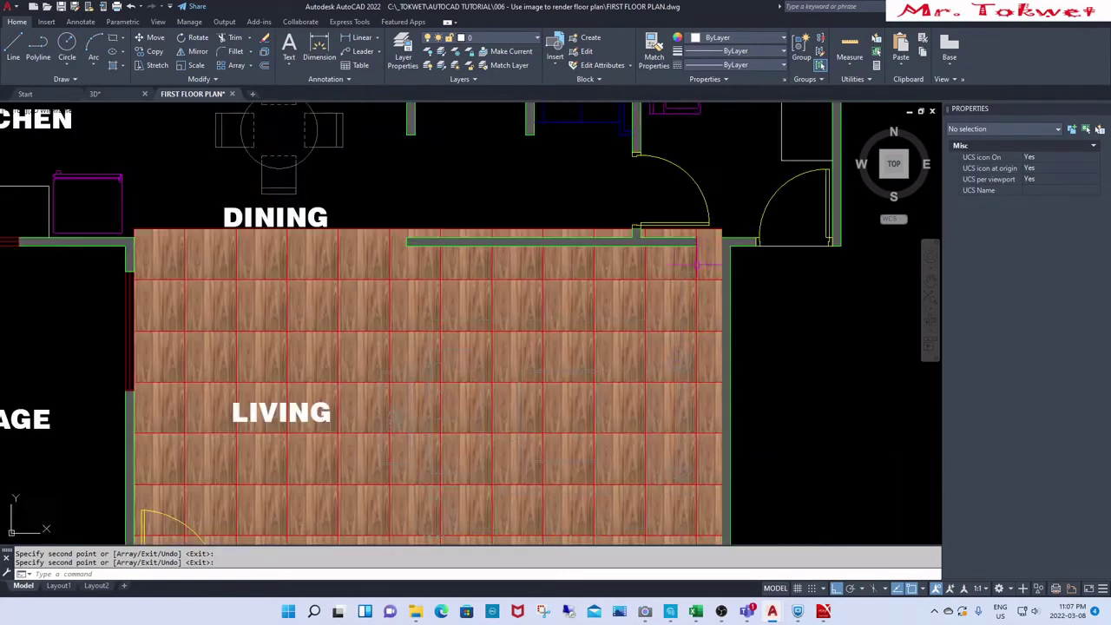
key(Escape)
key(Escape)
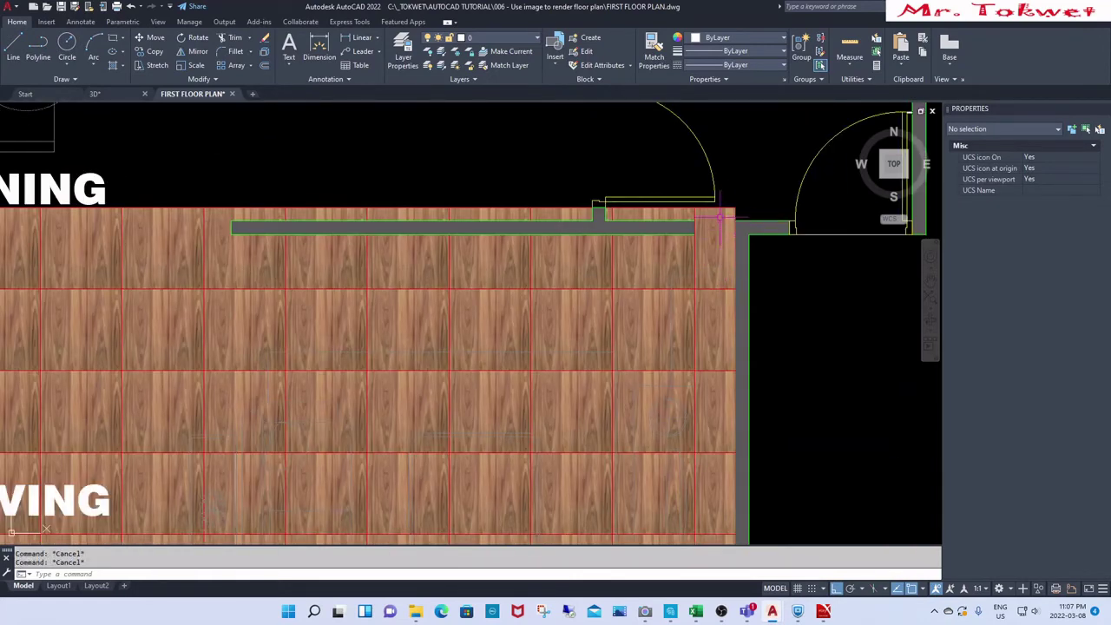
scroll(744, 206, up, 2)
scroll(711, 222, down, 3)
scroll(712, 221, up, 4)
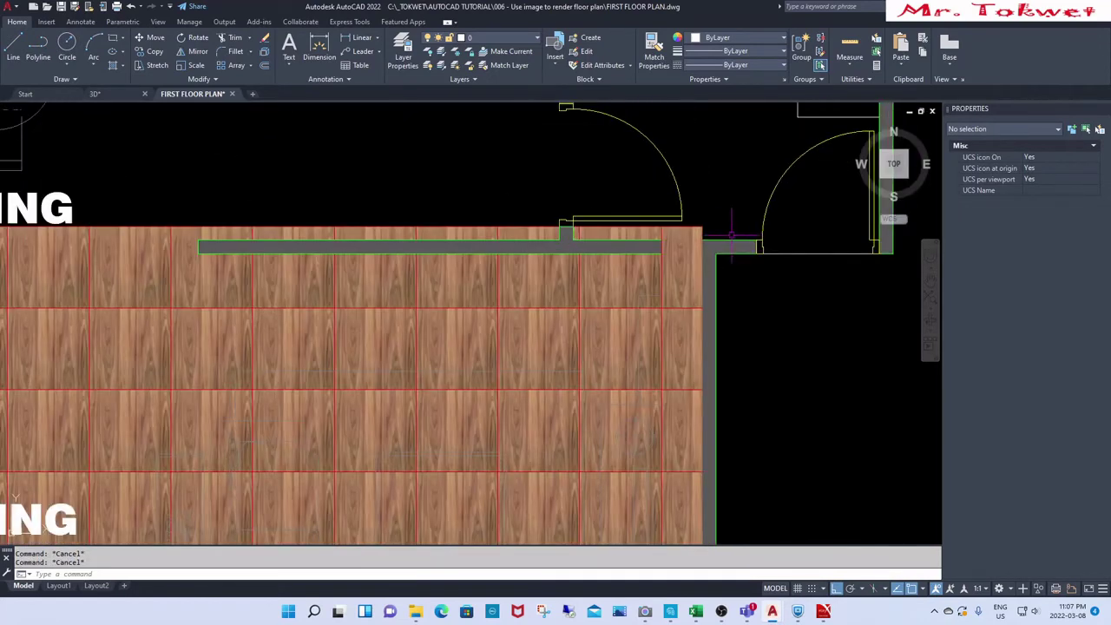
click(694, 221)
click(703, 224)
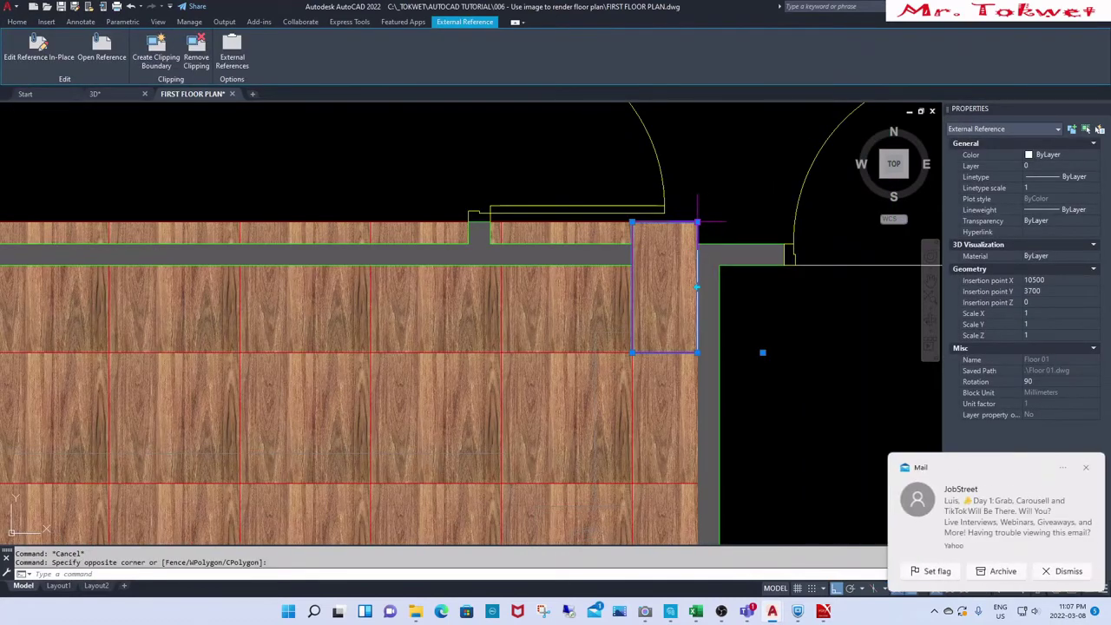
click(697, 223)
click(697, 265)
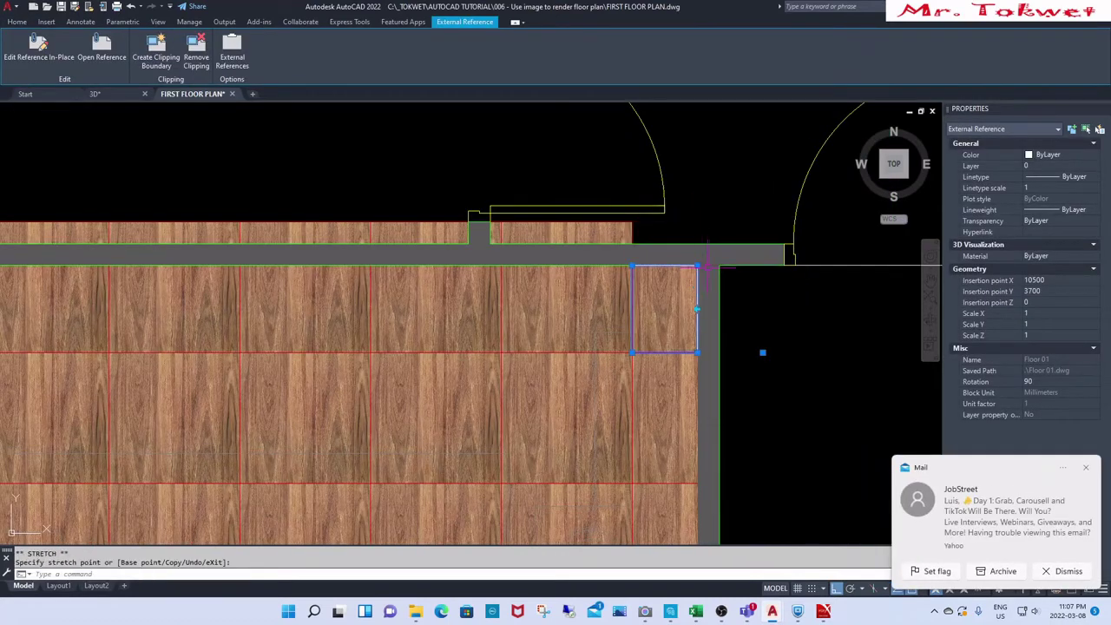
key(Escape)
scroll(634, 237, up, 2)
click(646, 209)
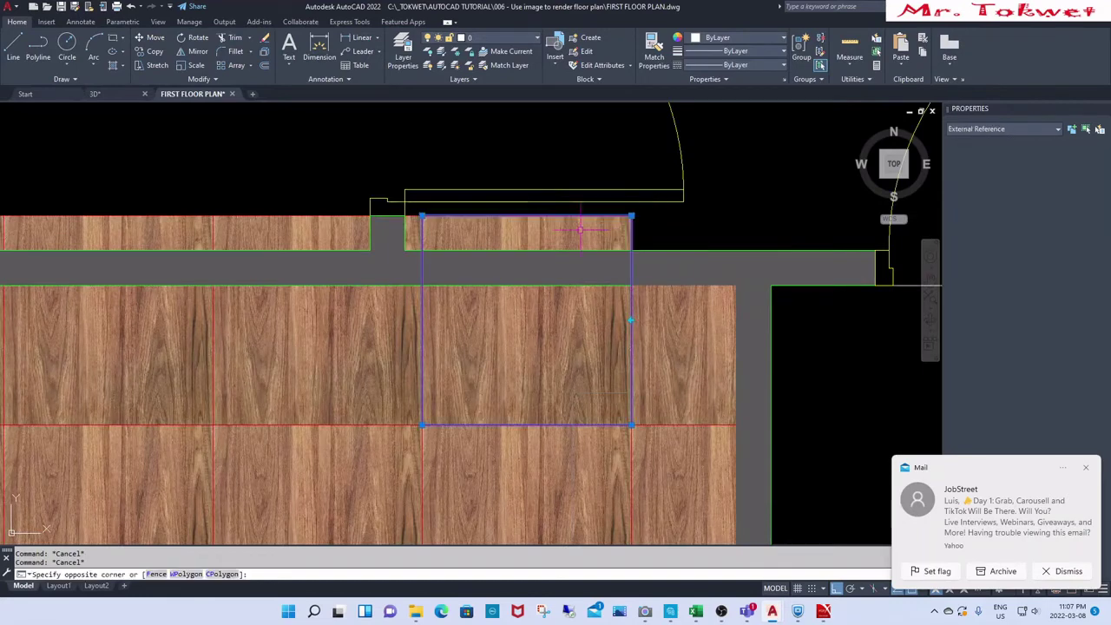
click(615, 231)
click(630, 216)
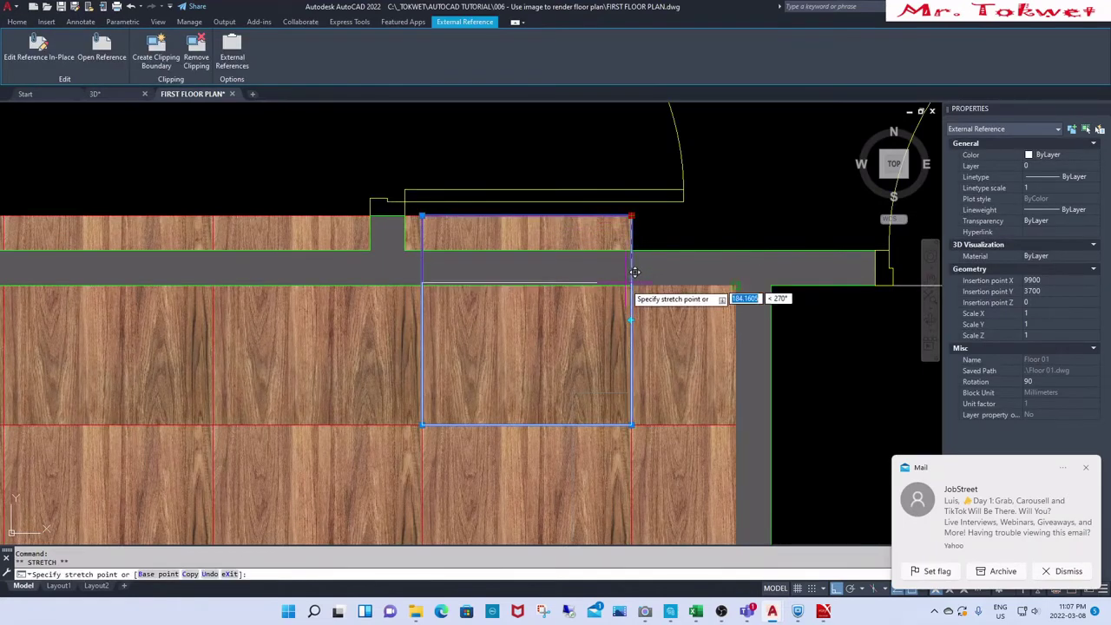
click(631, 285)
click(462, 225)
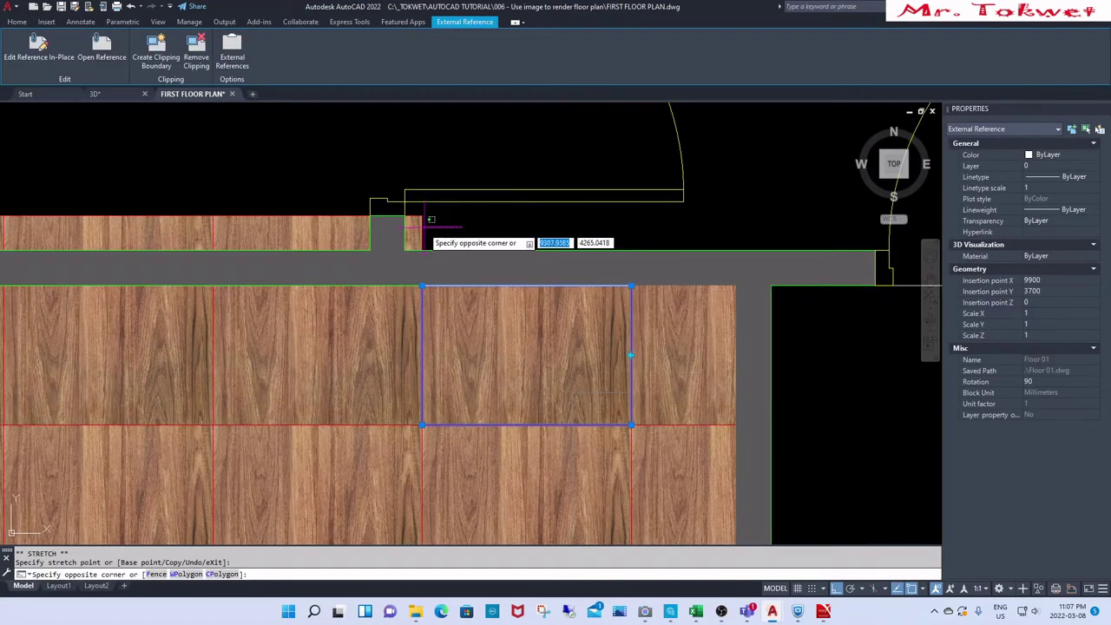
click(421, 218)
click(421, 216)
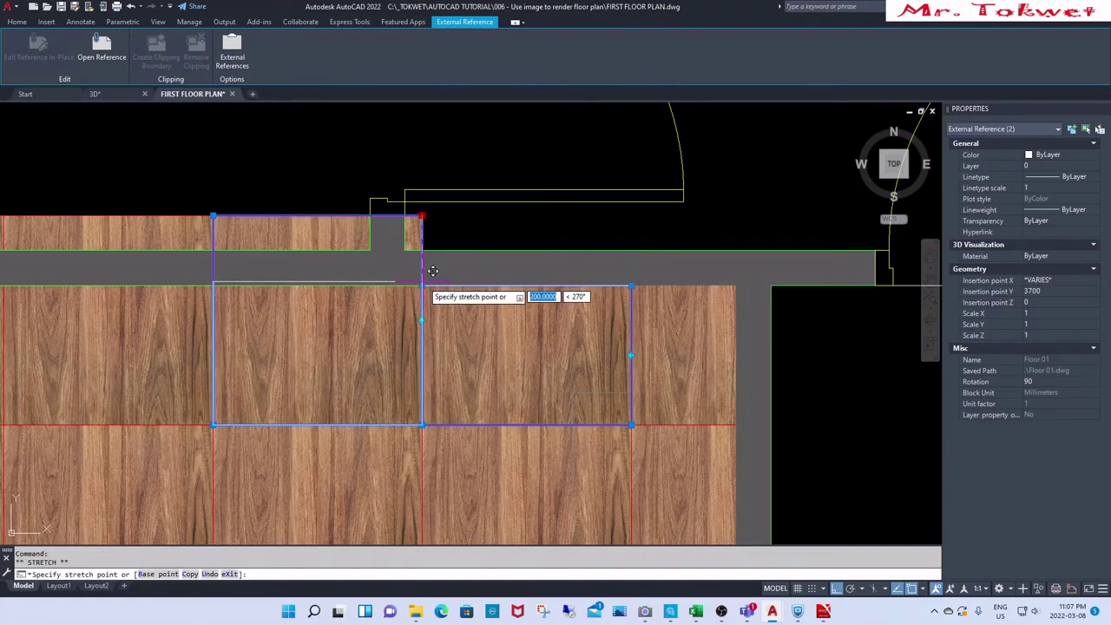
click(421, 285)
Step: Stretch the four tiles along the top wall and adjust a single tile's corner
scroll(696, 306, down, 2)
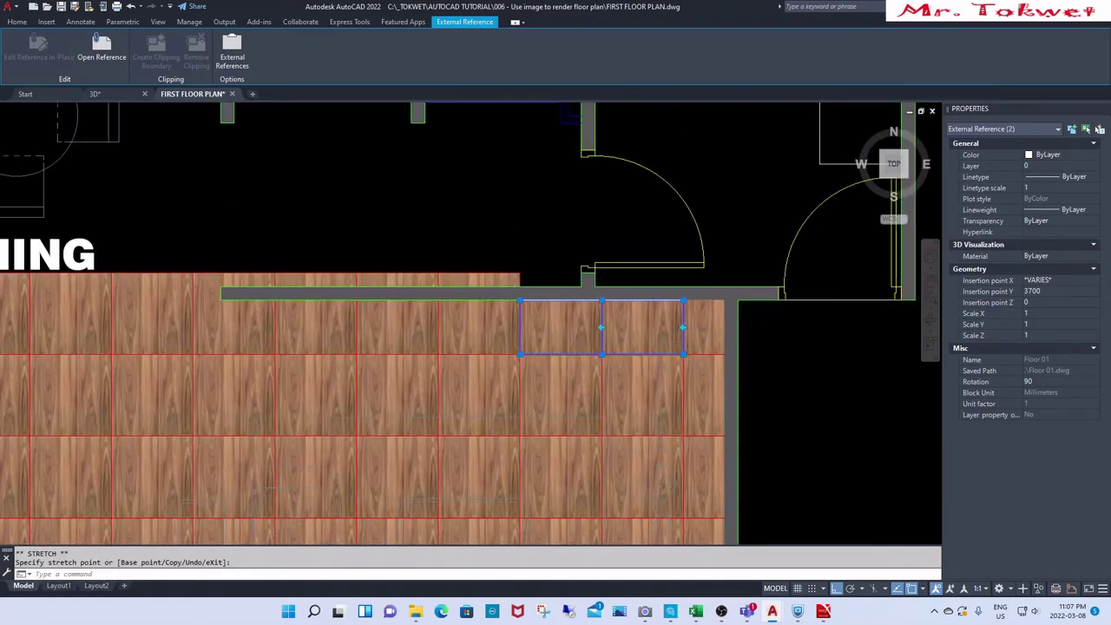
scroll(720, 319, down, 3)
scroll(646, 310, up, 3)
key(Escape)
key(Escape)
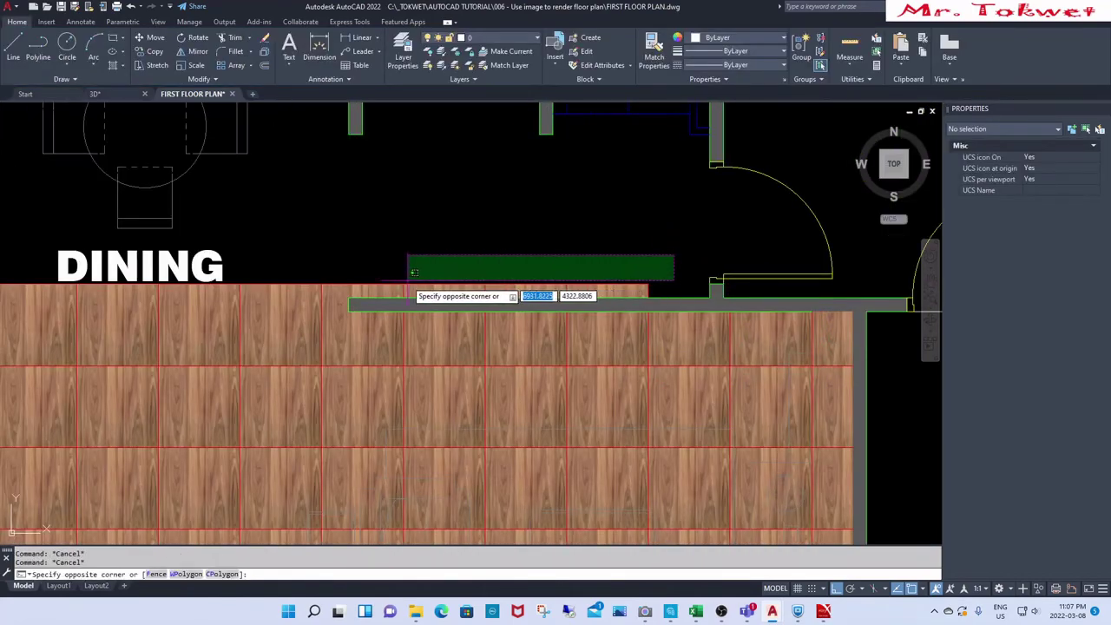
click(369, 308)
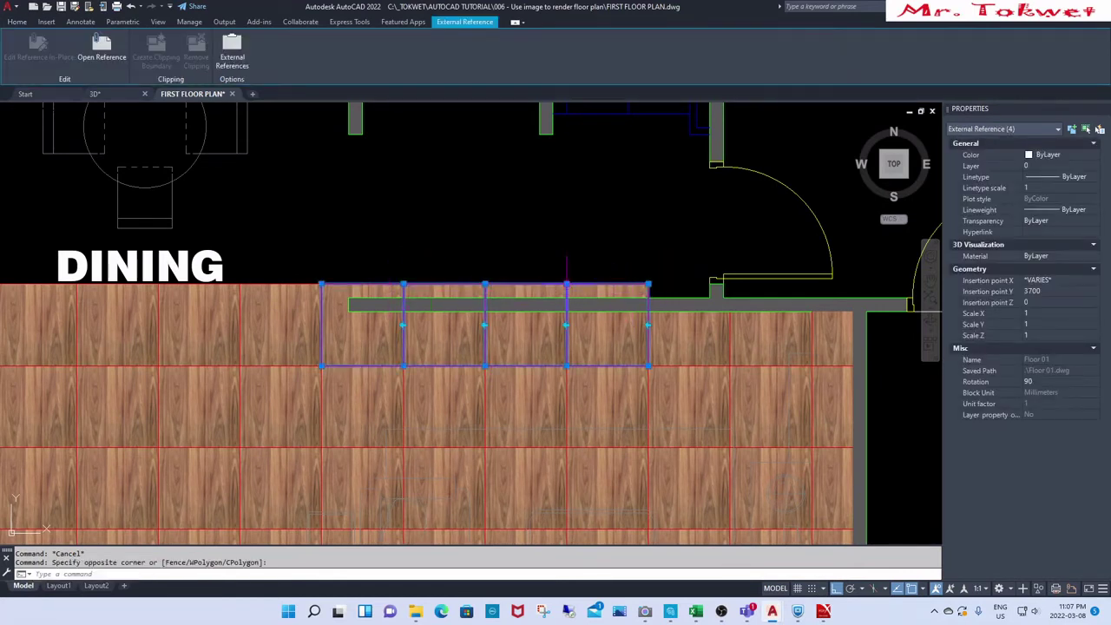
click(566, 284)
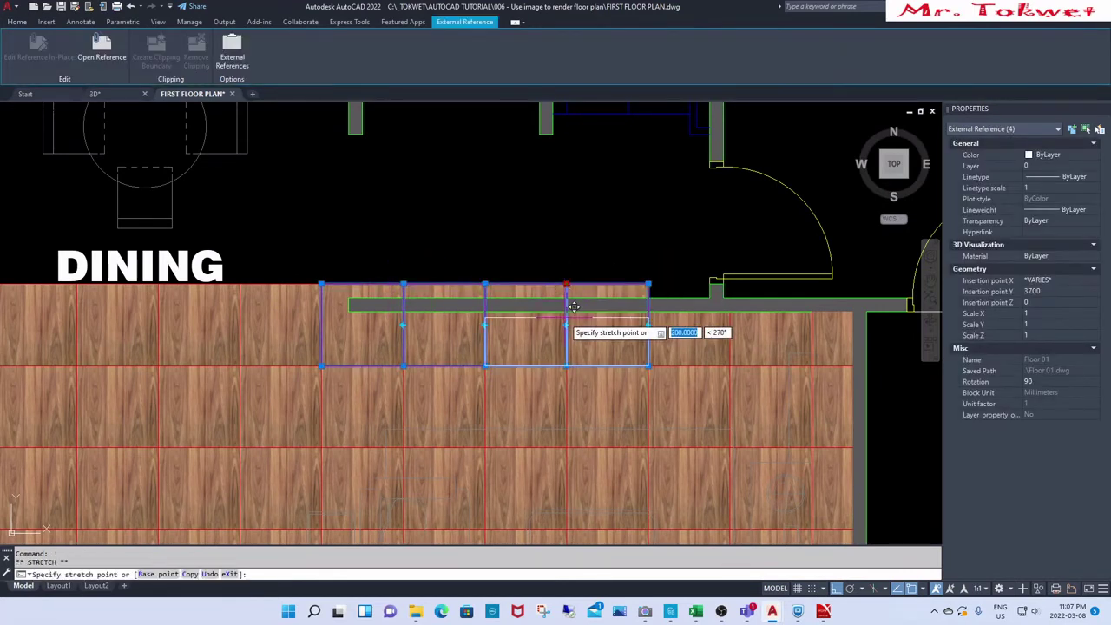
click(460, 249)
click(470, 250)
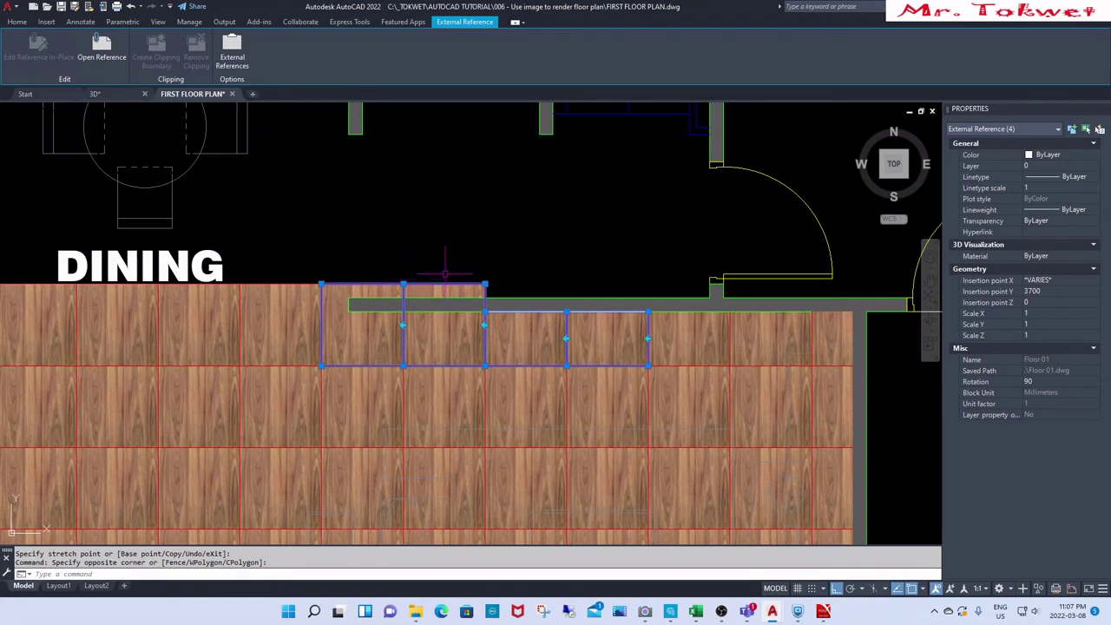
key(Escape)
click(471, 265)
click(468, 288)
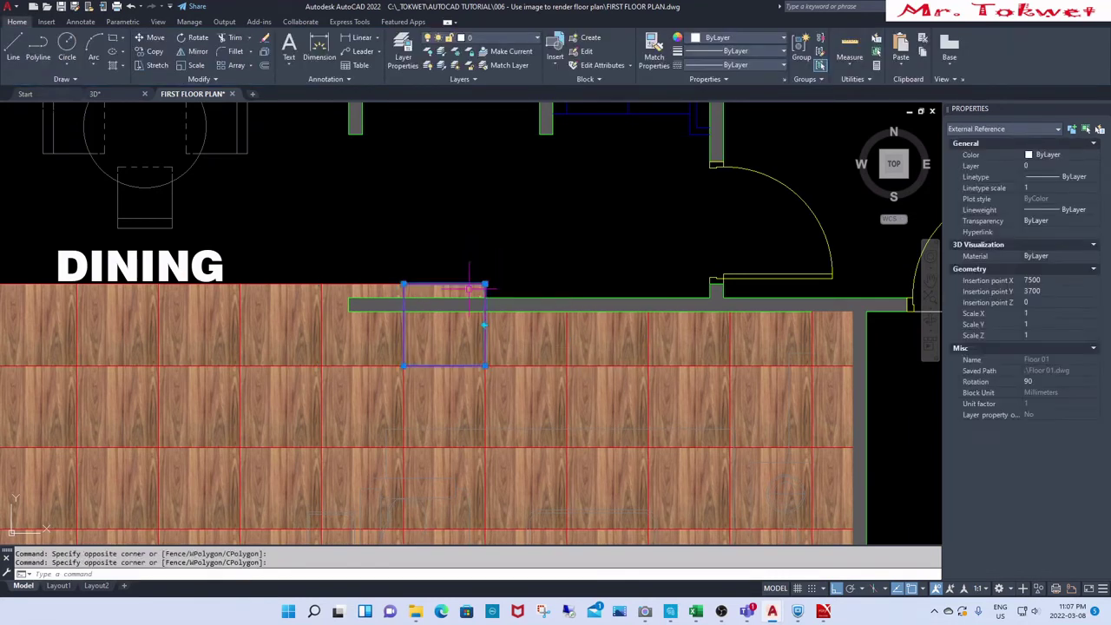
click(484, 284)
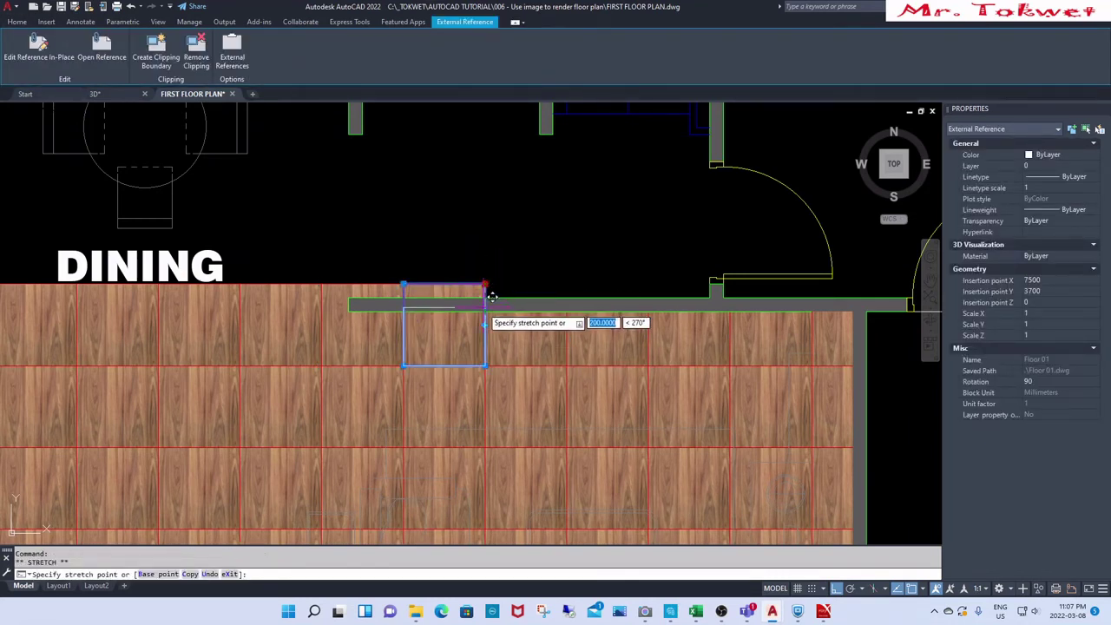
key(Escape)
scroll(659, 303, down, 5)
key(Escape)
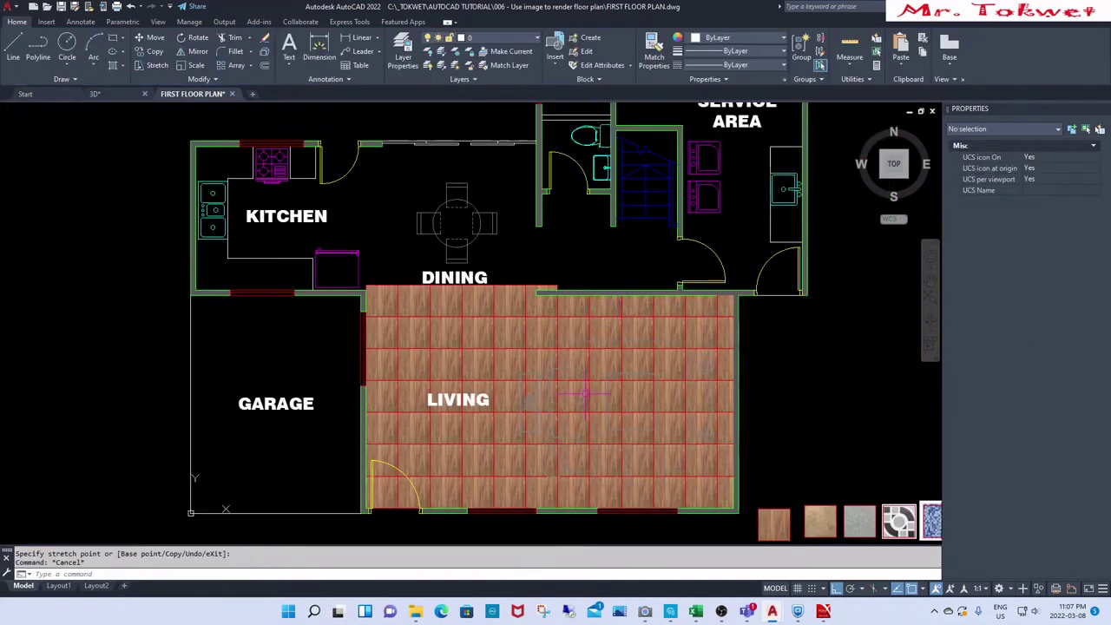
Step: Pan to show tile samples 01–06 and save the drawing with QSAVE
middle_drag(555, 395, 498, 346)
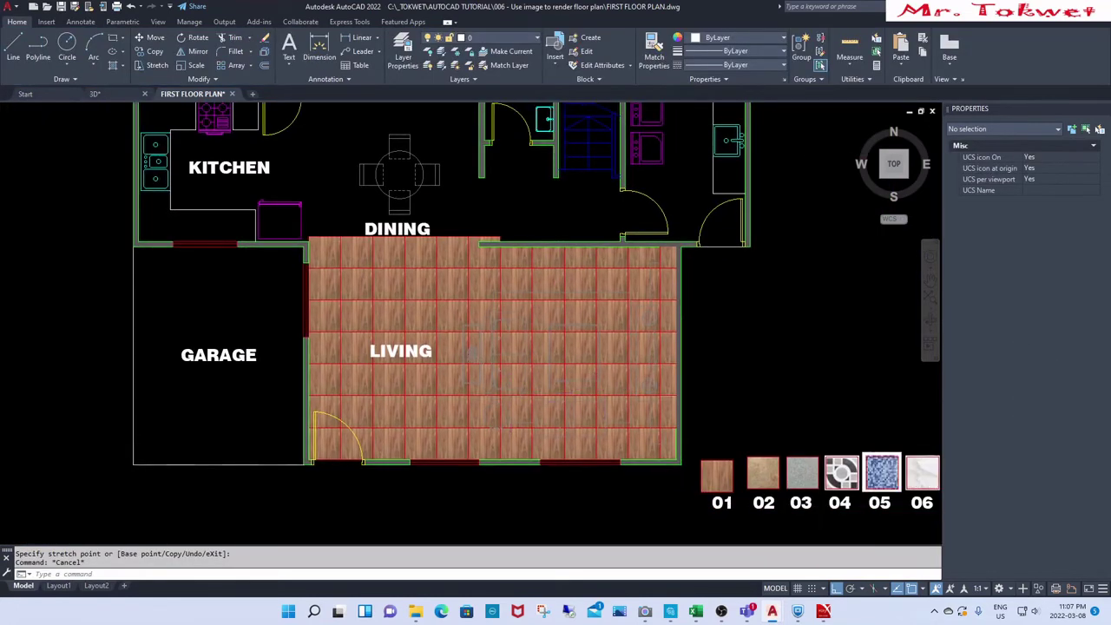
scroll(516, 403, up, 2)
key(Escape)
text(QS)
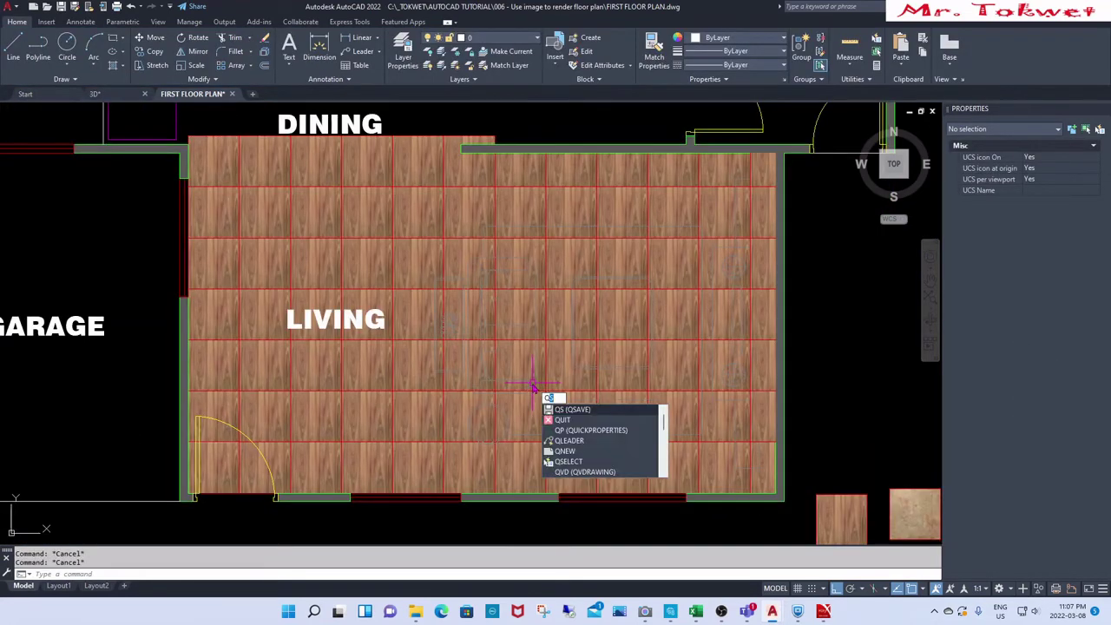
key(Escape)
scroll(573, 386, down, 4)
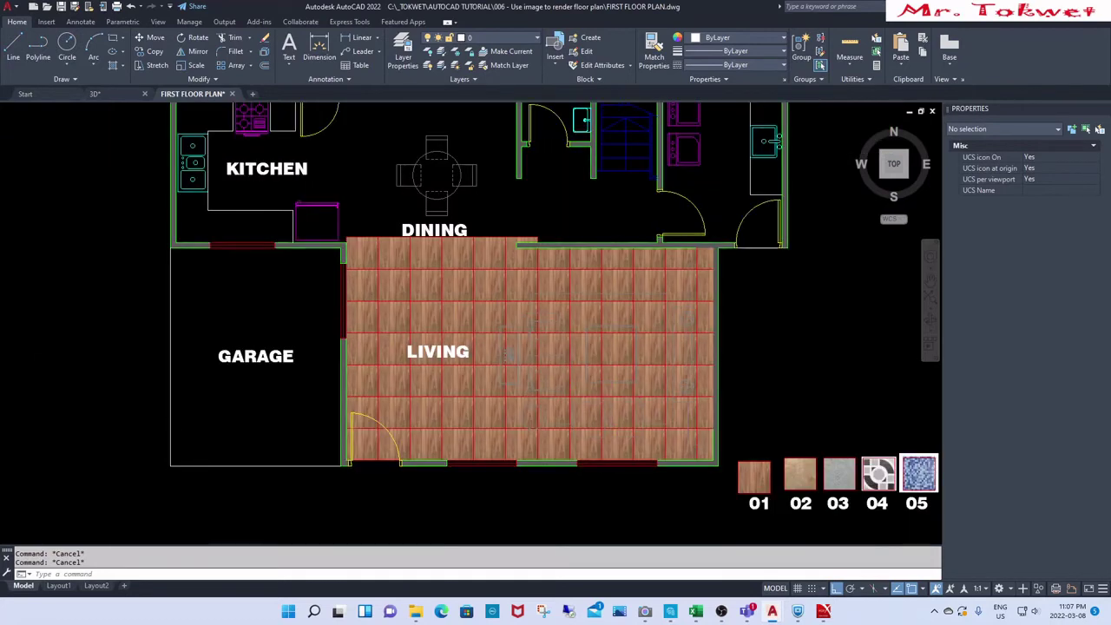
text(Q)
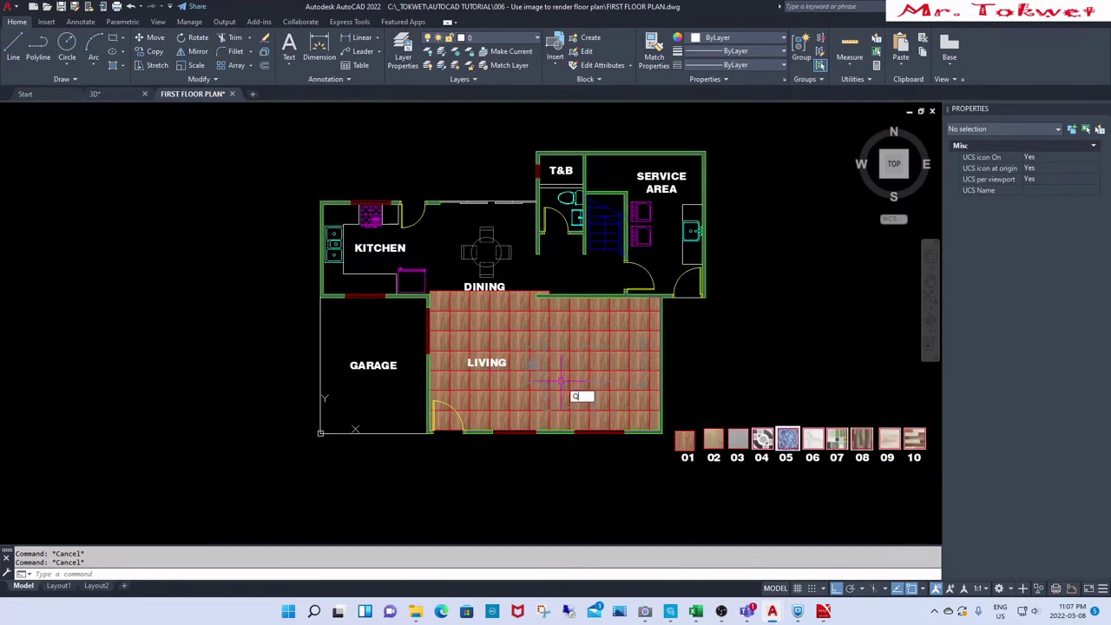
text(SAVE)
key(Return)
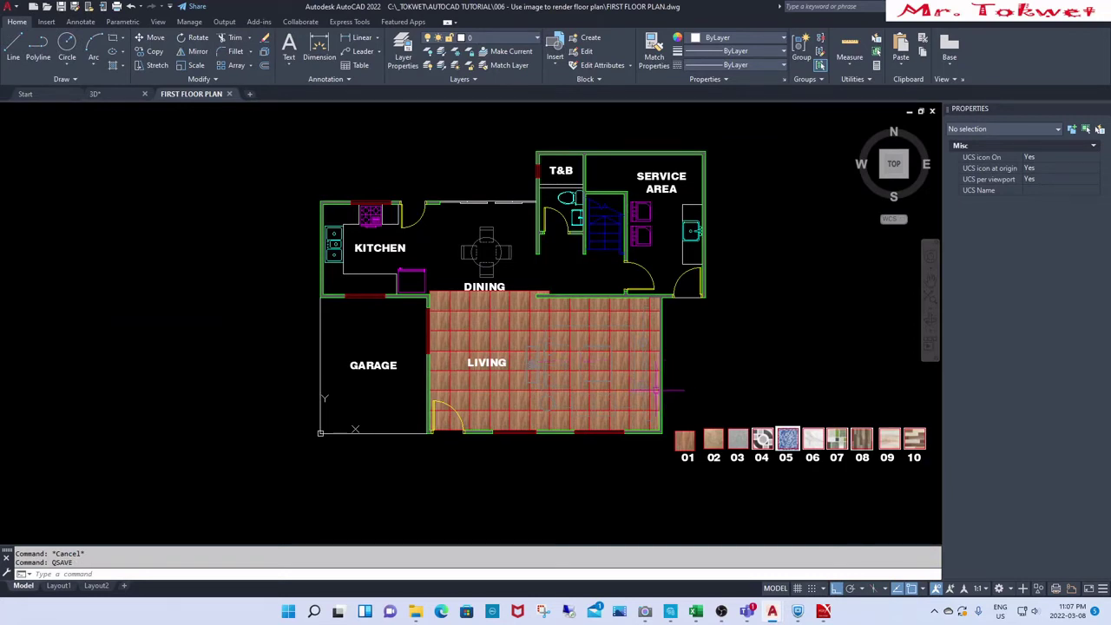
scroll(642, 390, up, 2)
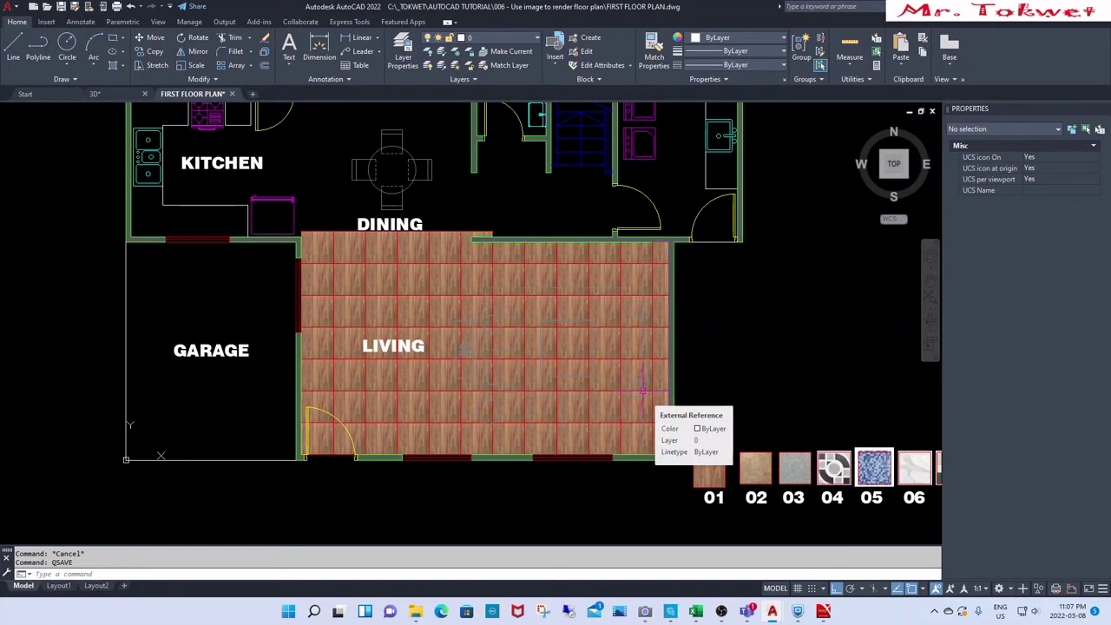
key(Escape)
key(Escape)
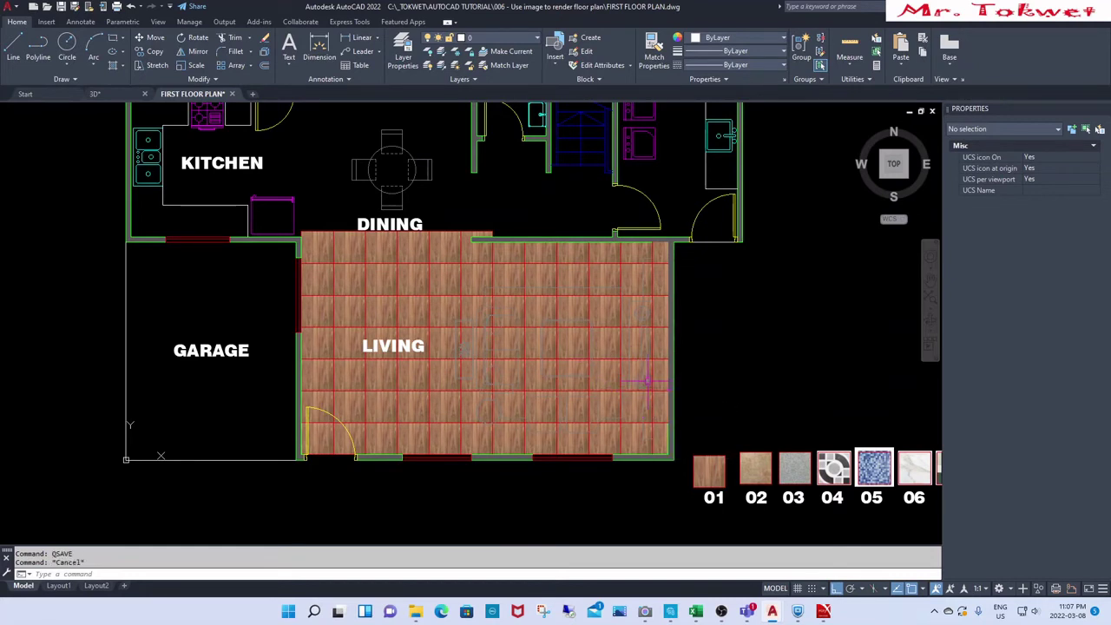
scroll(603, 388, down, 2)
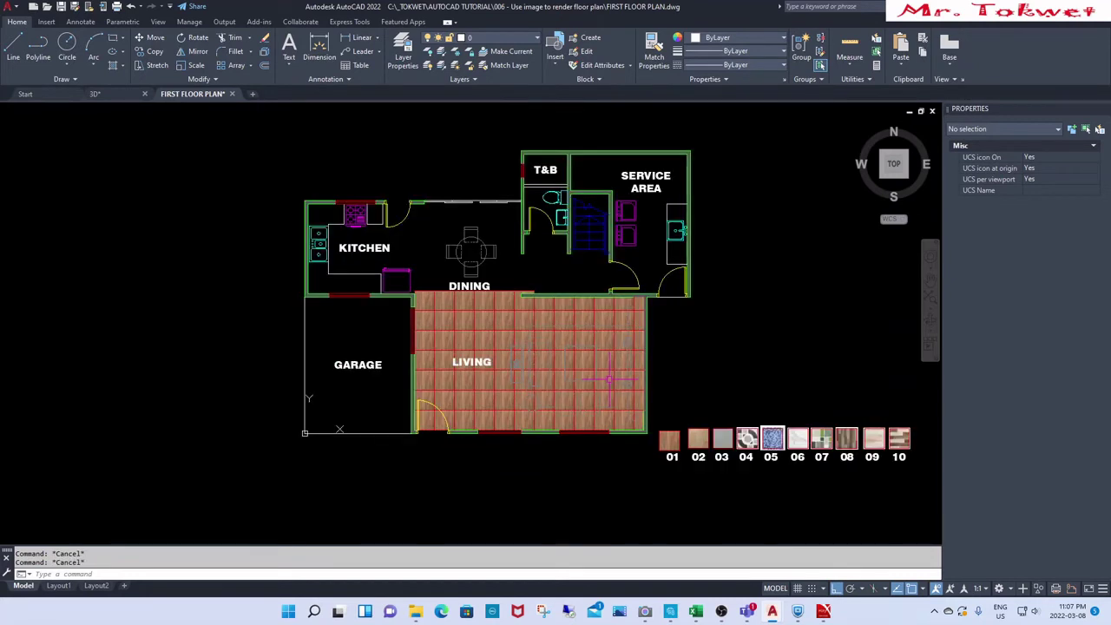
scroll(606, 379, up, 2)
Step: Zoom the view over the plan with the tiled kitchen, T&B, service area and dining
scroll(512, 389, down, 2)
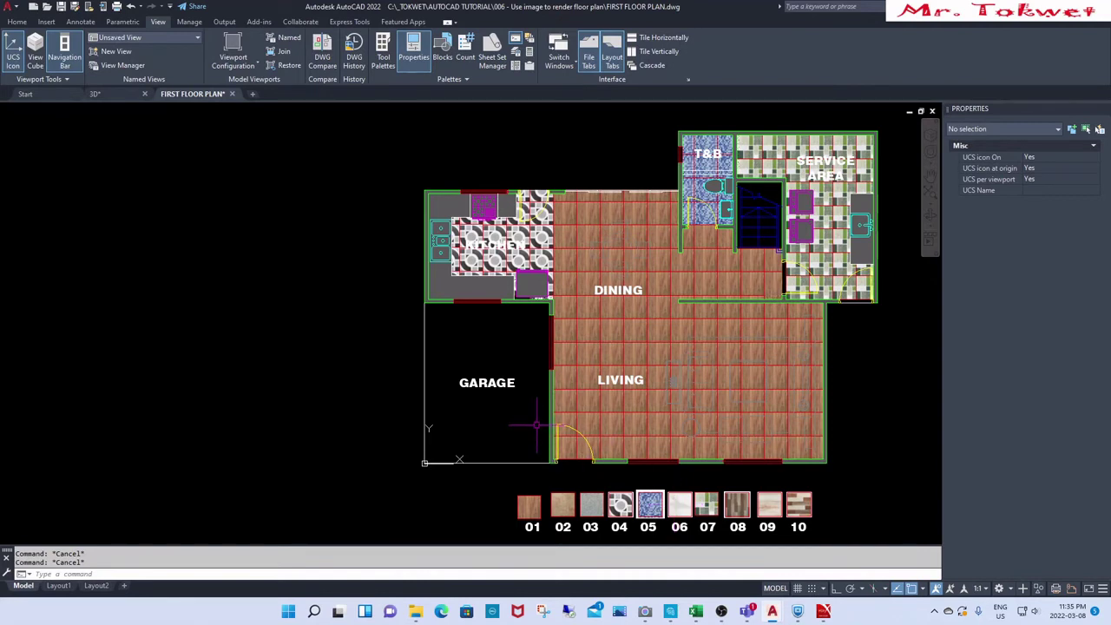
Step: Open the External References palette with XR and show the Floor 01 reference's saved path
text(XR)
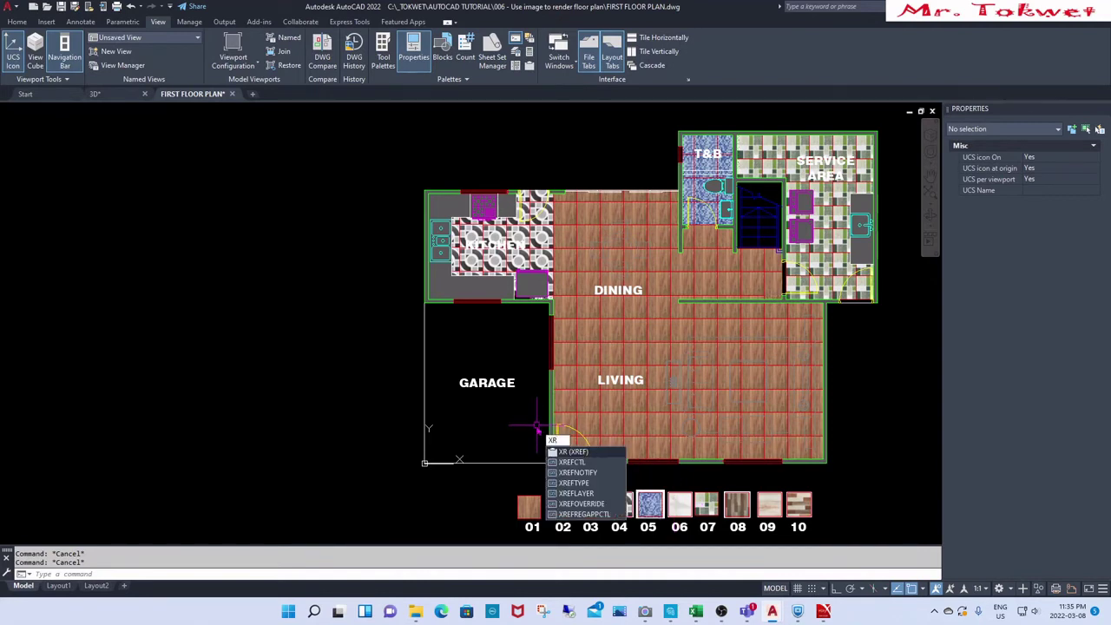
key(Return)
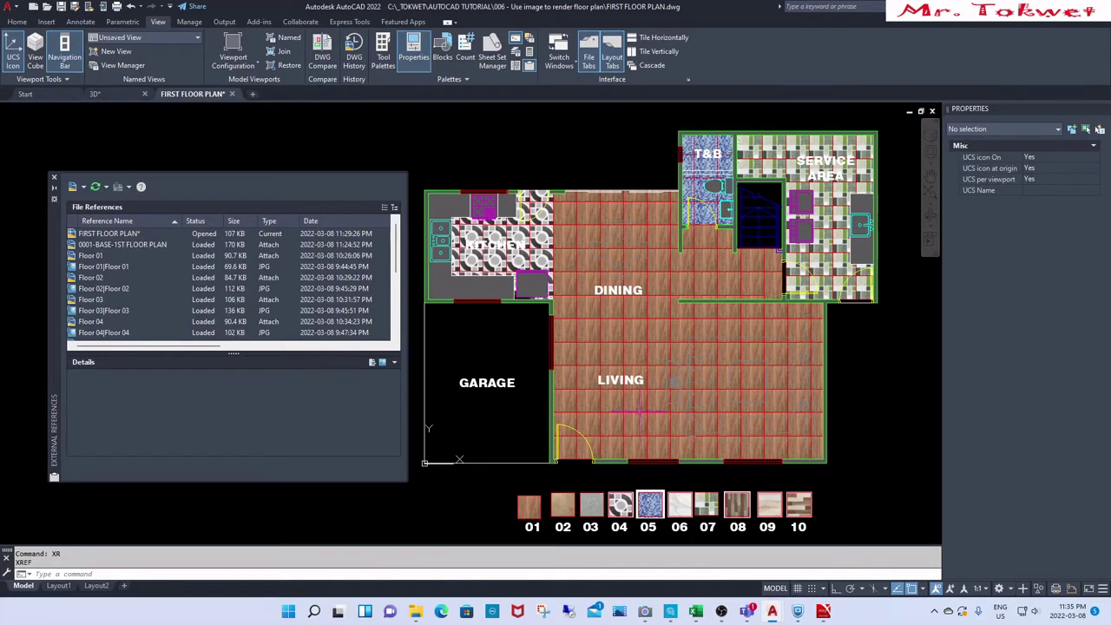
click(619, 406)
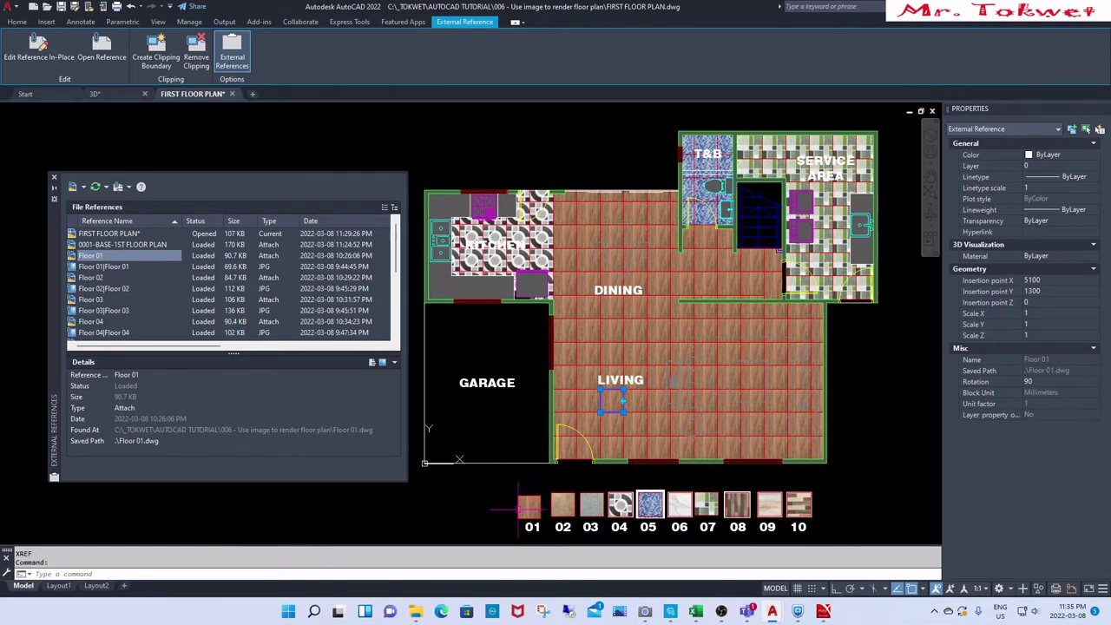
key(Escape)
click(684, 508)
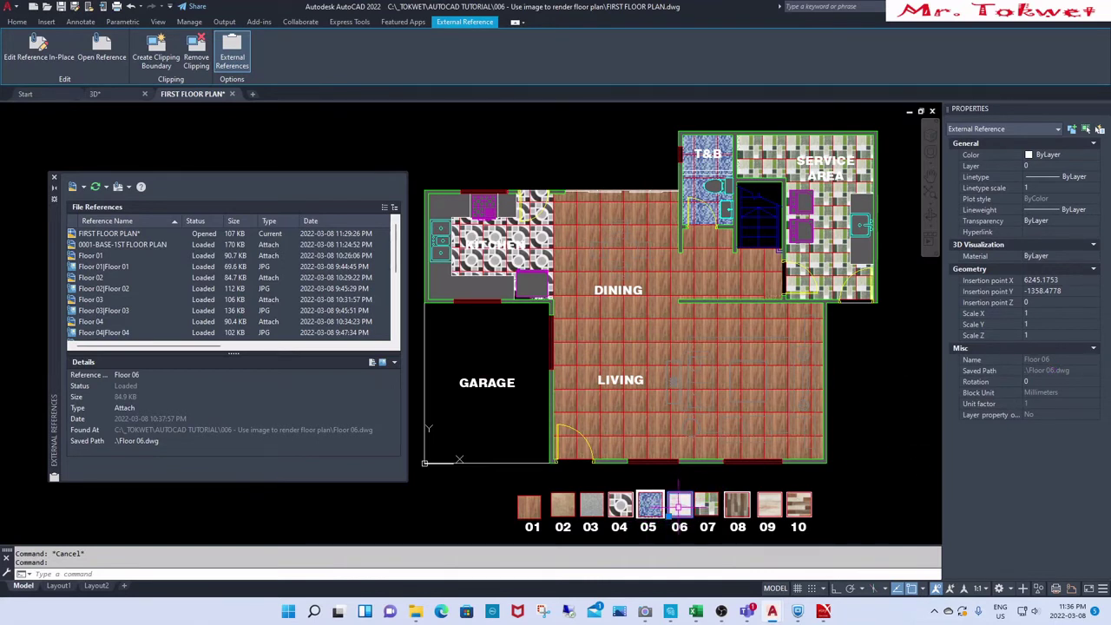
key(Escape)
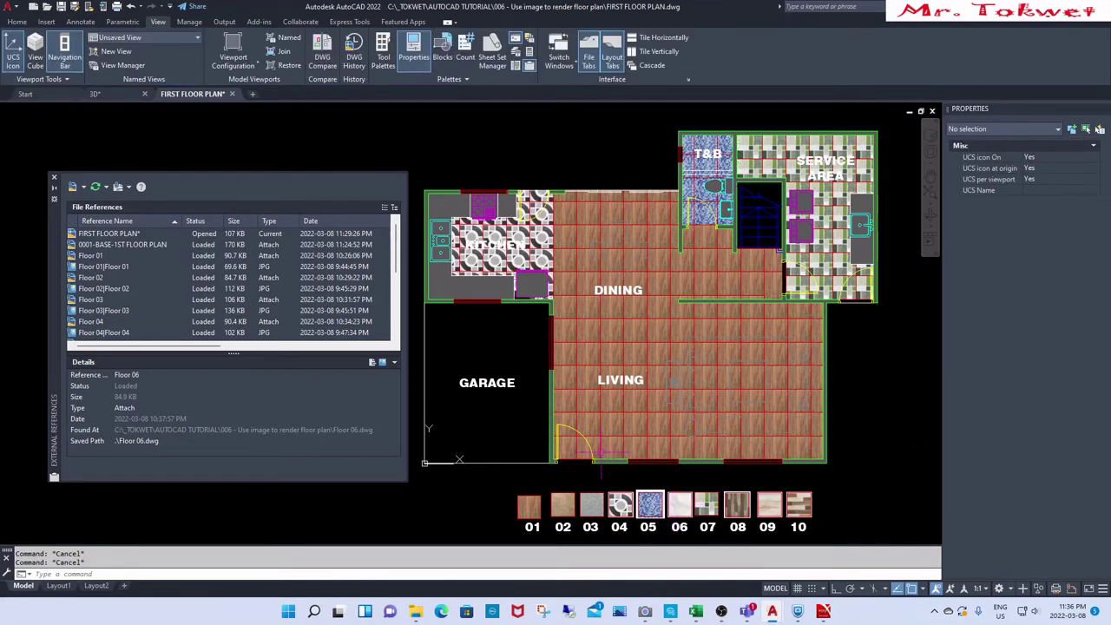
click(590, 399)
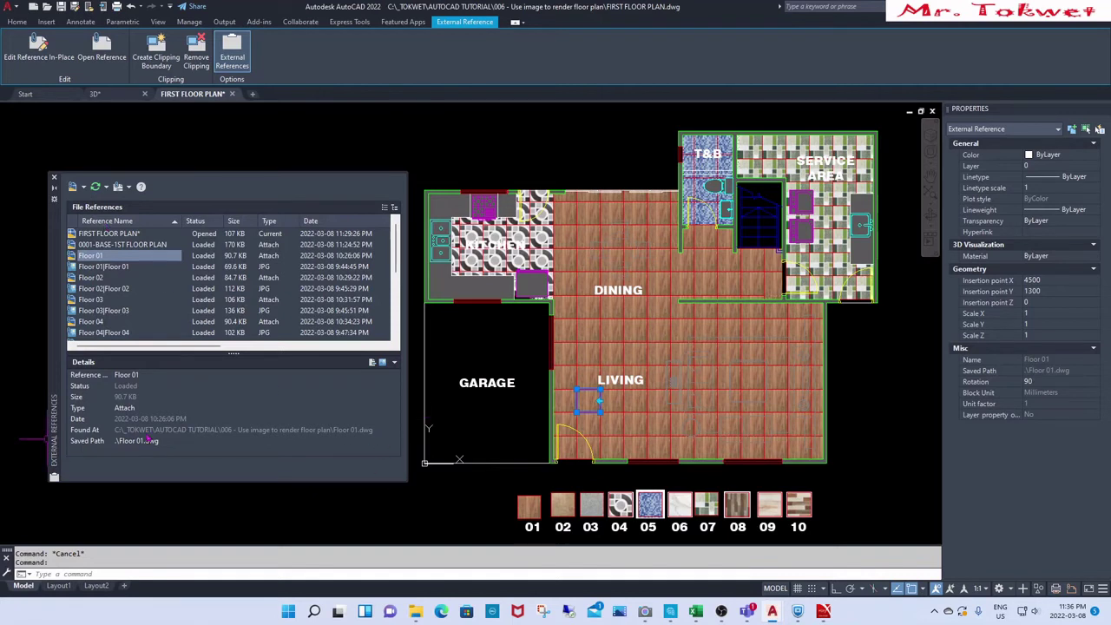
click(391, 442)
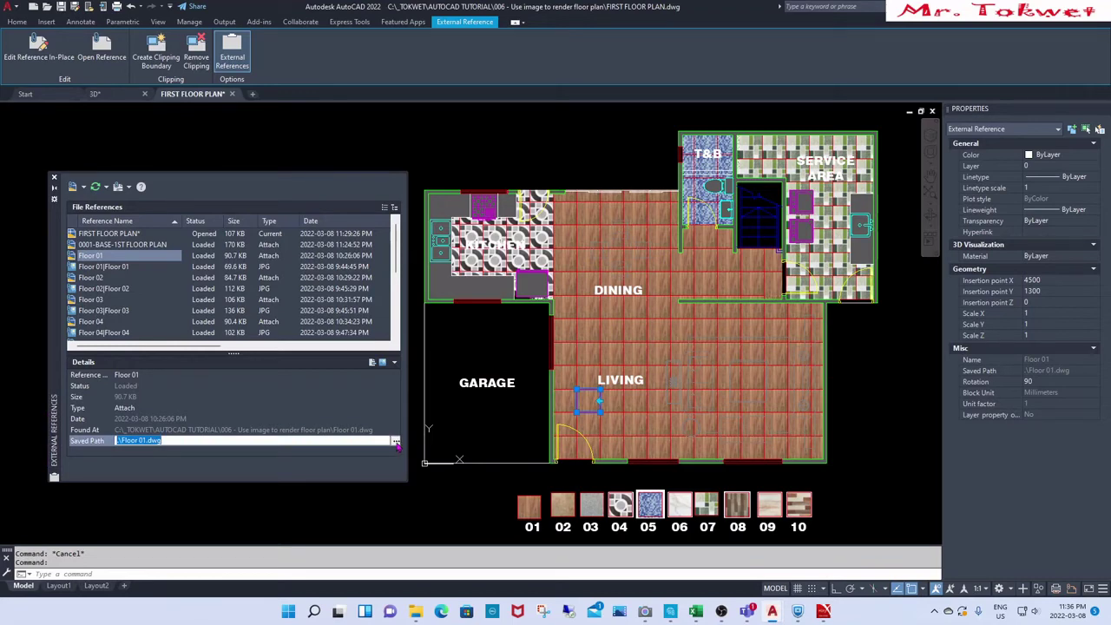
Step: Repoint the living-room floor reference's saved path to the Floor 06 drawing
click(395, 441)
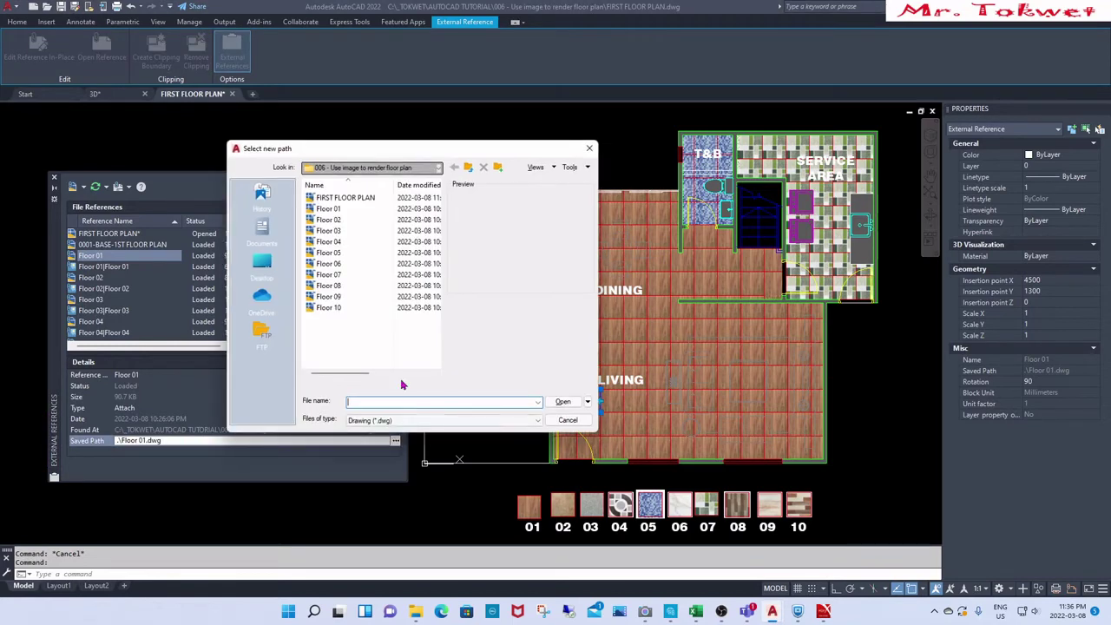
click(338, 263)
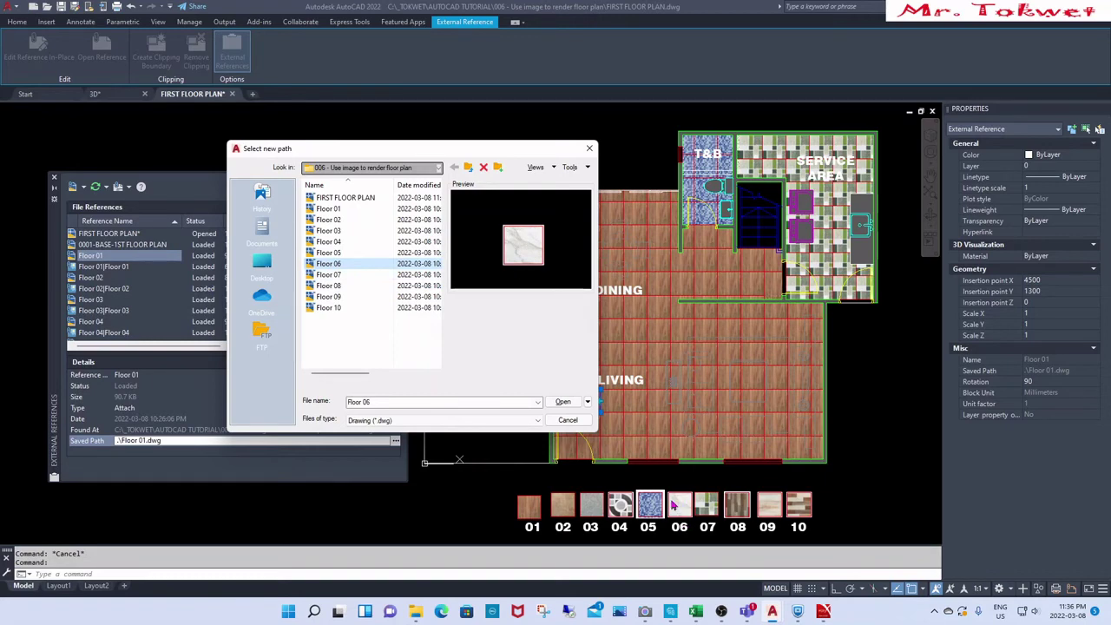
click(564, 402)
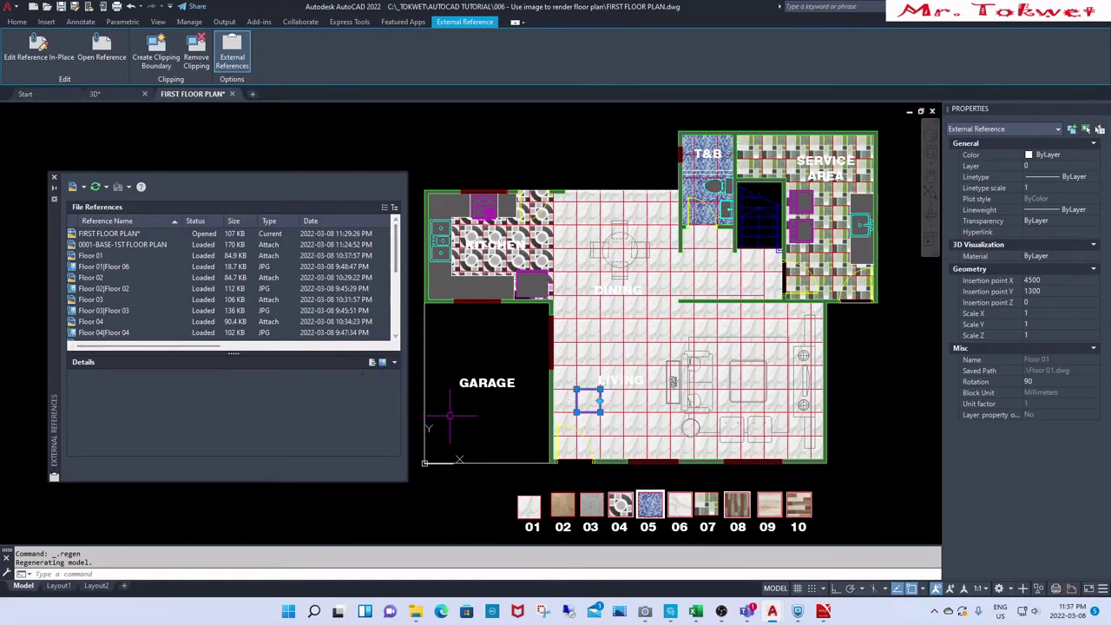
key(Escape)
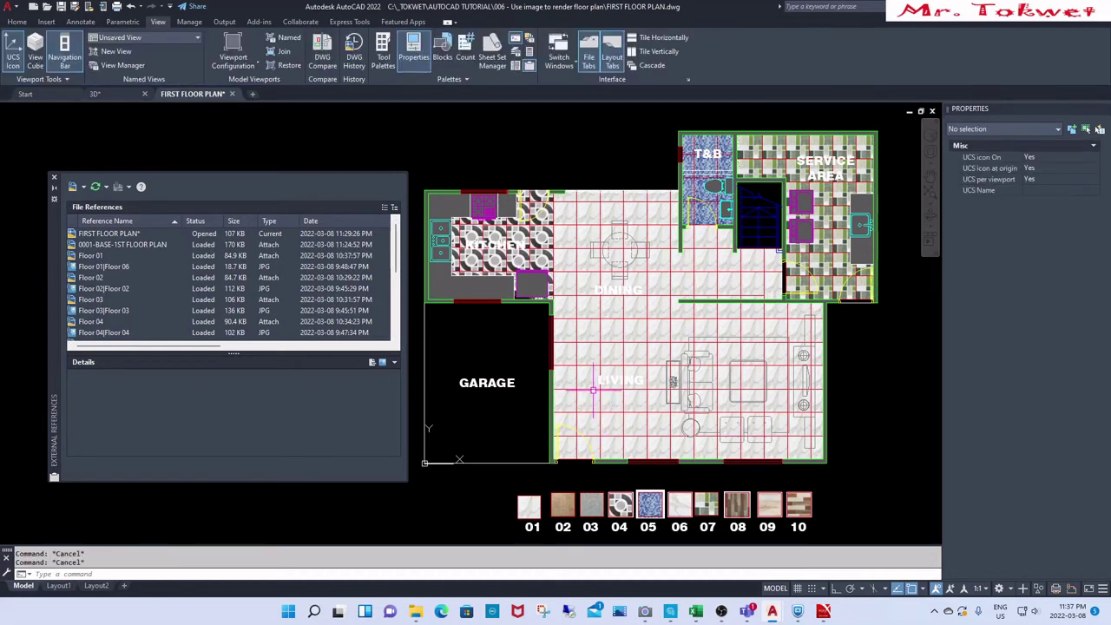
Step: Change the floor reference's saved path to the Floor 02 drawing
click(590, 380)
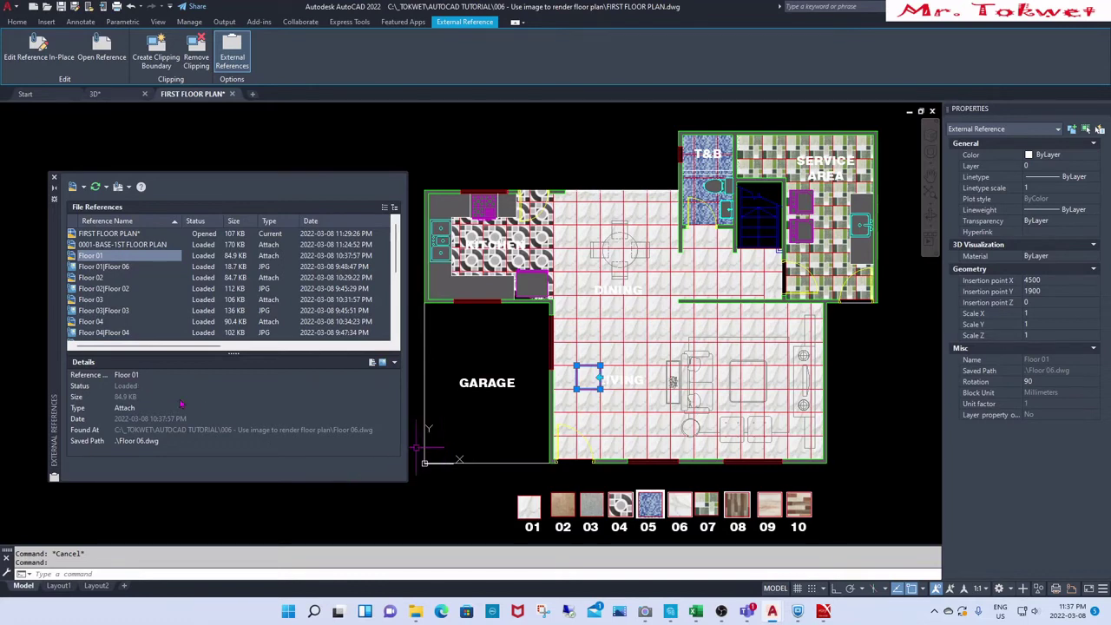
click(389, 443)
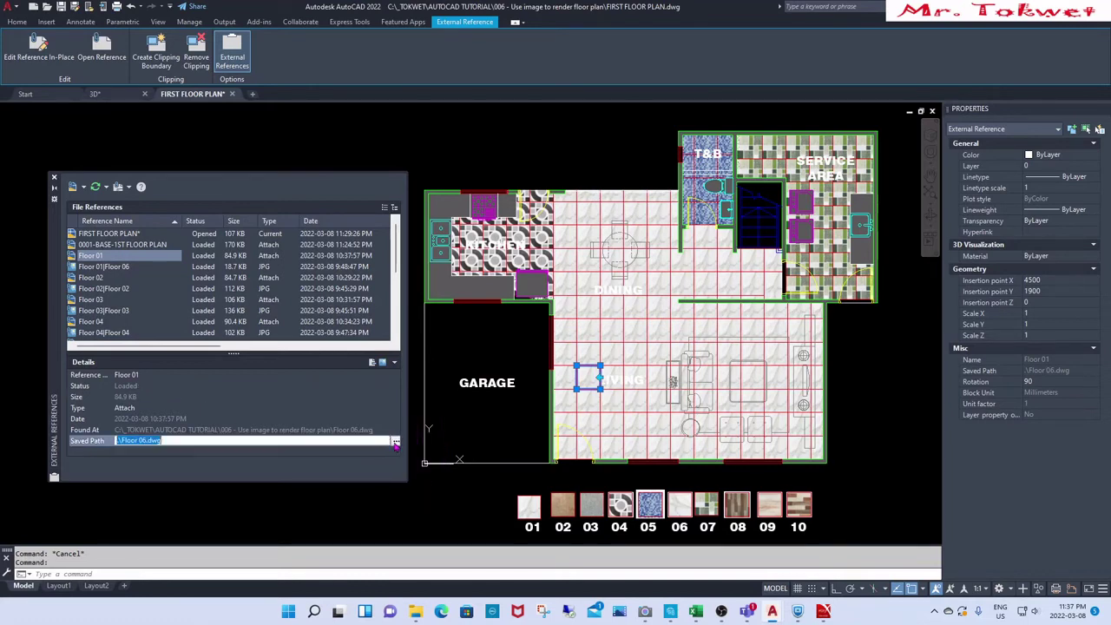
click(395, 441)
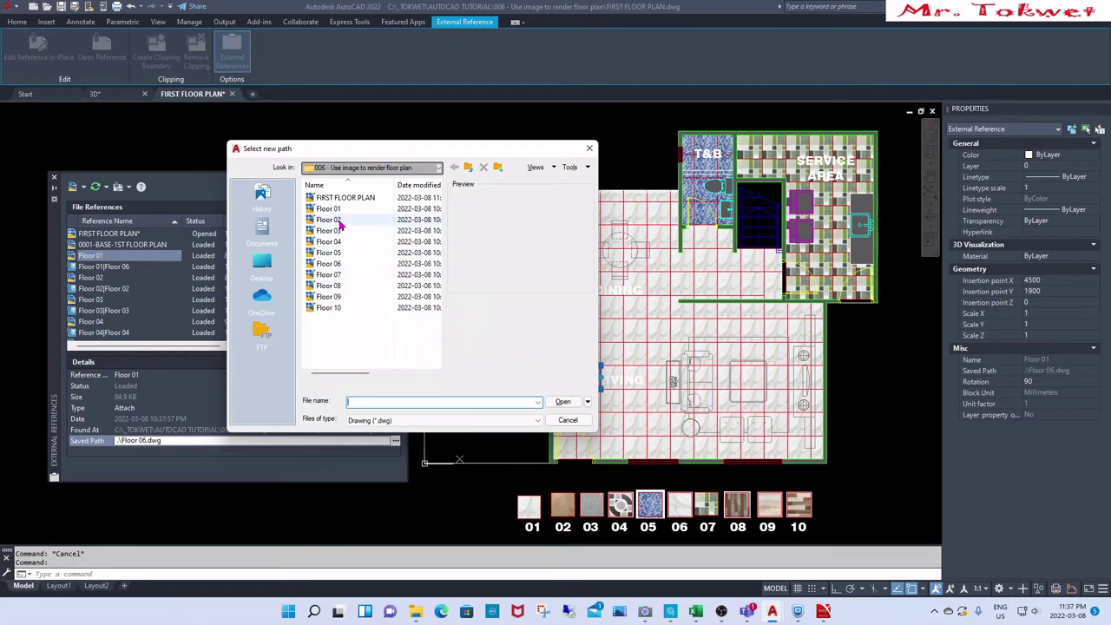
click(329, 219)
click(565, 402)
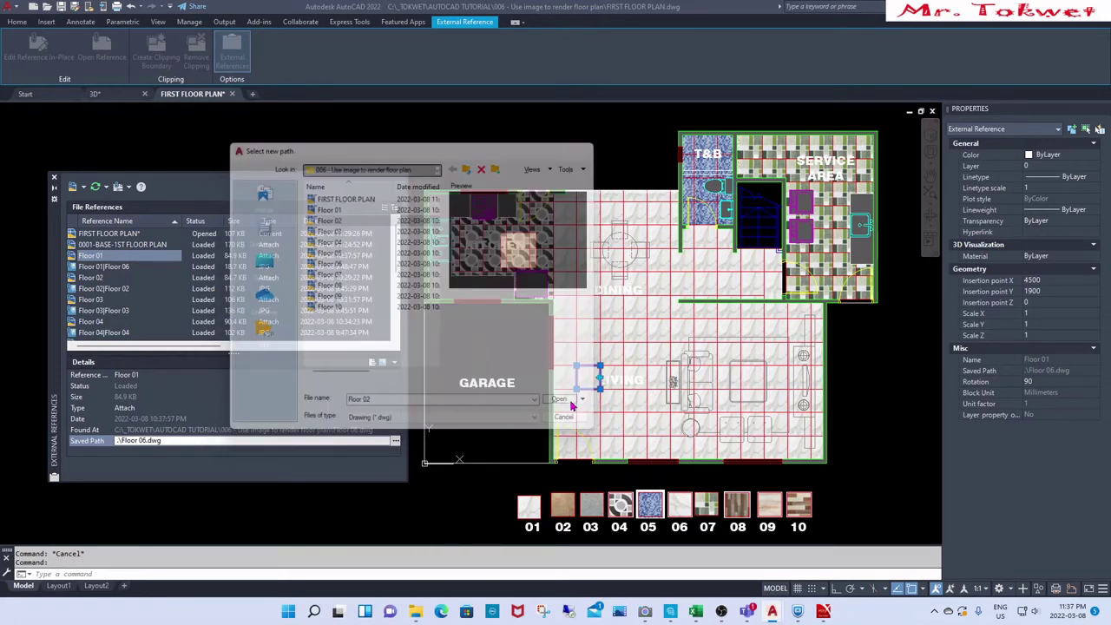
right_click(677, 425)
key(Escape)
key(Escape)
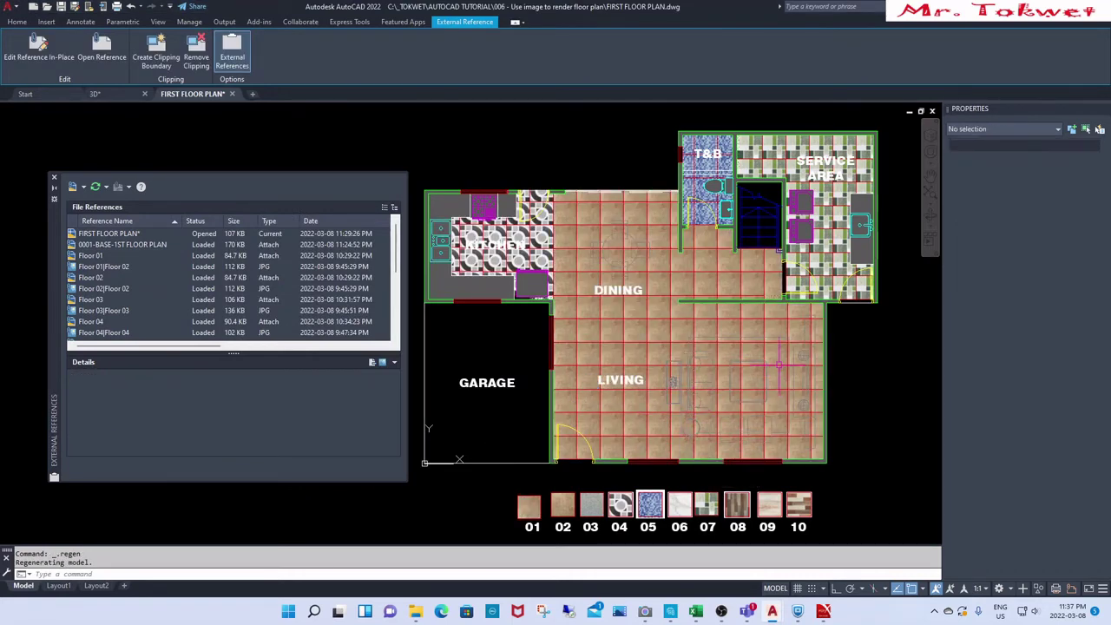
key(Escape)
key(Escape)
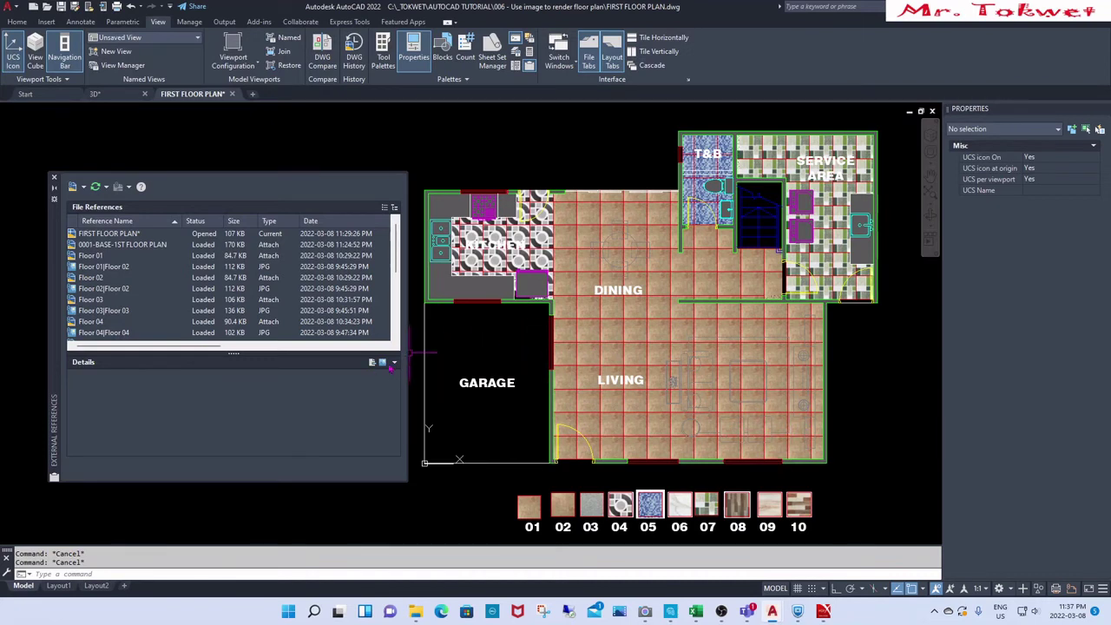
Step: Restore the floor reference's saved path to the original Floor 01 drawing
click(594, 367)
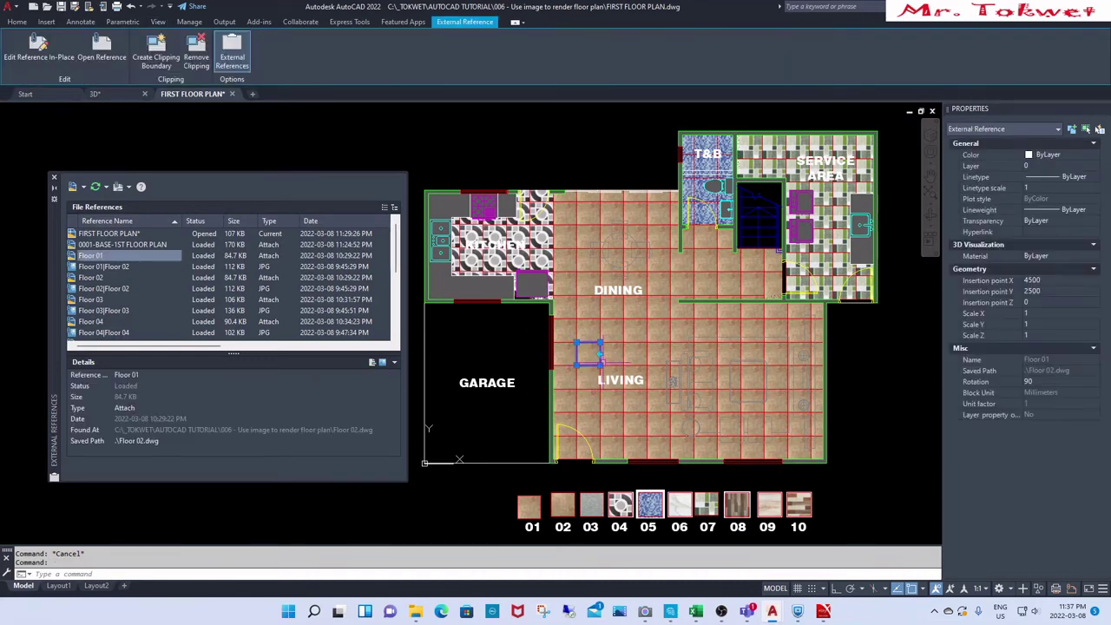
click(375, 441)
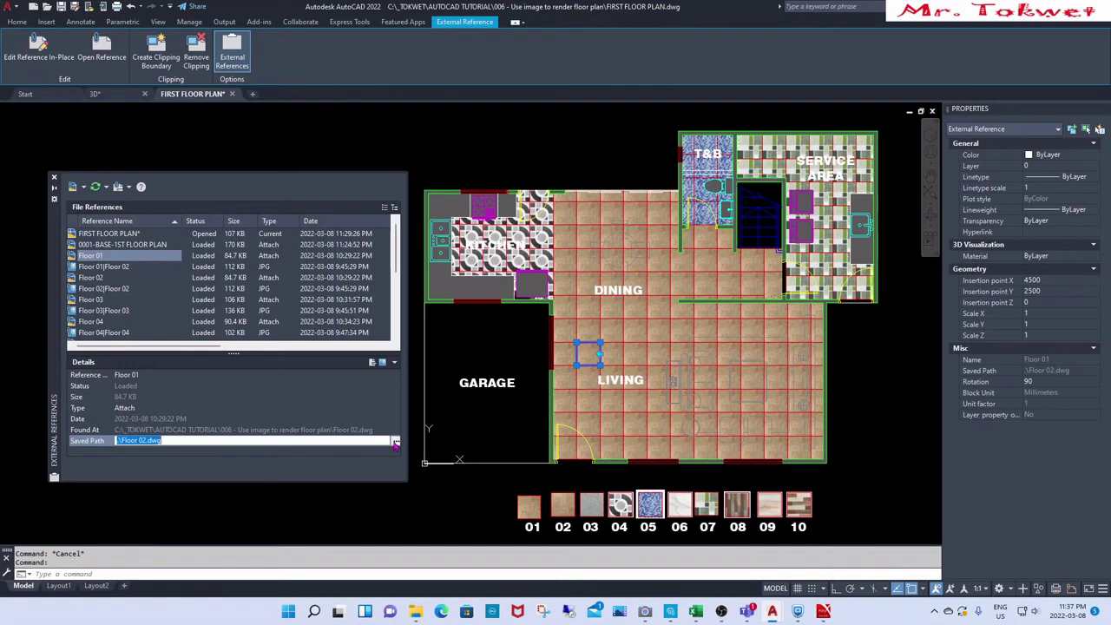
click(394, 442)
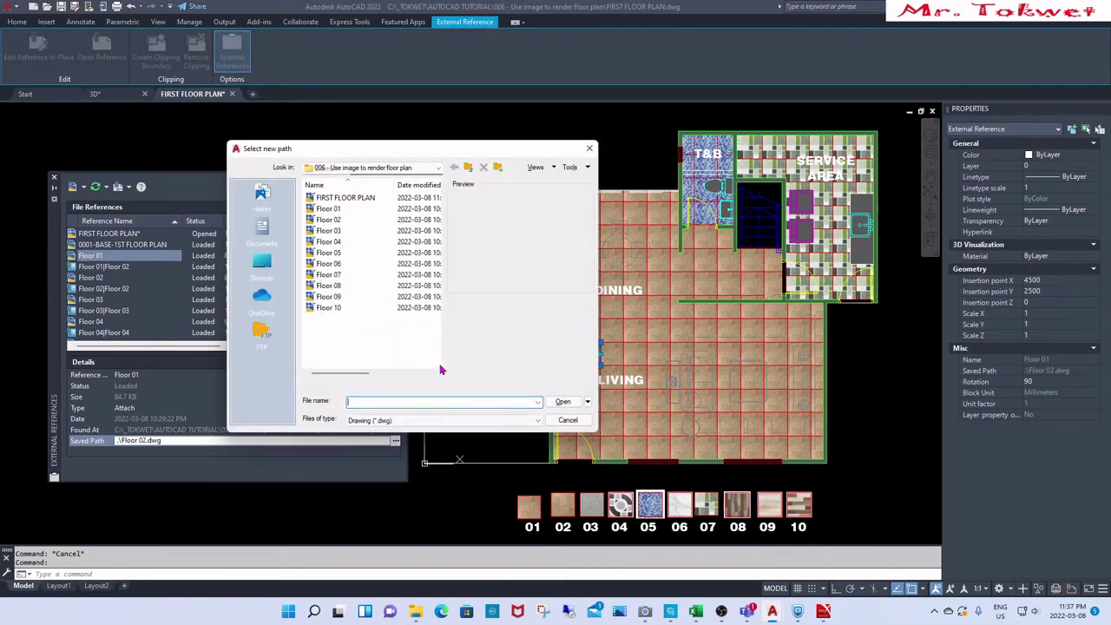
click(338, 210)
click(562, 401)
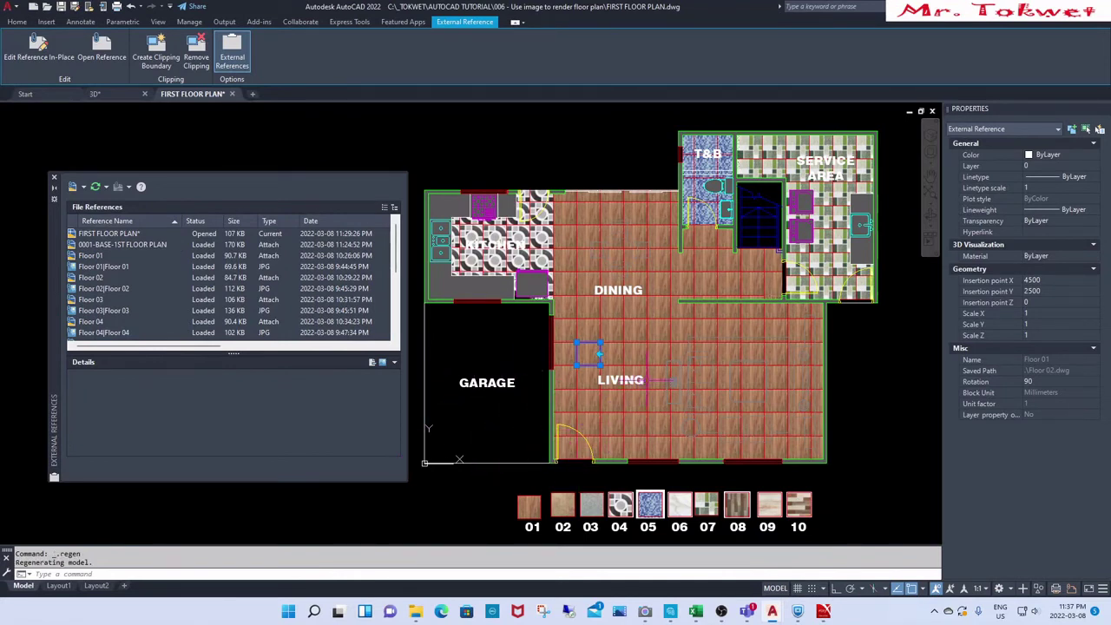
key(Escape)
key(Escape)
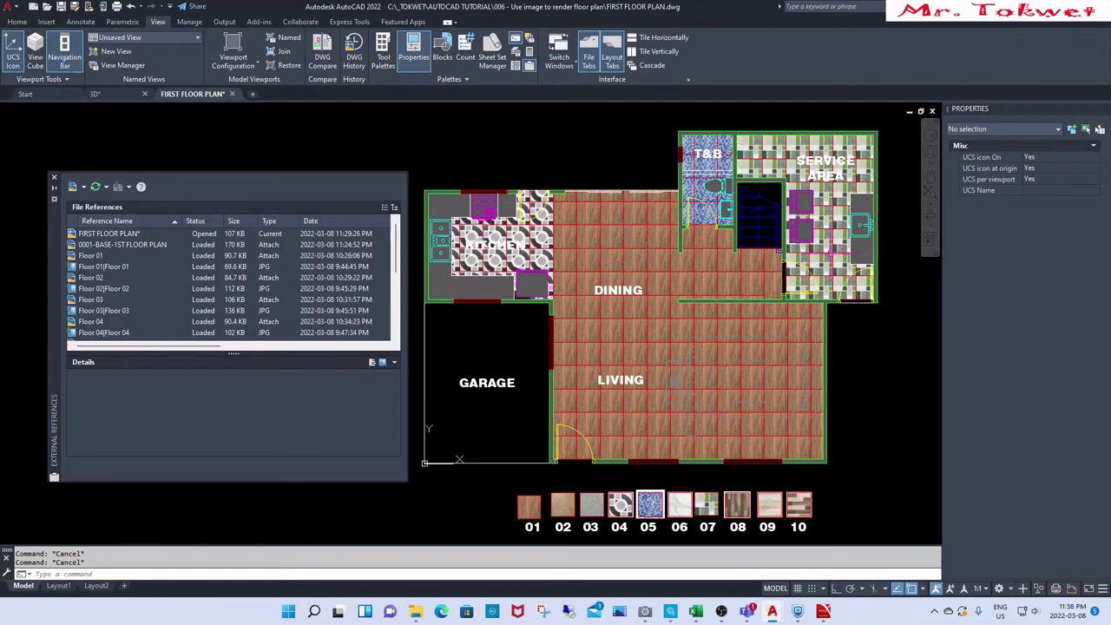
Step: Close the External References palette and switch to the Layout1 sheet
click(831, 251)
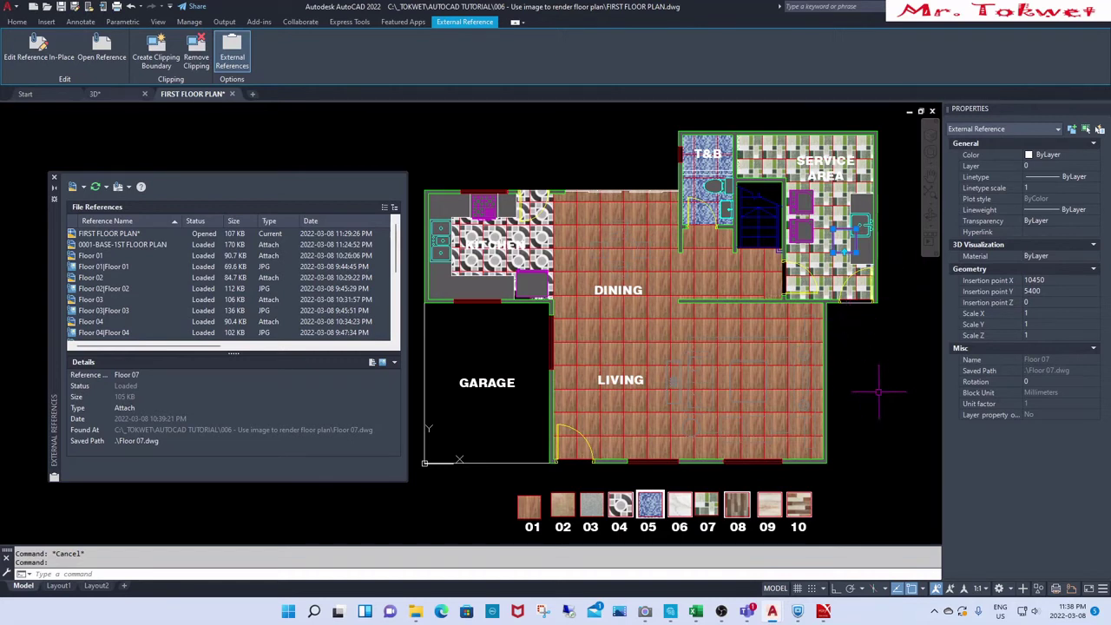
key(Escape)
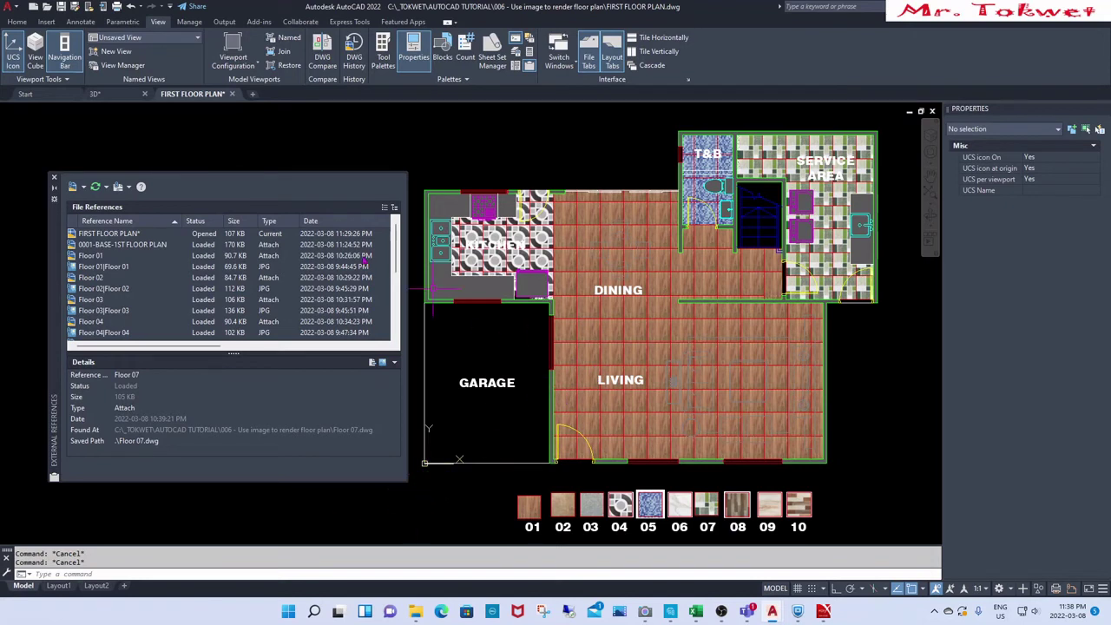
click(54, 177)
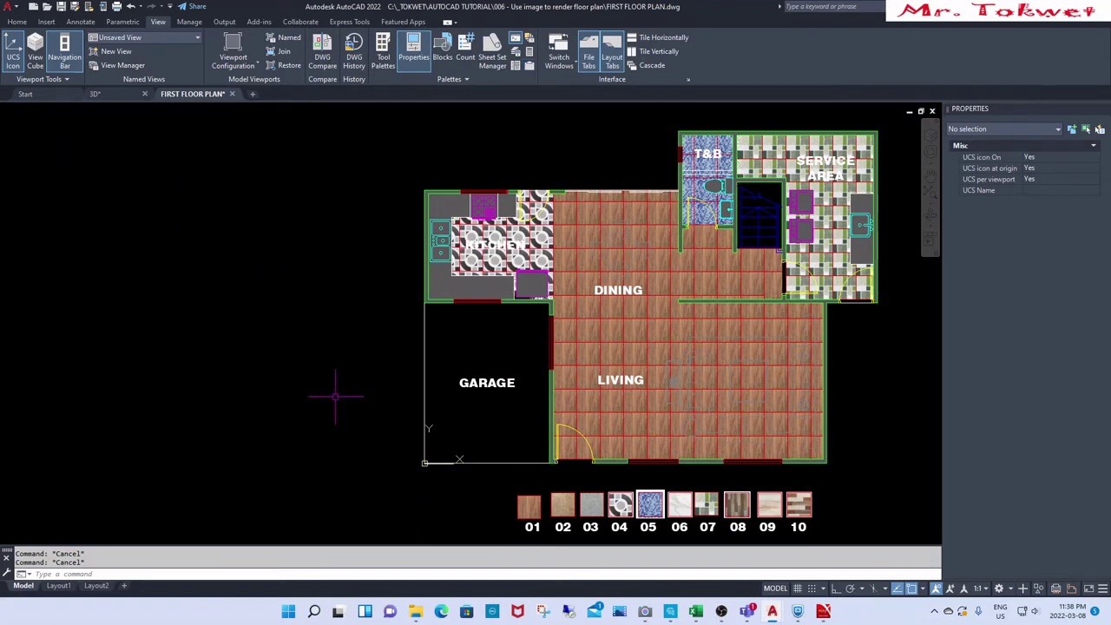
click(59, 585)
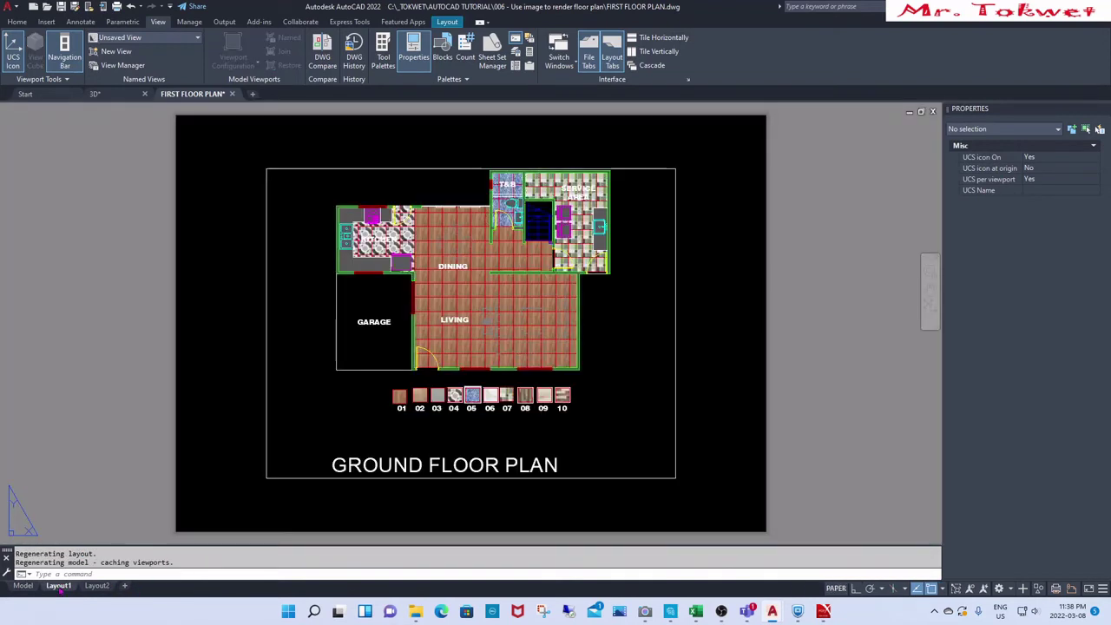
Step: Start XATTACH and browse to PROJECT > PROJECT NUMBER AND LOCATION > 1-DESIGN DRAWING > XREF
right_click(63, 587)
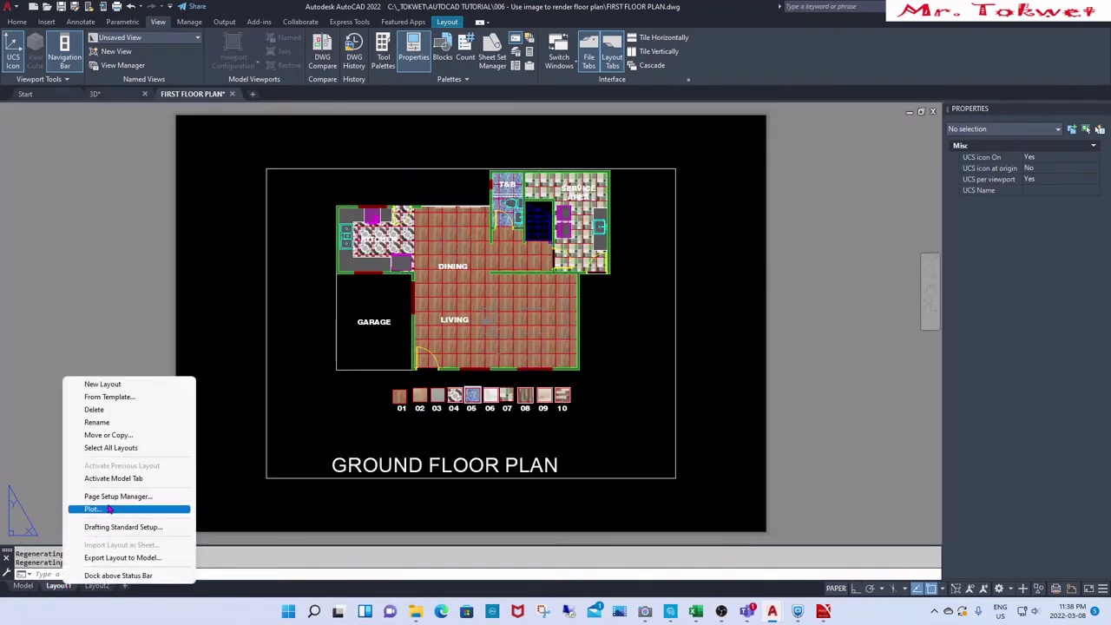
click(254, 483)
key(Escape)
key(Escape)
key(Escape)
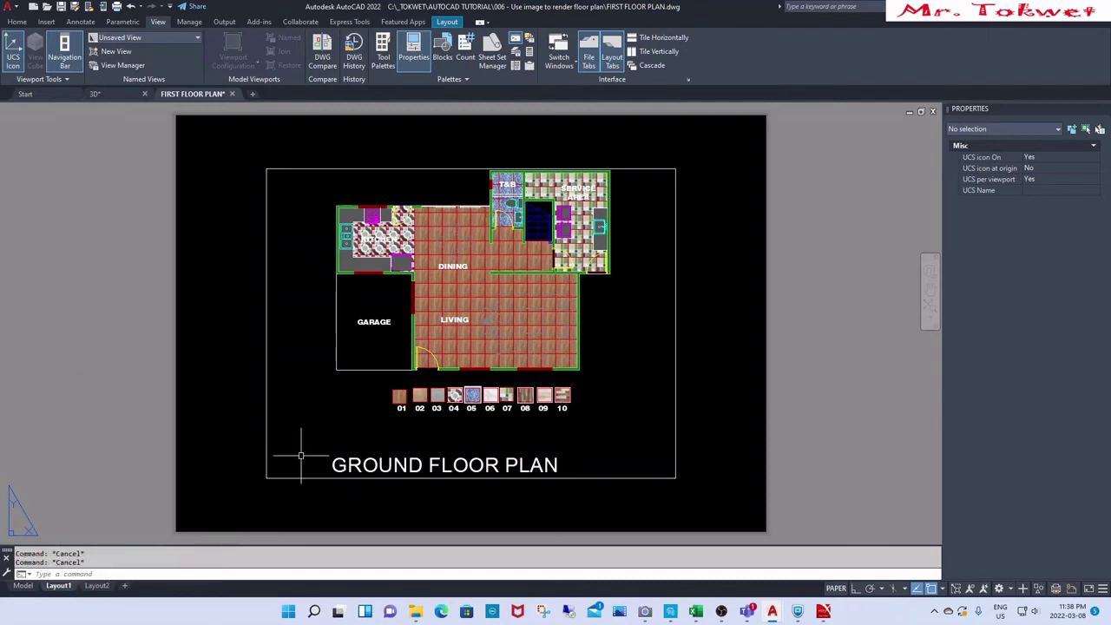
text(xa)
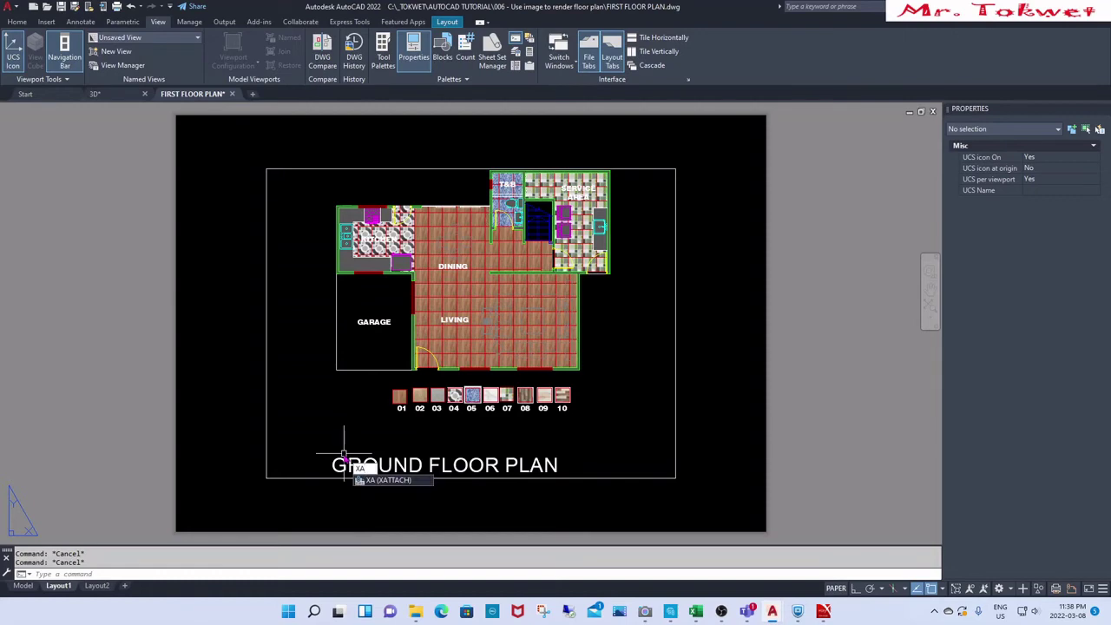
key(Return)
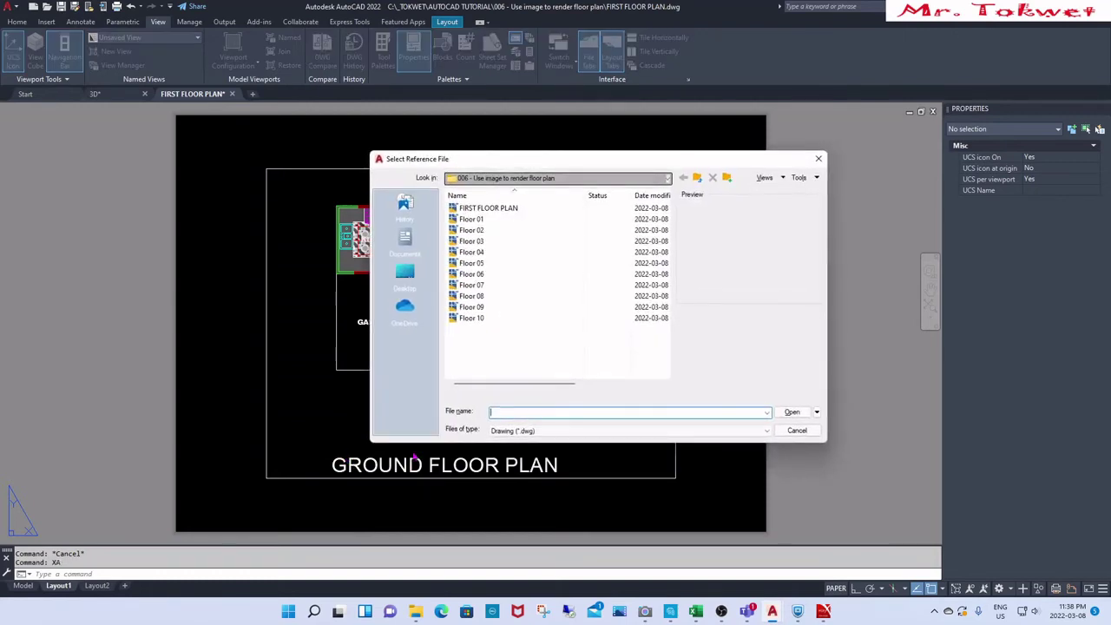
click(696, 179)
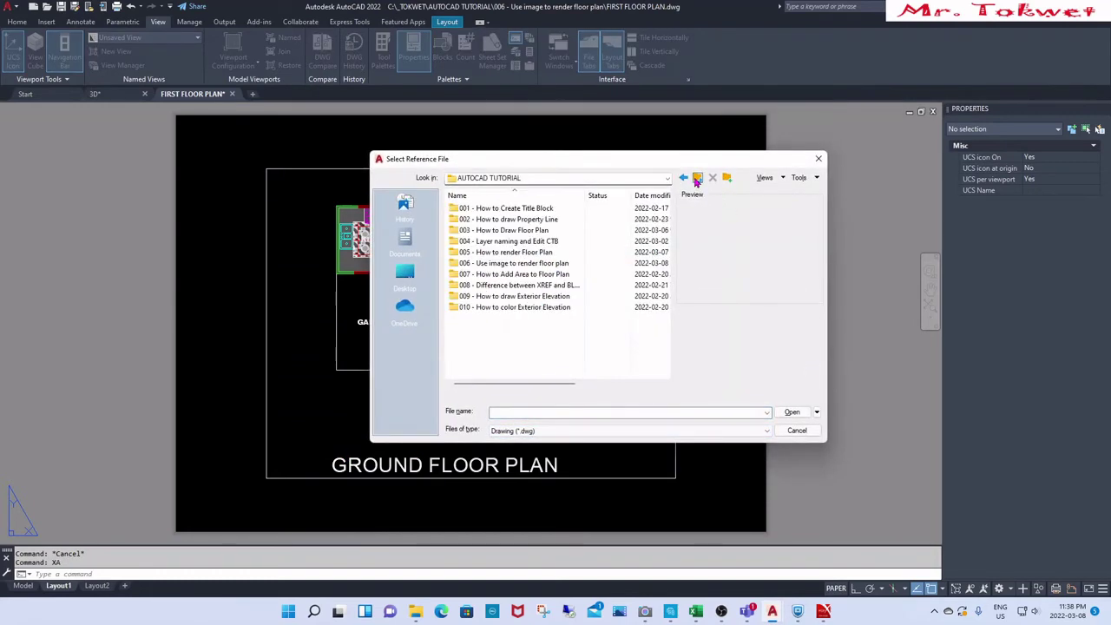
click(697, 179)
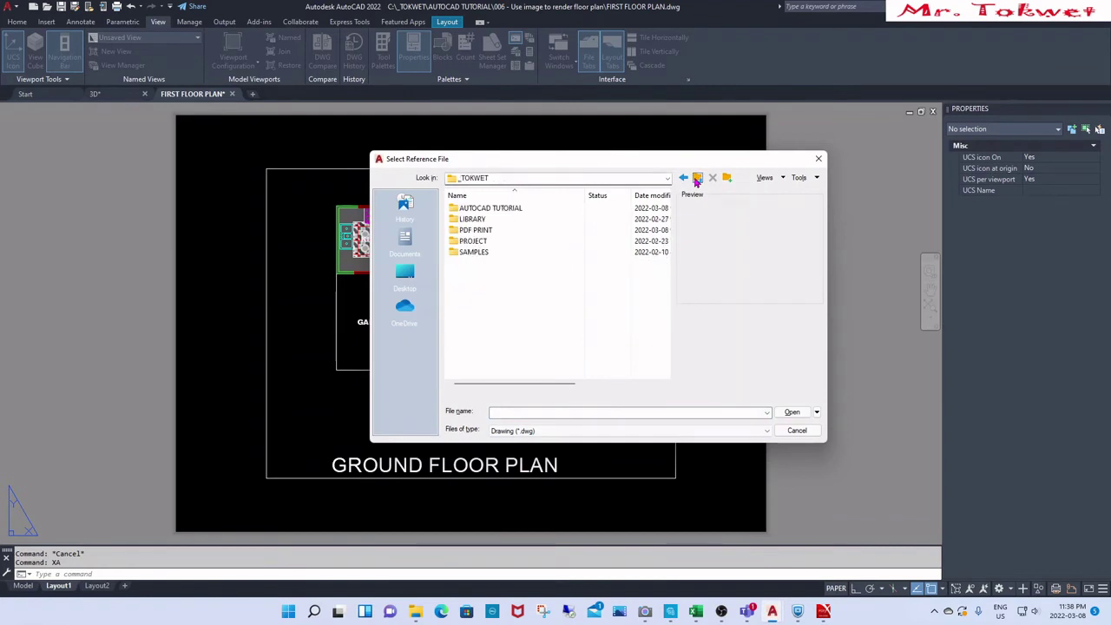
double_click(473, 241)
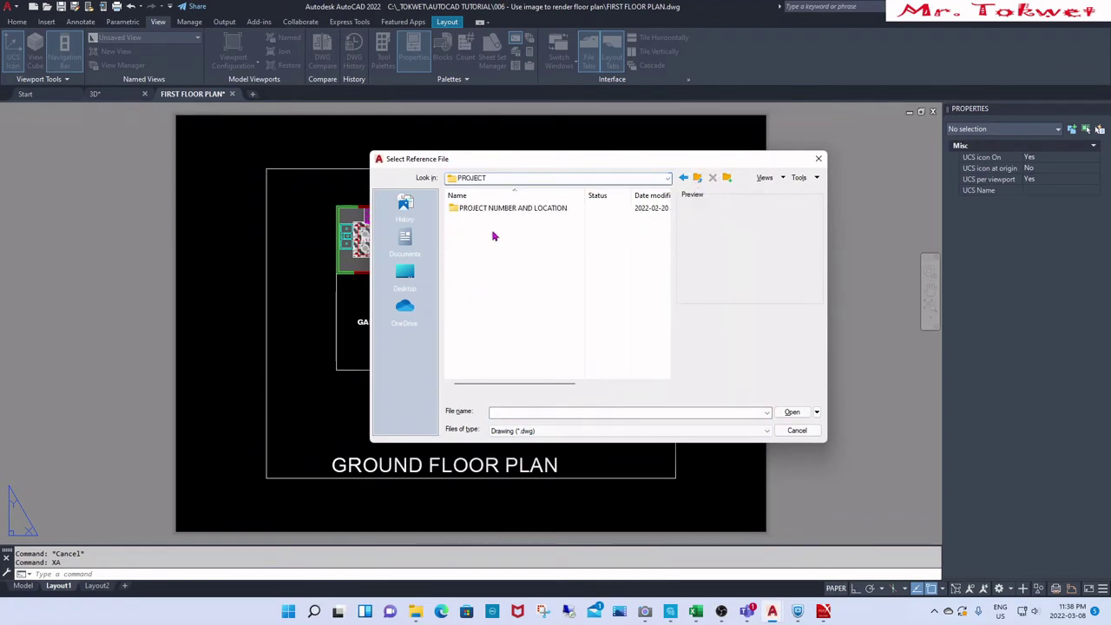
double_click(497, 210)
double_click(491, 211)
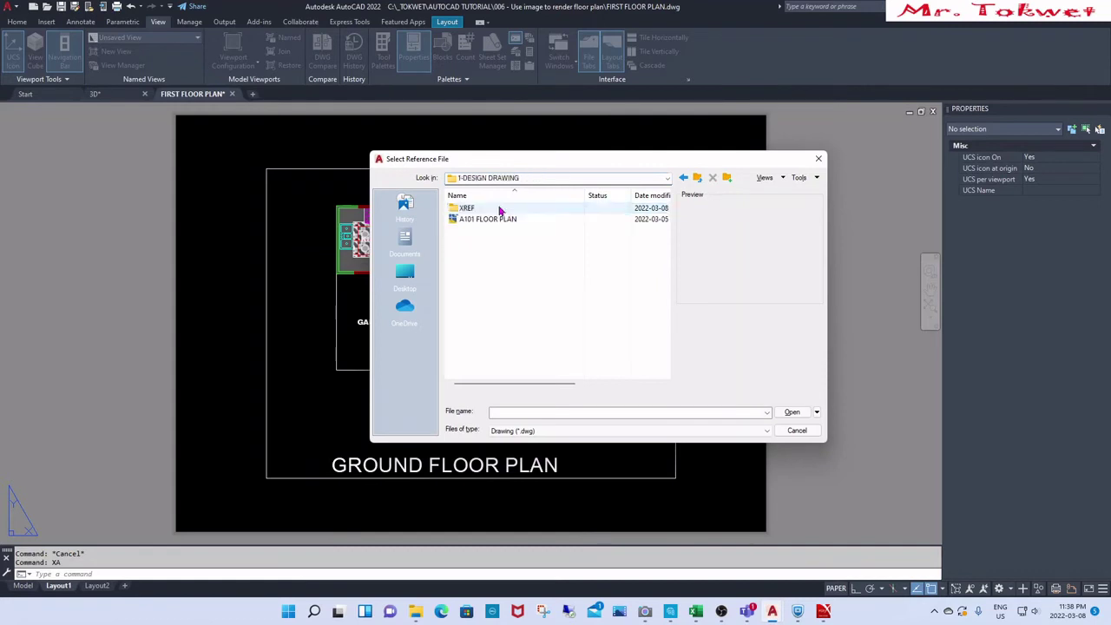
double_click(467, 209)
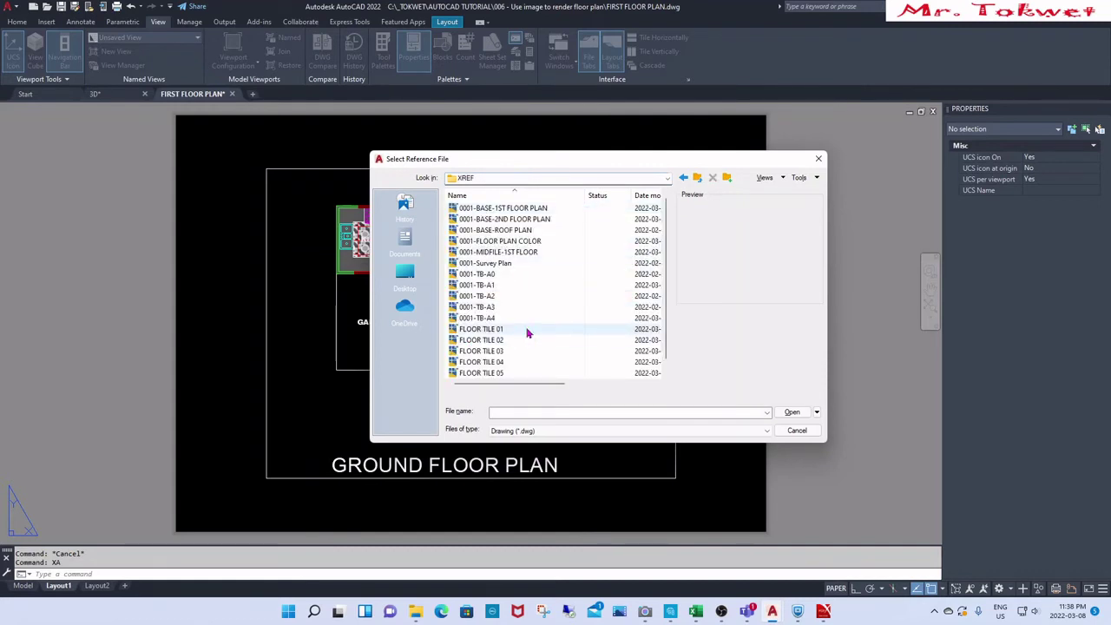
Step: Attach the 0001-TB-A4 title block drawing with default placement
click(492, 320)
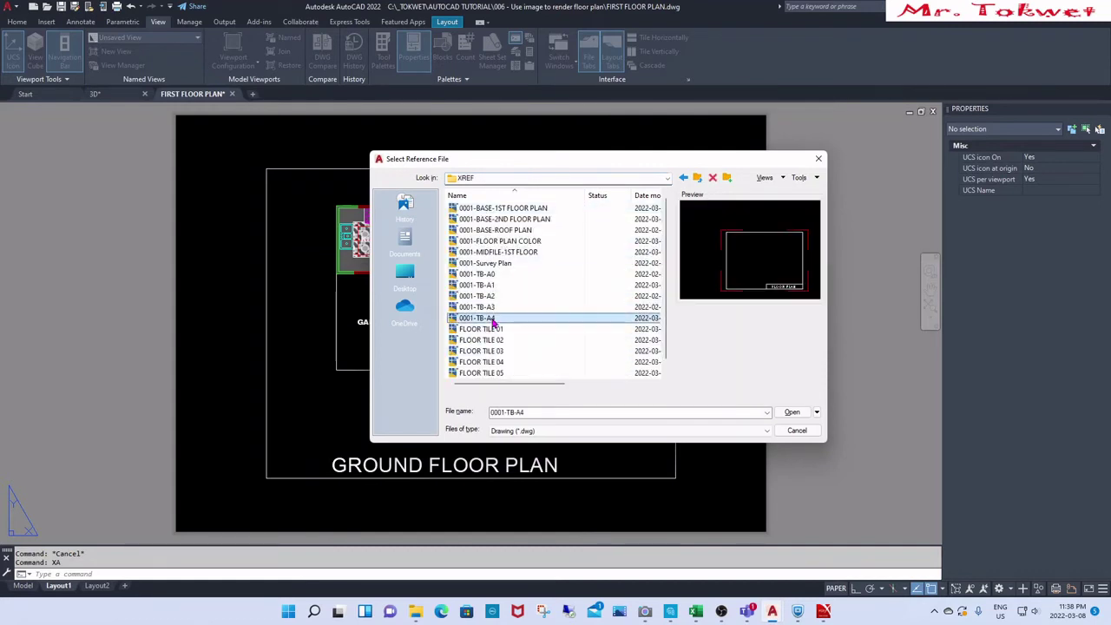
click(792, 412)
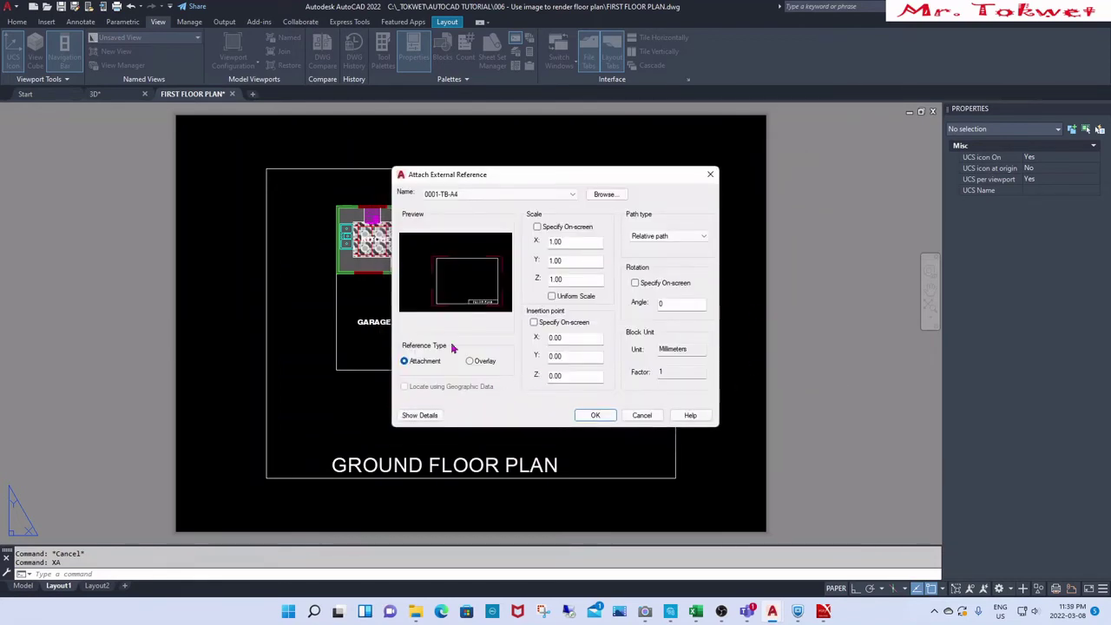
click(597, 414)
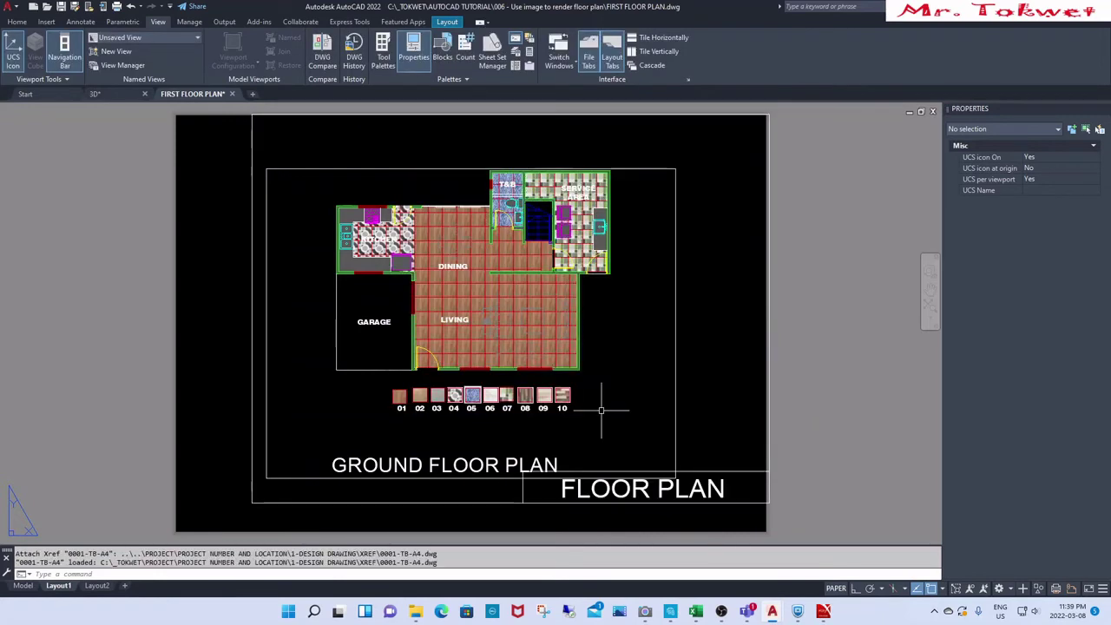
scroll(438, 434, down, 4)
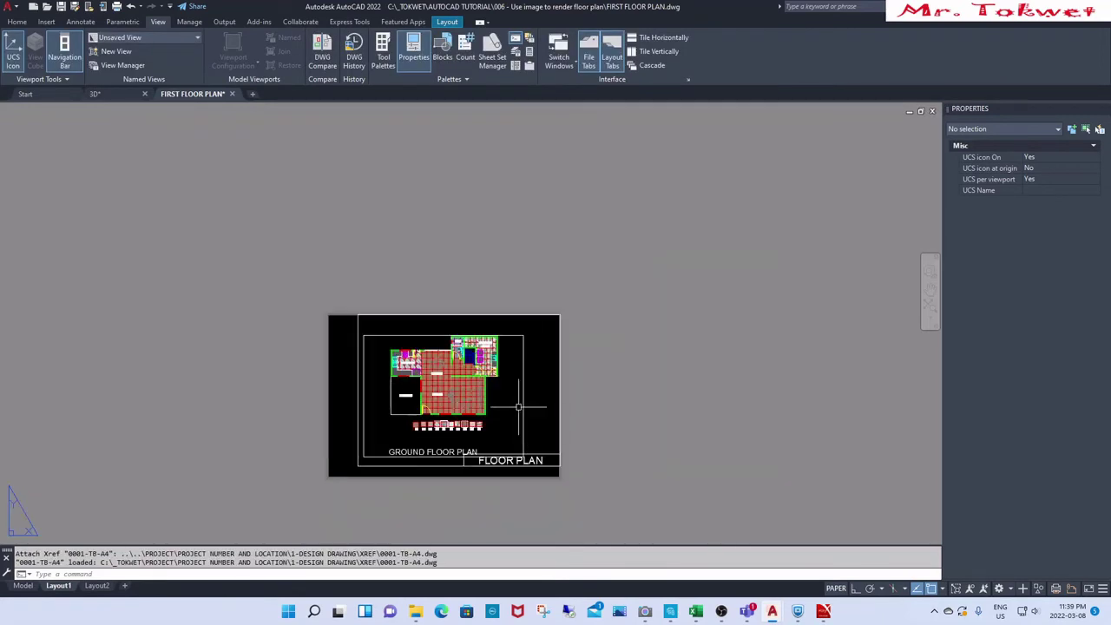
Step: Enlarge the plan viewport by stretching its top-right corner outward
scroll(423, 380, up, 2)
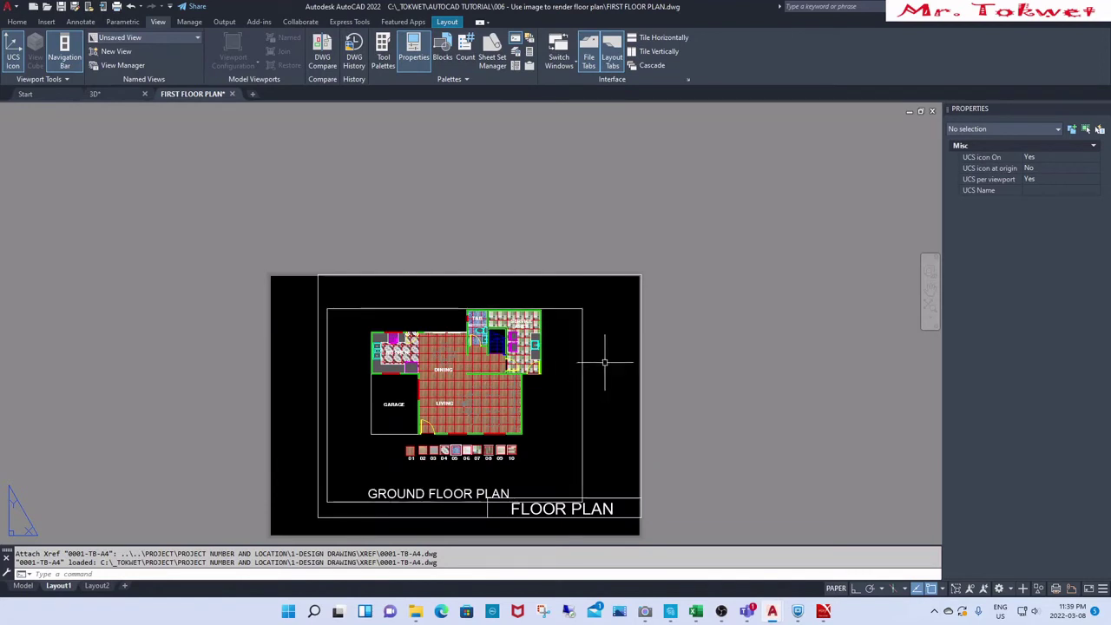
key(Escape)
click(582, 312)
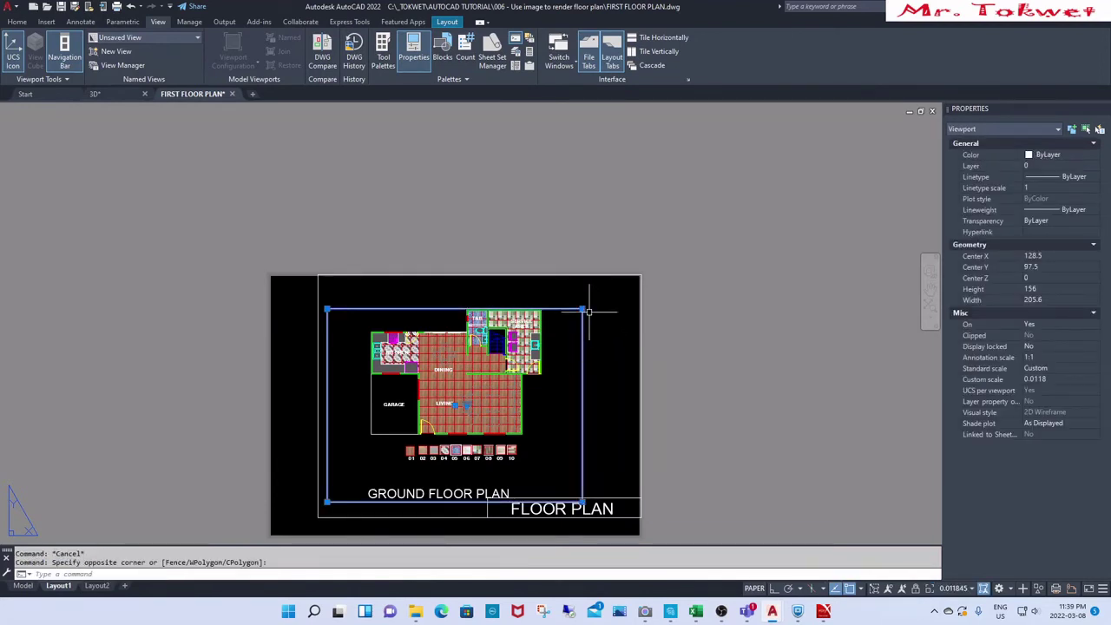
click(583, 309)
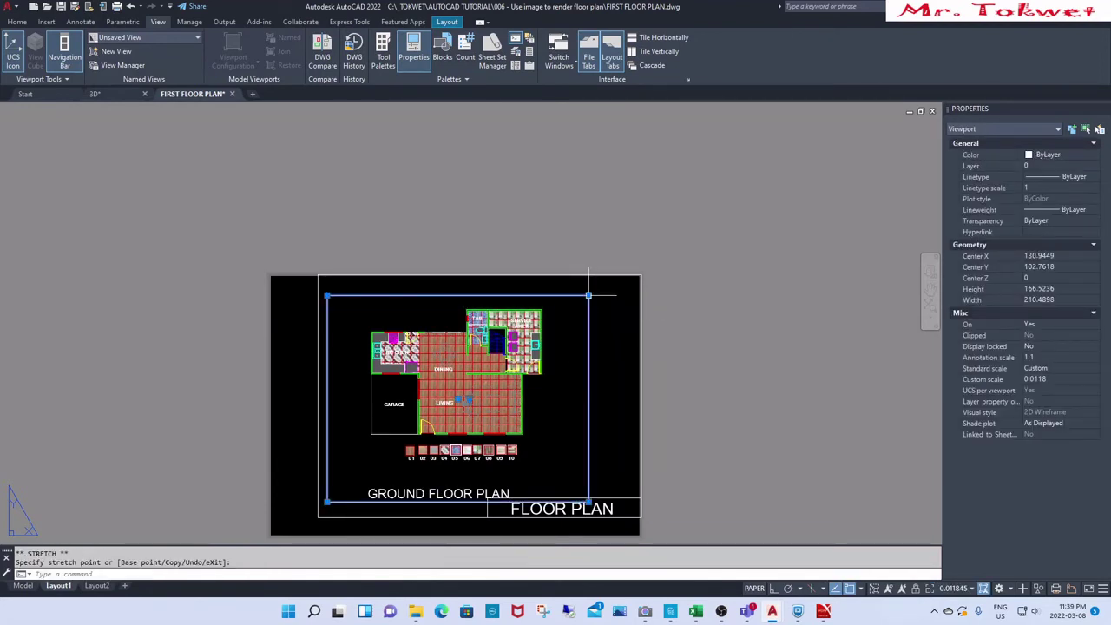
key(Escape)
Step: Move the viewport frame onto the Defpoints layer to hide it
click(579, 333)
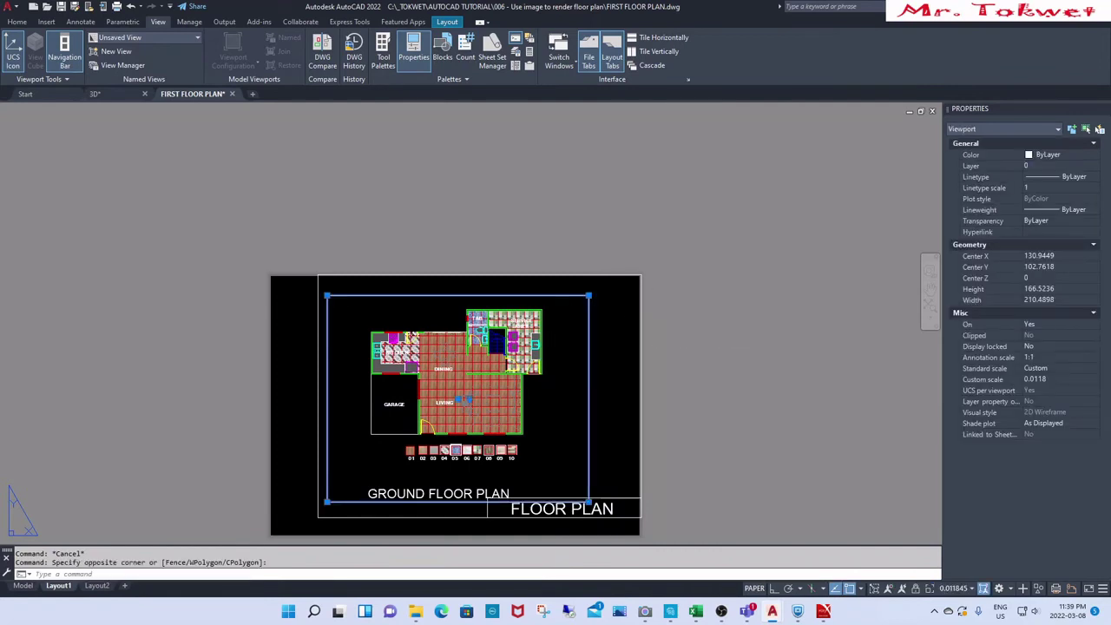
click(1078, 167)
click(1078, 167)
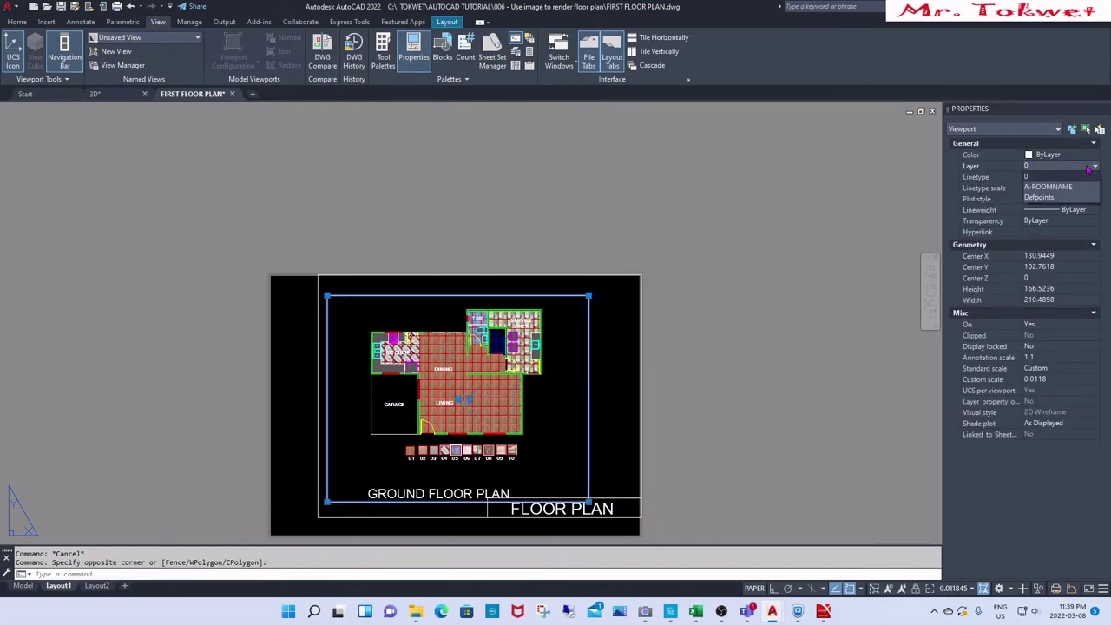
click(1041, 198)
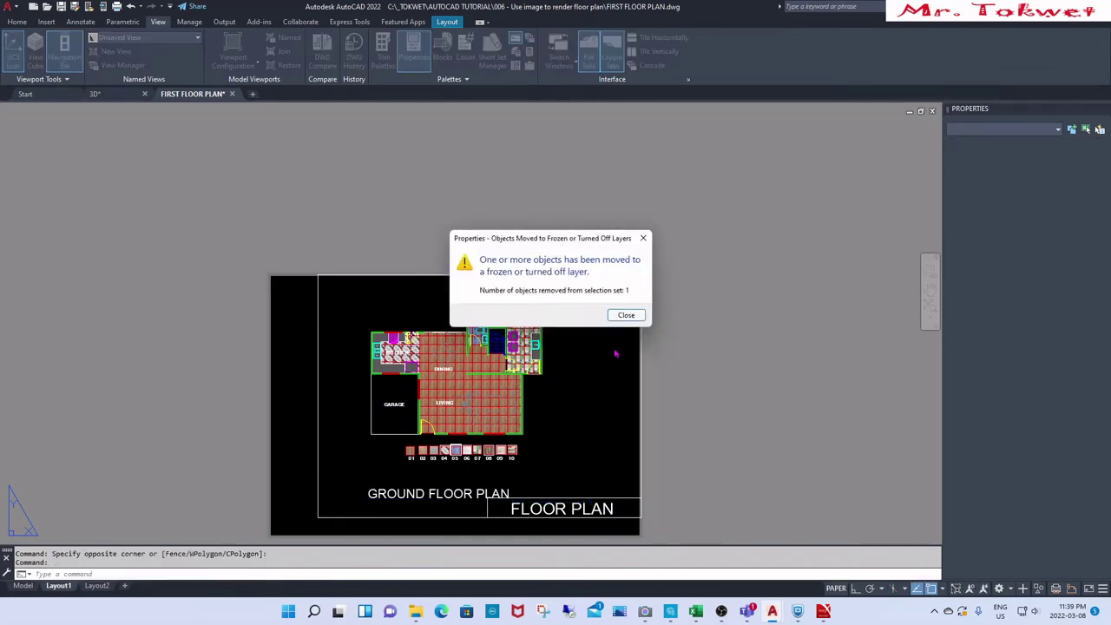
click(634, 318)
scroll(597, 308, down, 2)
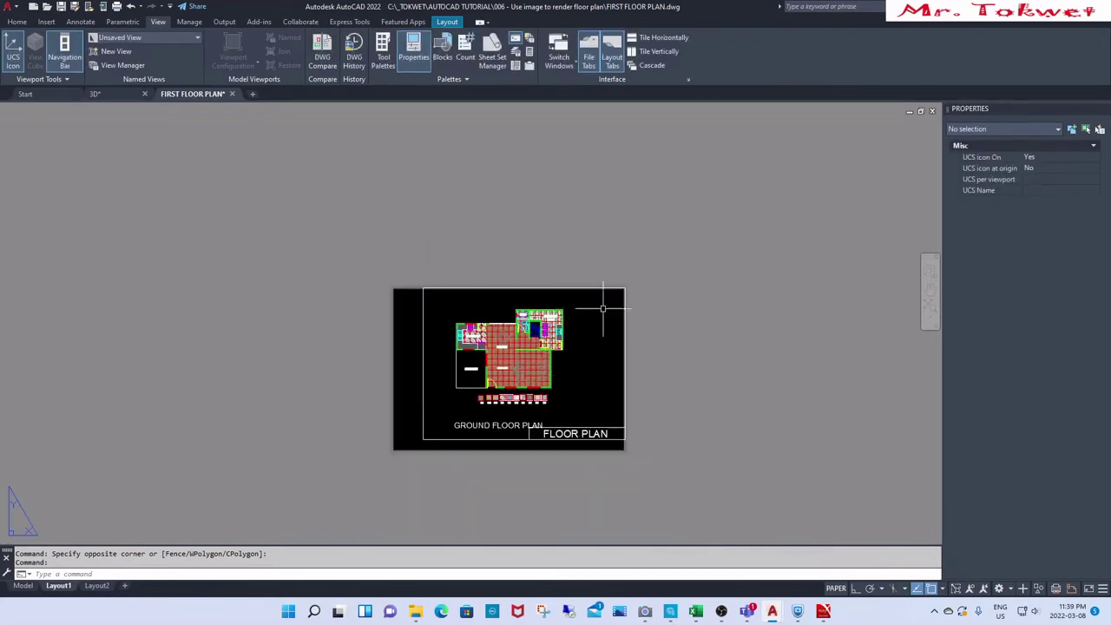
key(Escape)
key(Escape)
Step: Rename the Layout1 sheet to A4
scroll(441, 451, up, 2)
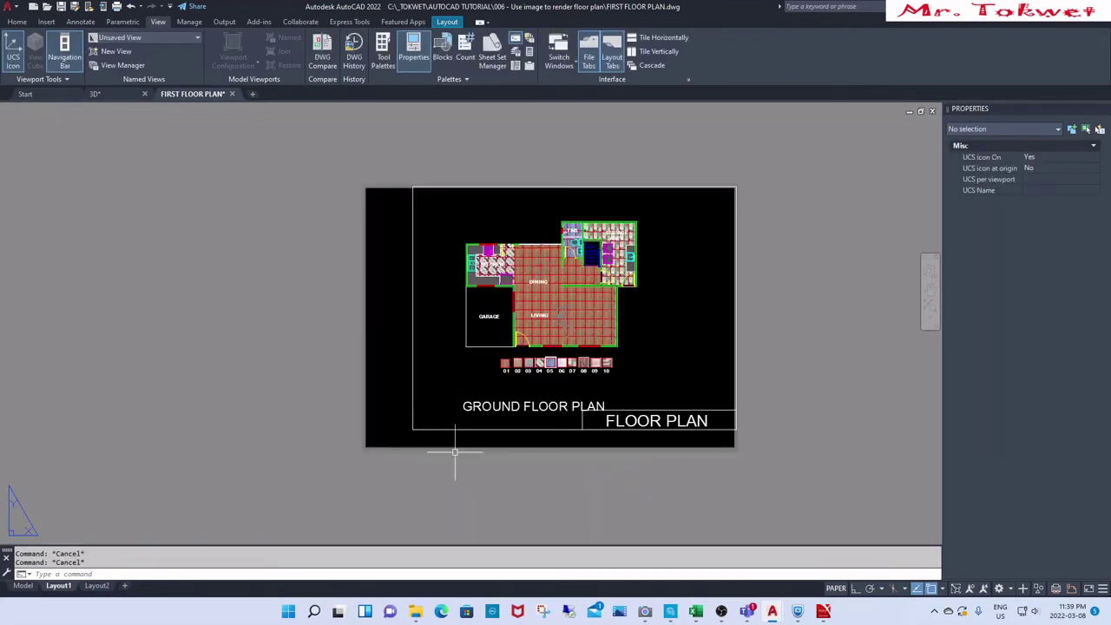
right_click(66, 596)
click(114, 424)
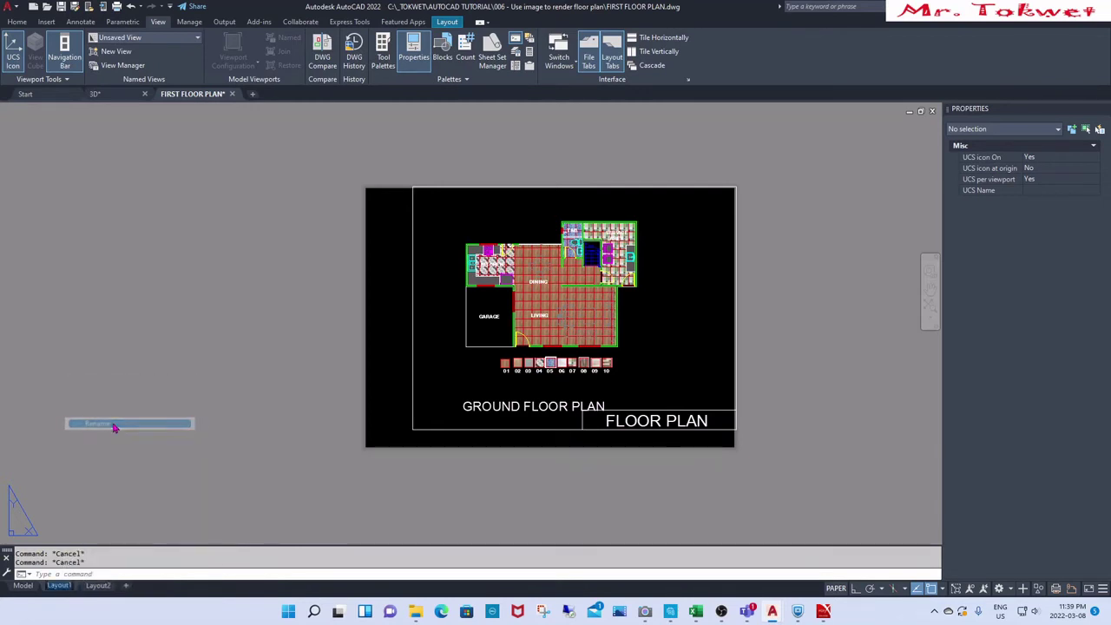
text(A4)
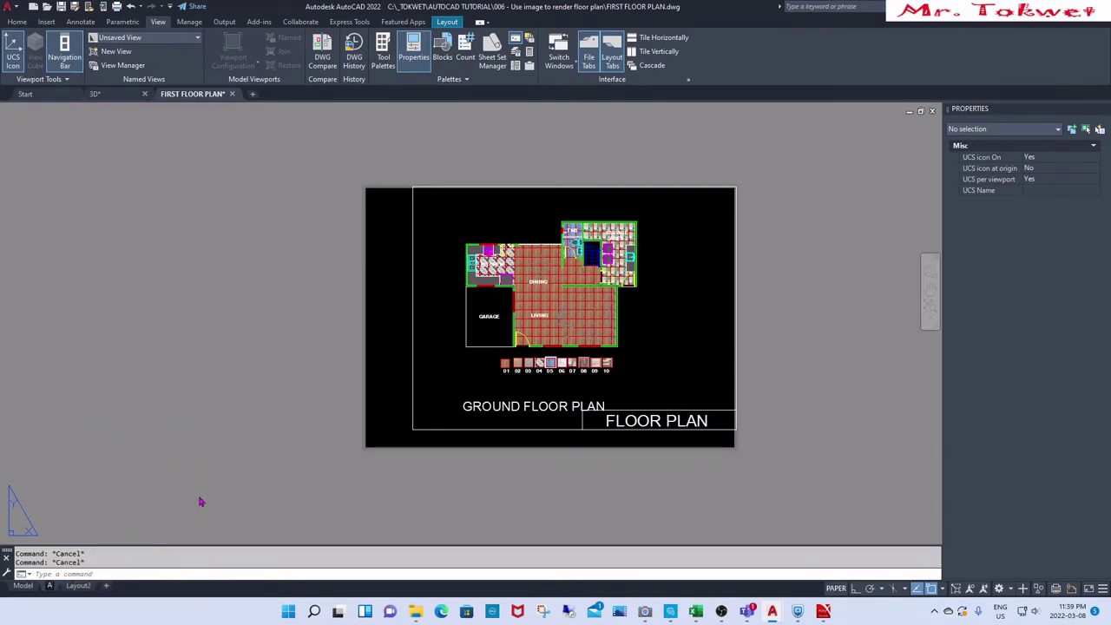
click(409, 499)
key(Escape)
Step: Edit the A4 sheet's page setup to use STANDARD PLOT STYLE.ctb as the plot style
mouse_move(91, 587)
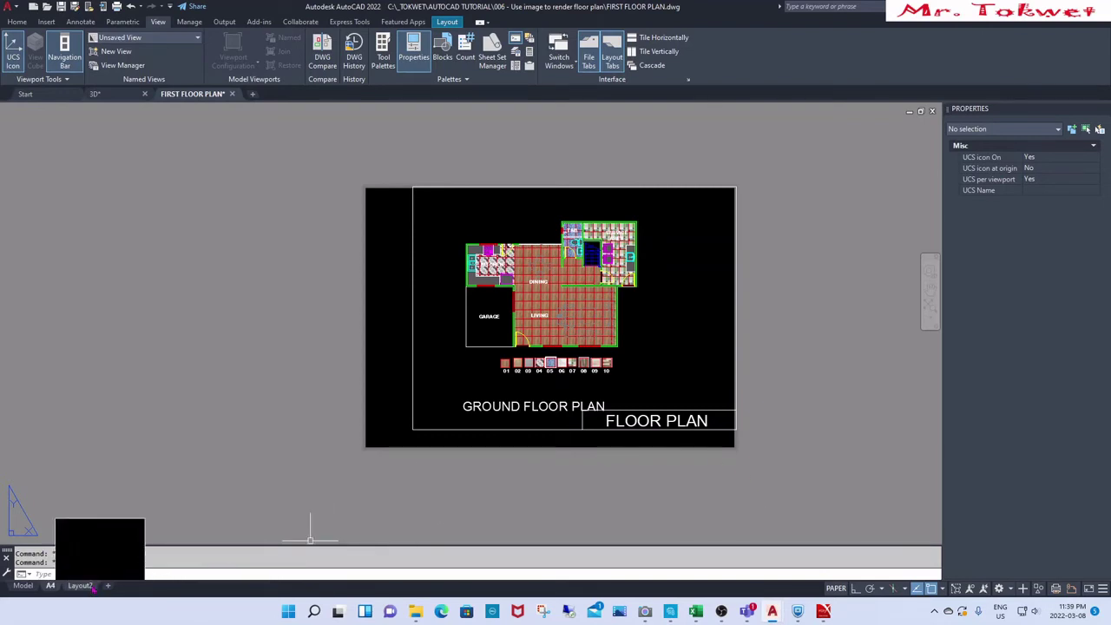
right_click(53, 587)
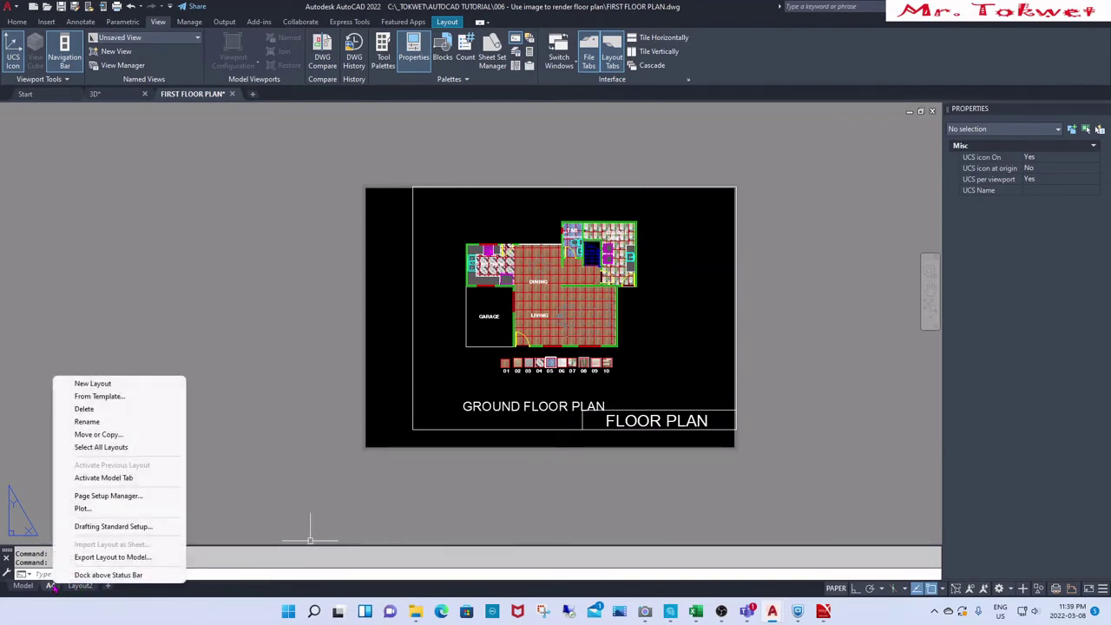
click(155, 502)
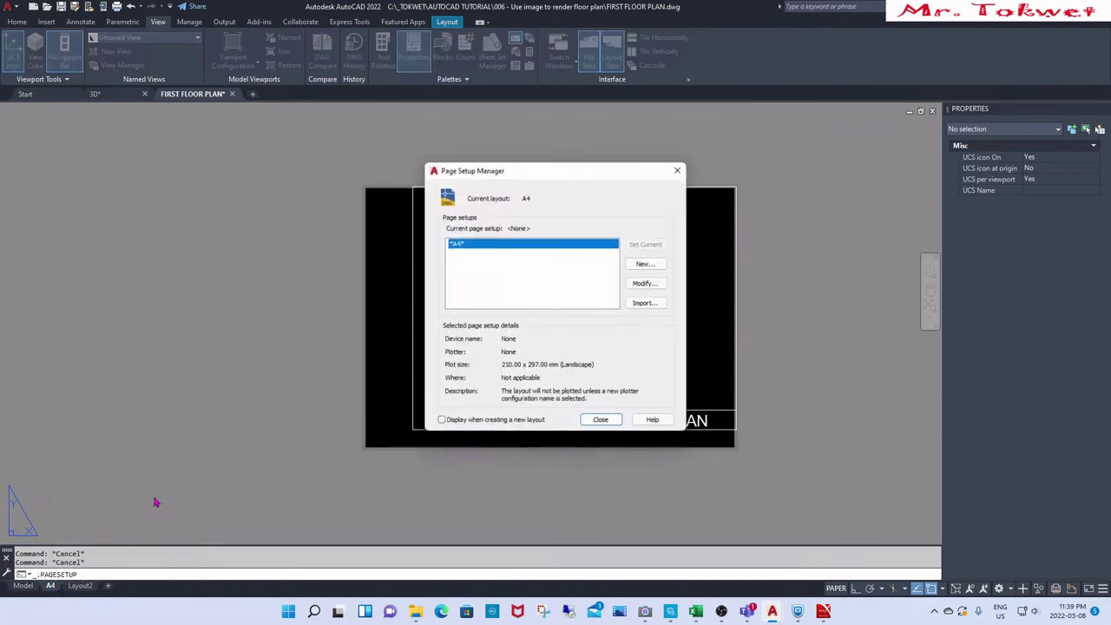
click(661, 285)
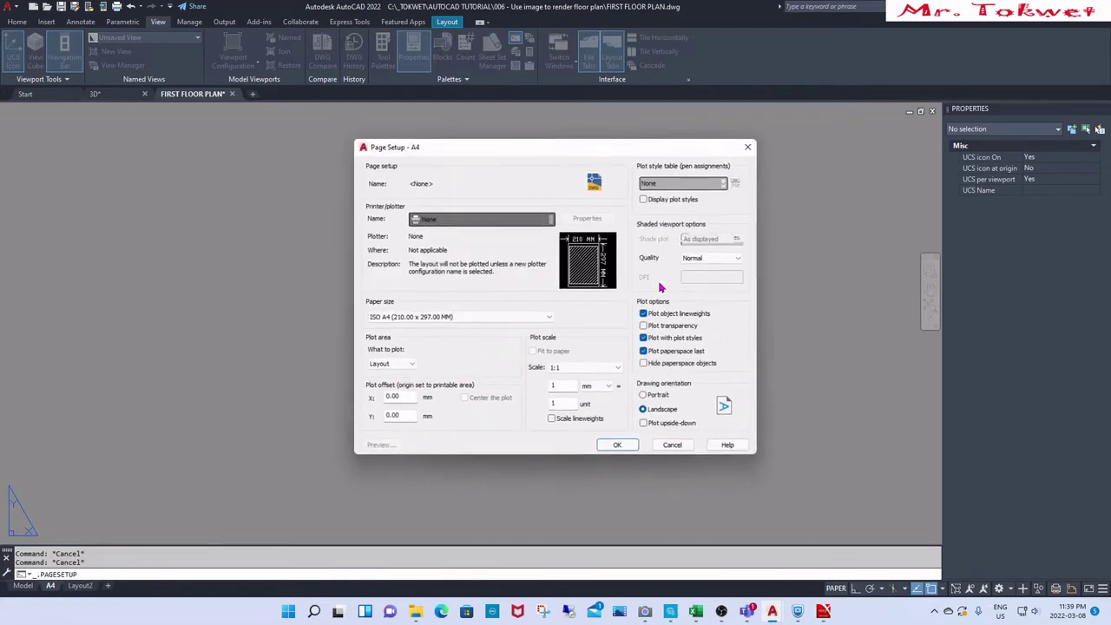
click(725, 183)
click(742, 208)
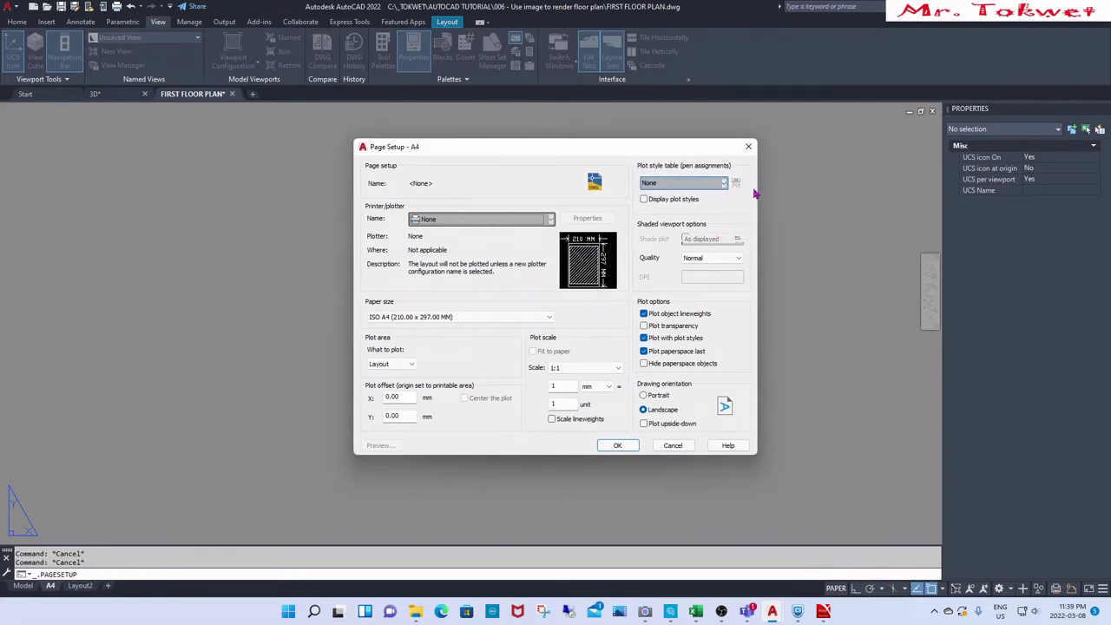
click(724, 184)
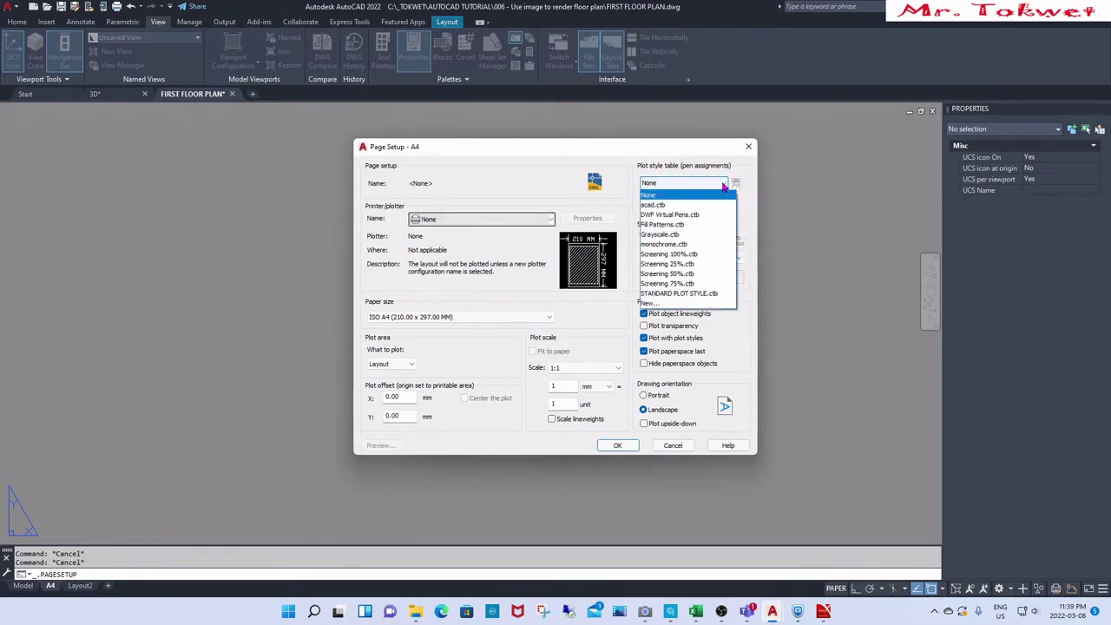
click(691, 294)
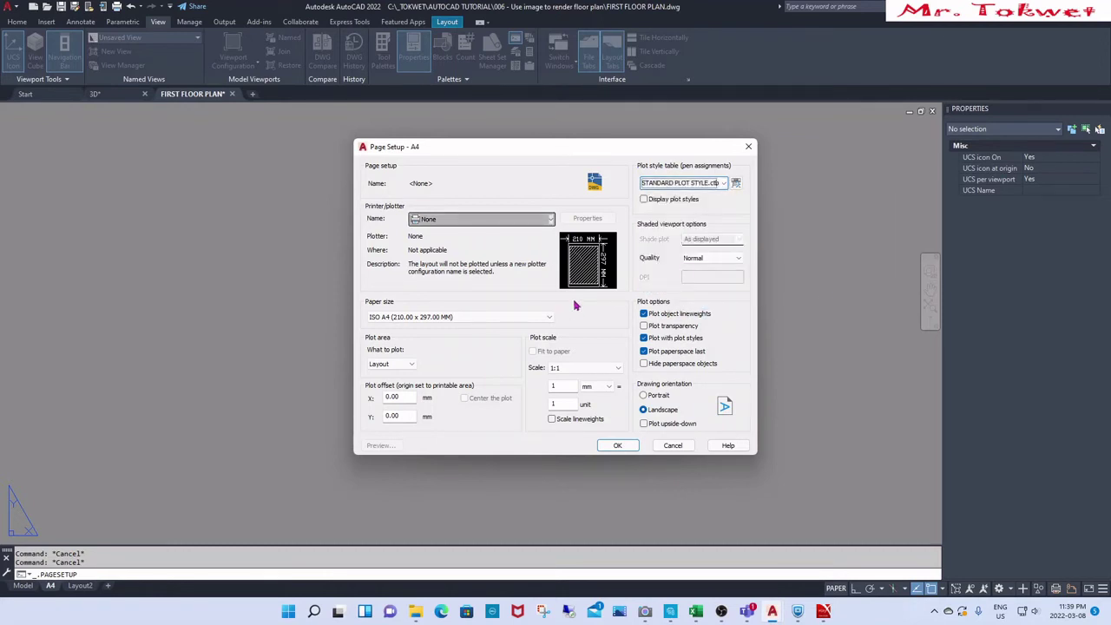
Step: Choose DWG To PDF.pc3 as the plotter and plot a window around the title block
click(551, 219)
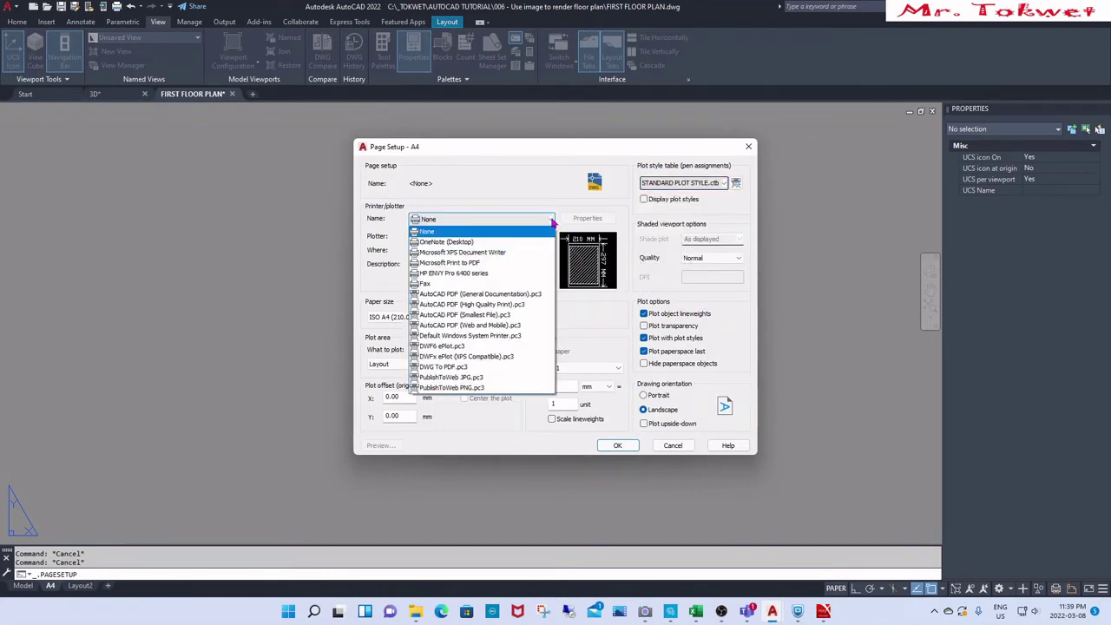
click(473, 367)
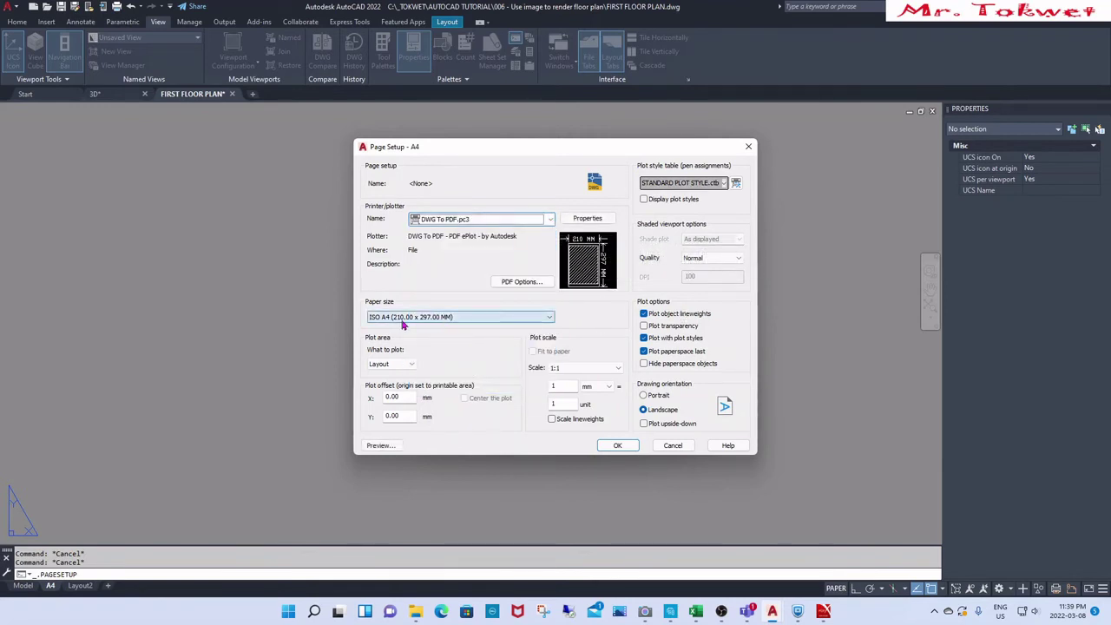
click(411, 365)
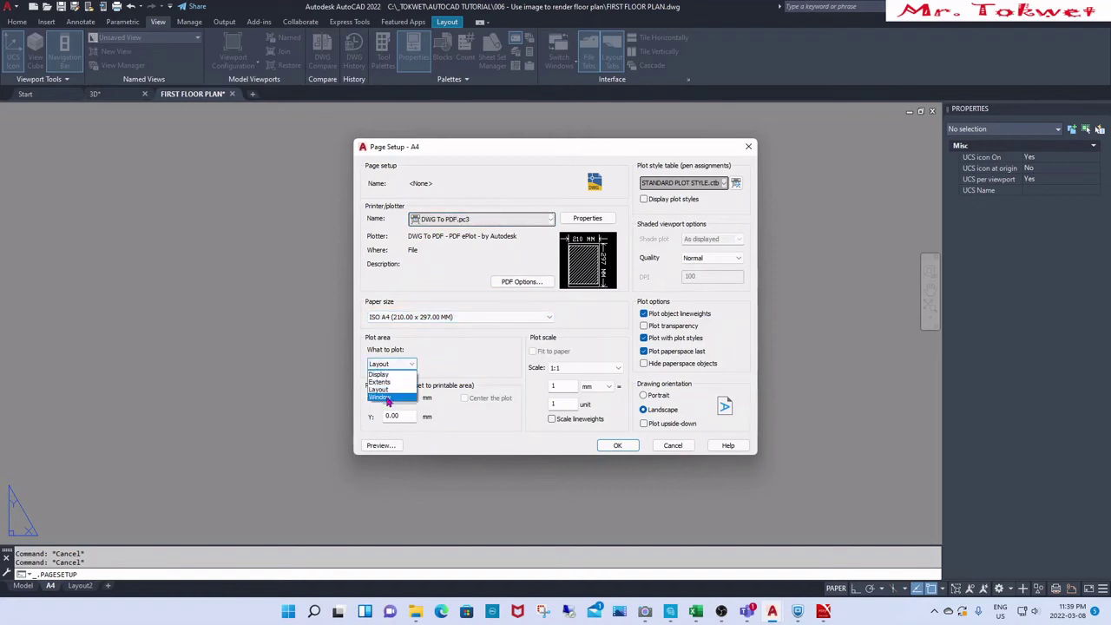
click(386, 397)
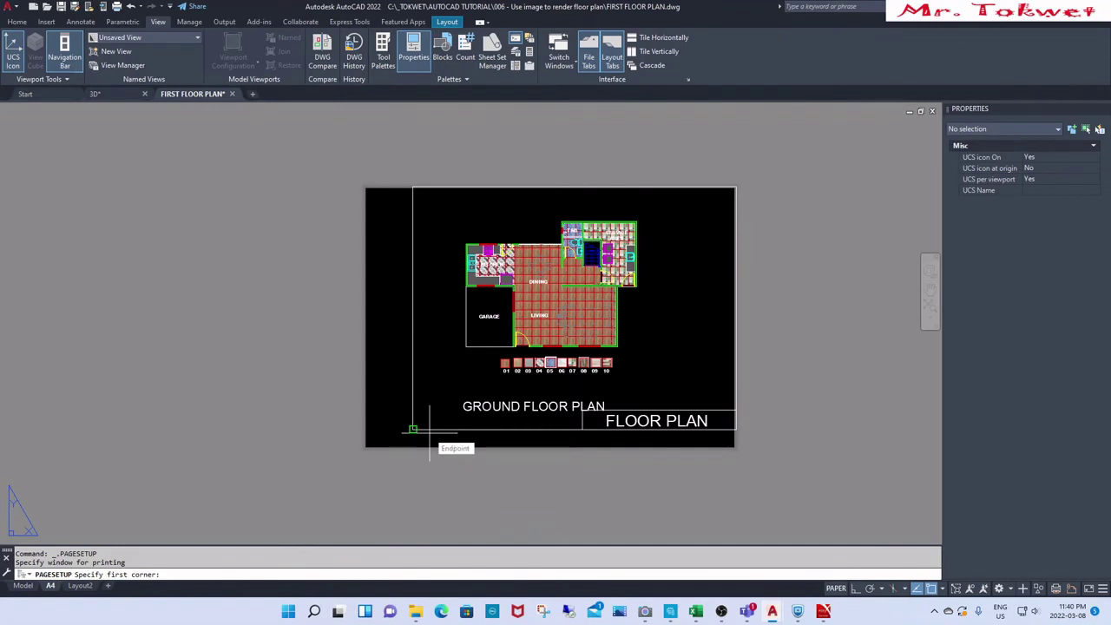
click(415, 428)
click(738, 189)
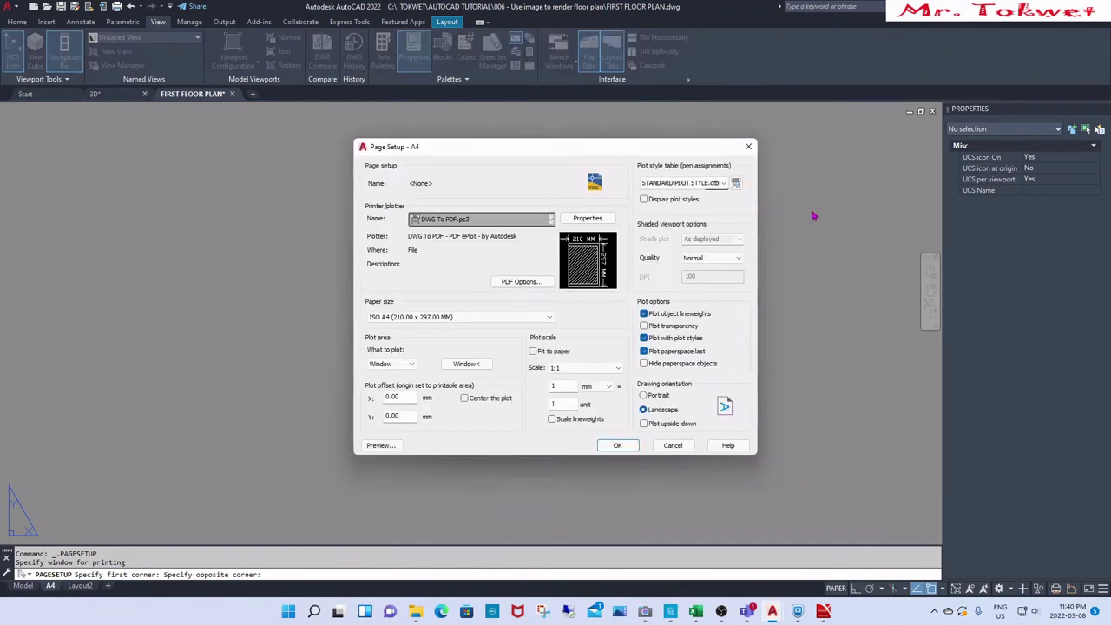
Step: Cancel the page setup changes and clear the viewport selection
click(673, 445)
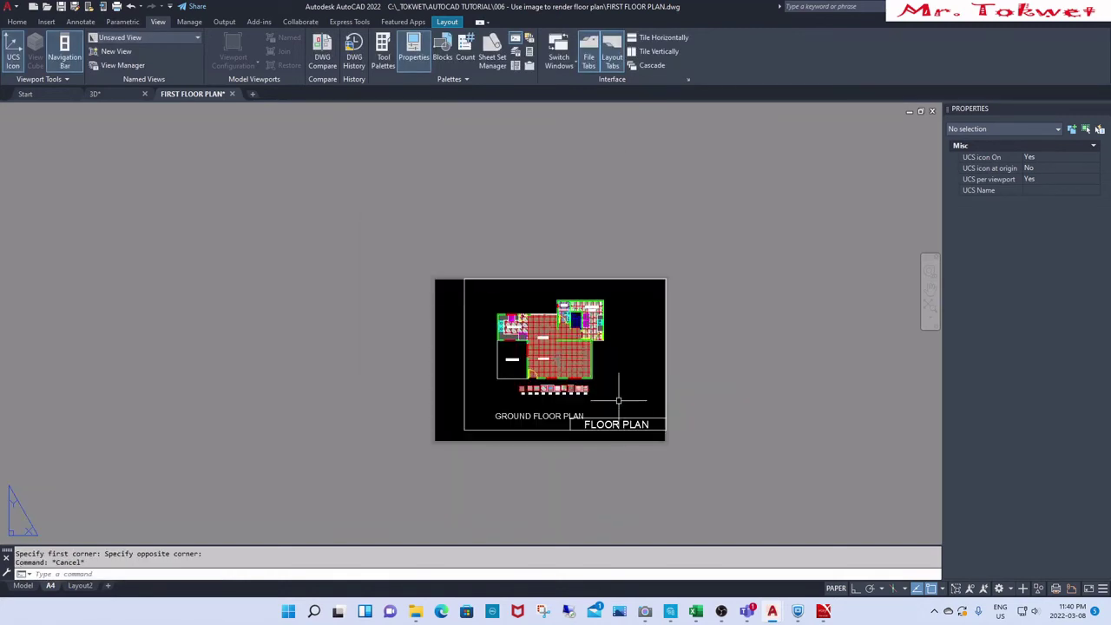
click(475, 334)
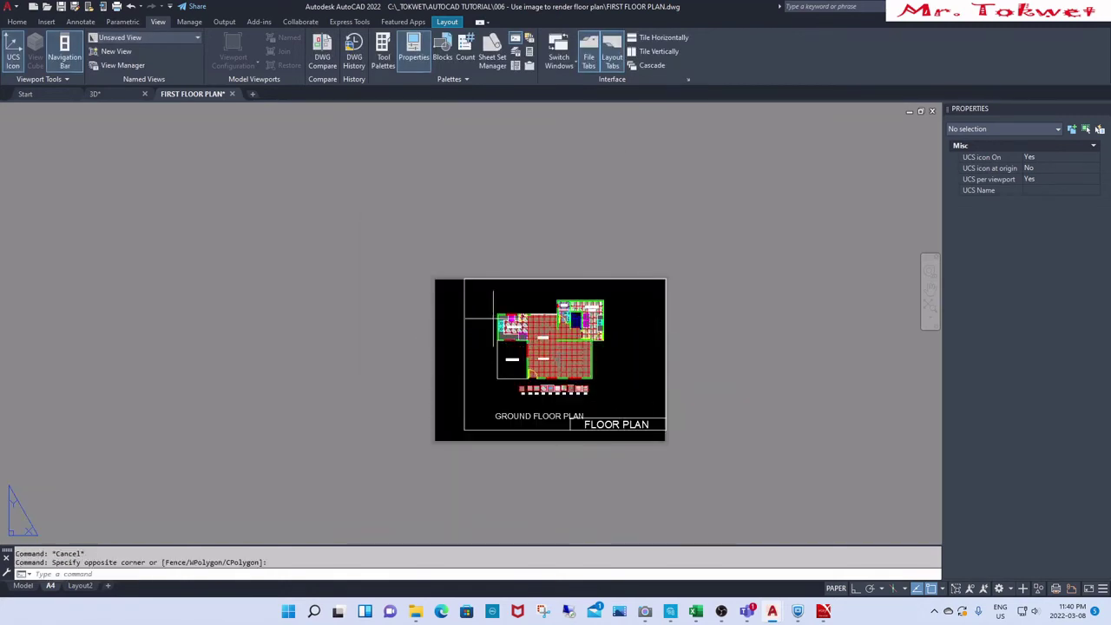
click(493, 318)
key(Escape)
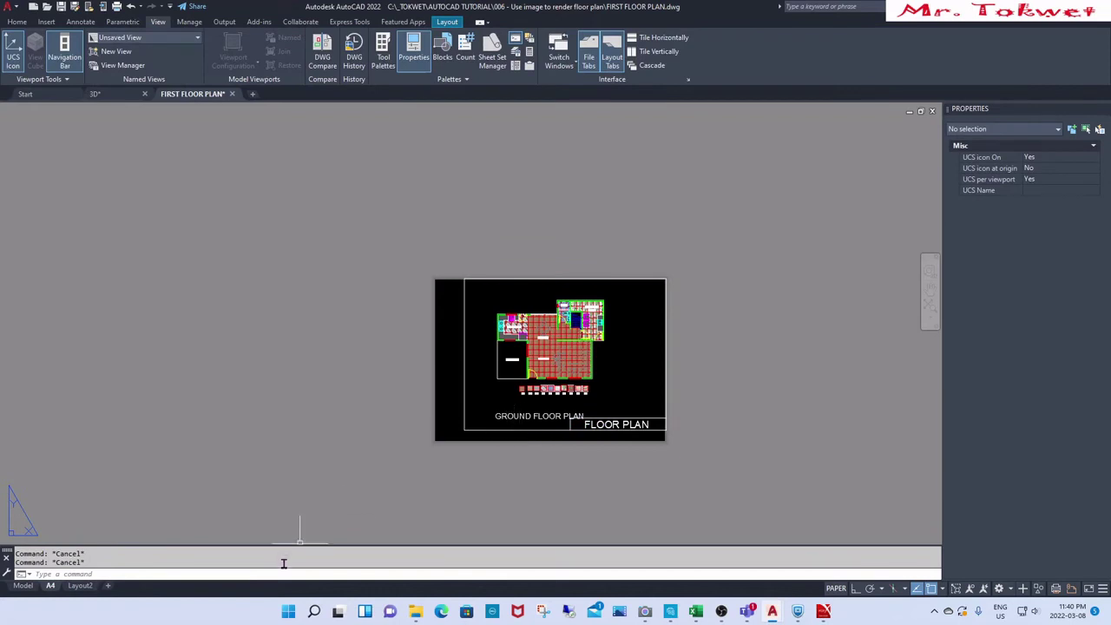
Step: In the A4 page setup, choose STANDARD PLOT STYLE.ctb and the DWG To PDF.pc3 plotter
right_click(50, 585)
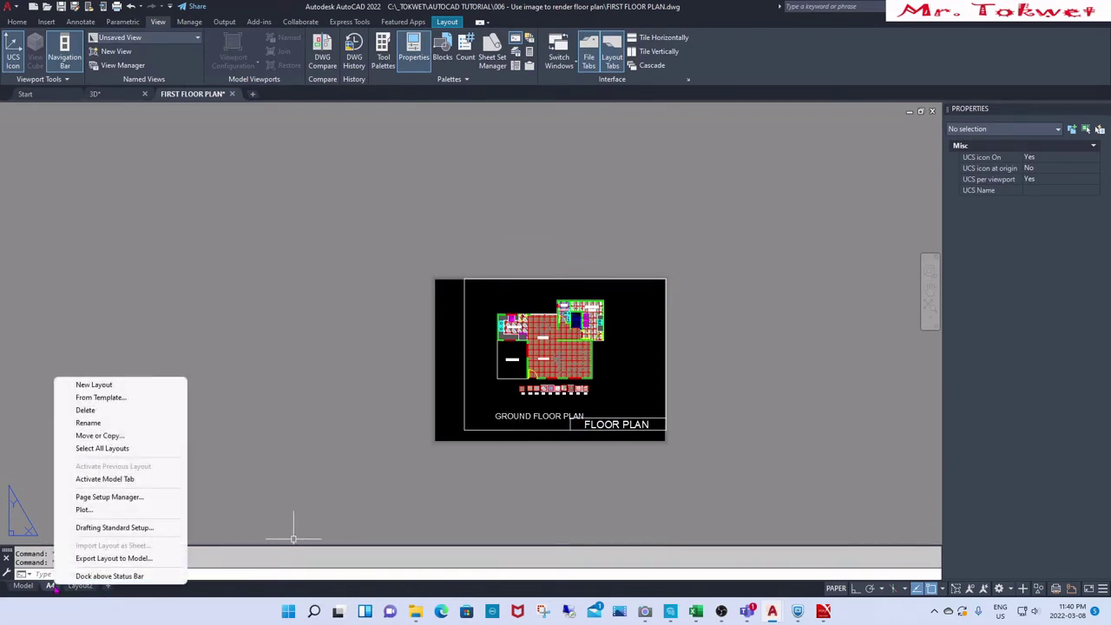
click(110, 497)
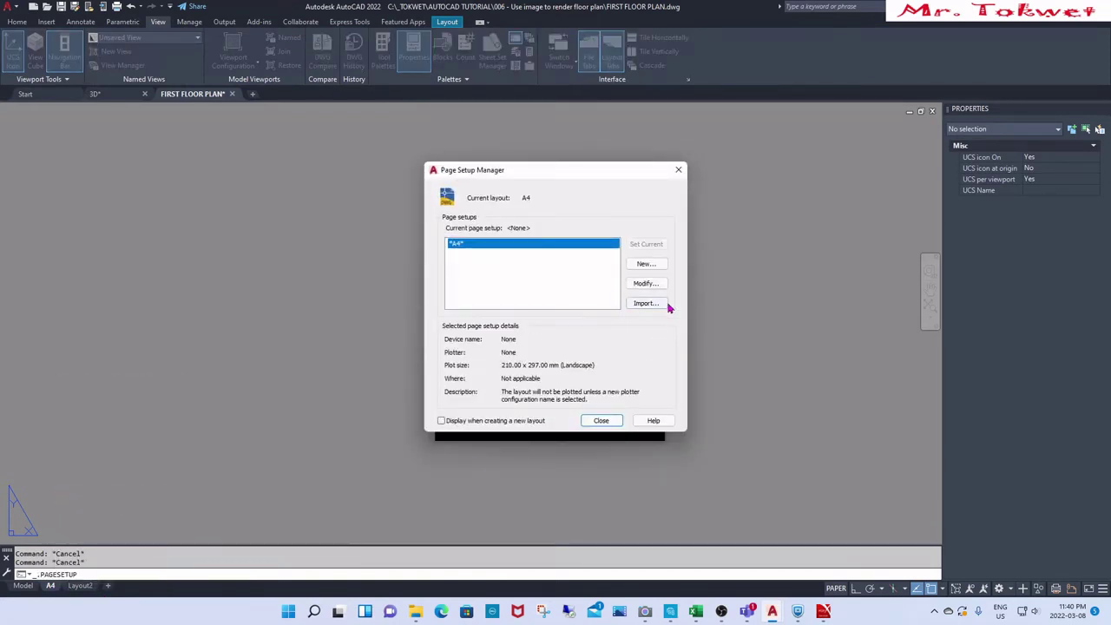
click(646, 282)
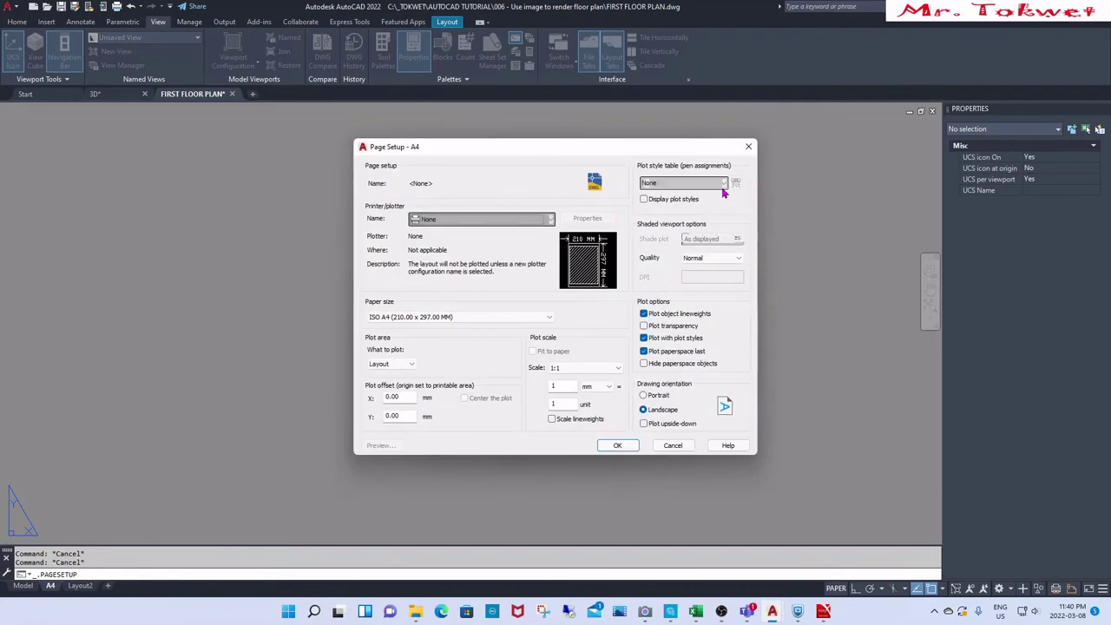
click(722, 185)
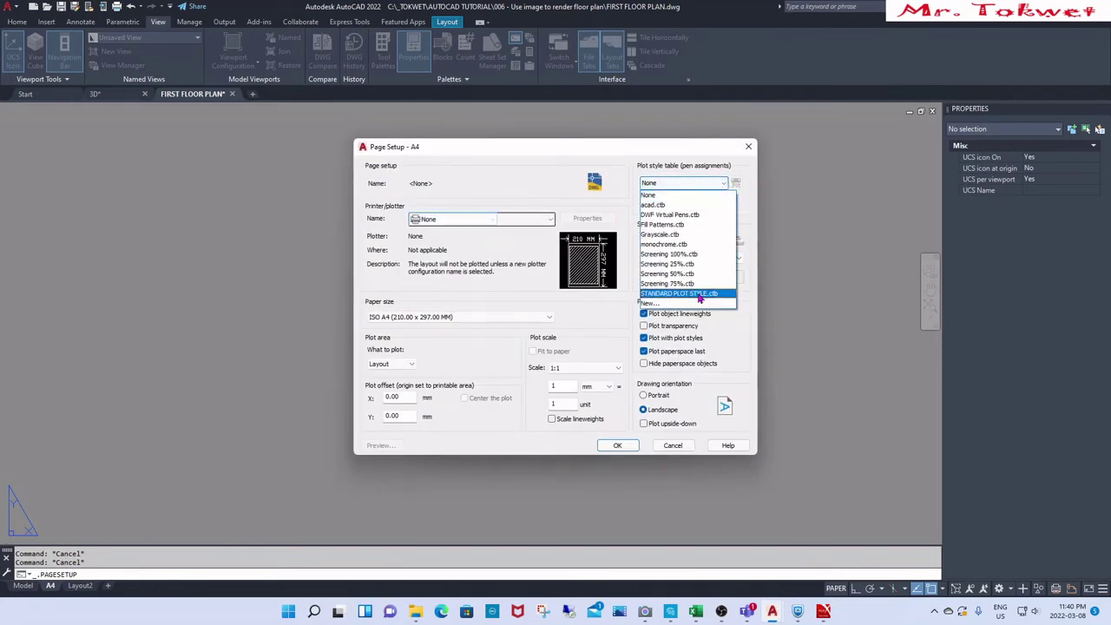
click(700, 295)
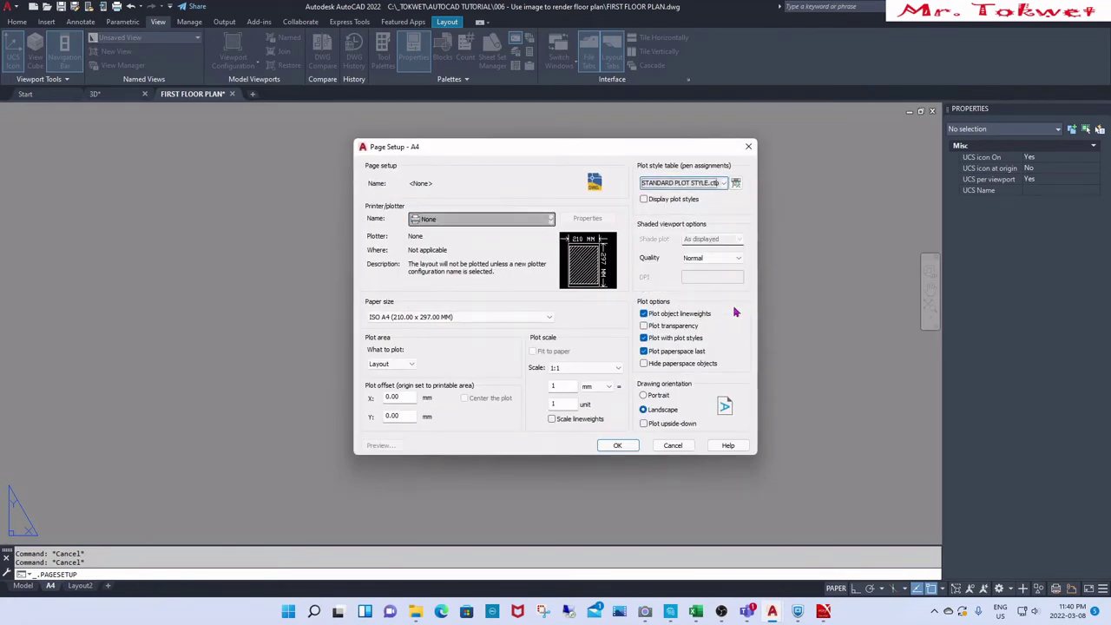
click(550, 221)
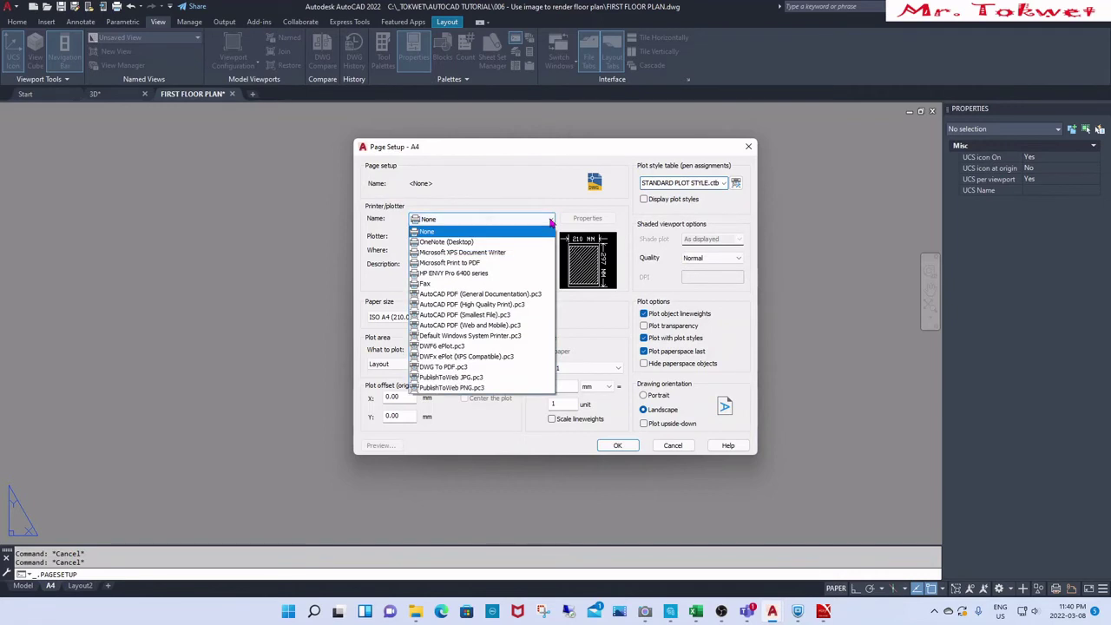
click(460, 368)
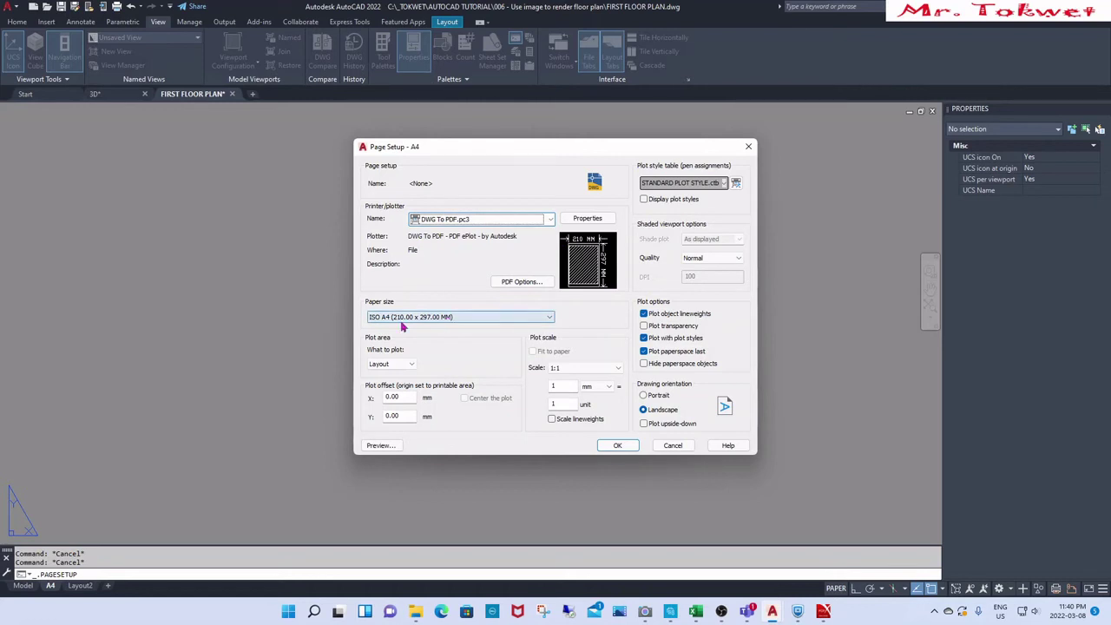
Step: Plot a window from the sheet's lower-left to upper-right corner, centred on the paper, and apply
click(412, 366)
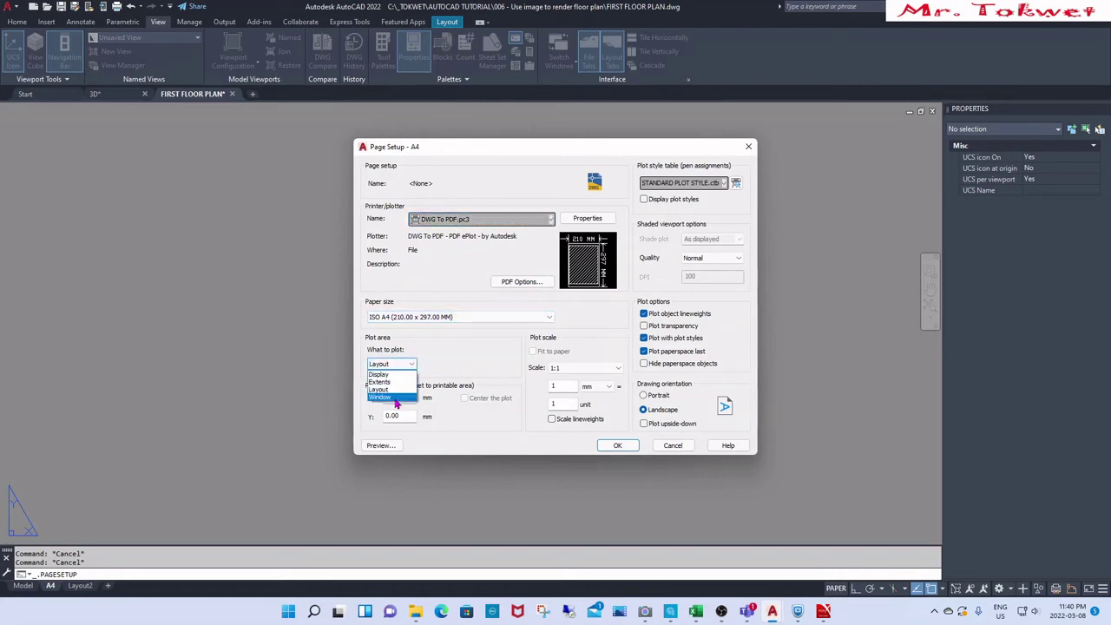
click(395, 398)
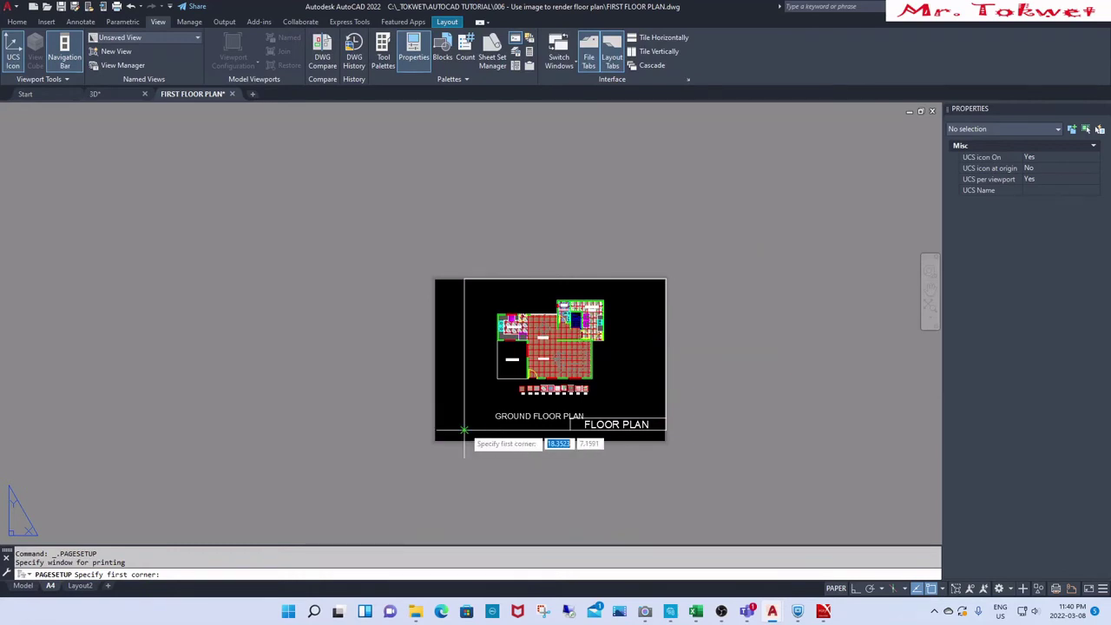
click(465, 430)
click(666, 278)
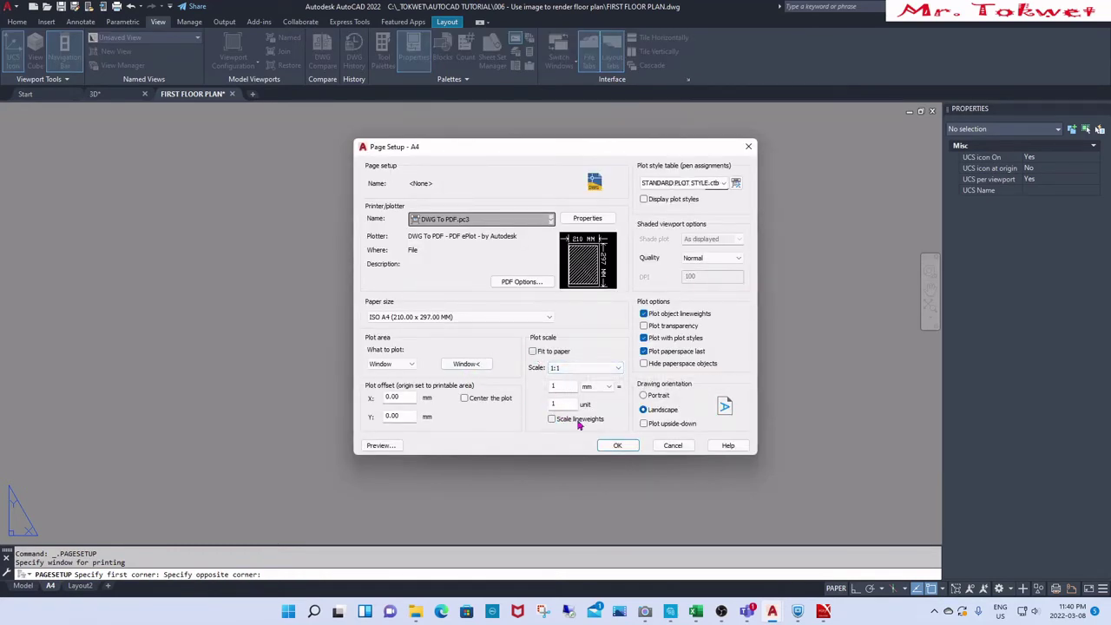
click(465, 398)
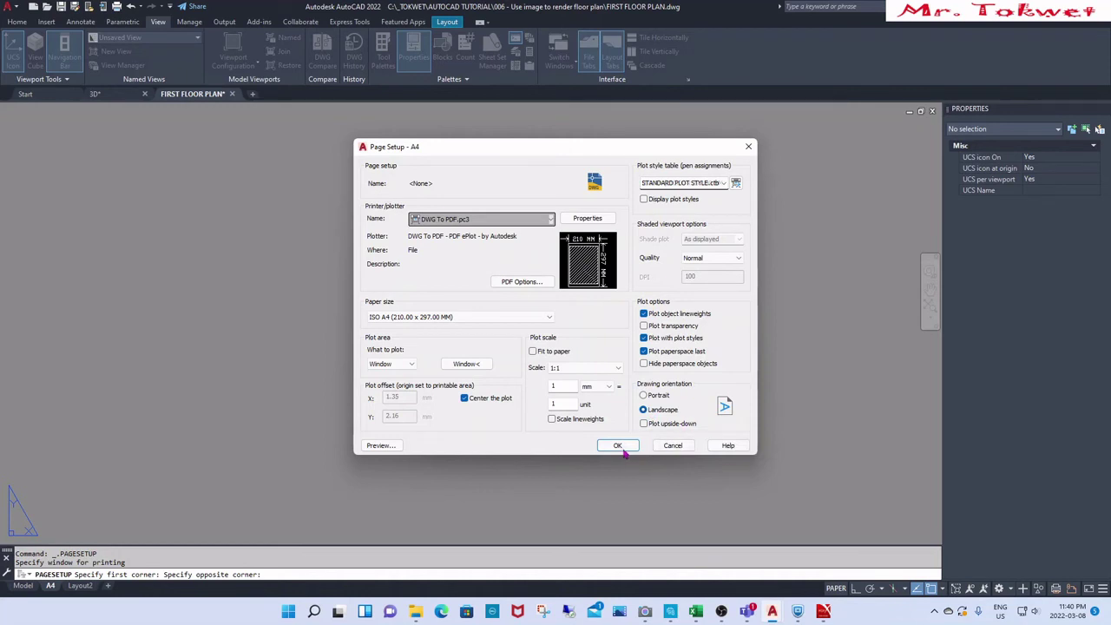
click(618, 446)
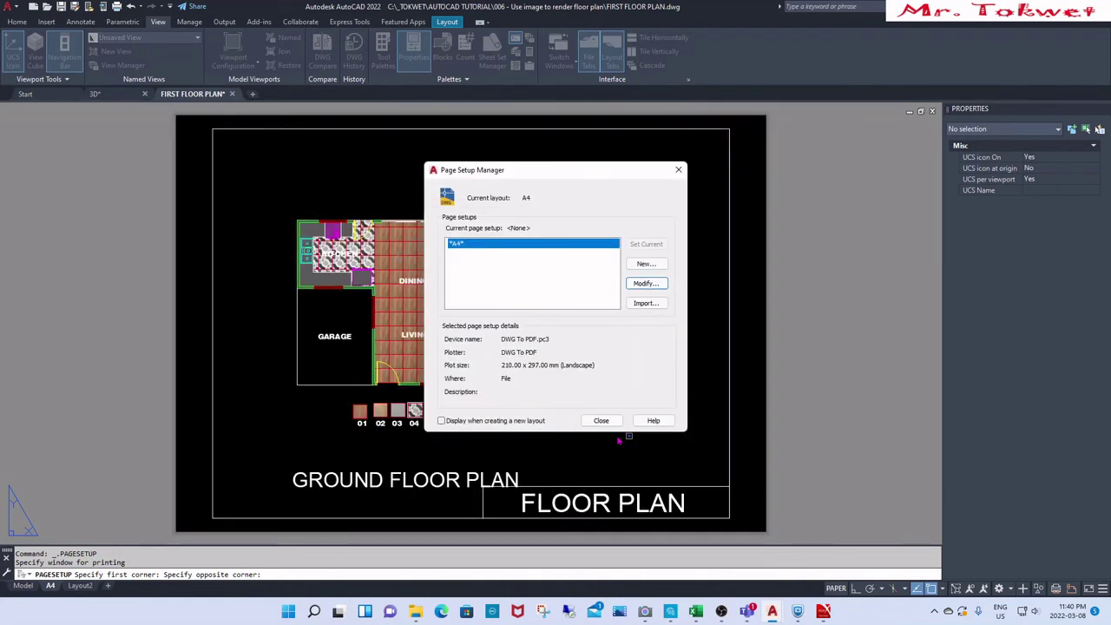
click(602, 419)
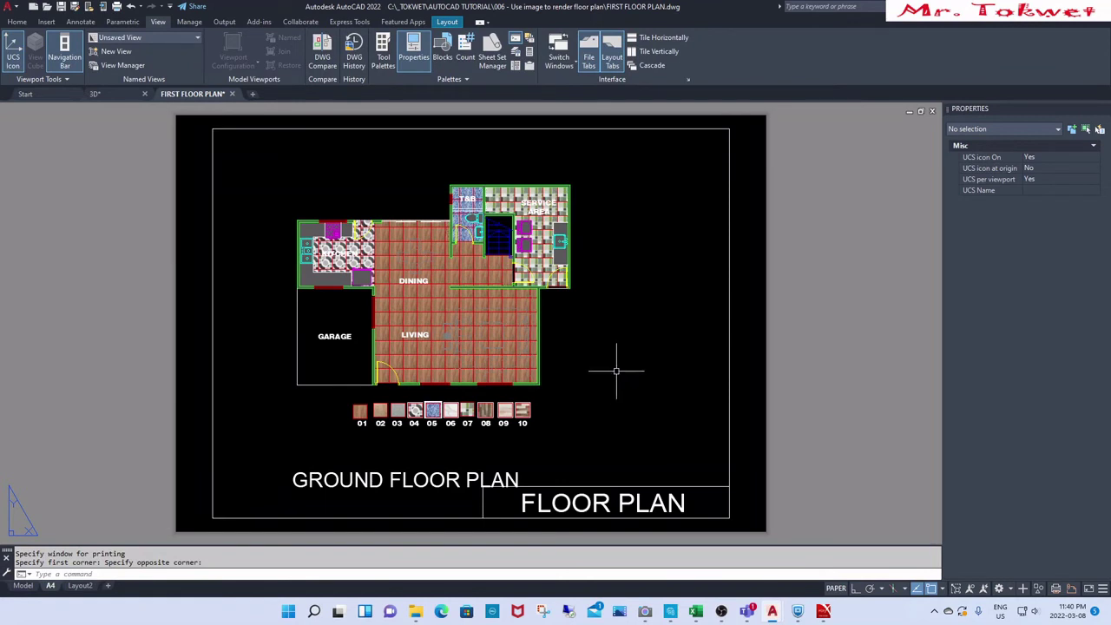
Step: Modify the A4 page setup again and turn on Display plot styles
scroll(634, 366, down, 2)
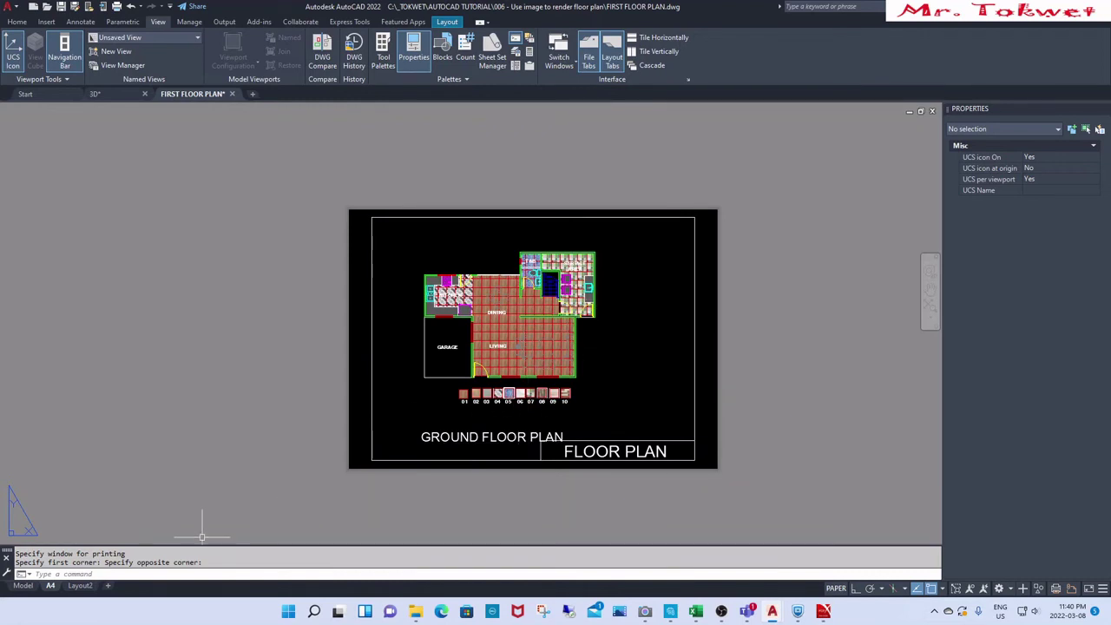
right_click(52, 587)
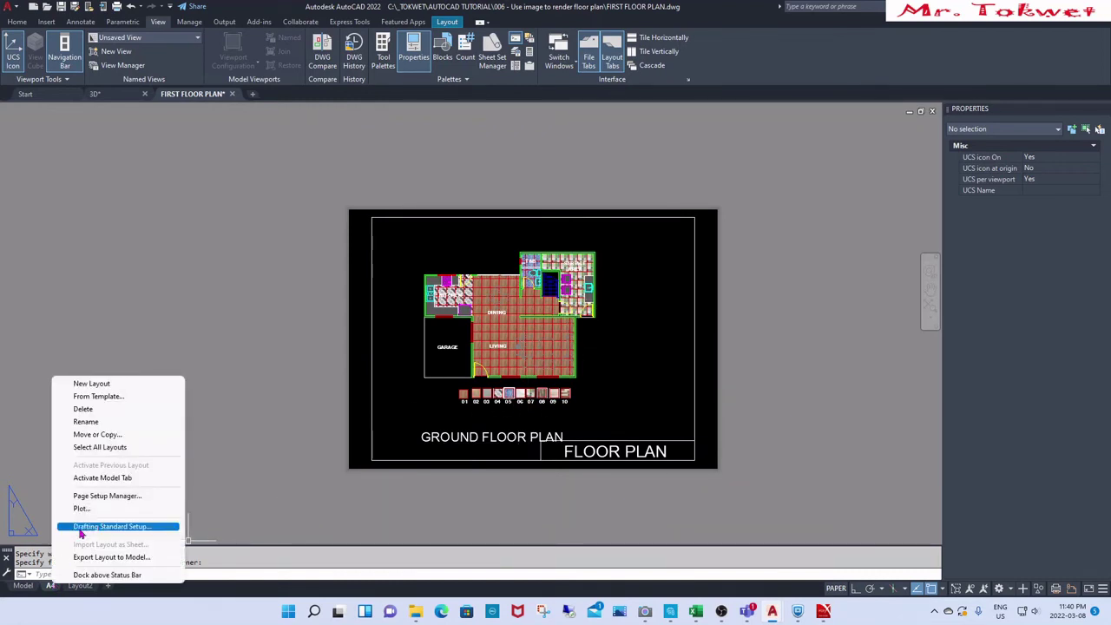
click(115, 496)
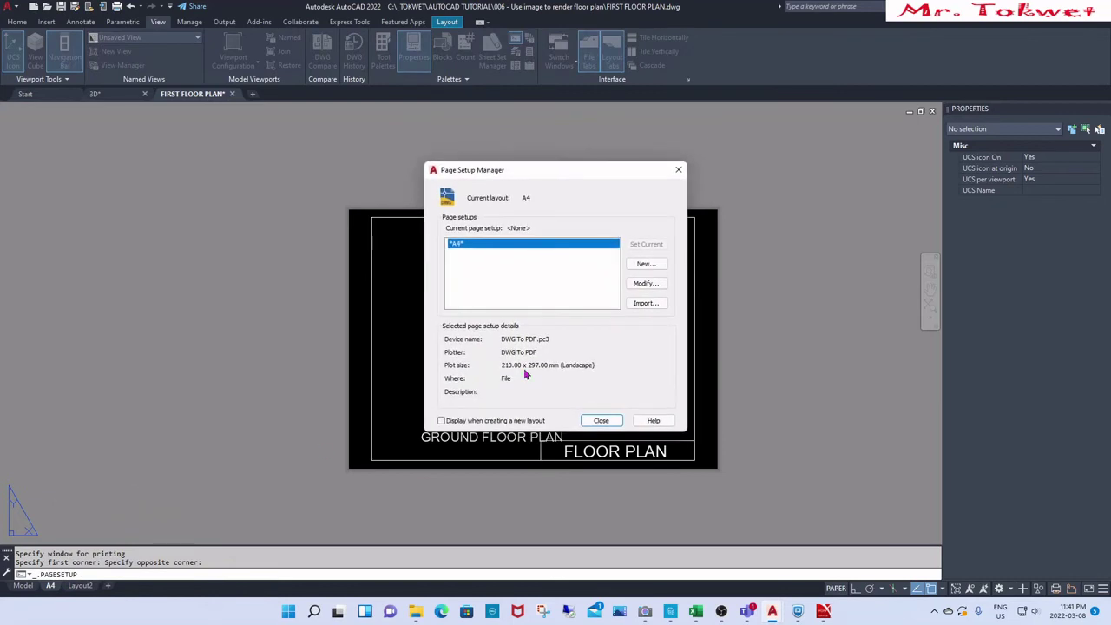
click(657, 288)
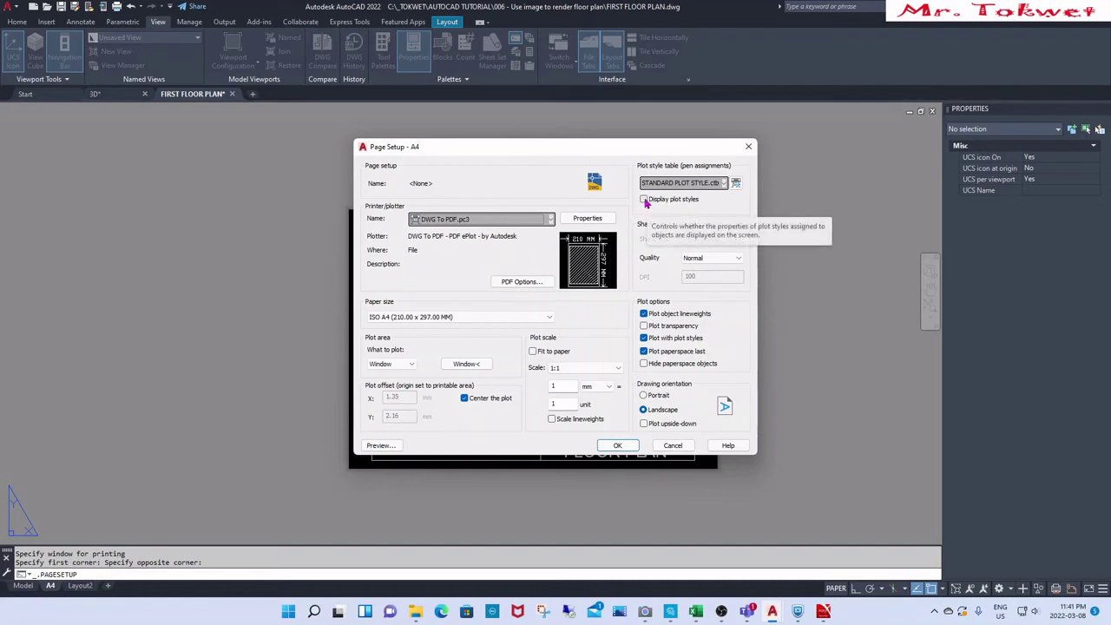
click(644, 200)
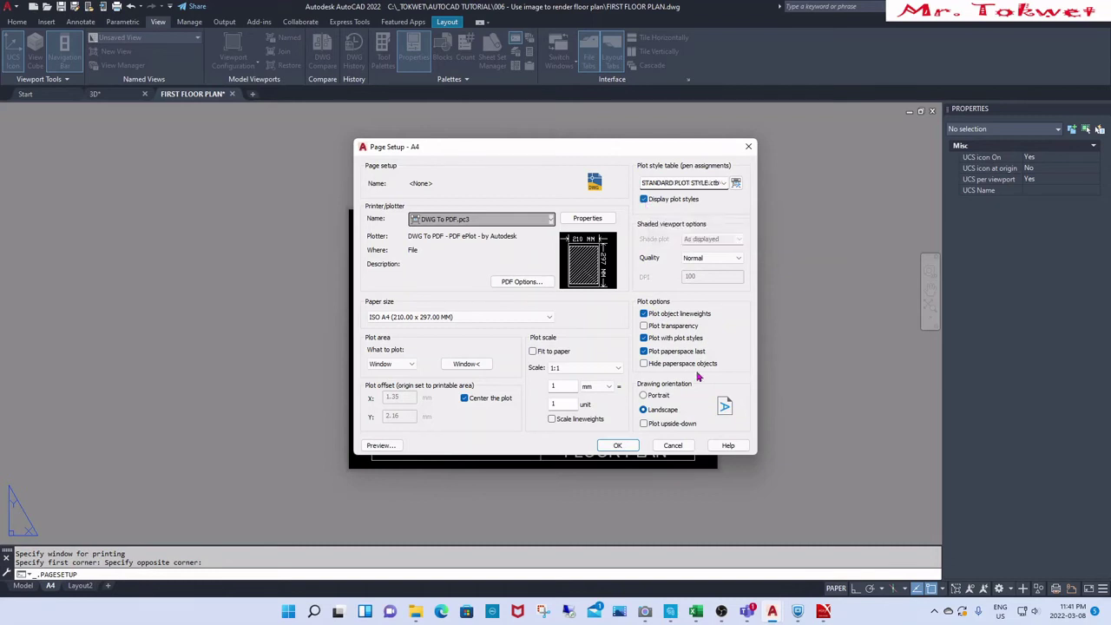
Step: Apply the DWG To PDF, ISO A4 landscape page setup to the A4 layout
click(633, 450)
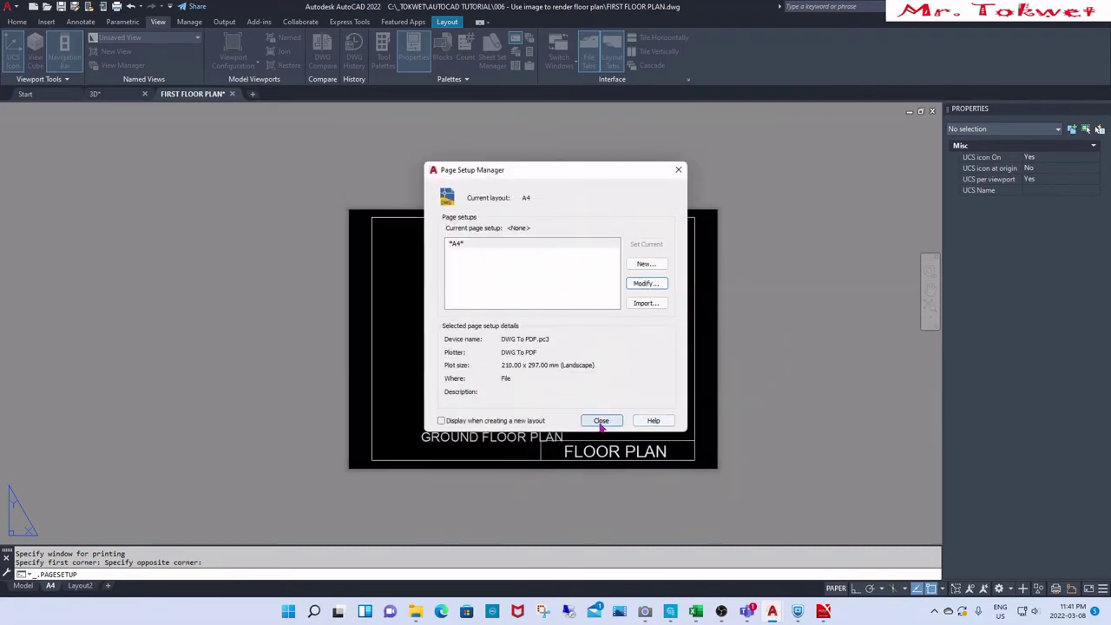
click(602, 424)
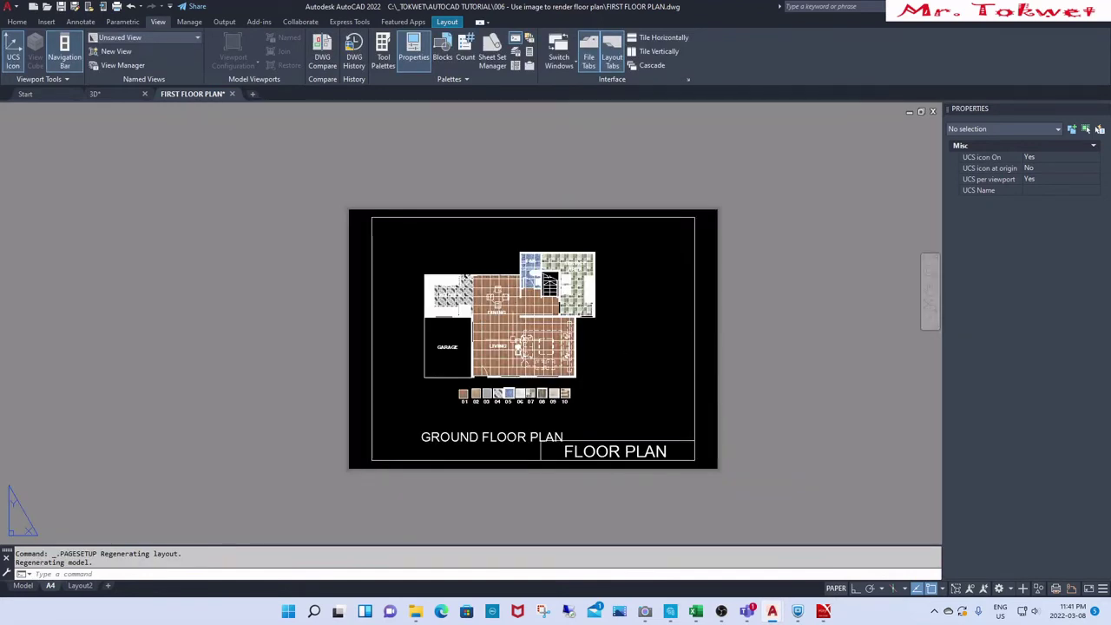
scroll(400, 321, up, 2)
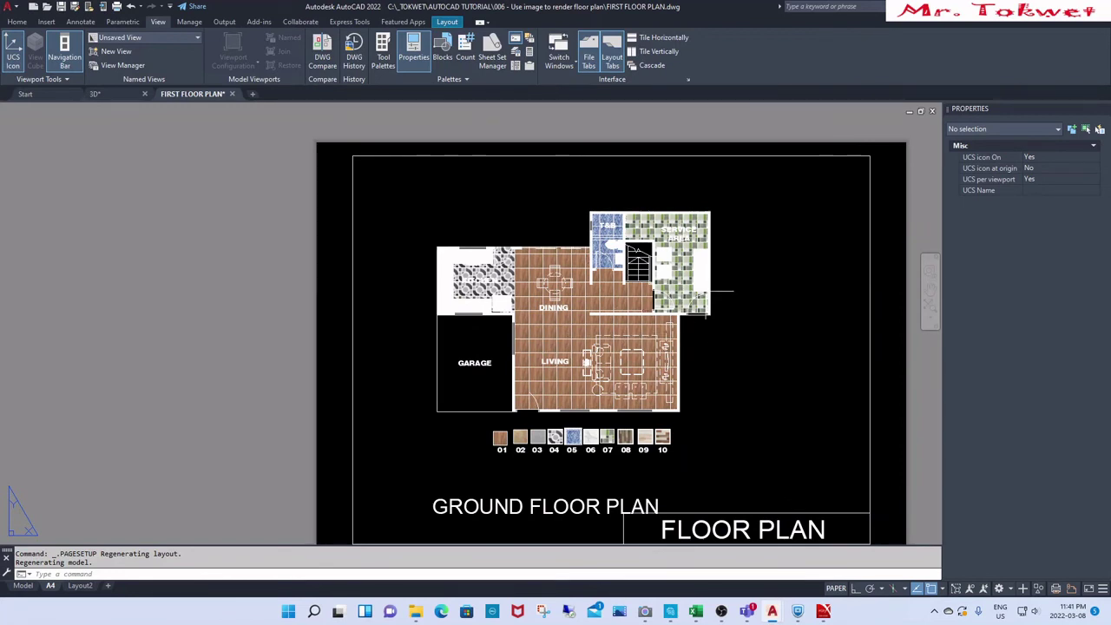
scroll(473, 248, up, 2)
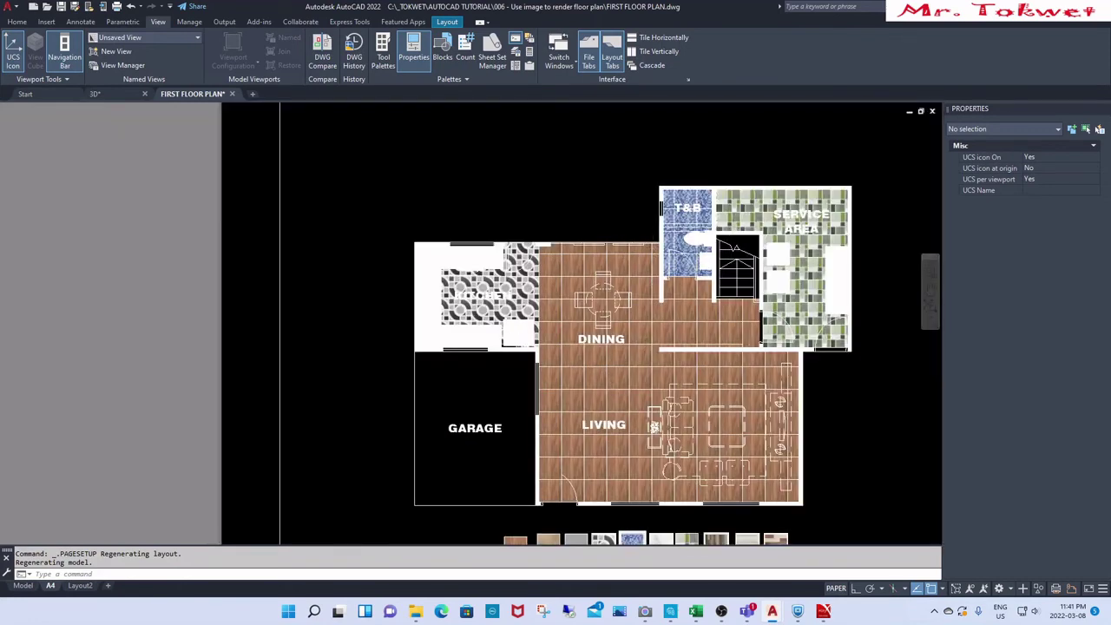
scroll(710, 236, up, 2)
scroll(652, 252, down, 2)
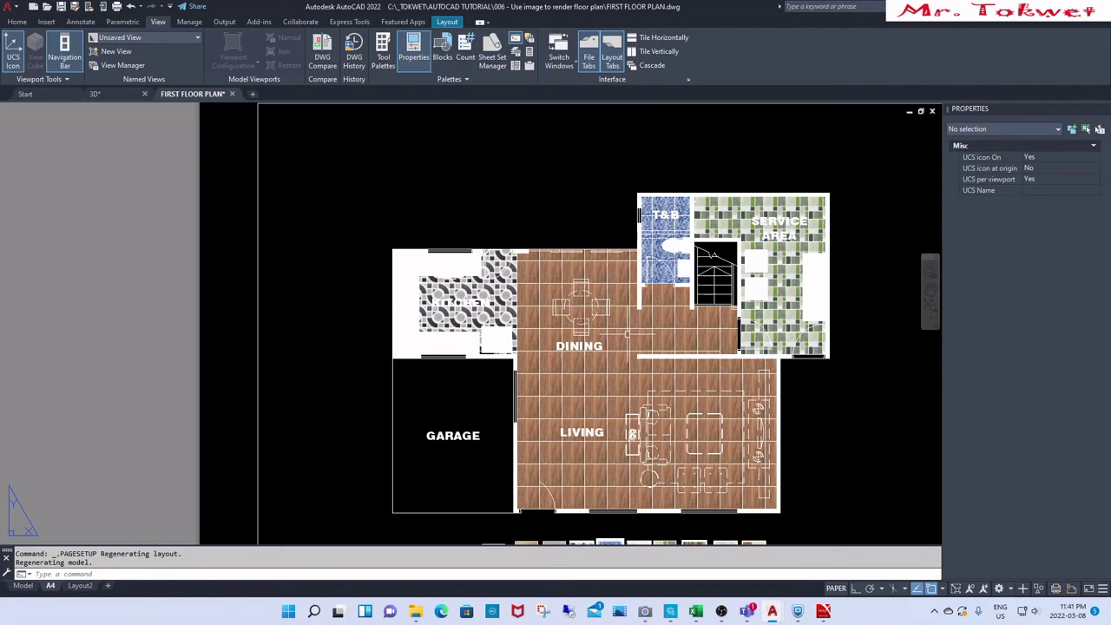
scroll(521, 334, down, 2)
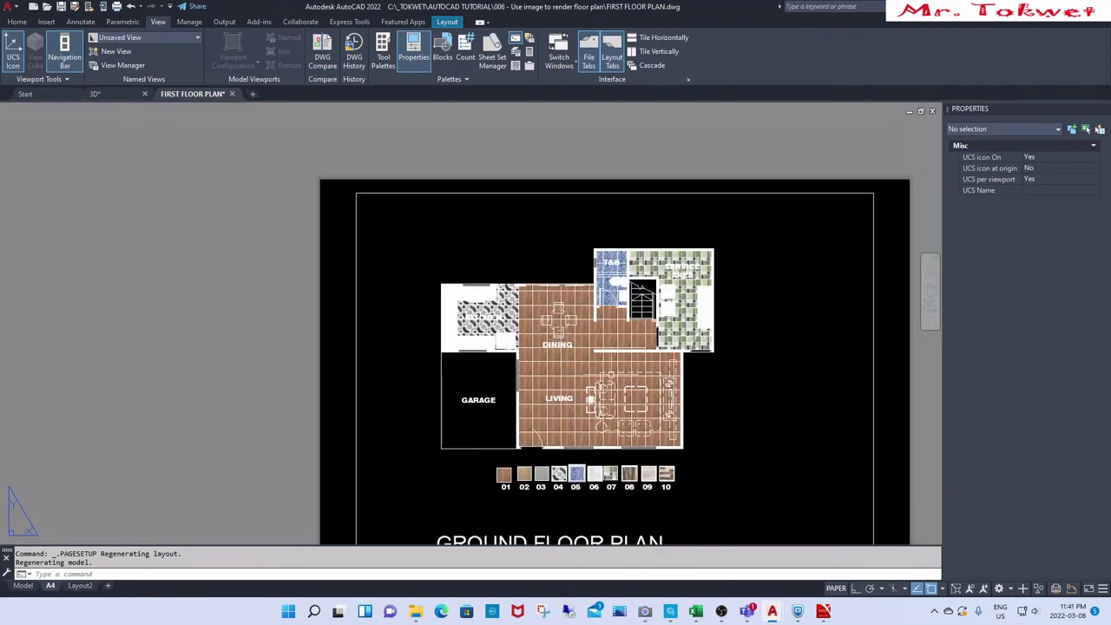
scroll(533, 351, down, 2)
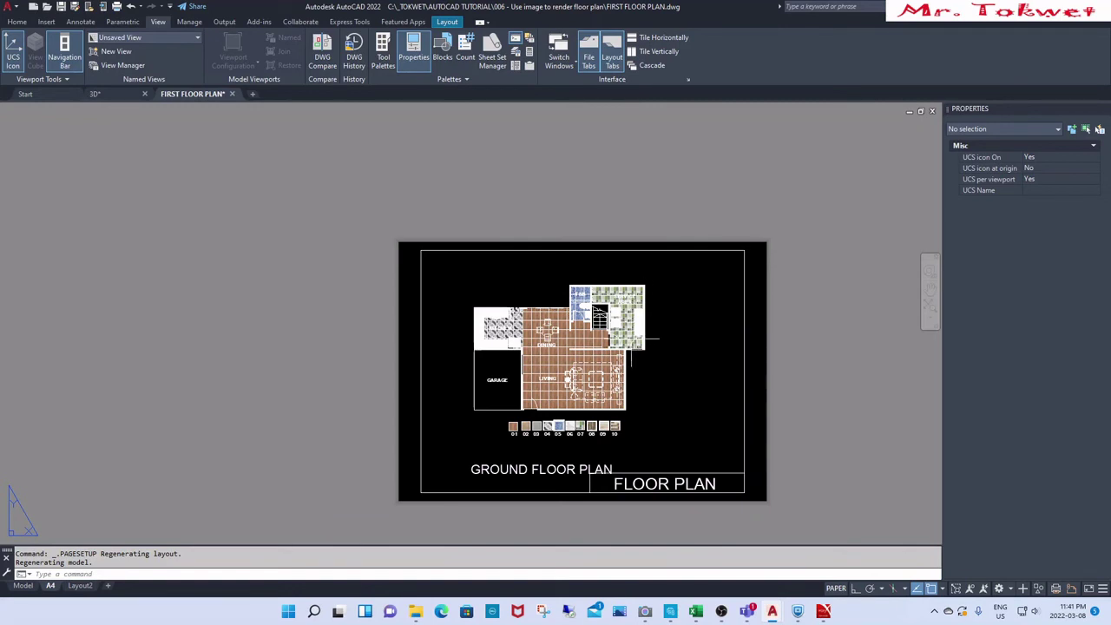
Step: Open the A4 layout's page setup and edit its STANDARD PLOT STYLE.ctb table
right_click(51, 586)
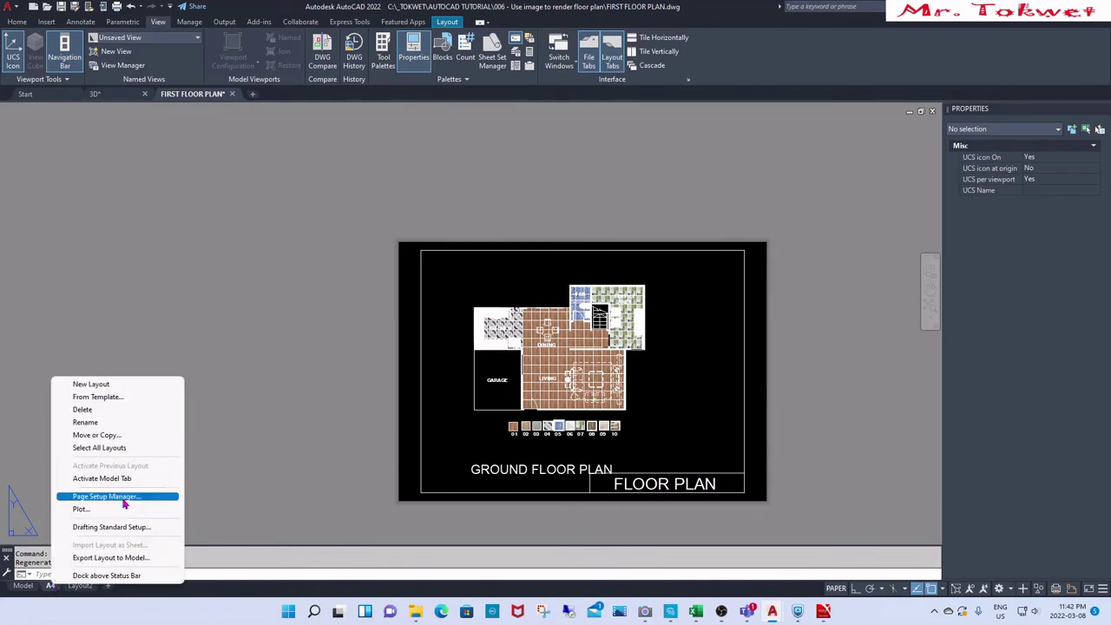
click(124, 496)
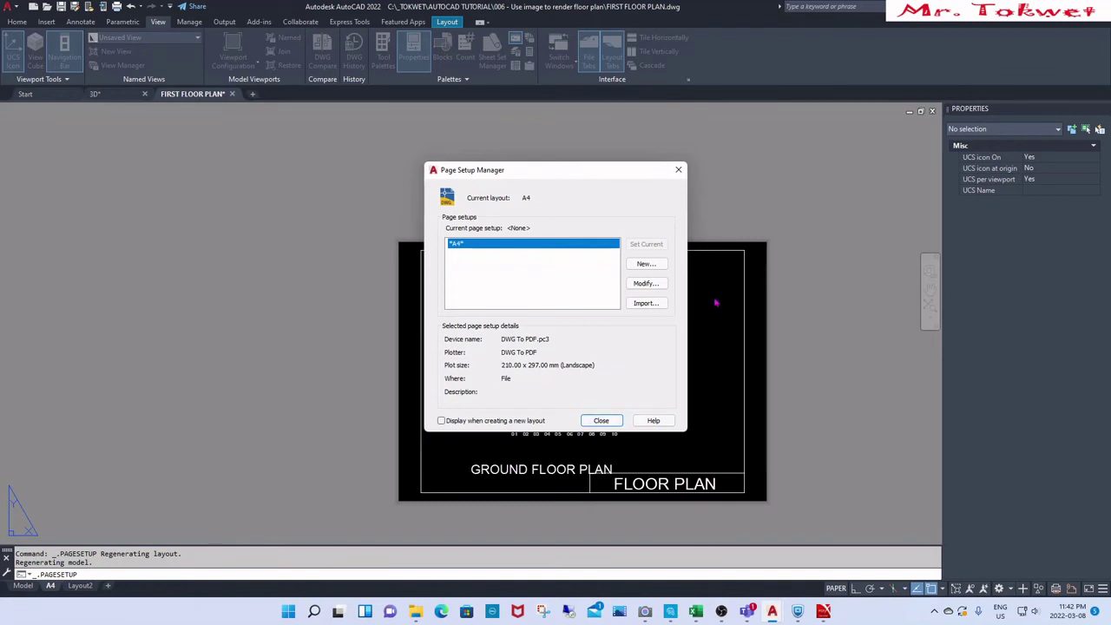
click(646, 285)
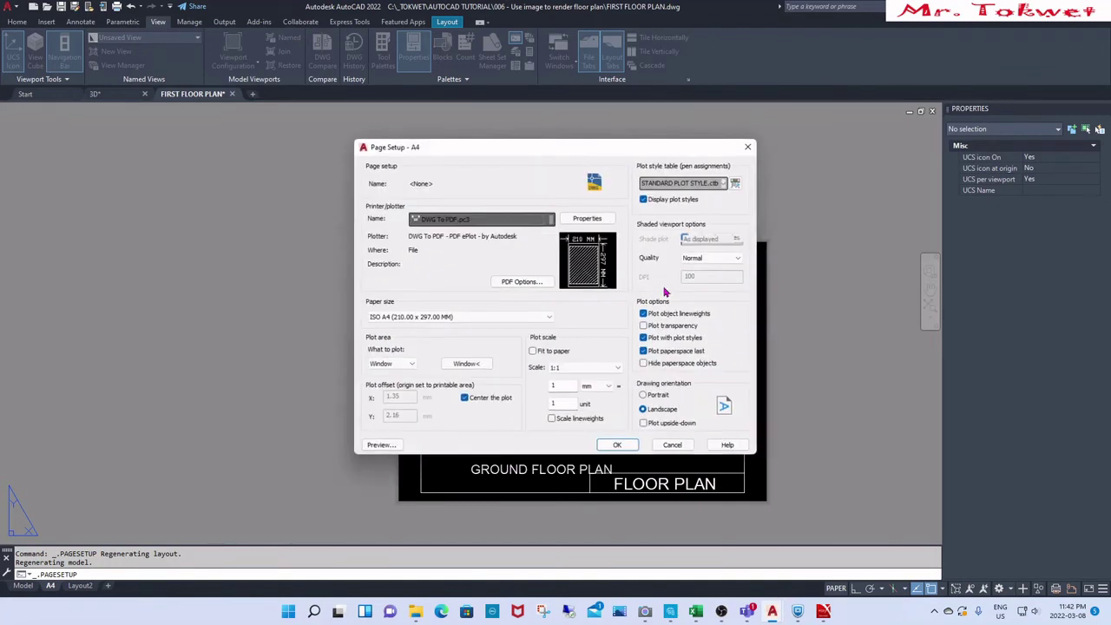
click(736, 184)
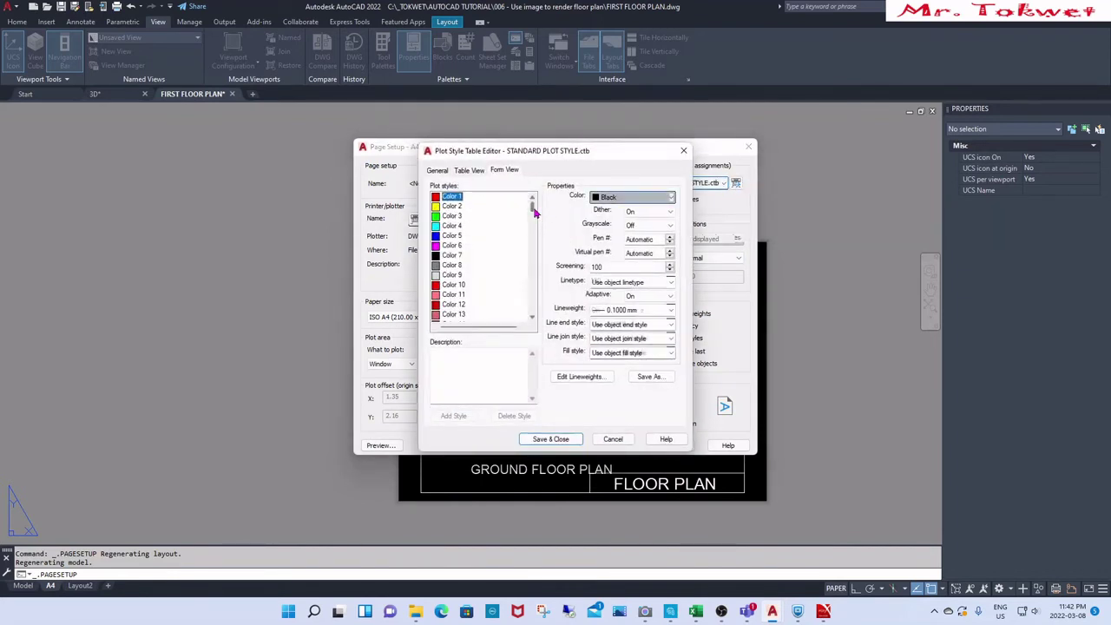
Step: Set plot style Color 253 to output index colour 253 grey, then save and apply
drag(534, 212, 533, 316)
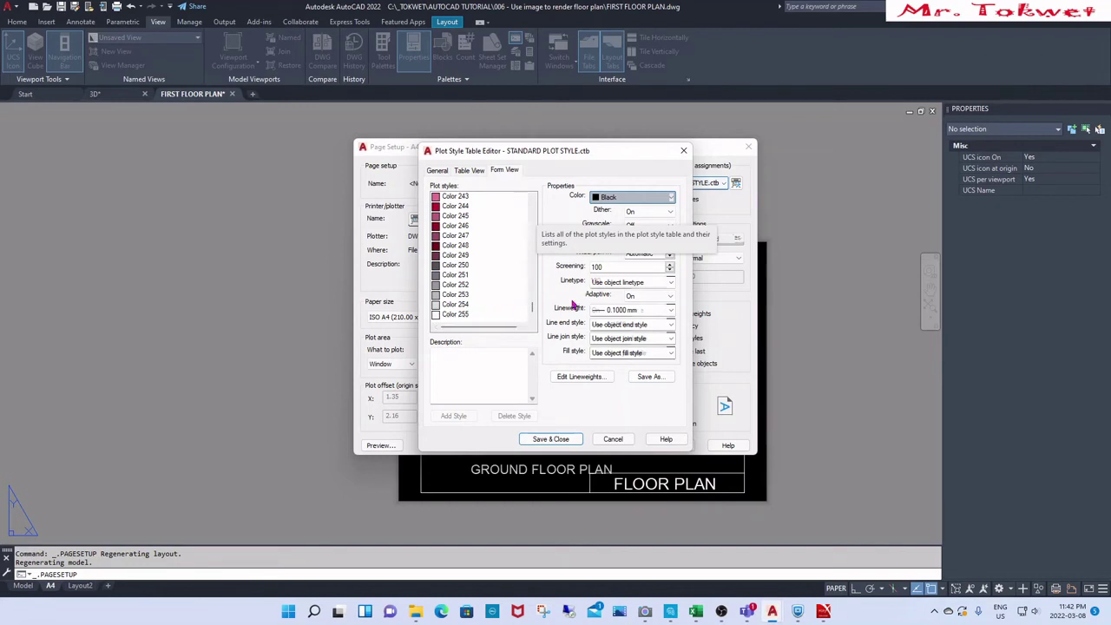
click(455, 294)
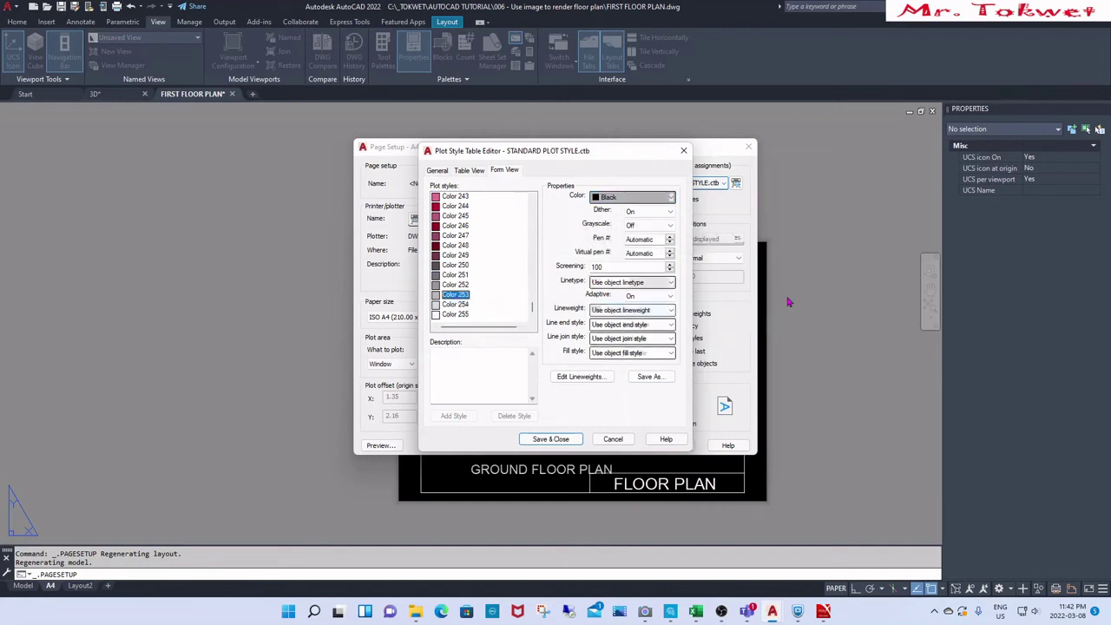
click(671, 198)
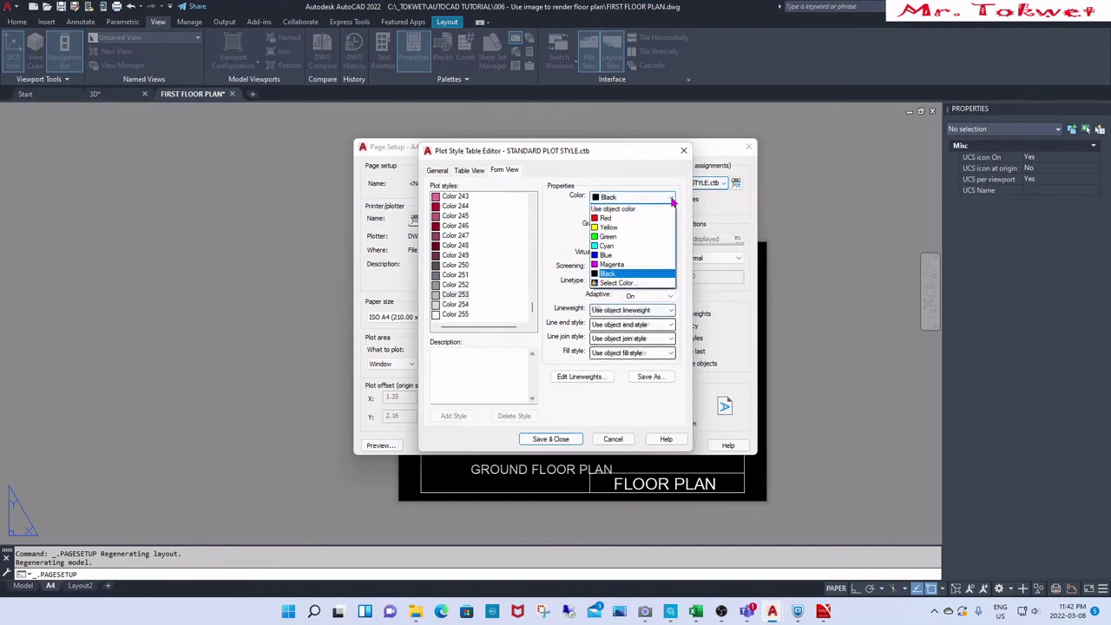
click(631, 283)
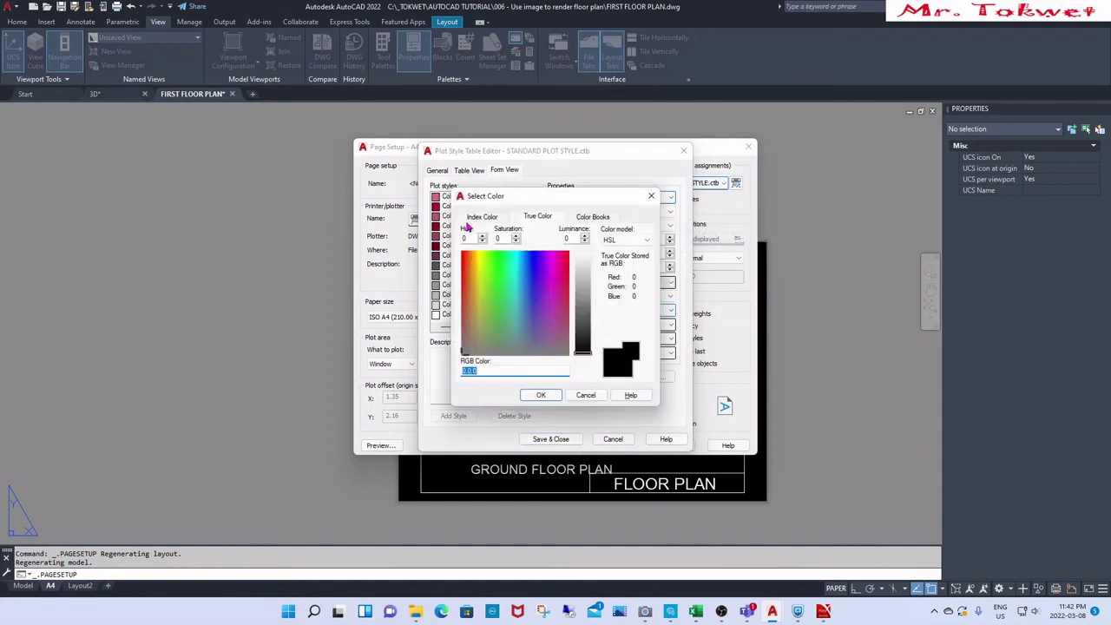
click(479, 217)
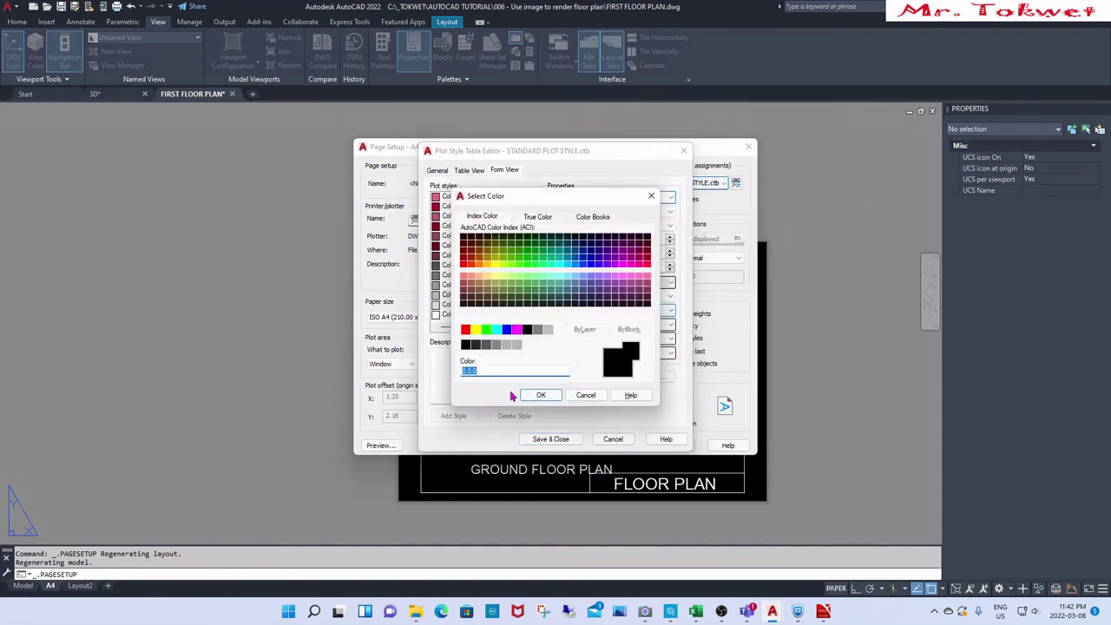
click(498, 348)
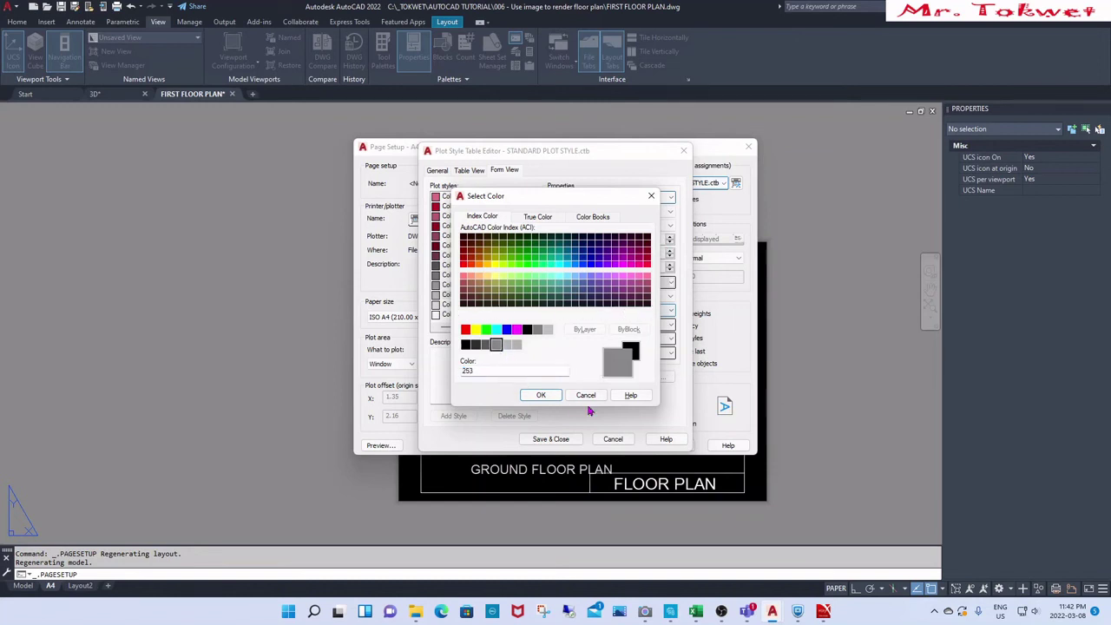
click(541, 395)
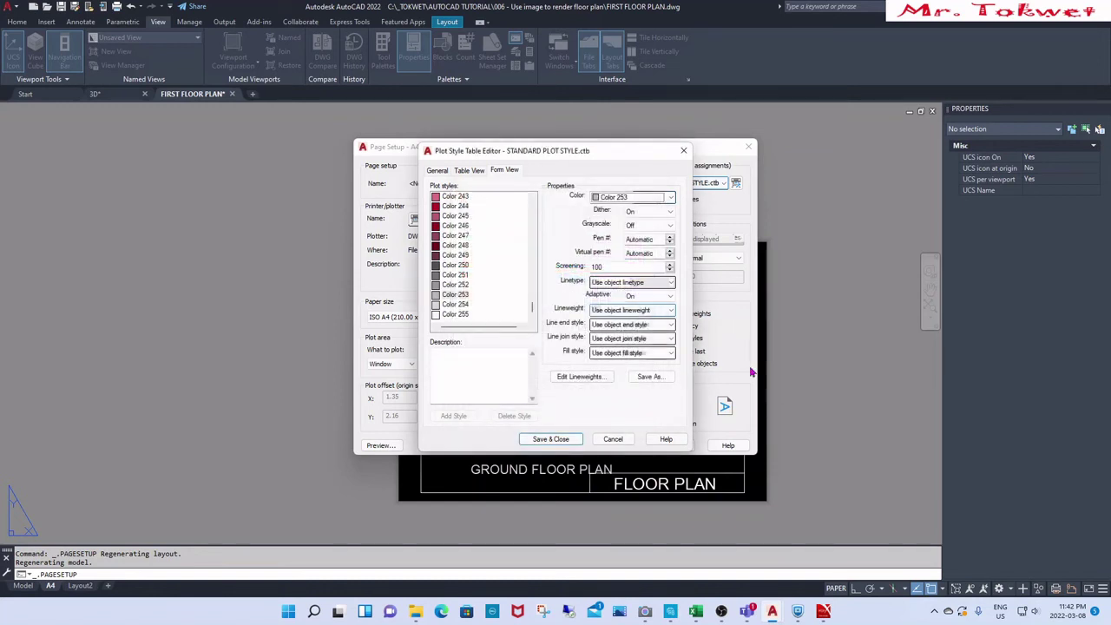
click(564, 439)
click(617, 445)
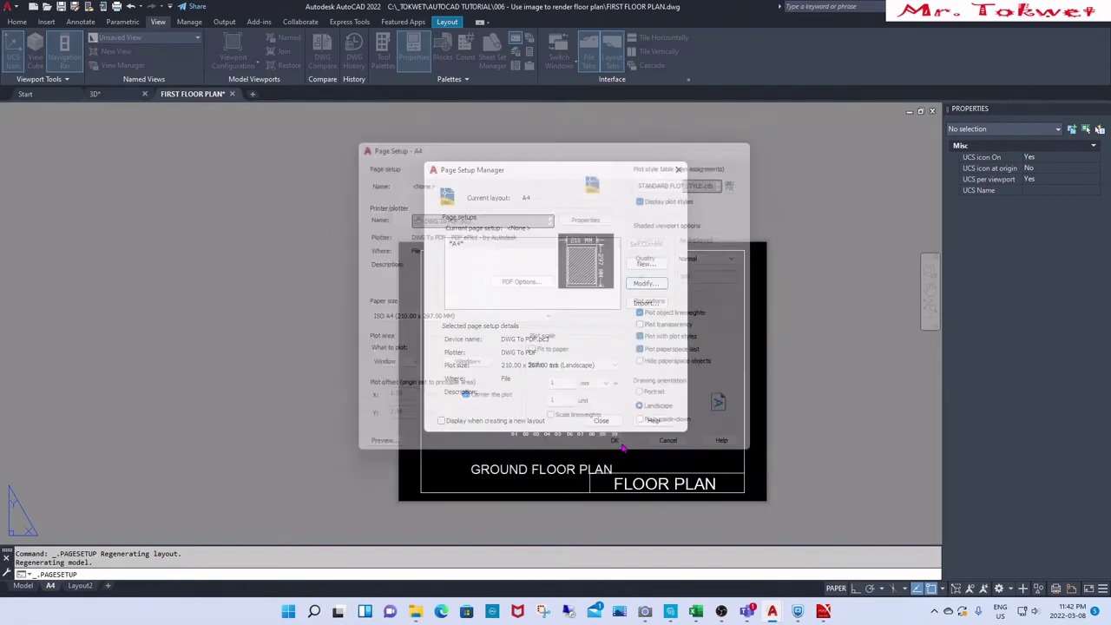
Step: Close the Page Setup Manager, activate the layout viewport and regenerate the drawing
click(600, 420)
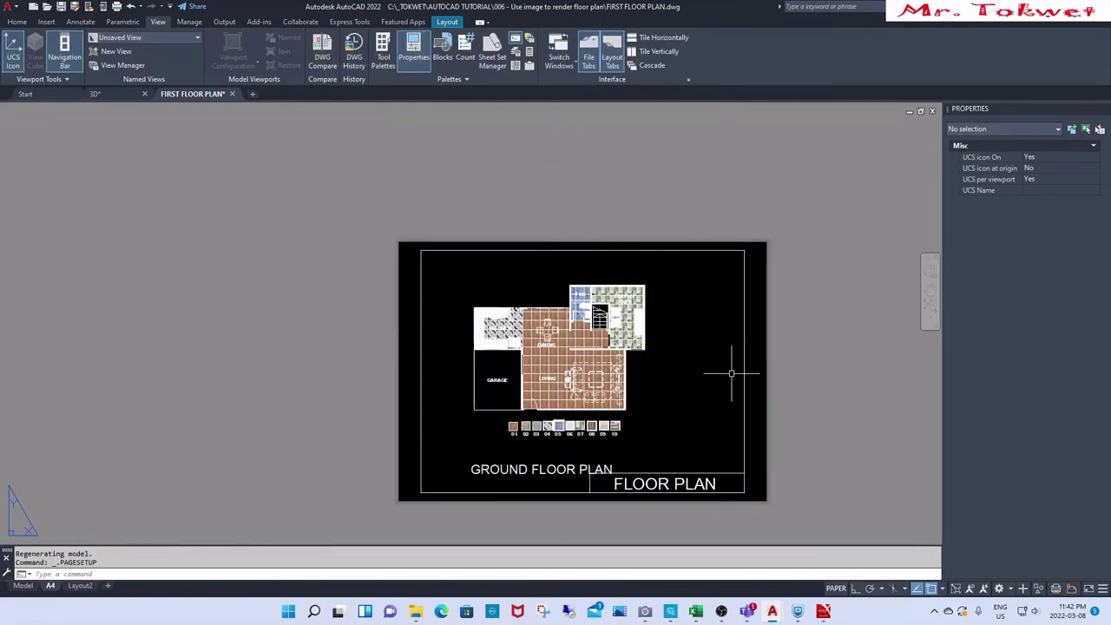
double_click(677, 376)
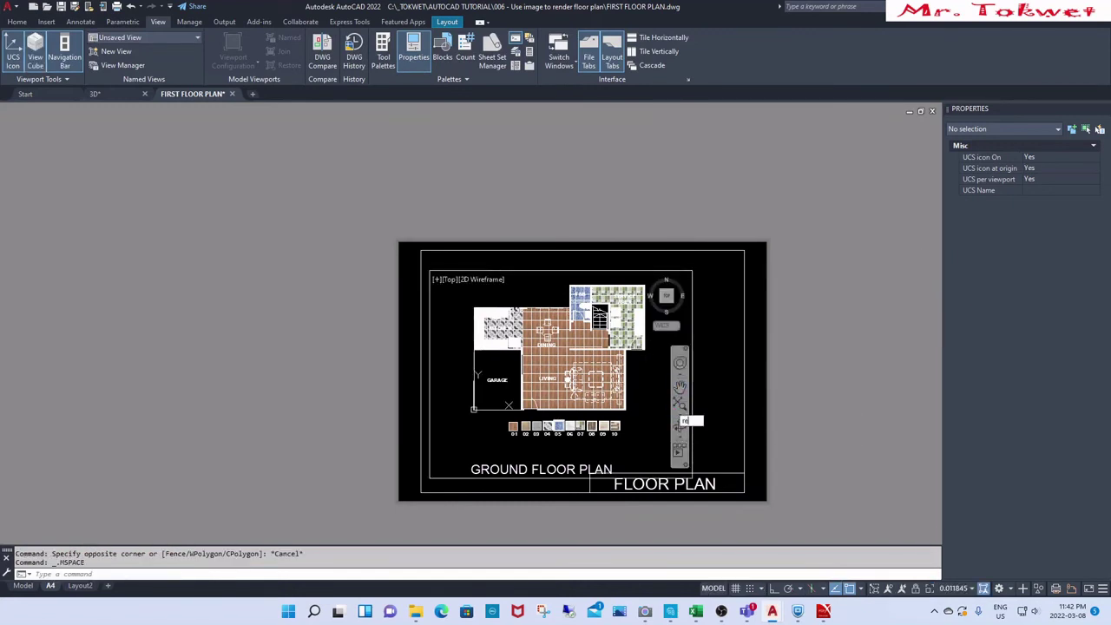
text(RE)
key(Return)
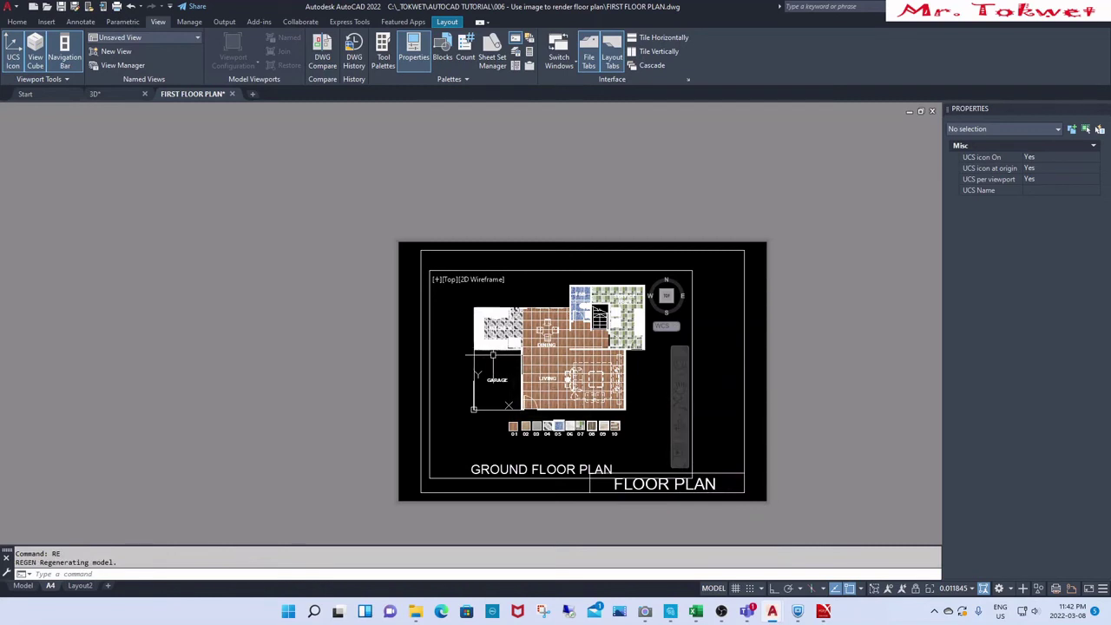
scroll(491, 350, up, 4)
key(Escape)
key(Escape)
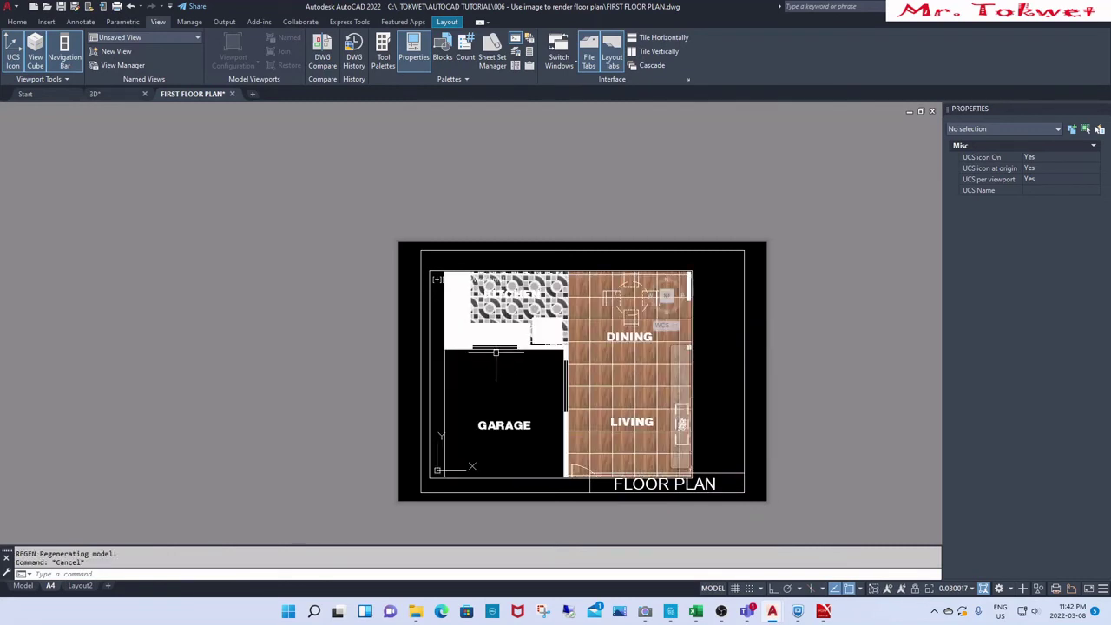
scroll(509, 369, down, 2)
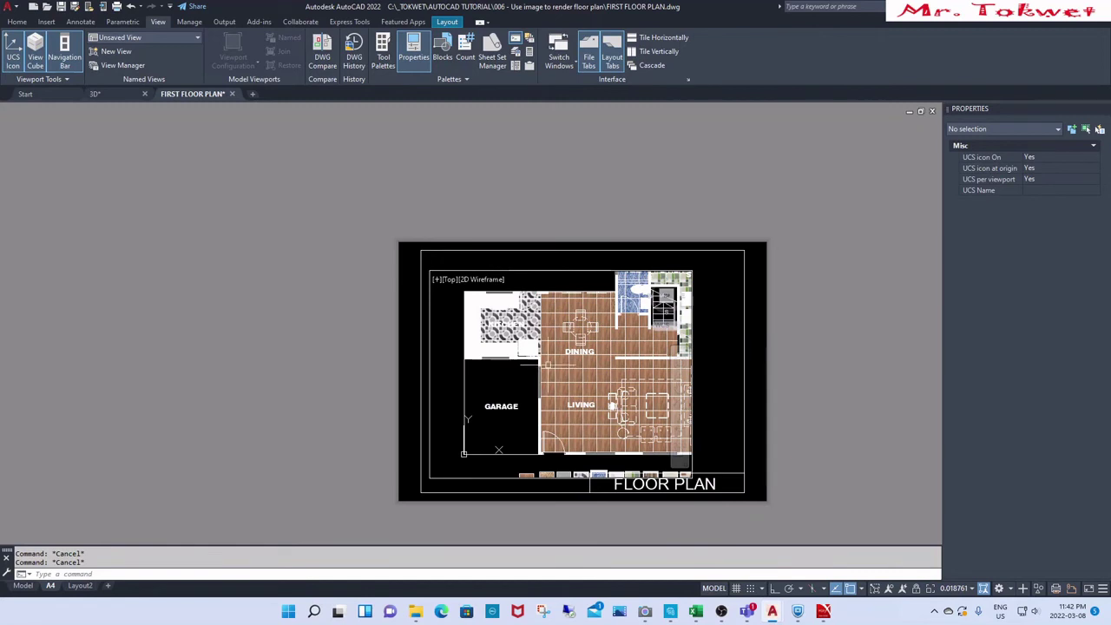
Step: Set the viewport scale to 1:100, then zoom it to 1/75xp
click(968, 589)
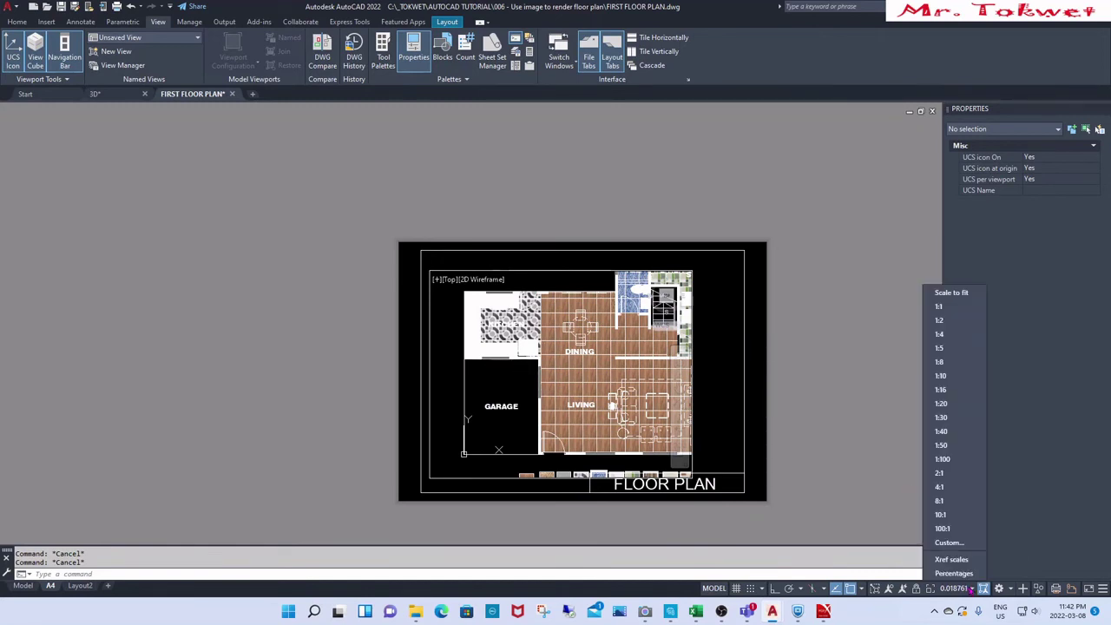
click(942, 458)
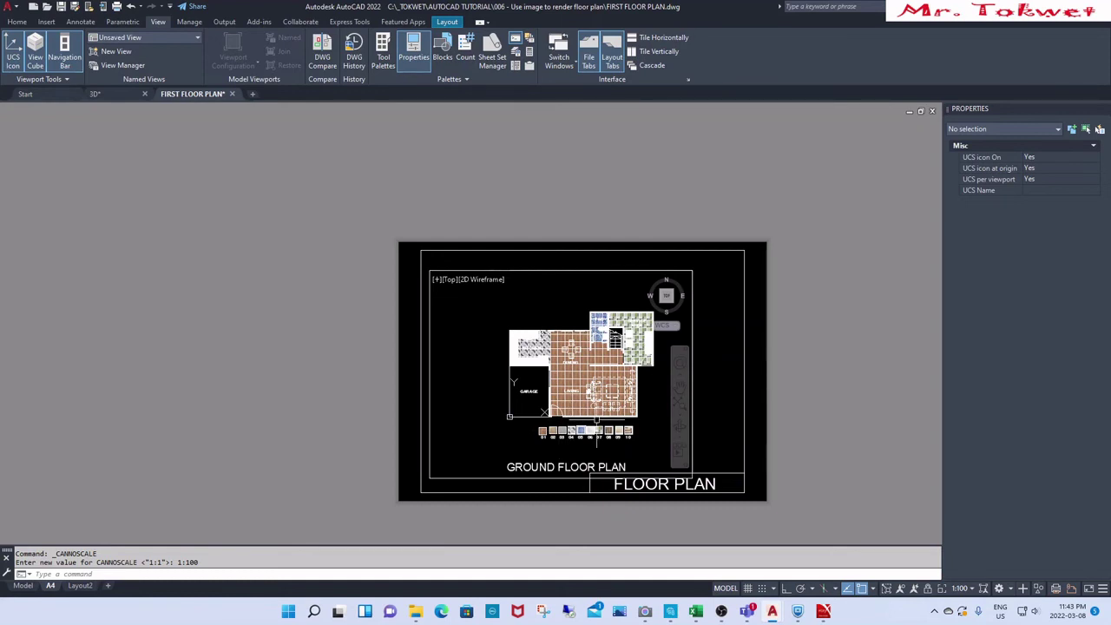
text(z)
key(Return)
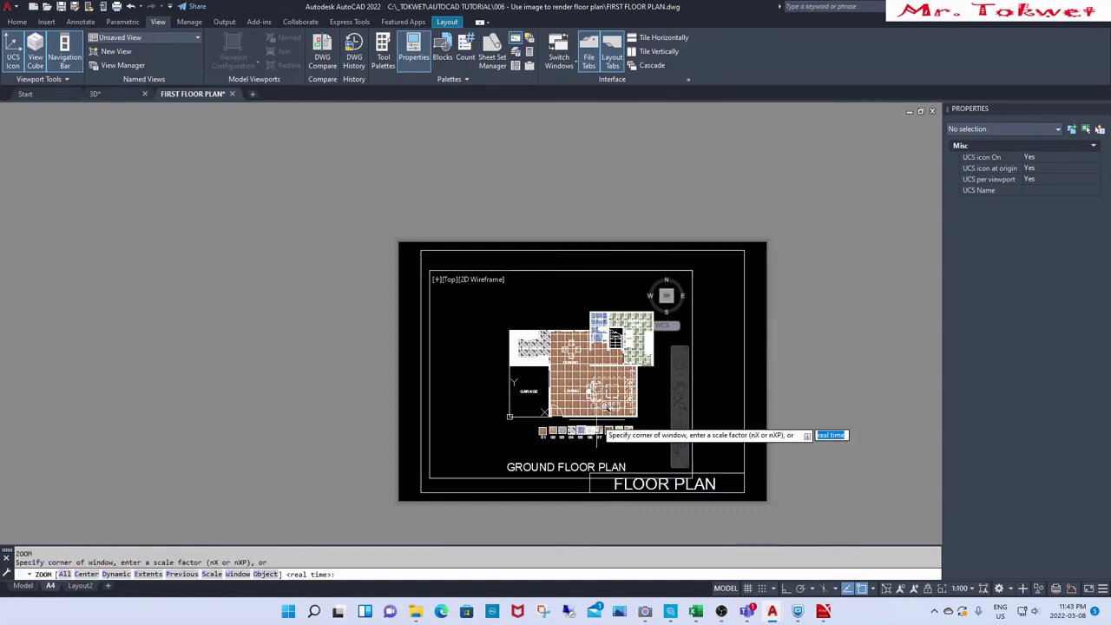
text(1)
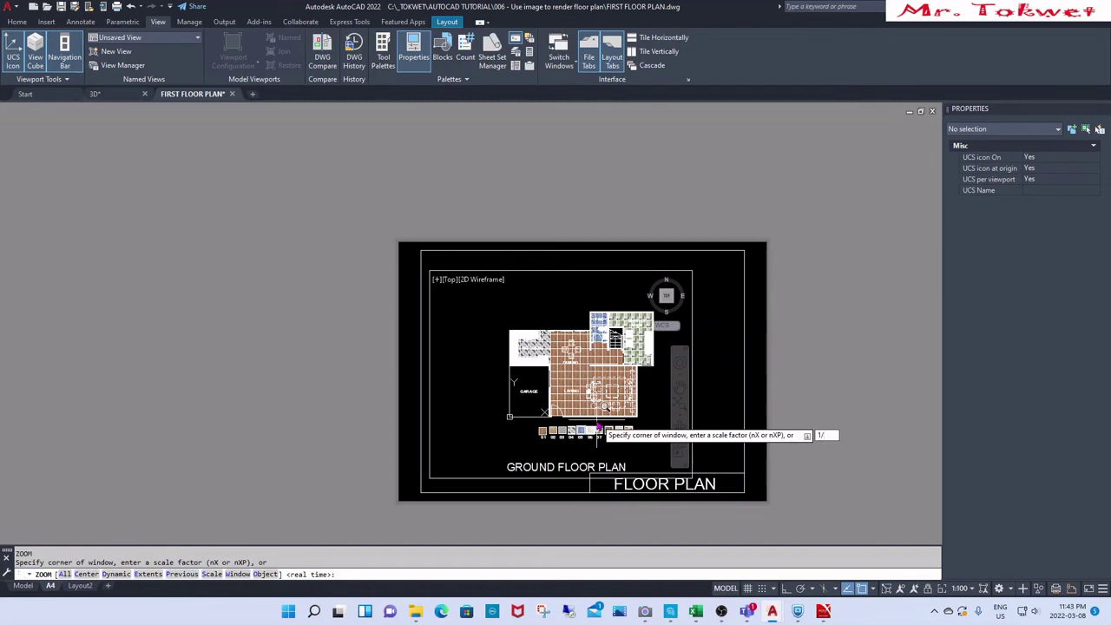
text(/75xp)
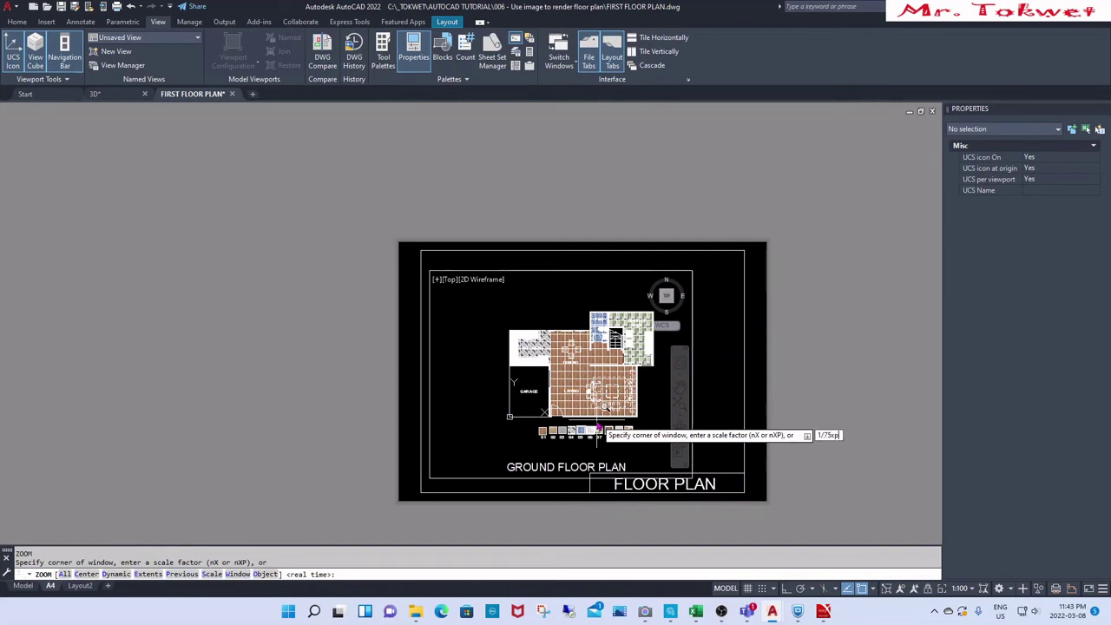
key(Return)
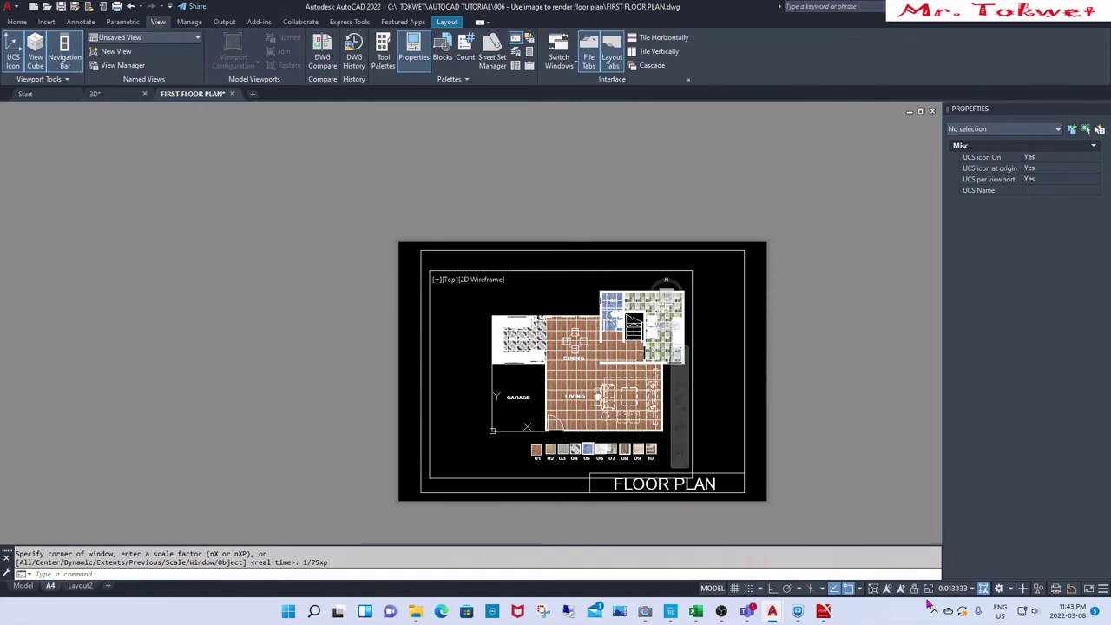
Step: Exit and re-enter the viewport, then regenerate the display
double_click(875, 473)
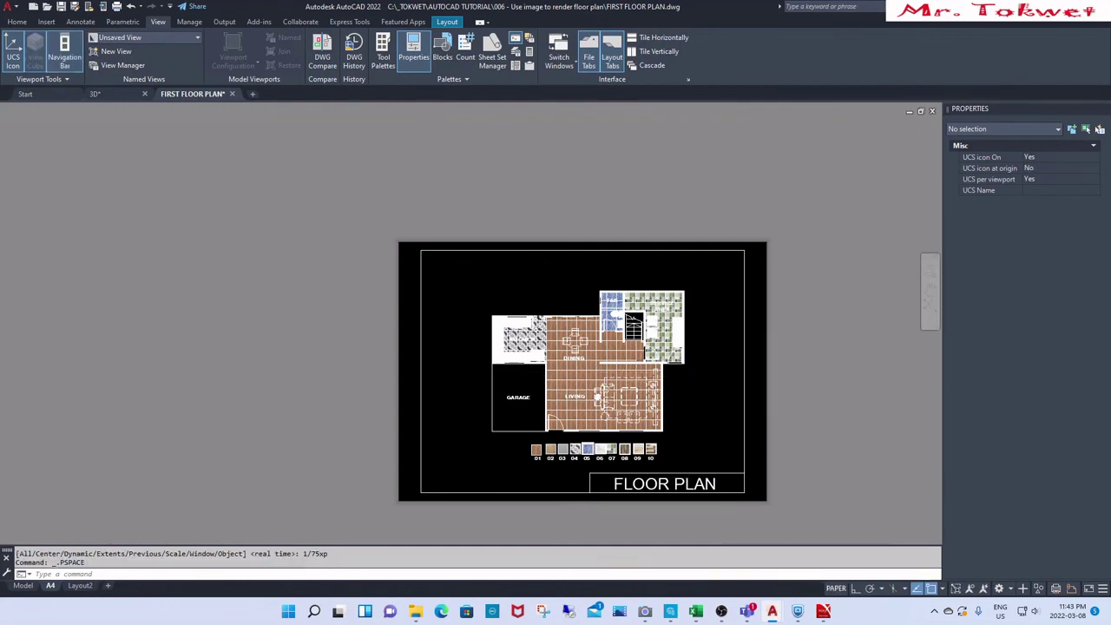
scroll(543, 370, up, 2)
double_click(531, 373)
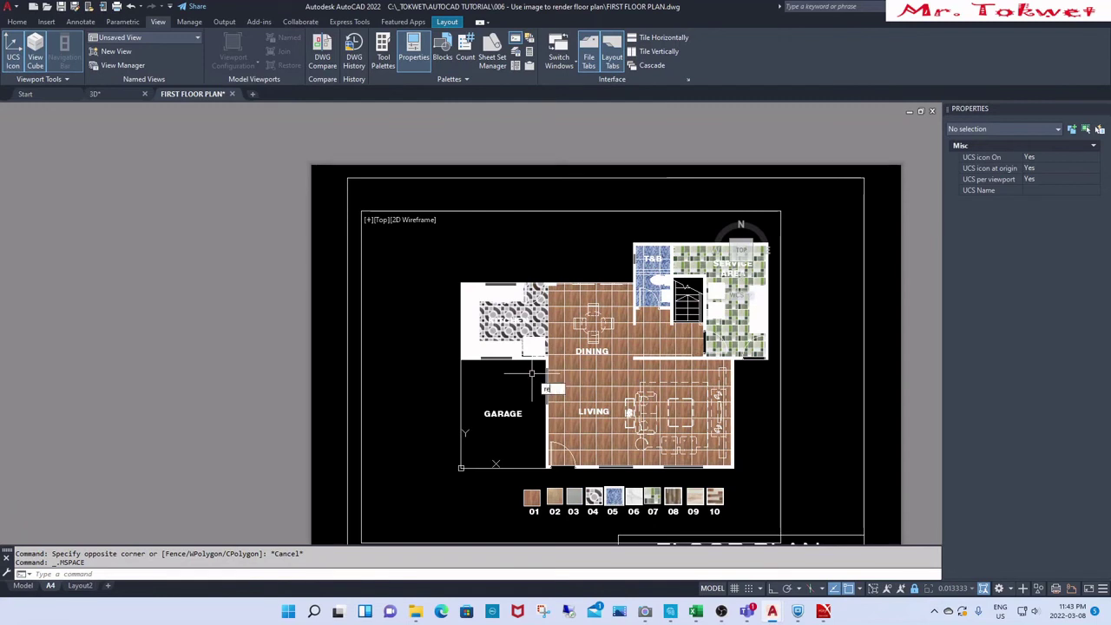
key(Escape)
key(Return)
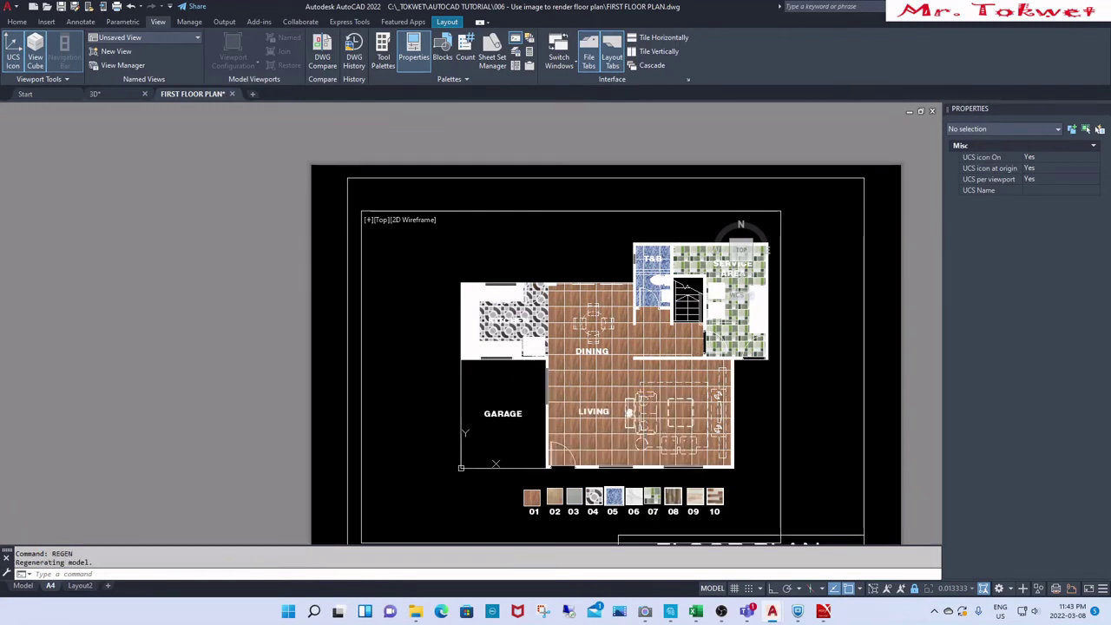
Step: Open the referenced 0001-BASE-1ST FLOOR PLAN drawing with Open Xref
click(462, 383)
right_click(462, 383)
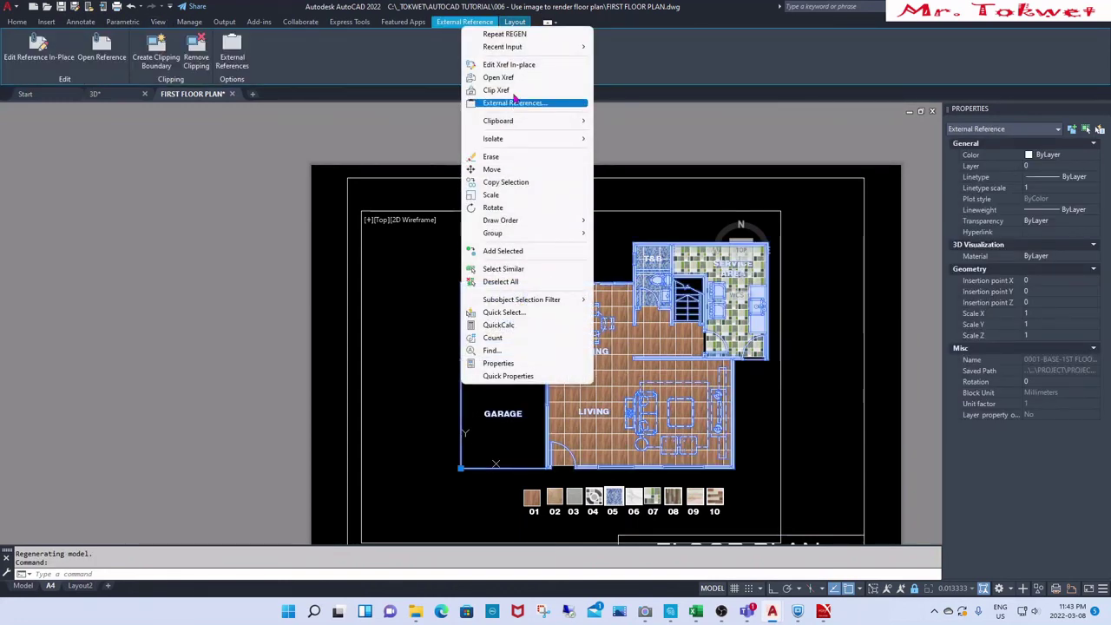
click(504, 78)
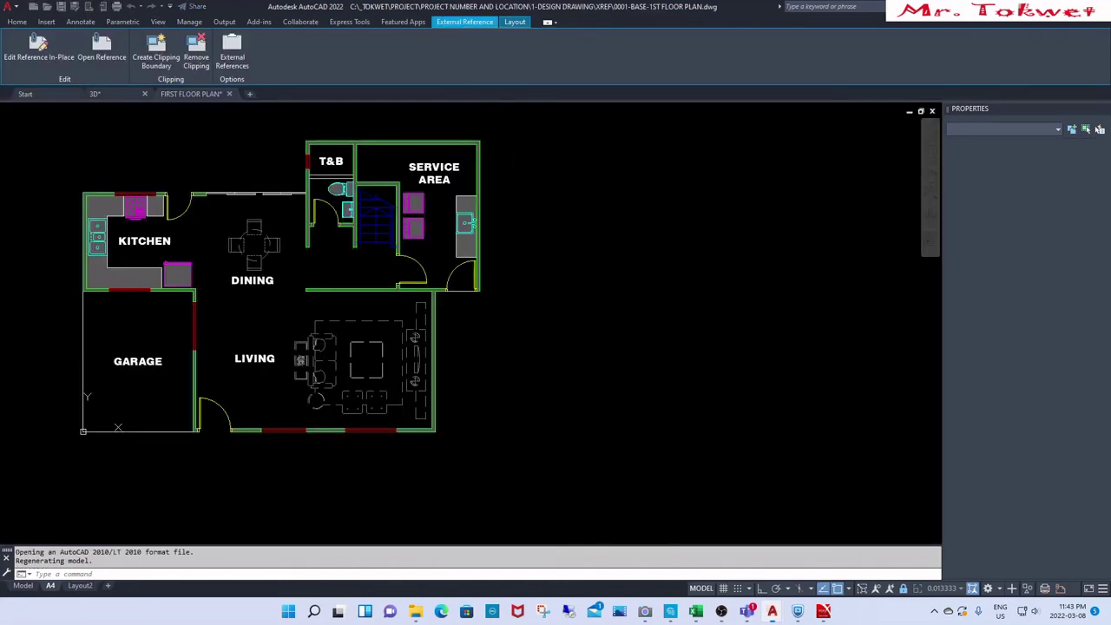
Step: Select the solid hatch around the service-area sink to check its A-WALLHATCH layer and pattern
scroll(471, 235, up, 5)
click(463, 278)
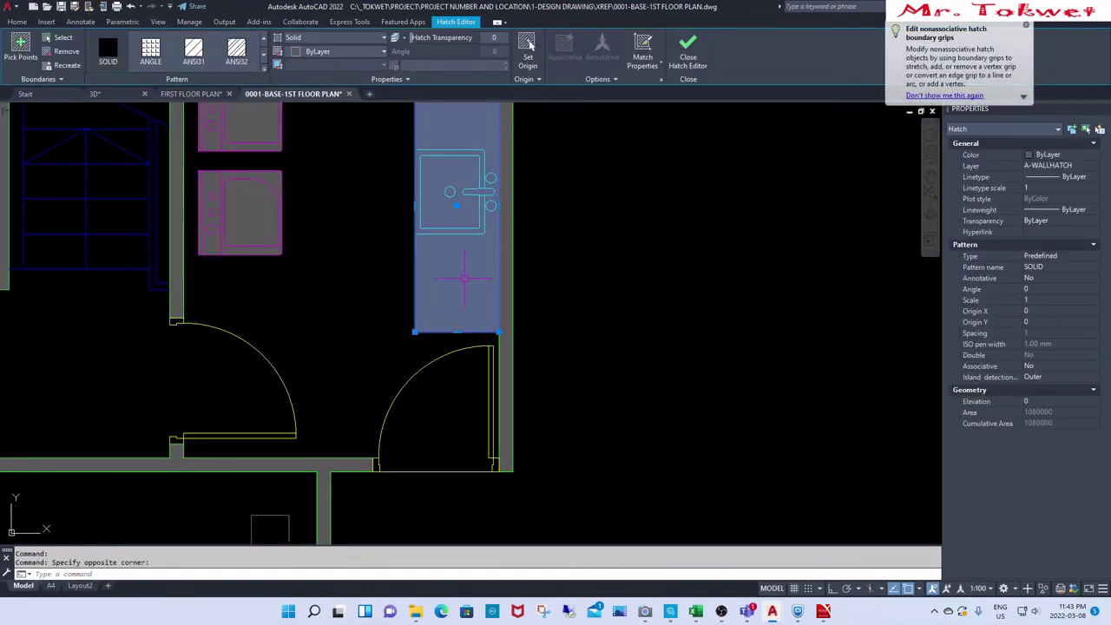
key(Escape)
key(Escape)
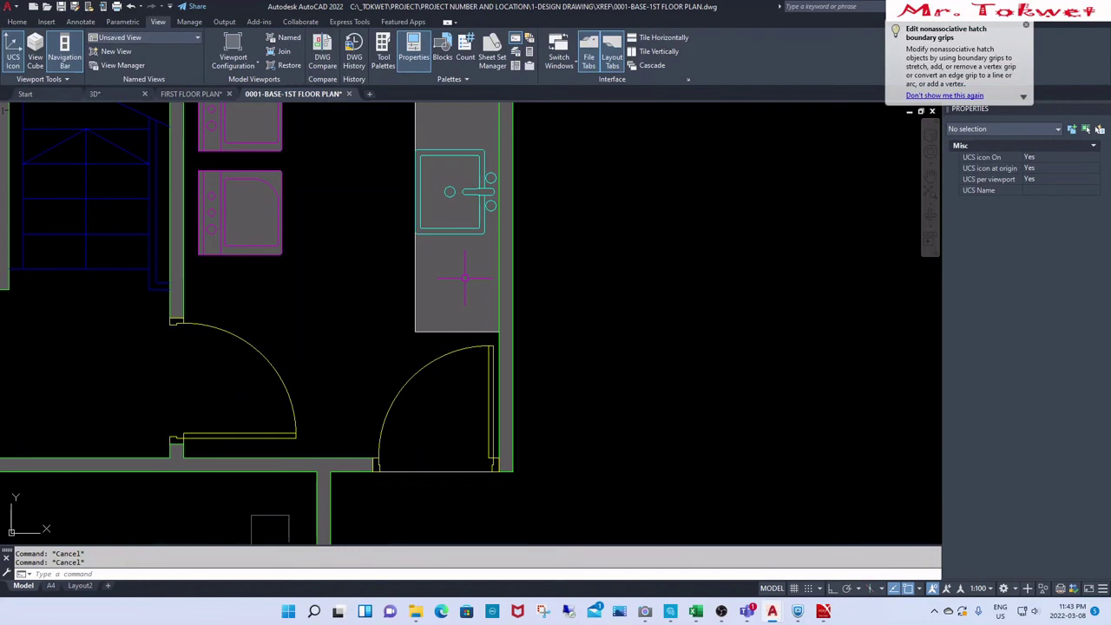
click(465, 278)
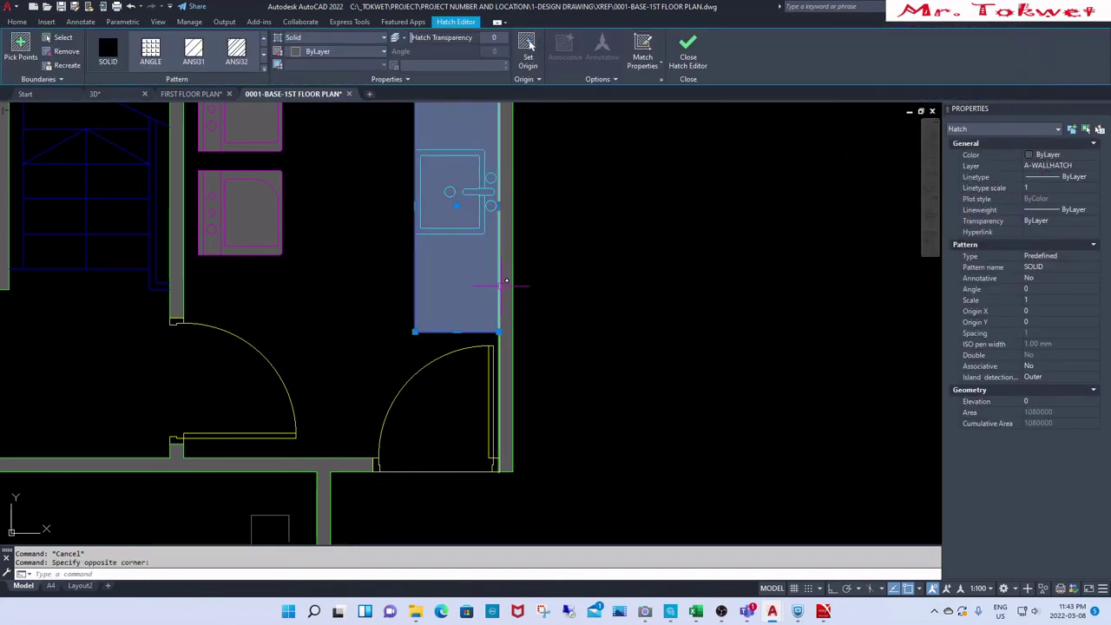
scroll(622, 337, down, 2)
key(Escape)
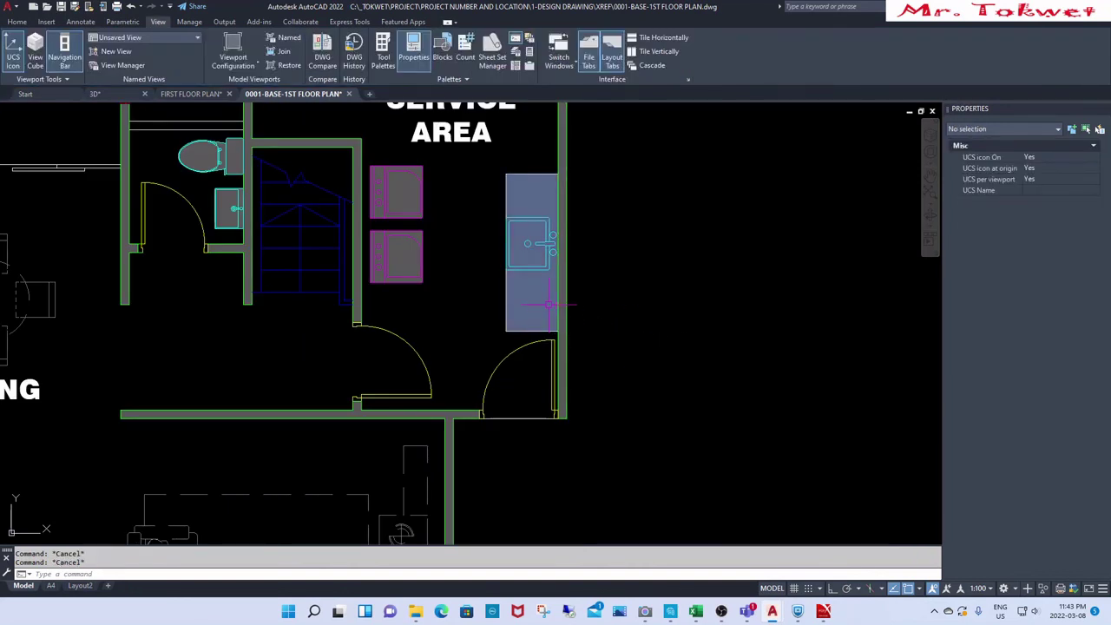
click(546, 303)
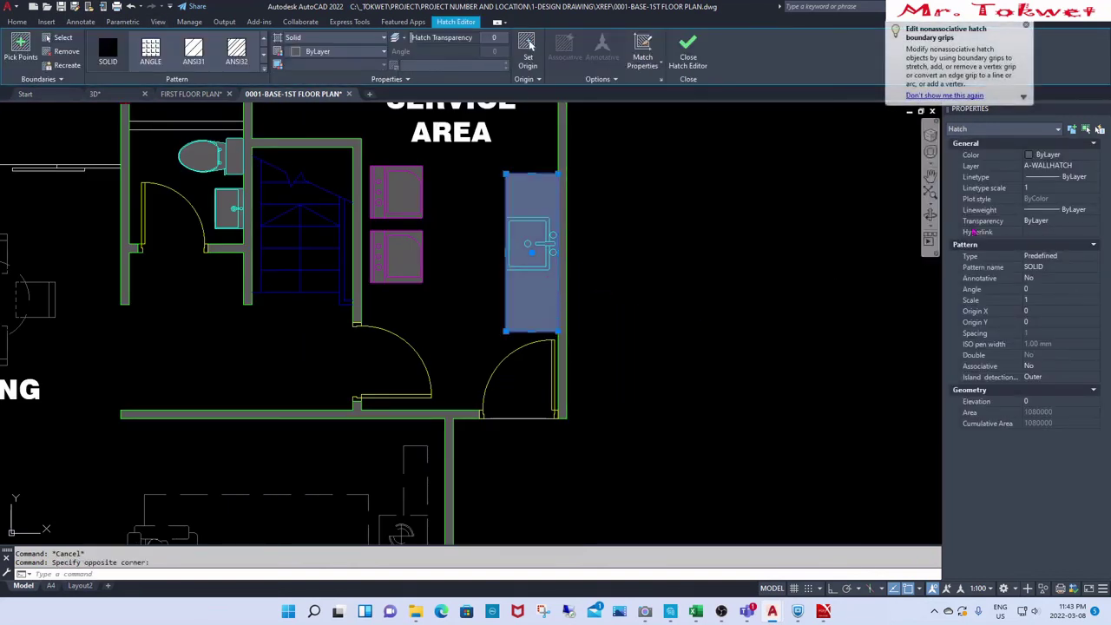
key(Escape)
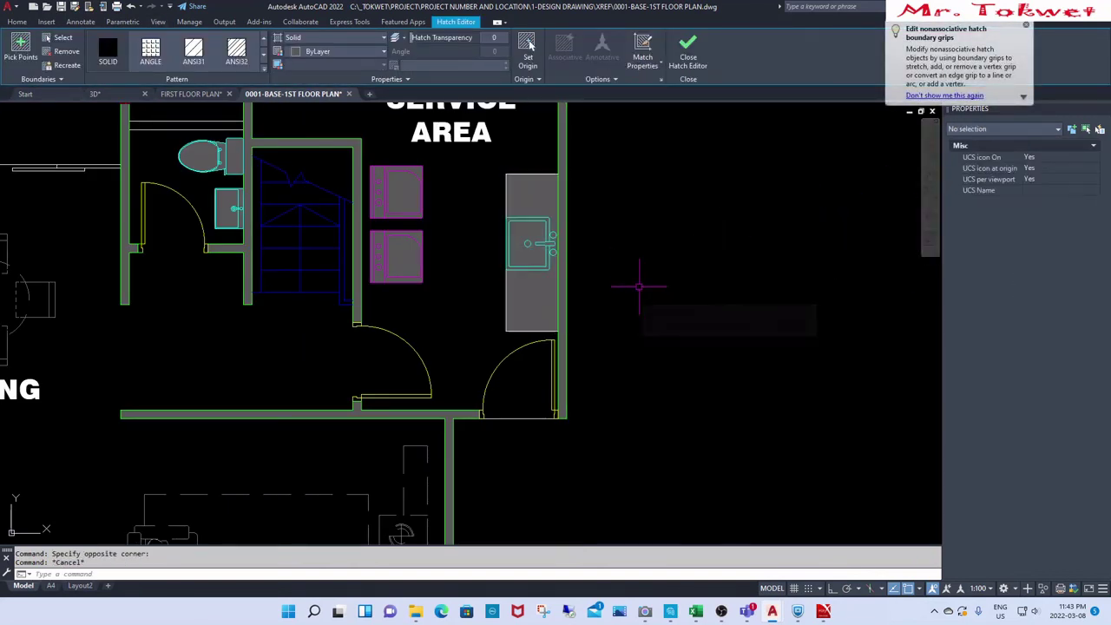
scroll(658, 323, down, 2)
Step: Isolate the A-WALLHATCH layer with LAYISO by picking the sink hatch
text(layiso)
key(Return)
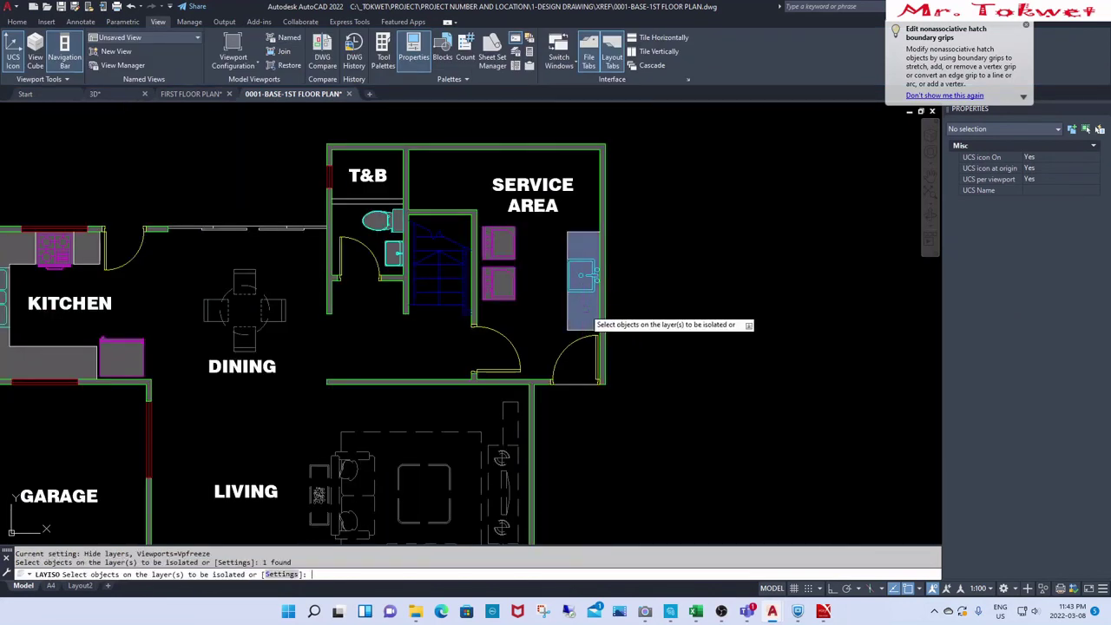
click(597, 320)
key(Return)
scroll(571, 267, down, 2)
Step: Select the six solid counter hatches, including the toilet, kitchen and small square ones
click(587, 236)
click(512, 286)
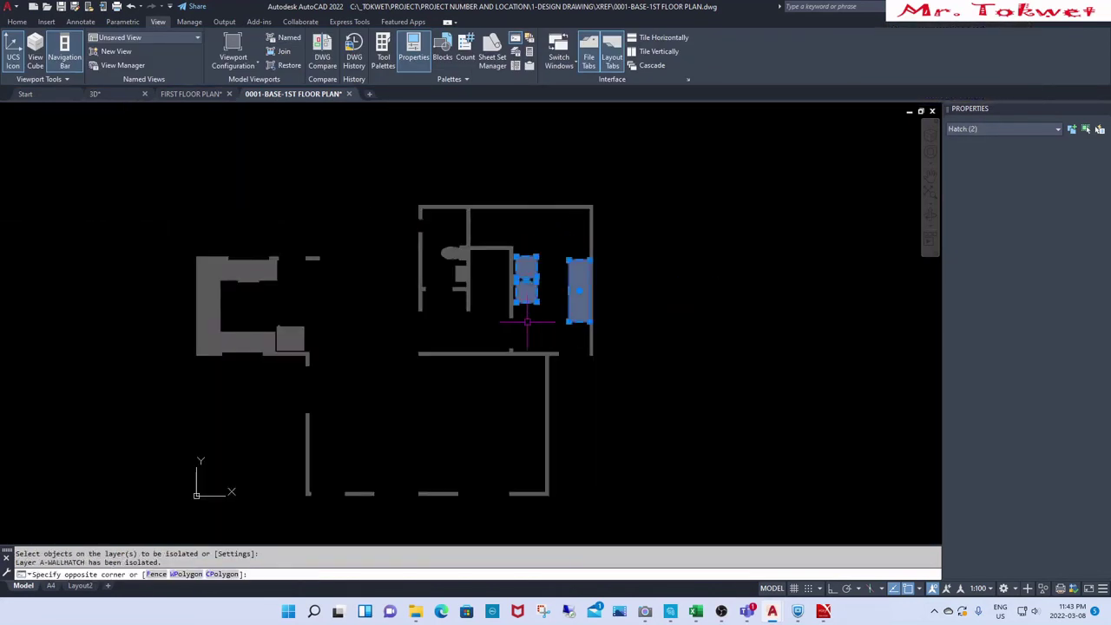
click(455, 238)
click(438, 286)
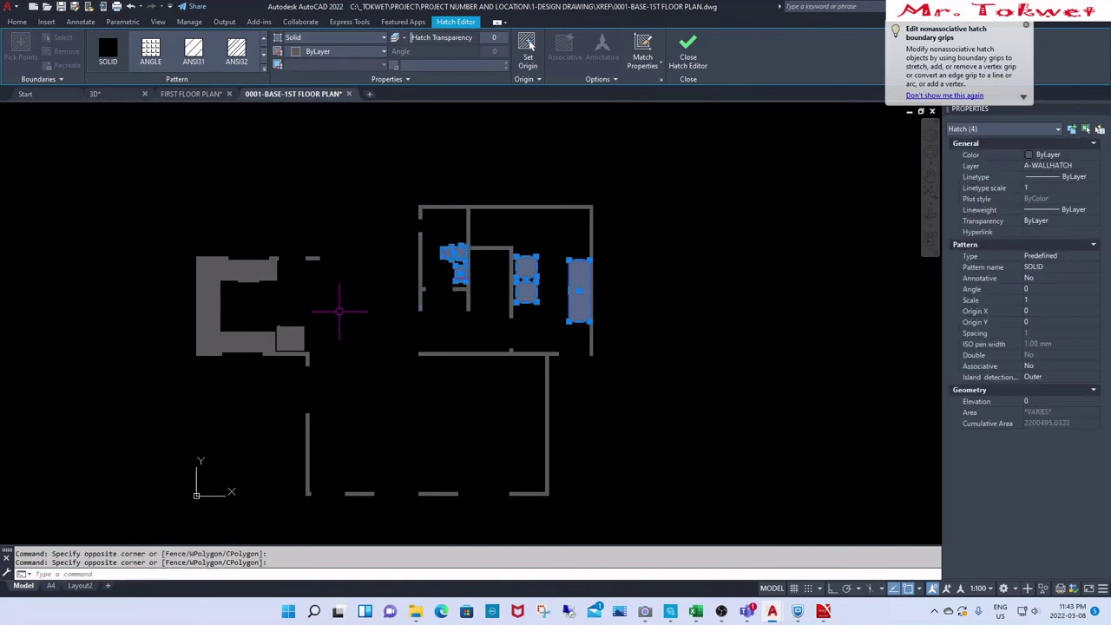
click(271, 275)
click(229, 295)
click(322, 325)
click(294, 332)
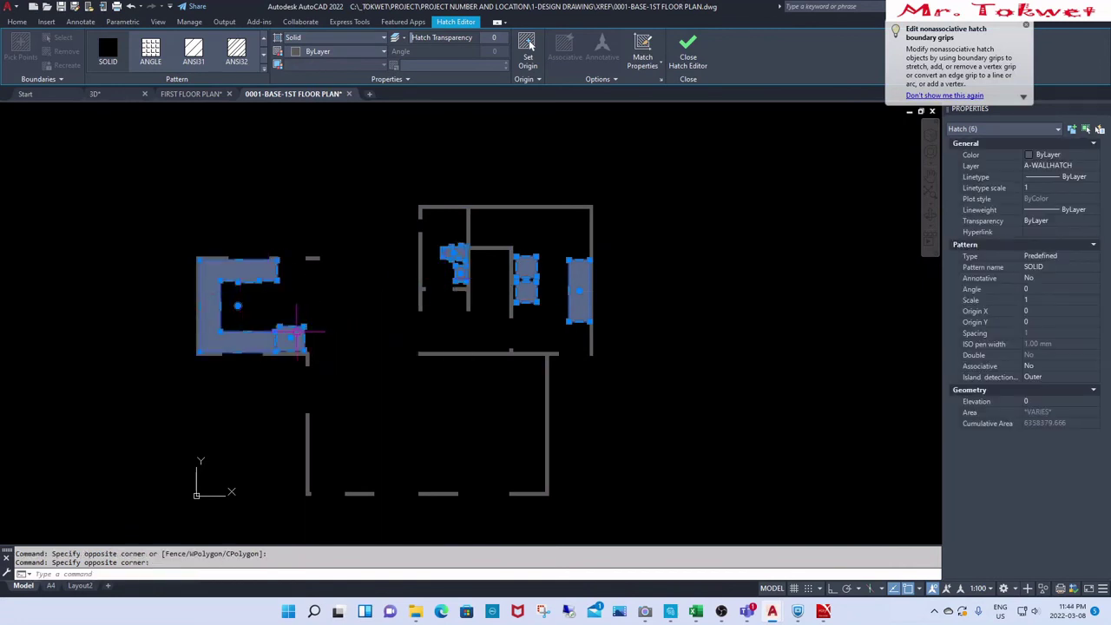
Step: Move the selected hatches onto a hidden layer and dismiss the warning
click(1093, 165)
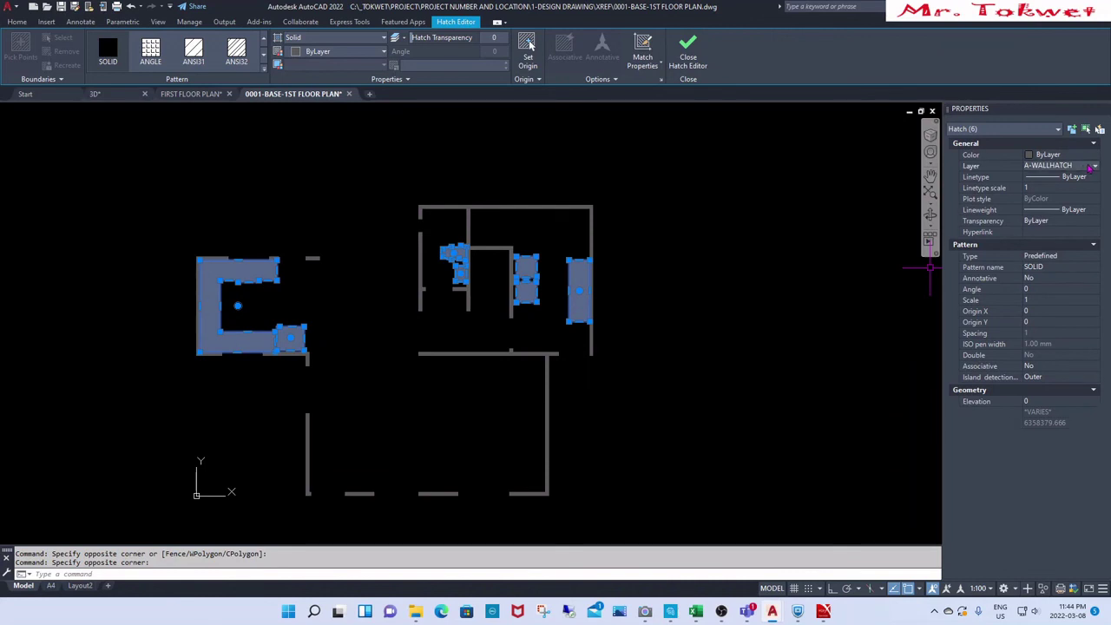
click(1094, 166)
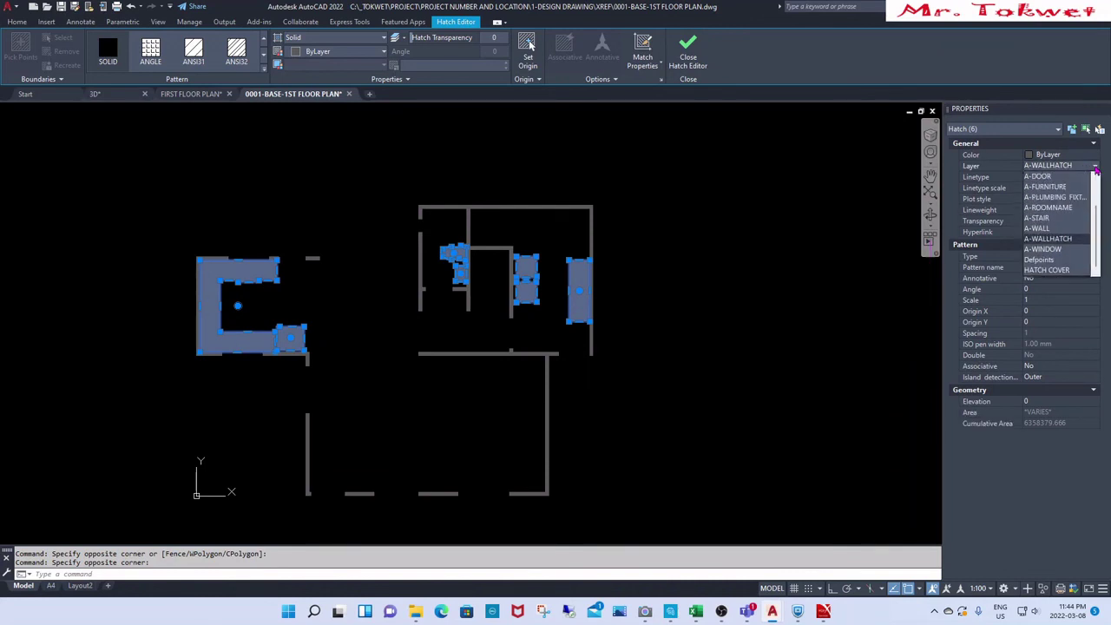
click(1046, 270)
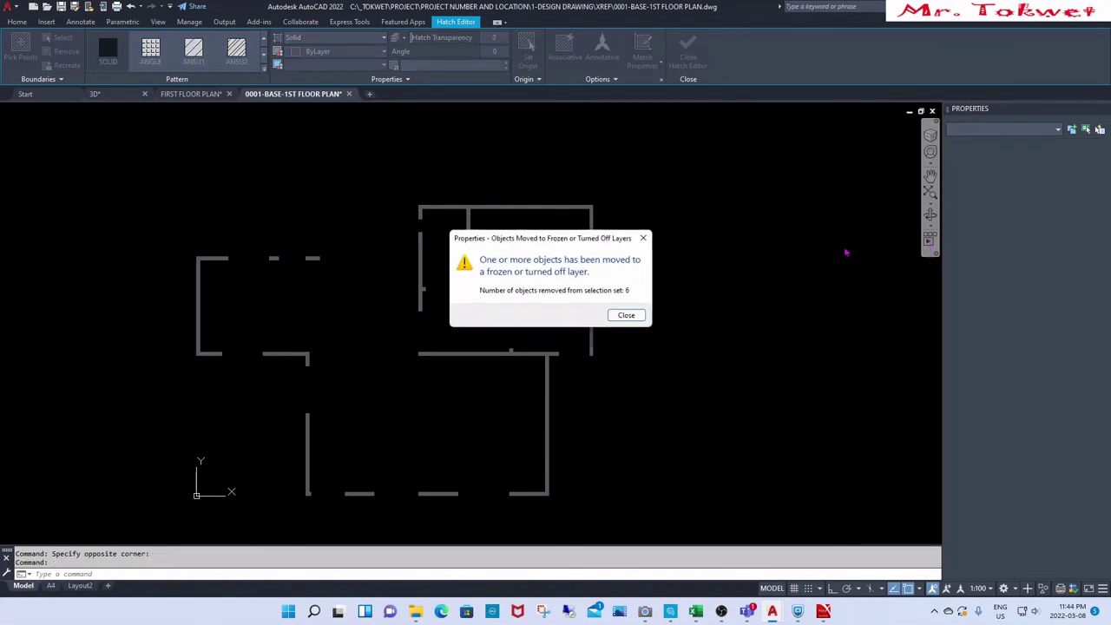
click(627, 315)
key(Escape)
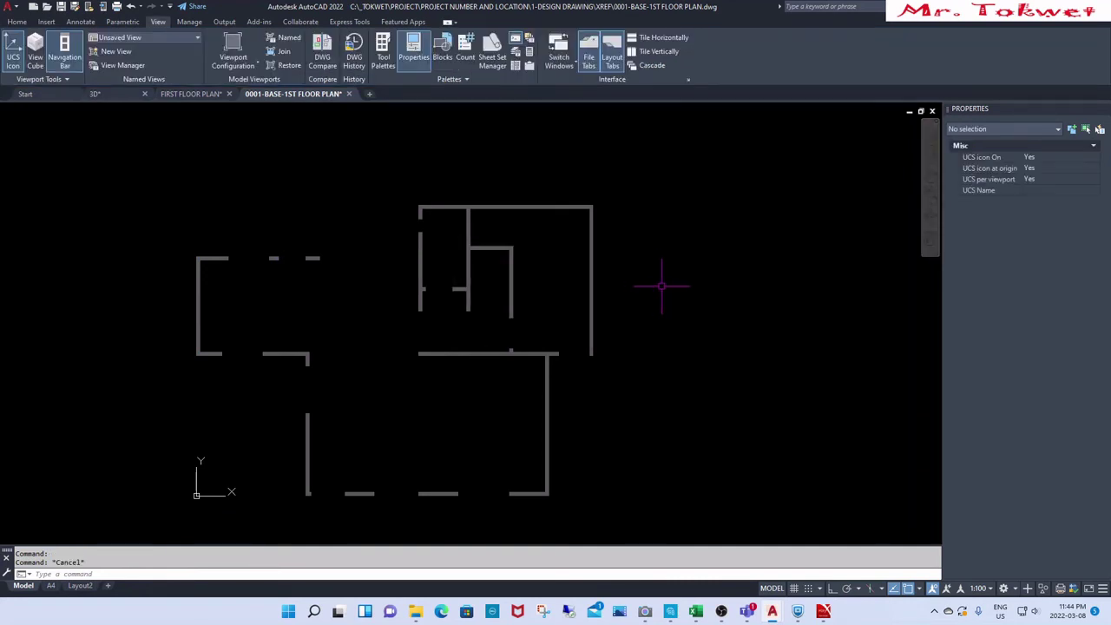
Step: Turn all layers back on with LAYON
text(layon)
key(Return)
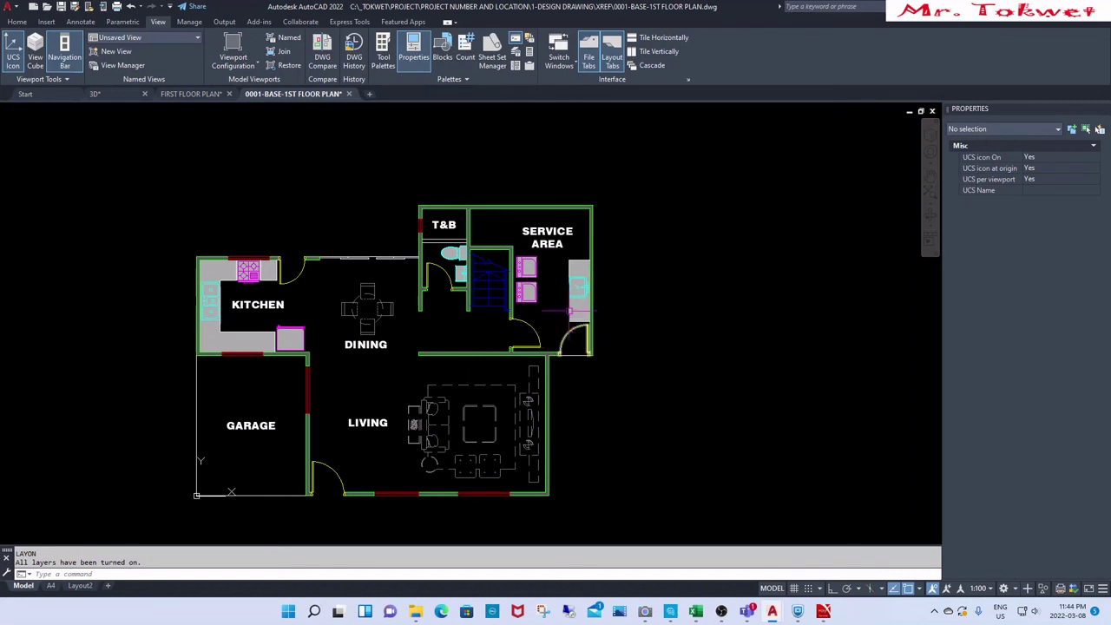
key(Escape)
key(Escape)
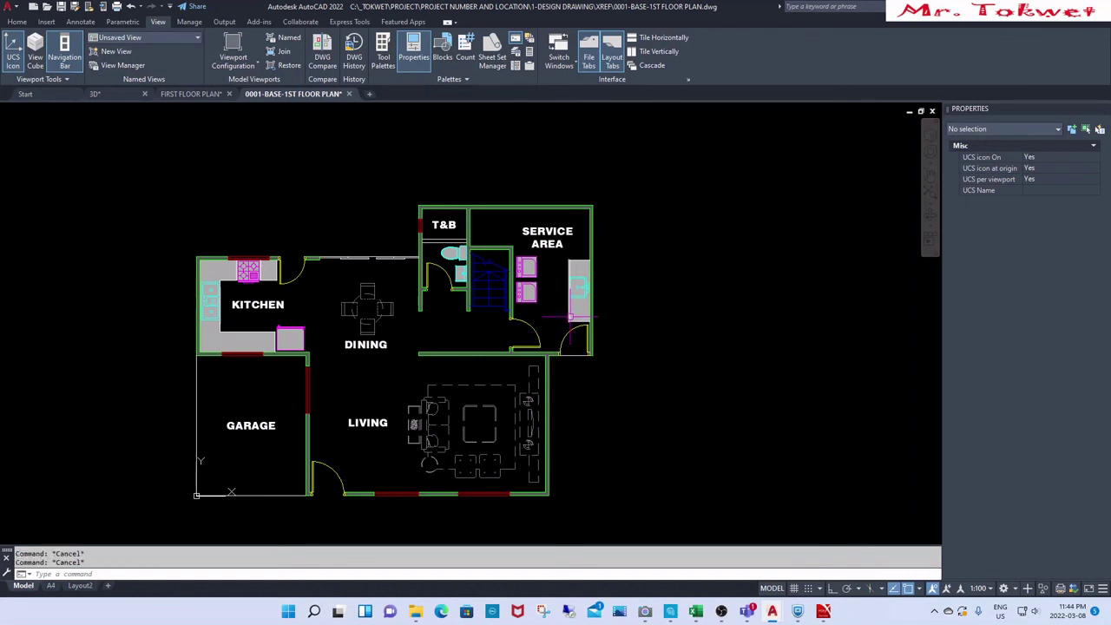
Step: Save the base floor plan drawing with QS and close it
text(QS)
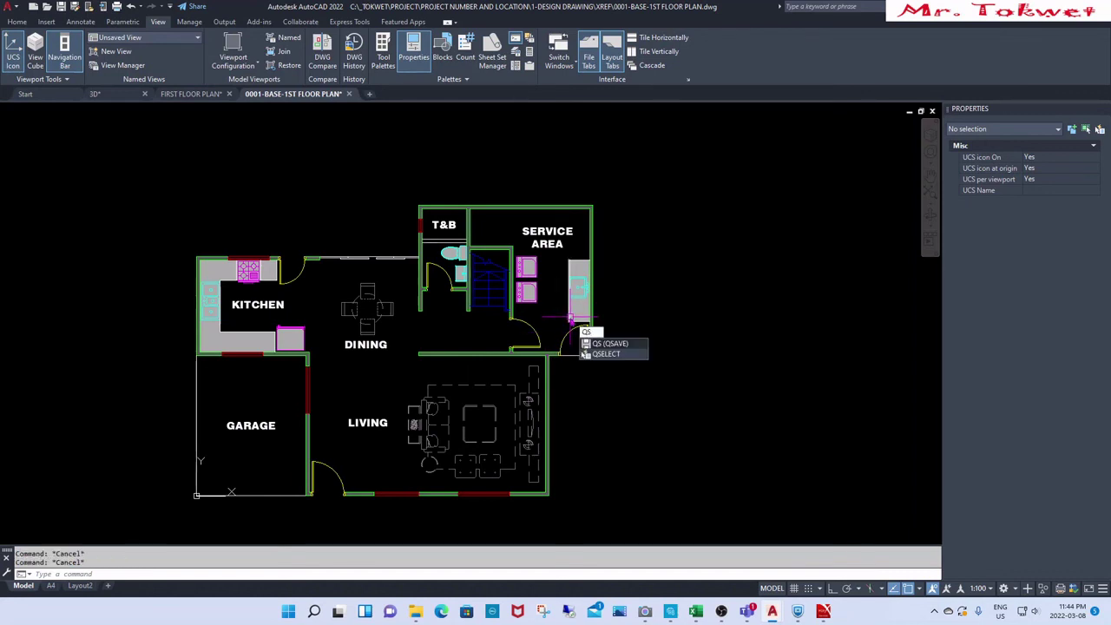
key(Return)
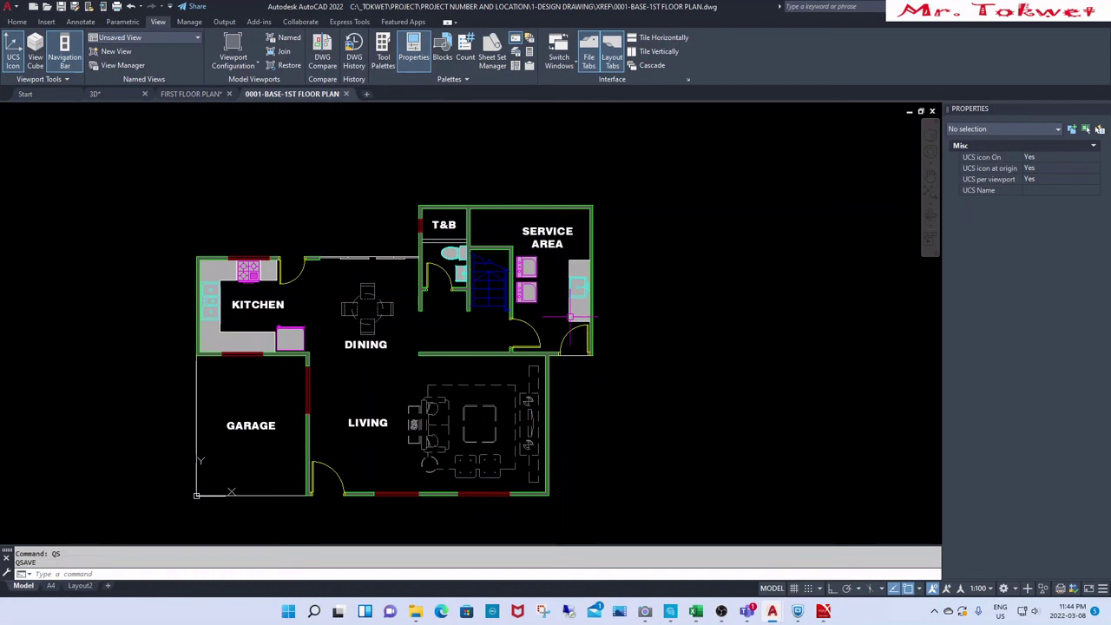
text(CLOSE)
key(Return)
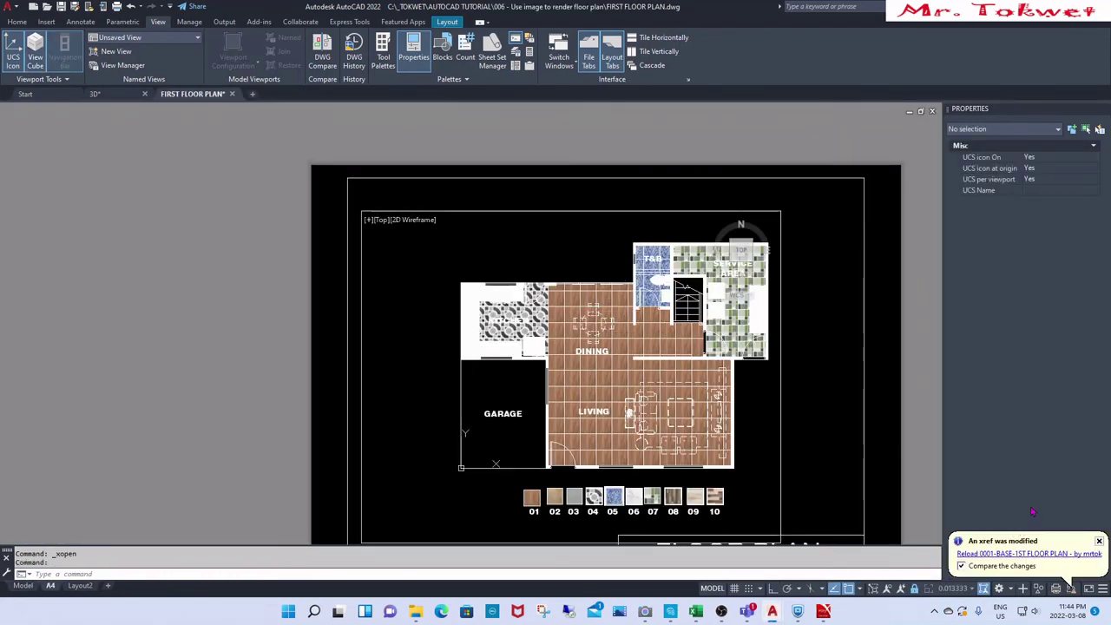
Step: Reload the modified 0001-BASE-1ST FLOOR PLAN xref and accept the Xref Compare result
click(1029, 555)
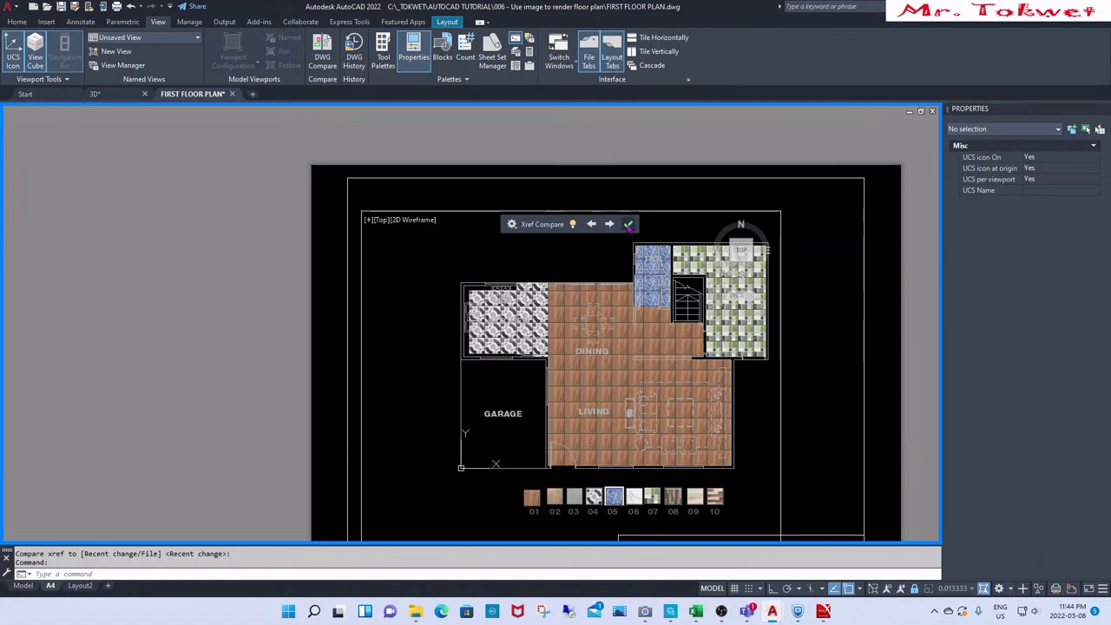
click(628, 224)
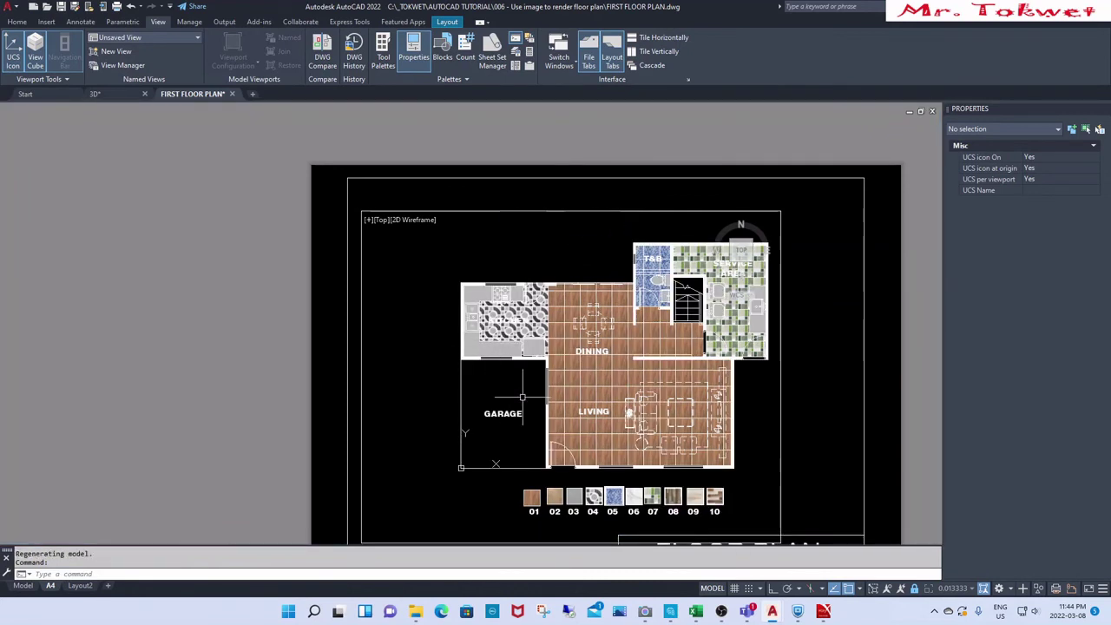
Step: Switch to paper space and zoom around the A4 sheet to review its FLOOR PLAN title
double_click(355, 308)
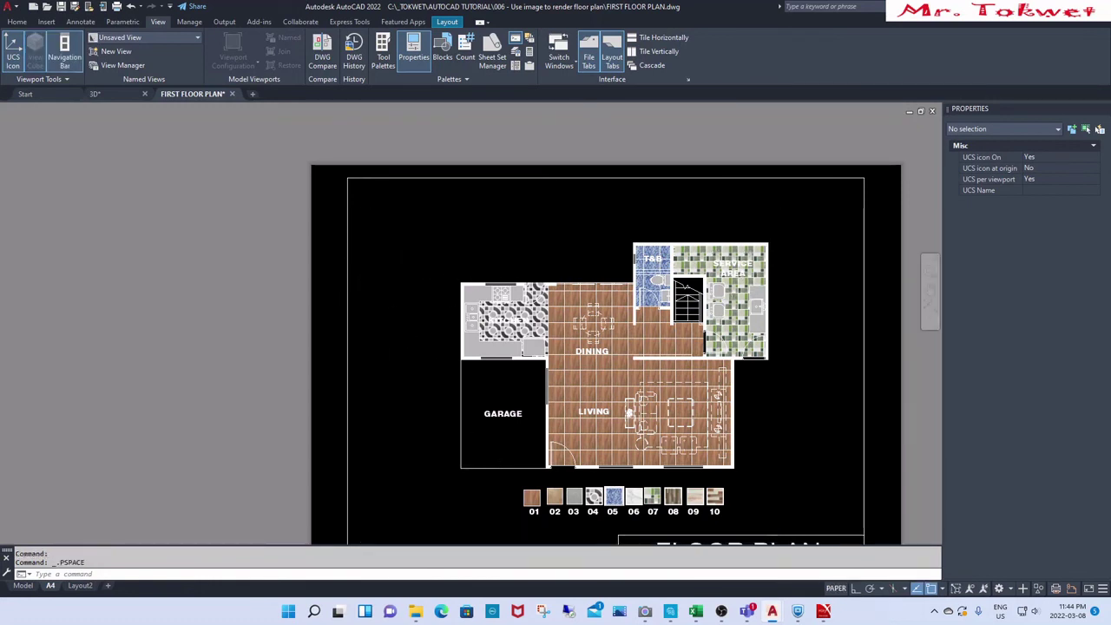
scroll(505, 284, down, 3)
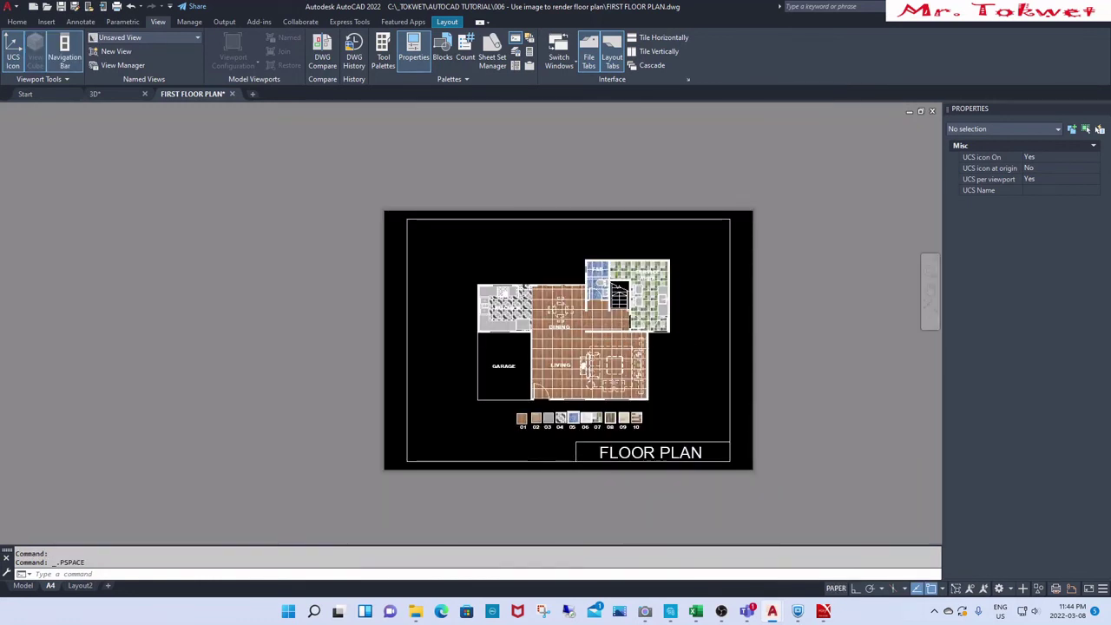
scroll(655, 298, up, 4)
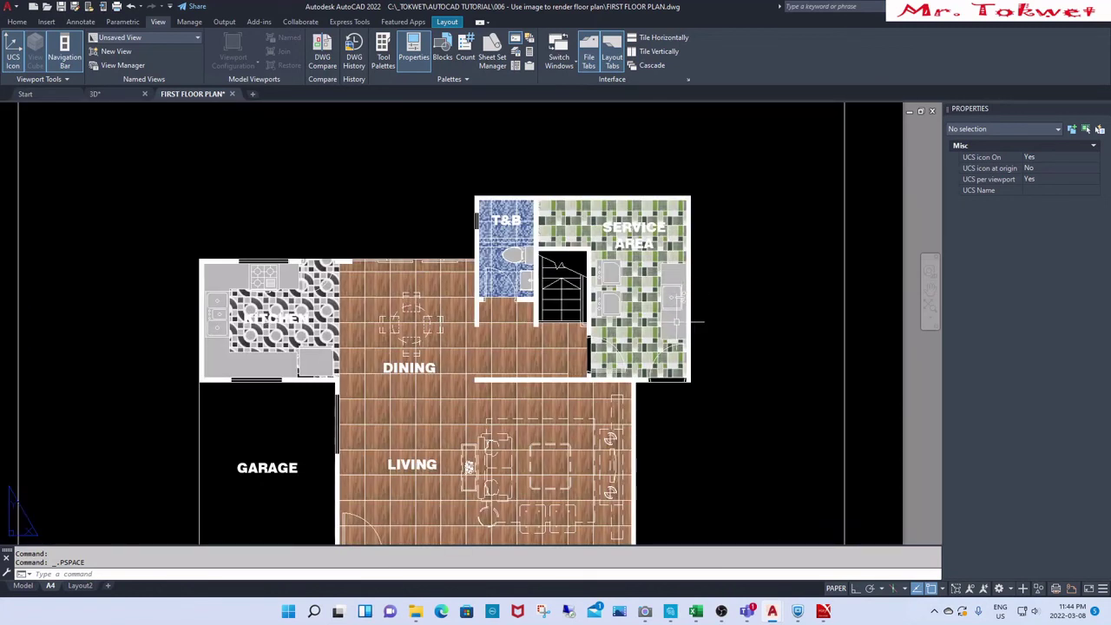
scroll(665, 282, down, 2)
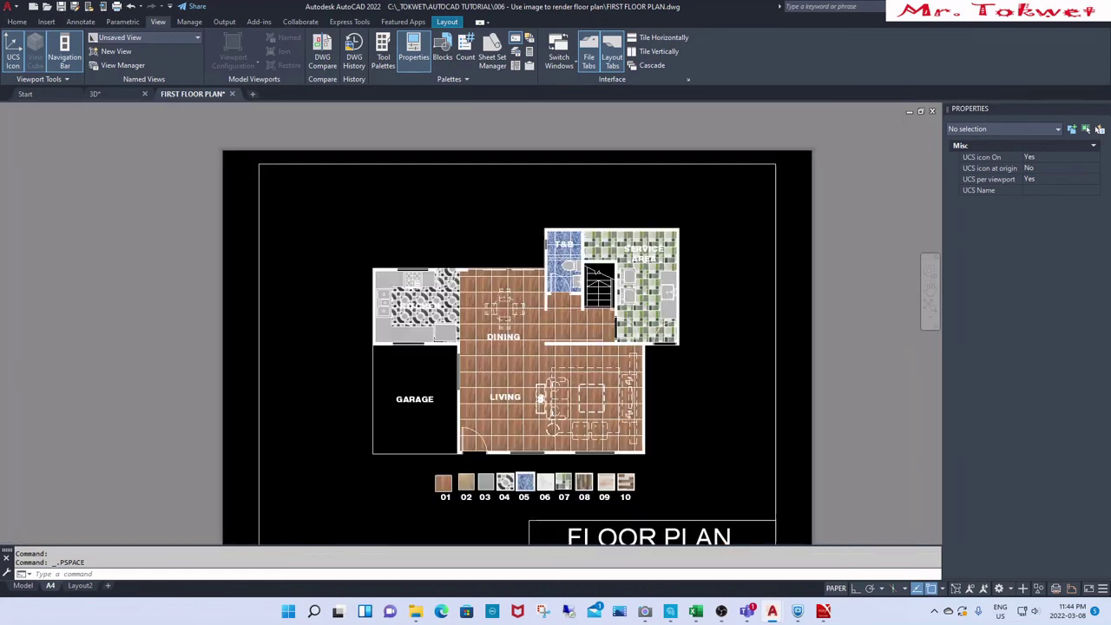
scroll(657, 283, down, 2)
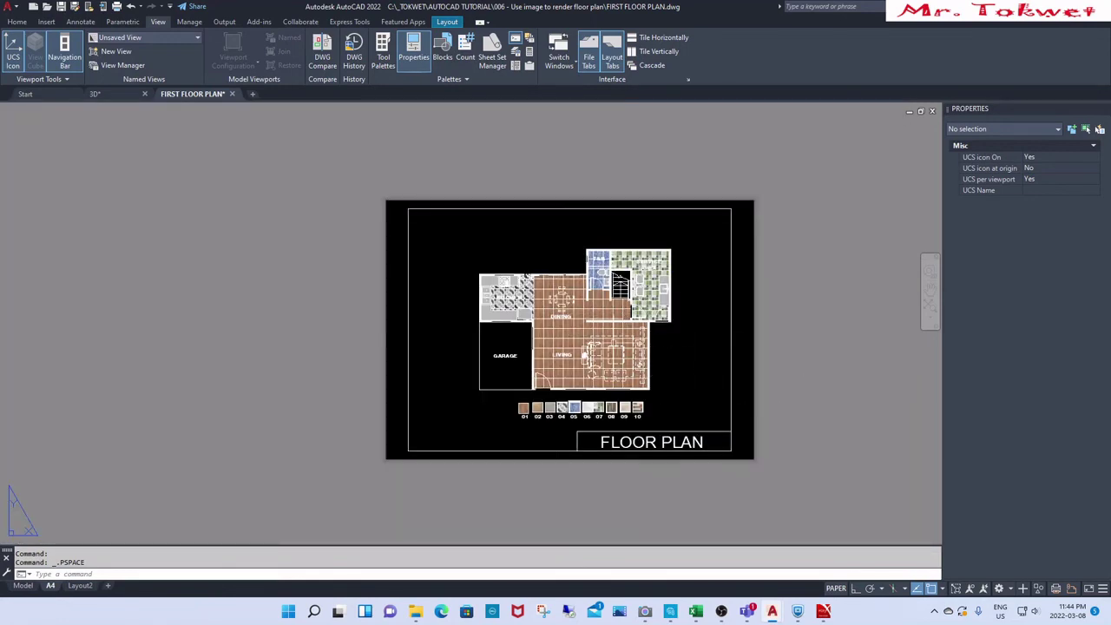
scroll(599, 319, up, 2)
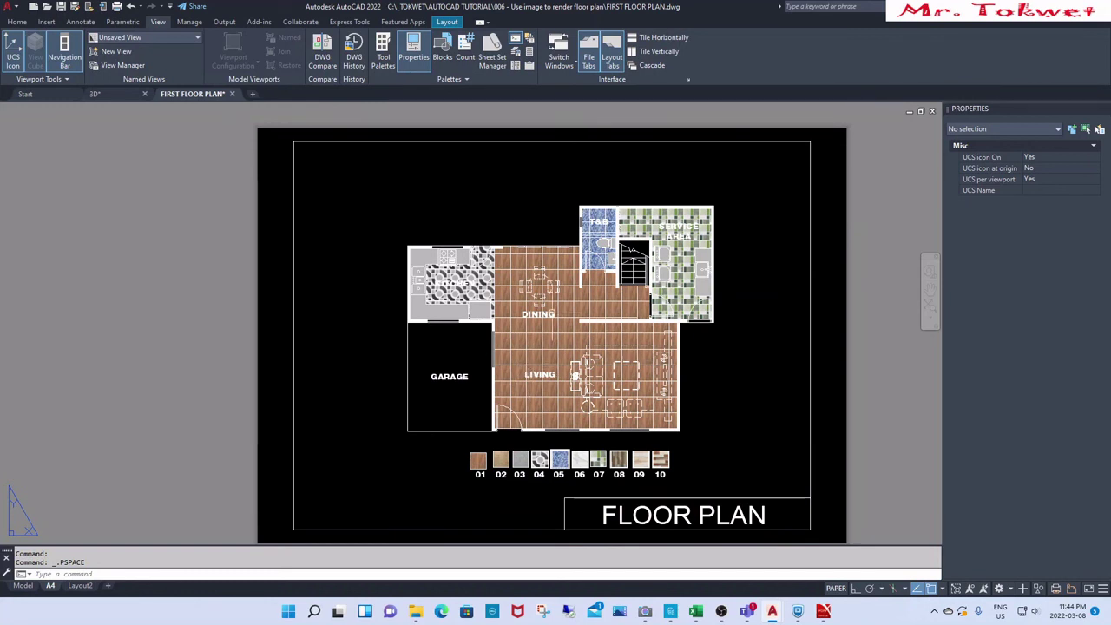
Step: Plot the single A4 sheet with DWG To PDF, saving FIRST FLOOR PLAN-A4.pdf into PDF PRINT
text(PLOT)
key(Return)
click(560, 333)
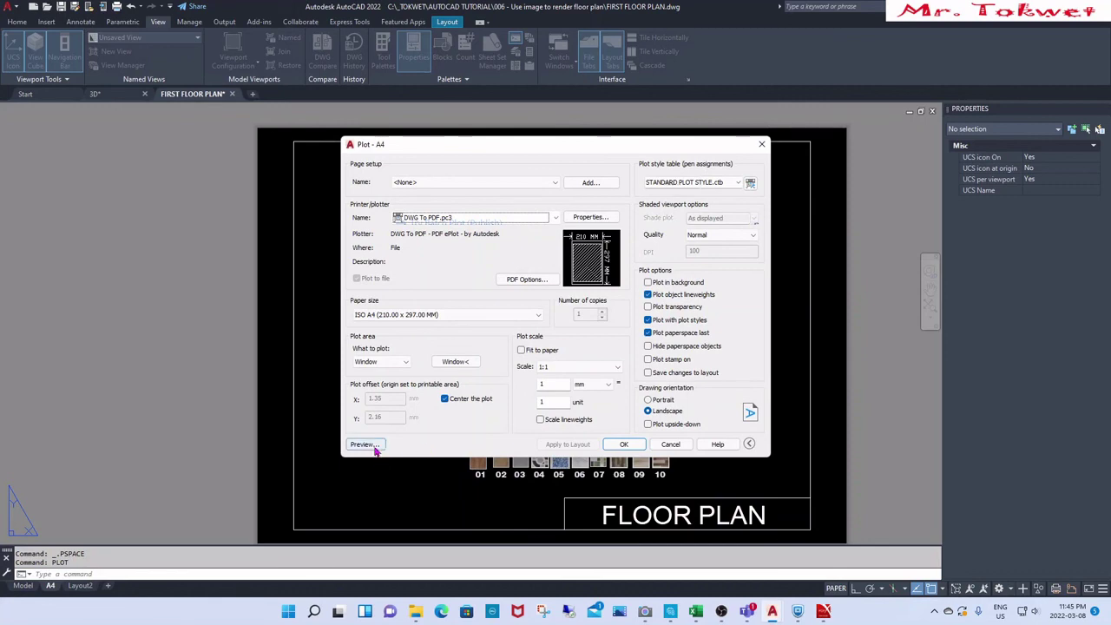
click(637, 446)
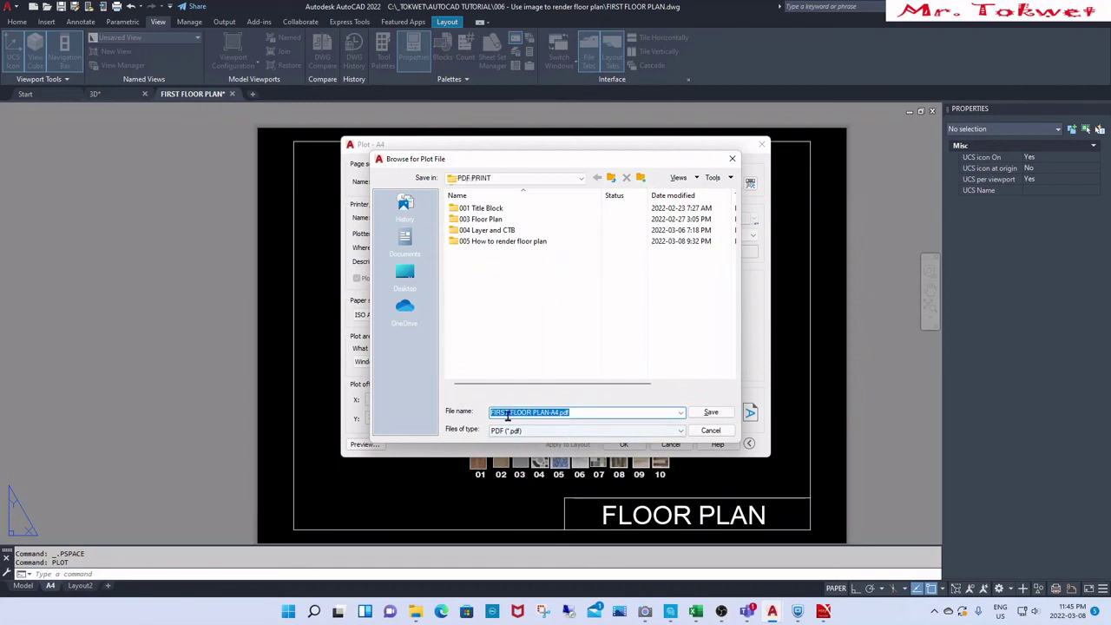
click(711, 412)
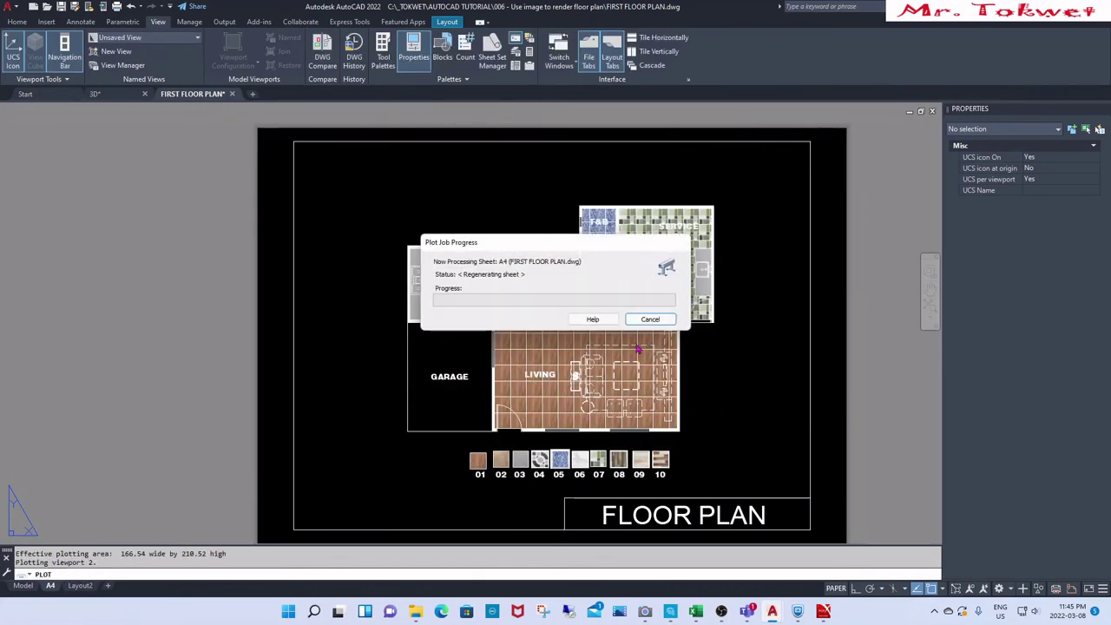